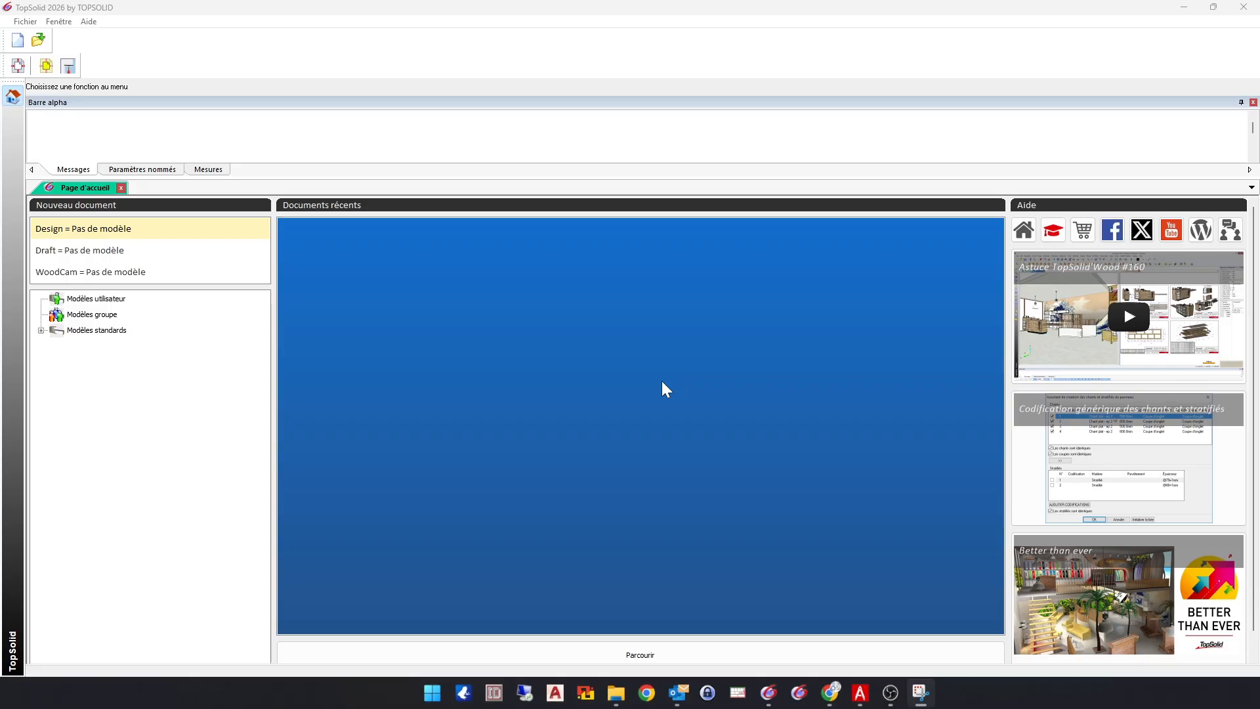
click(617, 322)
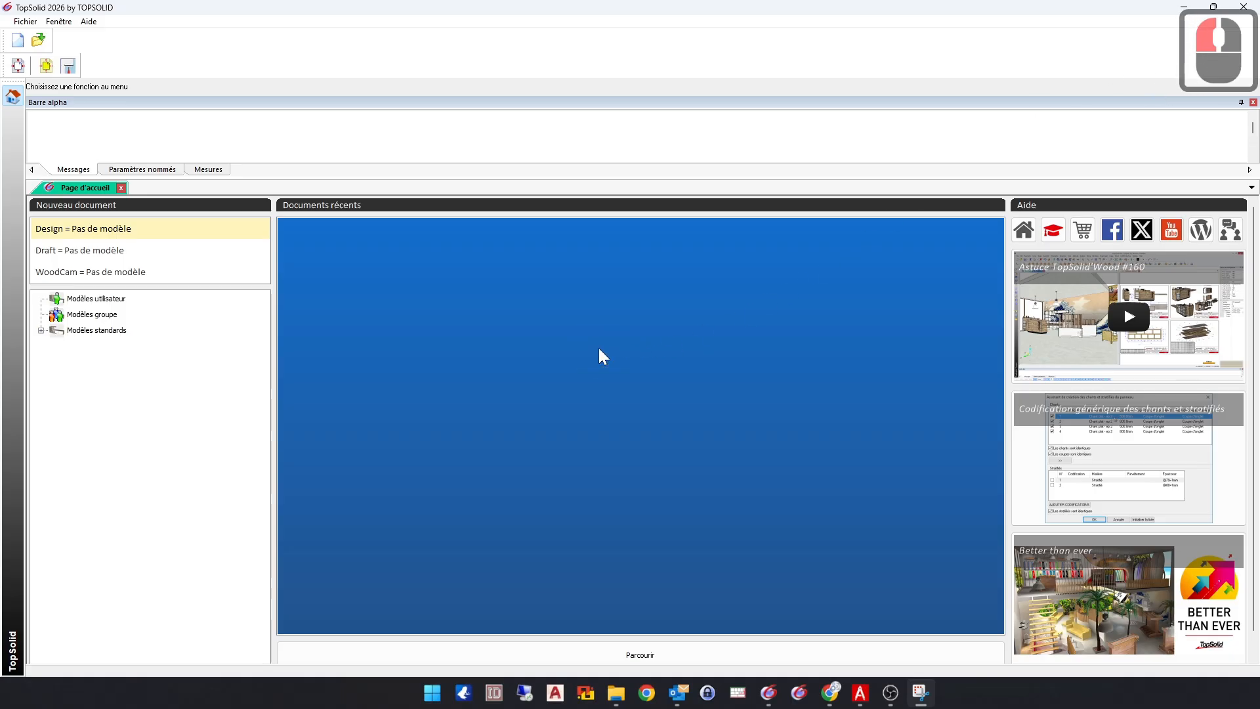
right_click(622, 344)
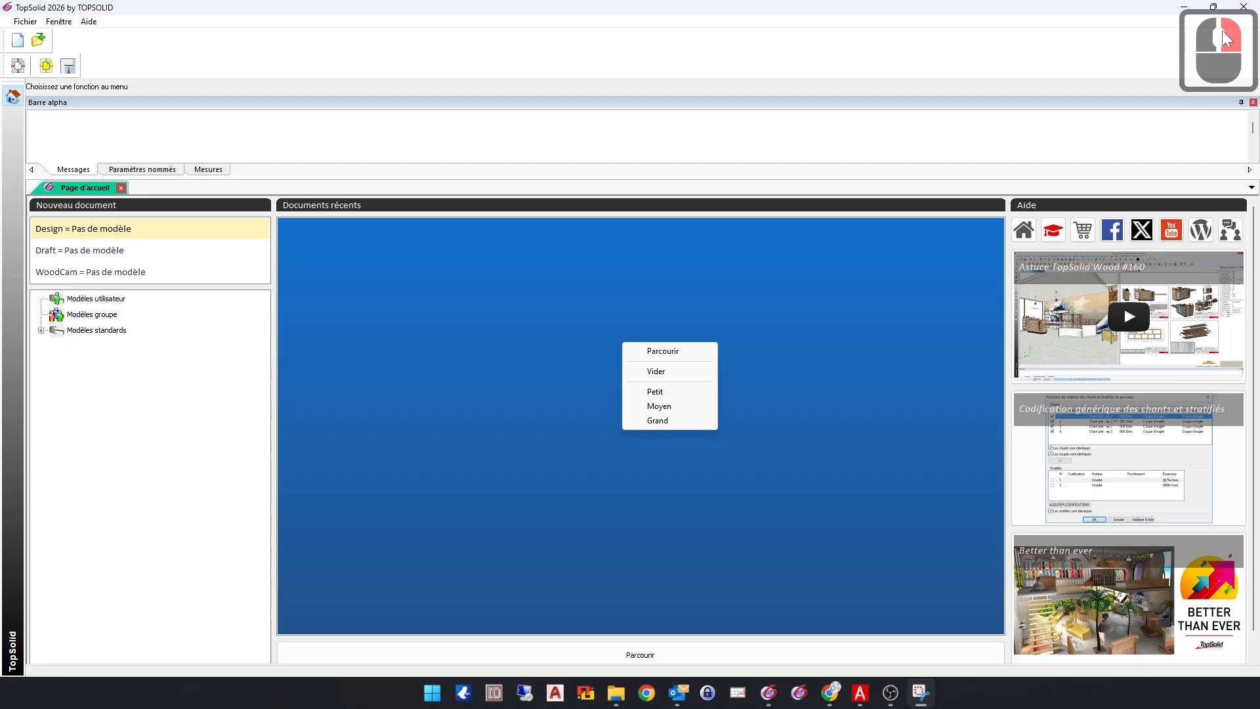
click(548, 344)
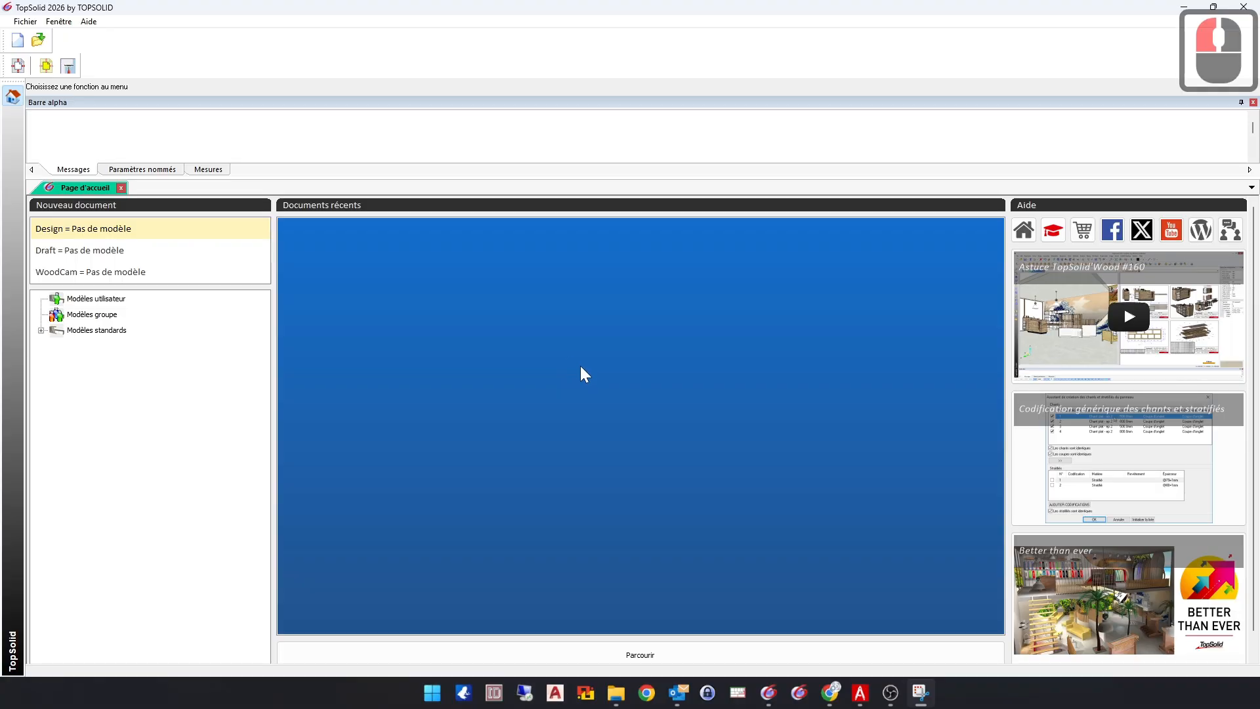
ctrl+click(571, 356)
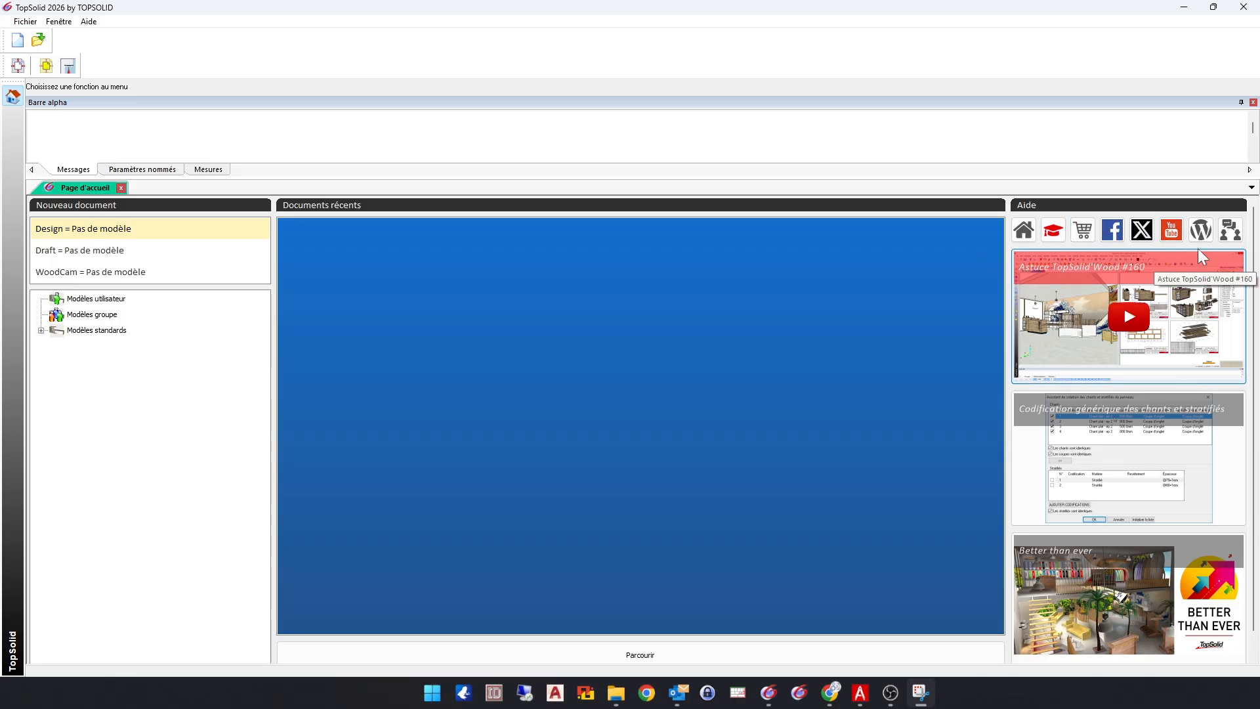
Step: Open the TopSolid user forum and look through its index down to the TopSolid V6 section
click(1232, 235)
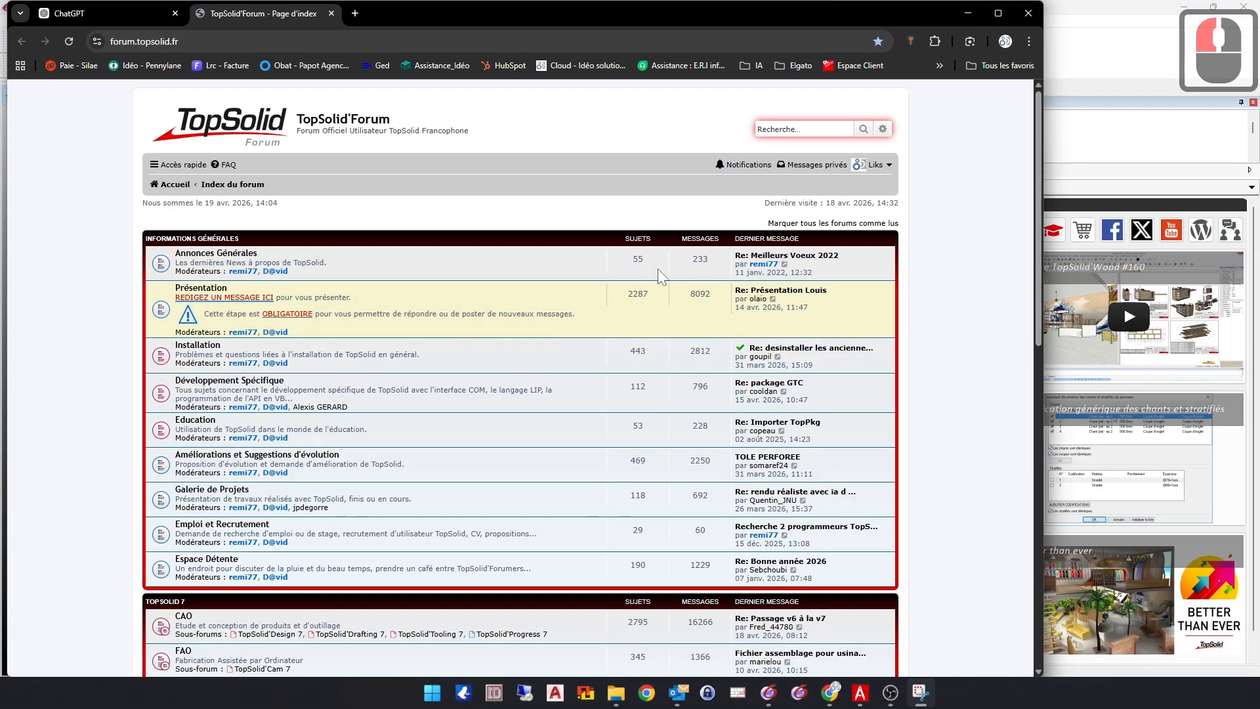
scroll(557, 349, down, 2)
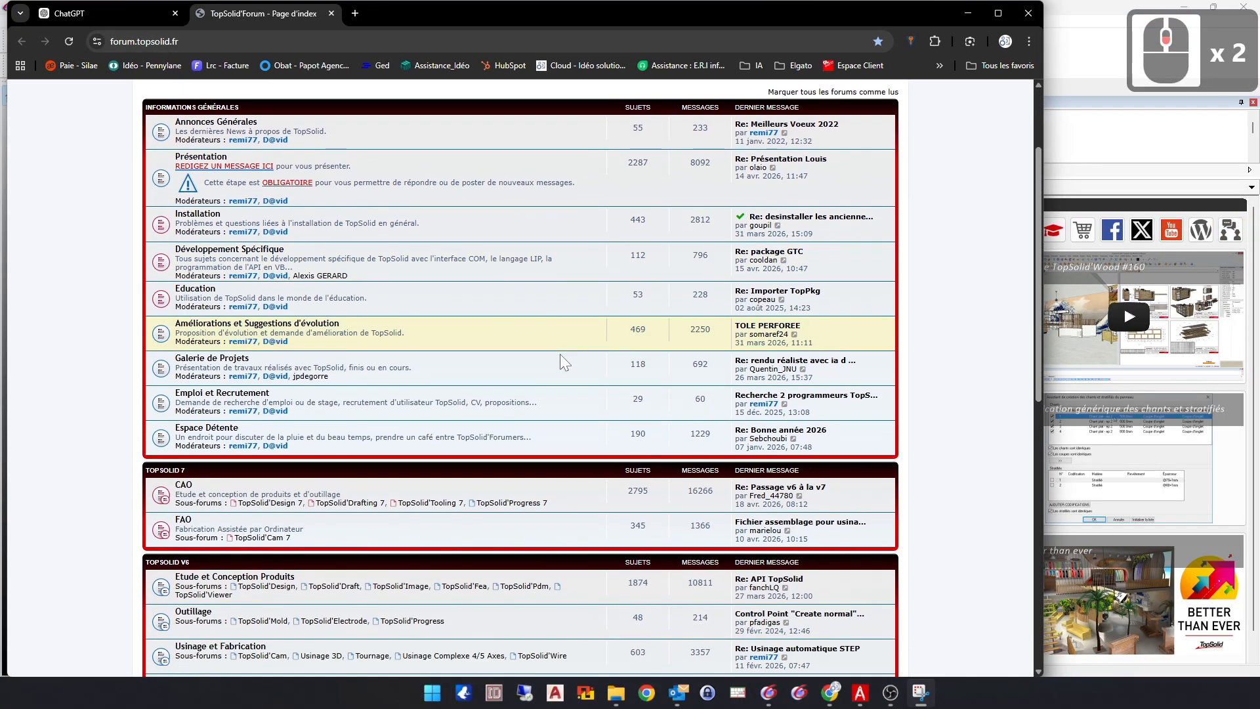
scroll(562, 360, down, 4)
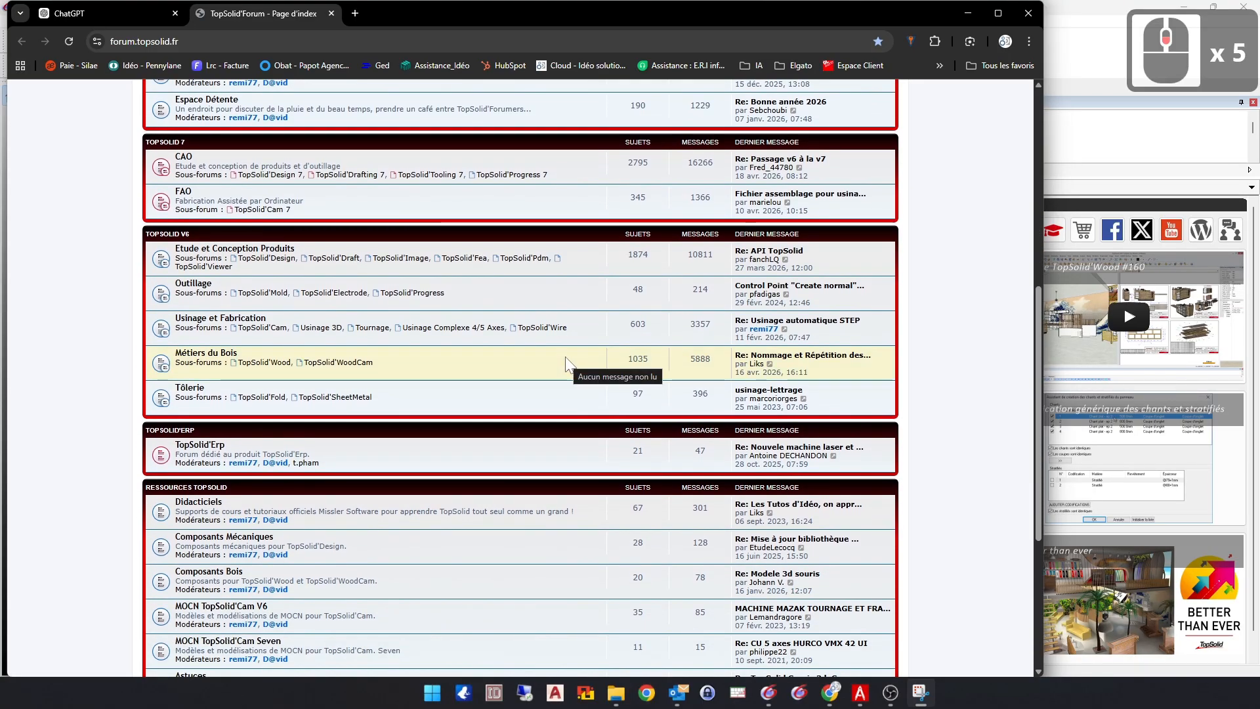
scroll(567, 363, down, 1)
scroll(565, 361, up, 1)
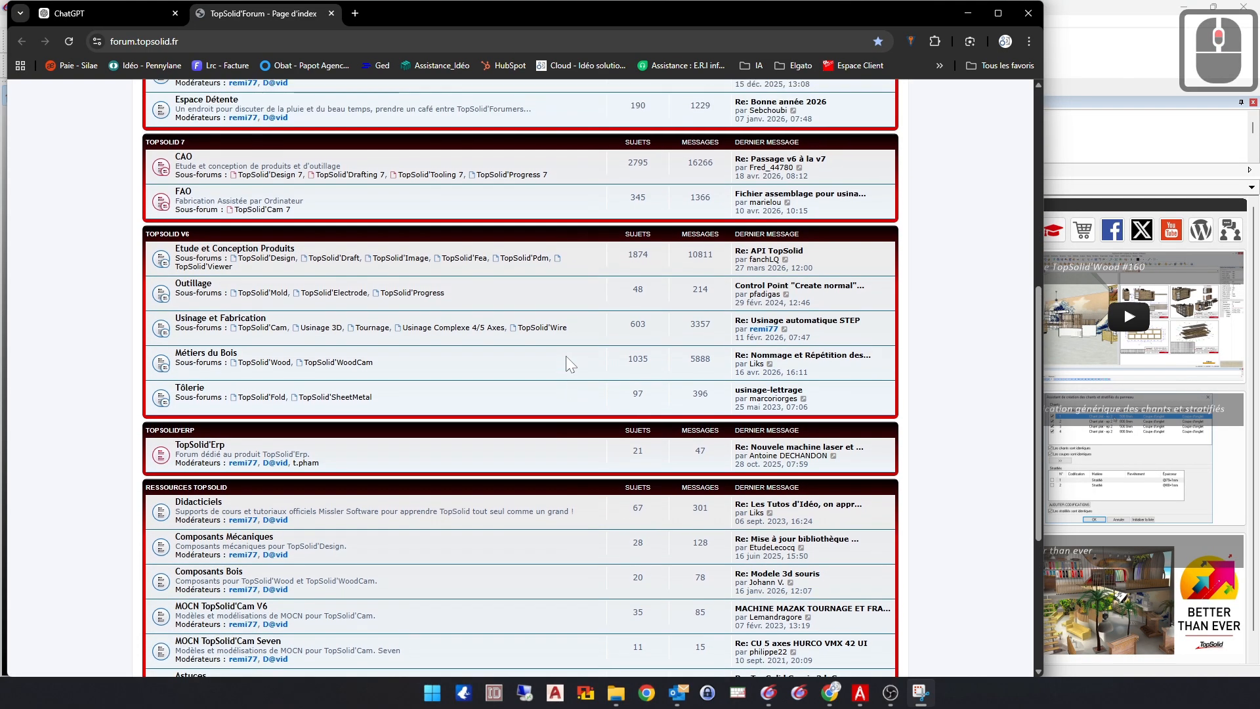
Step: Open the TopSolid'Wood sub-forum, look through its topic list and minimise the browser to return to TopSolid
click(262, 362)
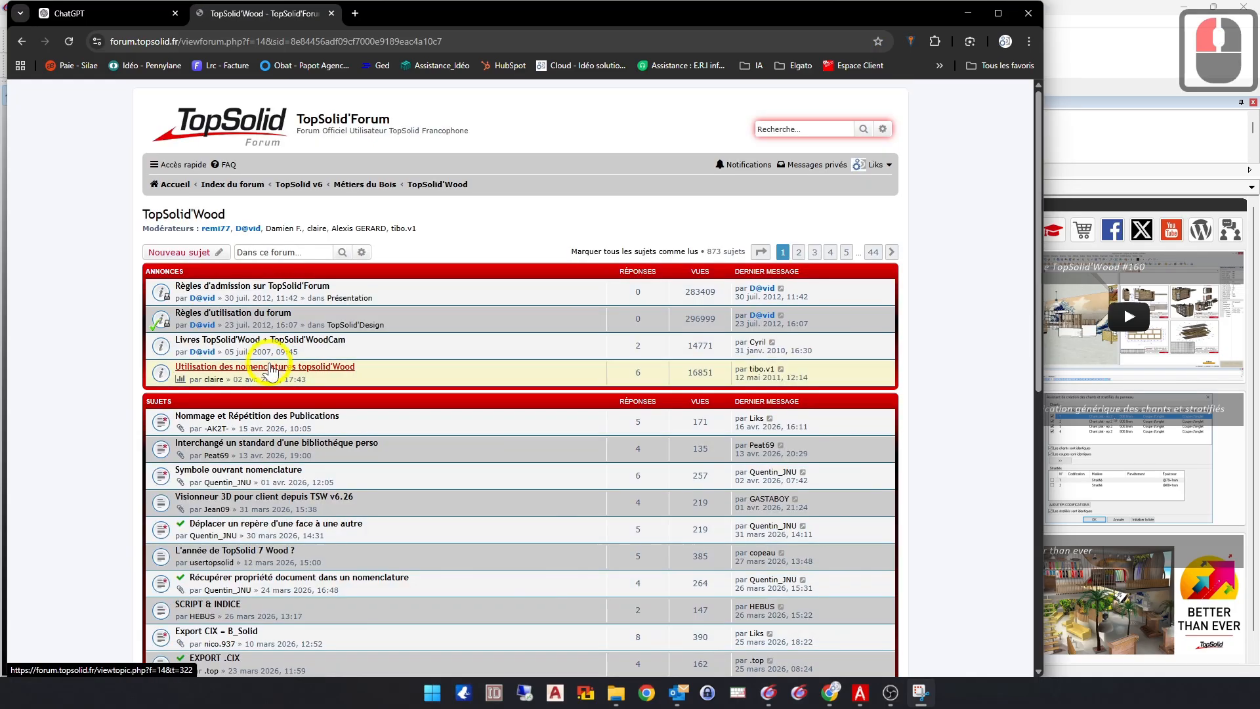
scroll(395, 460, down, 1)
scroll(393, 455, down, 3)
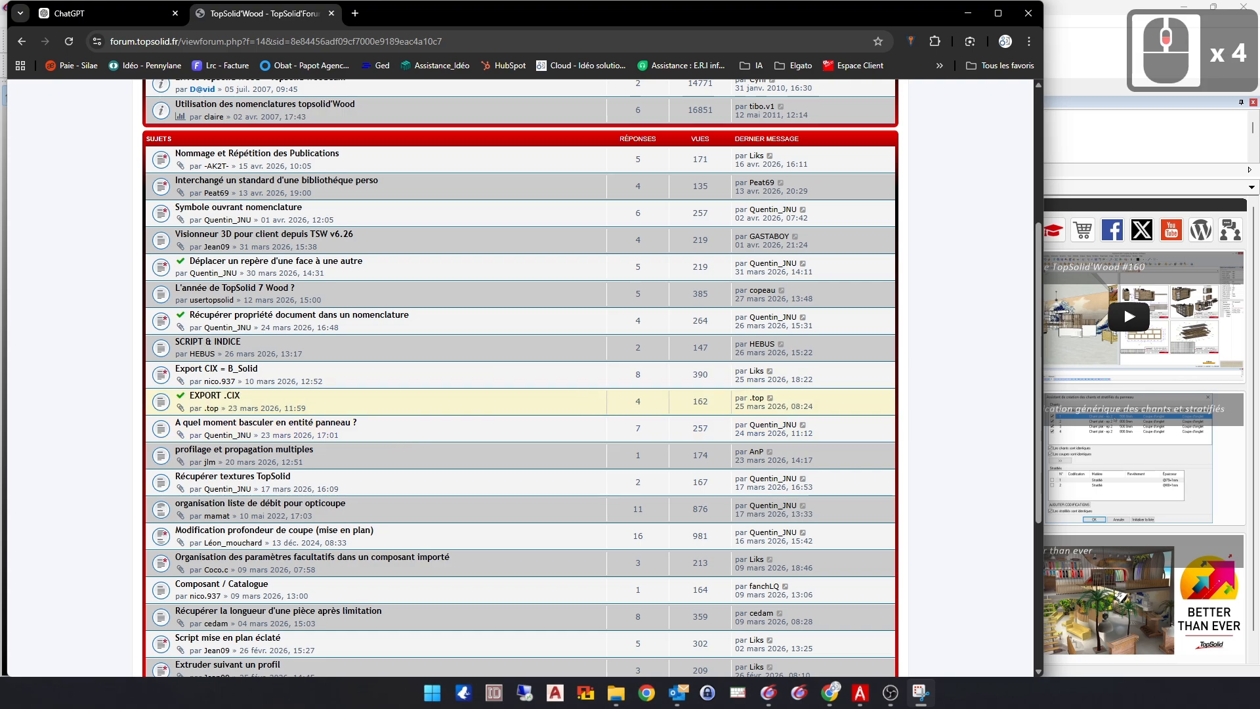
click(966, 15)
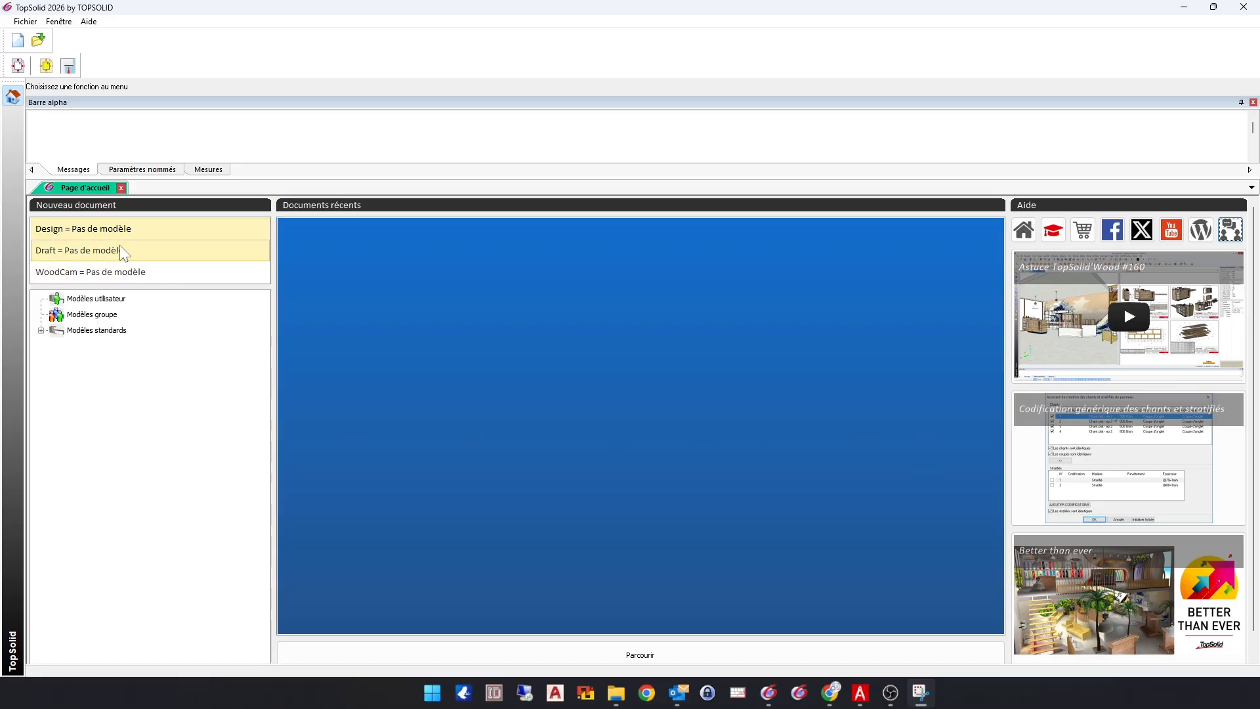
Step: Start a new document and compare the Design, Draft and WoodCam document types
click(18, 43)
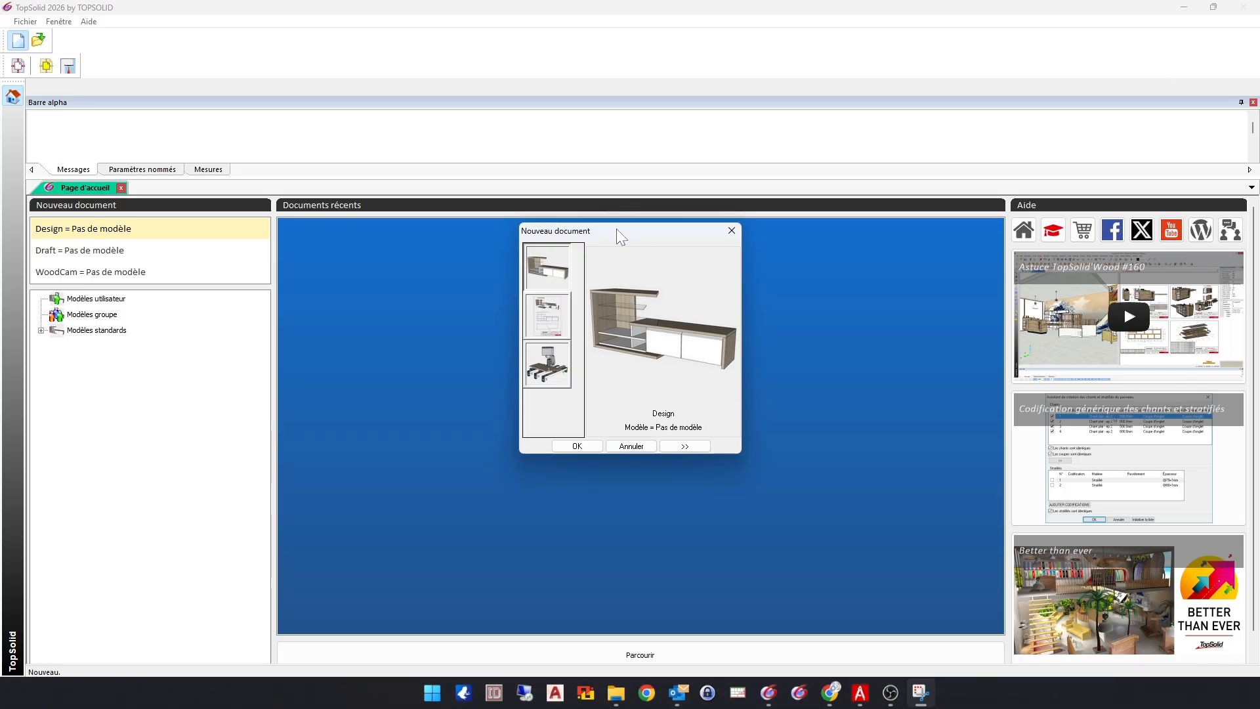
drag(616, 229, 633, 269)
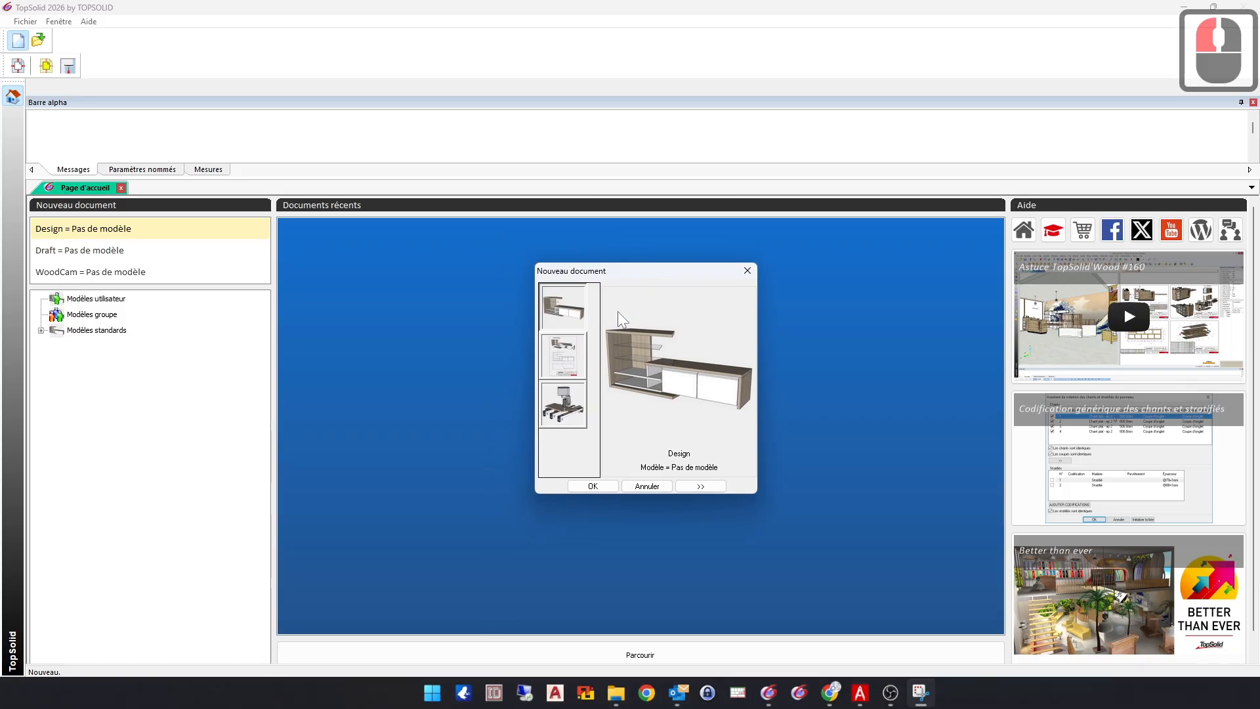
click(569, 357)
click(572, 406)
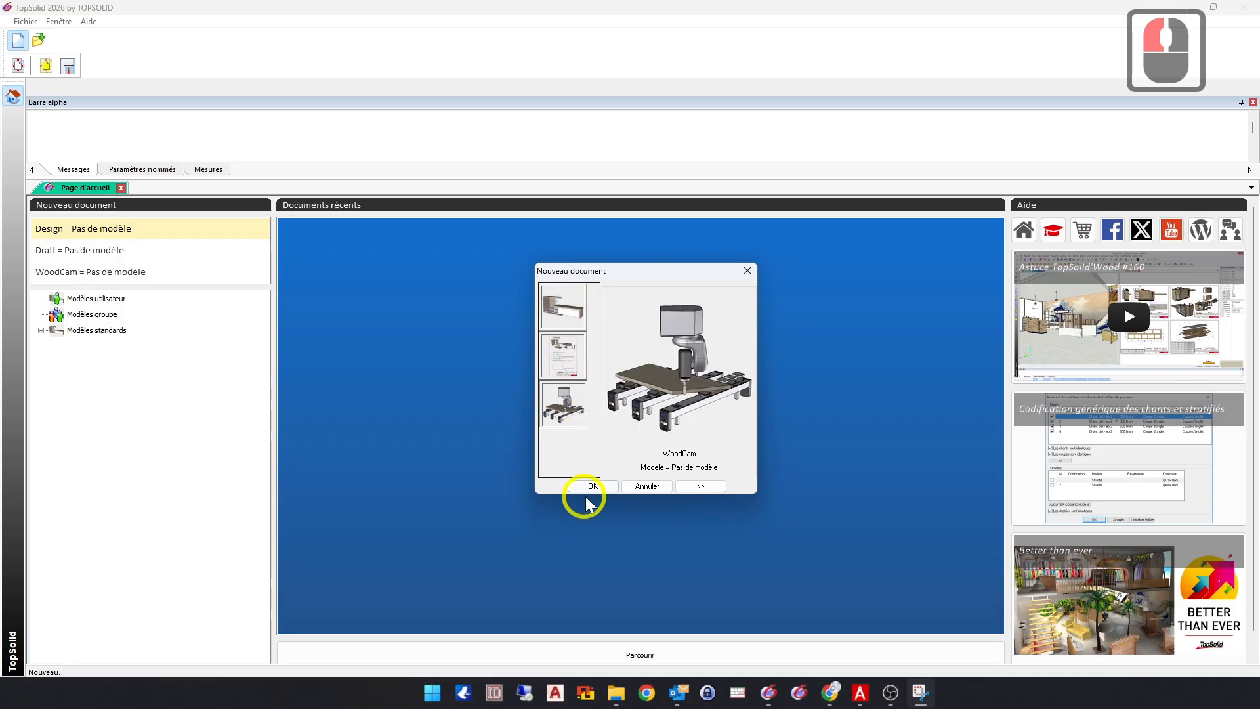
click(563, 307)
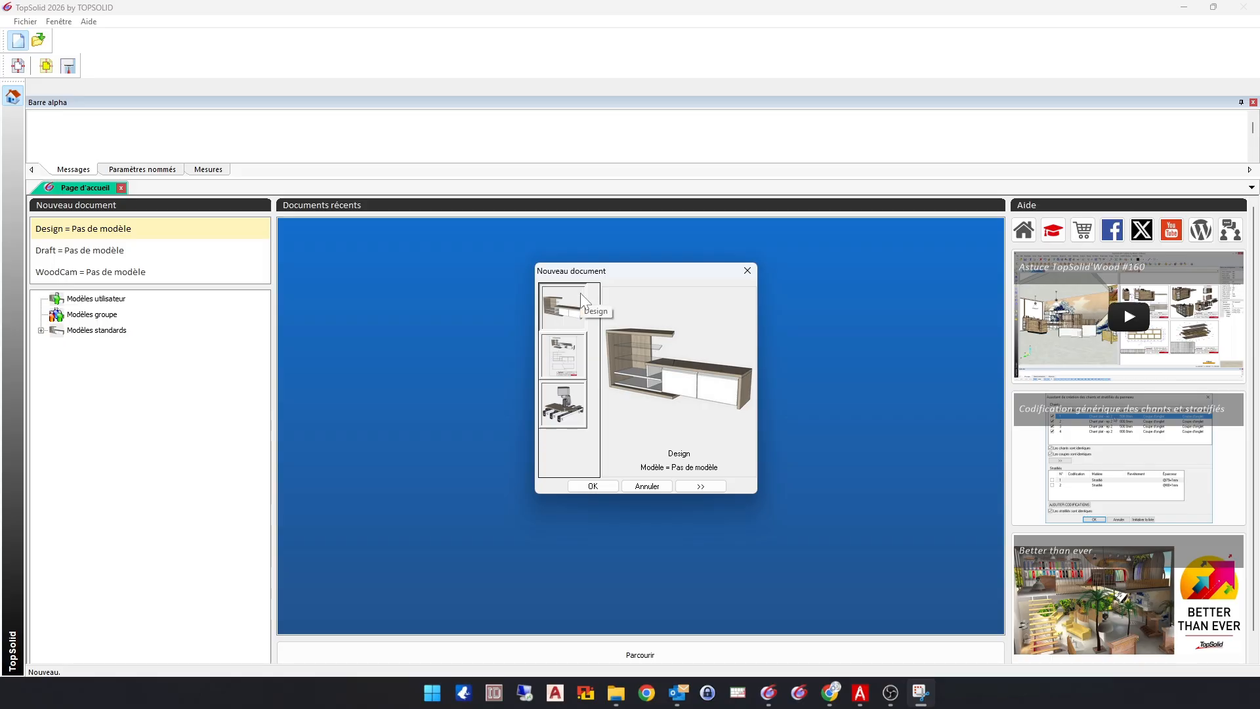
click(563, 355)
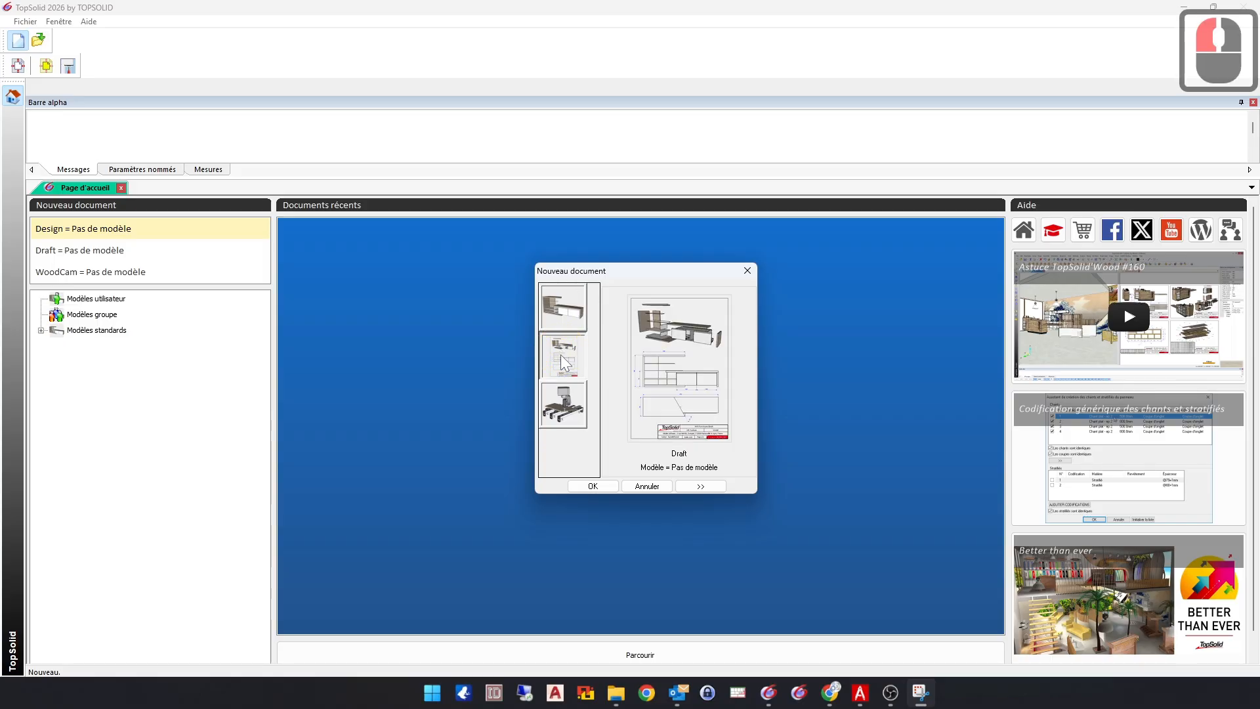
click(569, 407)
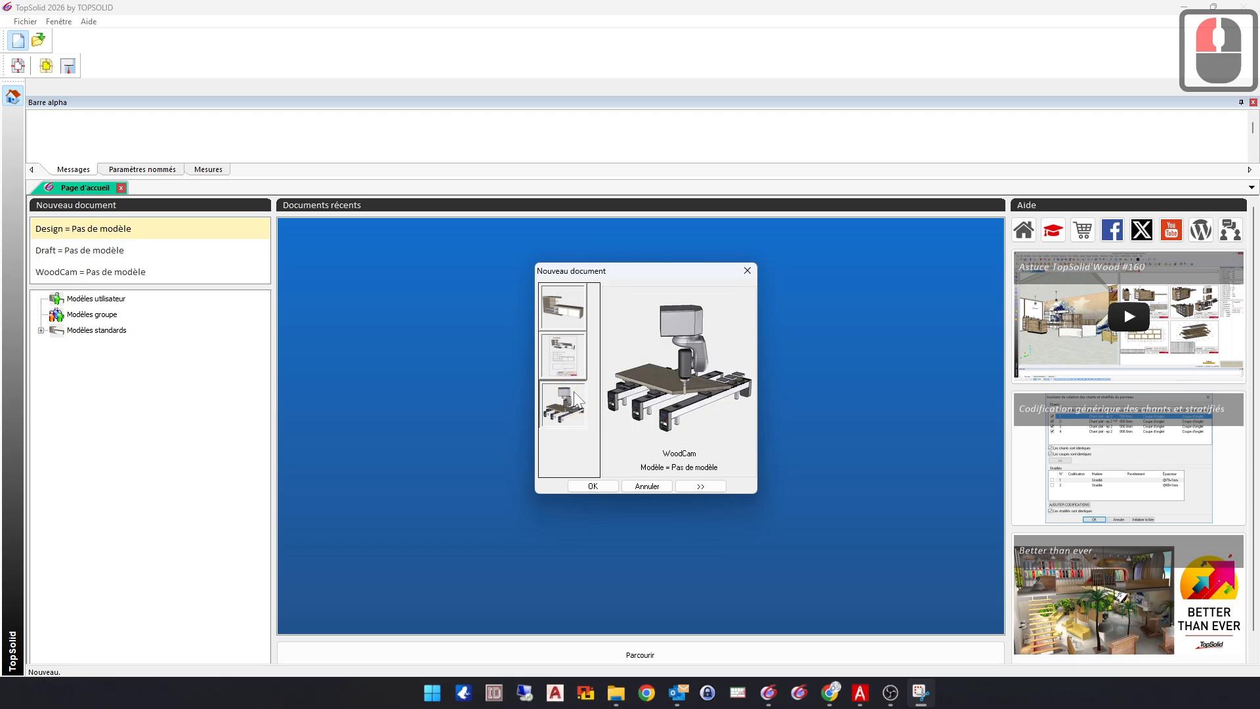
click(563, 307)
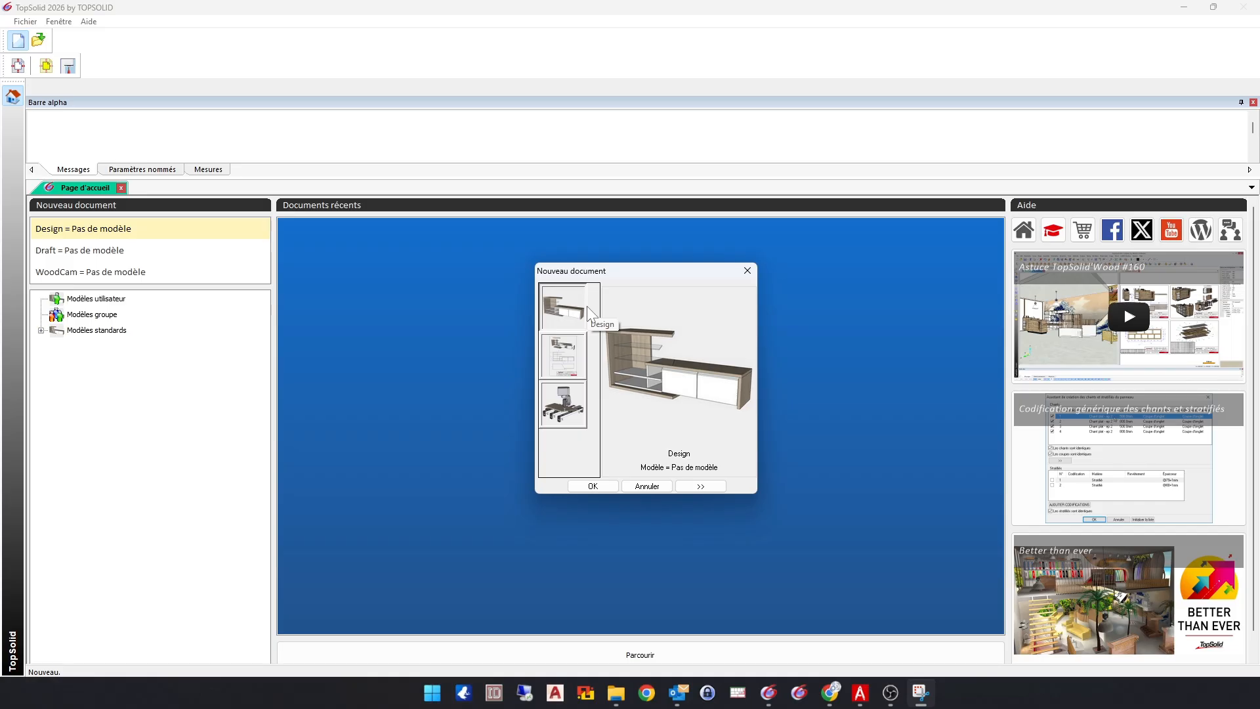
click(569, 319)
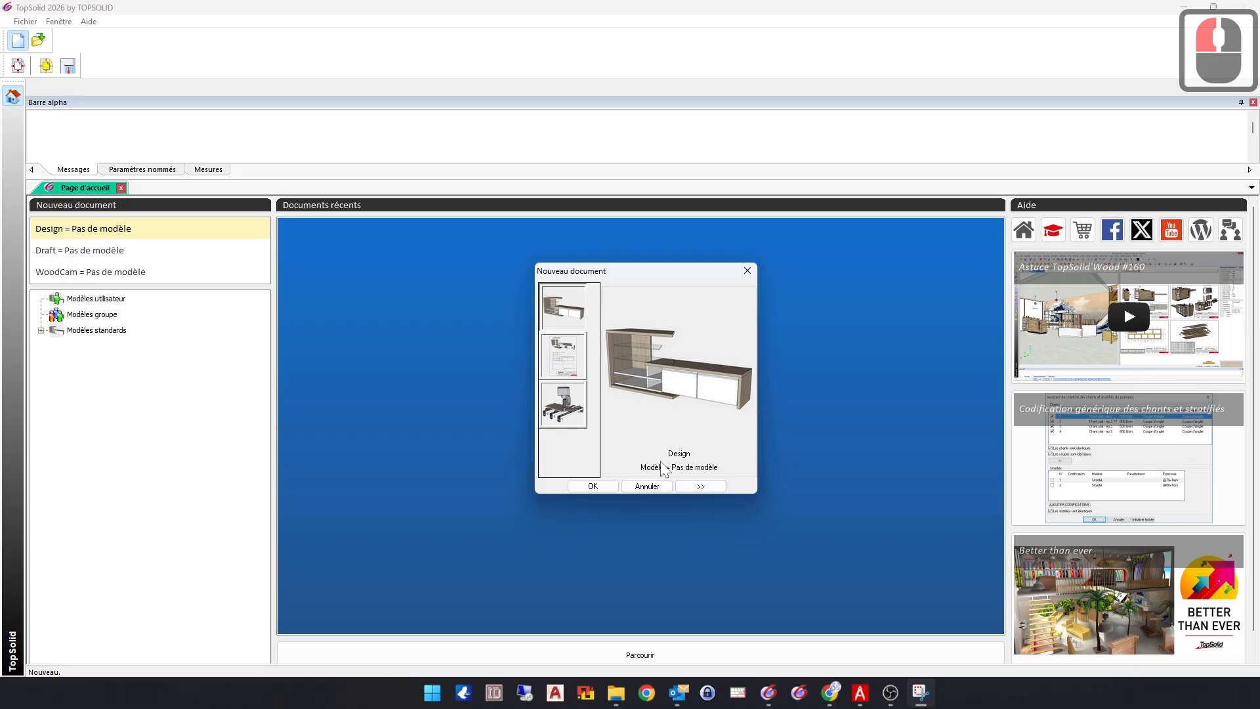
Step: Expand the new document options and examine the standard templates and properties offered for Design, Draft and WoodCam
click(701, 486)
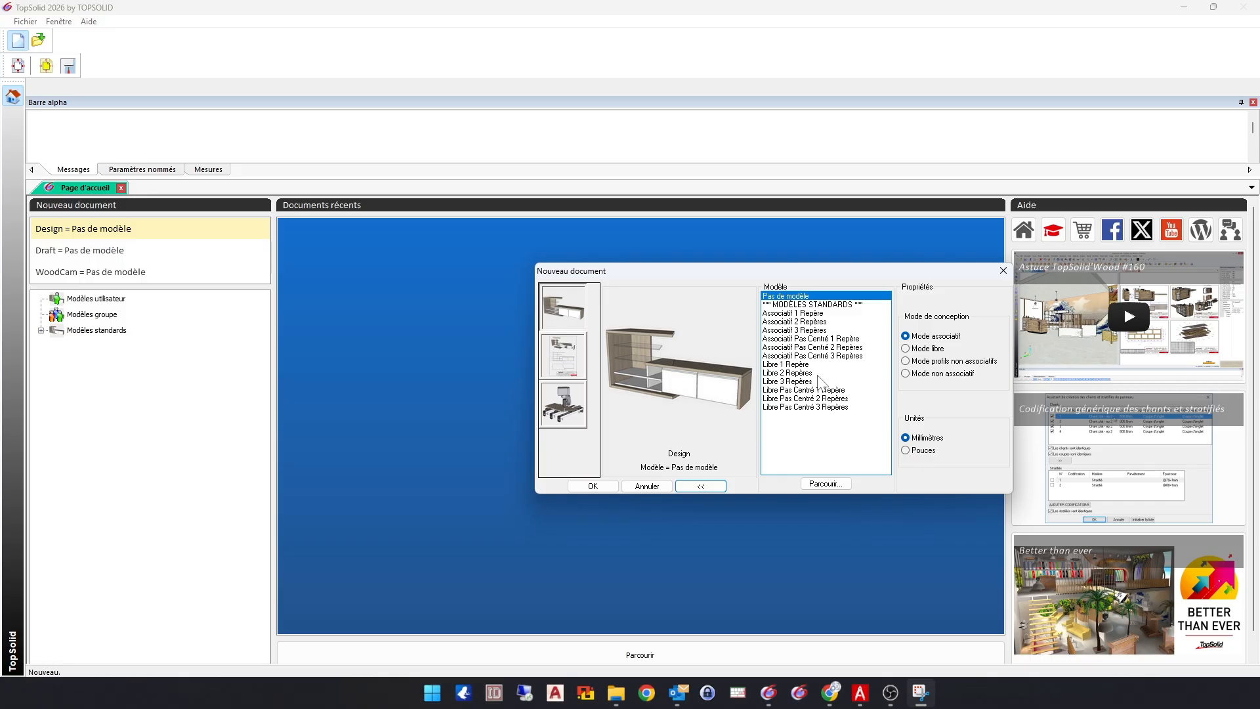
click(555, 360)
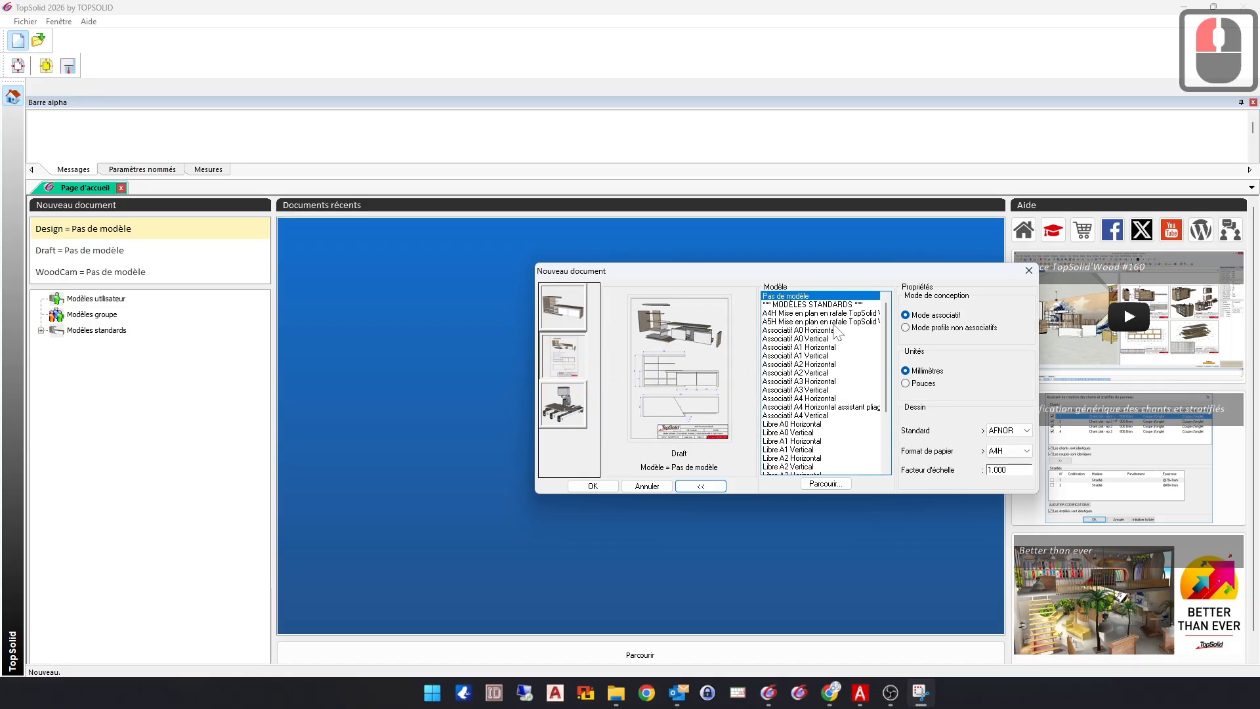
scroll(820, 380, down, 4)
scroll(820, 380, down, 1)
click(560, 402)
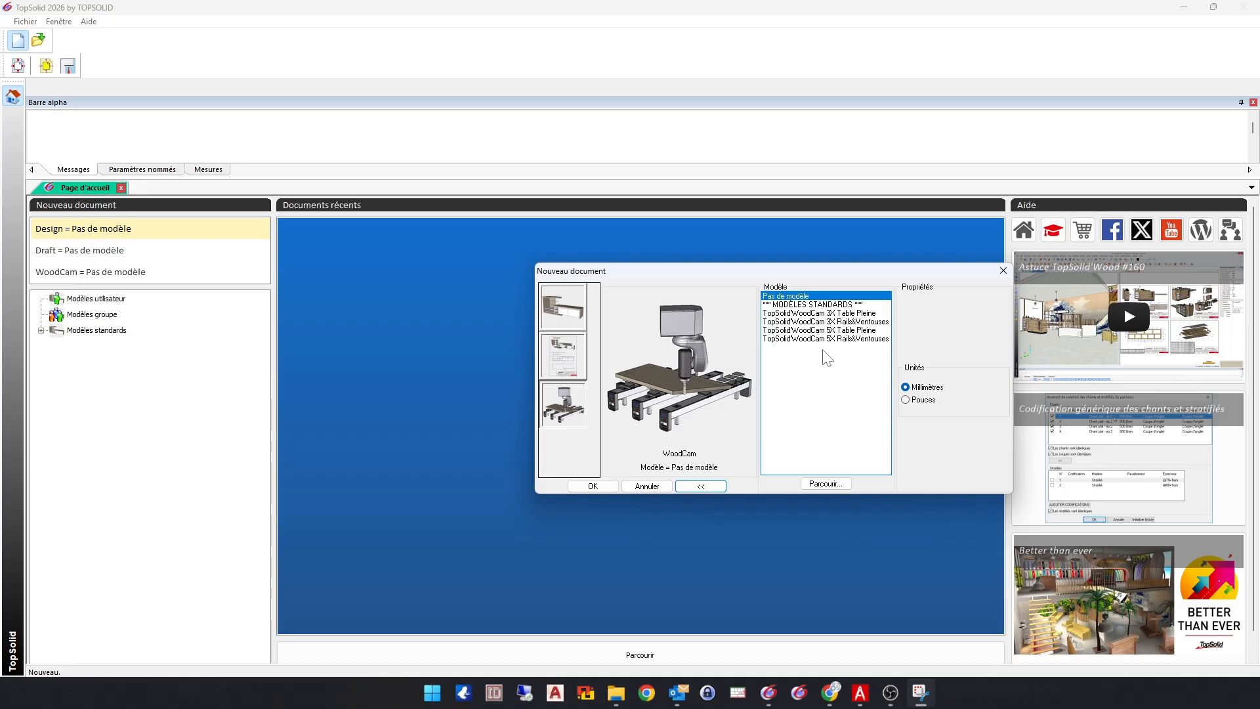
Step: Create a Design document with no template, in associative mode and millimetres
click(563, 307)
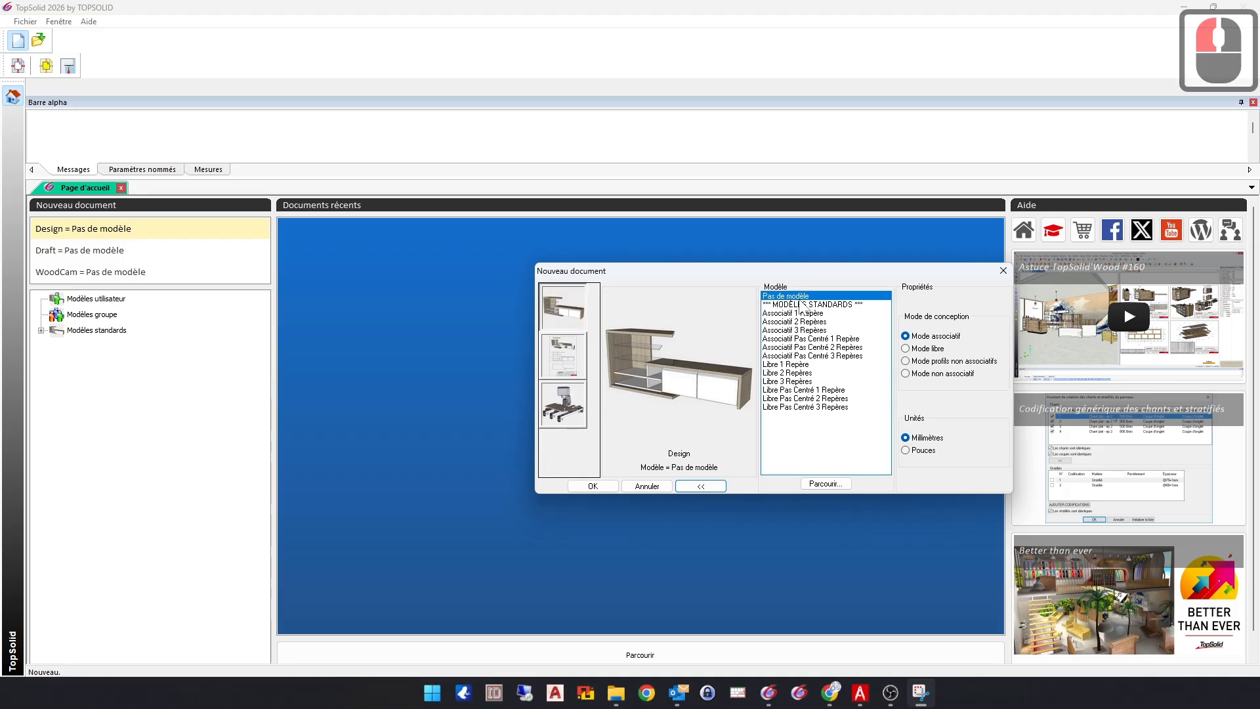
double_click(714, 485)
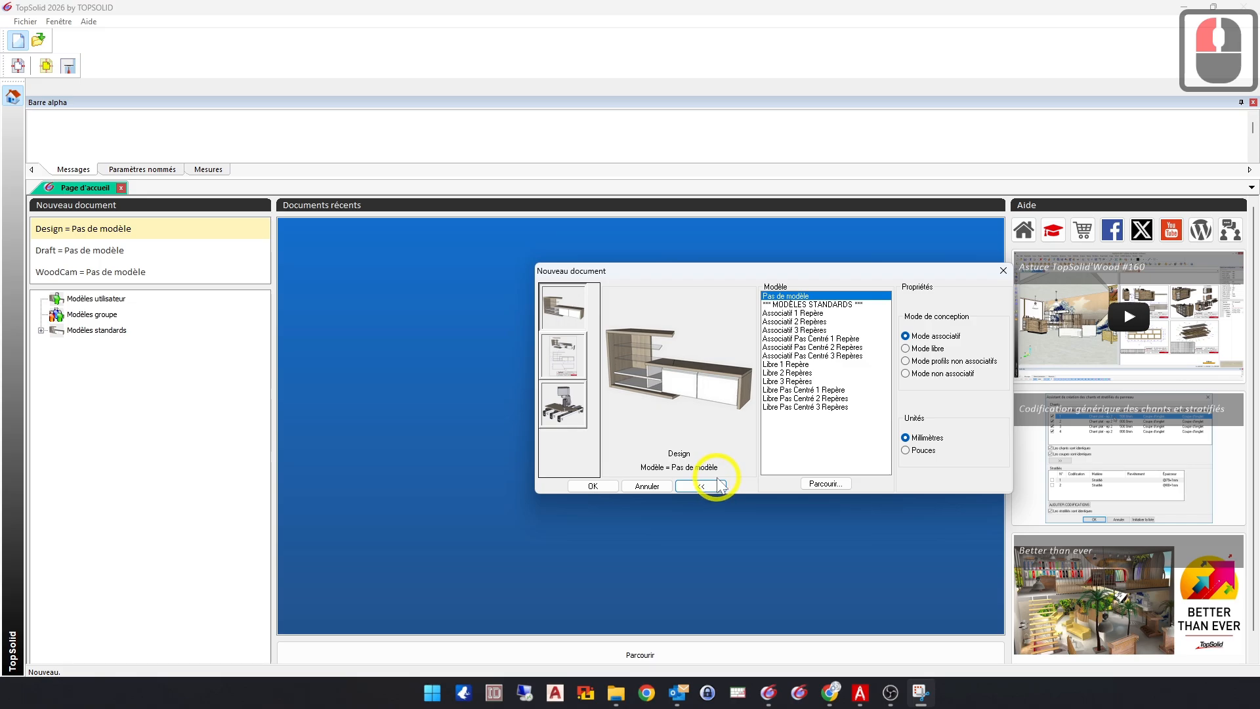
click(593, 485)
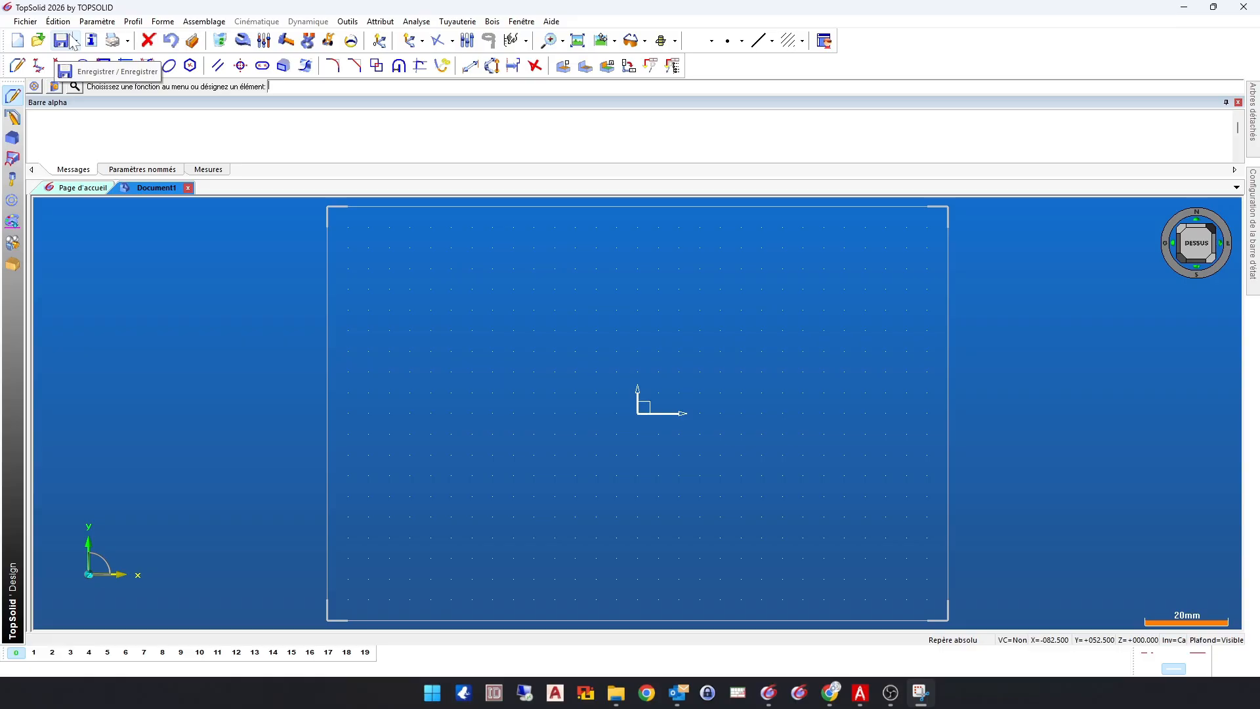
click(26, 22)
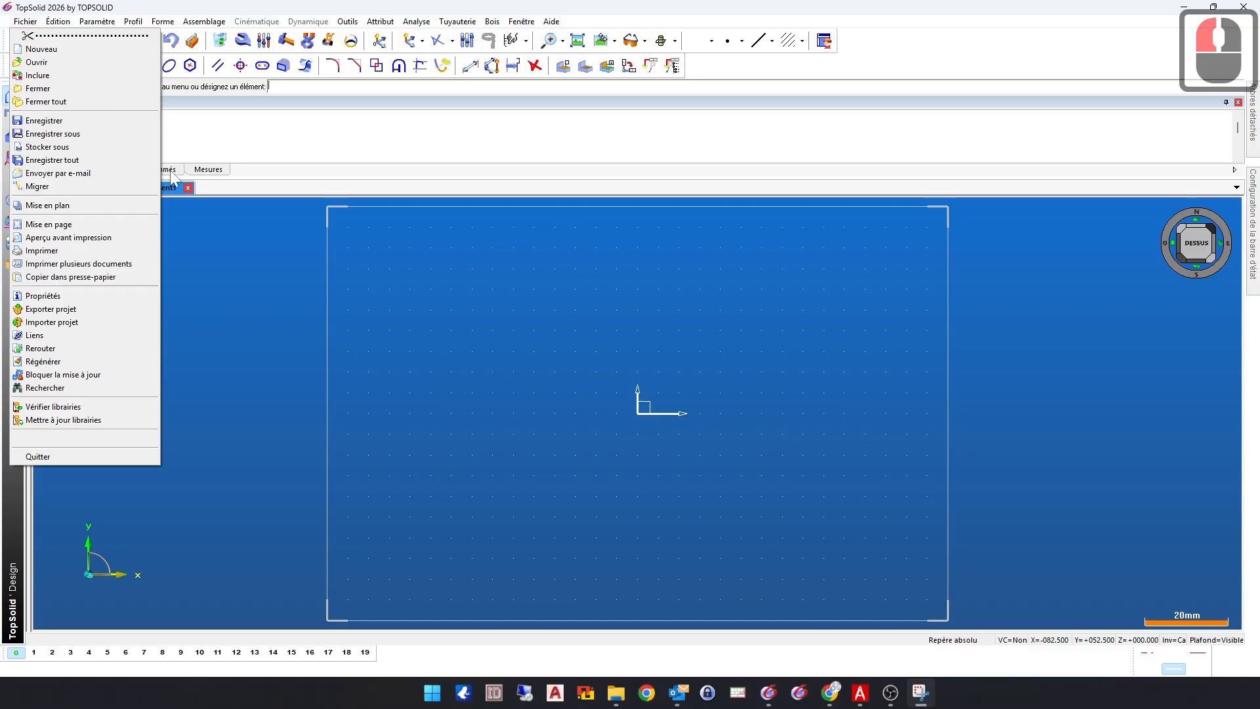
click(208, 184)
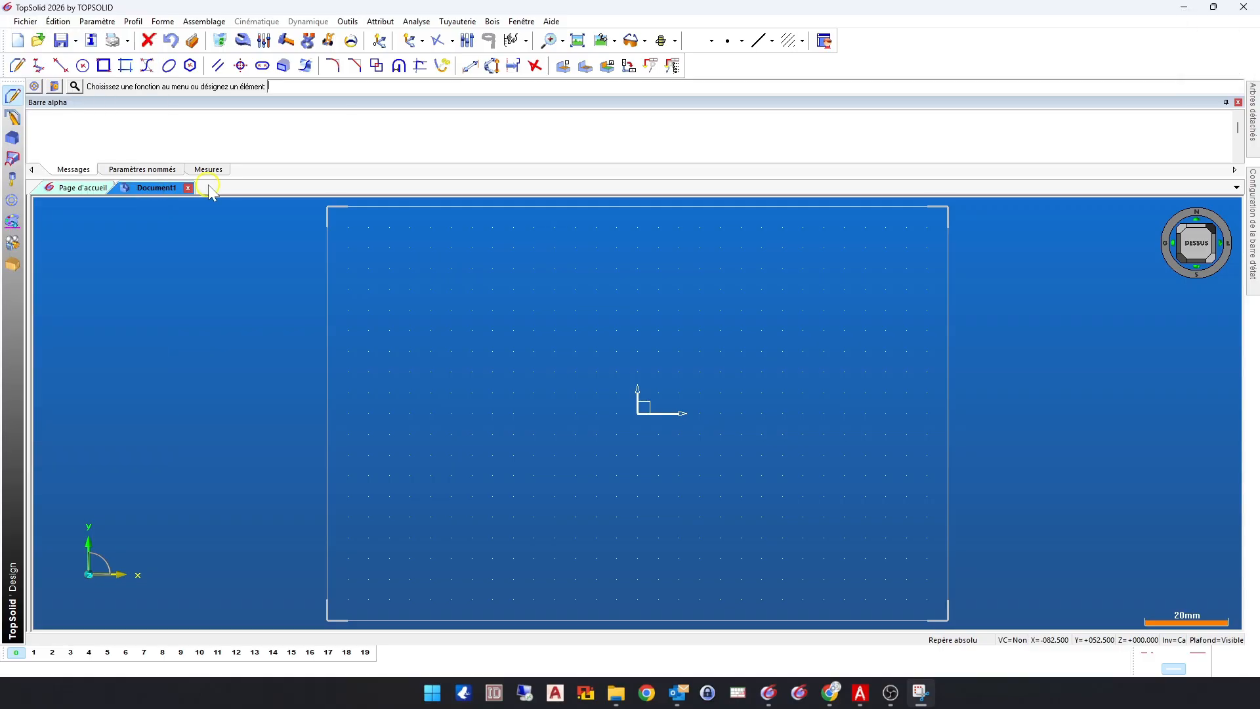
Step: Return to the home page, create a second Design document with no template and close that document
double_click(84, 188)
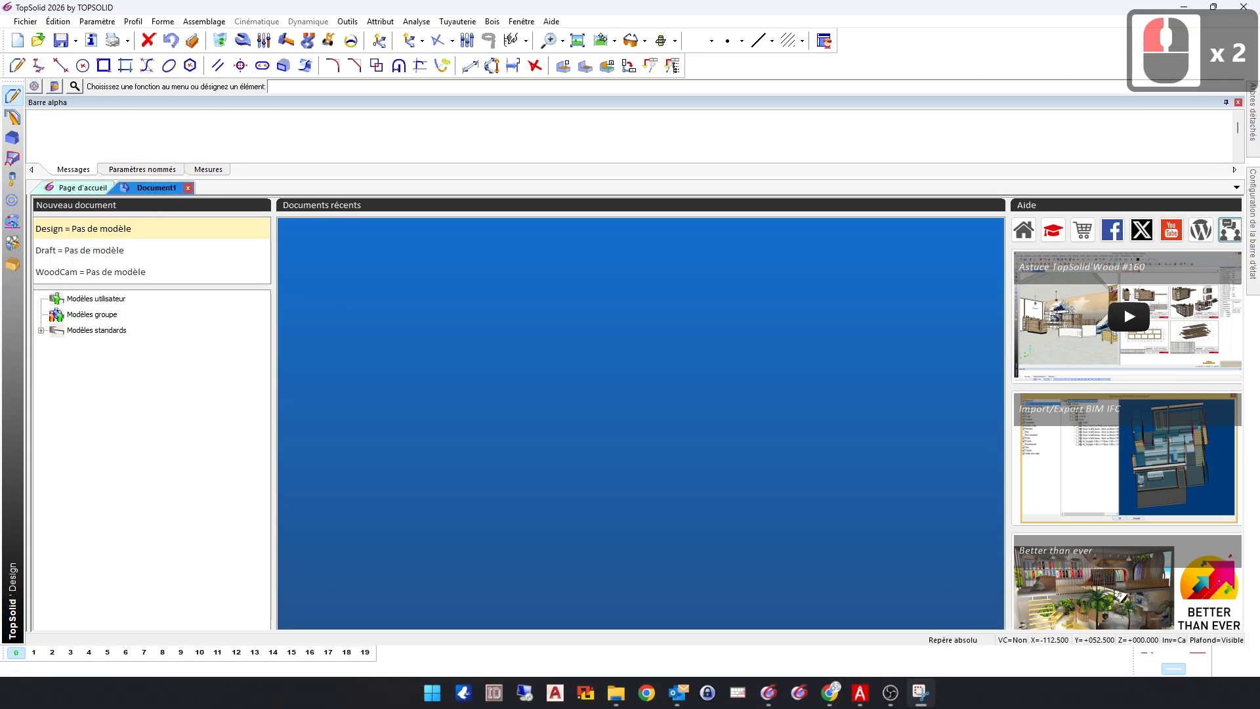
click(17, 41)
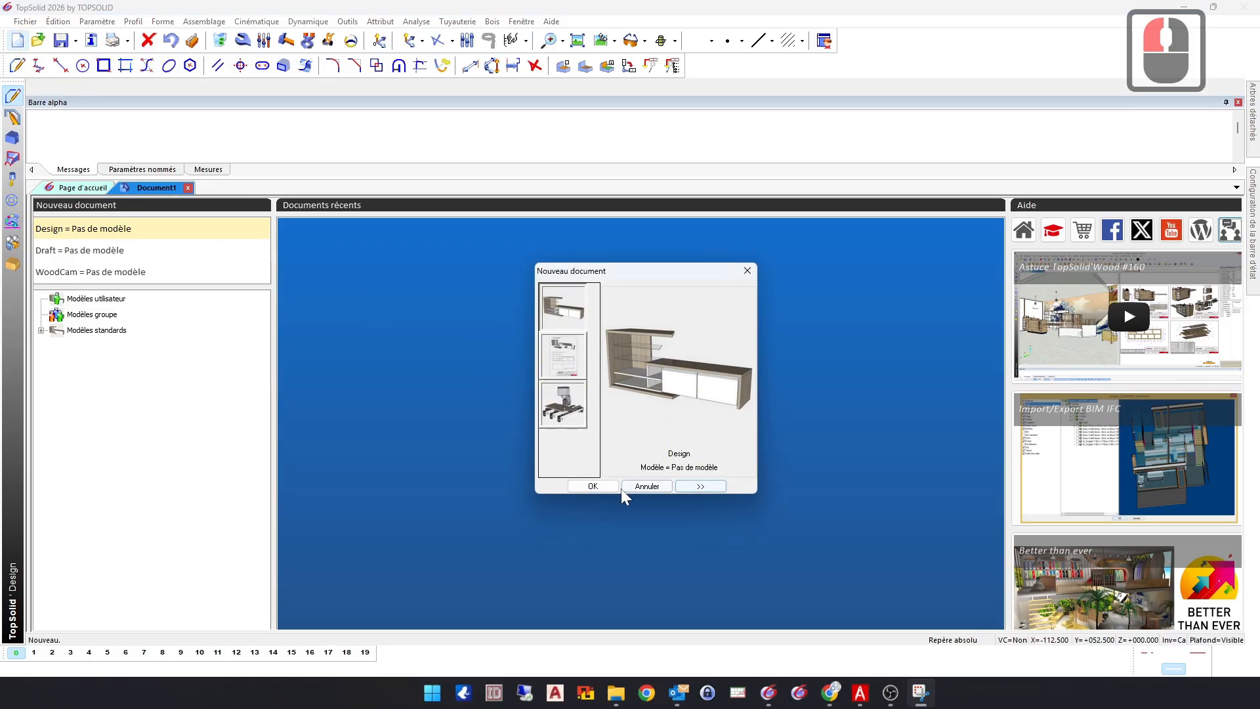
click(593, 486)
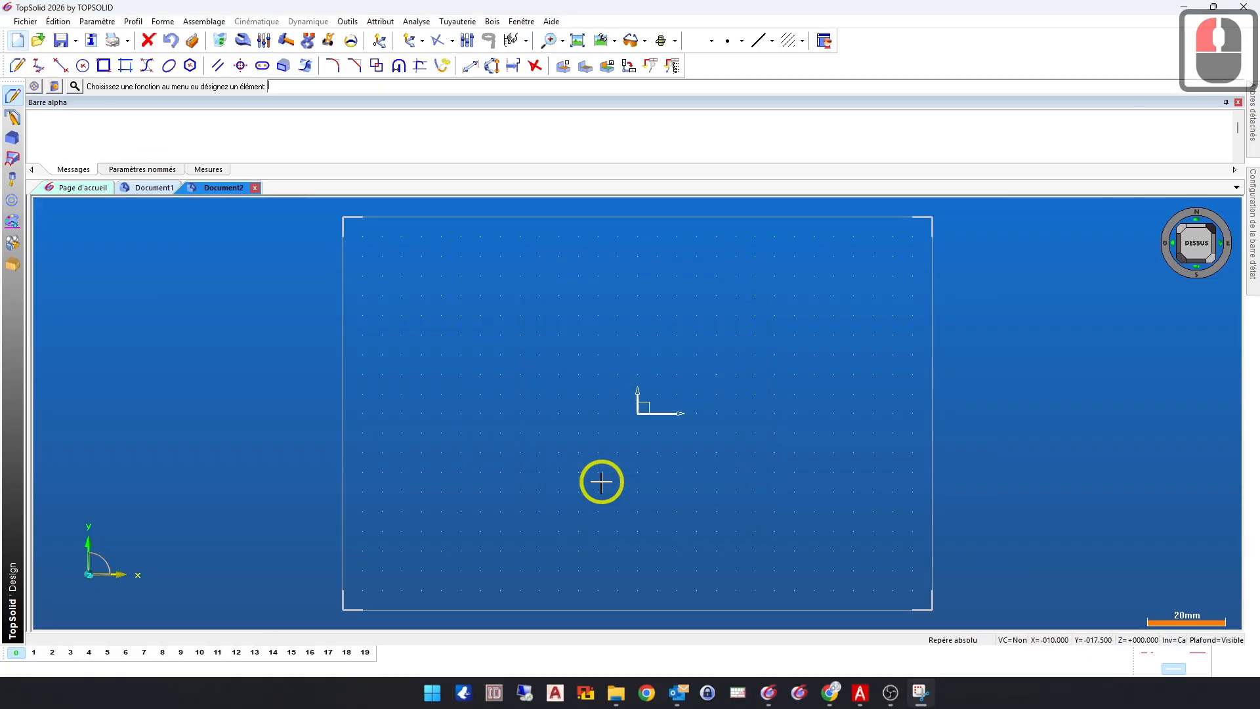
click(255, 188)
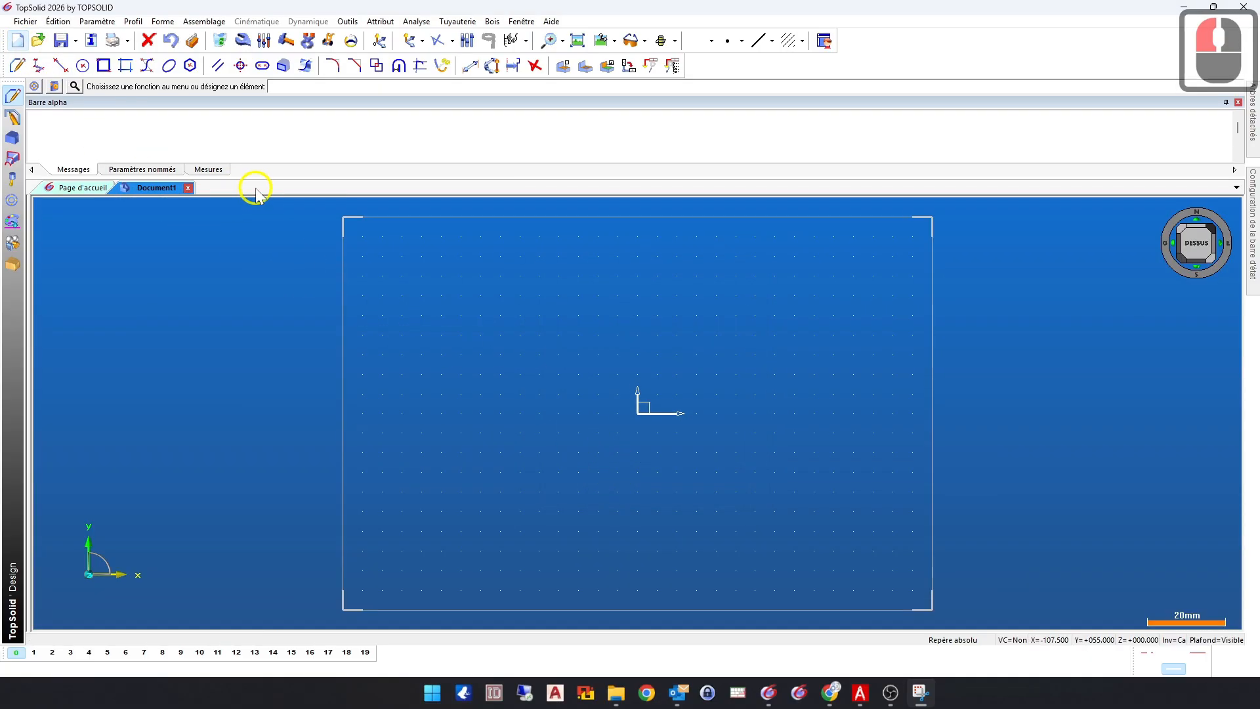
right_click(153, 192)
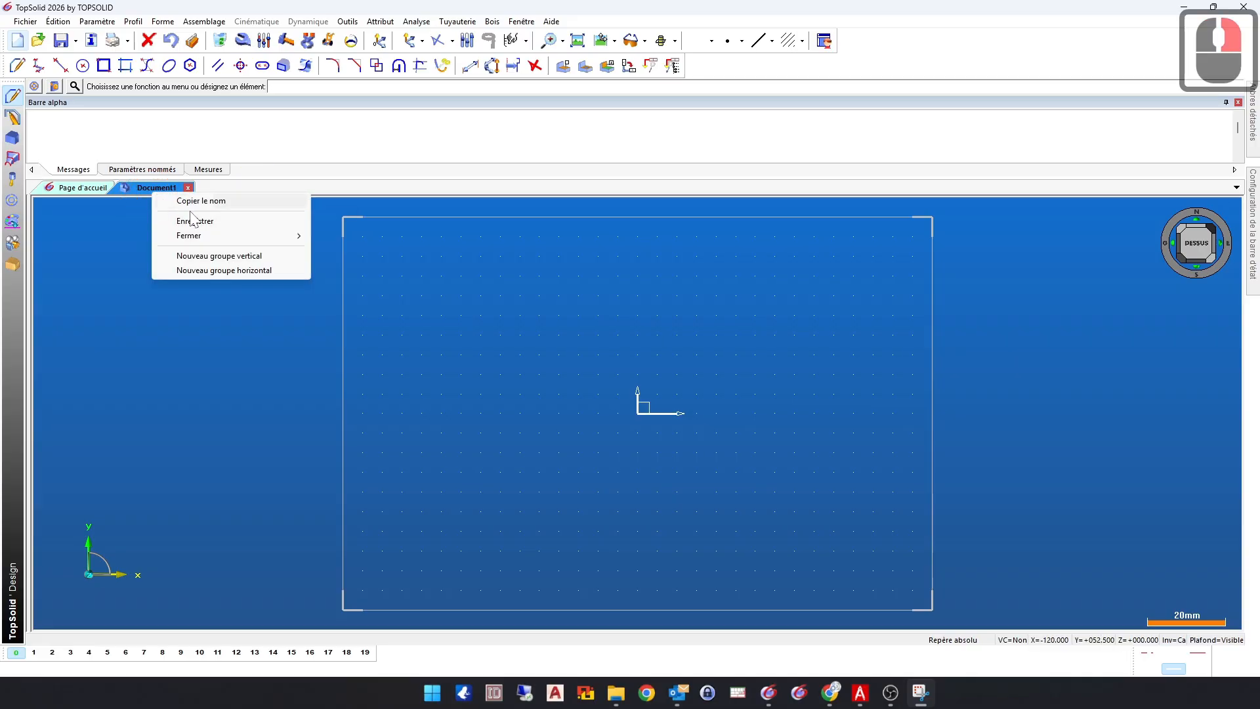
mouse_move(224, 239)
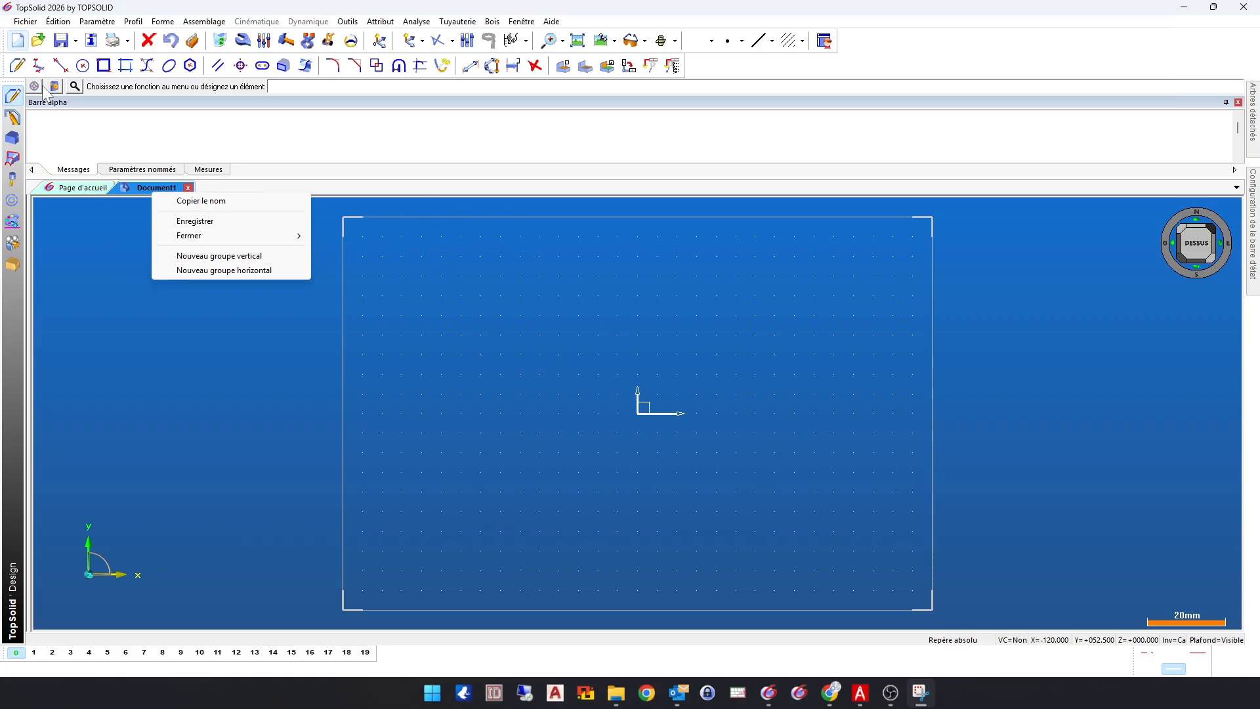
Step: Create an additional Design document with no template alongside the open Document1
click(20, 42)
click(21, 42)
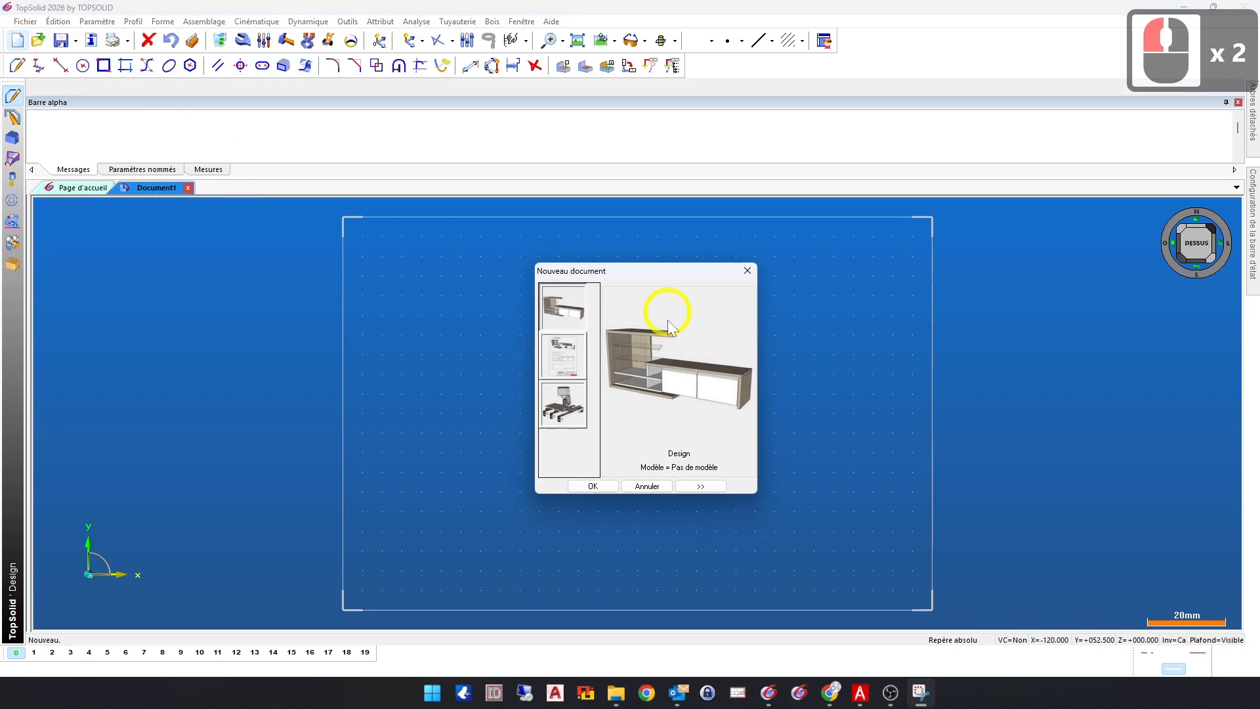
click(593, 486)
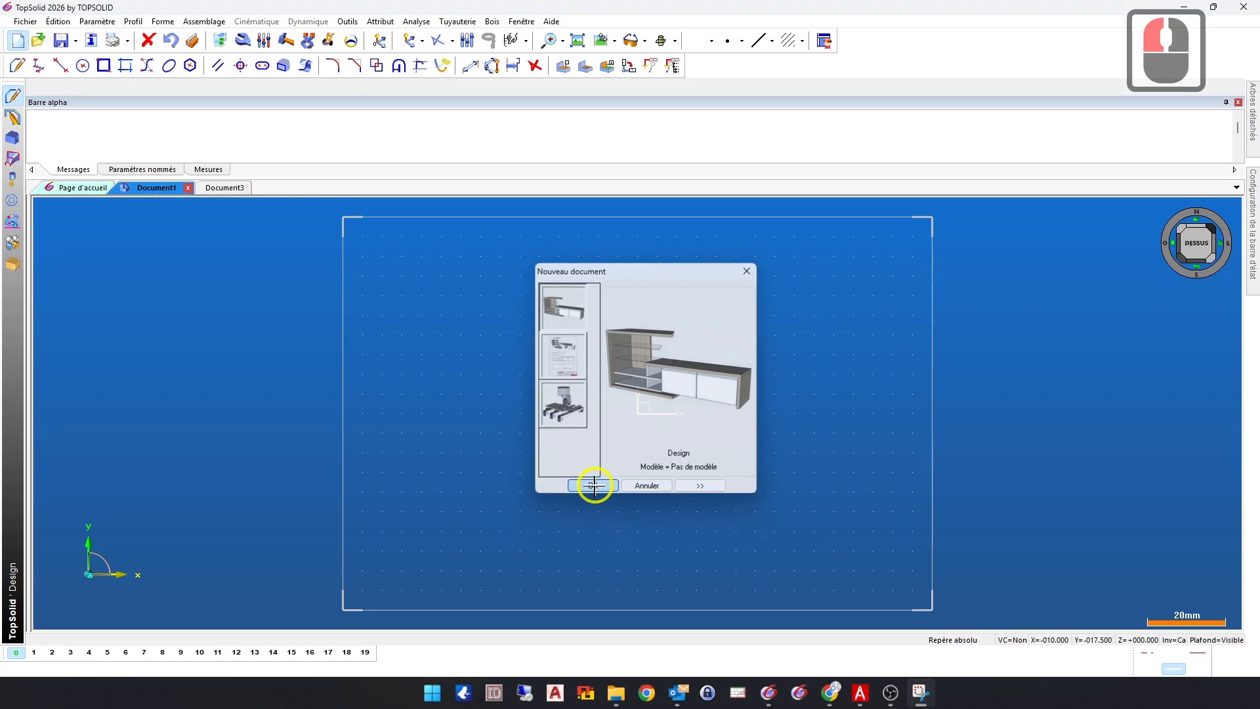
Step: Close all documents except Document1 and bring Document1 back to the front
right_click(140, 187)
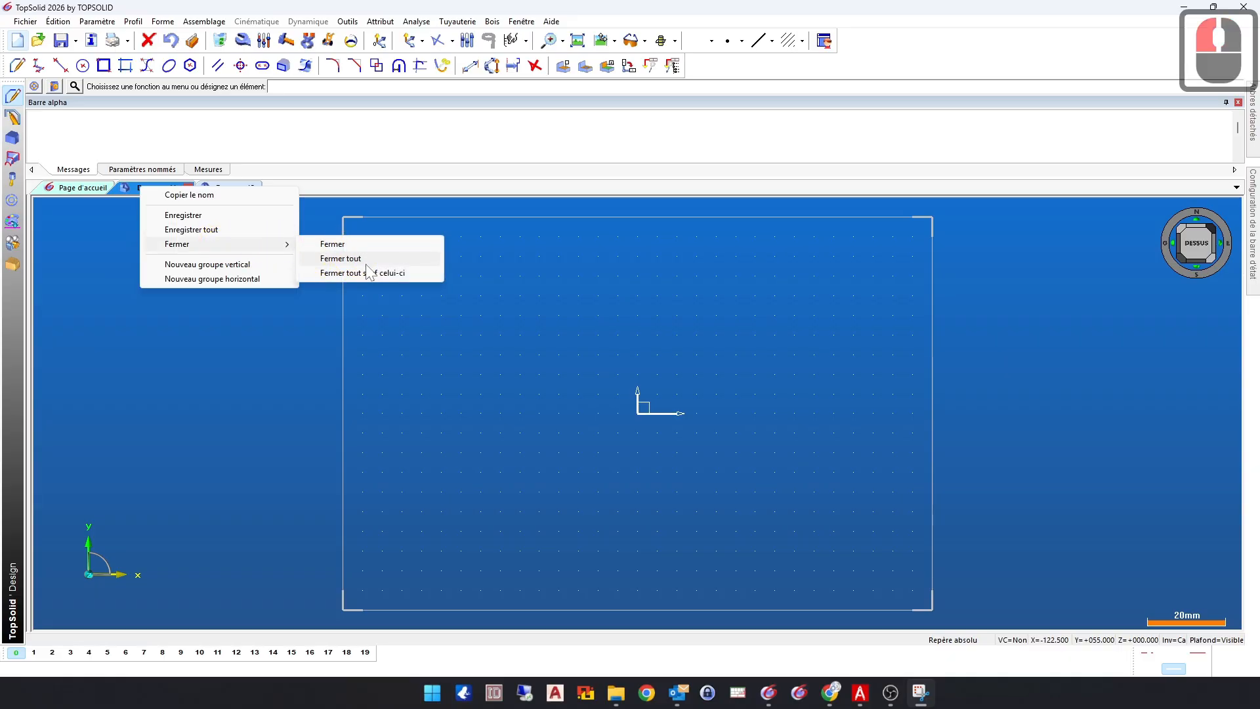
click(370, 273)
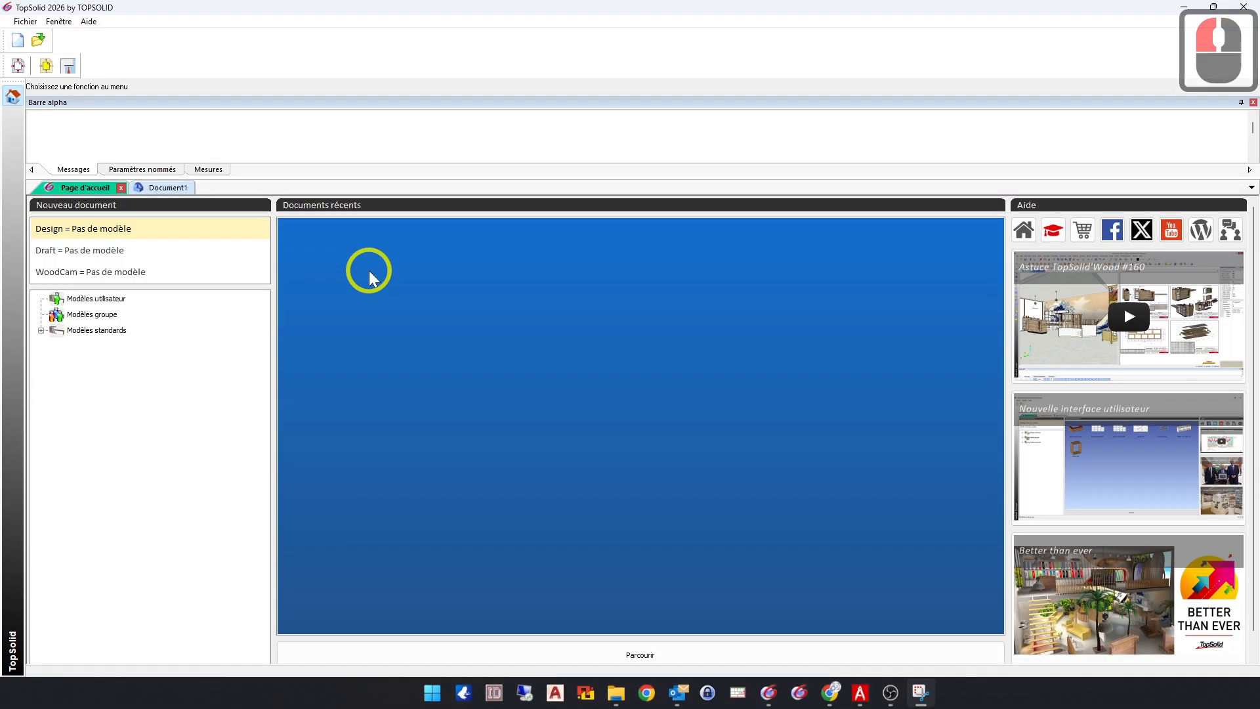
click(158, 189)
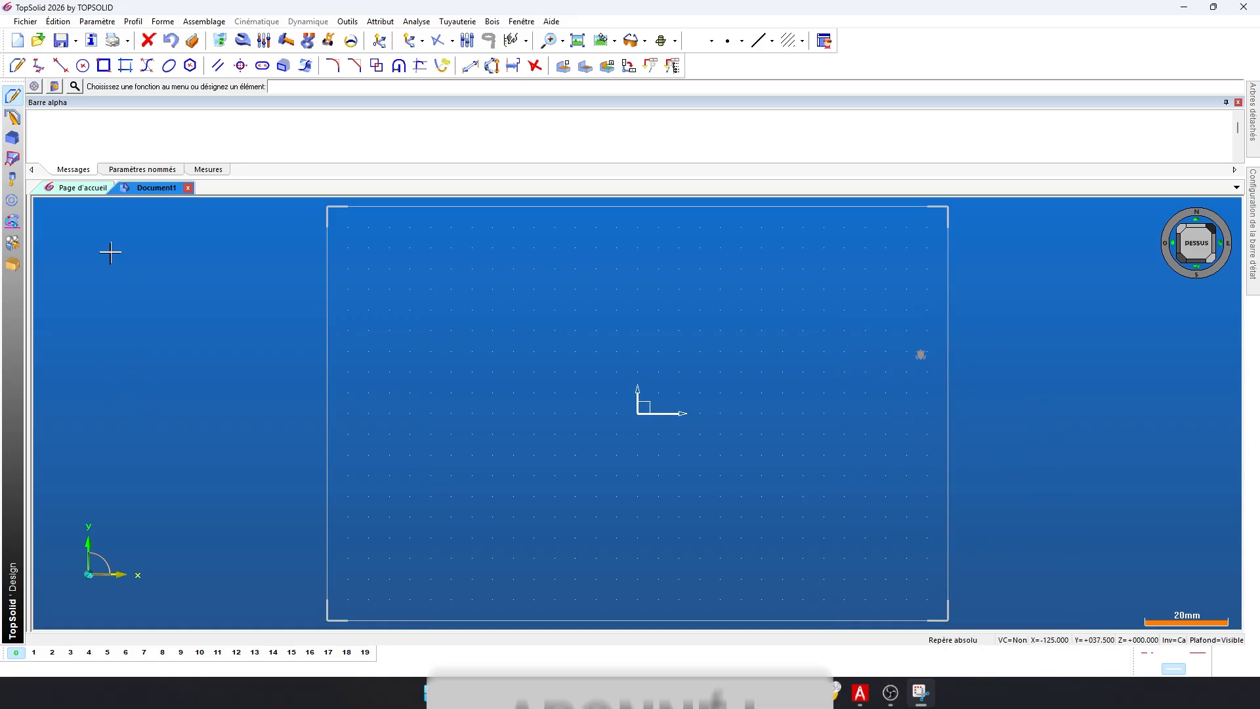
Step: Look through the sketch, shape, mechanical, assembly and wood function groups, and return to the Sketch (Esquisse) functions
click(13, 118)
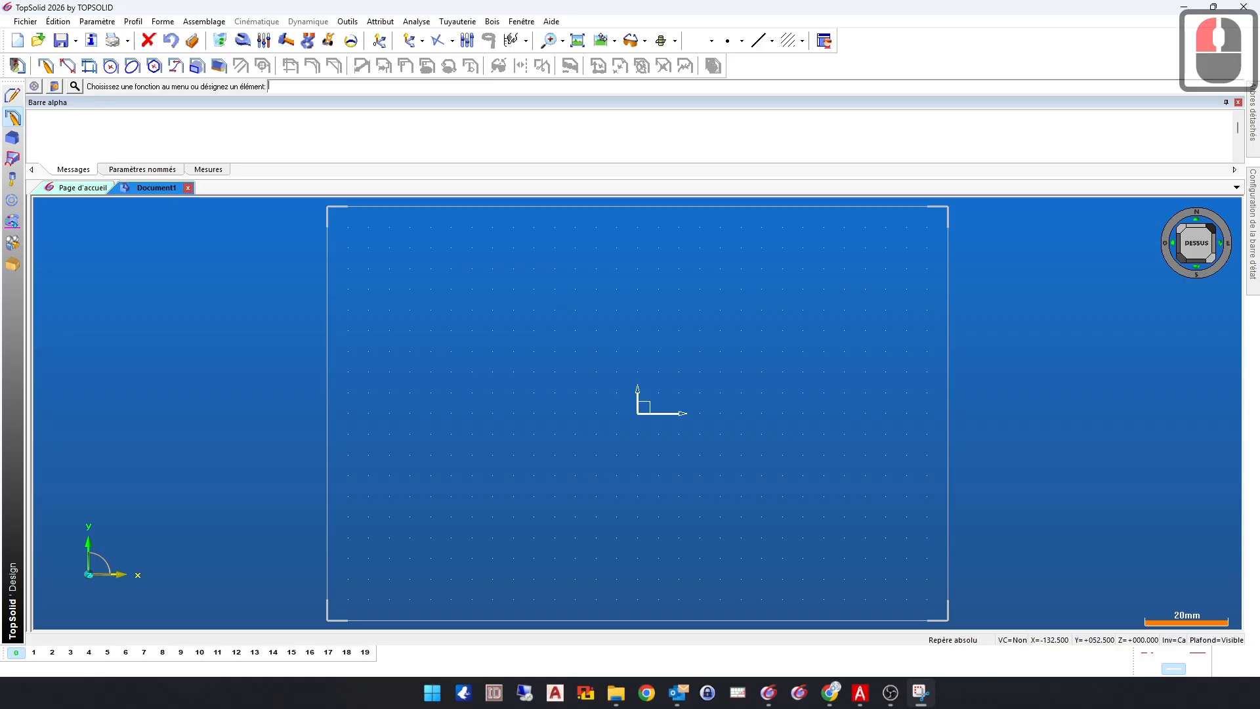
click(13, 138)
click(12, 179)
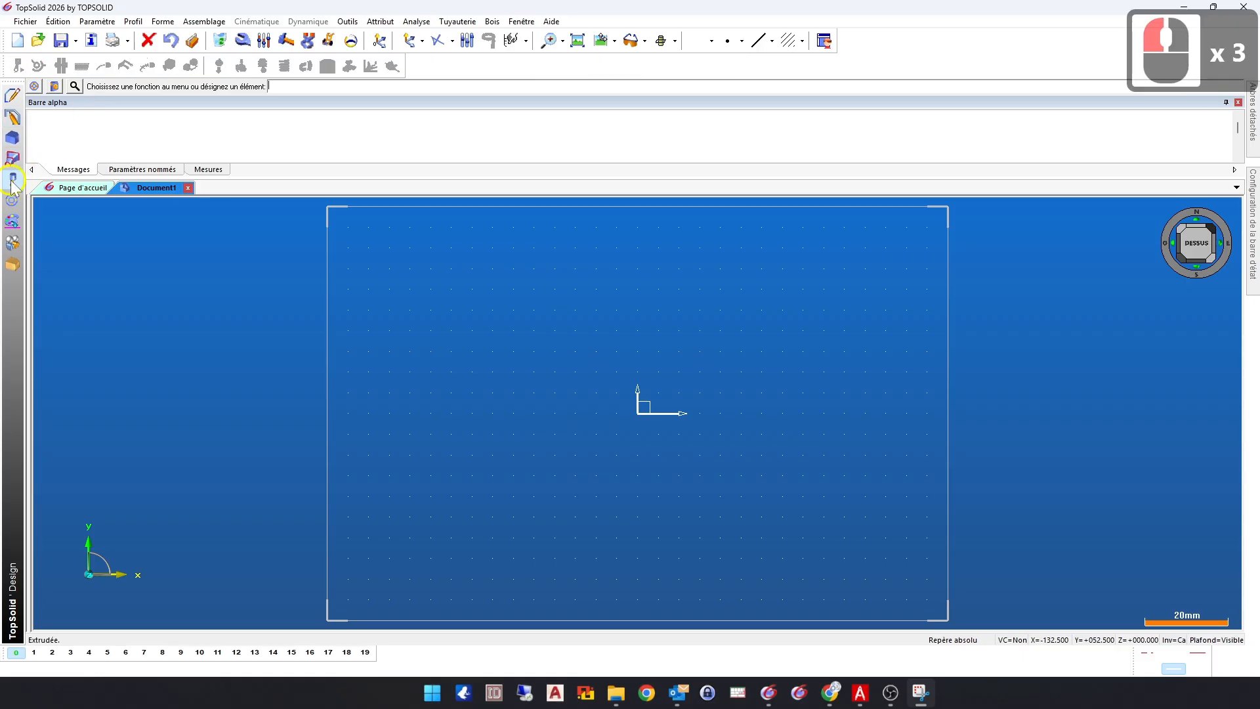
click(11, 200)
click(13, 222)
click(13, 243)
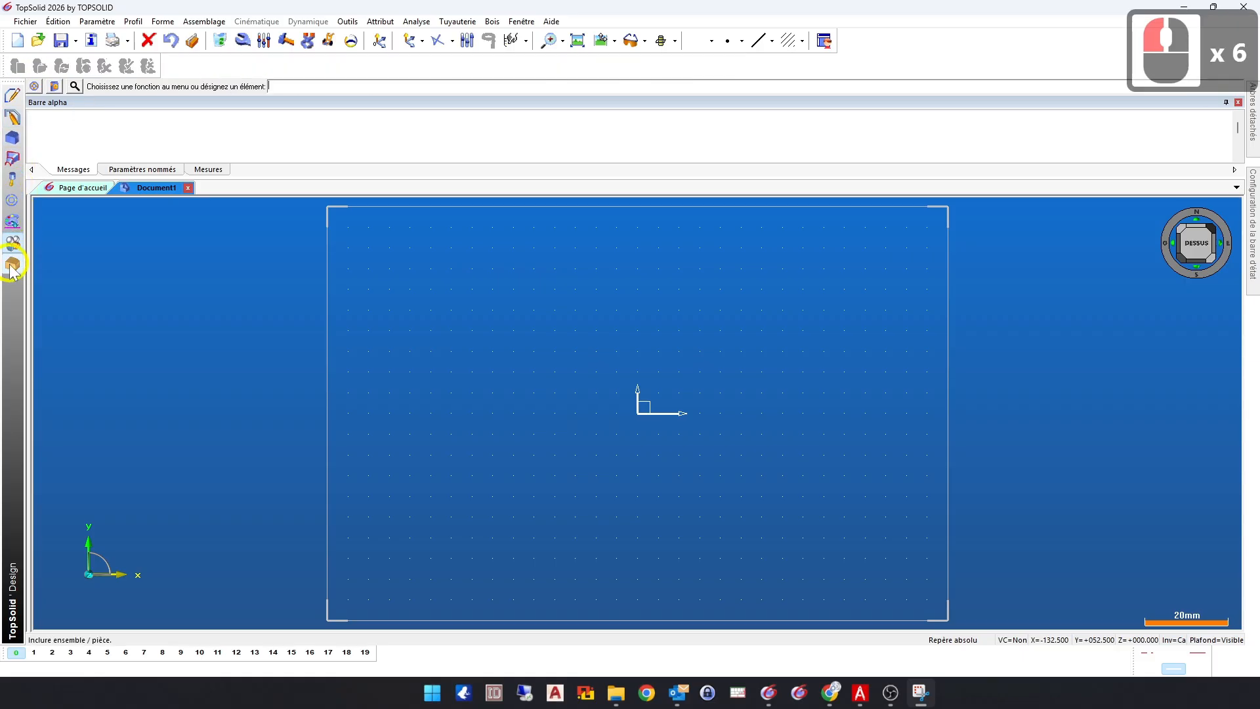
click(12, 264)
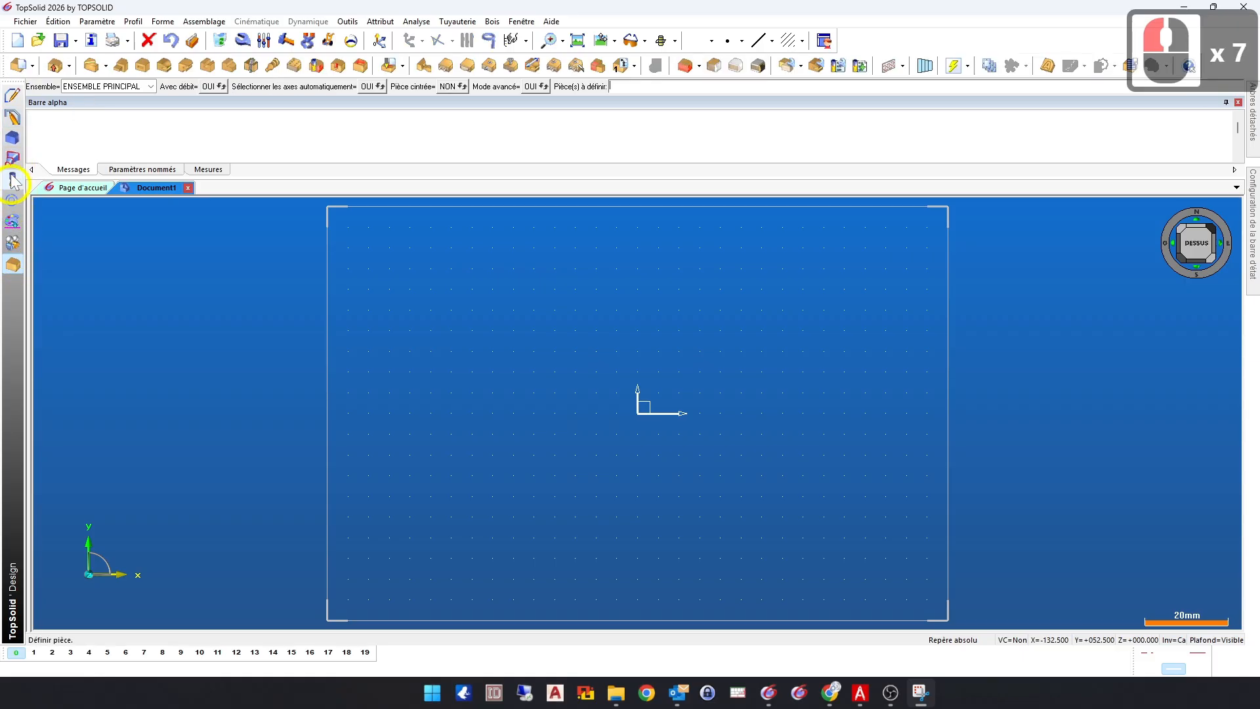
click(13, 118)
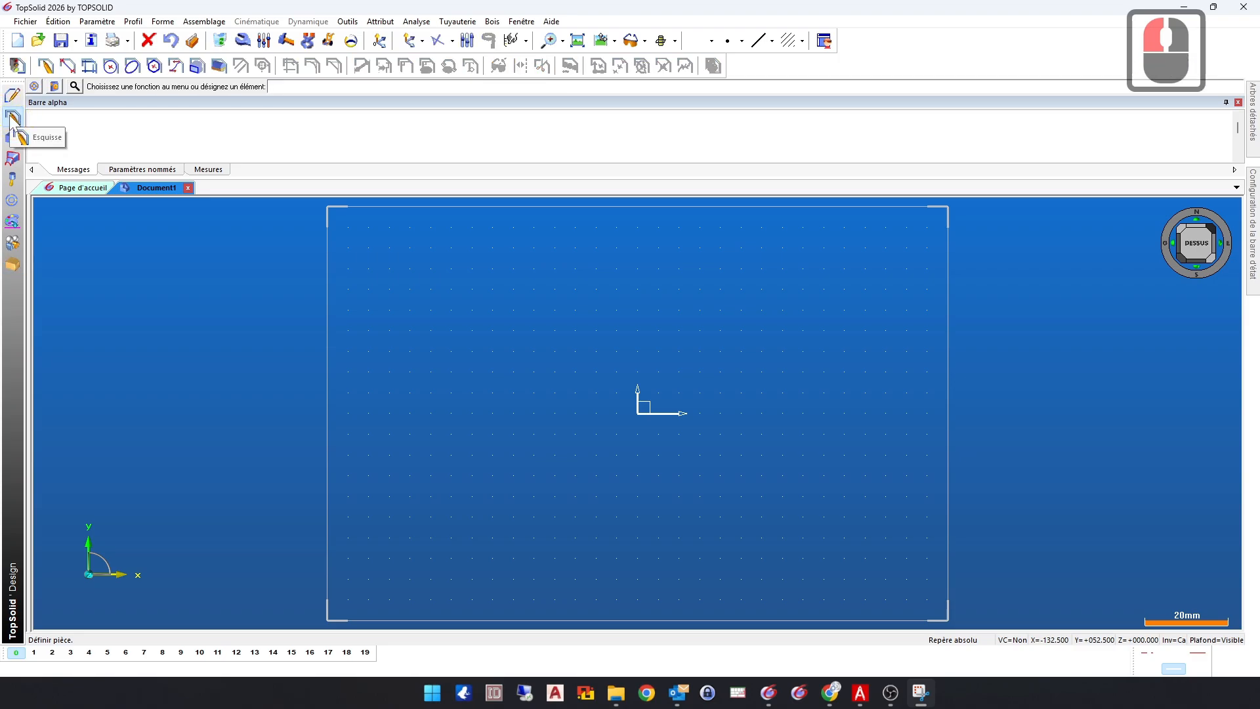
Step: Start a new sketch on the current coordinate system (Repère courant) and end it without drawing anything
click(16, 67)
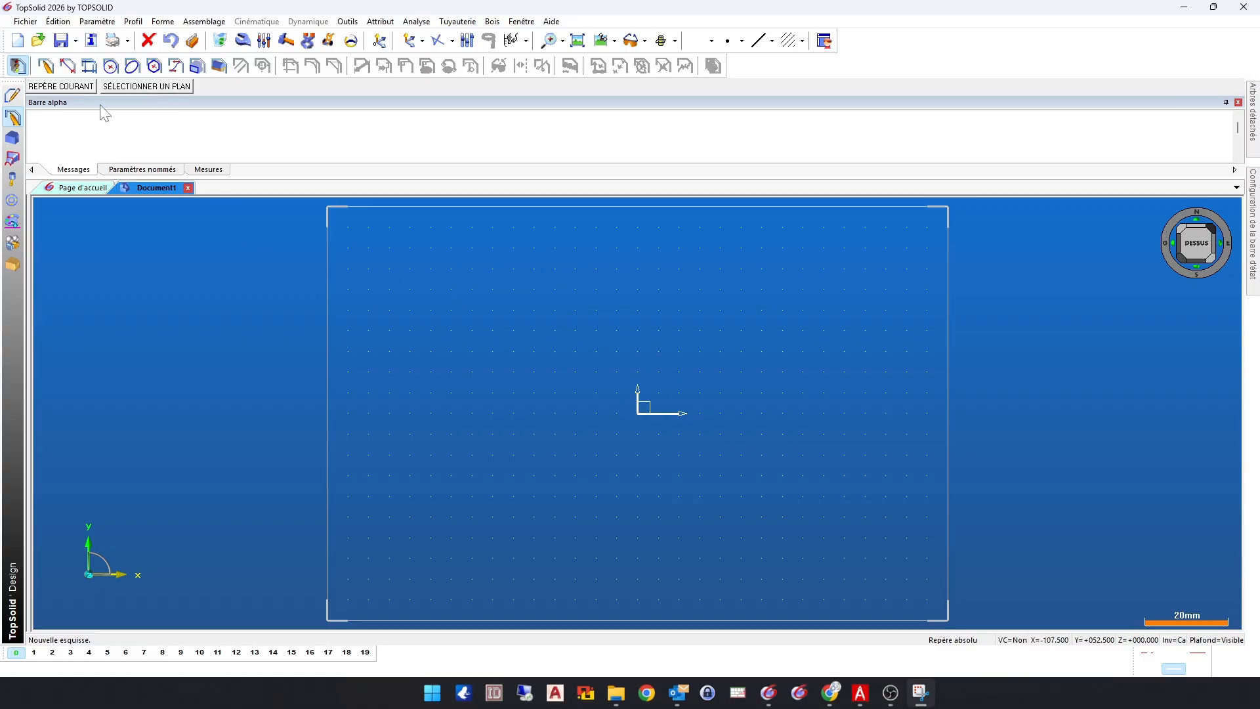
click(69, 87)
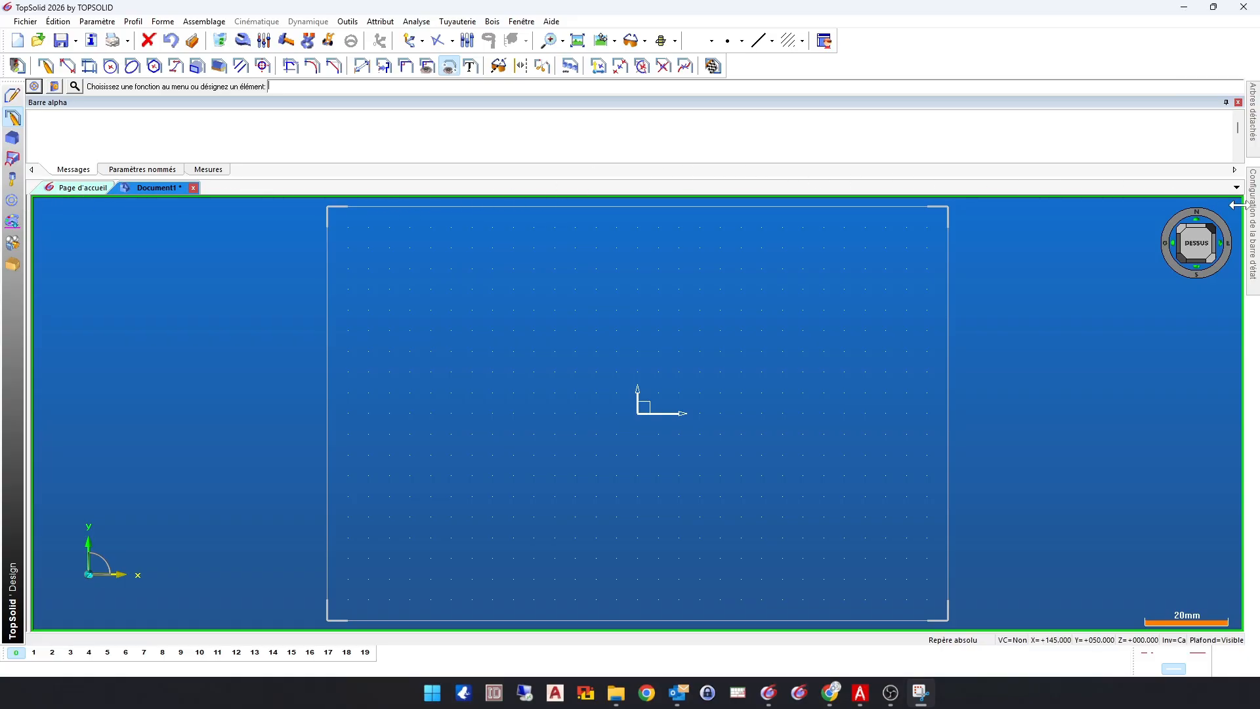
mouse_move(1253, 217)
click(713, 65)
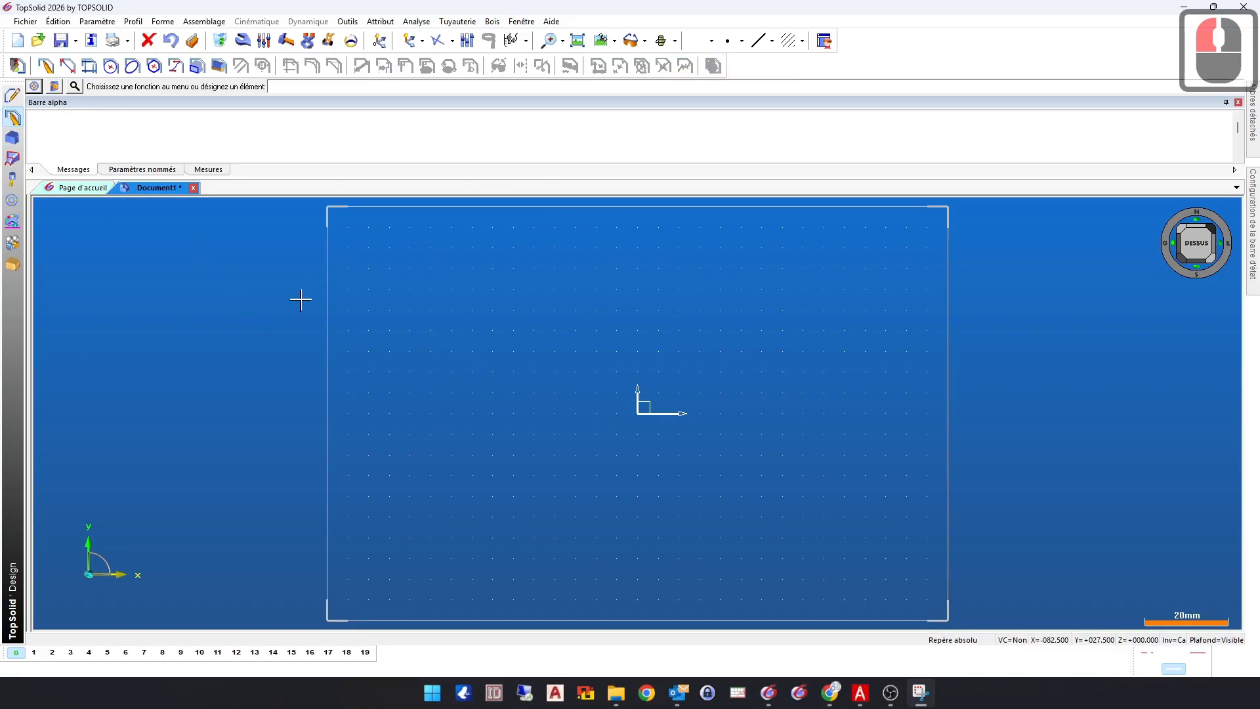
Step: Start another sketch on the current coordinate system and ready the Contour tool for its first point
click(18, 65)
click(55, 90)
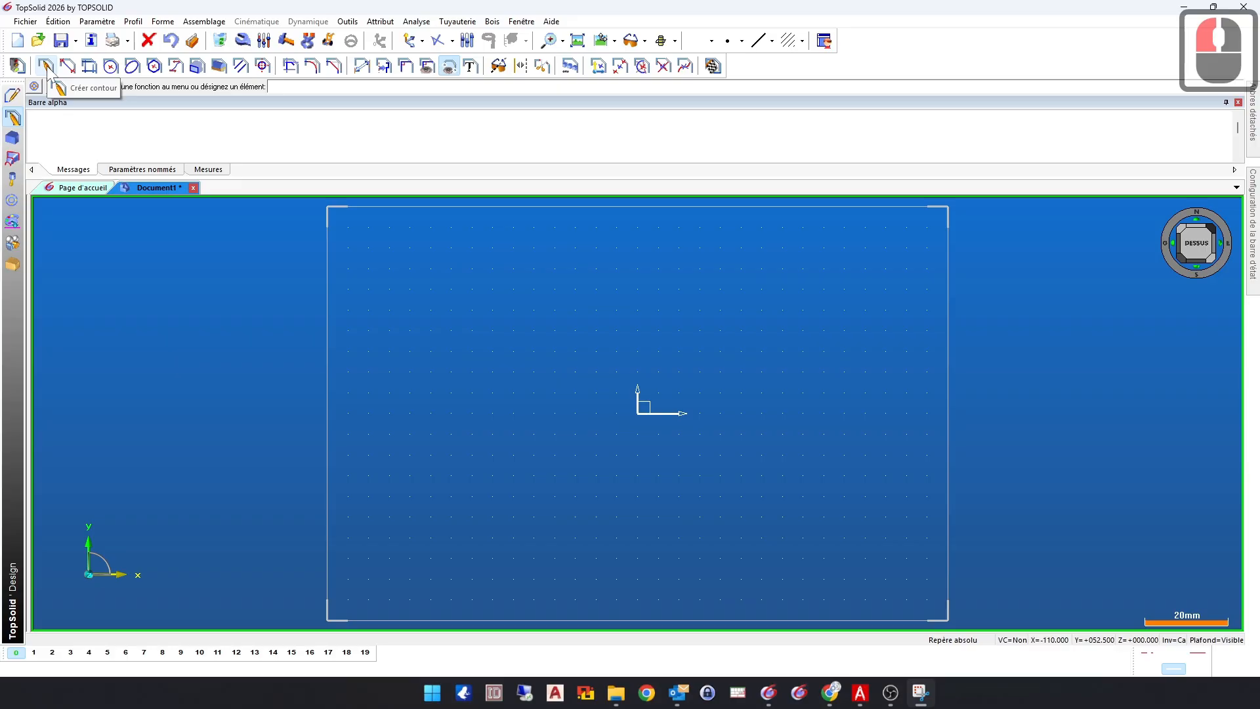
click(46, 66)
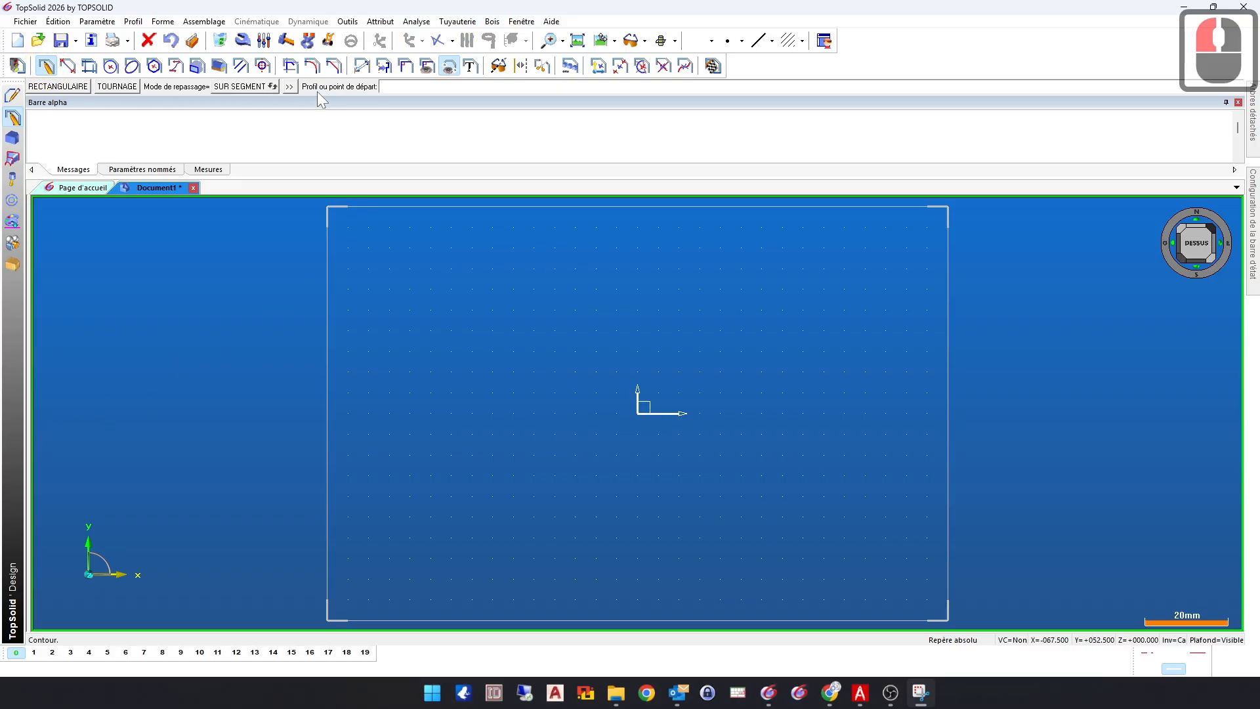
scroll(596, 433, down, 12)
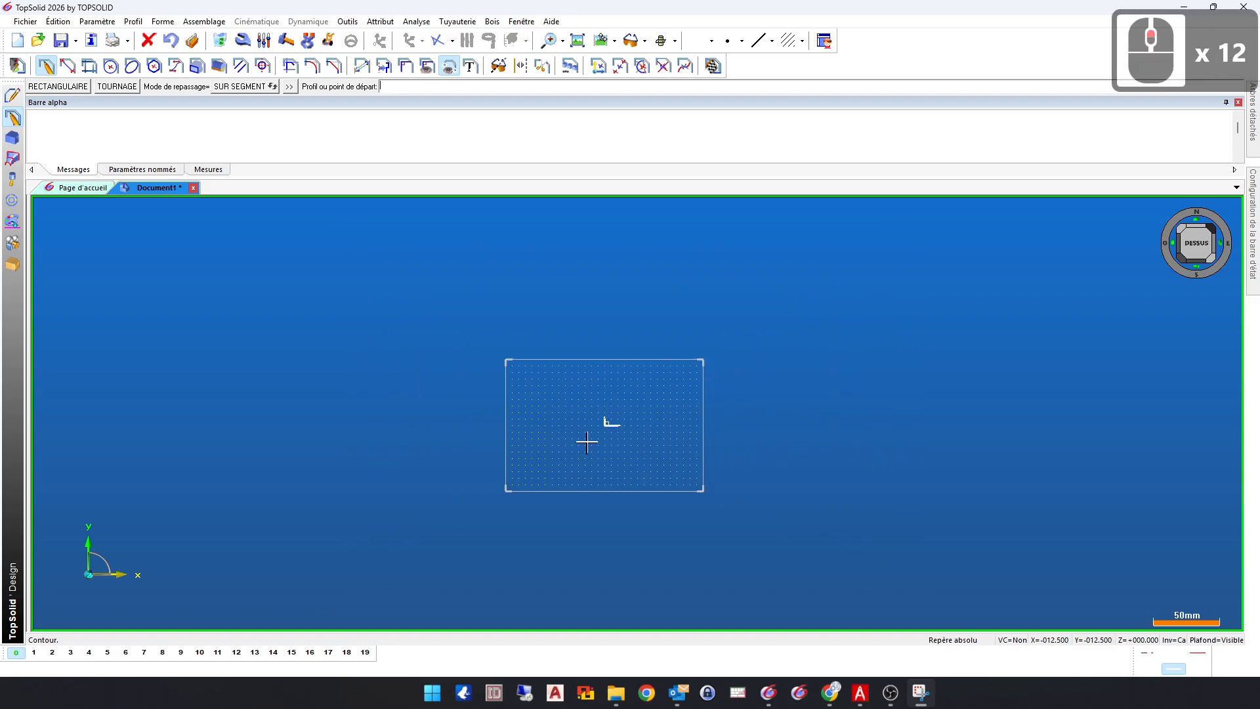
scroll(583, 410, up, 8)
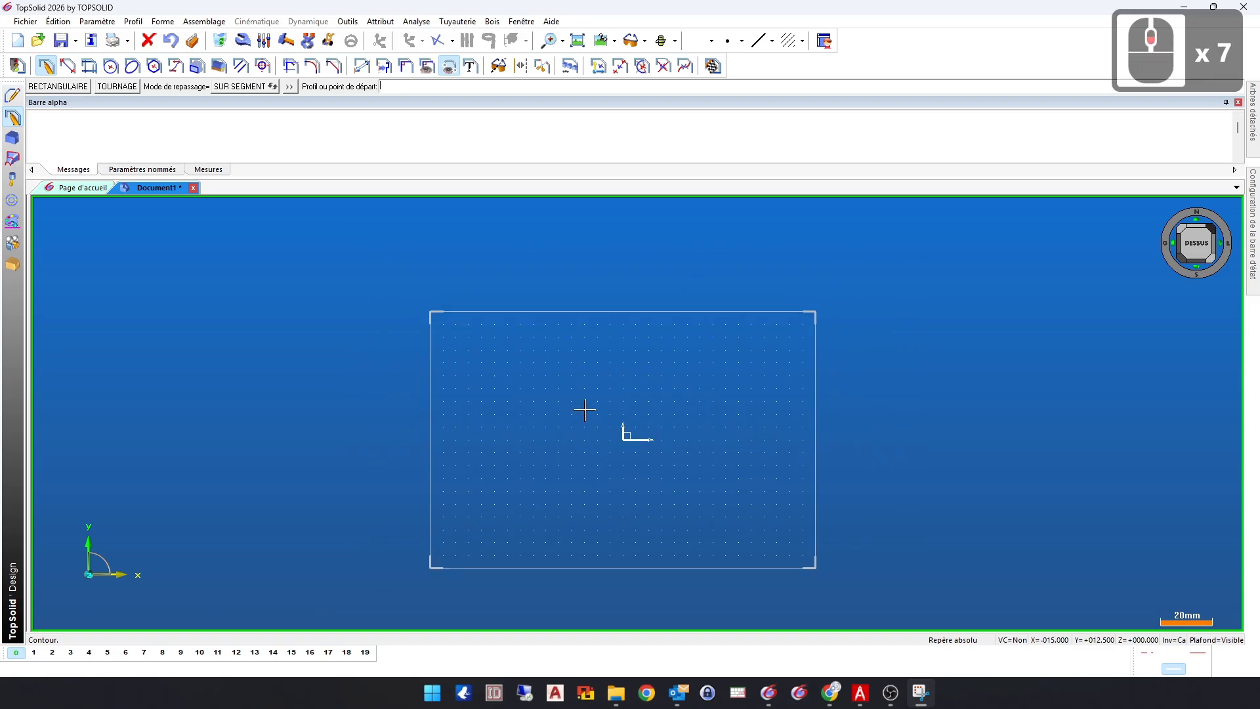
scroll(572, 395, down, 18)
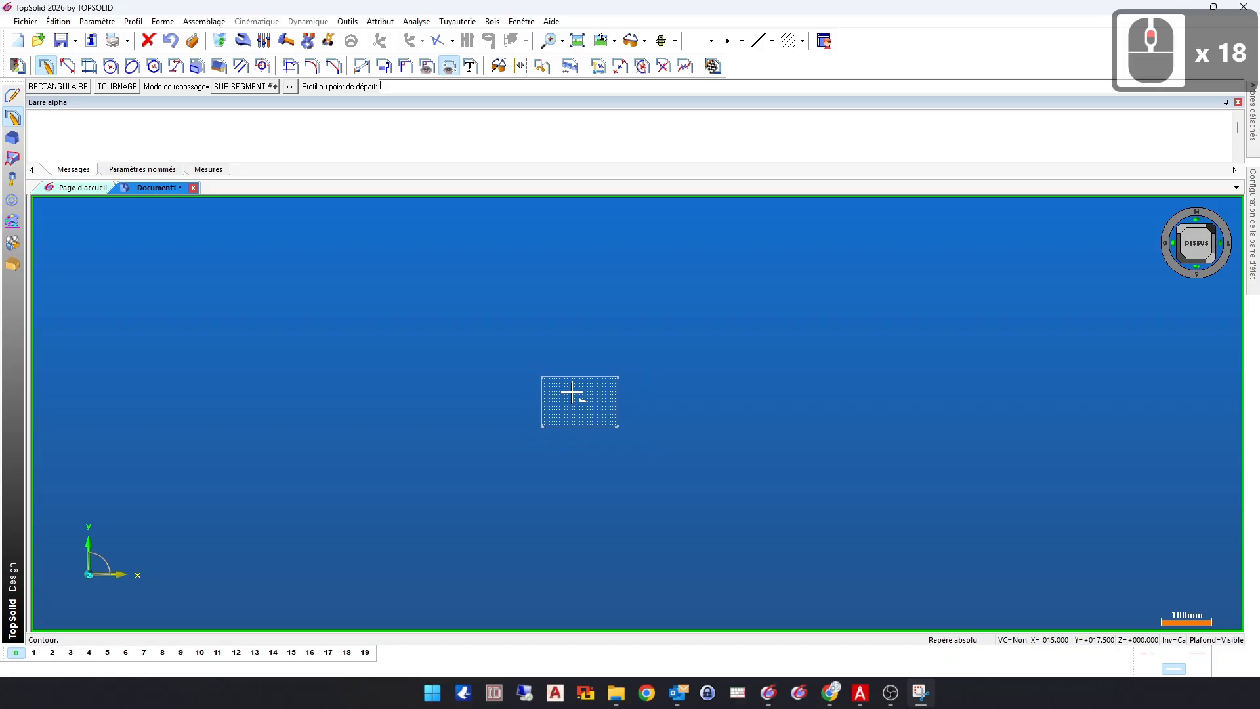
scroll(571, 393, up, 17)
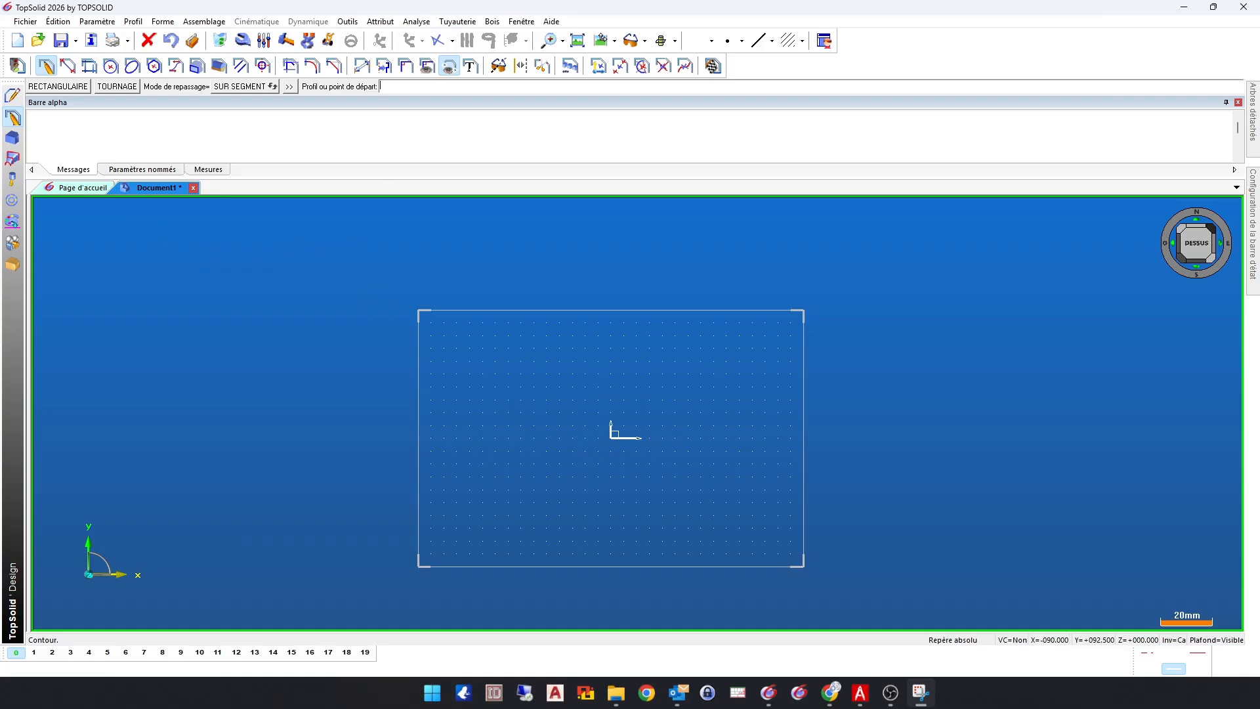
Step: Draw a closed, irregular nine-point contour around the origin with the Intersection link mode, finishing at its starting point
click(328, 252)
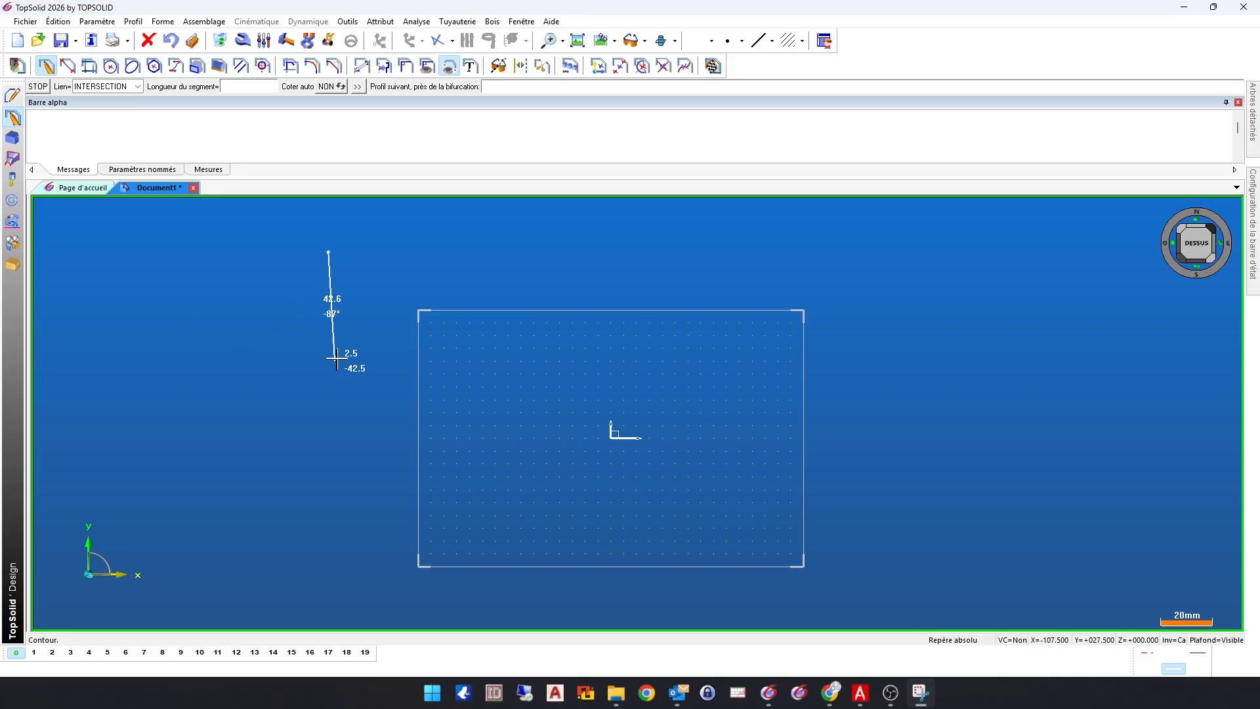
scroll(325, 262, down, 5)
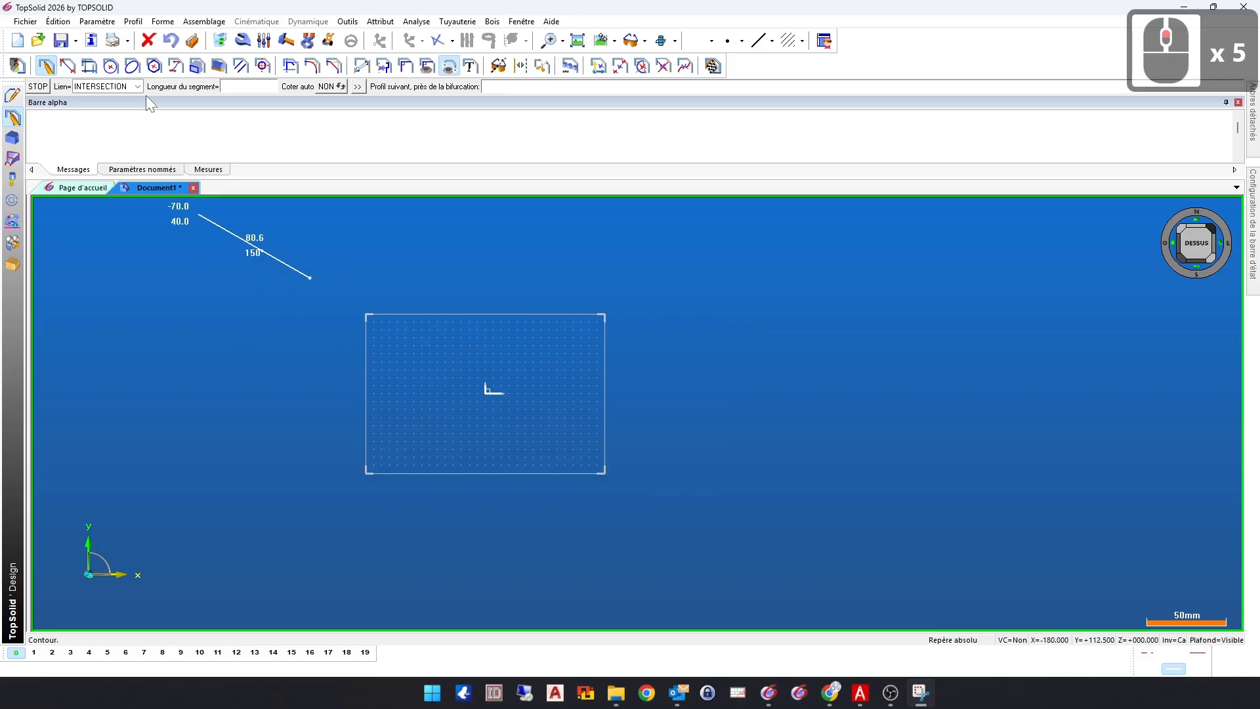
click(139, 87)
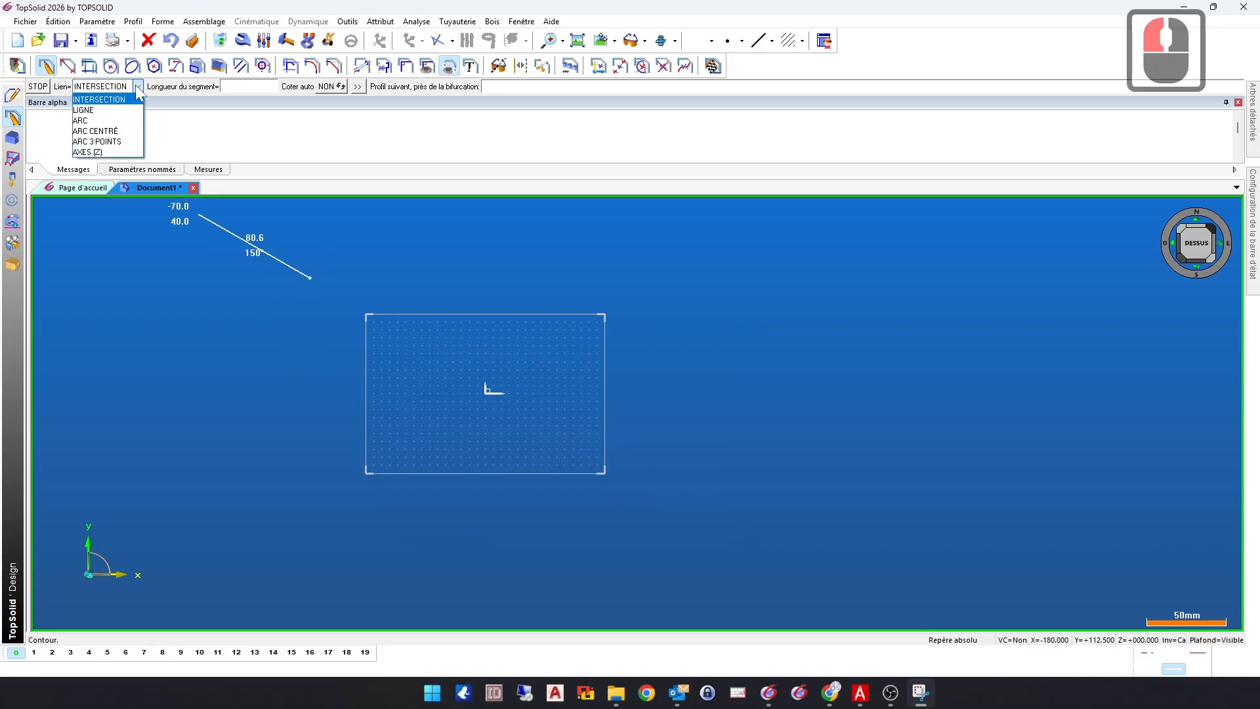
click(131, 99)
click(684, 246)
double_click(893, 392)
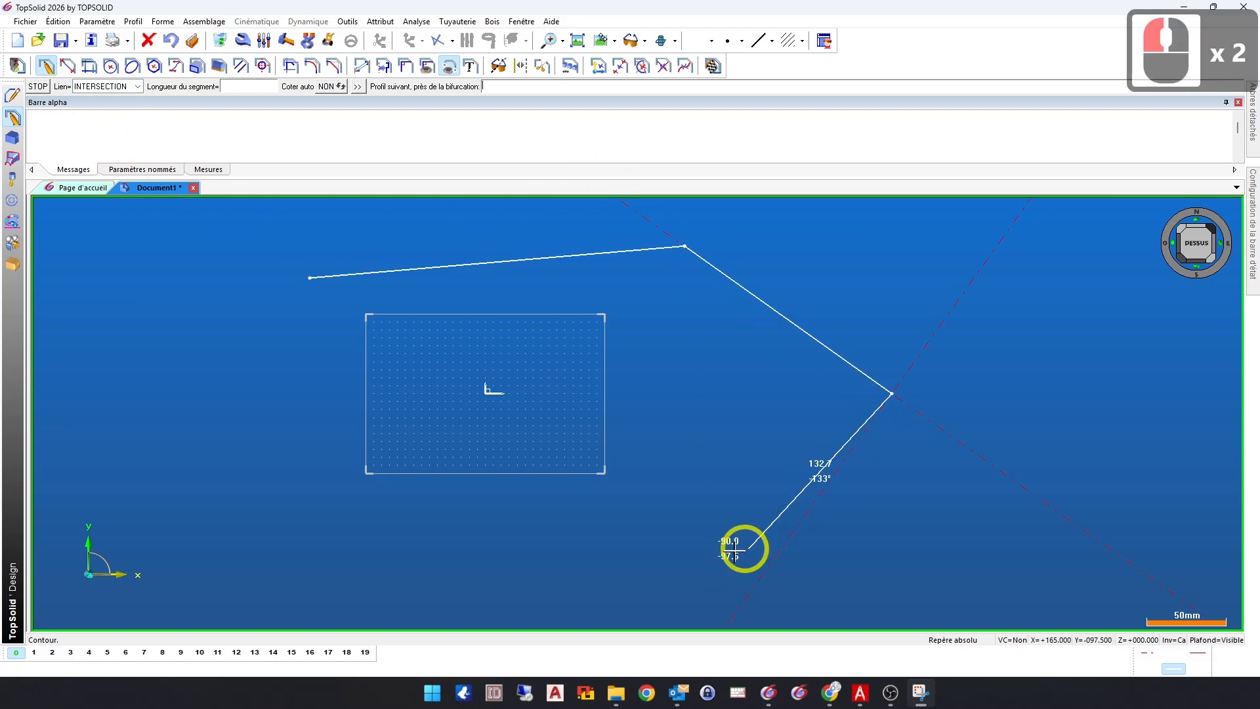
click(687, 545)
click(301, 493)
click(144, 357)
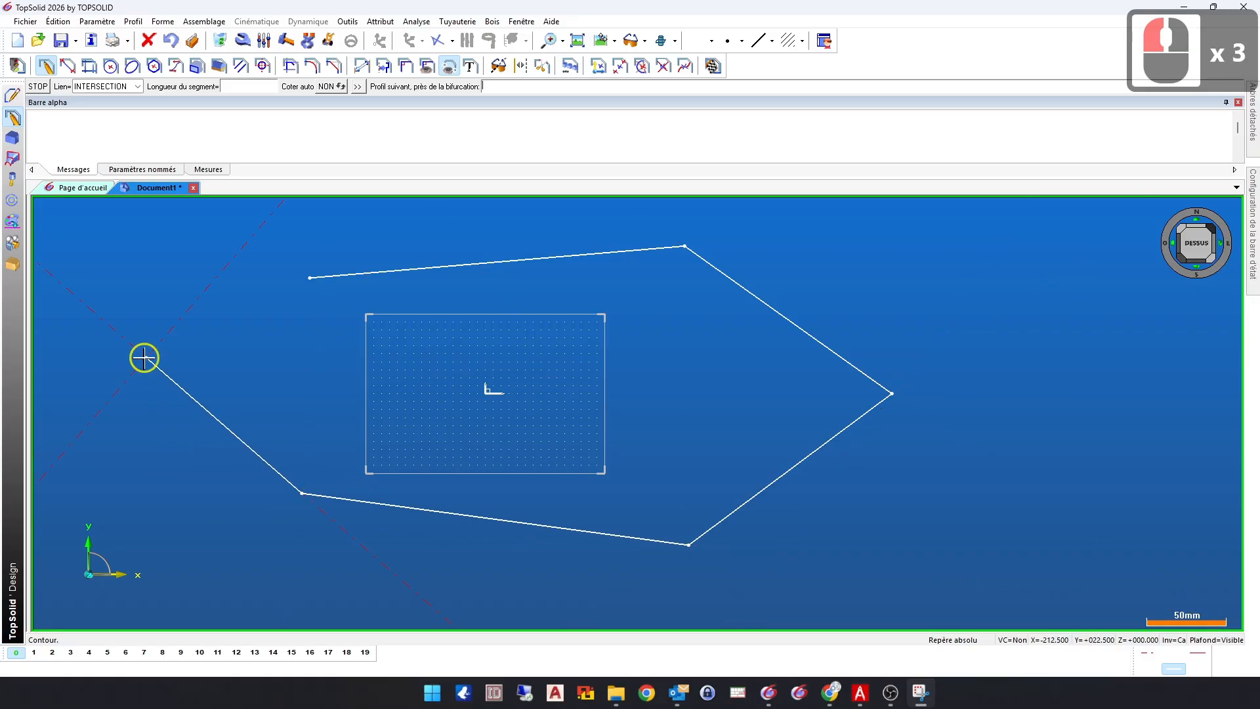
click(405, 468)
click(641, 404)
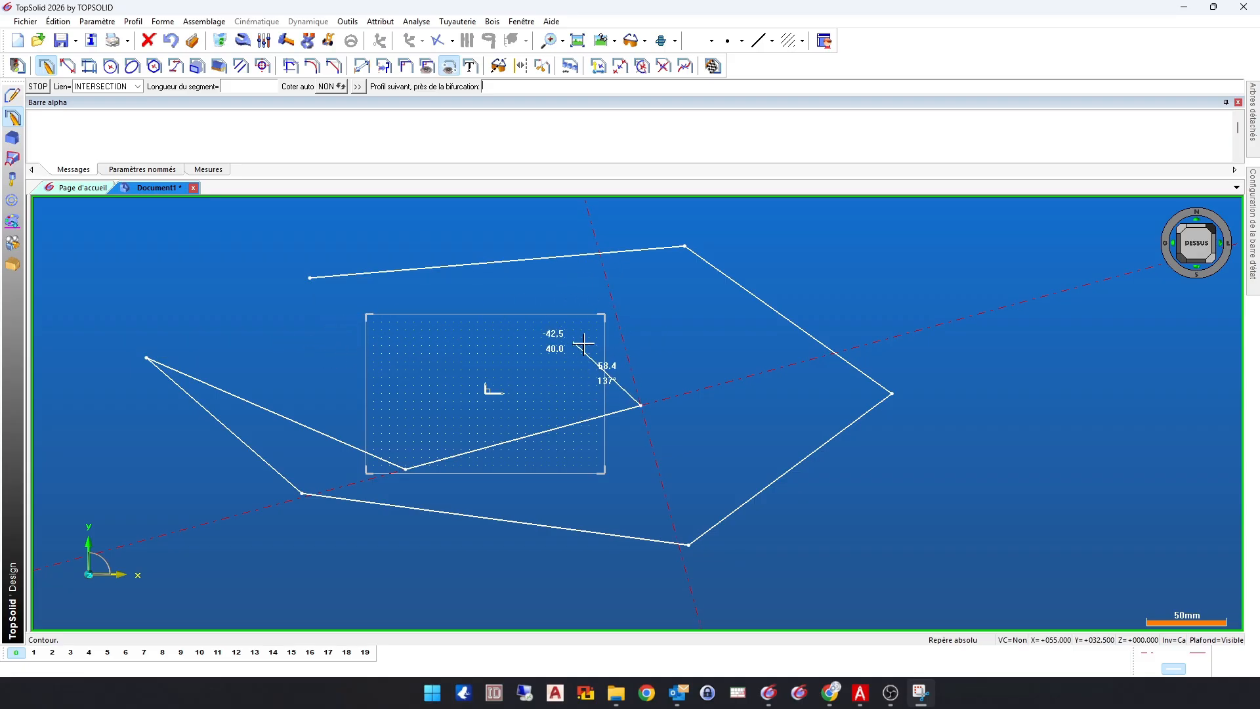
click(612, 296)
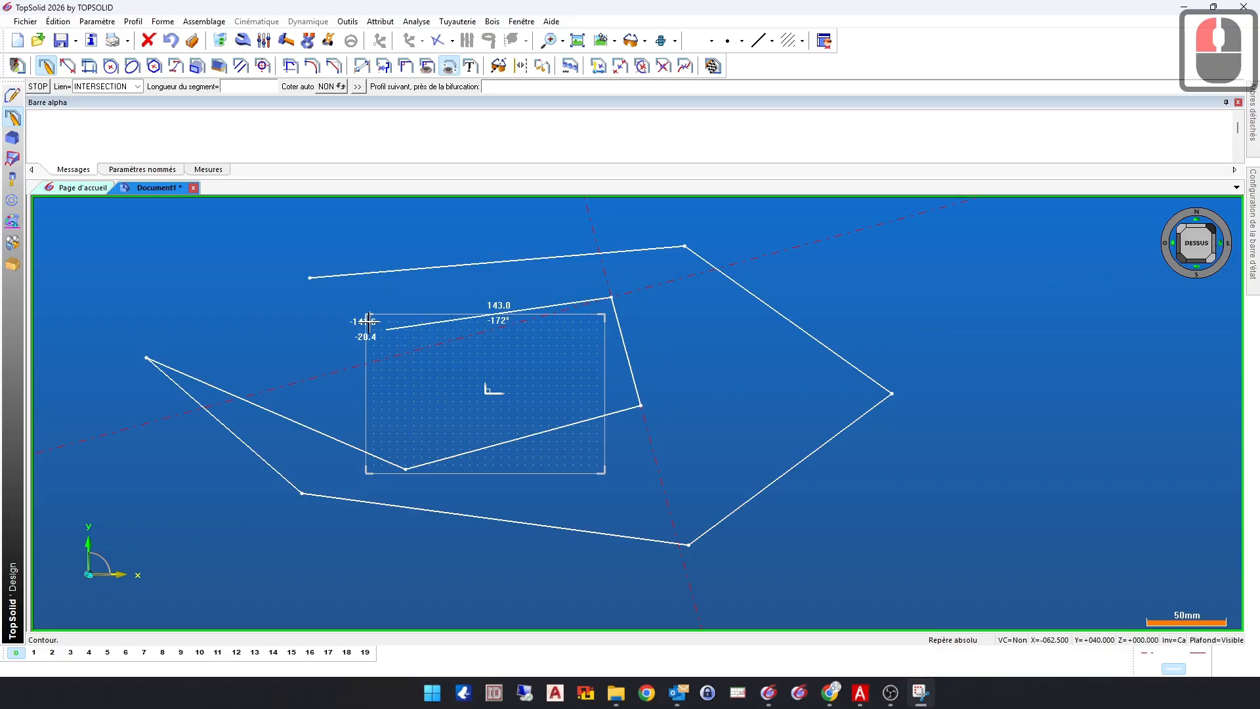
click(311, 276)
click(309, 277)
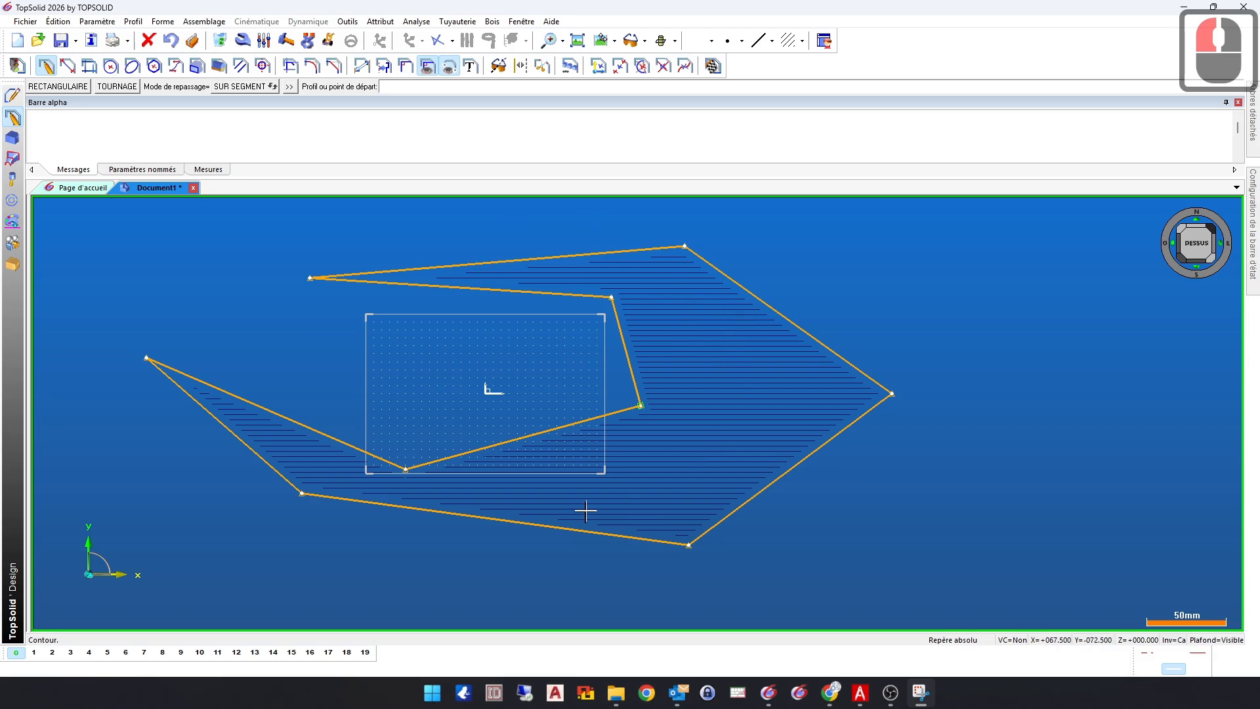
Step: Inspect the inner corner of the closed contour and end the sketch
scroll(654, 417, up, 20)
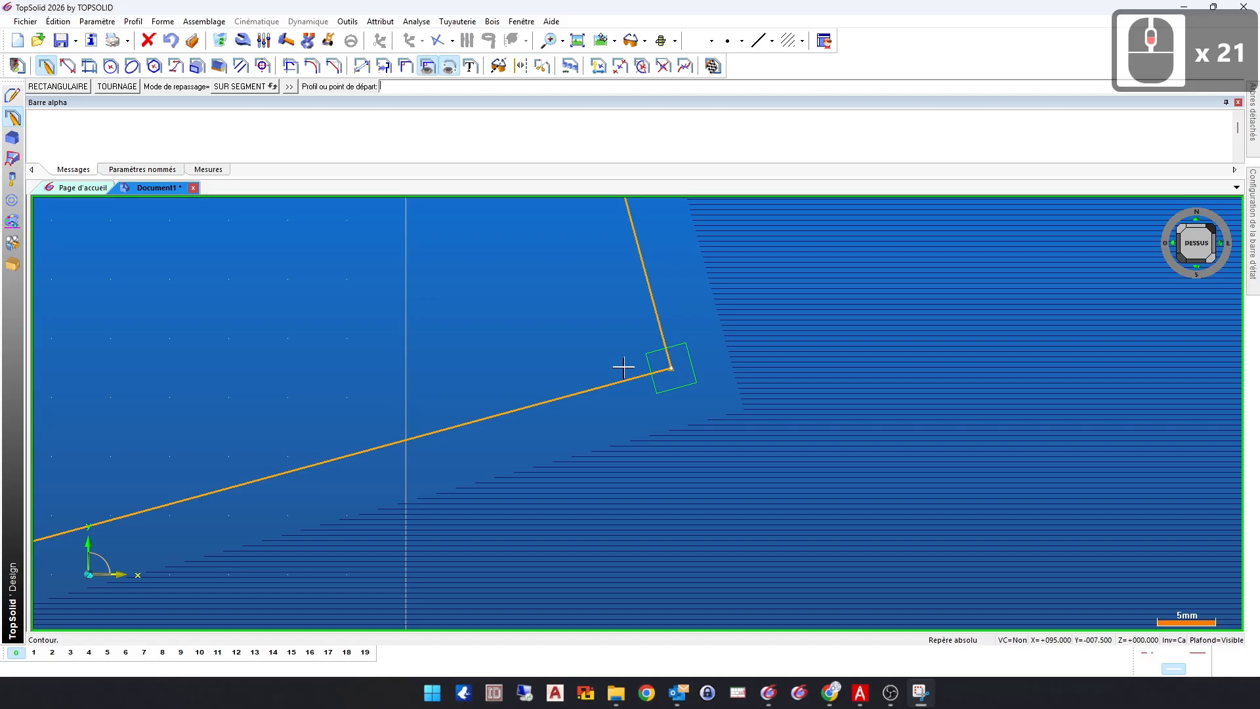
scroll(718, 362, down, 18)
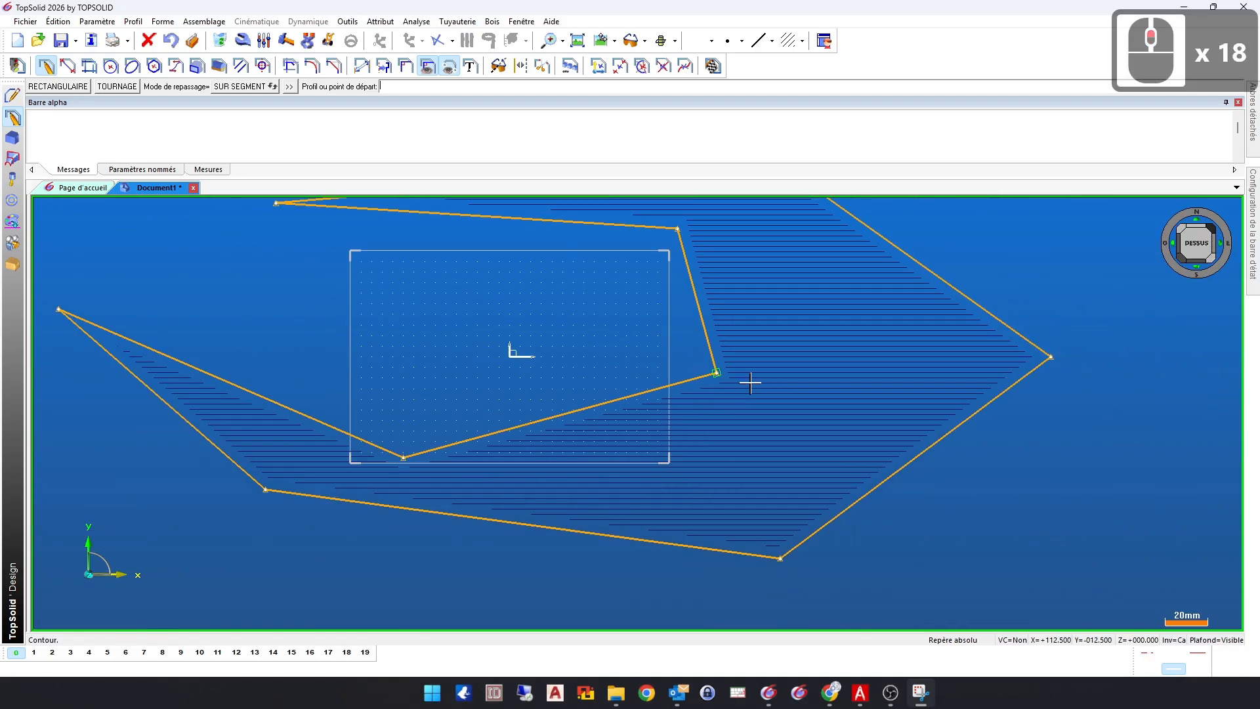
scroll(877, 395, down, 4)
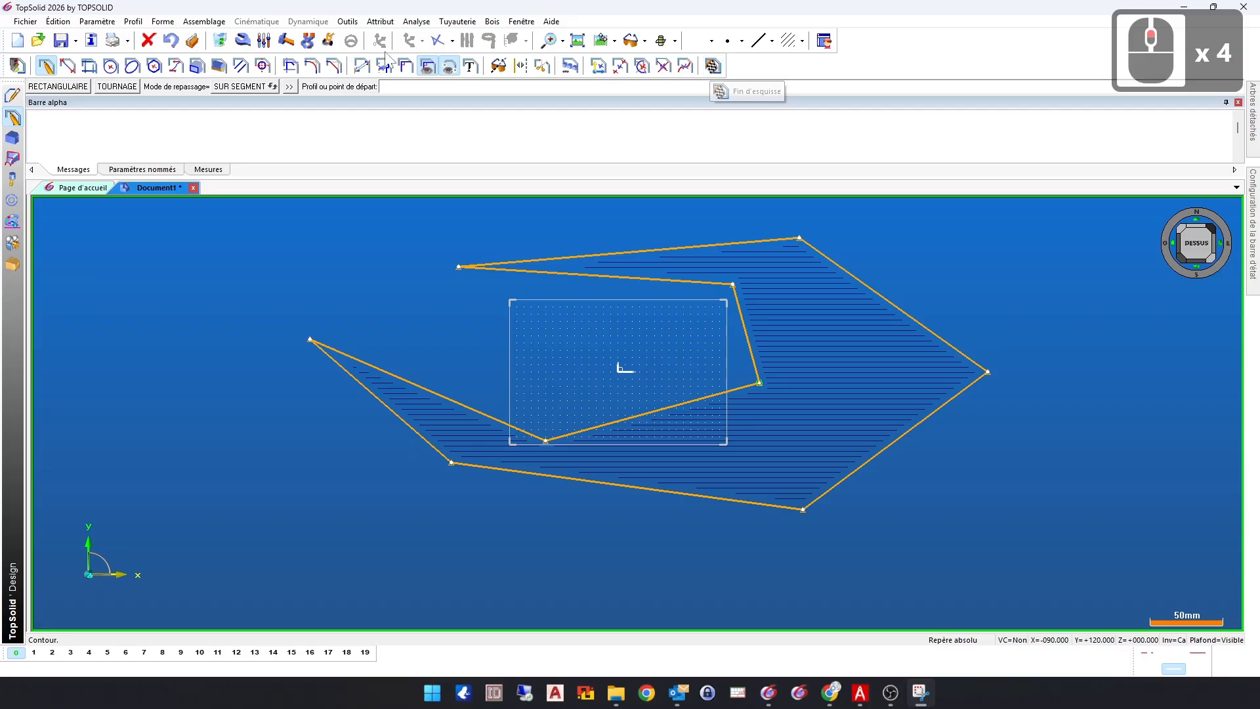
click(712, 65)
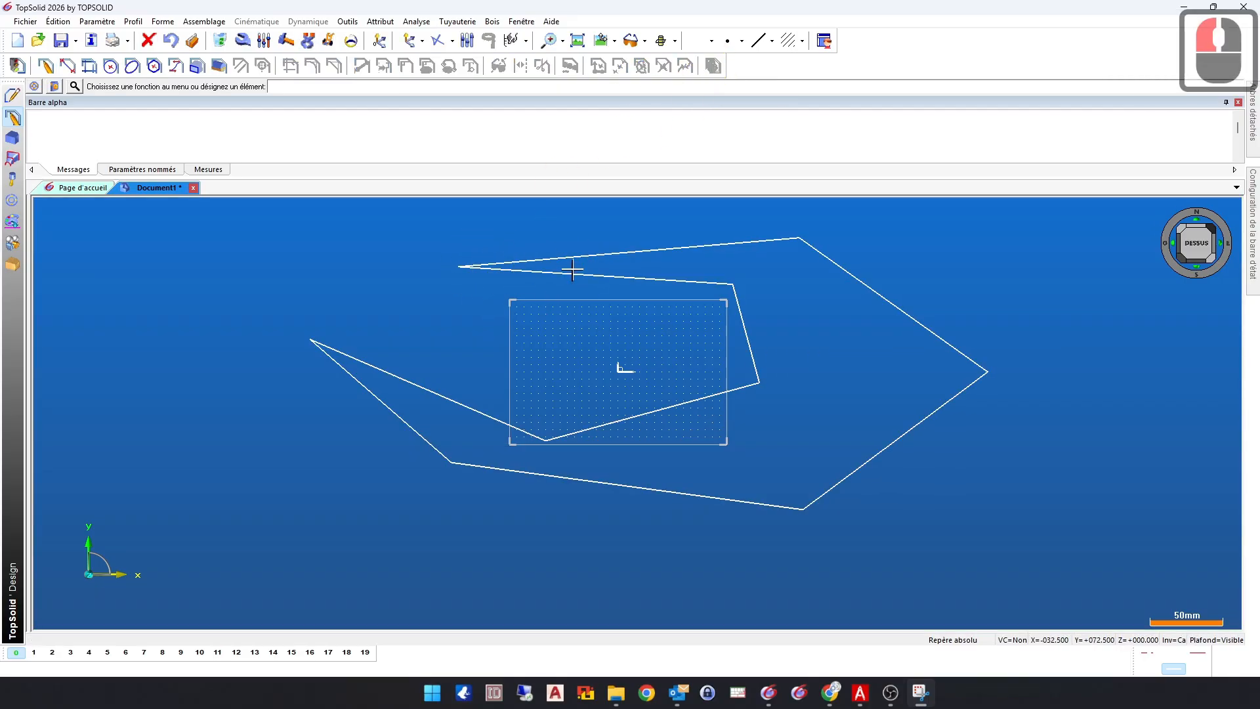
Step: Delete the nine-point sketch contour with the Détruire command
scroll(814, 393, down, 8)
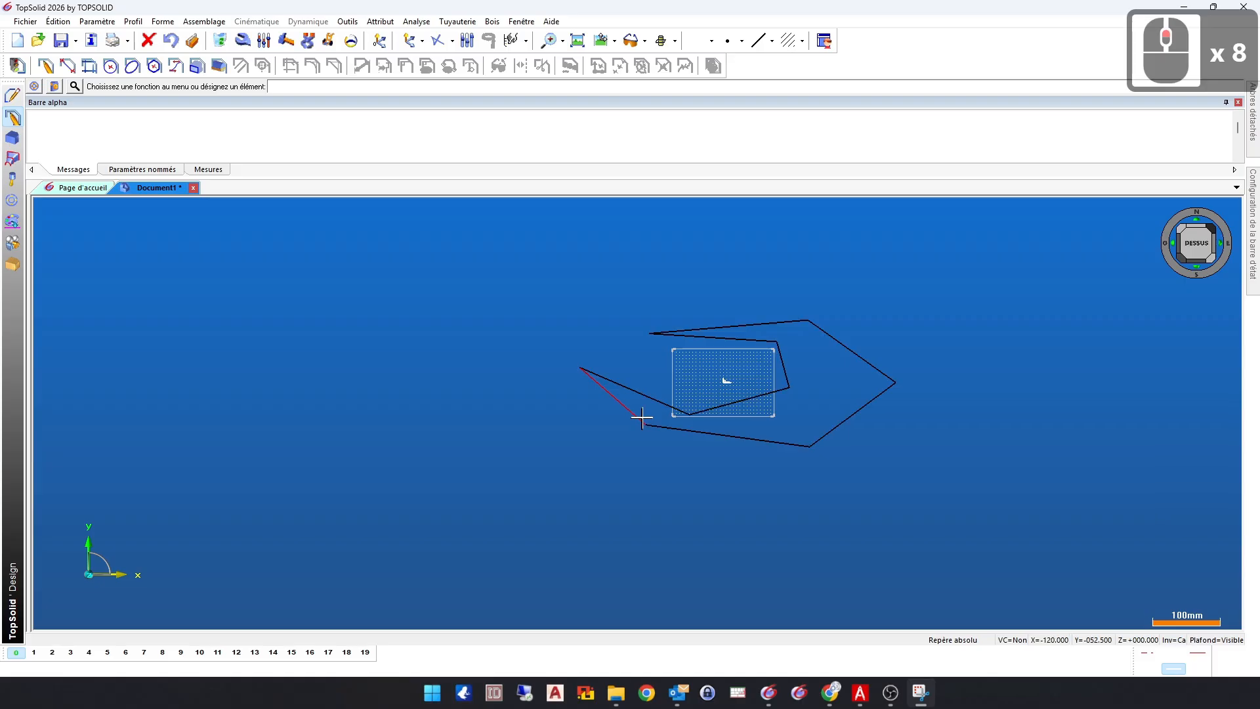
click(221, 42)
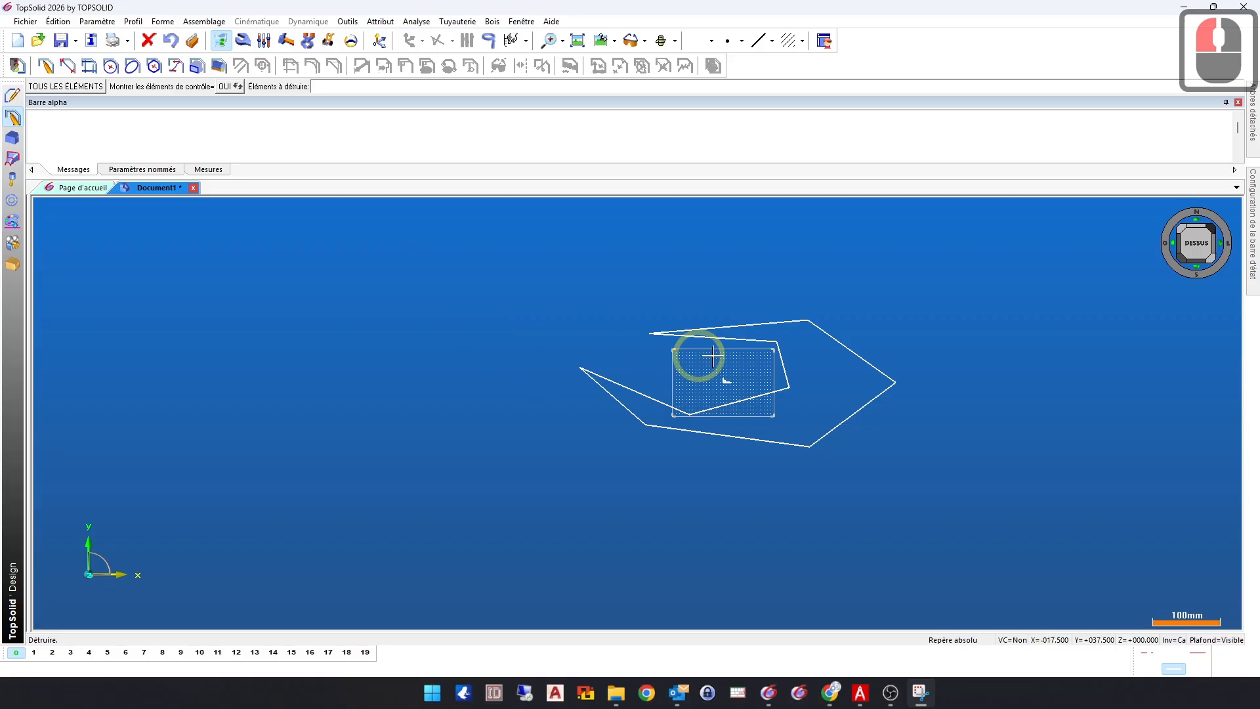
click(780, 319)
Step: In a new sketch on the current coordinate system, draw a closed four-sided contour around the origin, its longest side about 460 mm
click(18, 66)
click(62, 87)
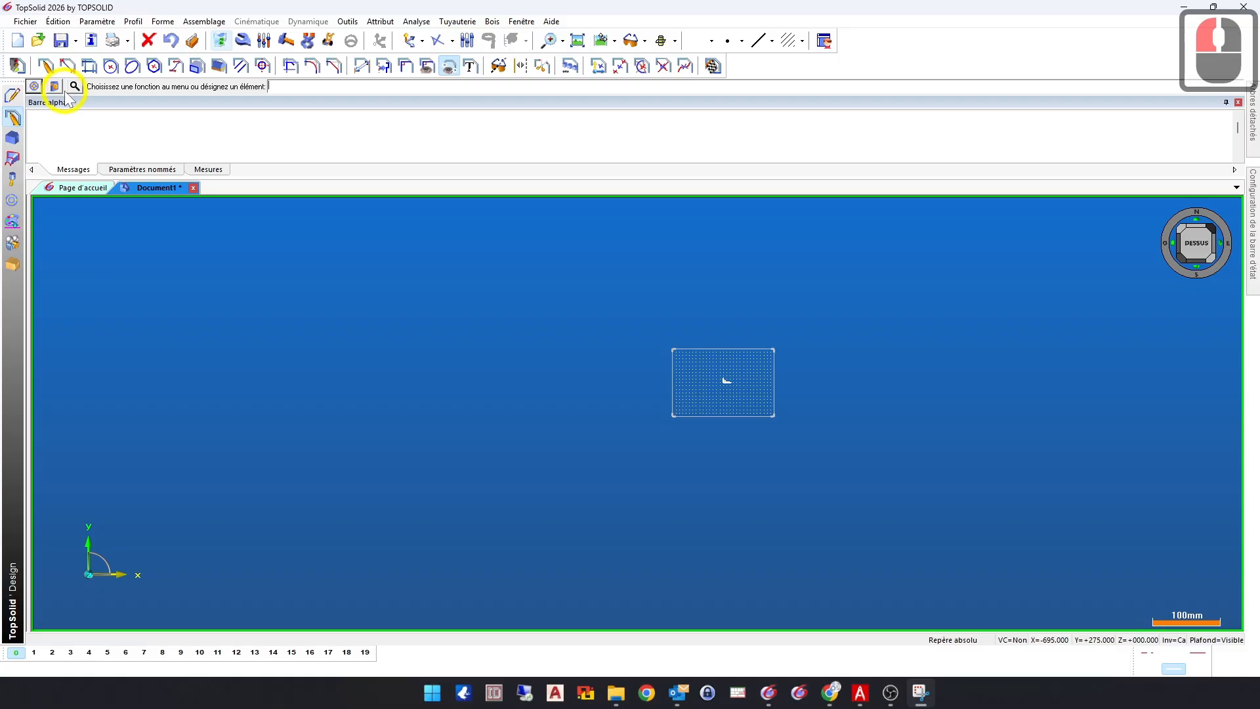
click(46, 66)
click(476, 309)
click(713, 280)
click(898, 421)
click(667, 489)
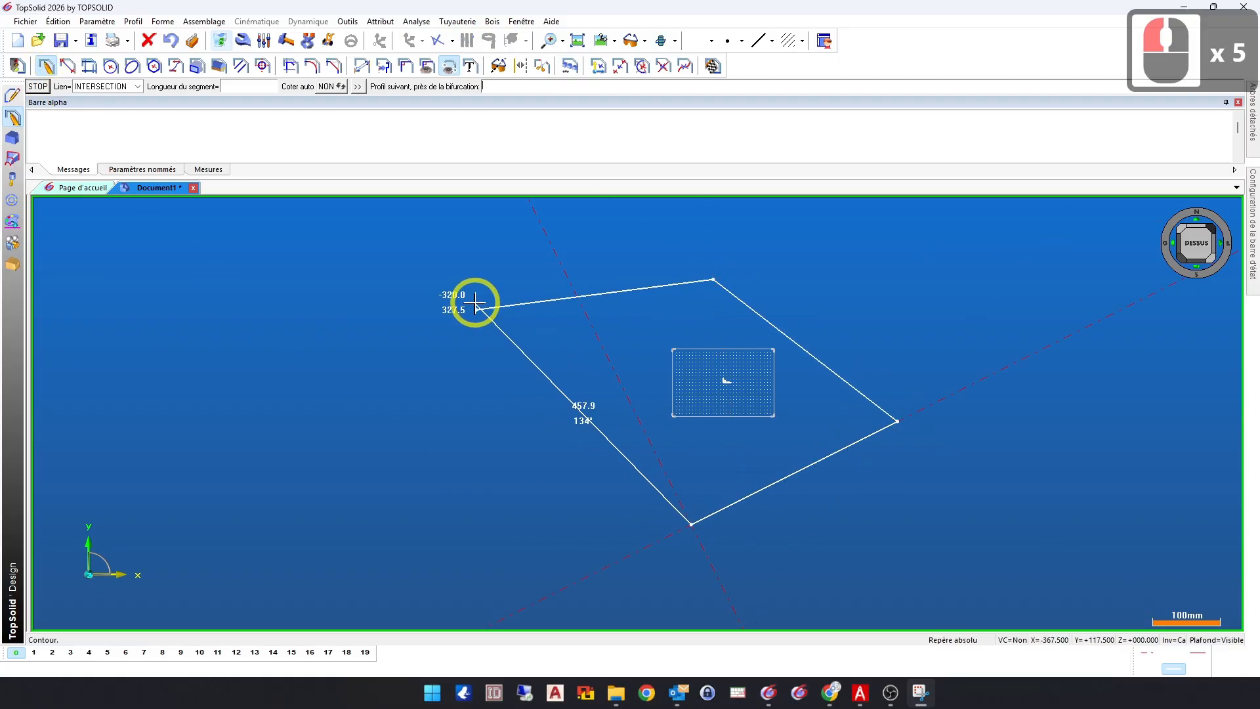
click(476, 309)
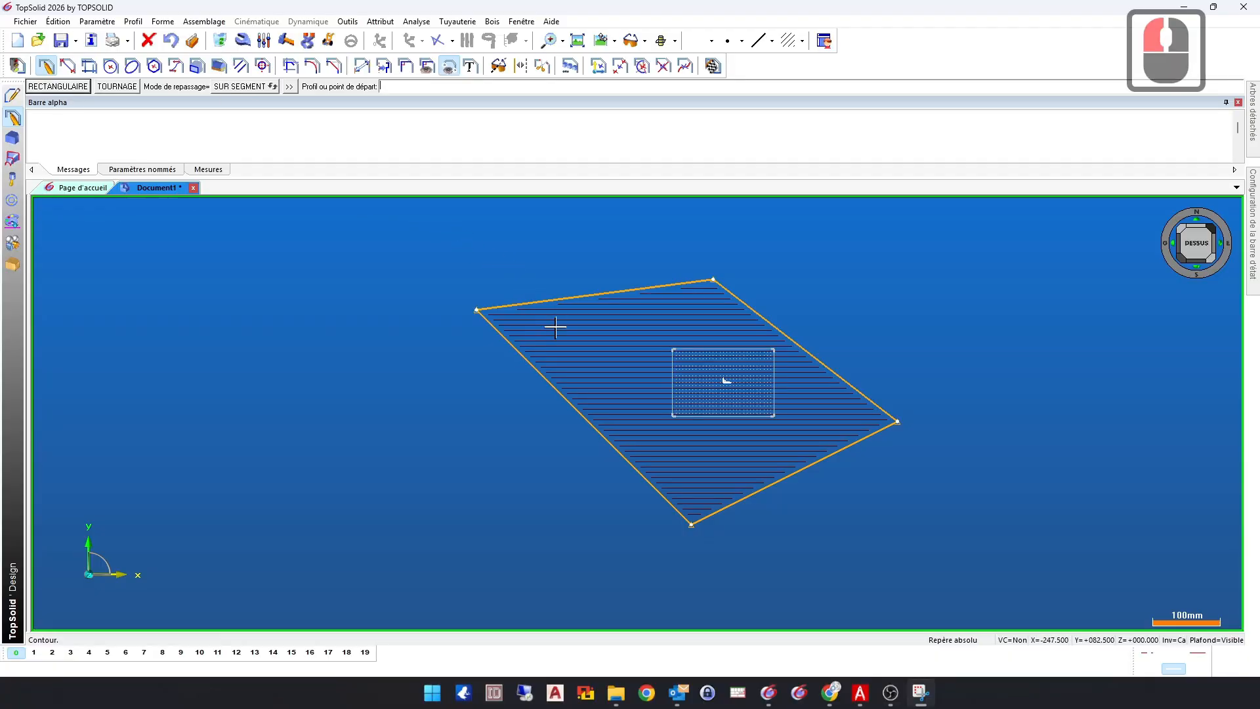
Step: Delete the upper and lower-right sides of the four-sided contour, using the Segment mode of Détruire without healing
click(221, 45)
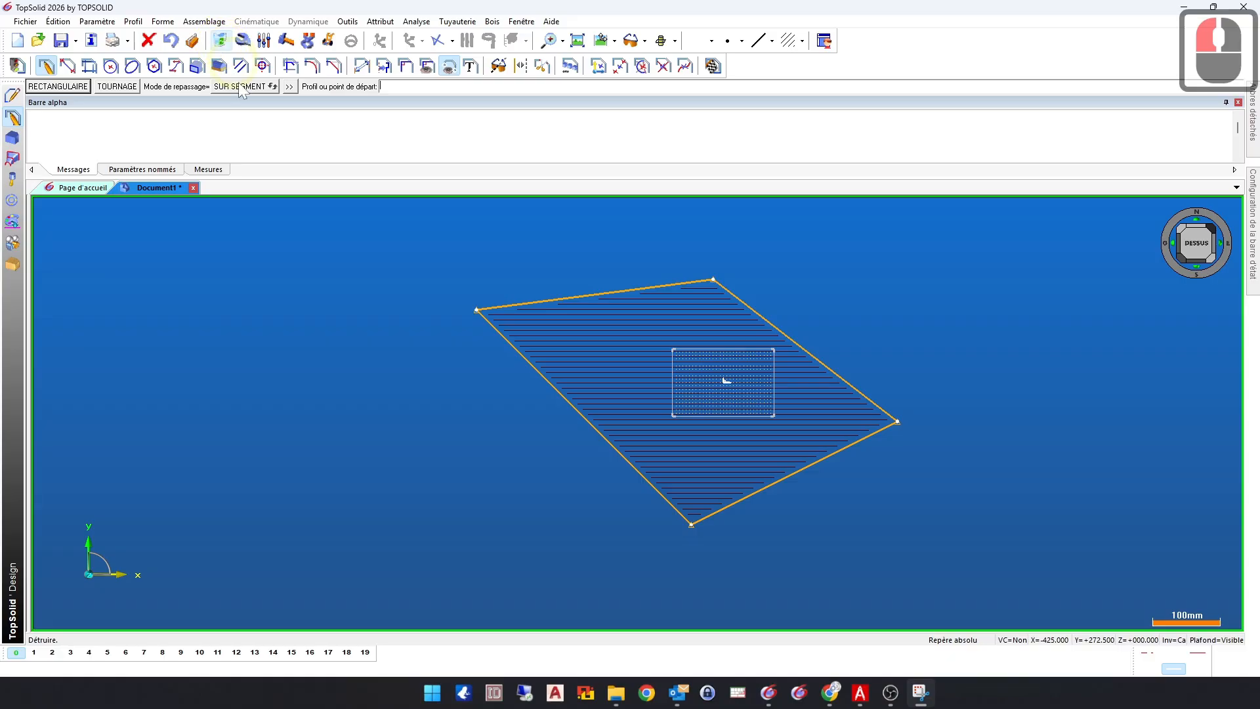
click(533, 309)
click(423, 412)
click(846, 560)
click(778, 481)
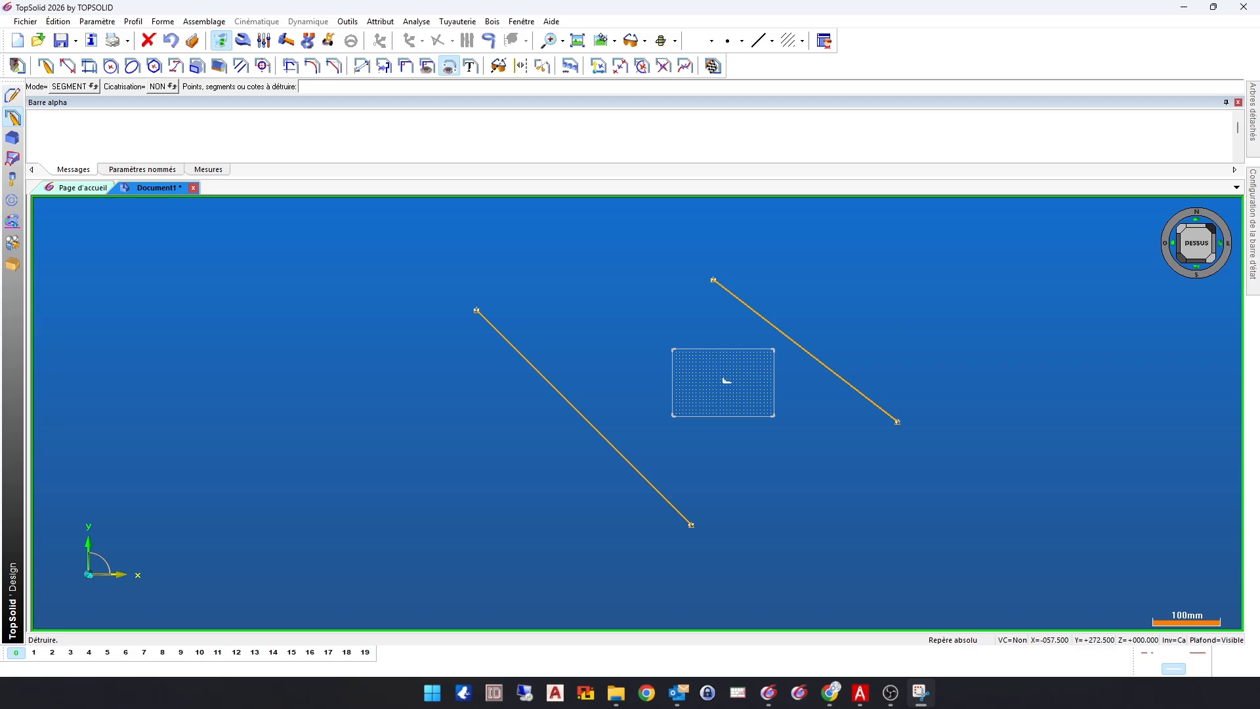
Step: End the sketch and delete its two remaining slanted lines
click(713, 66)
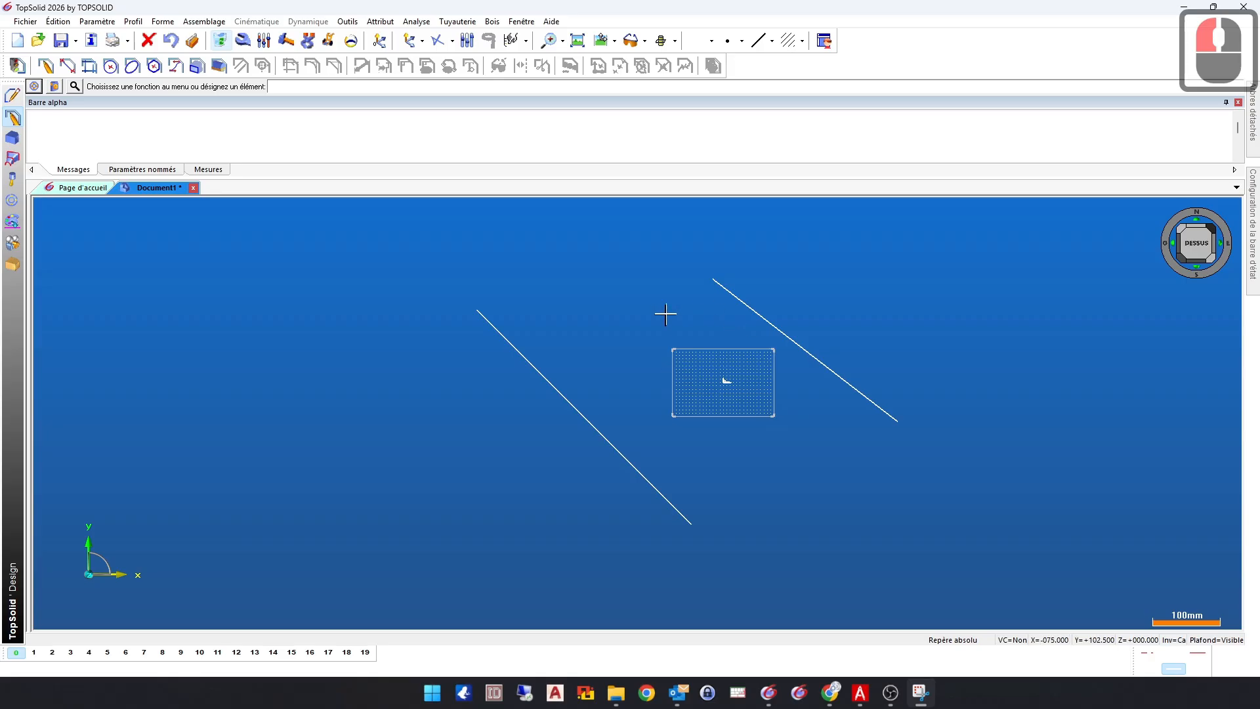
key(Delete)
click(504, 339)
Step: In a new sketch on the current coordinate system, draw a rectangular contour of about 887.5 × 390 mm around the origin
click(17, 66)
click(61, 86)
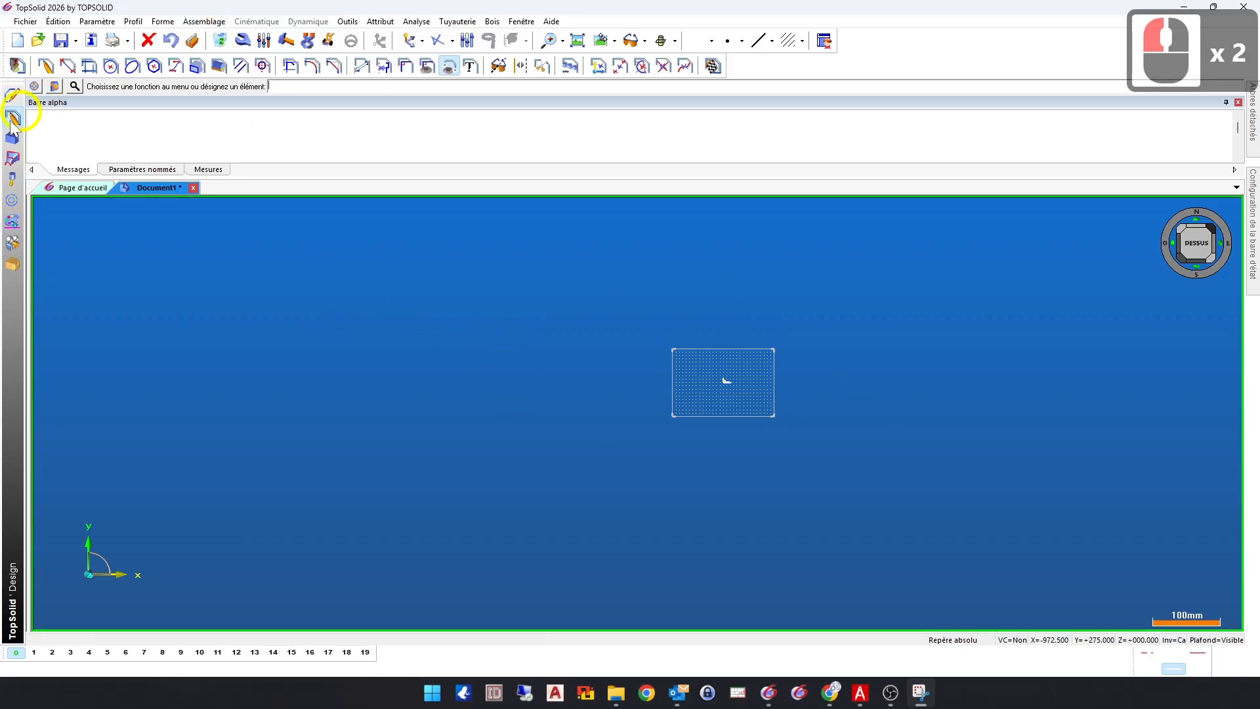
click(45, 66)
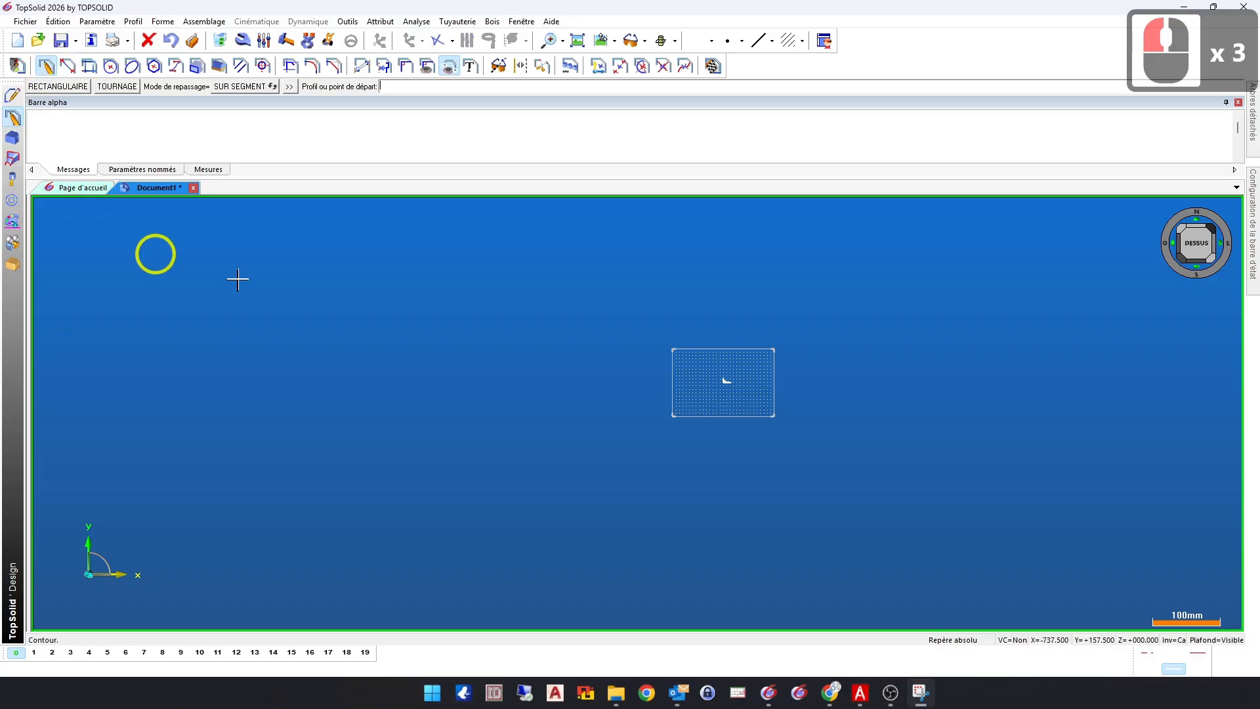
click(69, 89)
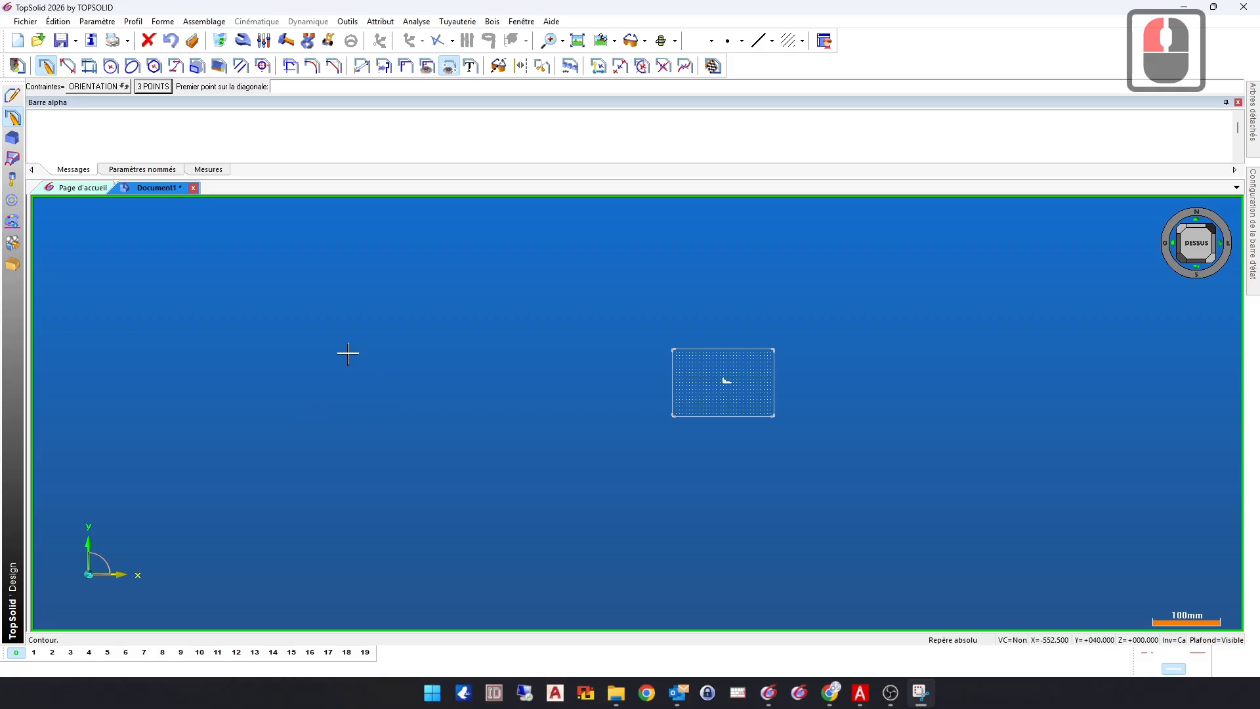
click(412, 249)
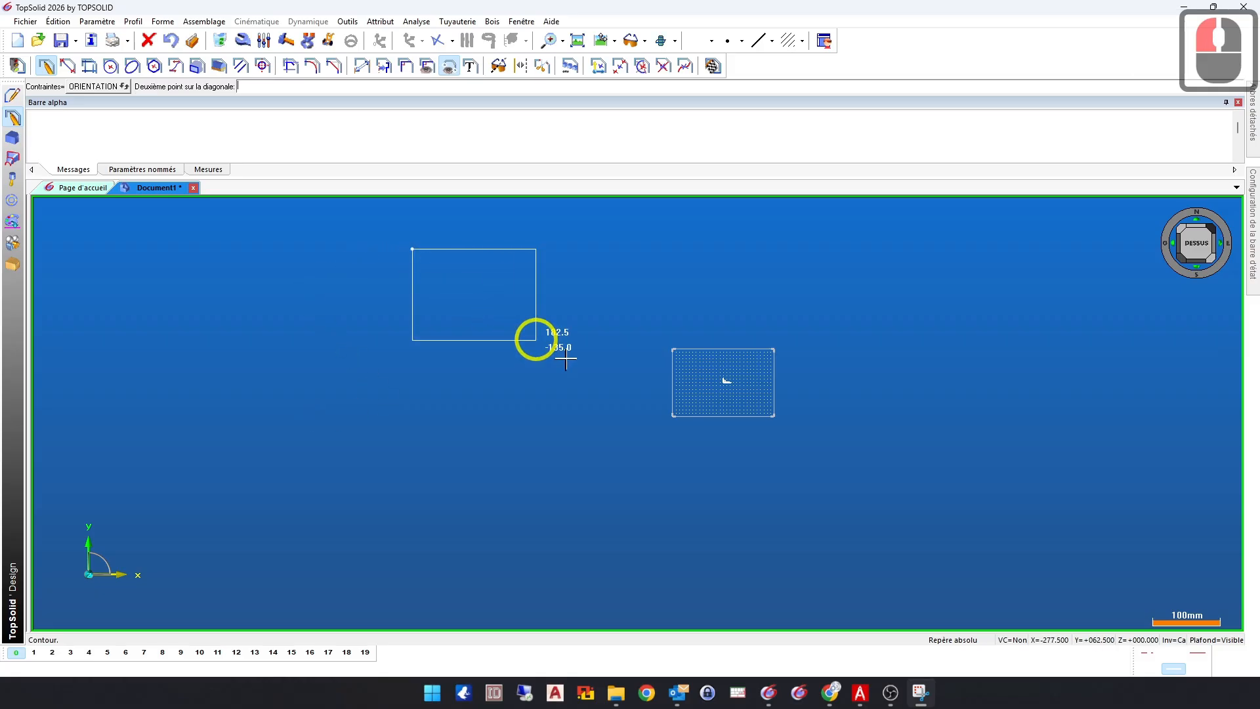
click(1013, 512)
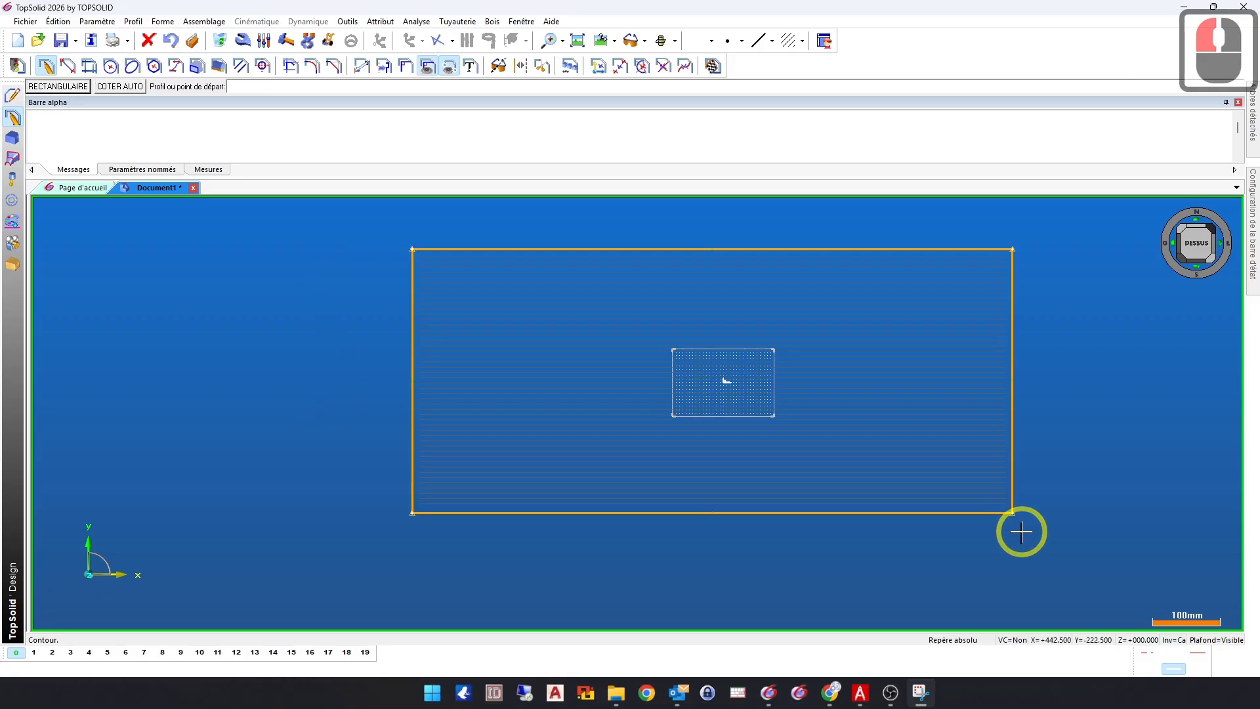
Step: Dimension the rectangle automatically with symmetry about the X axis and no symmetry axis along Y
click(117, 87)
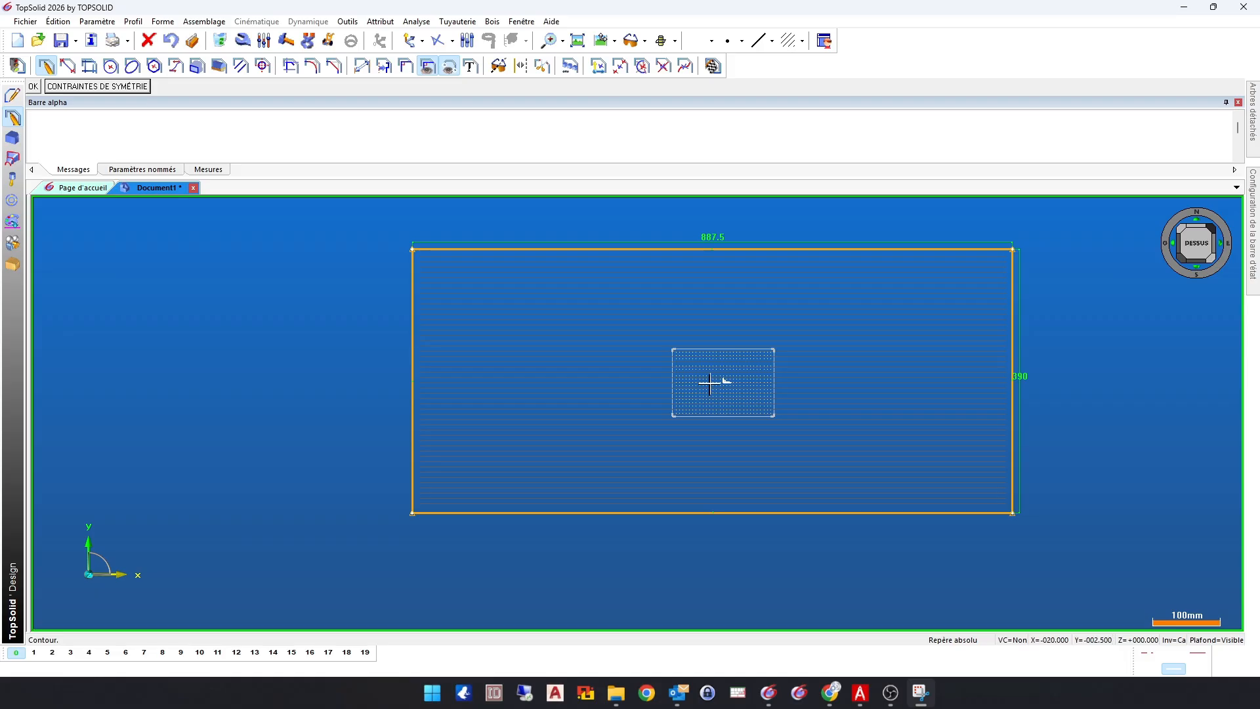
click(81, 88)
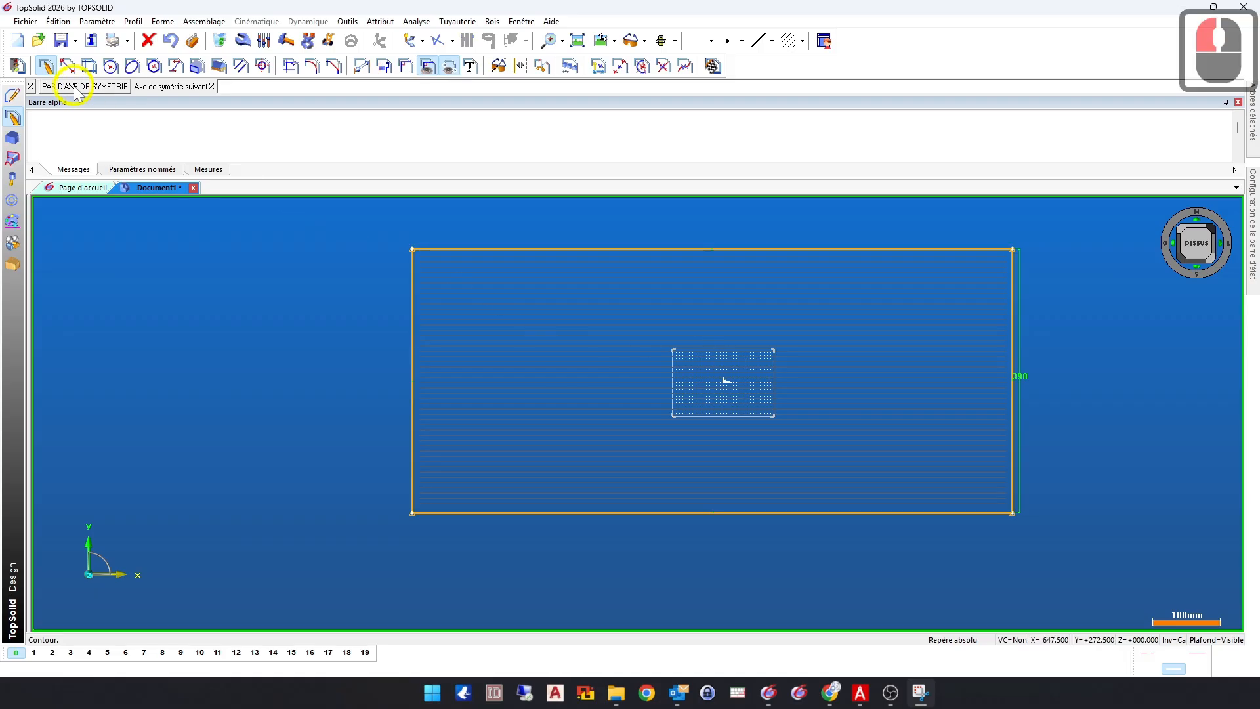
click(30, 86)
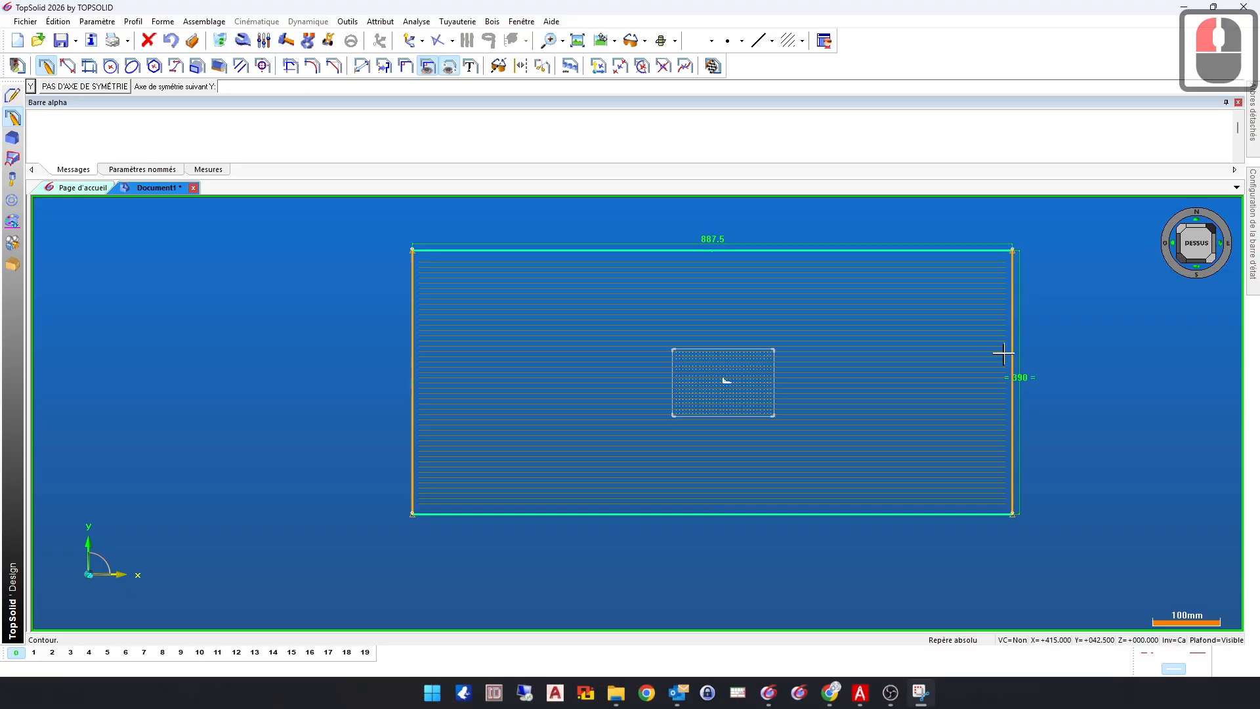
click(91, 86)
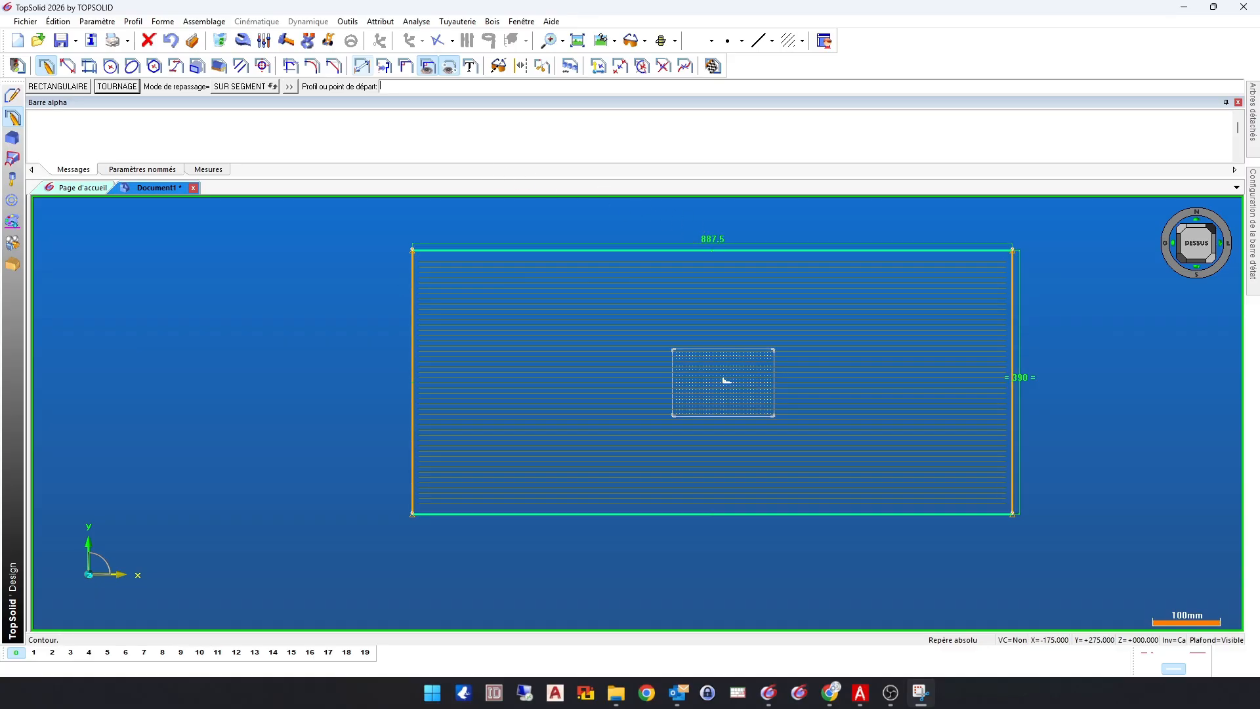
Step: Dimension the distance from the rectangle's left edge to the origin's vertical axis, placing the dimension below the rectangle
click(362, 67)
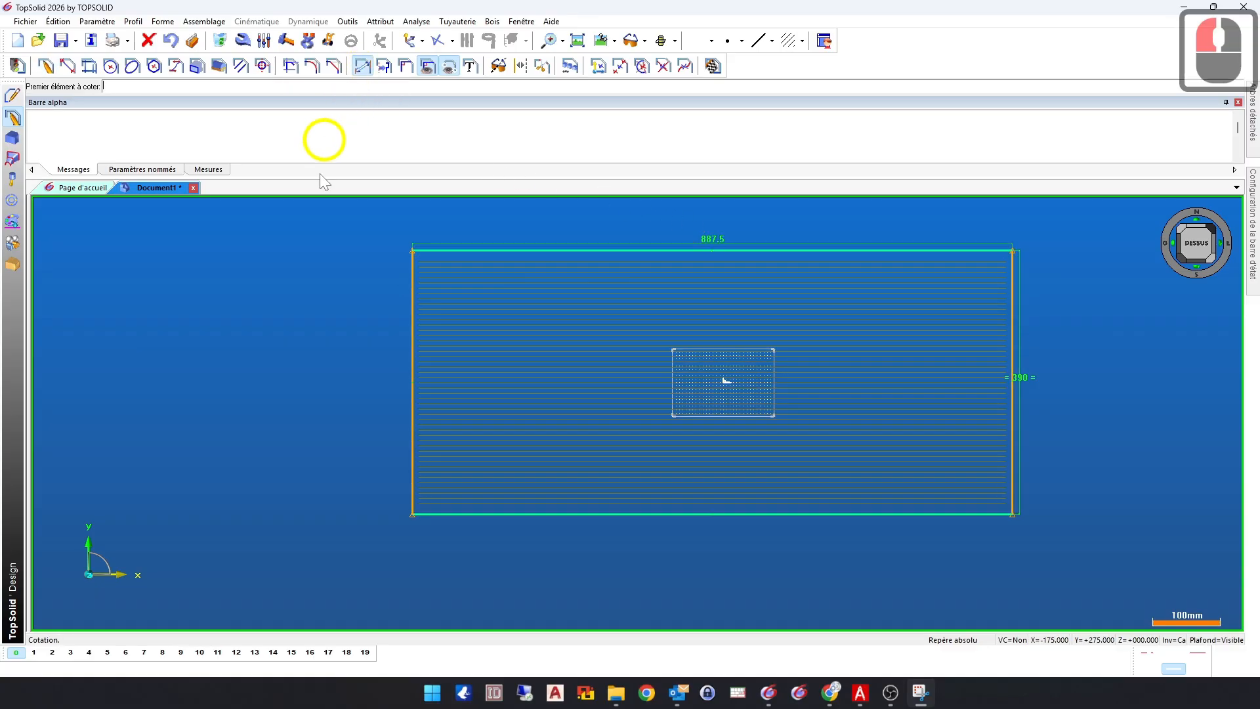
click(413, 303)
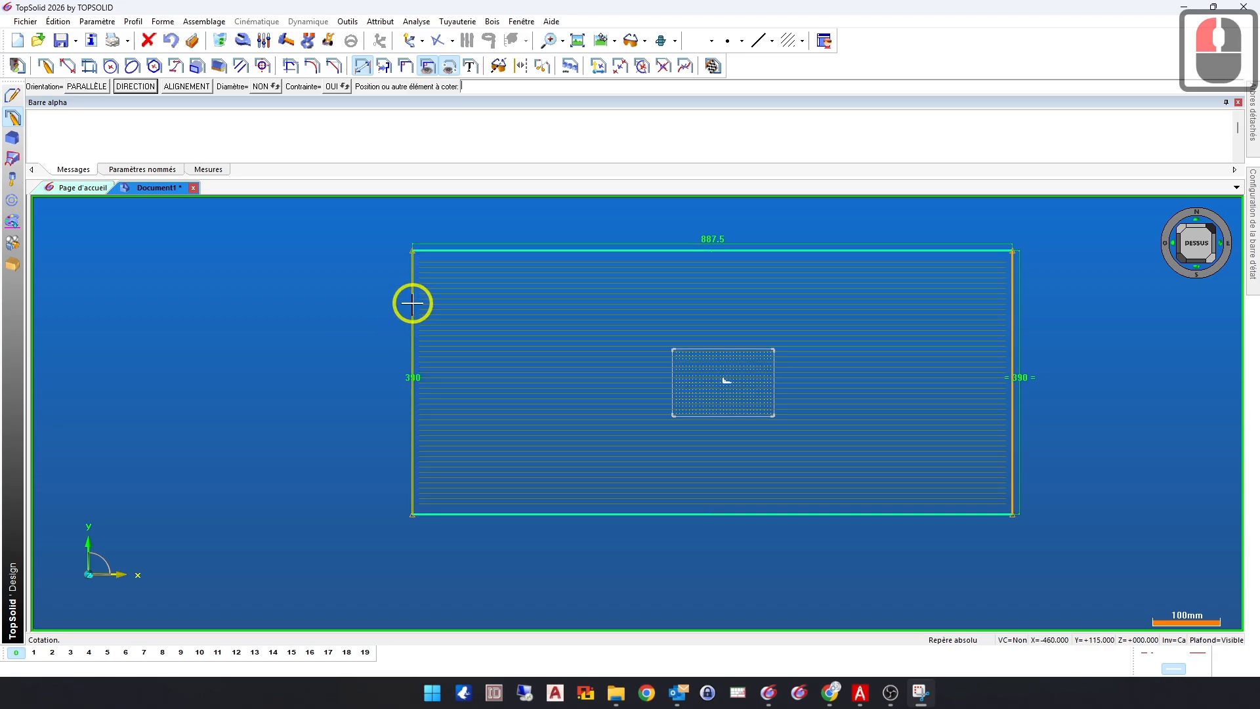
scroll(703, 391, up, 5)
scroll(703, 391, up, 2)
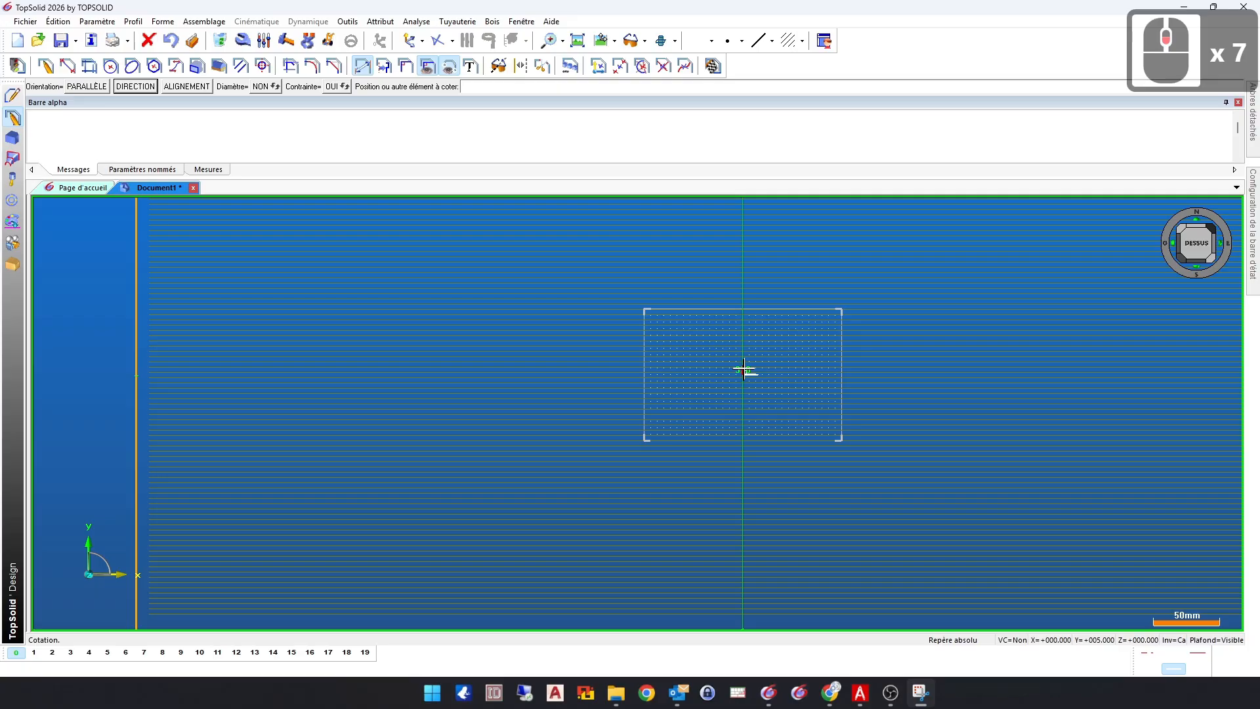
click(744, 369)
scroll(748, 369, down, 9)
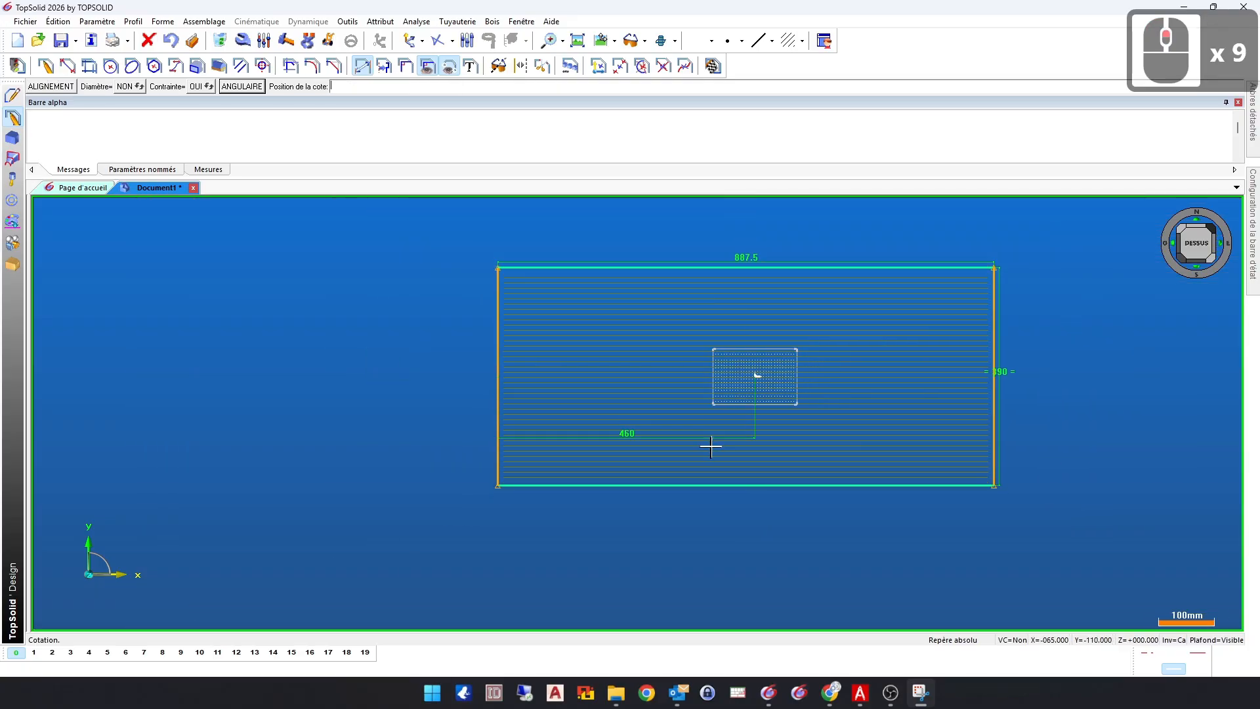
click(676, 515)
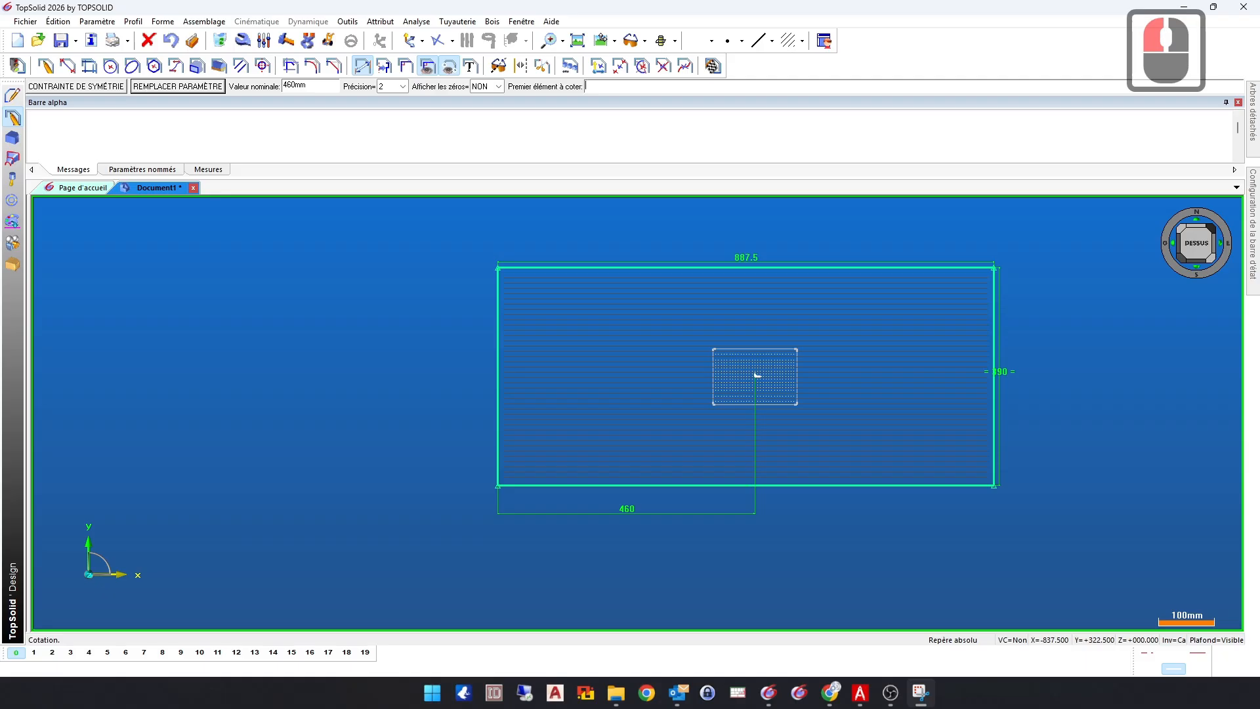
Step: Set the distance between the rectangle's left edge and the origin's vertical axis to 50 mm
drag(283, 86, 292, 87)
text(5)
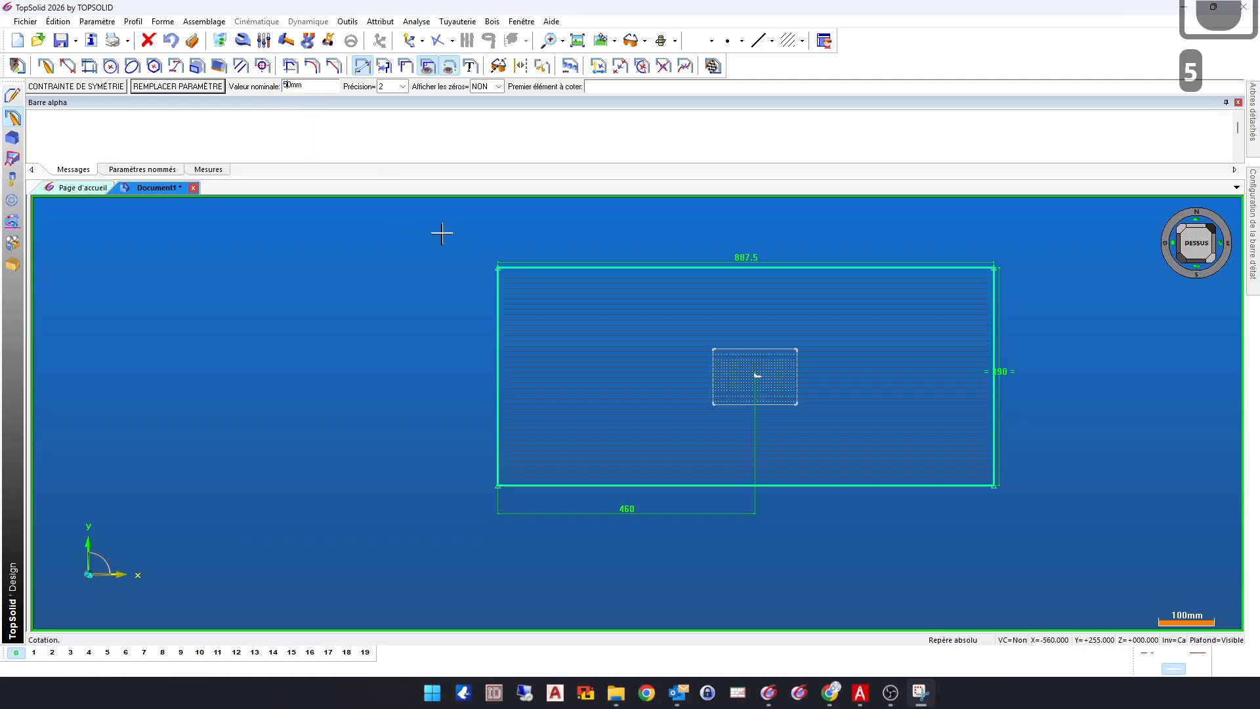
key(Return)
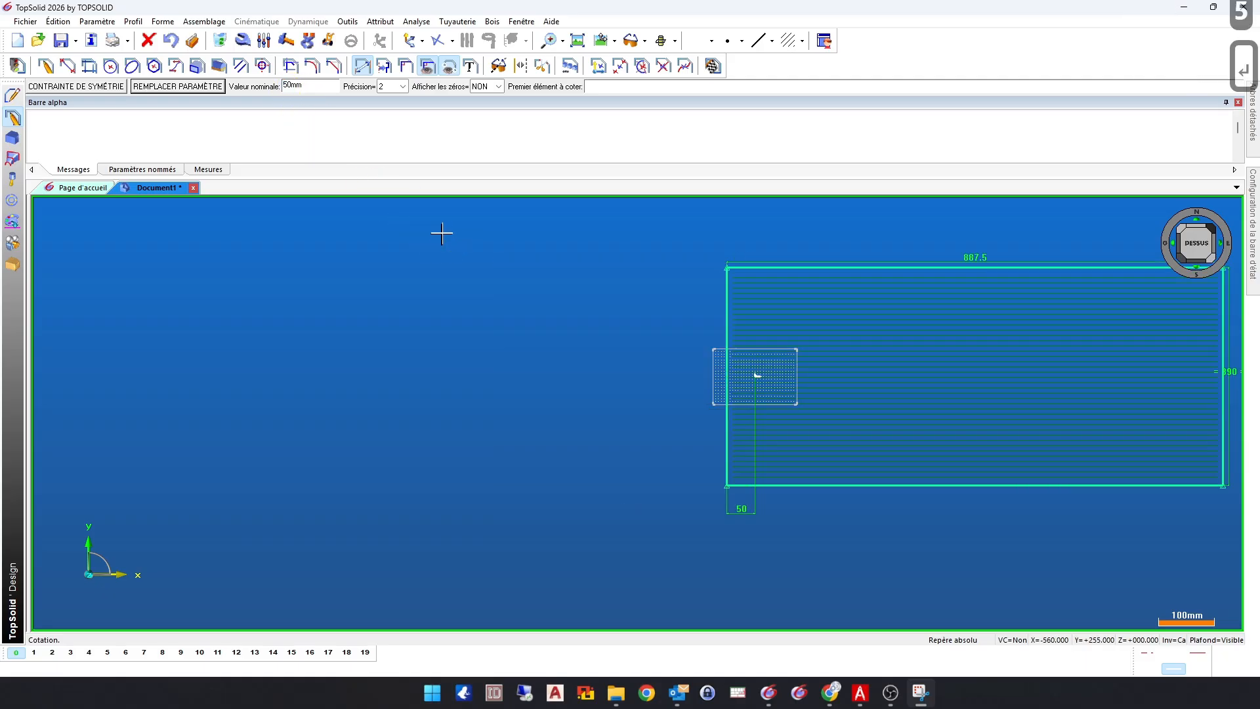
Step: Set the rectangle's horizontal length dimension to 522 mm with the Modifier command
scroll(535, 403, down, 3)
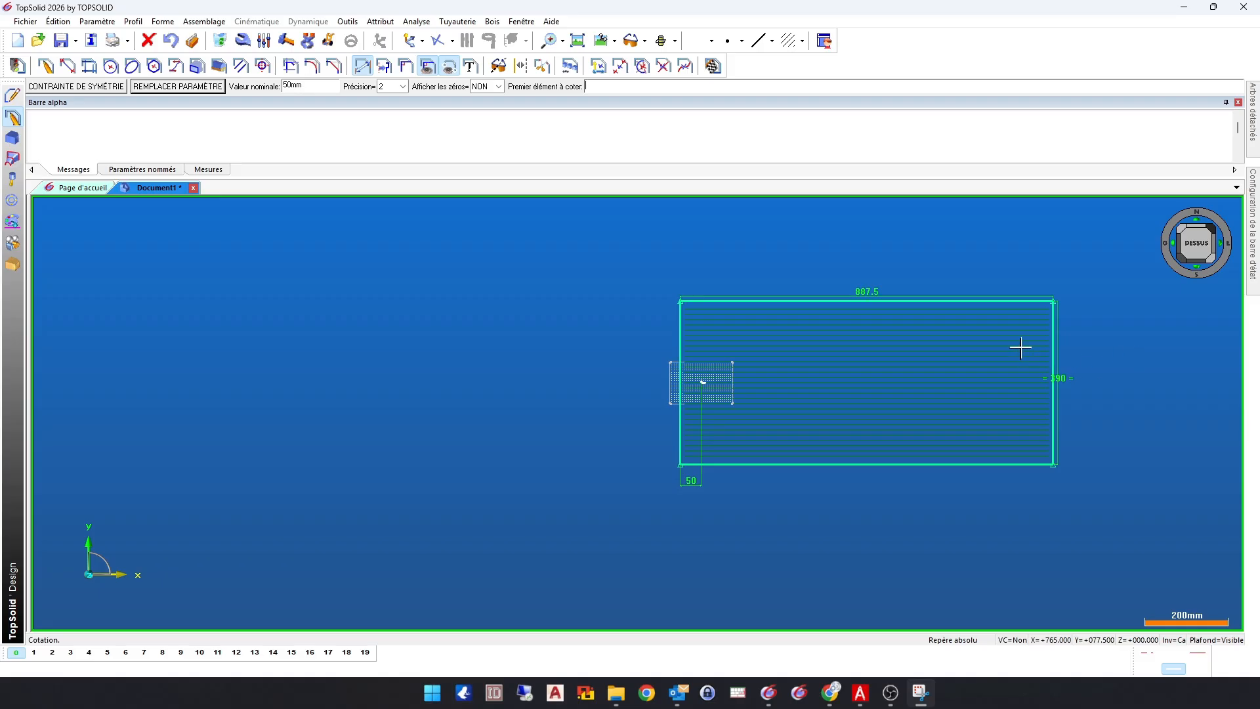
click(243, 42)
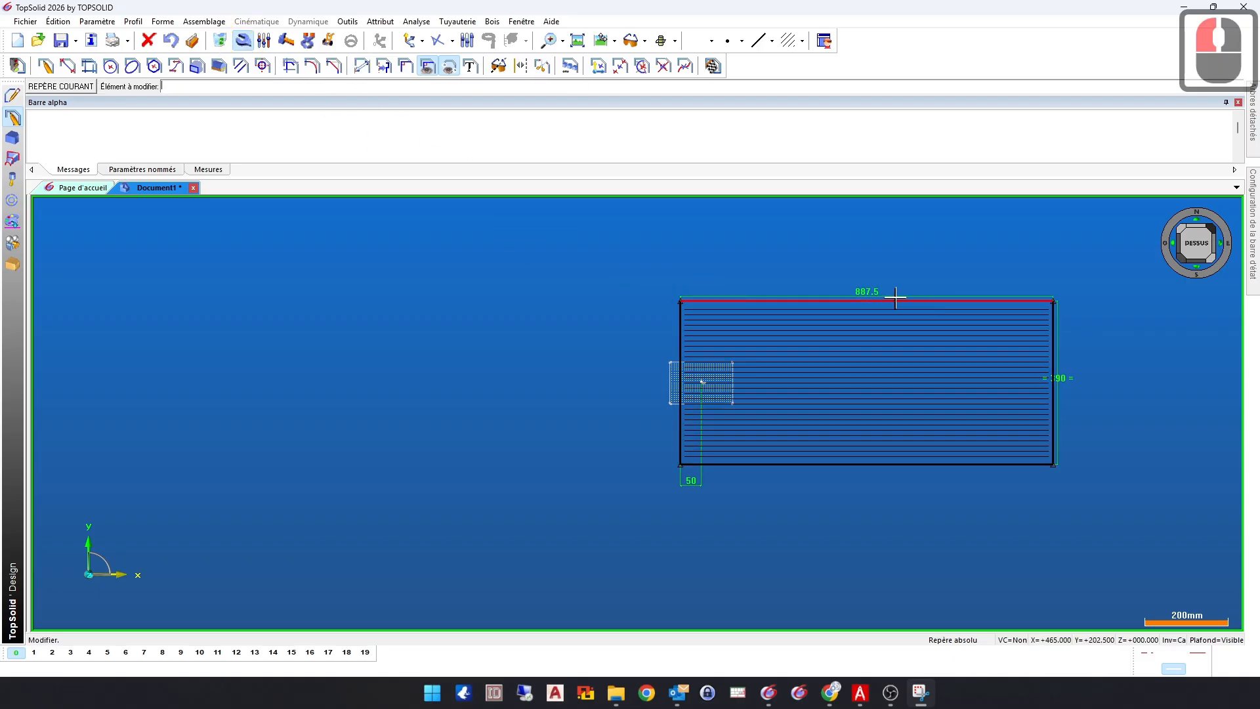
click(862, 291)
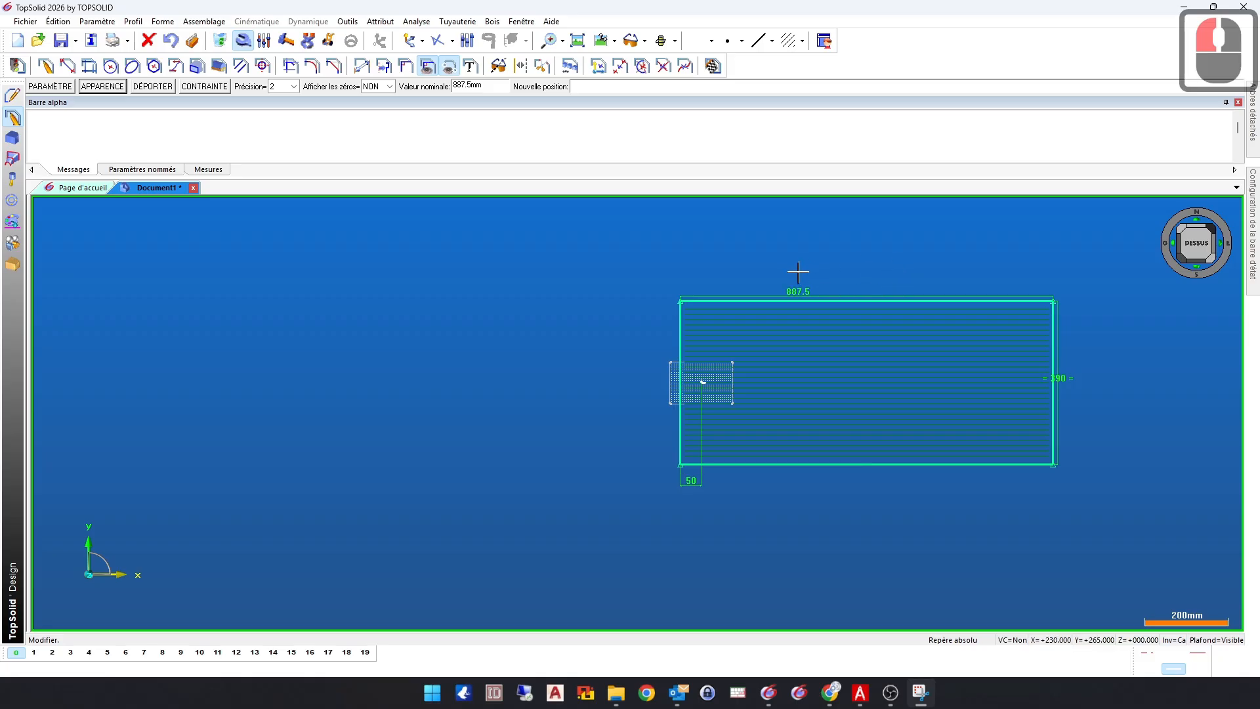
click(538, 197)
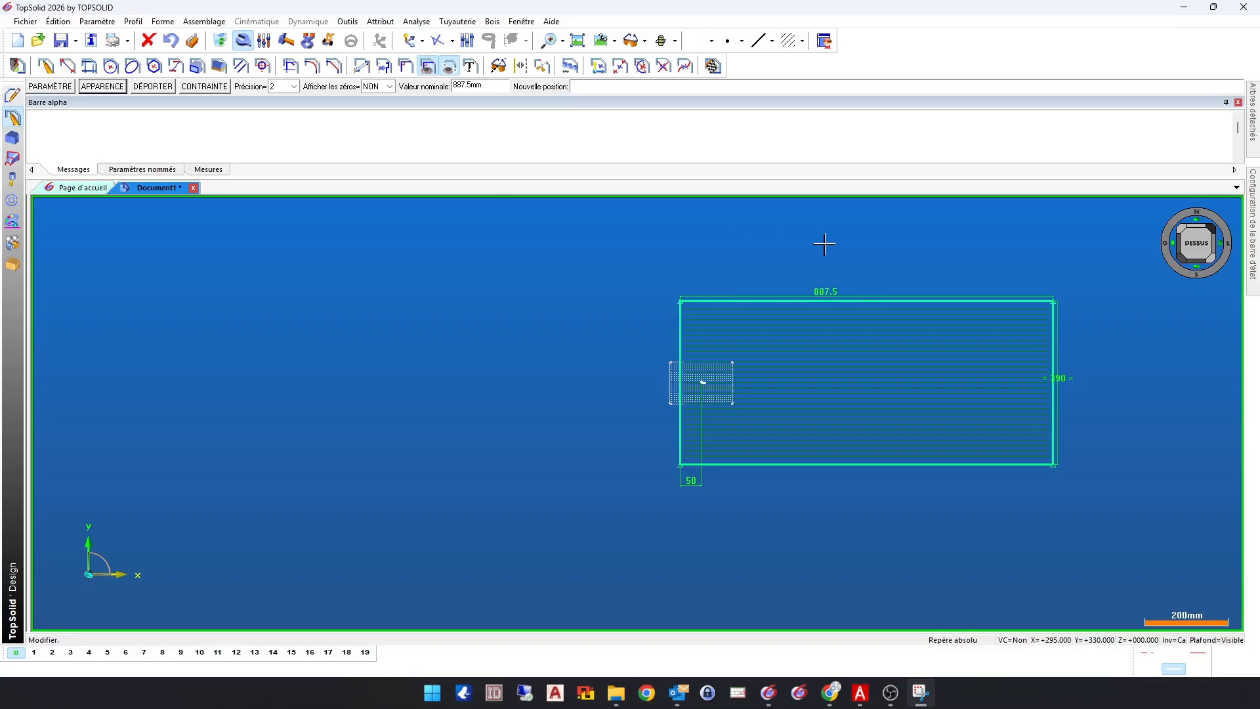
text(522)
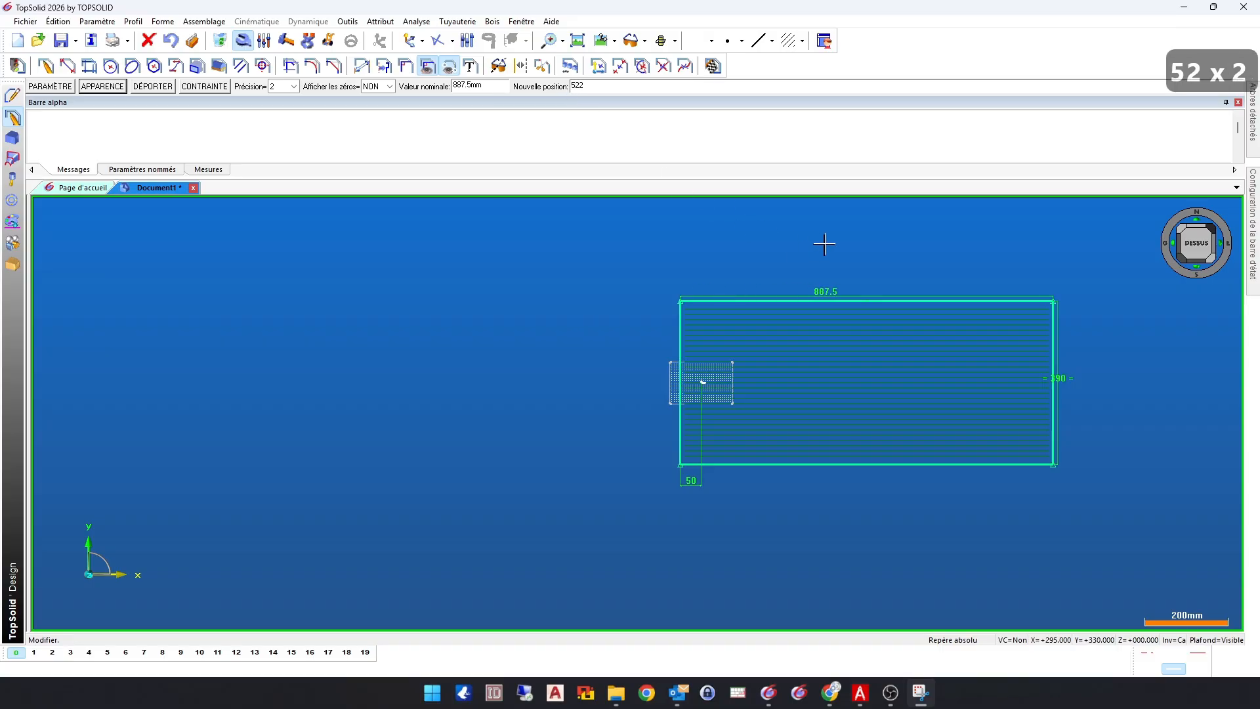
key(Return)
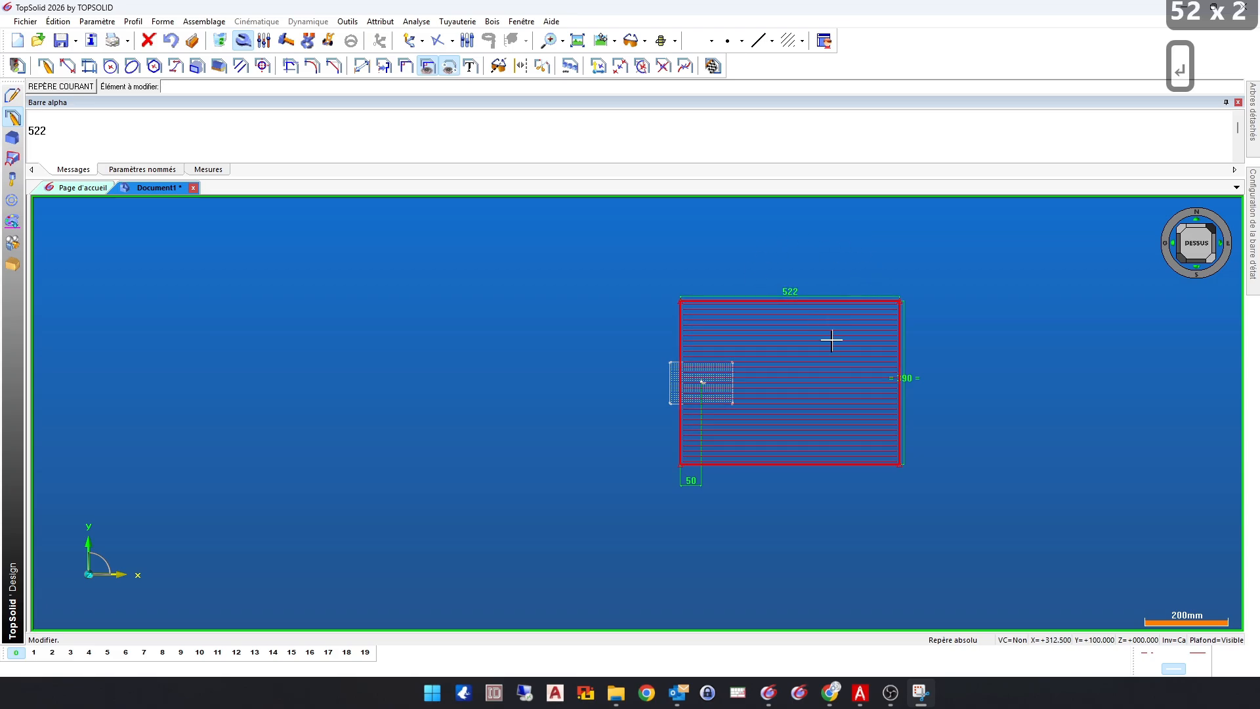
Step: Set the rectangle's vertical dimension to 153 mm and end the sketch
click(826, 302)
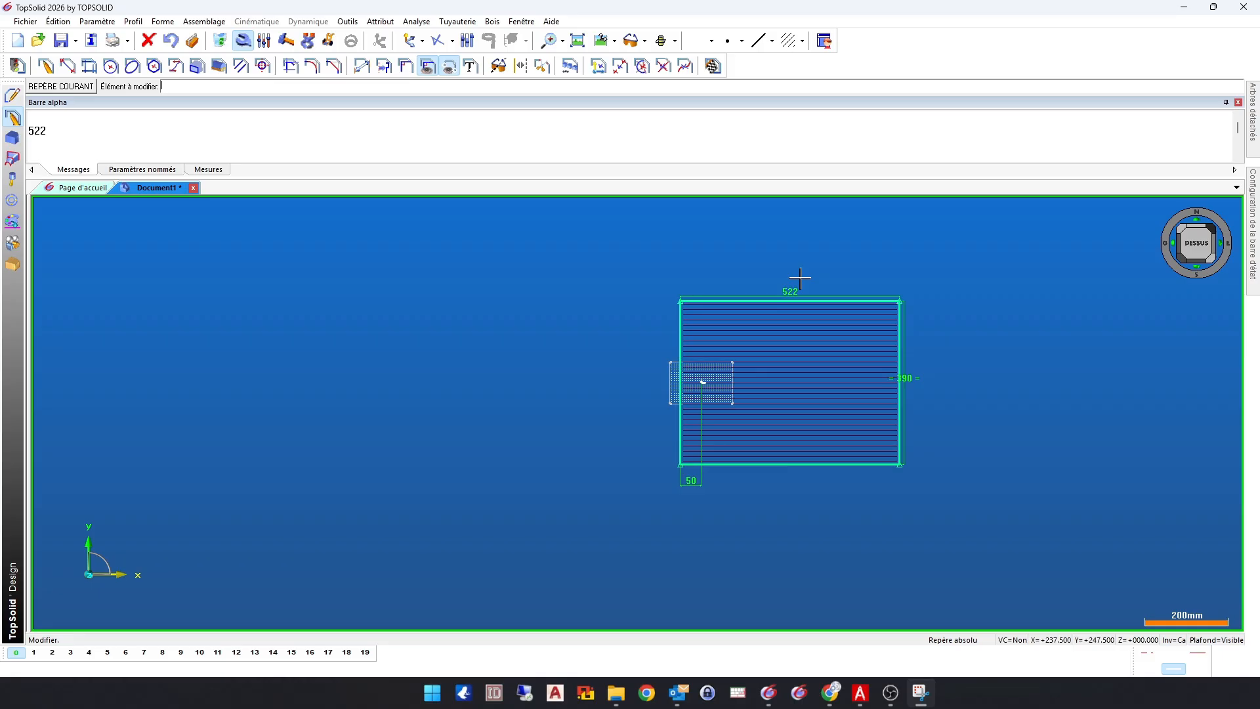
click(904, 379)
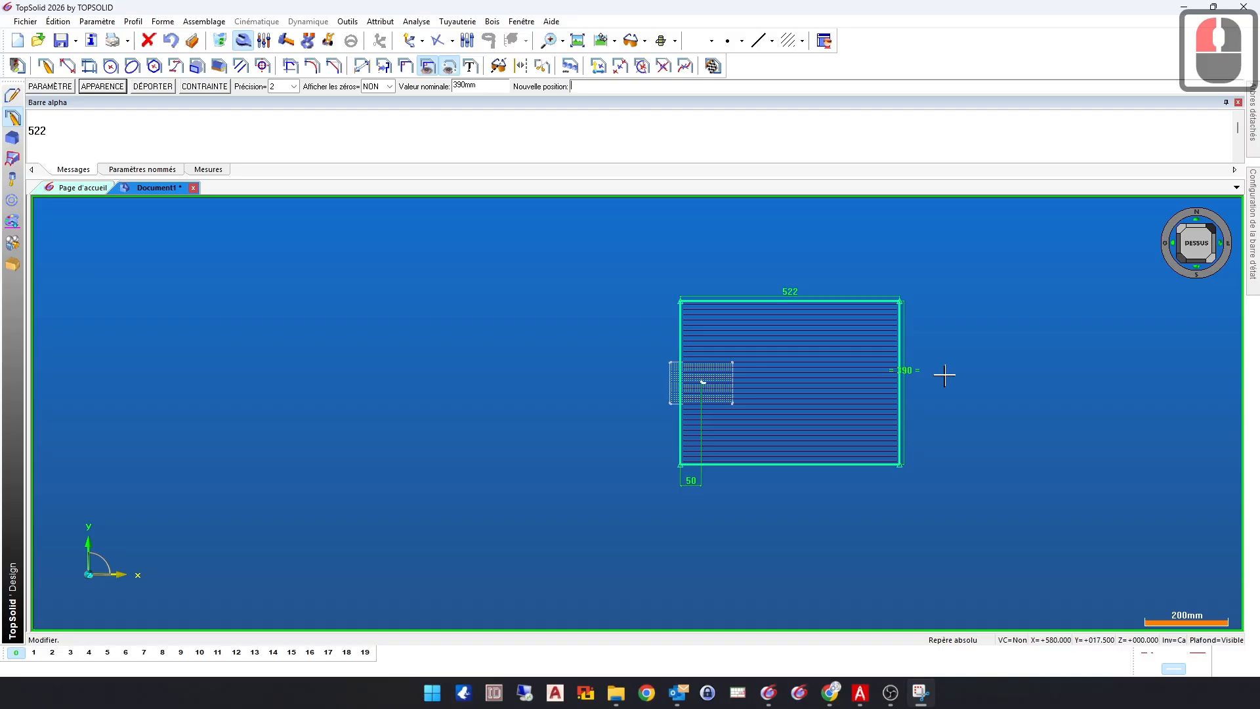
text(153)
key(Return)
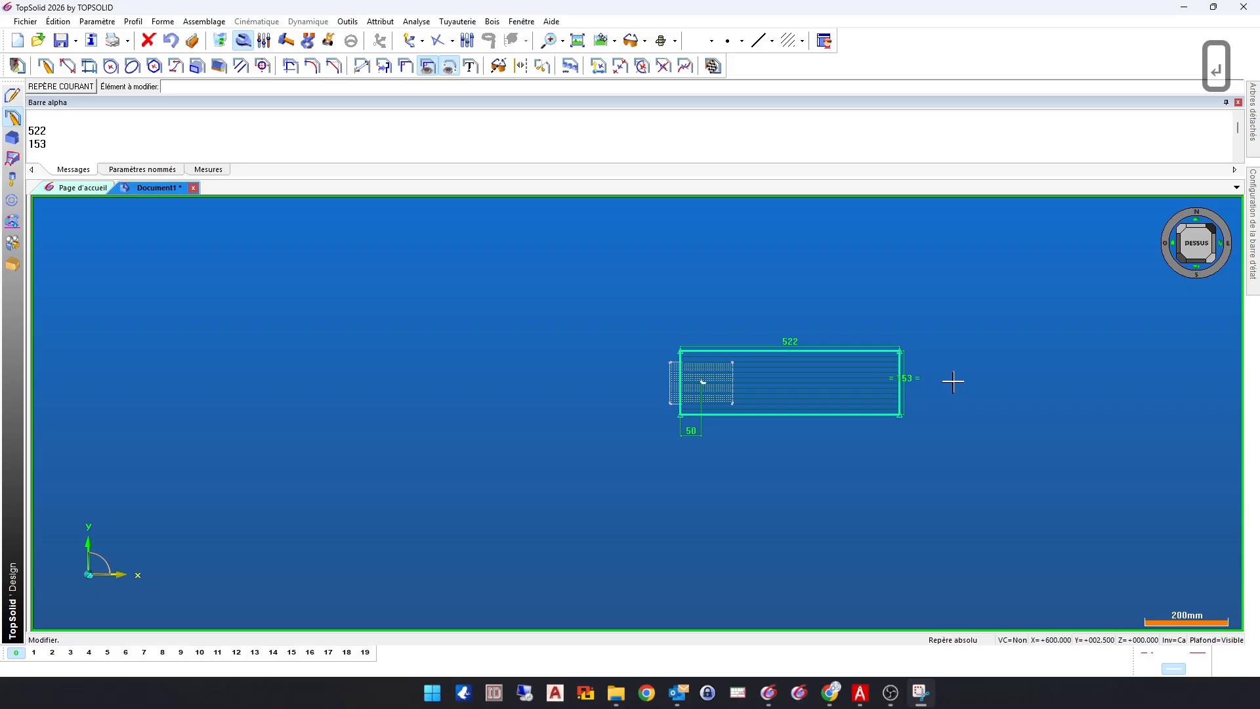
scroll(918, 394, up, 3)
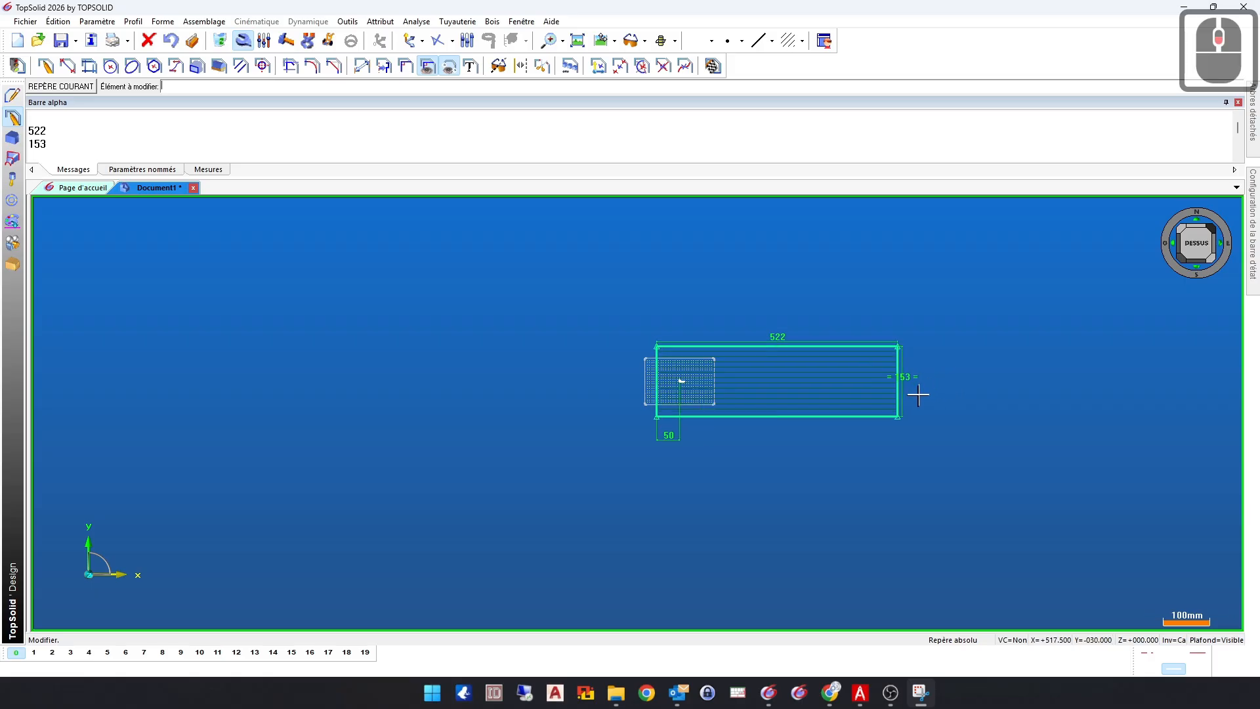
scroll(919, 395, up, 3)
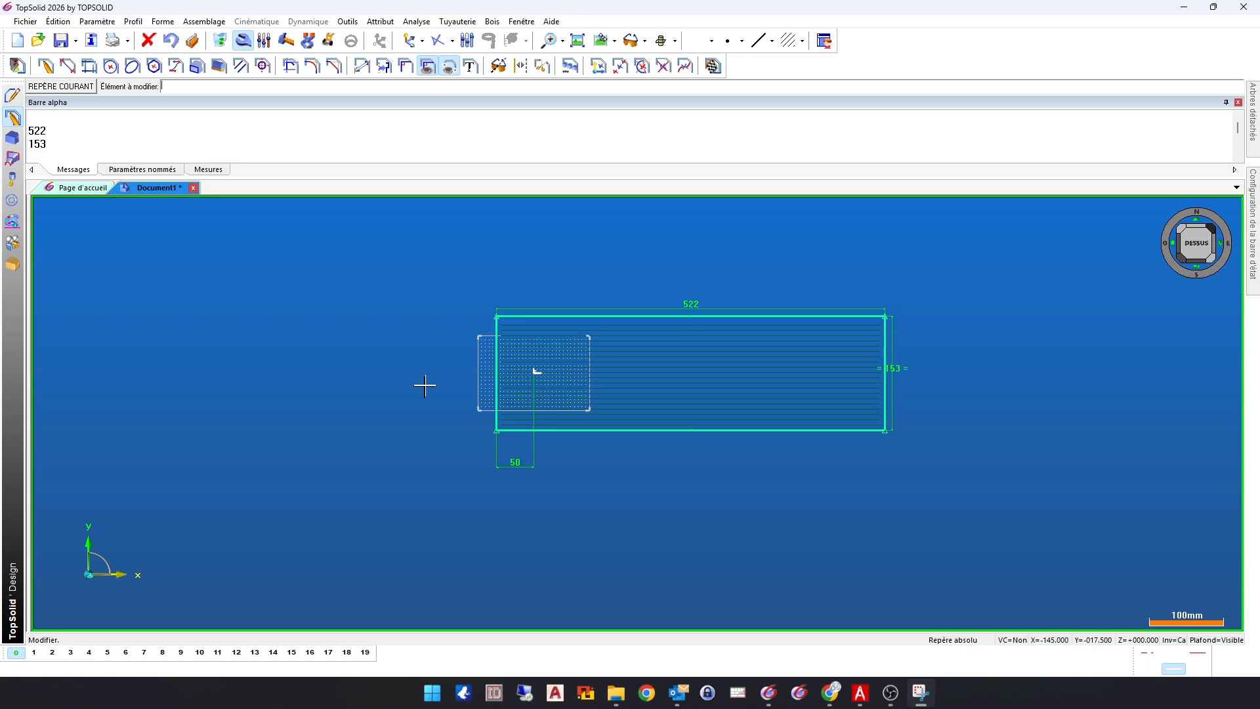
click(713, 68)
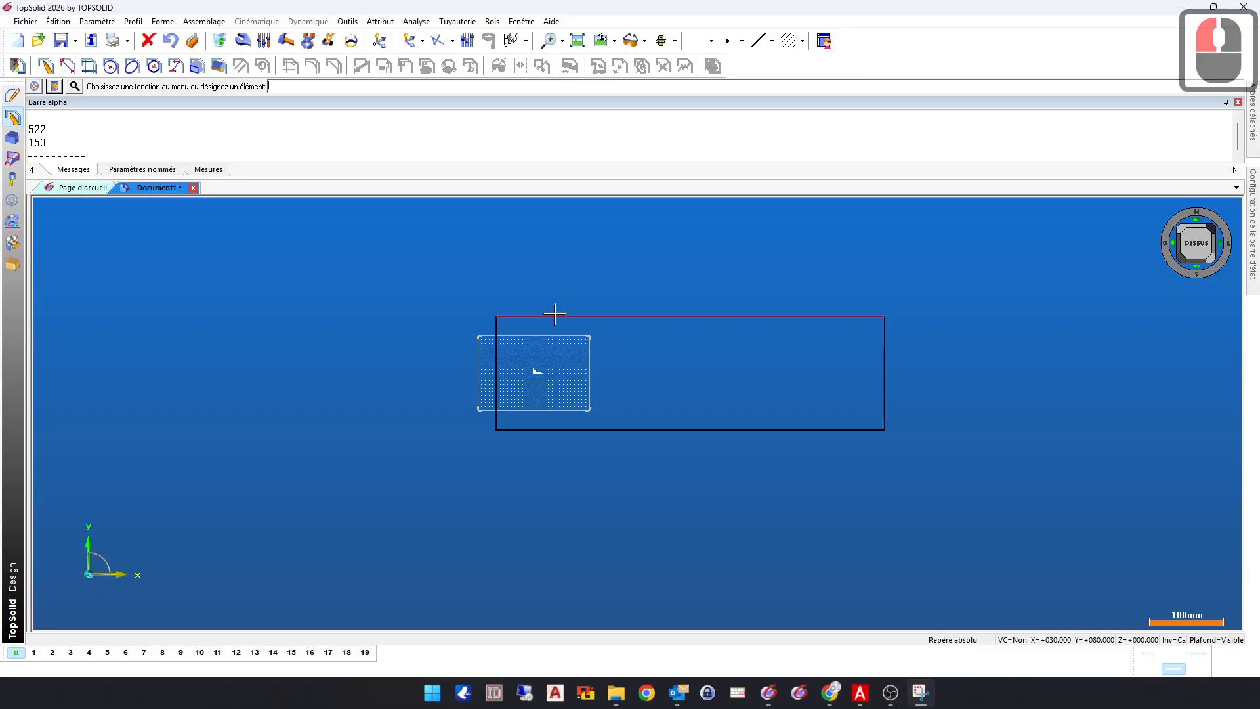
Step: Reopen the rectangle's sketch with the Modifier command to review its dimensions, and end the sketch again
click(243, 43)
click(685, 317)
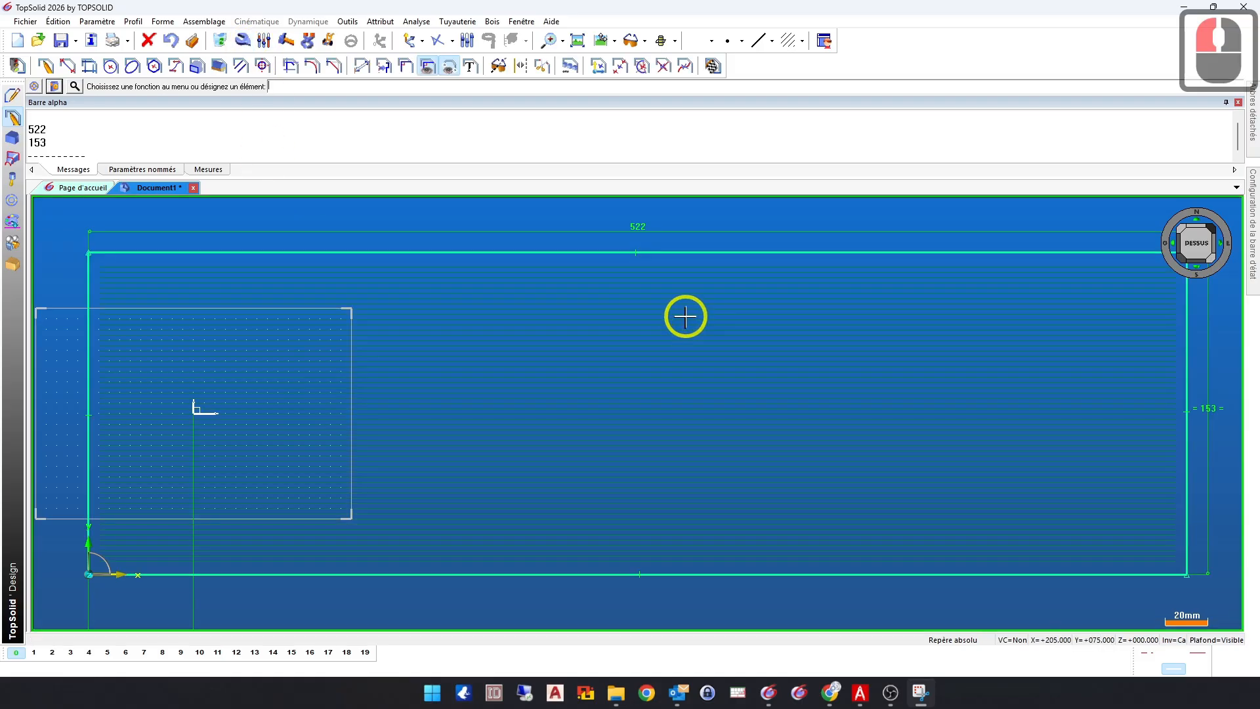
scroll(566, 338, down, 8)
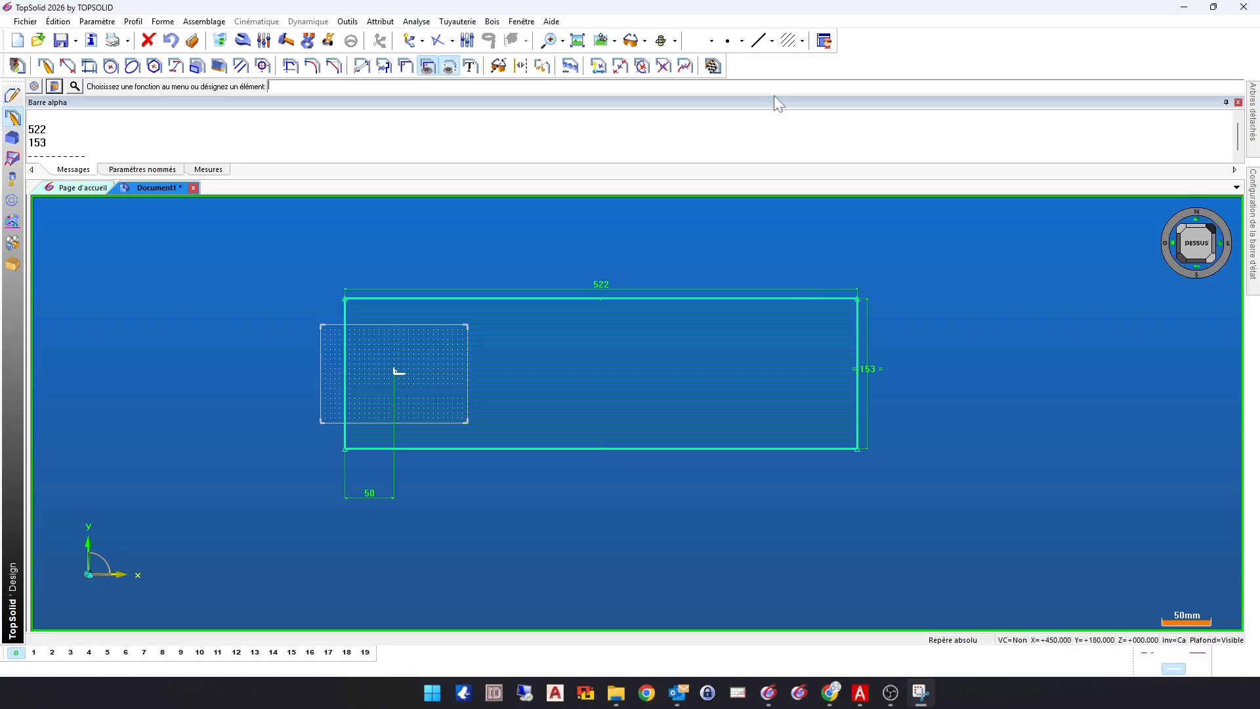
click(554, 279)
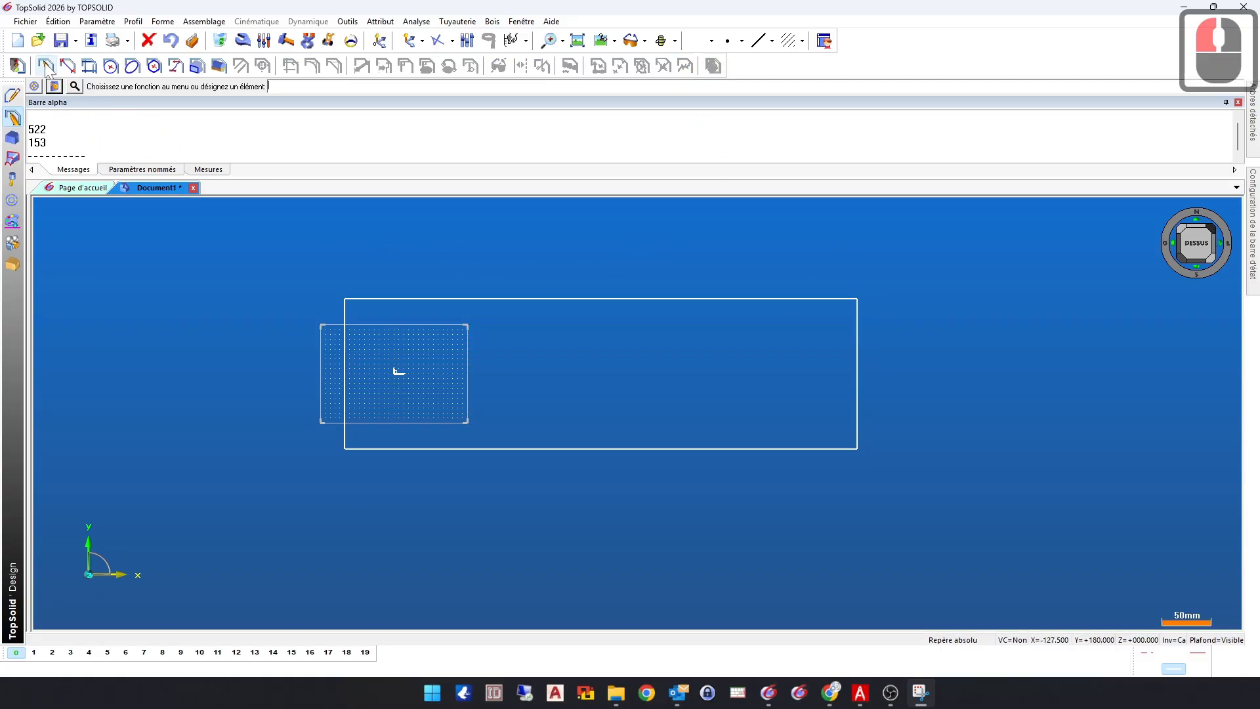
Step: Start a new sketch and draw a rectangular contour about 263 mm wide to the left of the existing rectangle
click(18, 65)
click(51, 84)
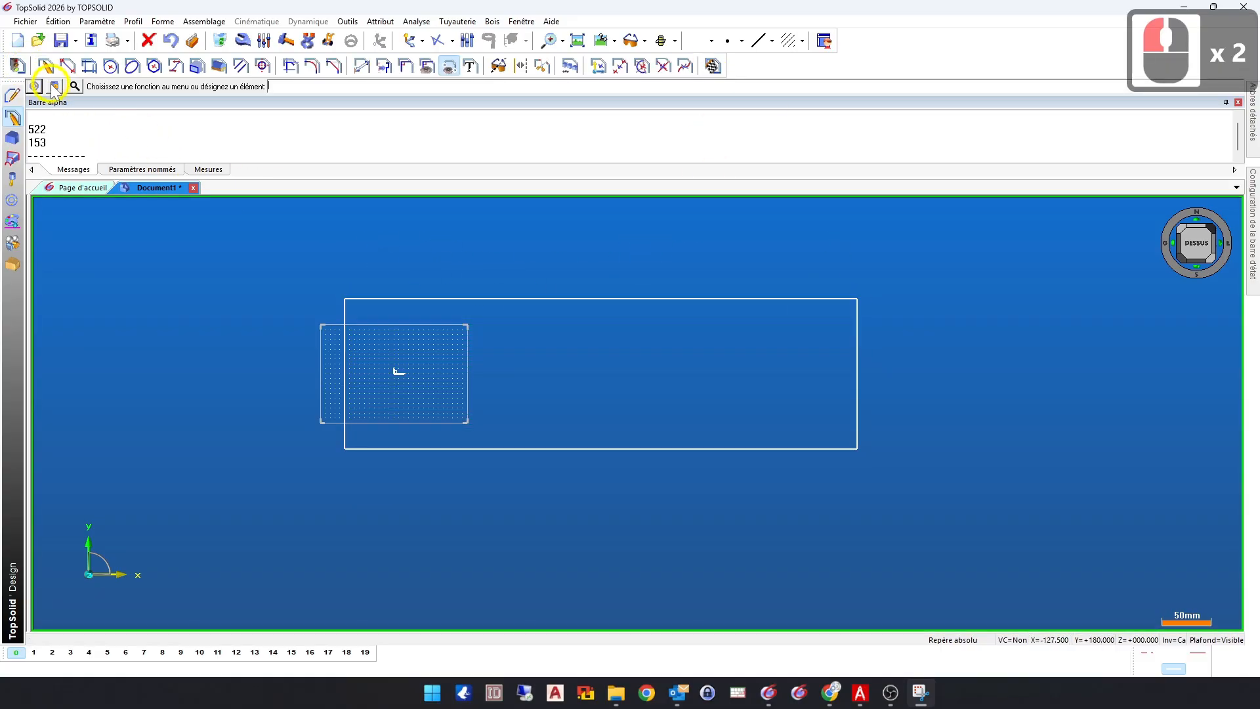
click(45, 66)
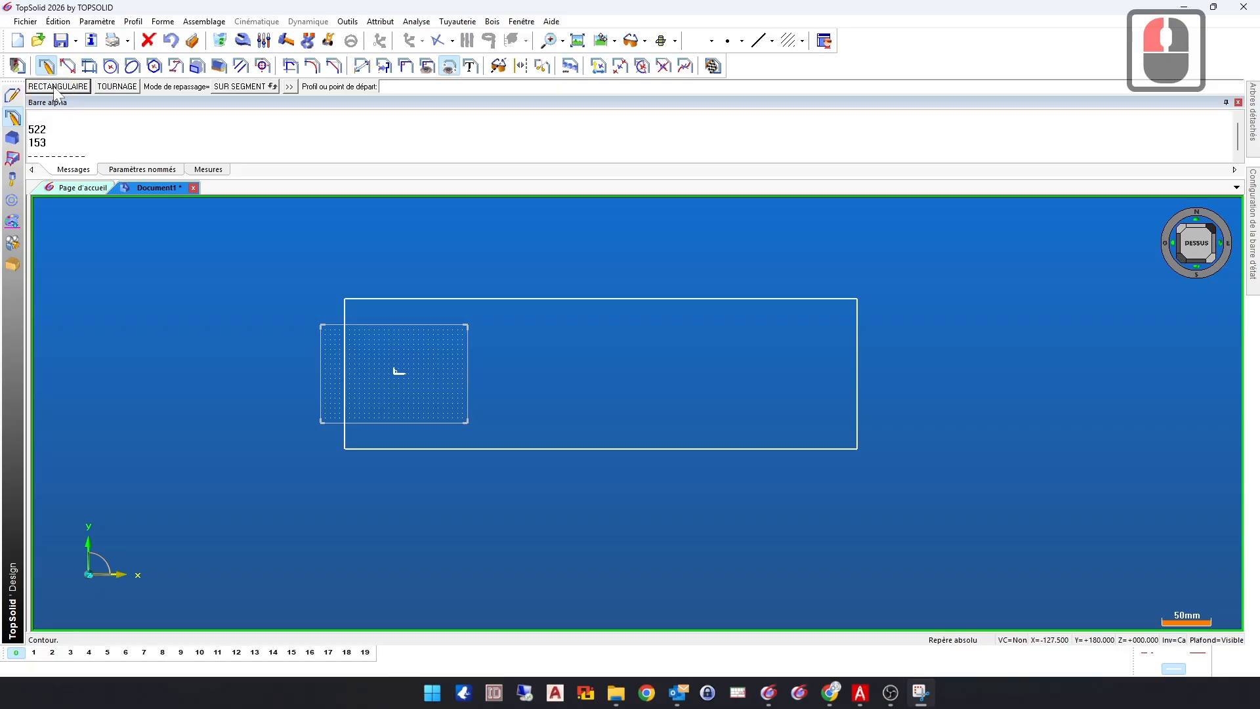
click(56, 87)
scroll(762, 382, down, 5)
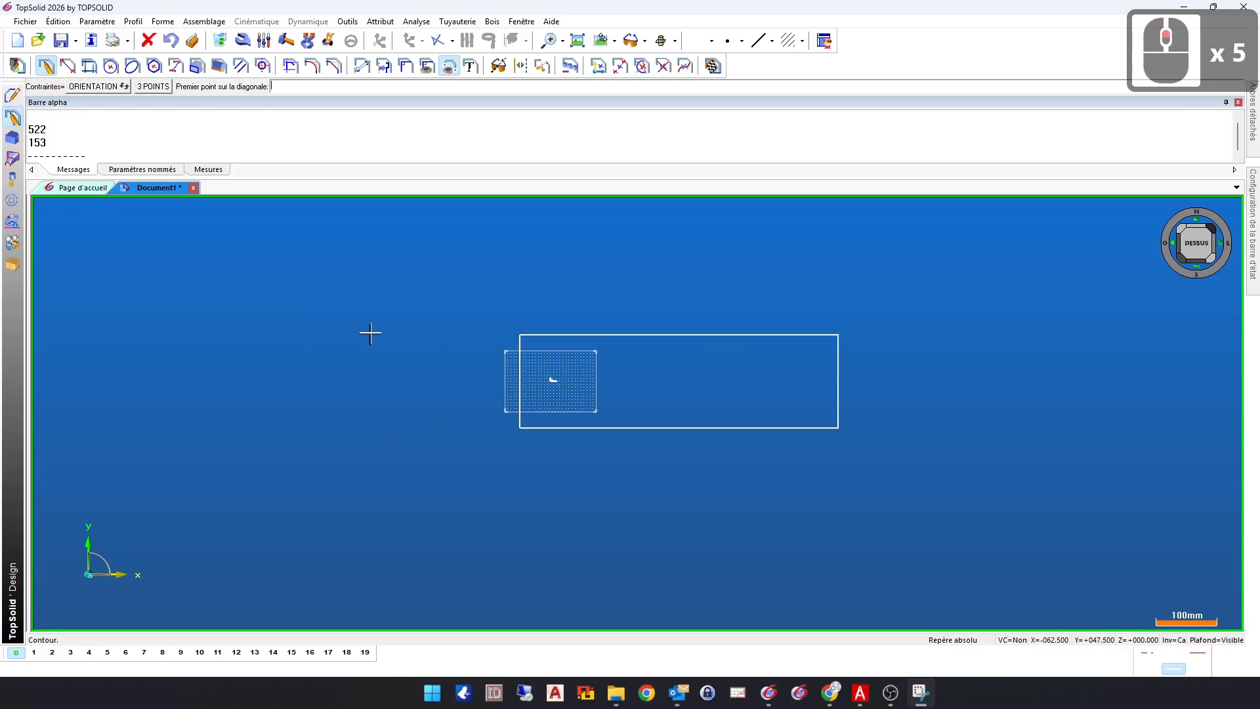
click(195, 308)
click(356, 374)
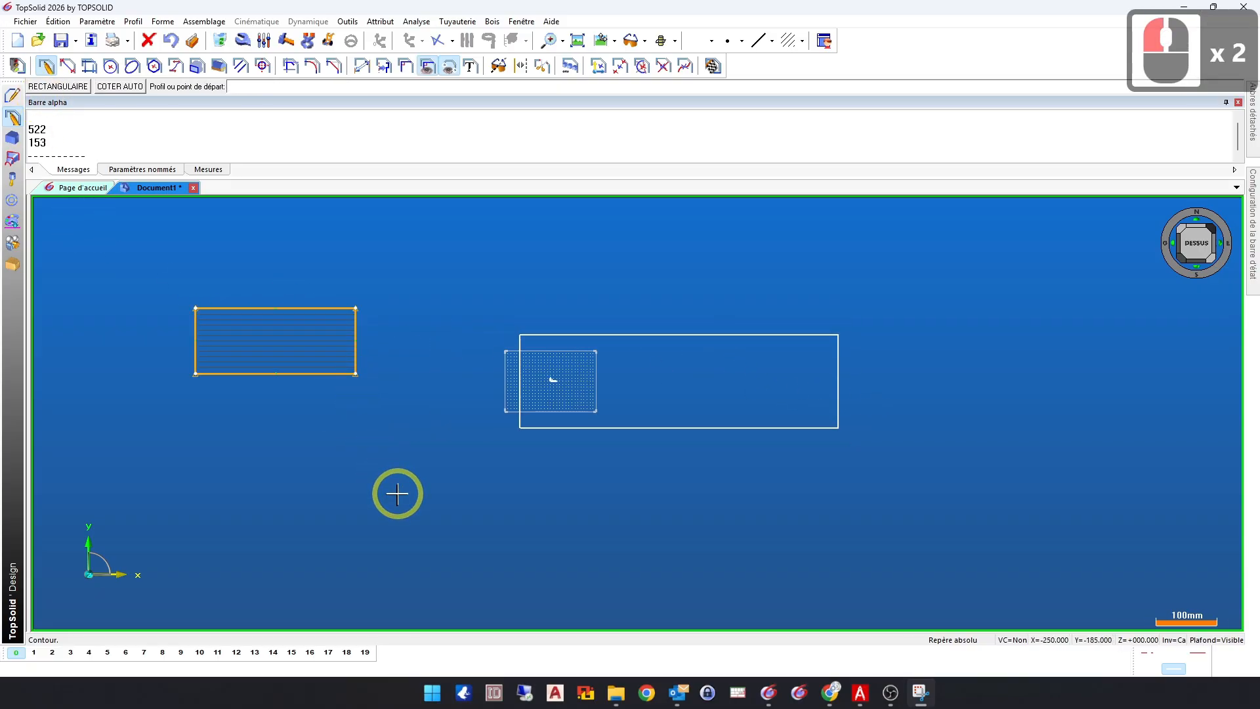
Step: Dimension the distance between the new rectangle's right edge and the existing rectangle's left edge
click(362, 65)
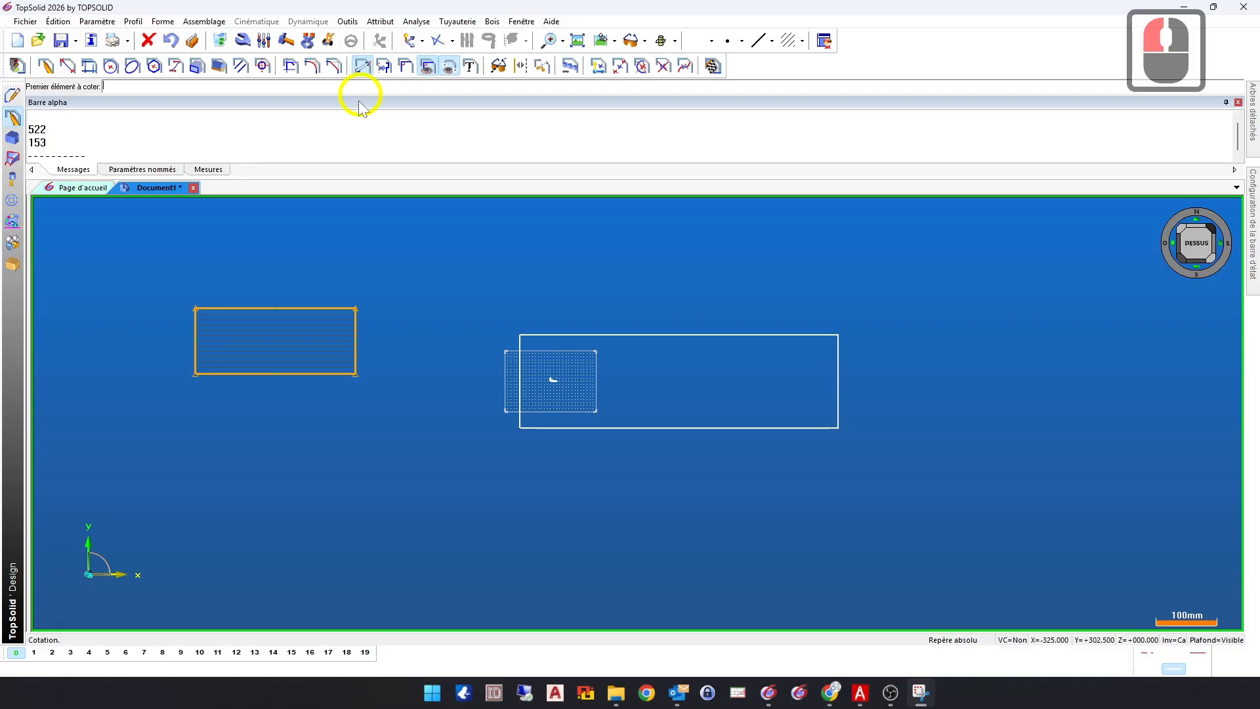
click(355, 332)
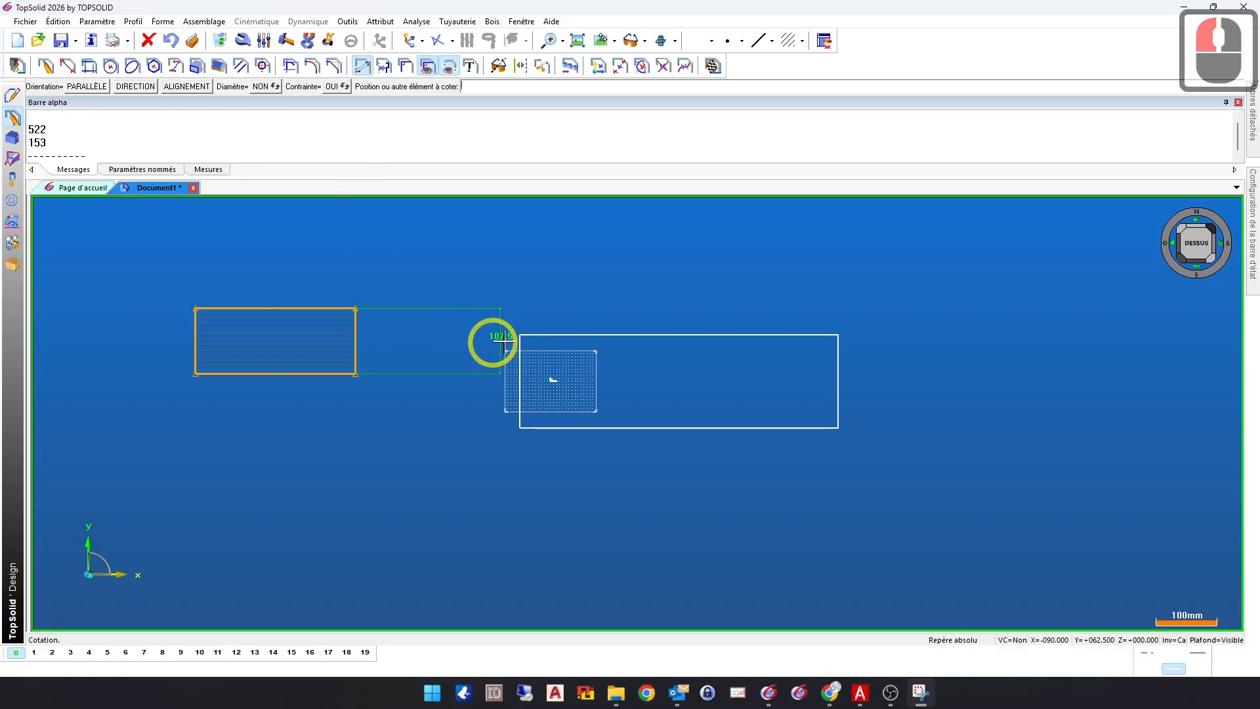
click(520, 333)
click(479, 285)
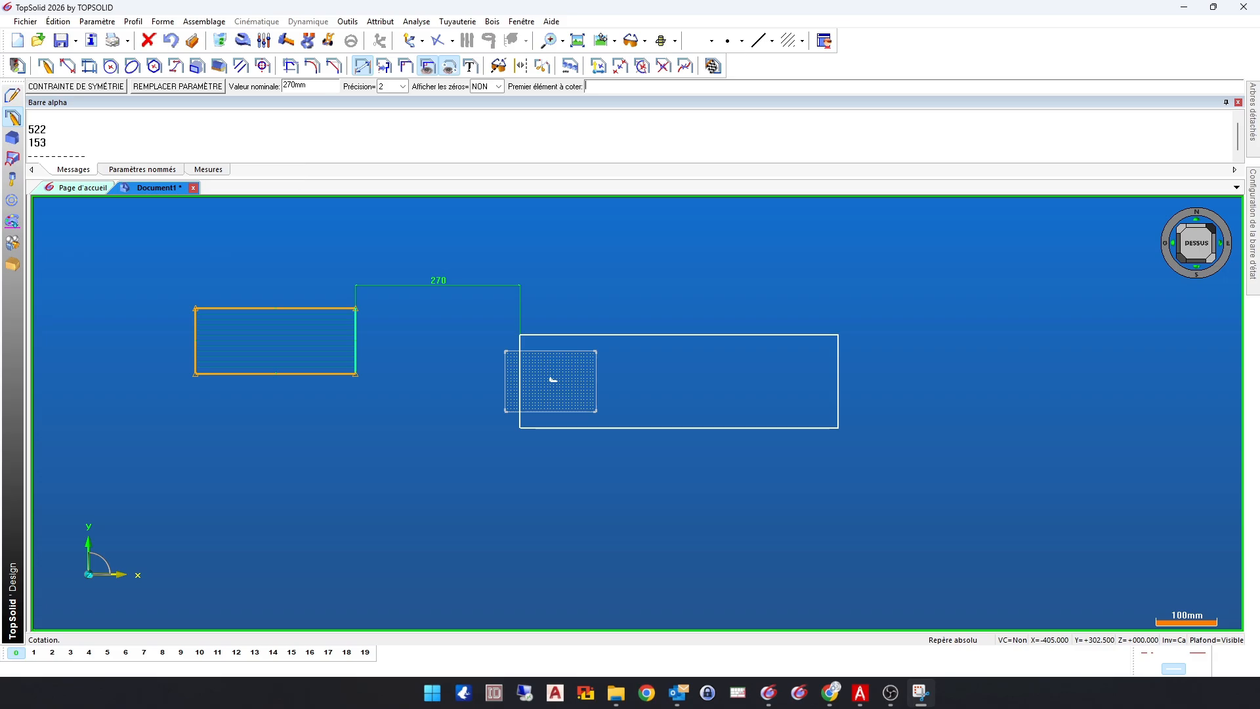
Step: Dimension the new rectangle's upper edge and set its length to 200 mm
click(360, 67)
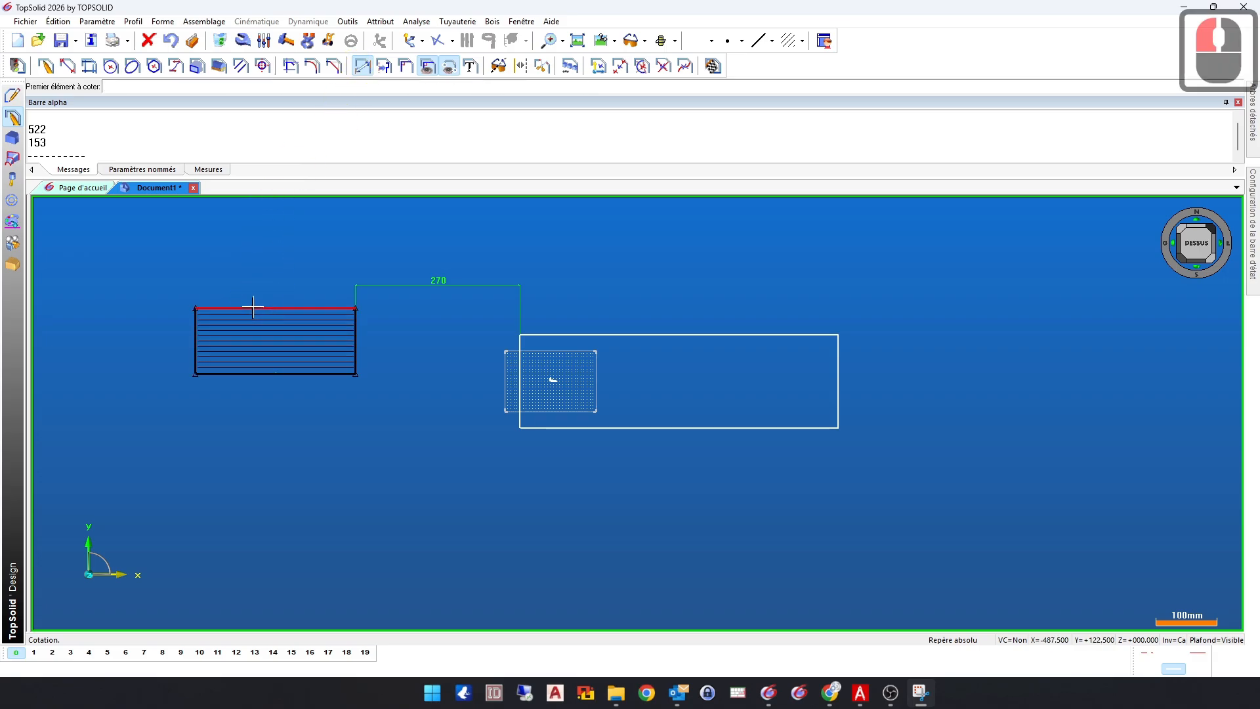
click(255, 308)
click(260, 281)
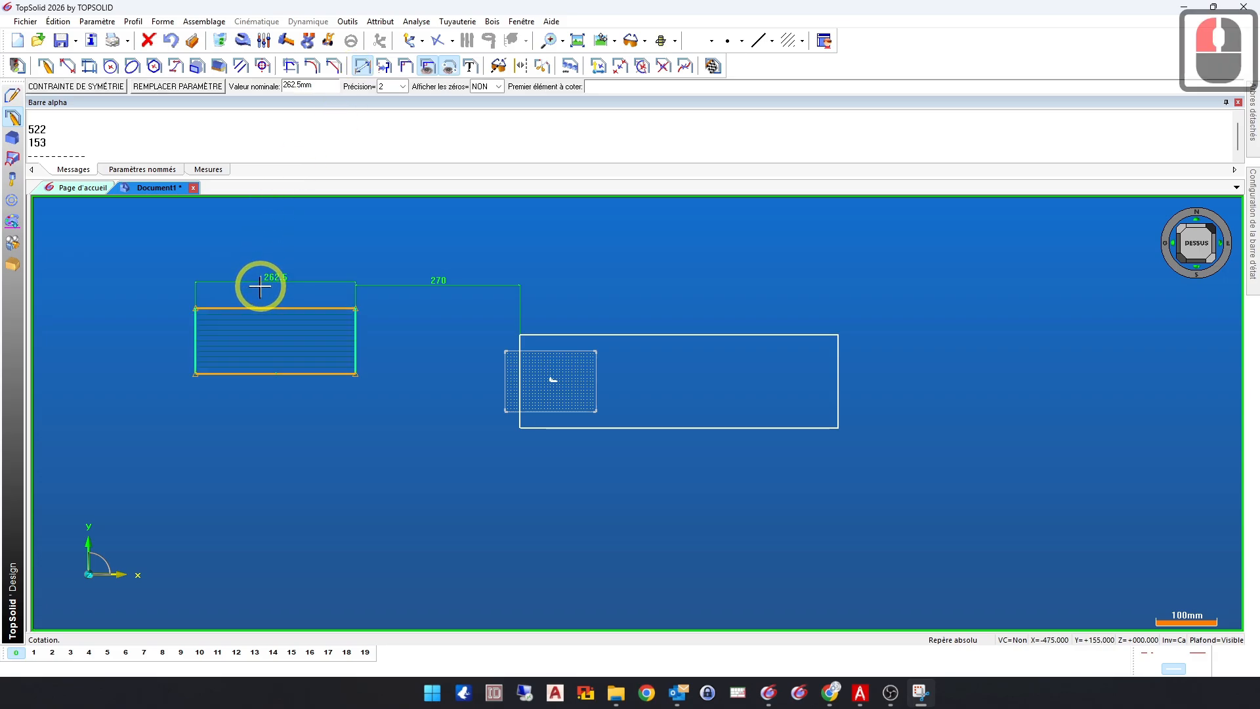
text(200)
key(Return)
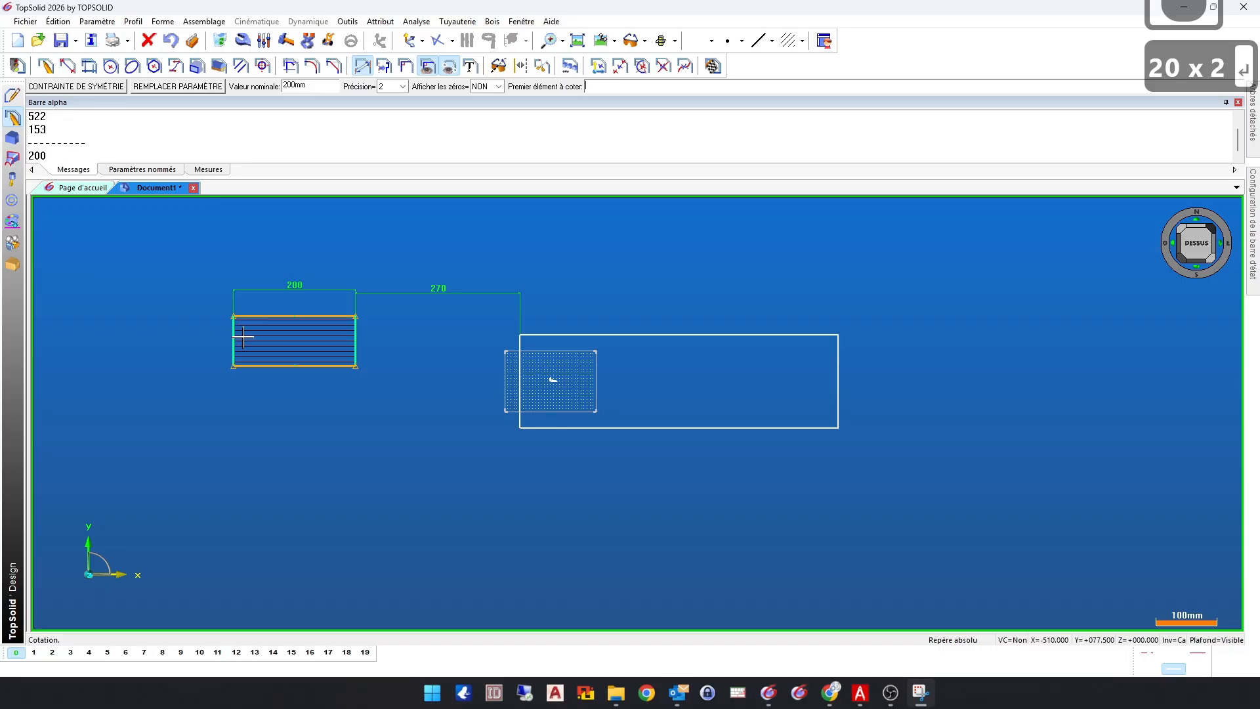
Step: Stretch the new rectangle to about 371 mm high by moving its lower edge down and its upper edge up
click(330, 43)
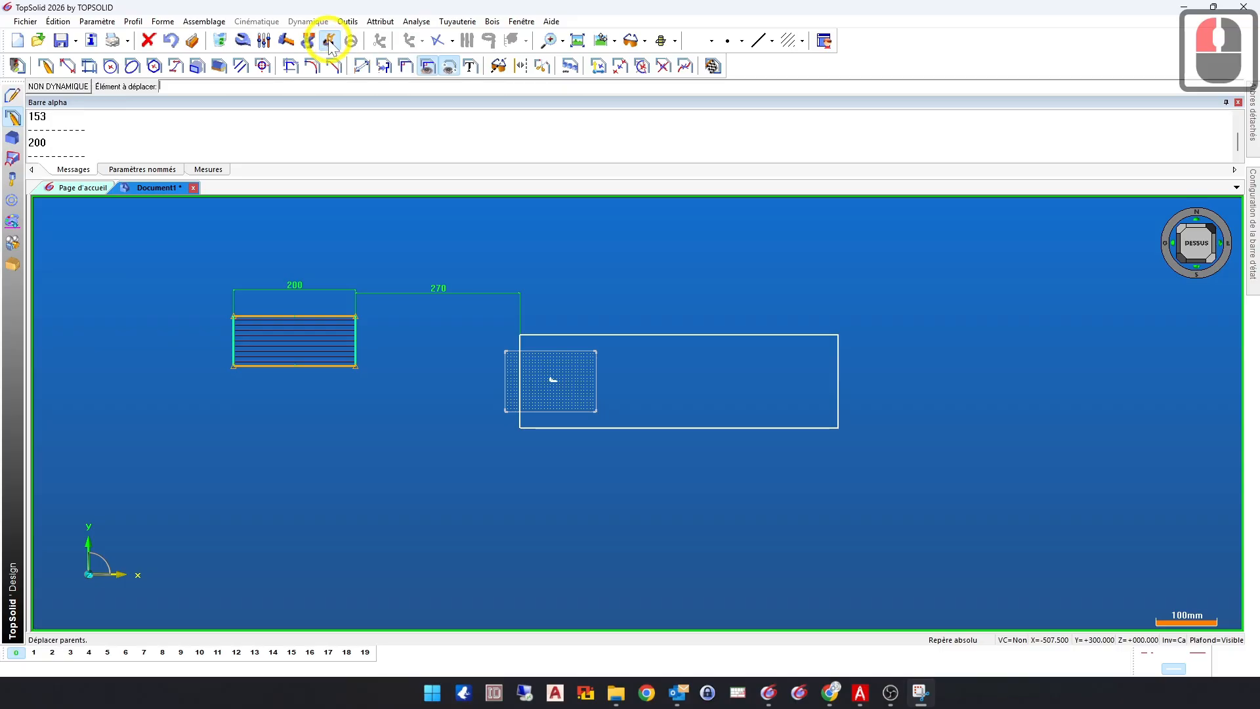
click(322, 367)
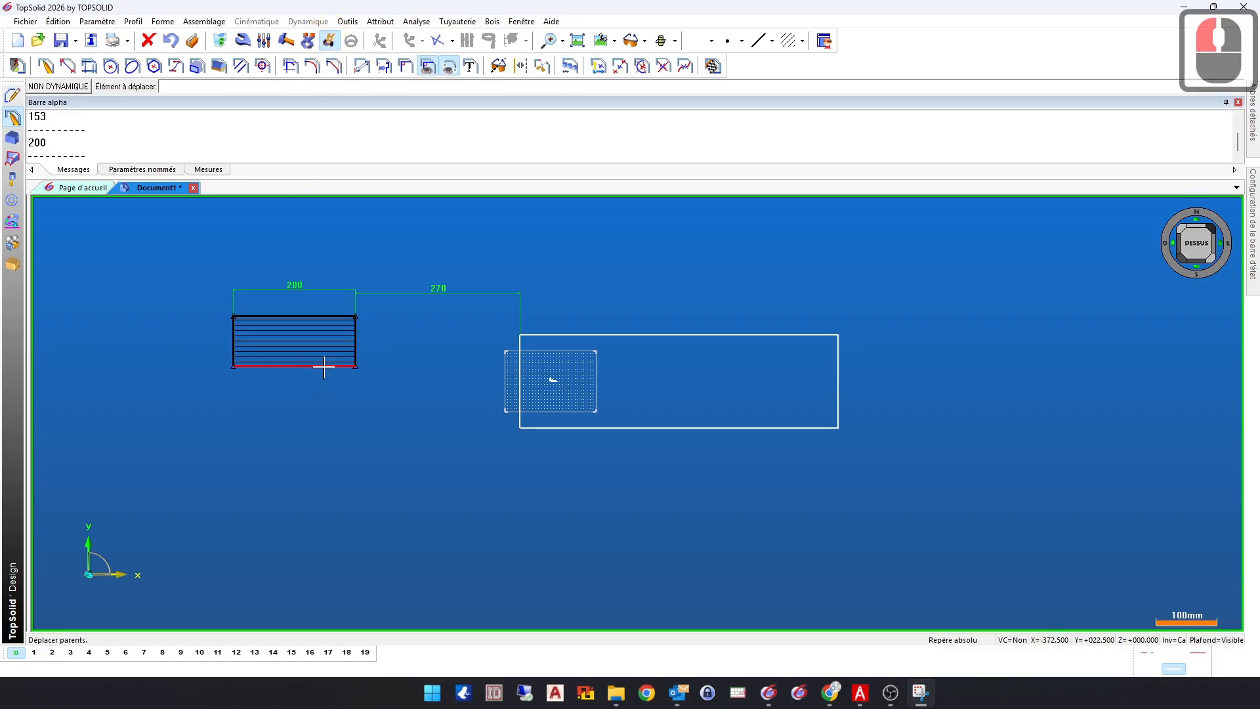
click(326, 464)
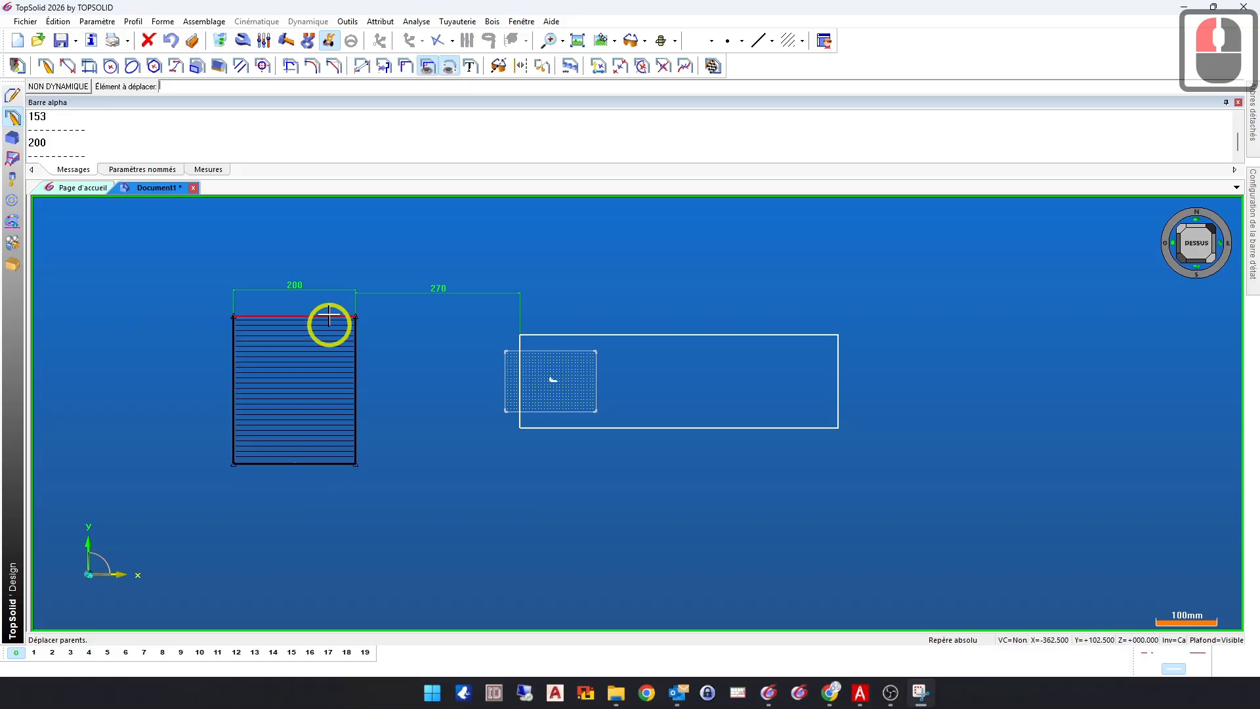
click(327, 317)
click(329, 237)
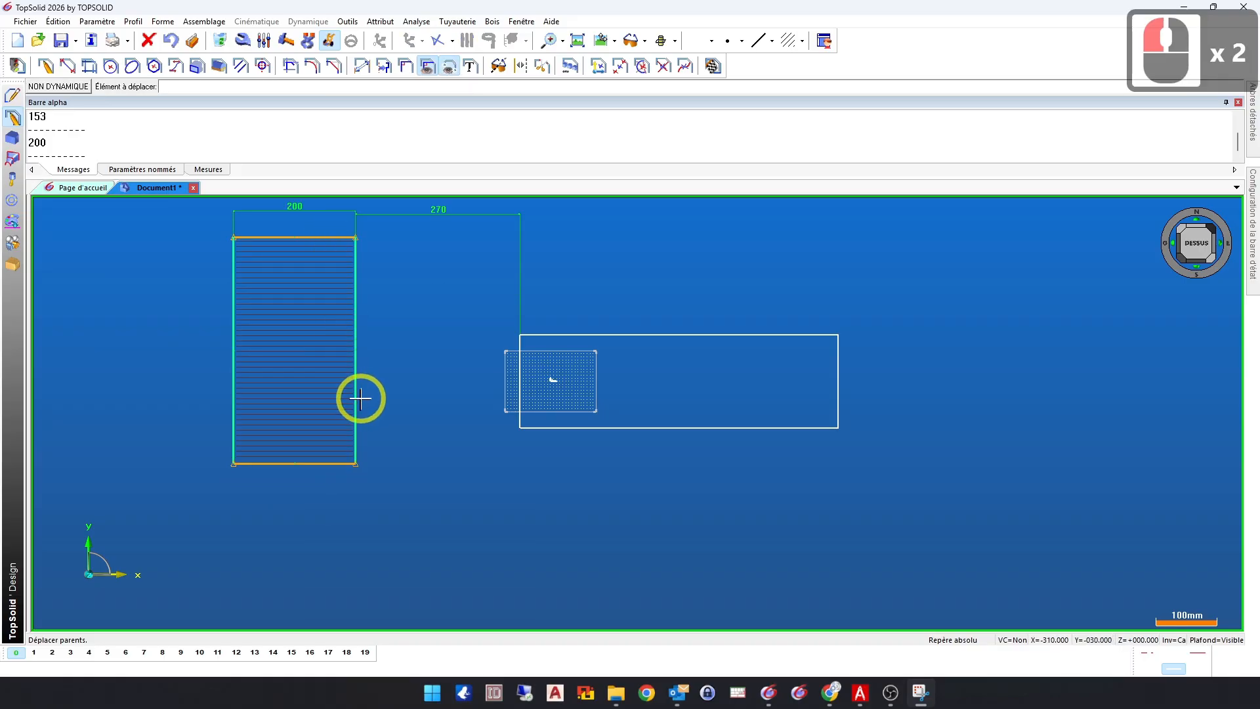
Step: Try to move the new rectangle's right and left vertical edges sideways with the Déplacer parents command
scroll(587, 369, down, 3)
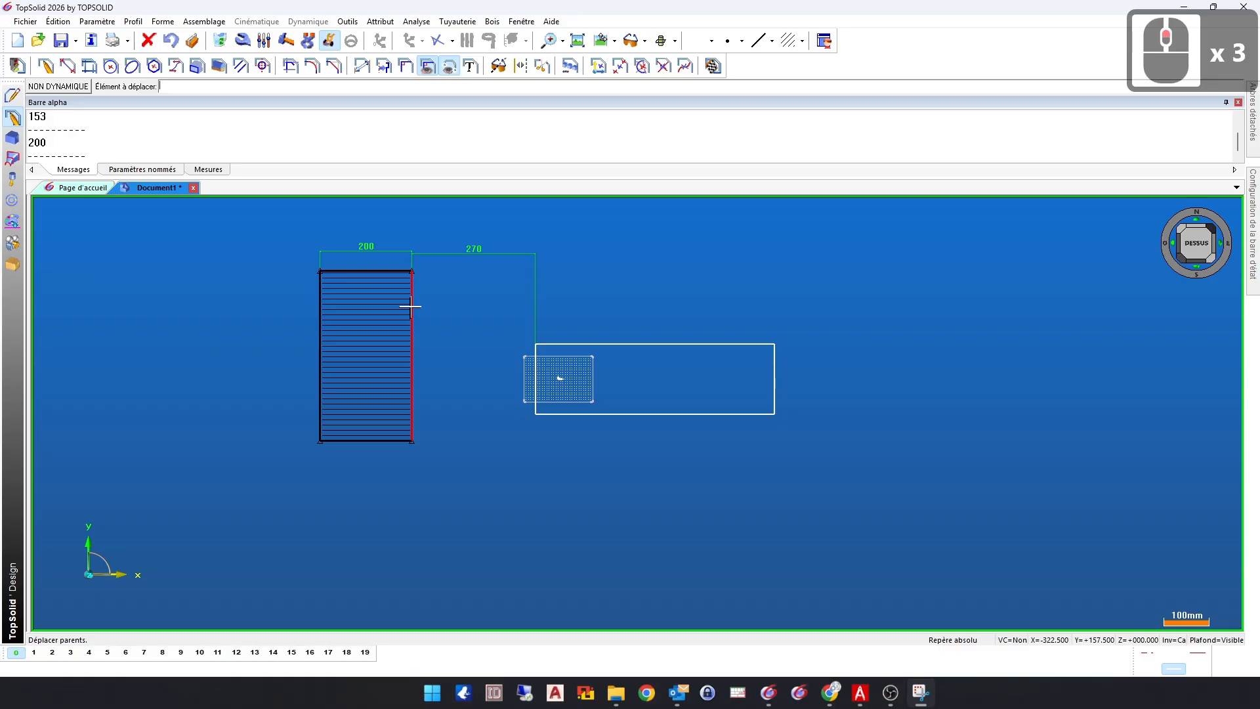
click(410, 306)
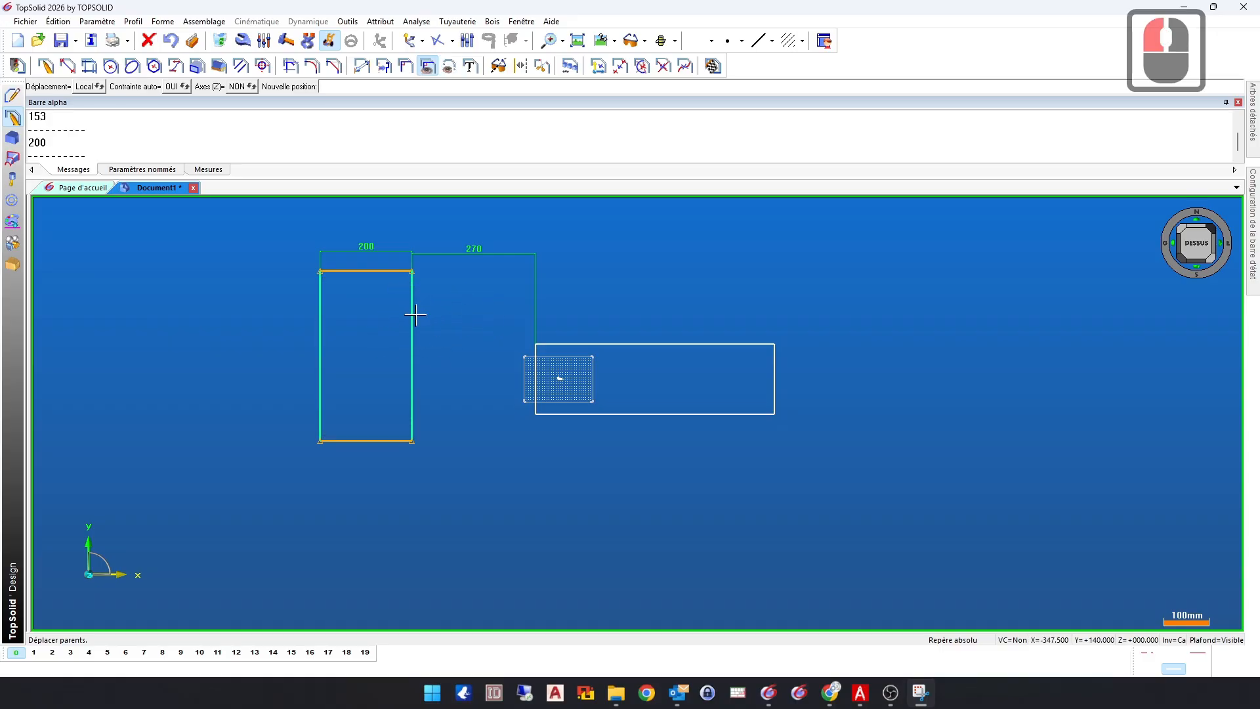
click(325, 331)
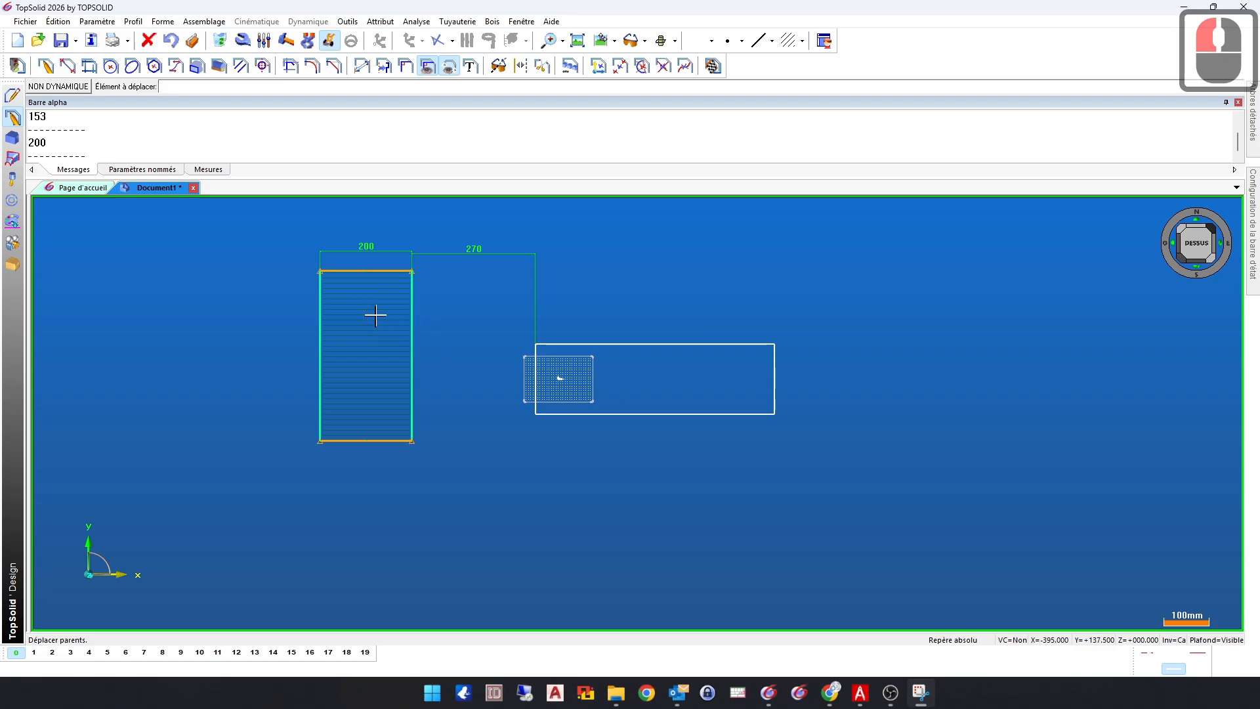
click(319, 307)
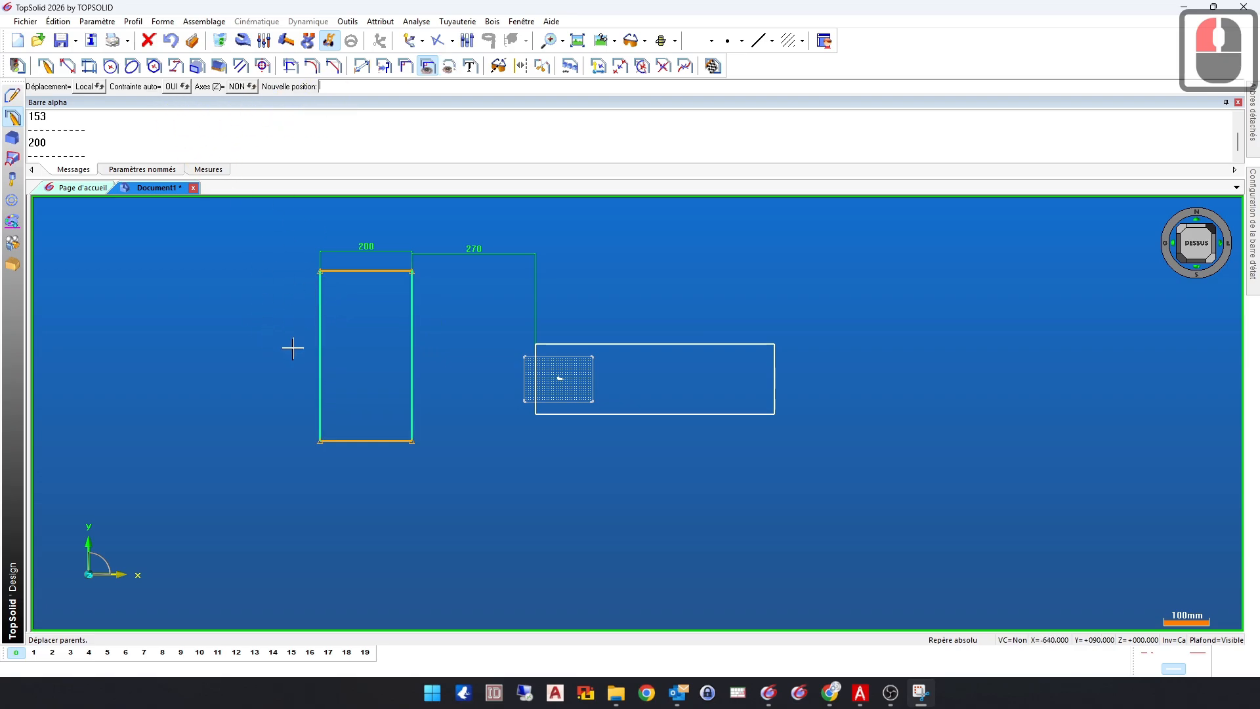
click(240, 340)
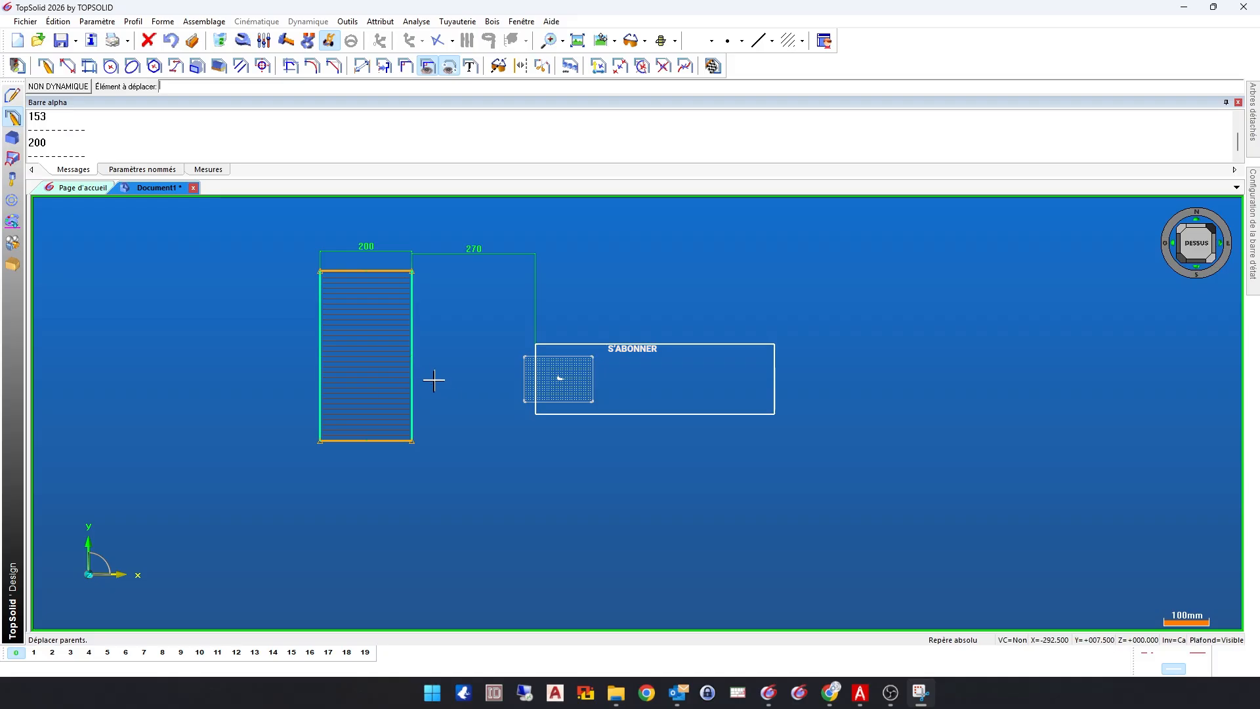
Step: Dimension the new rectangle's left vertical edge and set its length to 300 mm
click(362, 66)
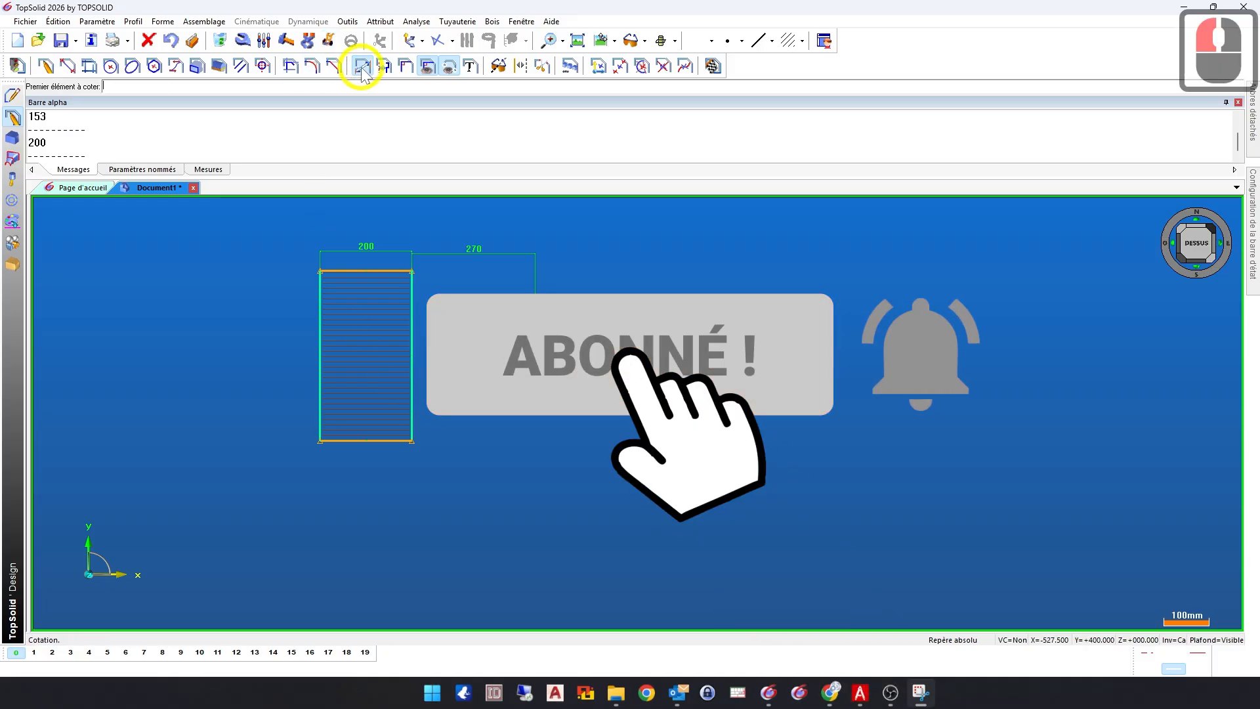
click(320, 321)
click(284, 324)
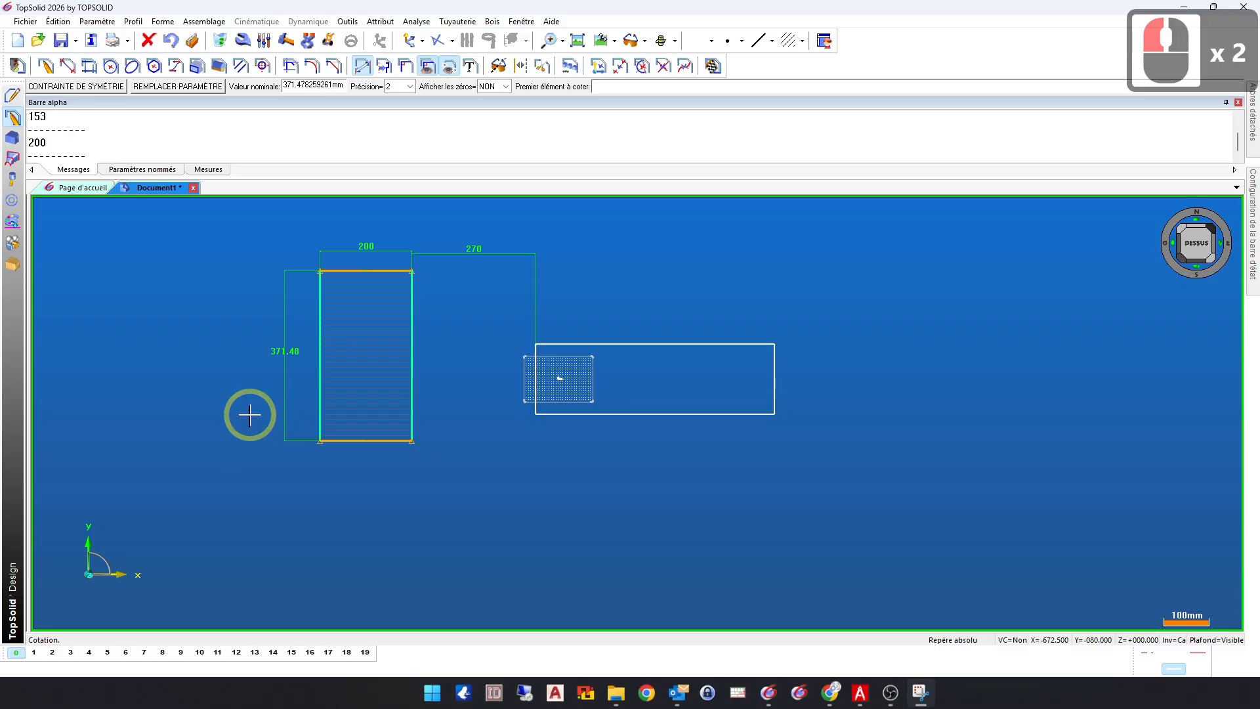
text(300)
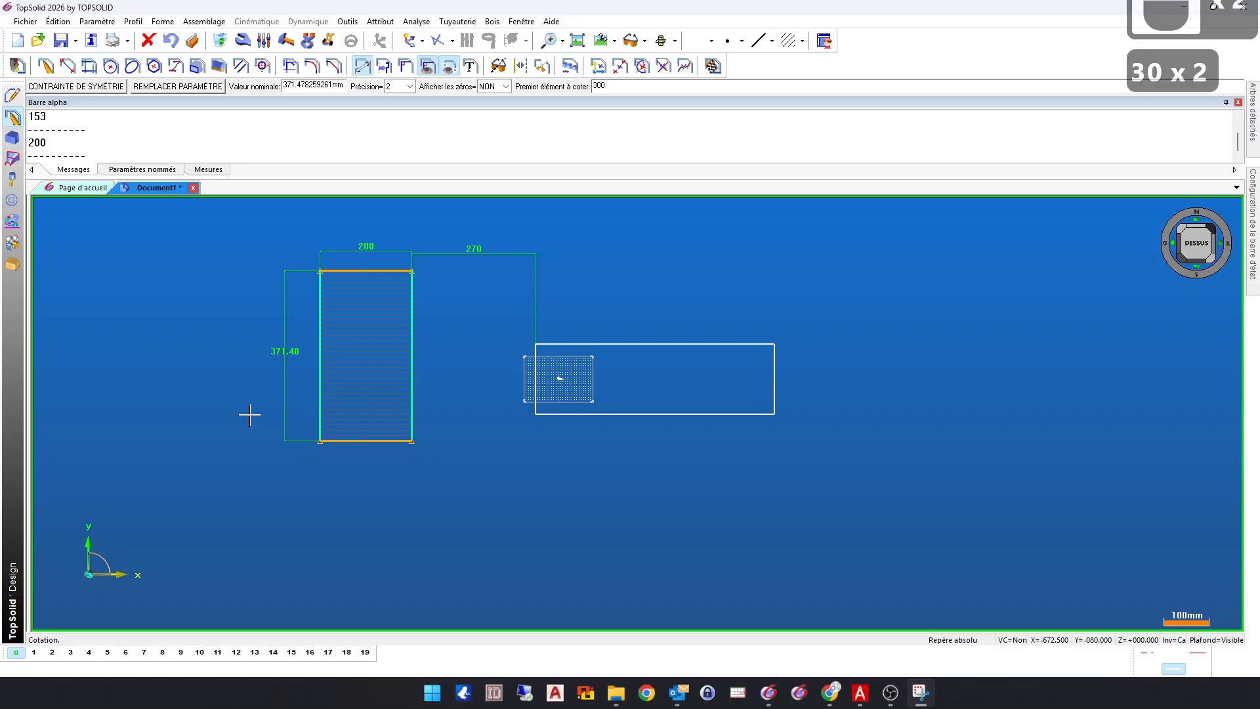
key(Return)
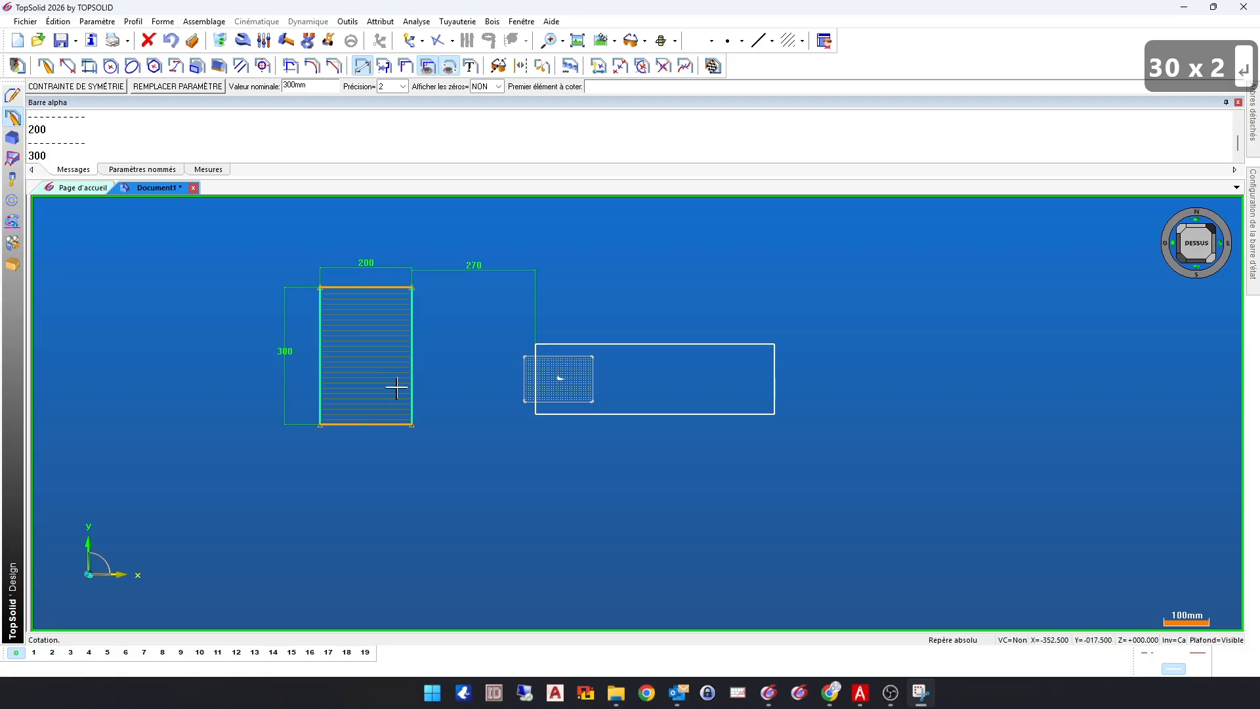
Step: Shift the whole 200 mm wide rectangle downward by its upper edge with the Déplacer parents command
click(329, 40)
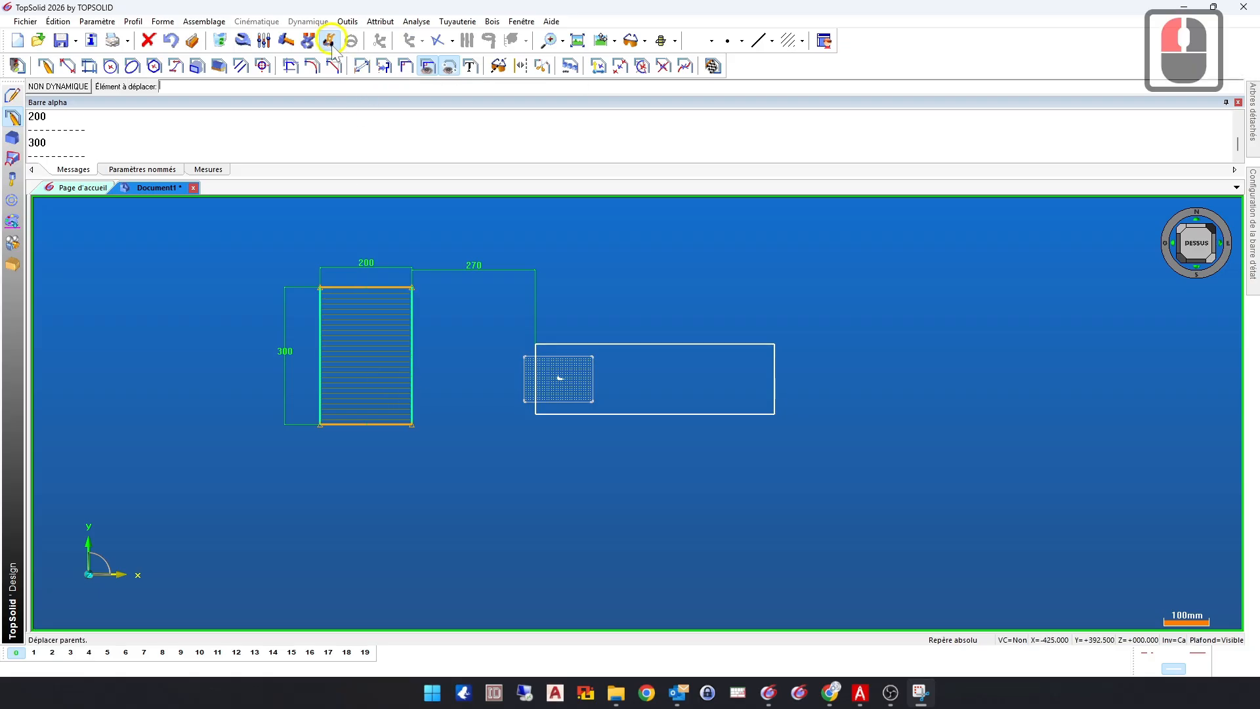
click(388, 287)
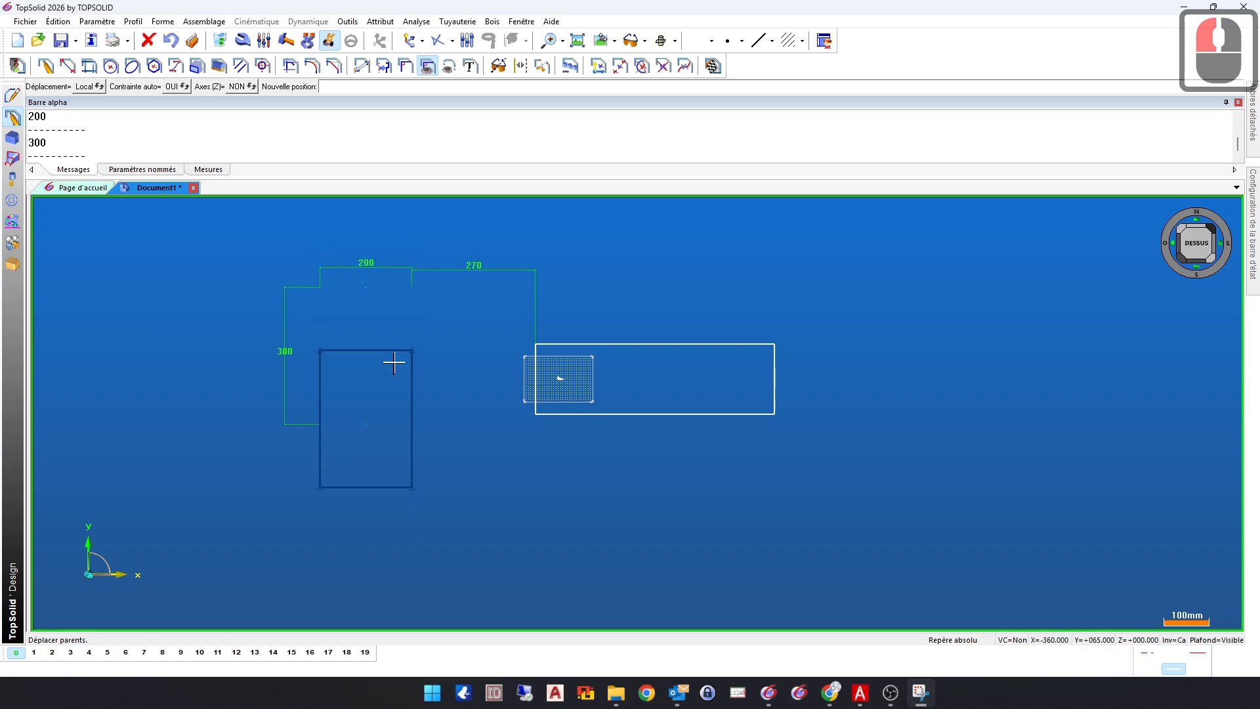
click(393, 331)
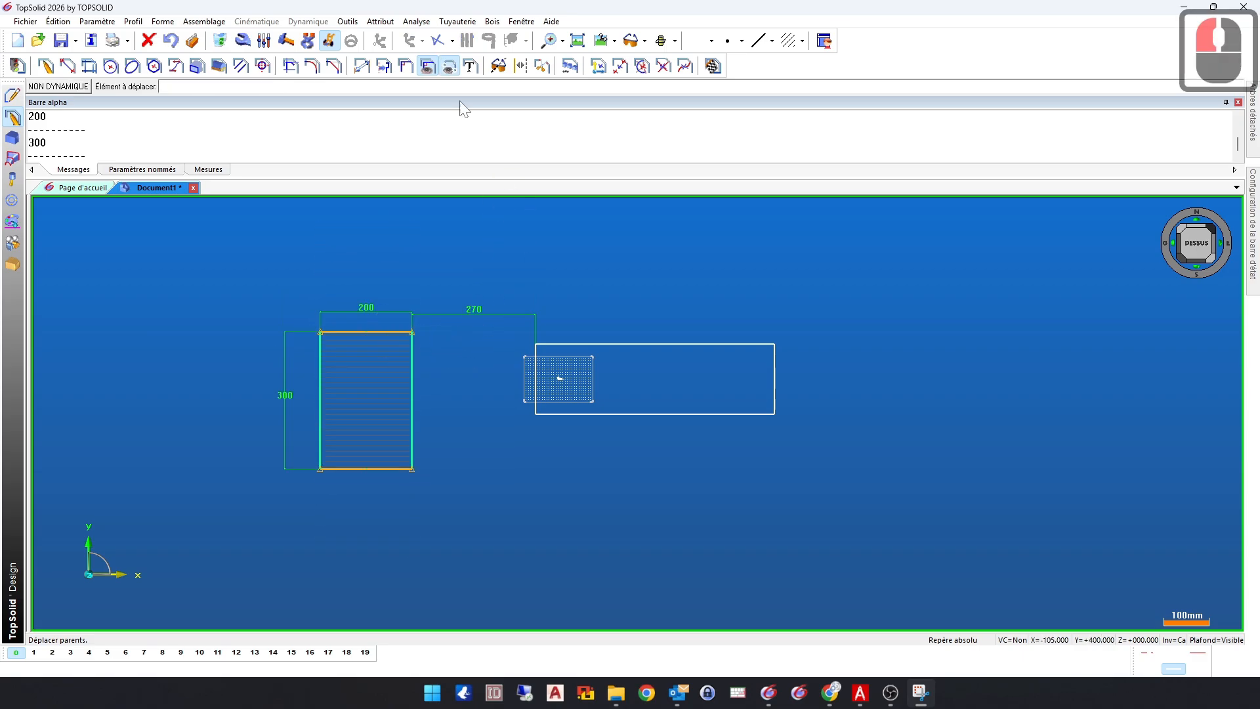
Step: Apply an ALIGNEMENT constraint between the new rectangle's upper edge and the existing rectangle's upper edge
click(407, 68)
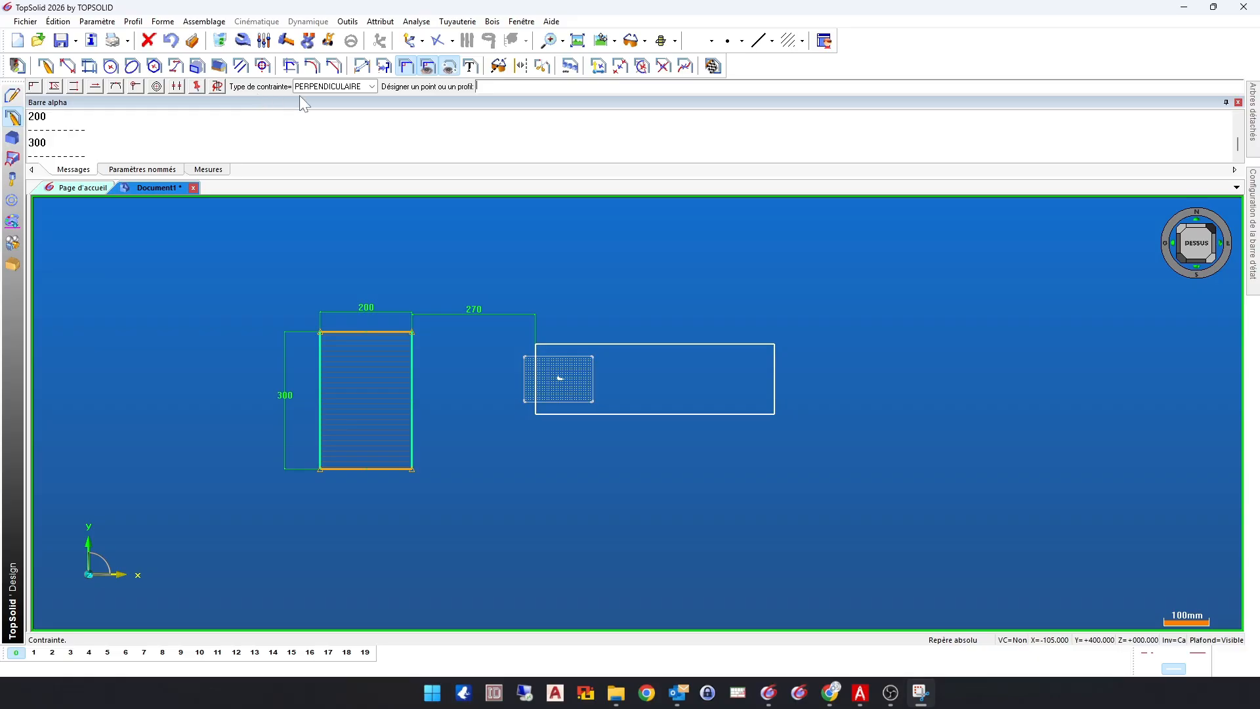
click(366, 87)
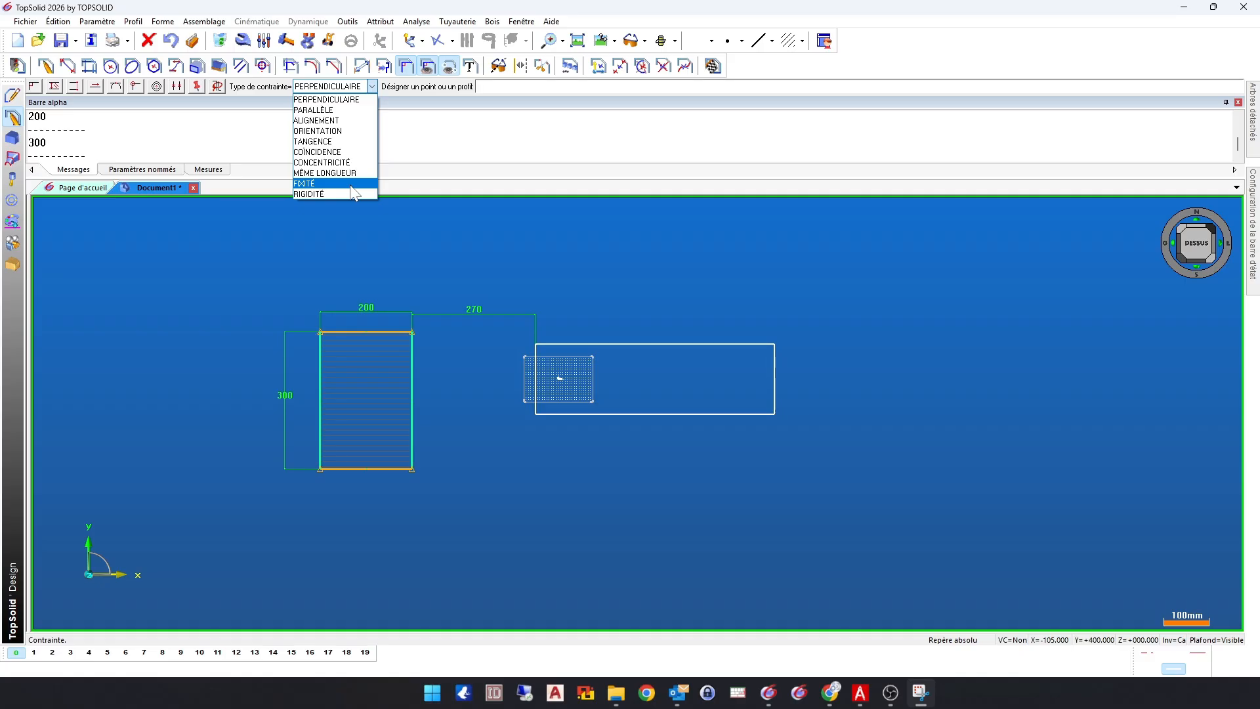
click(339, 122)
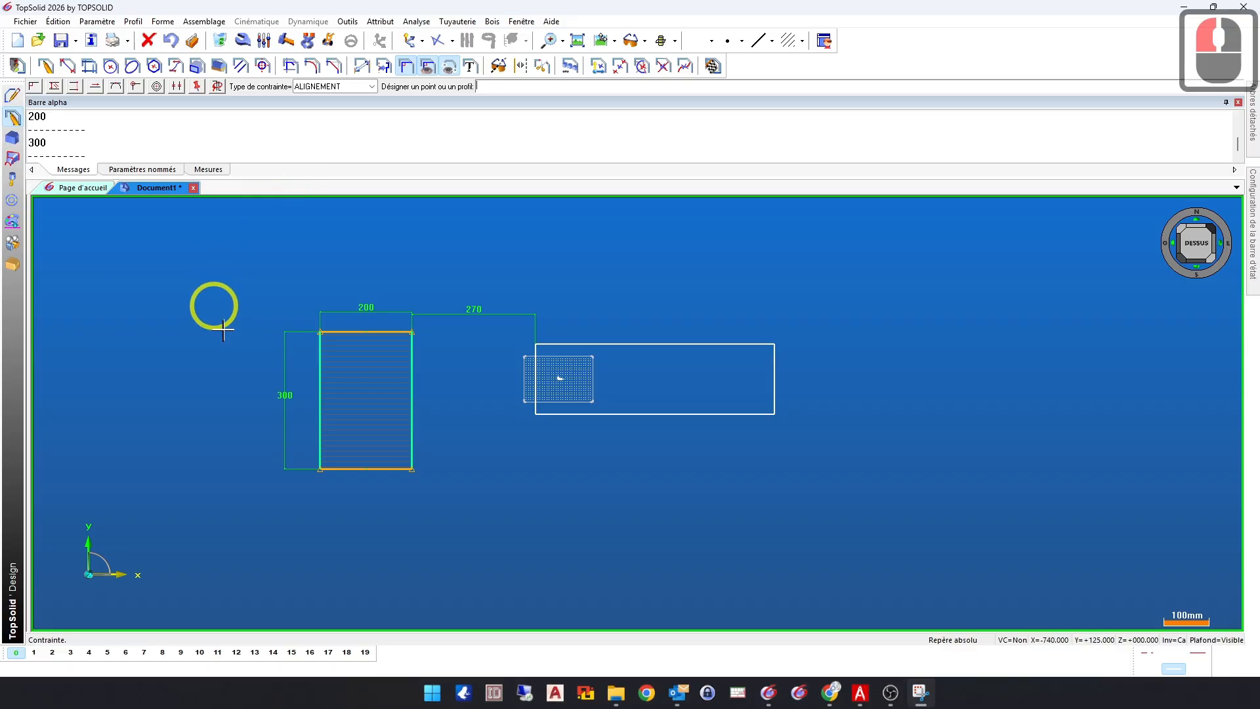
click(406, 336)
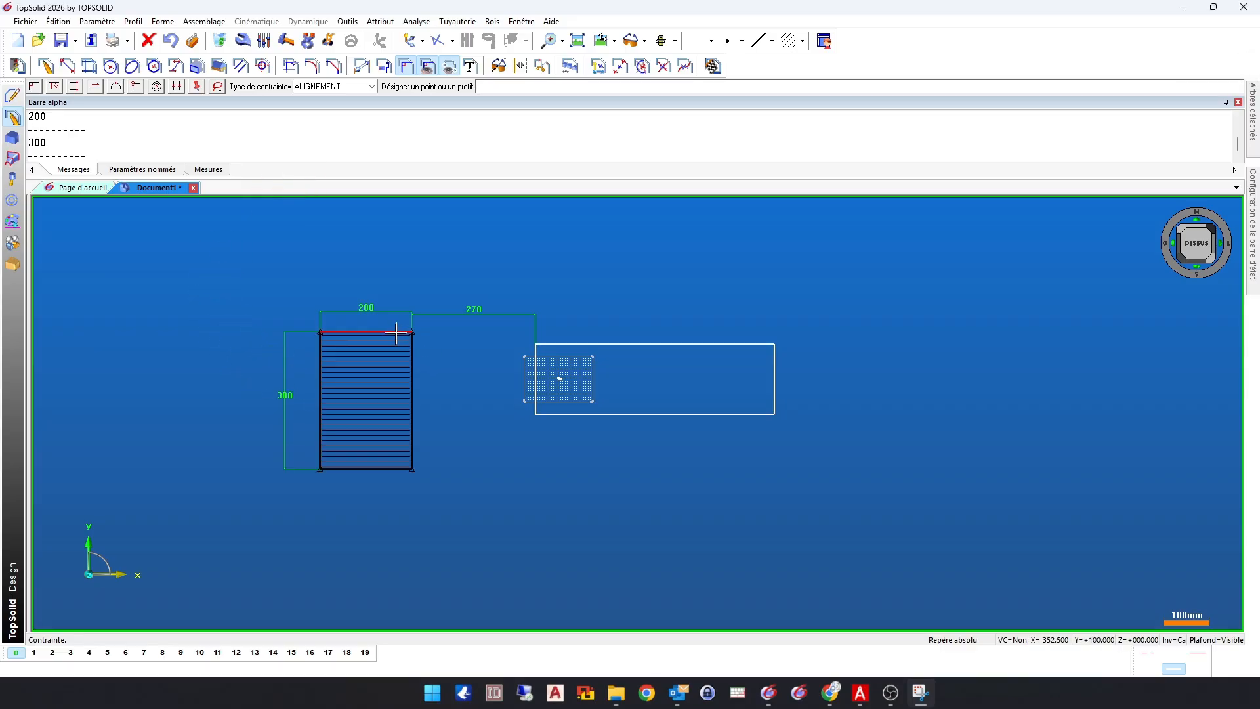
click(561, 343)
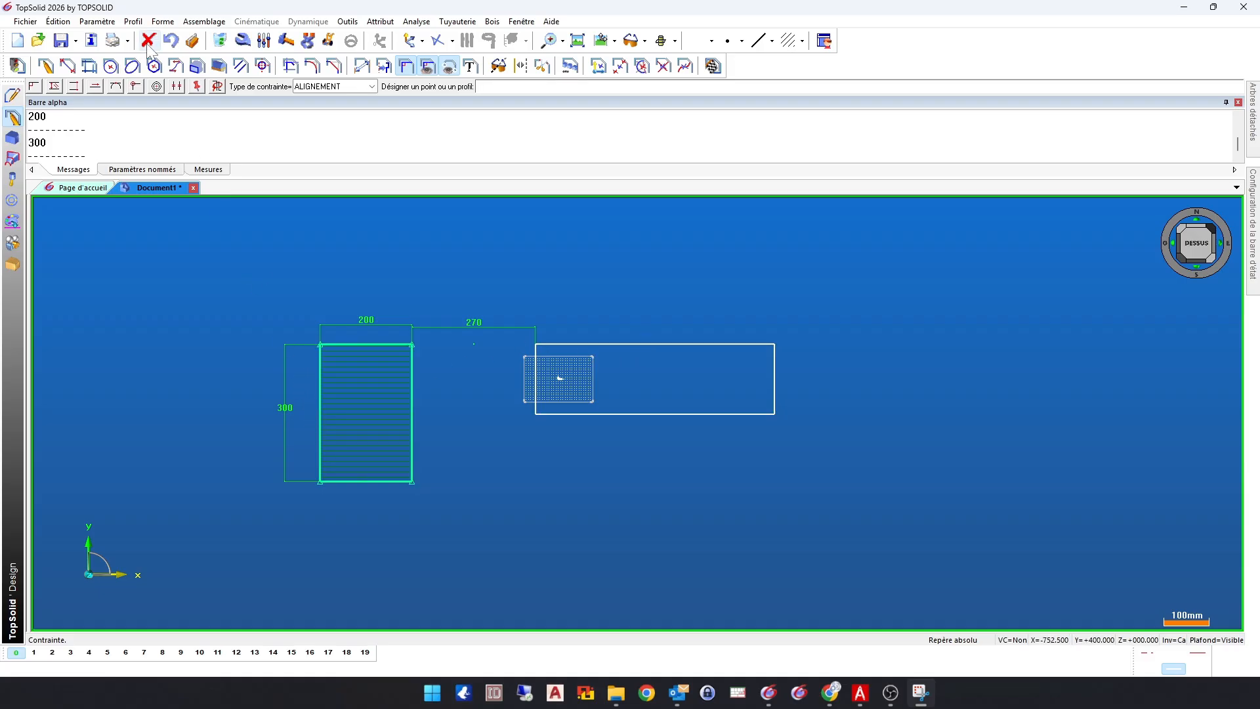
Step: Delete the 270 mm dimension between the two rectangles and shift the 200 x 300 mm rectangle slightly sideways with the Déplacer parents command
click(216, 72)
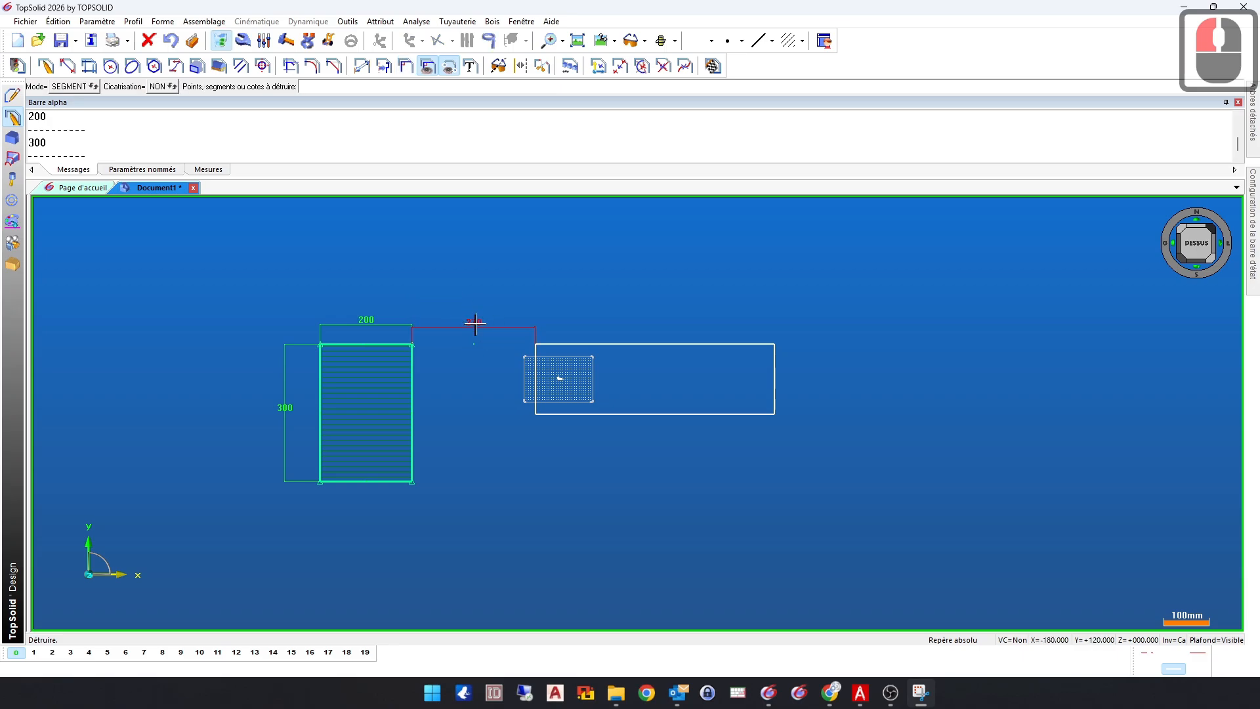
click(474, 323)
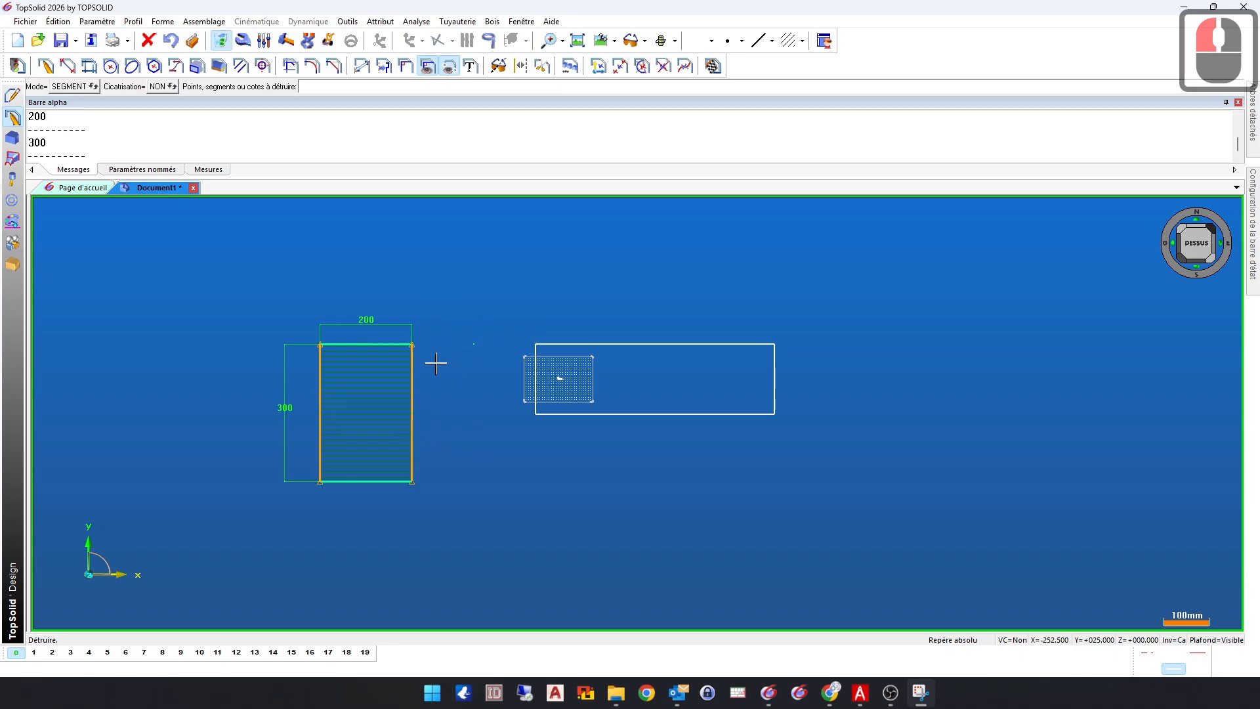
click(328, 41)
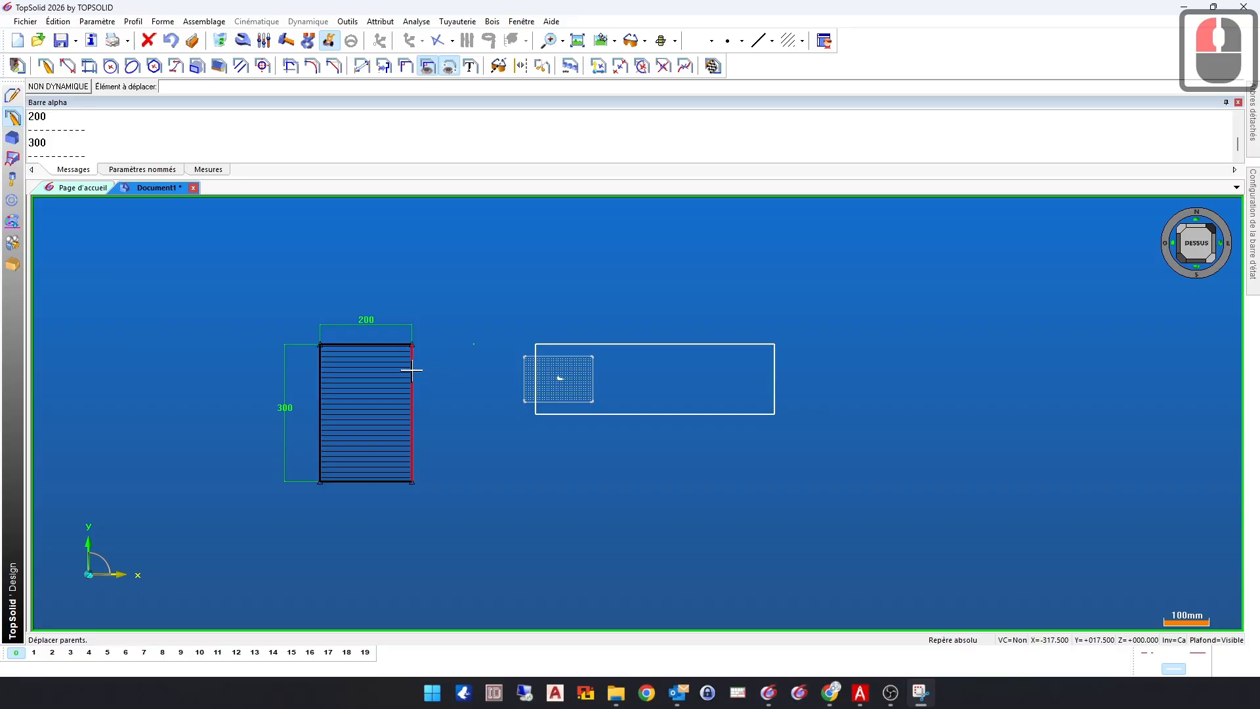
click(409, 370)
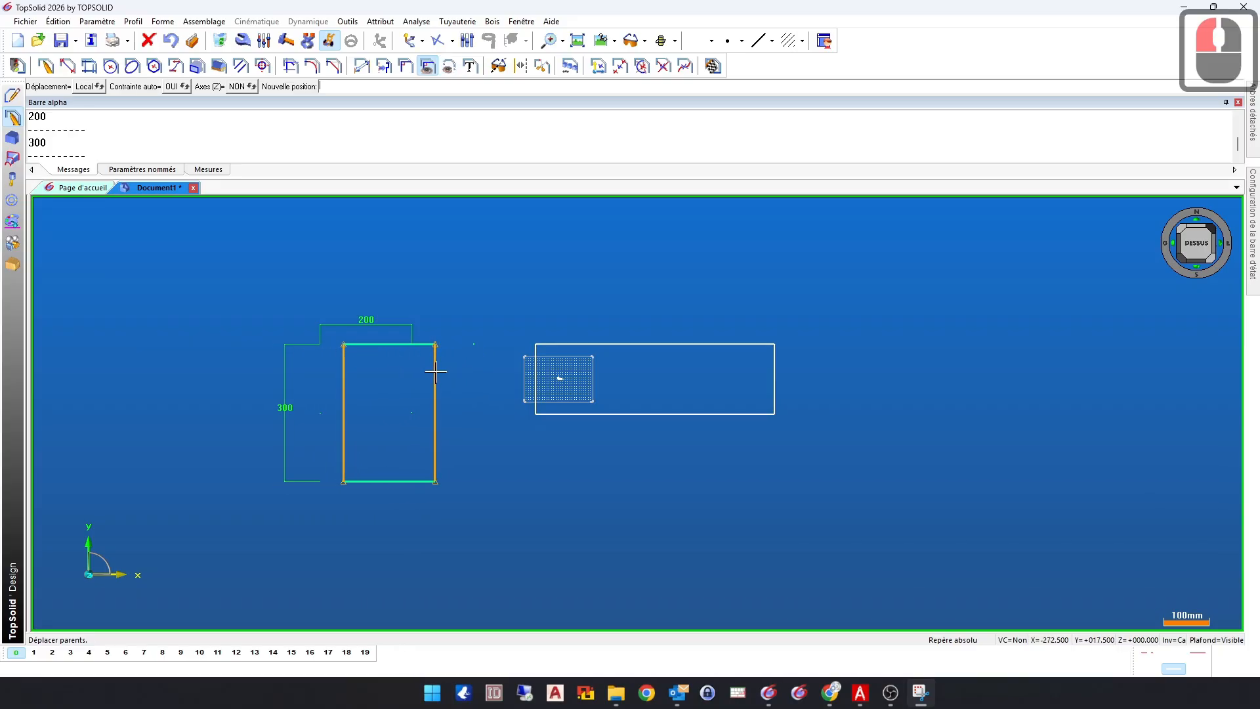
click(411, 381)
click(448, 145)
Step: Apply an ALIGNEMENT constraint between the new rectangle's right vertical edge and the existing rectangle's left edge, and end the sketch
click(406, 65)
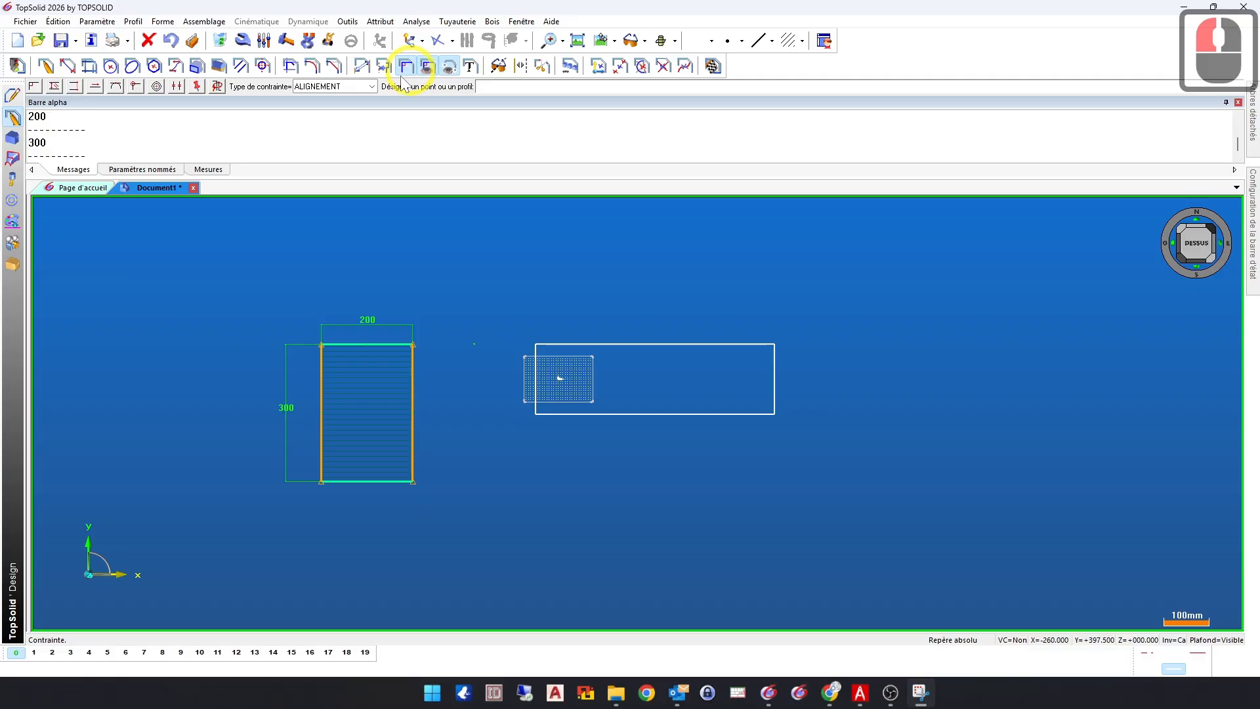
click(412, 371)
click(536, 349)
click(369, 546)
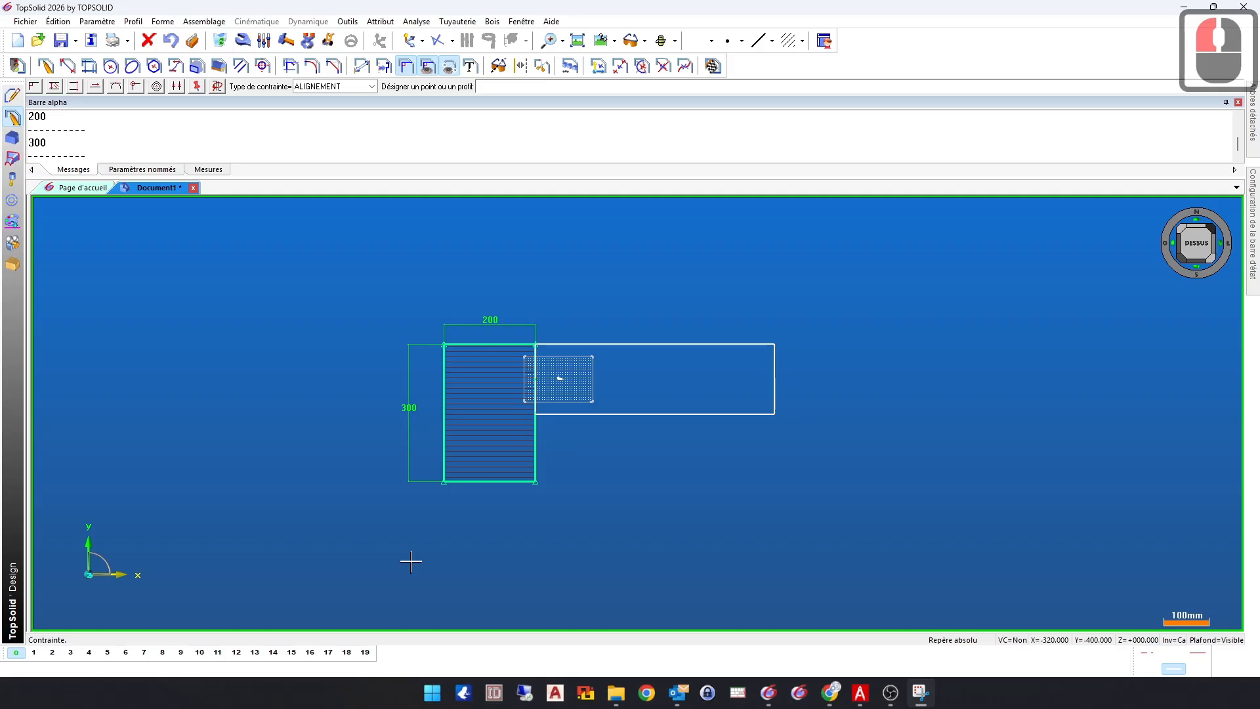
click(714, 65)
scroll(367, 334, down, 4)
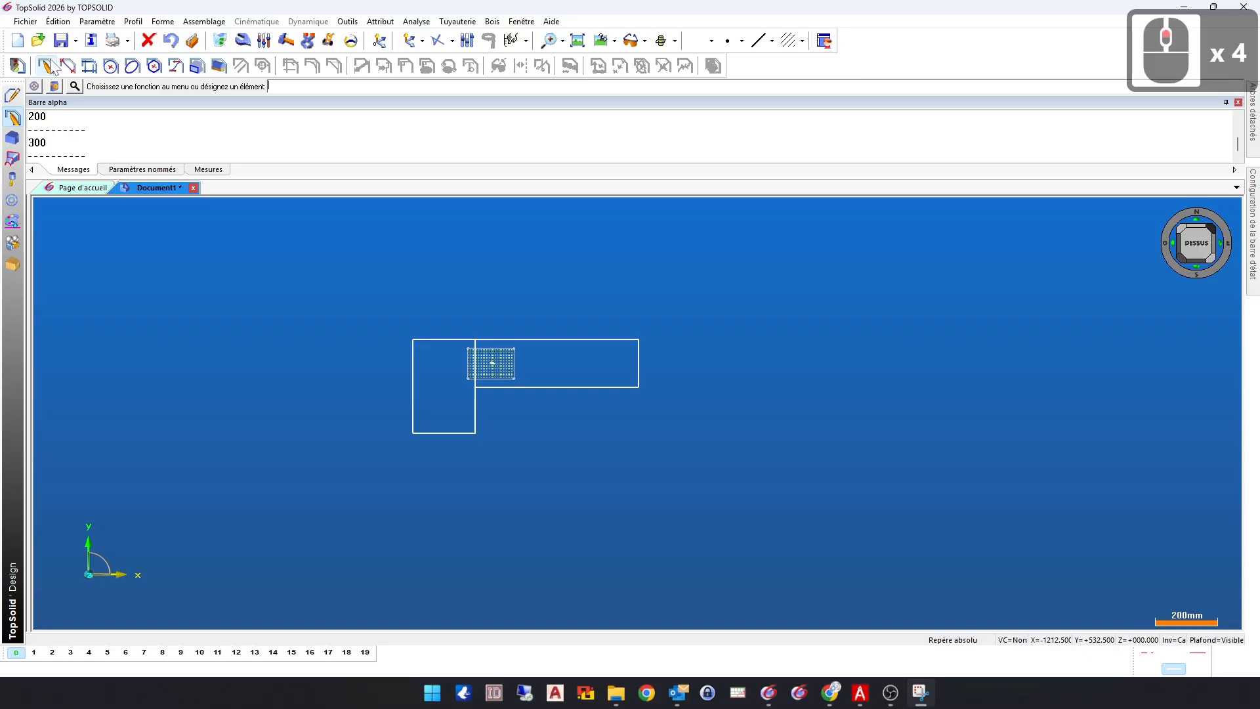
Step: Start a new sketch and draw a closed, irregular five-sided contour to the right of the two rectangles
click(18, 66)
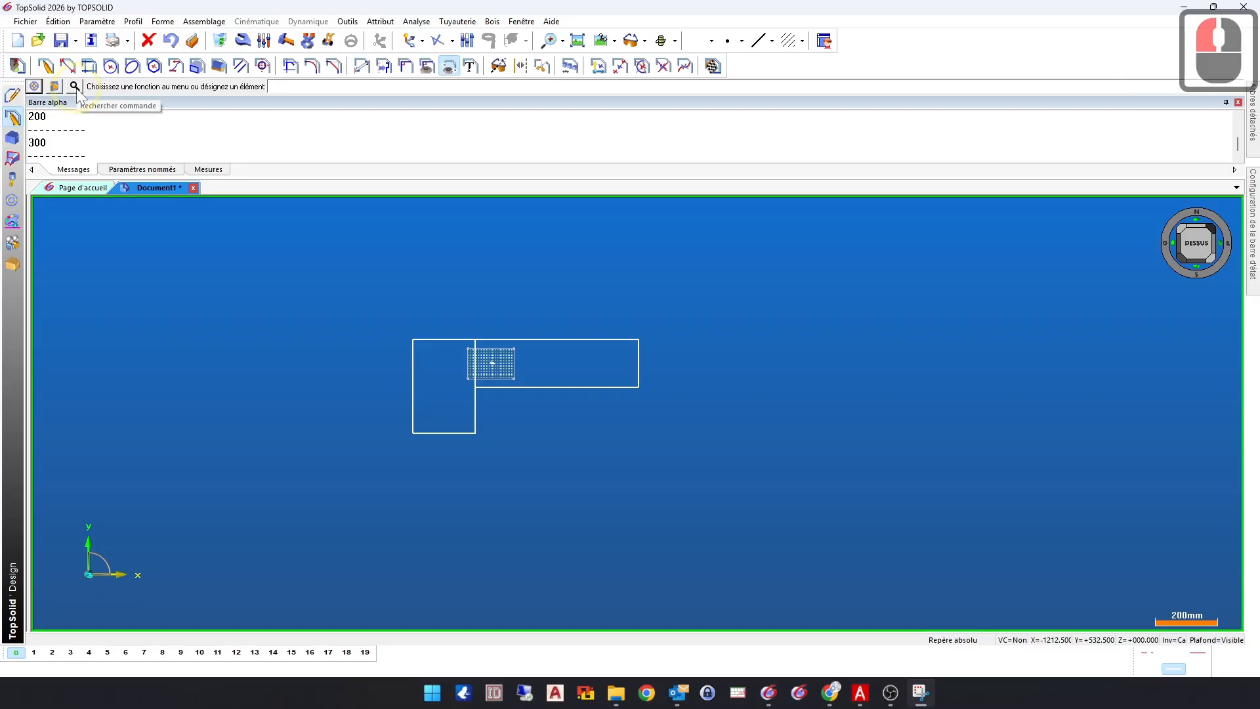
click(45, 66)
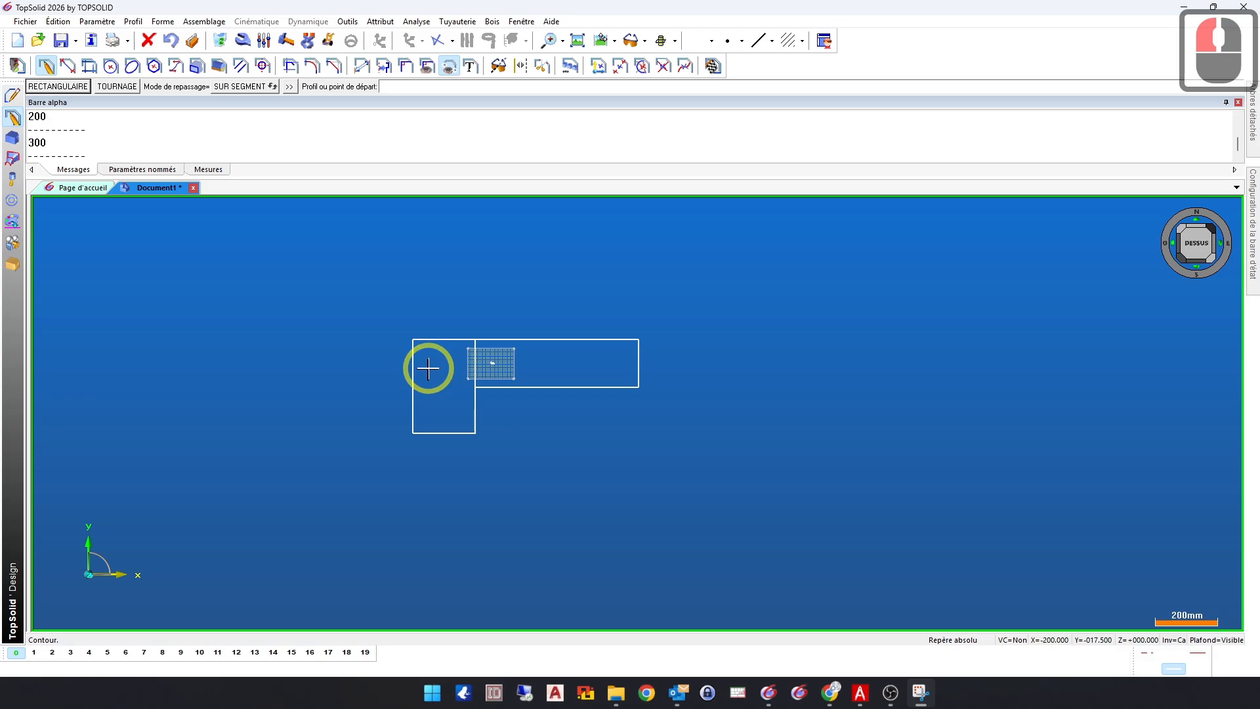
click(679, 435)
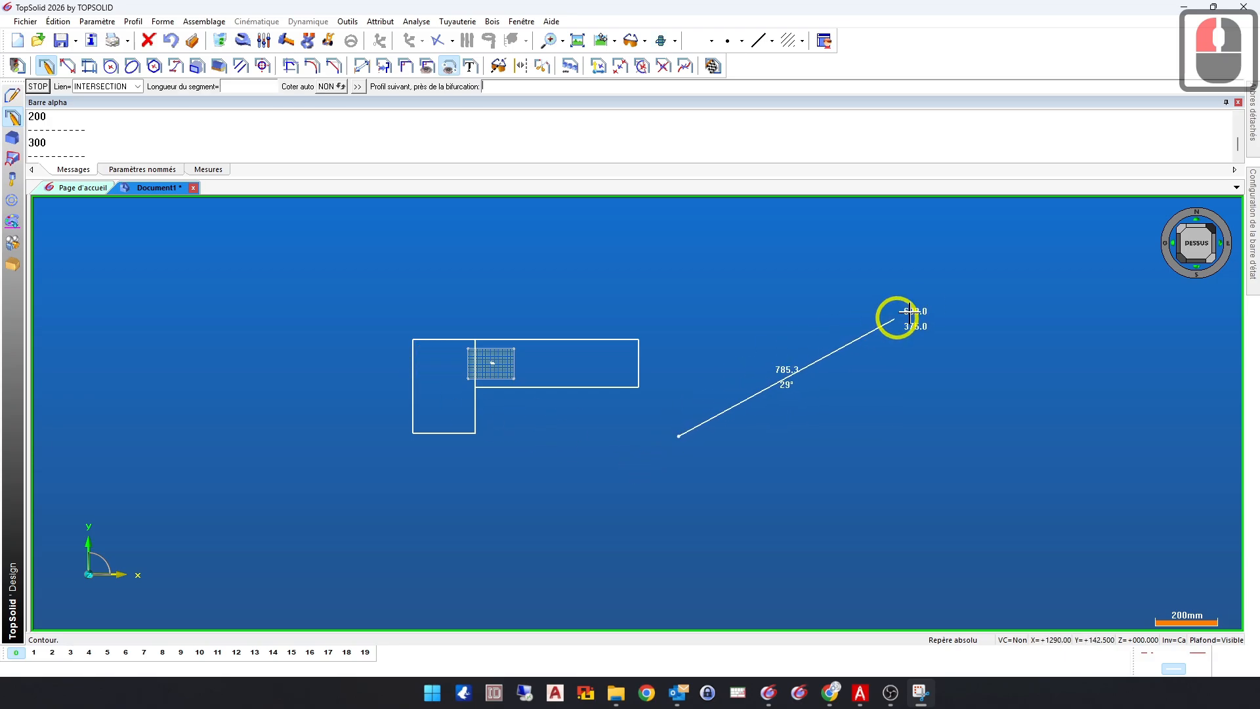
click(873, 320)
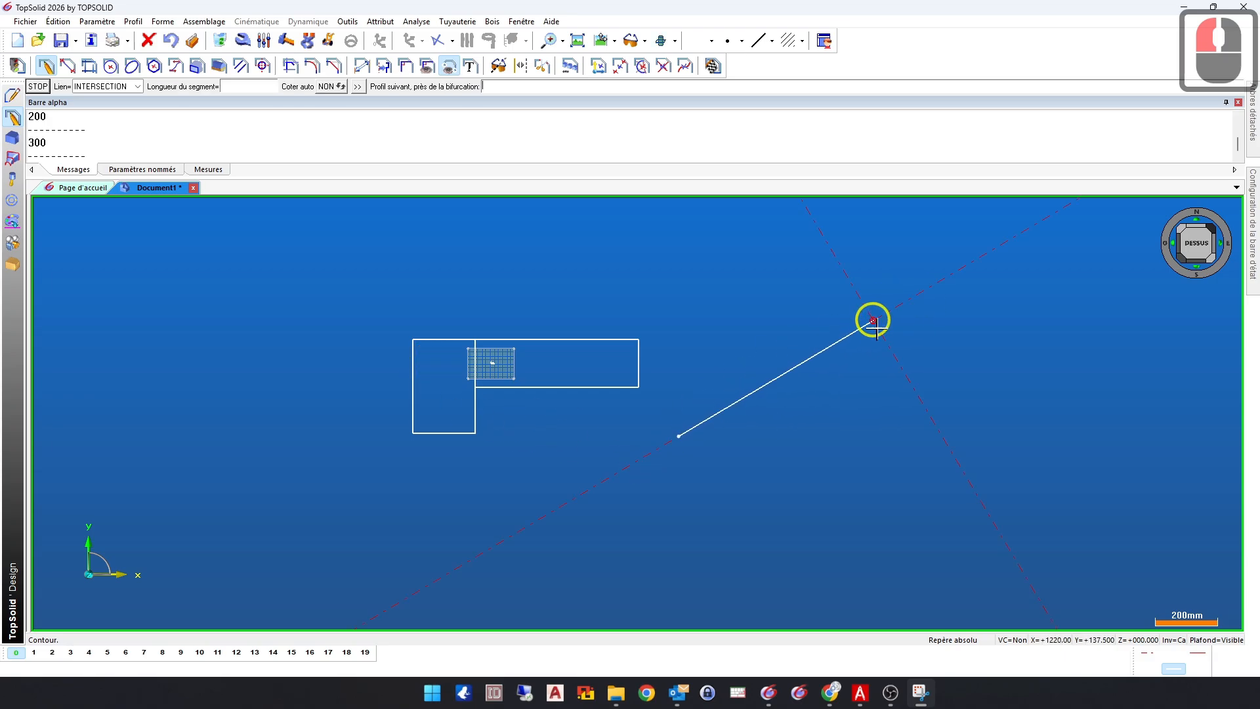
click(985, 374)
double_click(896, 499)
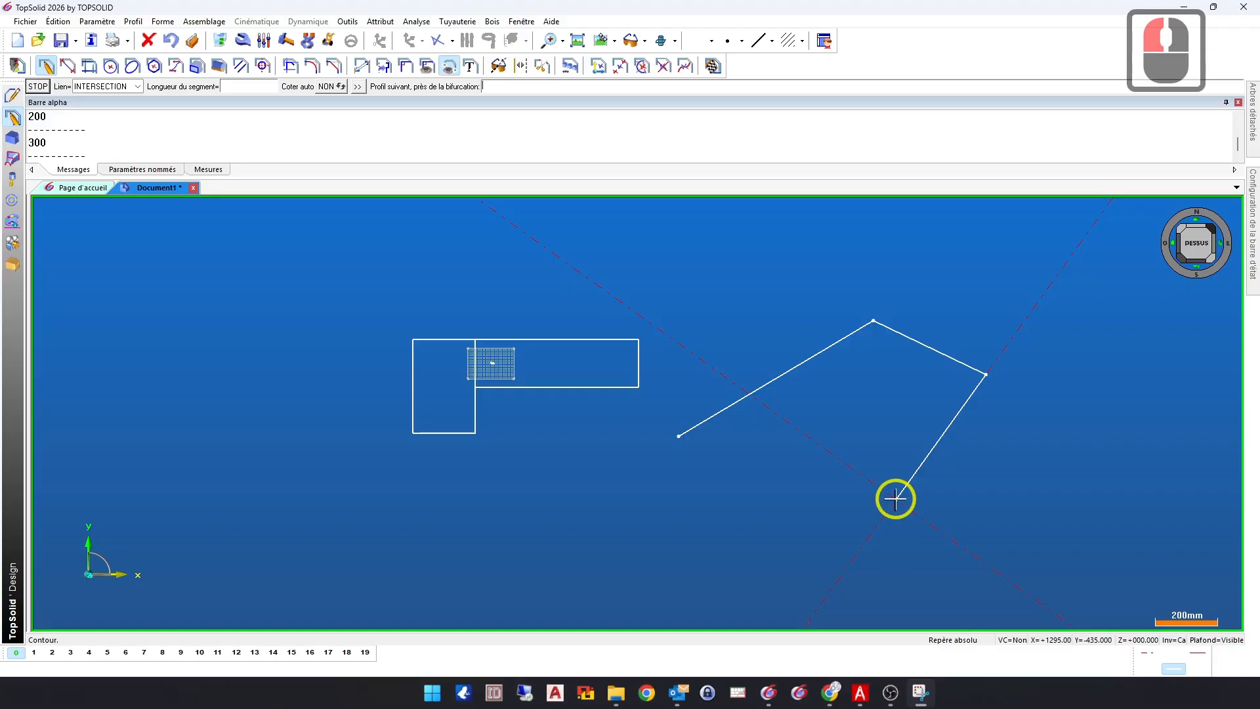
click(753, 528)
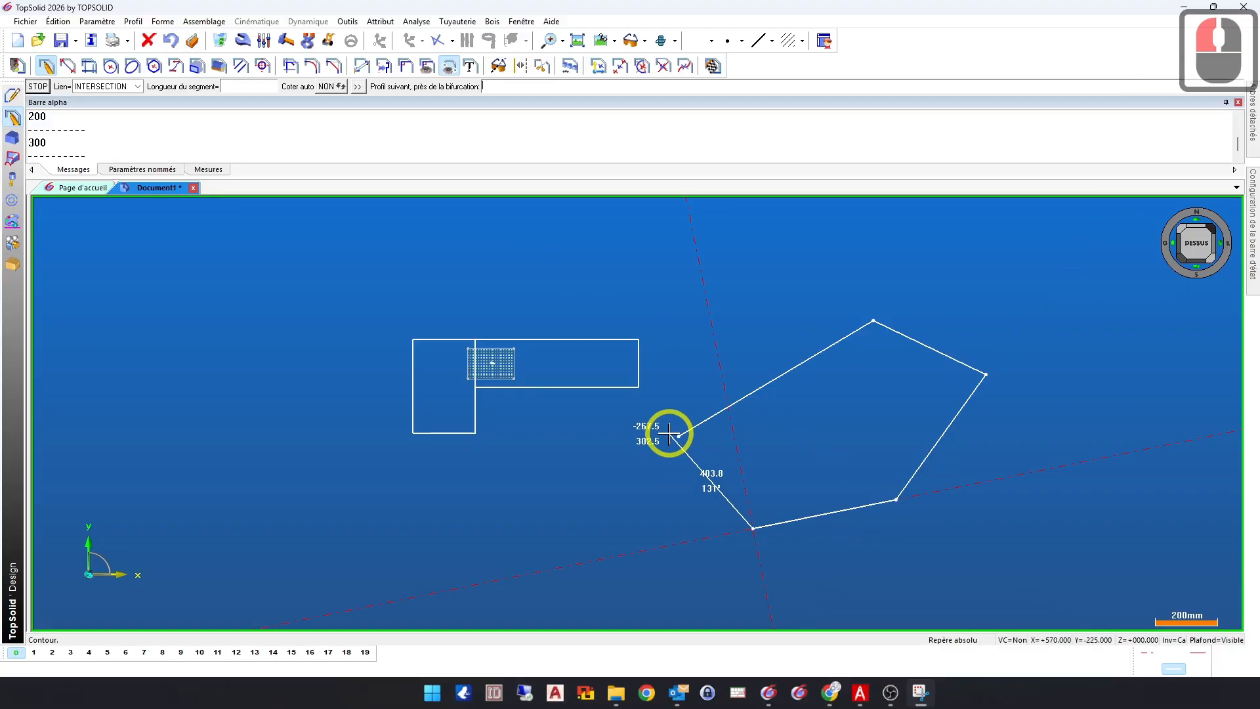
click(679, 436)
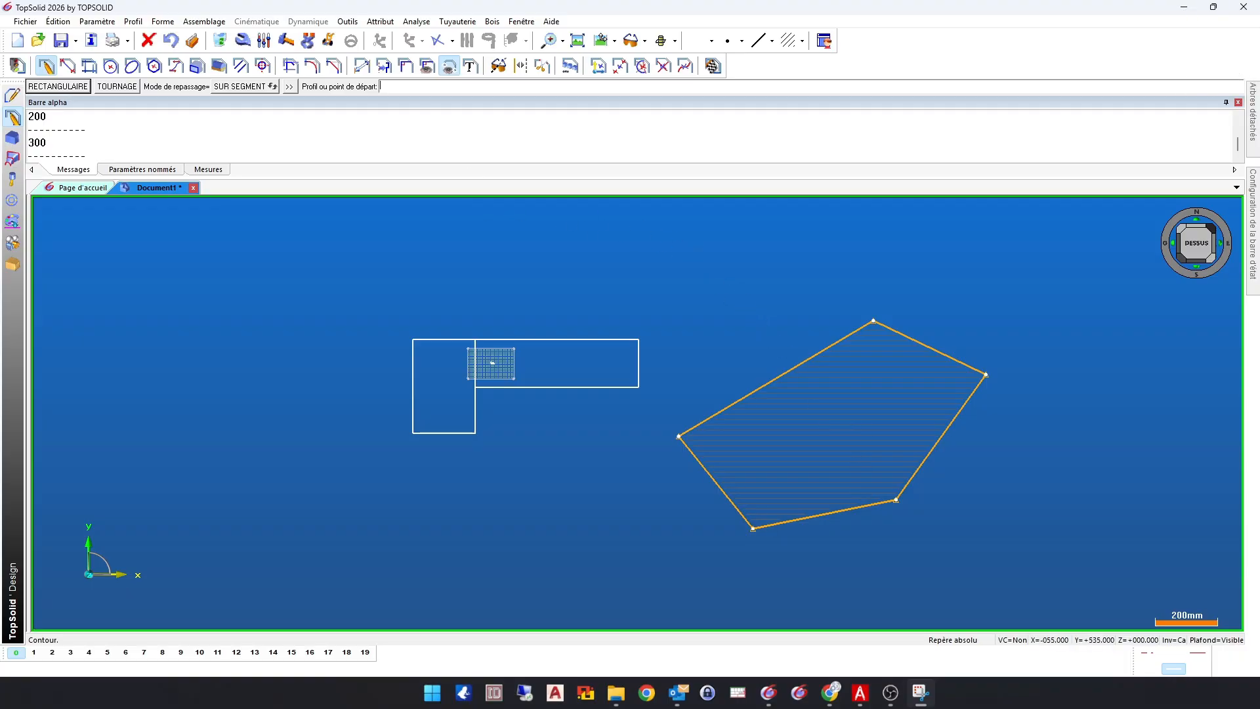
Step: Apply a PERPENDICULAIRE constraint between the two edges meeting at the five-sided contour's leftmost corner and inspect that corner
click(406, 65)
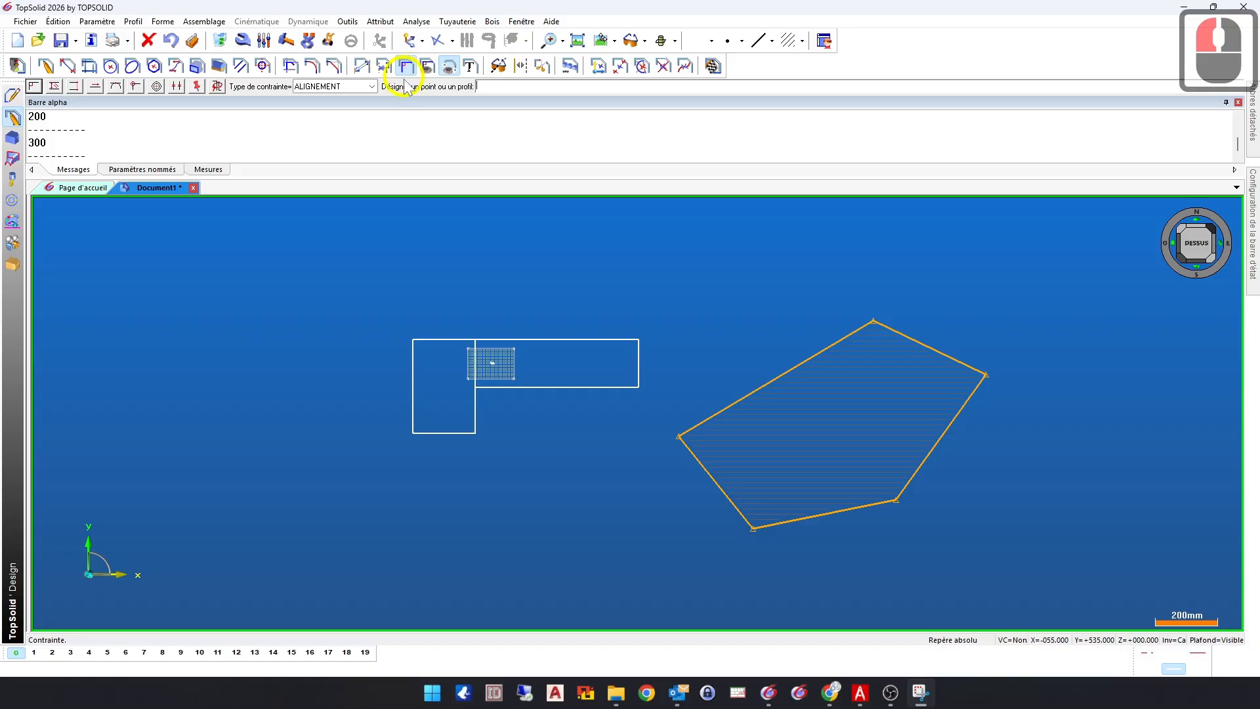
click(355, 88)
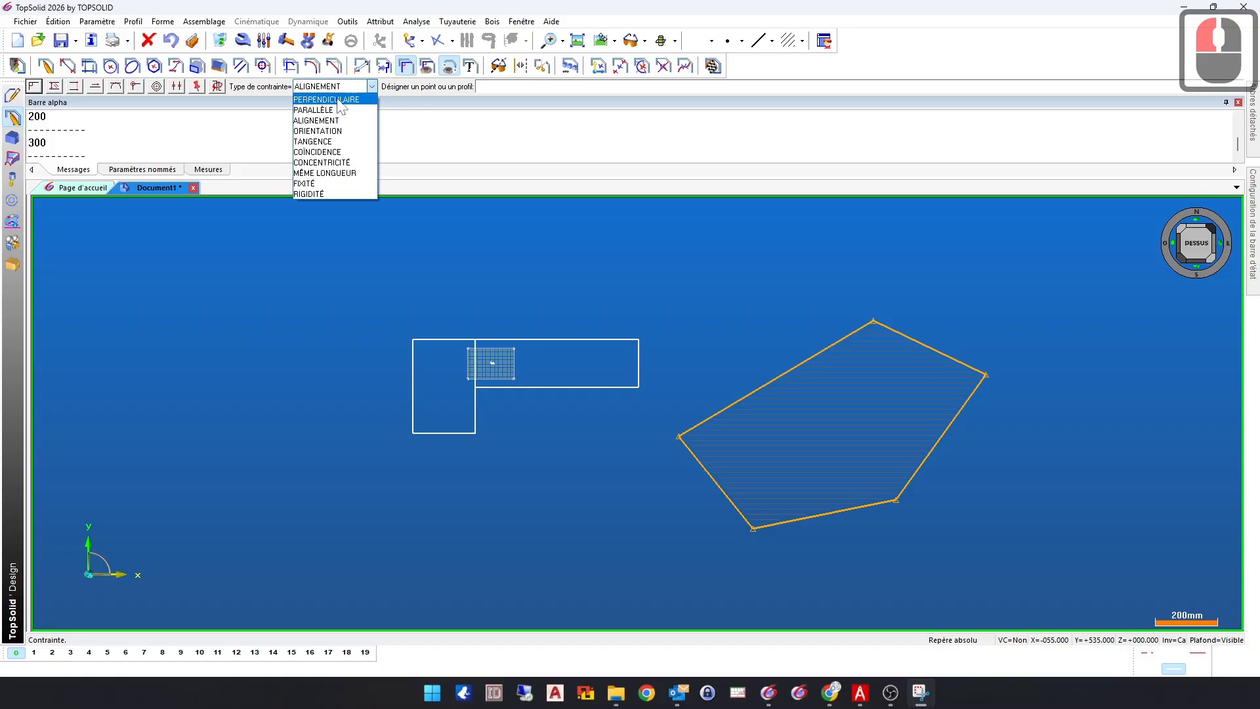
click(333, 100)
click(689, 450)
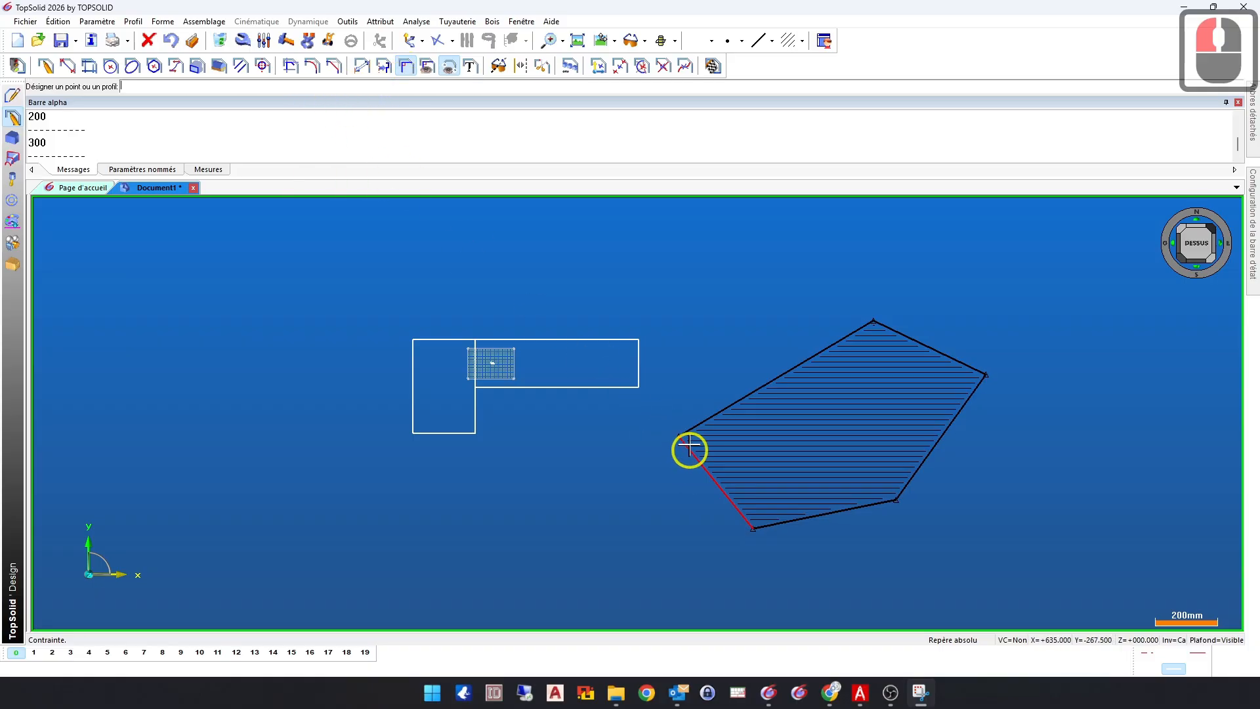
click(694, 425)
scroll(680, 436, up, 20)
scroll(676, 438, up, 5)
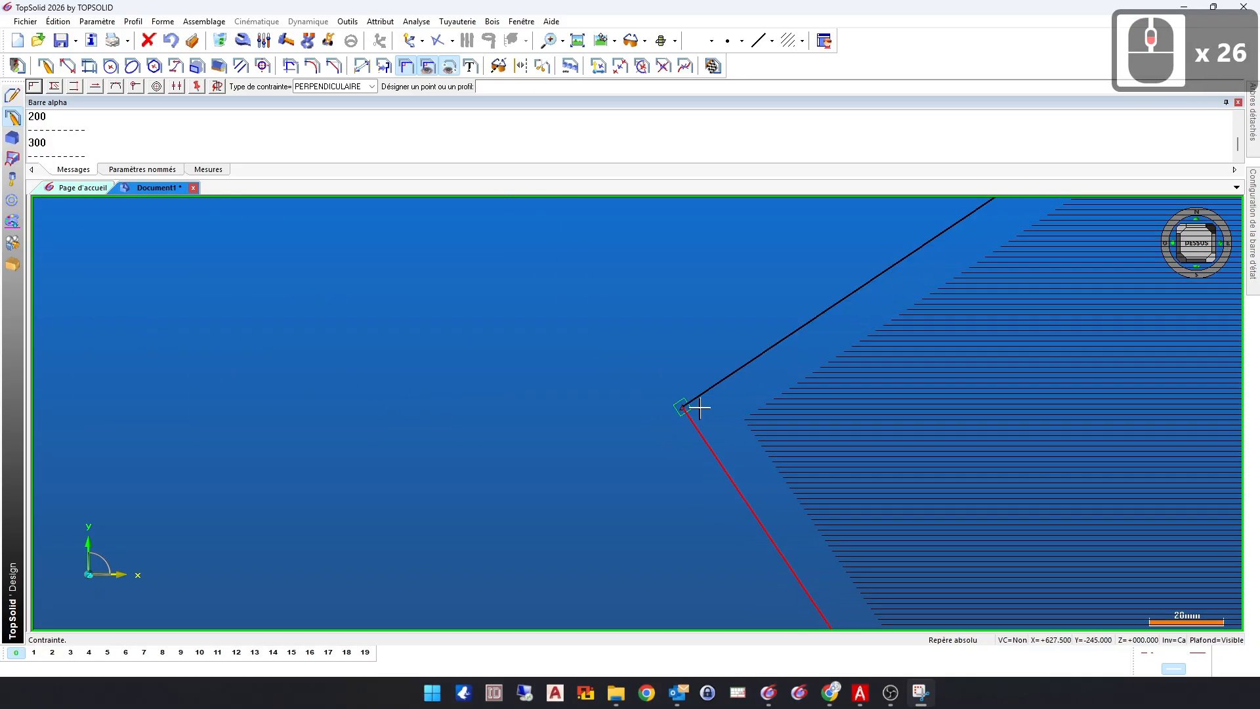
scroll(592, 384, down, 20)
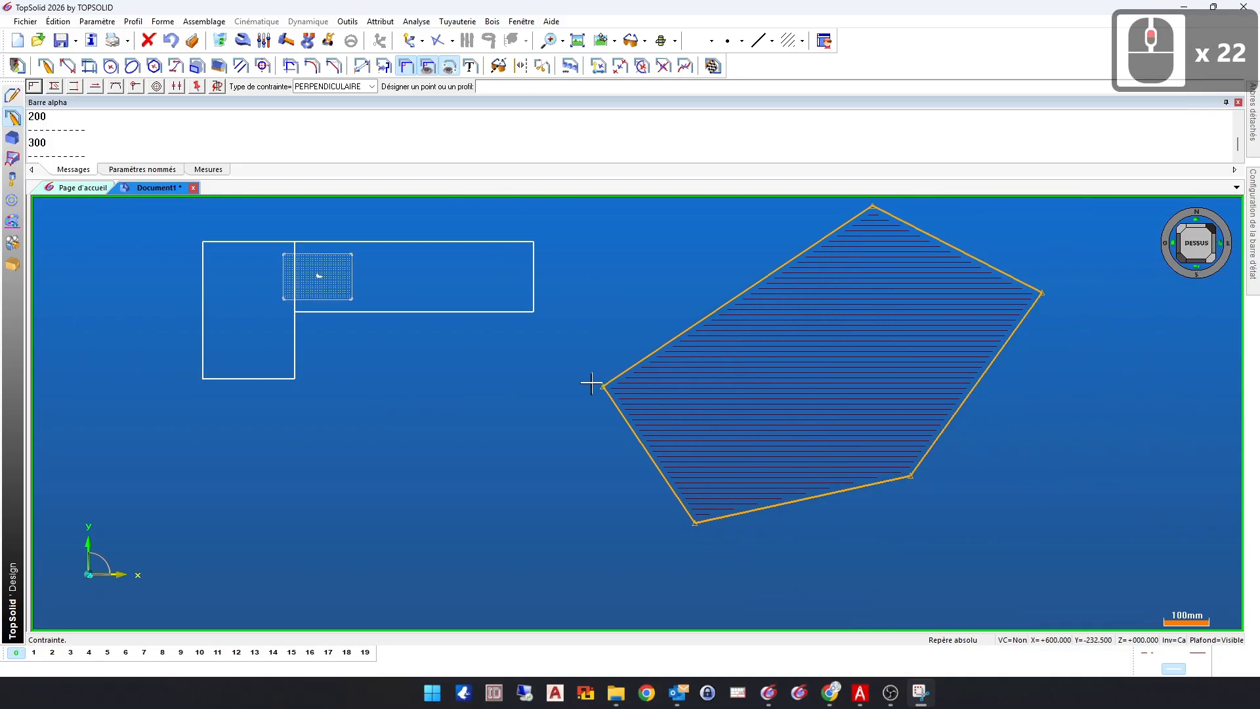
Step: Apply an ALIGNEMENT constraint between the contour's short upper-right edge and the existing rectangle's upper edge
click(366, 90)
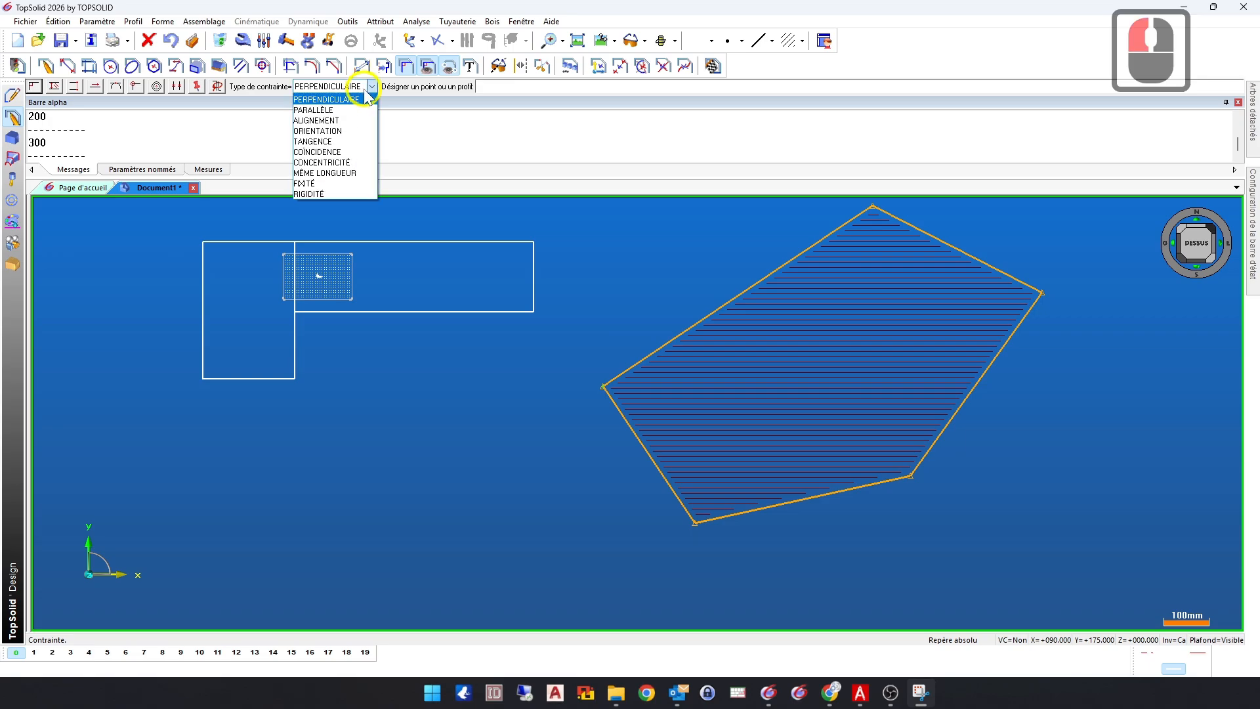
click(335, 114)
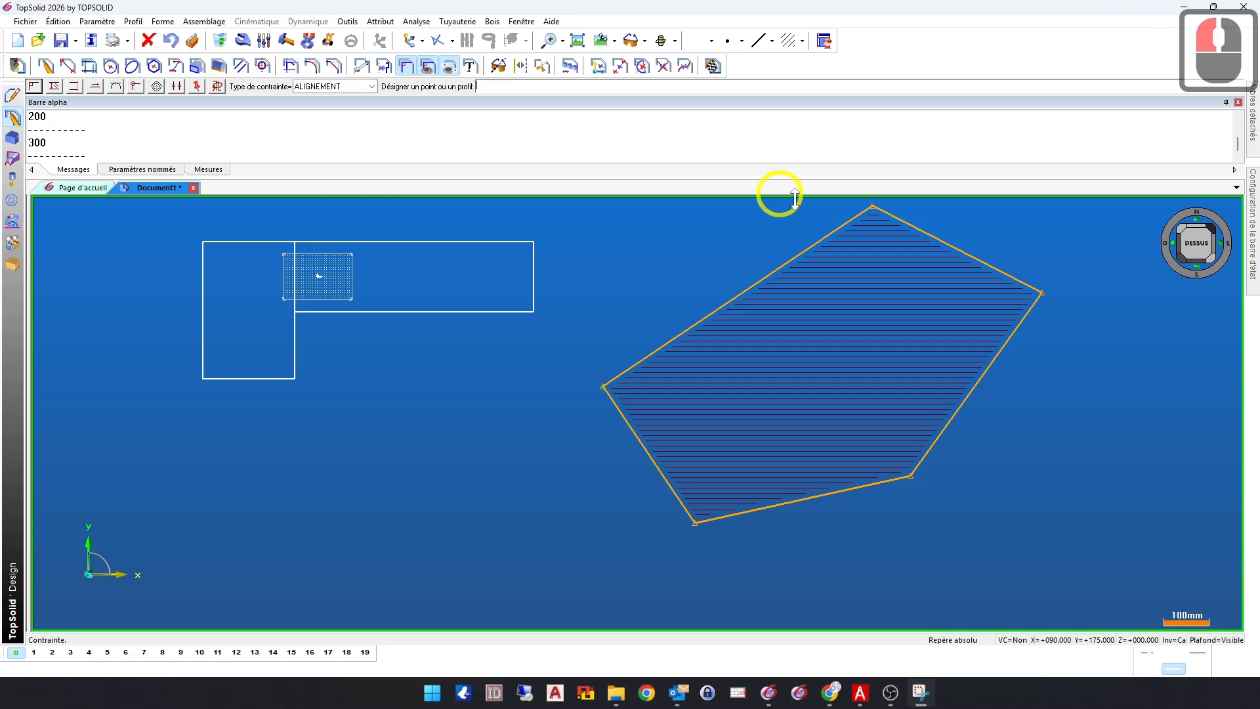
click(904, 219)
click(482, 240)
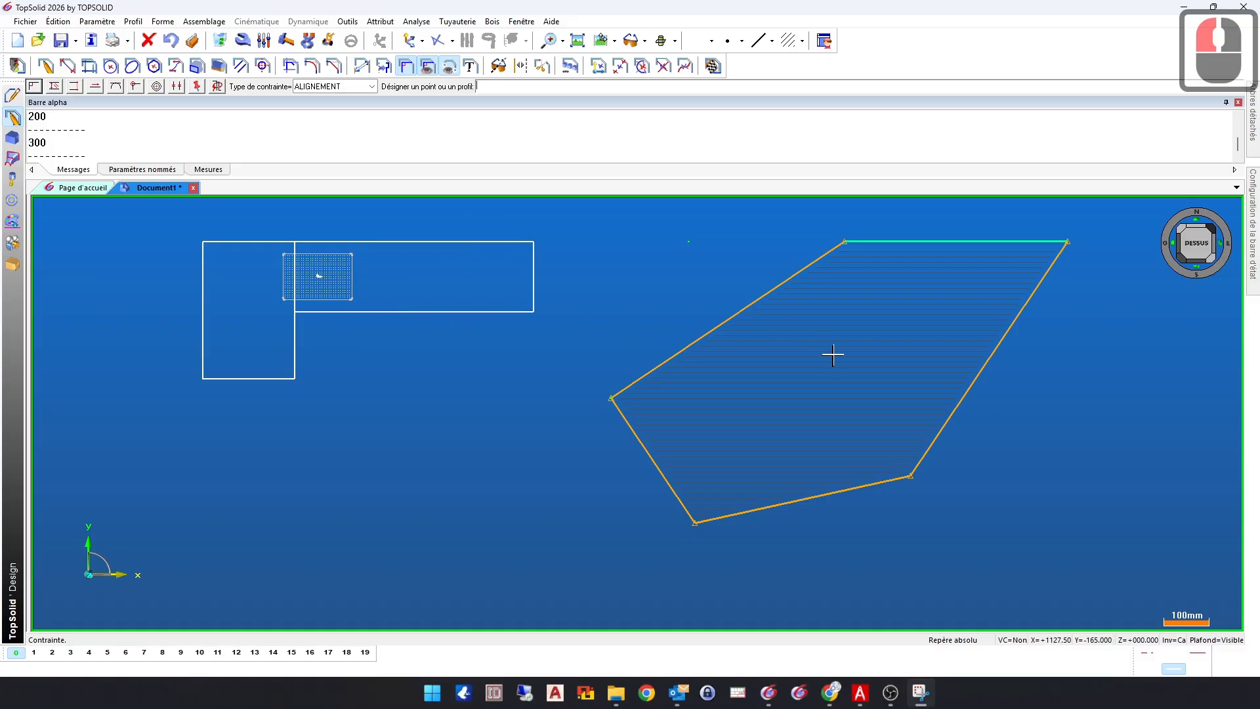
Step: Dimension the angle between the contour's upper-left edge and its horizontal top edge and set it to 135°
click(362, 65)
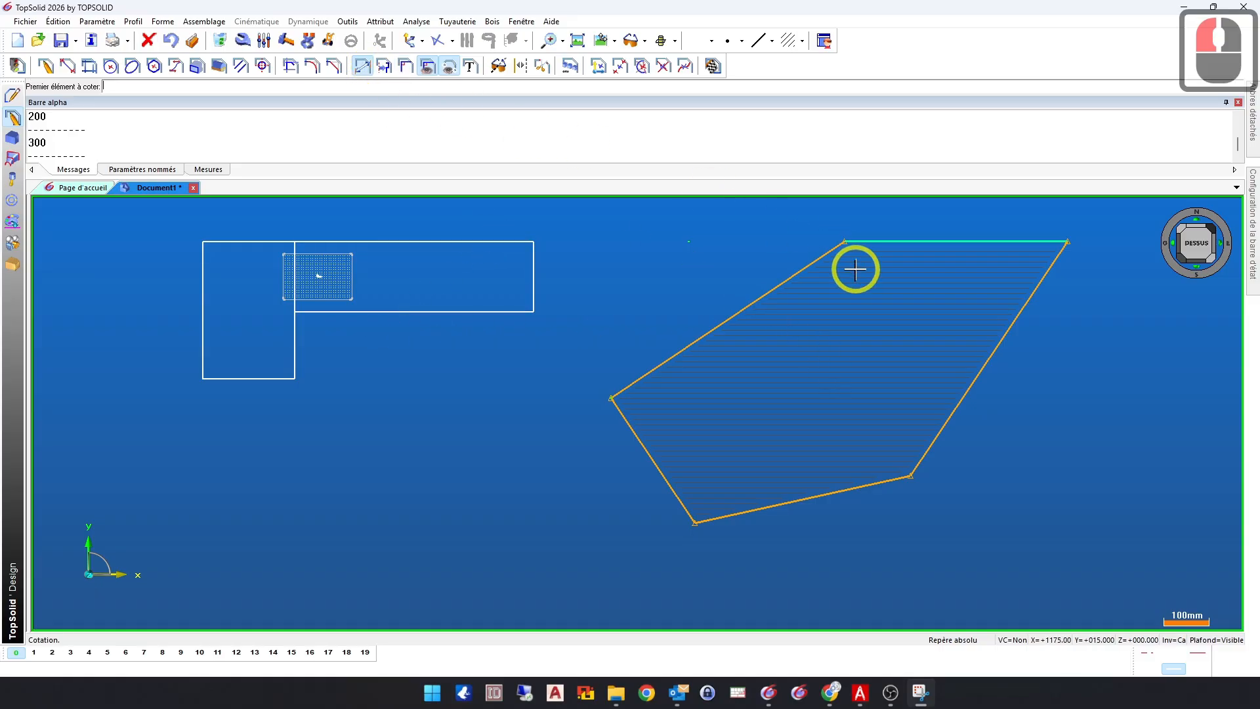
click(813, 261)
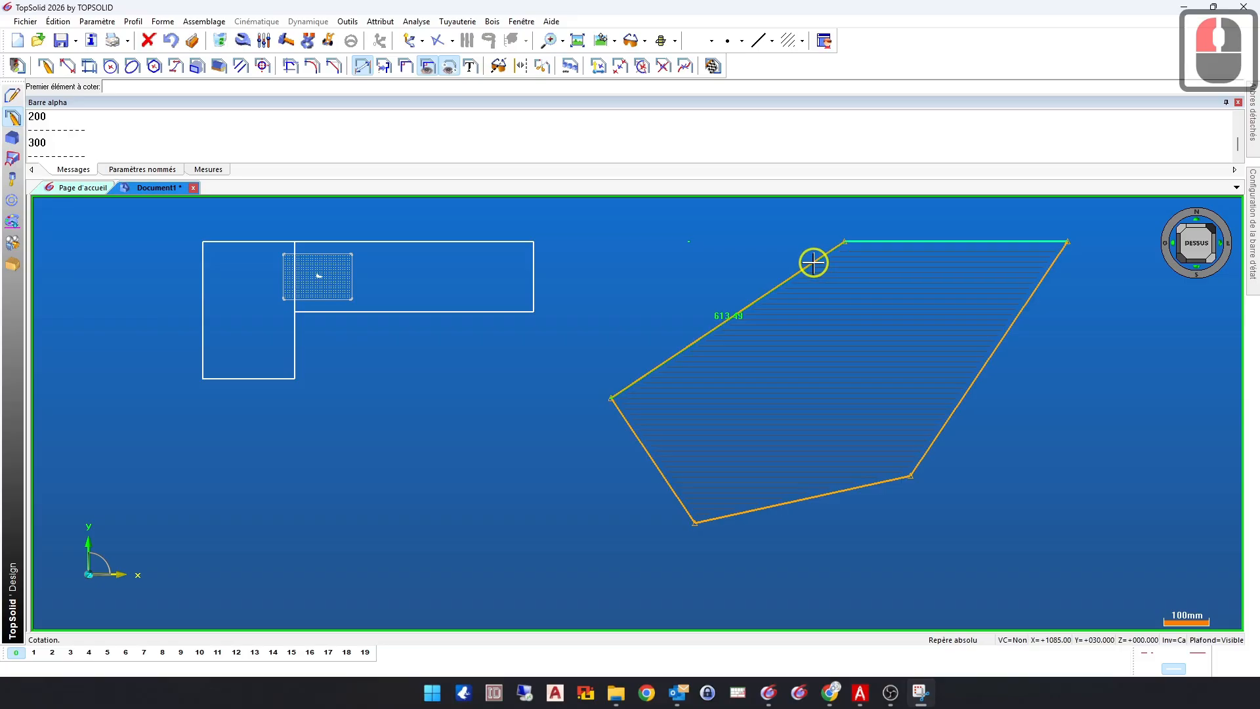
click(891, 246)
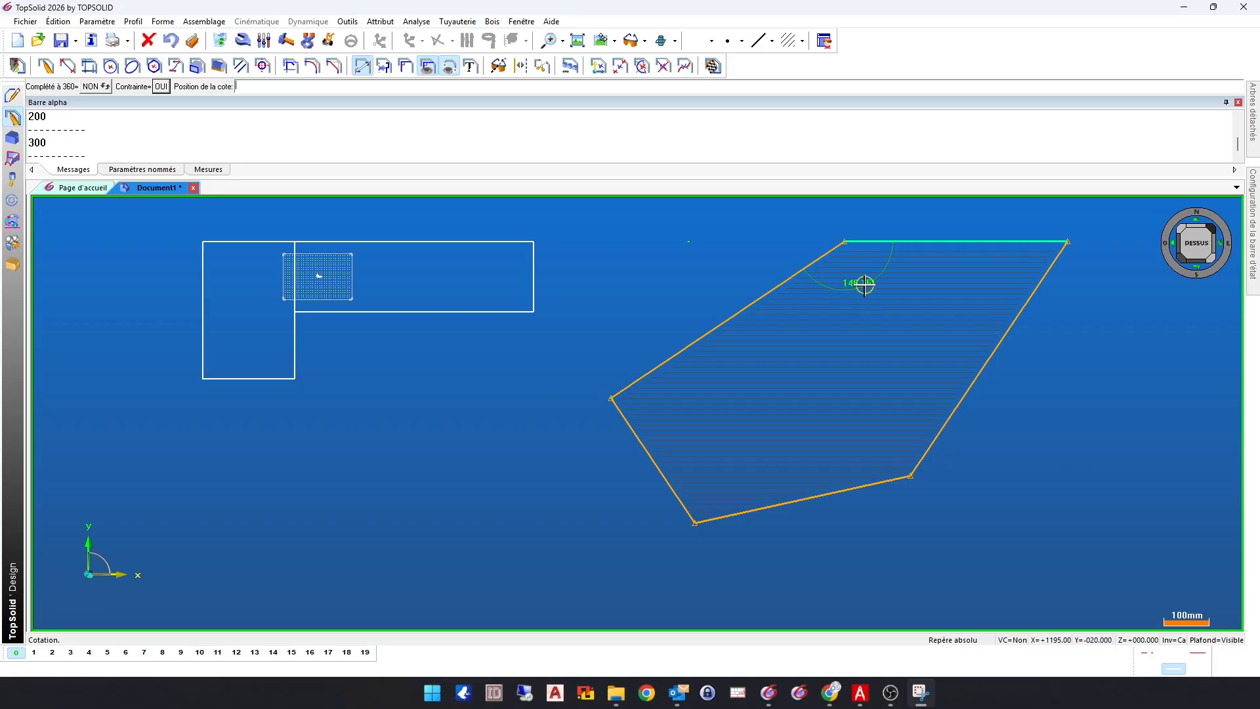
click(901, 372)
text(135)
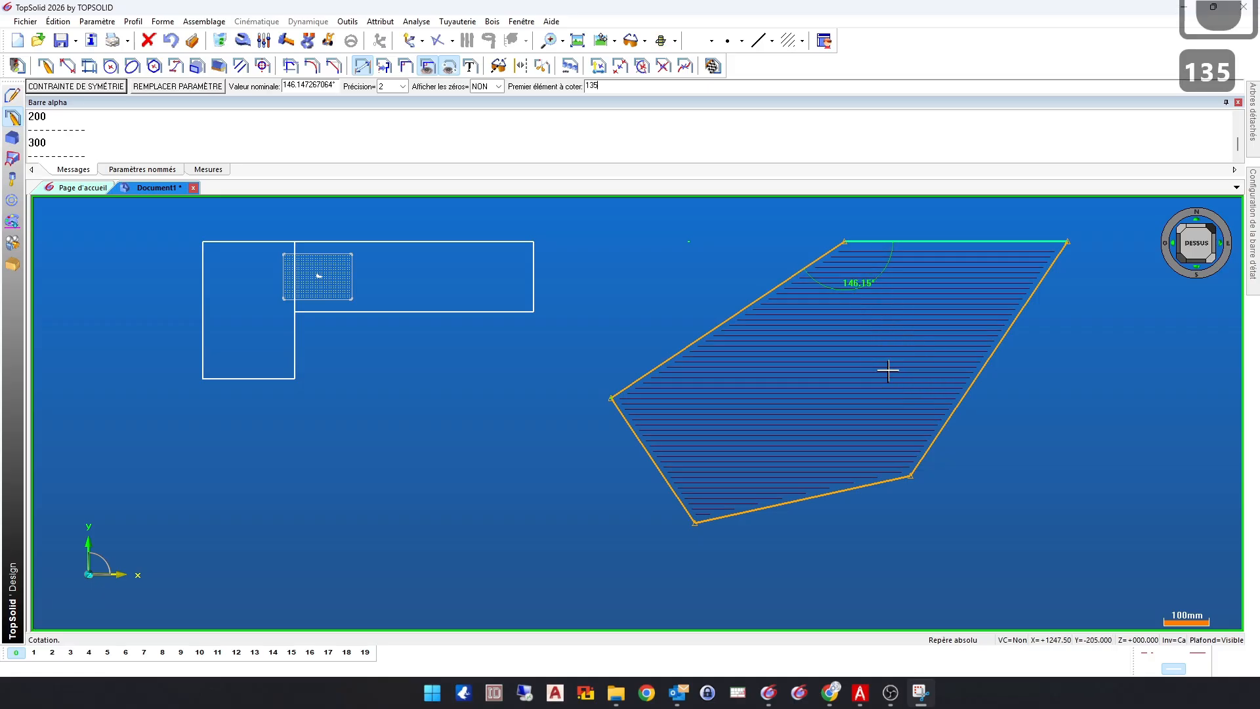
key(Return)
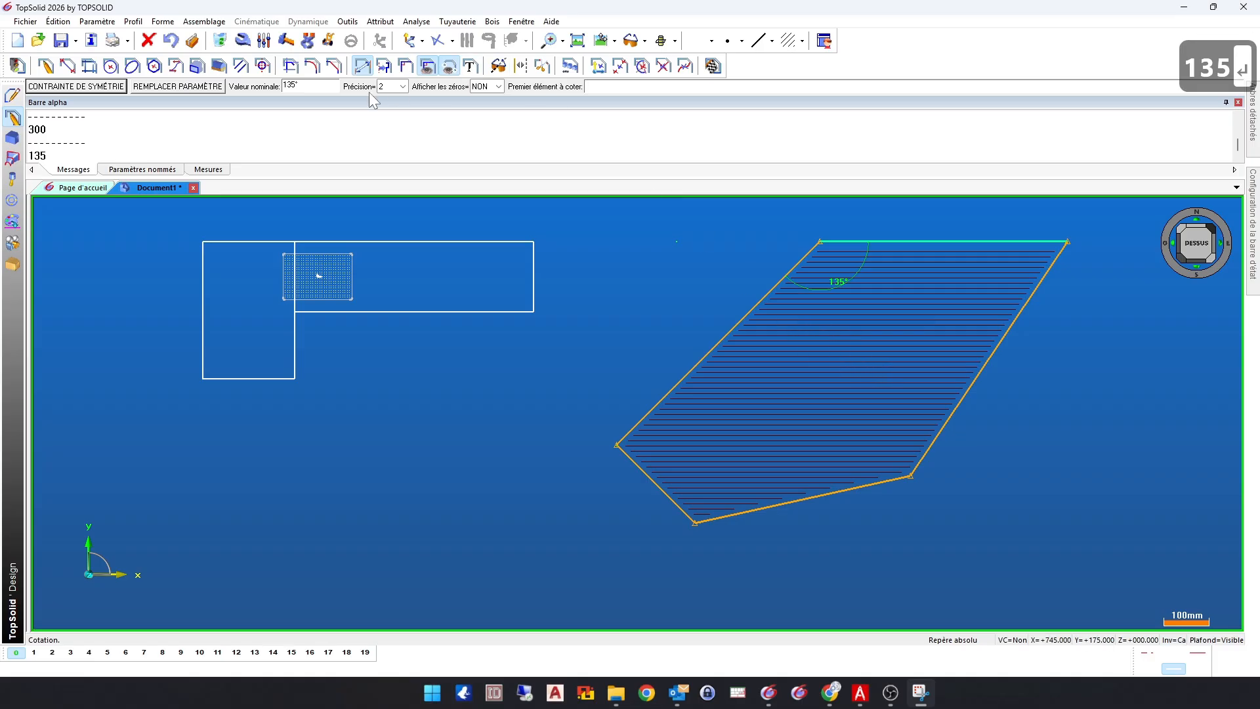
Step: Apply a PARALLÈLE constraint between the contour's long right edge and its upper-left edge, picking the right edge first
click(400, 72)
double_click(341, 86)
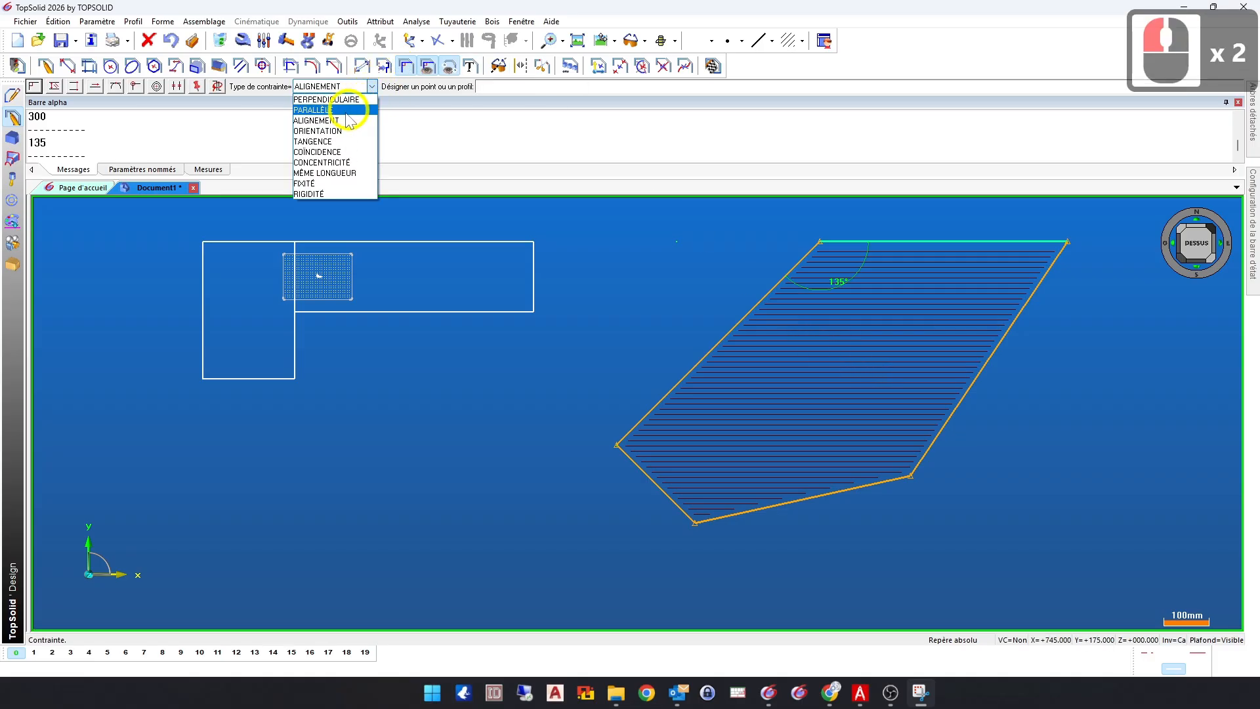
click(331, 110)
click(655, 391)
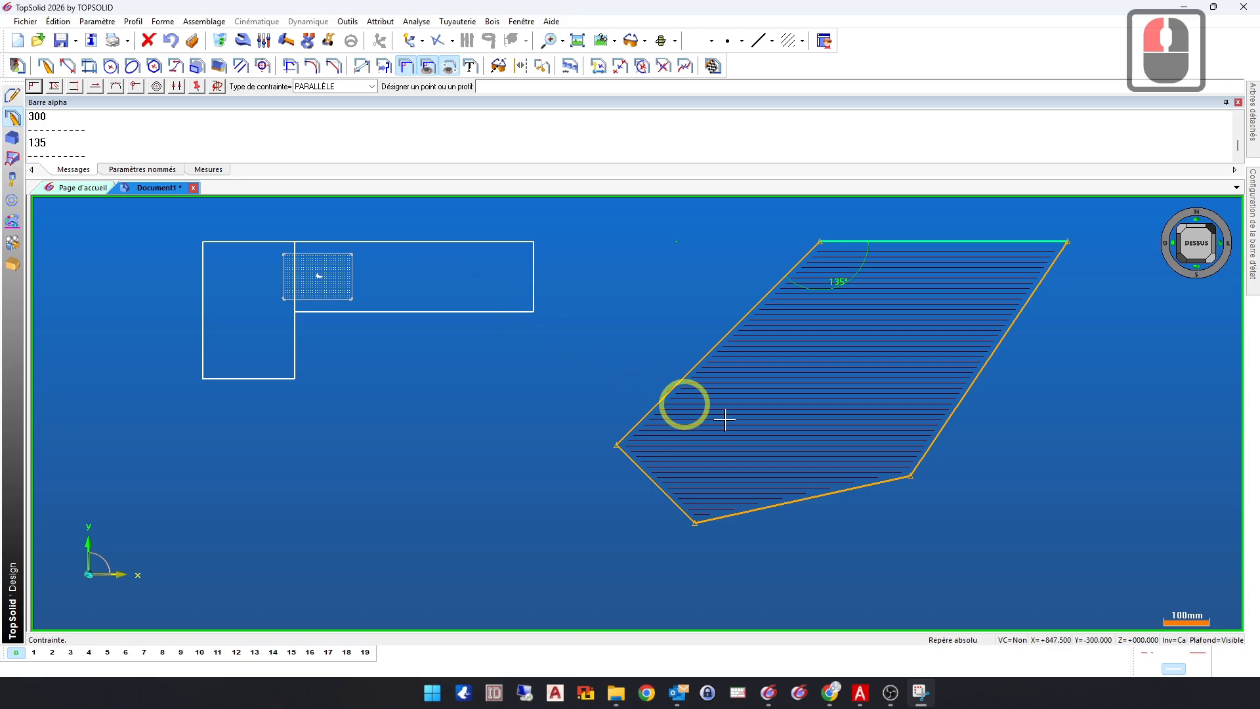
click(970, 384)
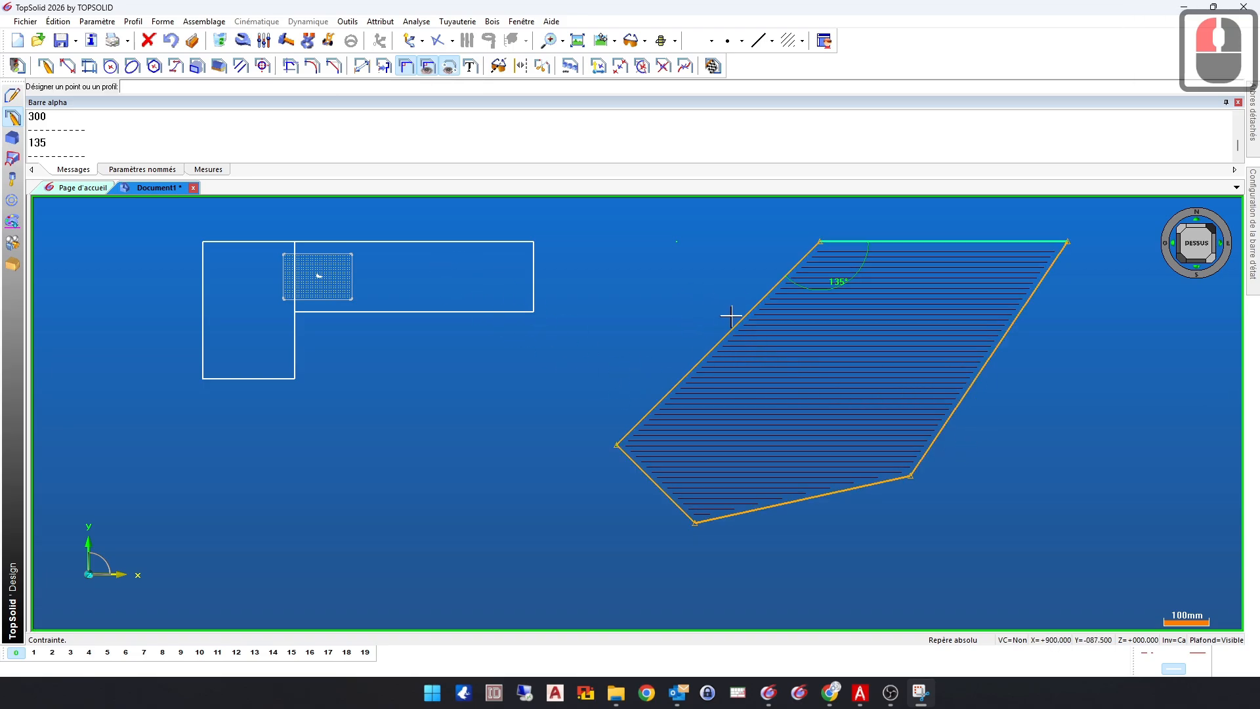
click(658, 349)
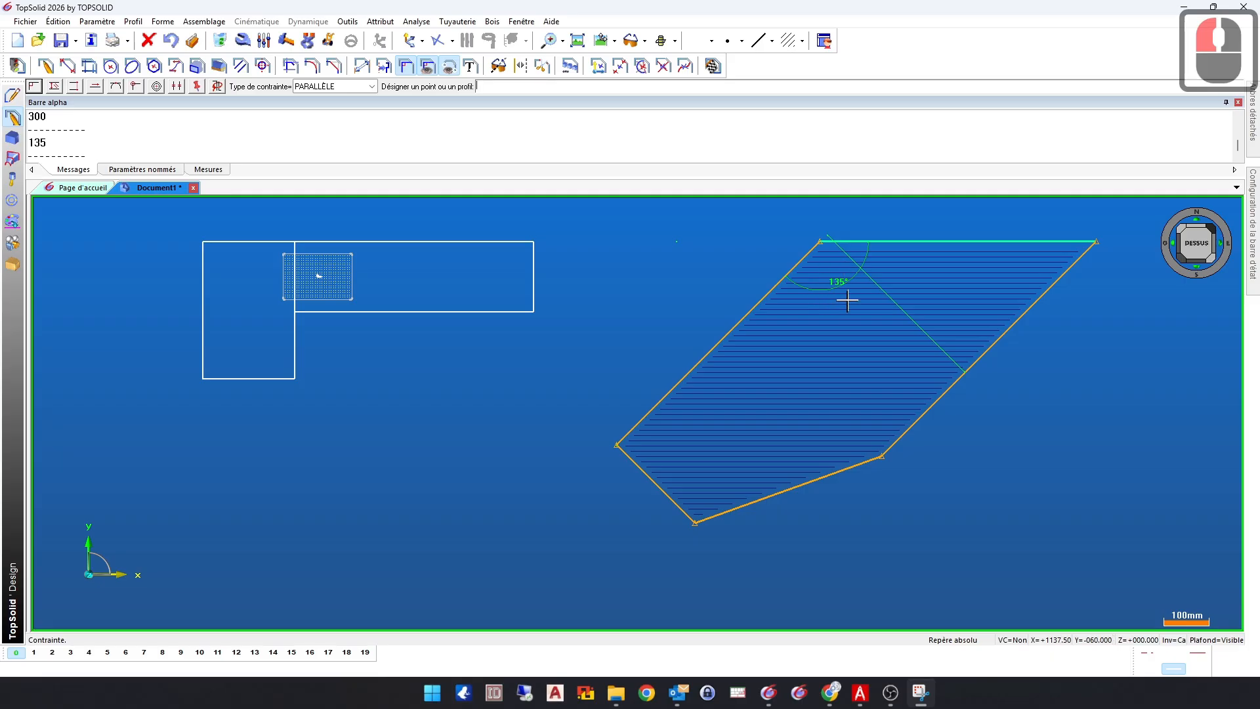
Step: Undo the parallel constraint and reapply it, picking the contour's upper-left edge first and the right edge second
click(172, 42)
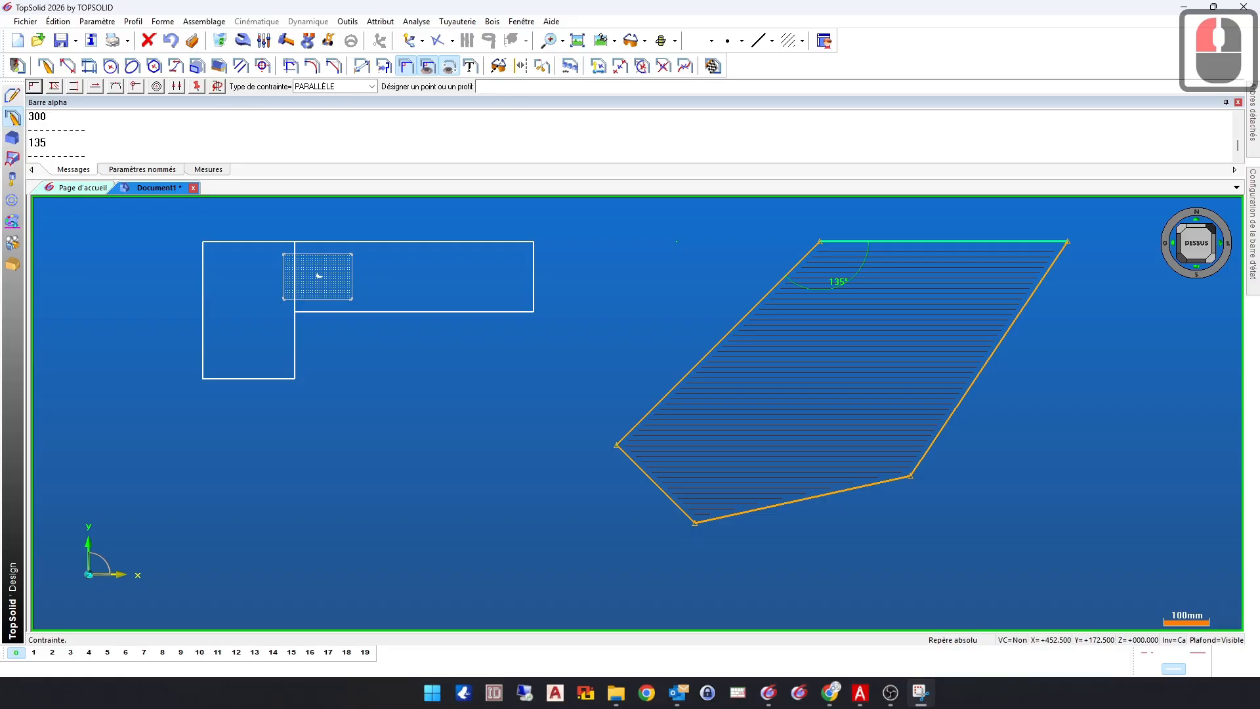
click(751, 312)
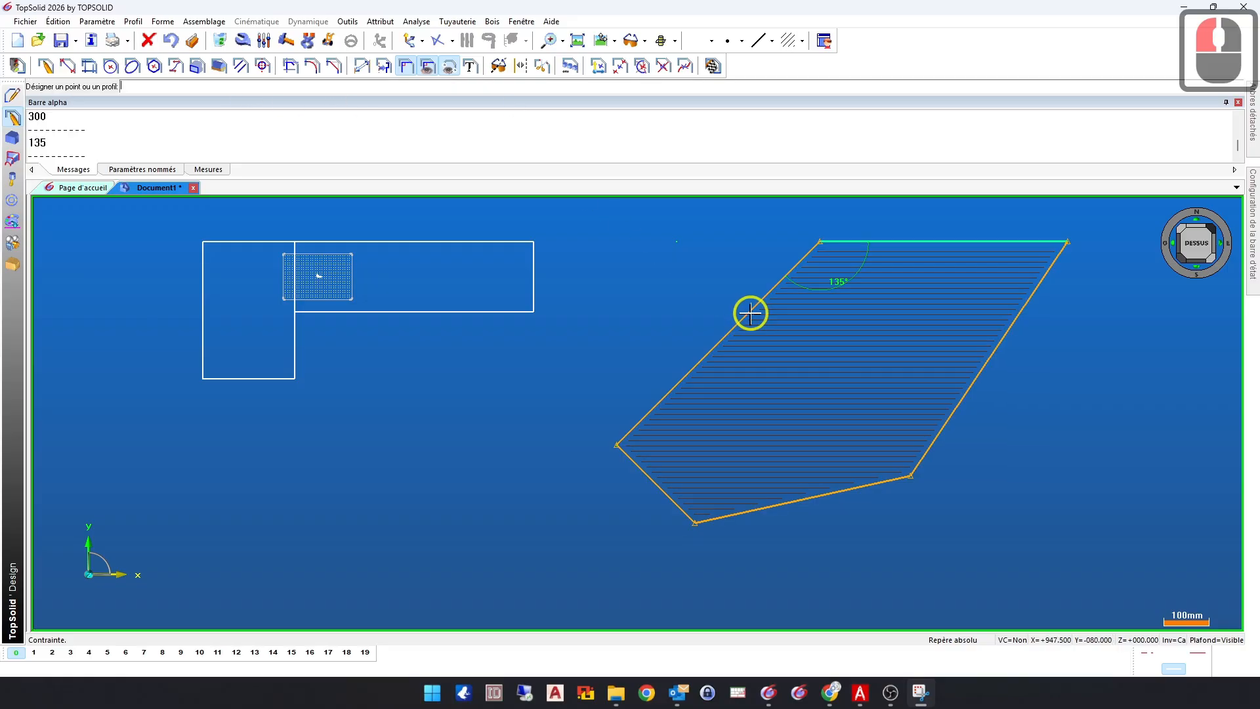
click(967, 416)
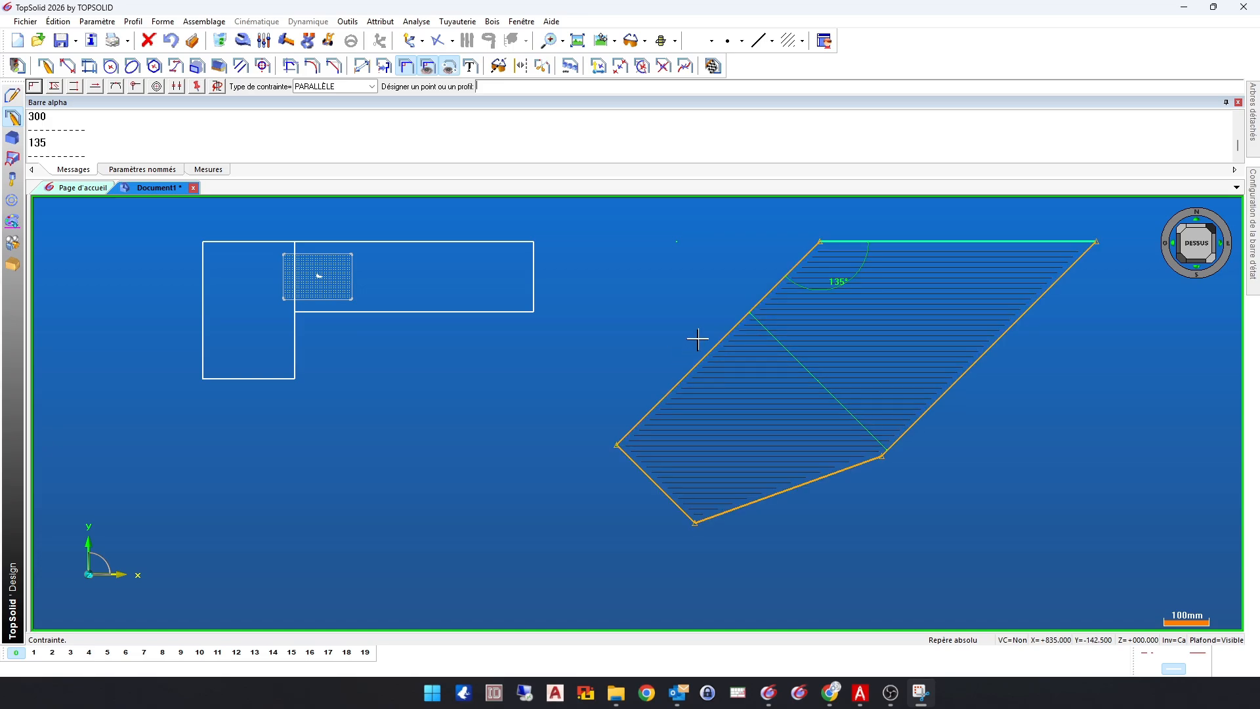
Step: Dimension the horizontal distance between the contour's leftmost corner and the existing rectangle's right edge and set it to 50 mm
click(362, 66)
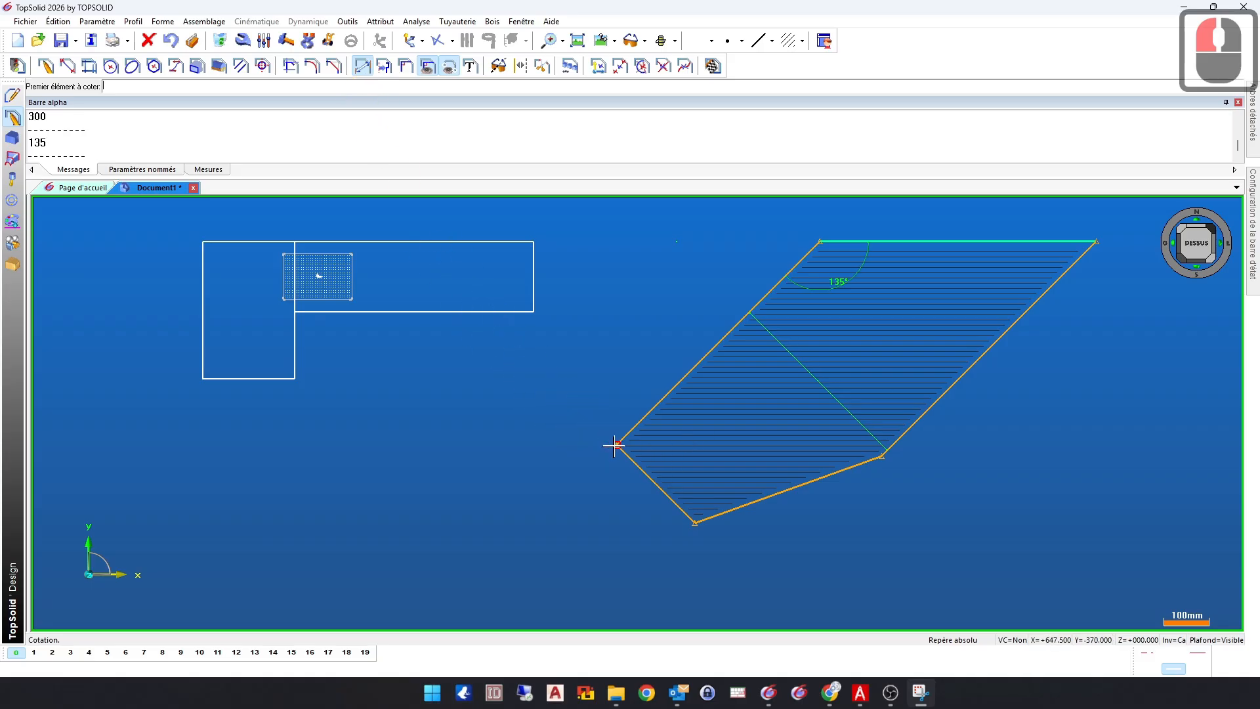
click(615, 445)
click(533, 284)
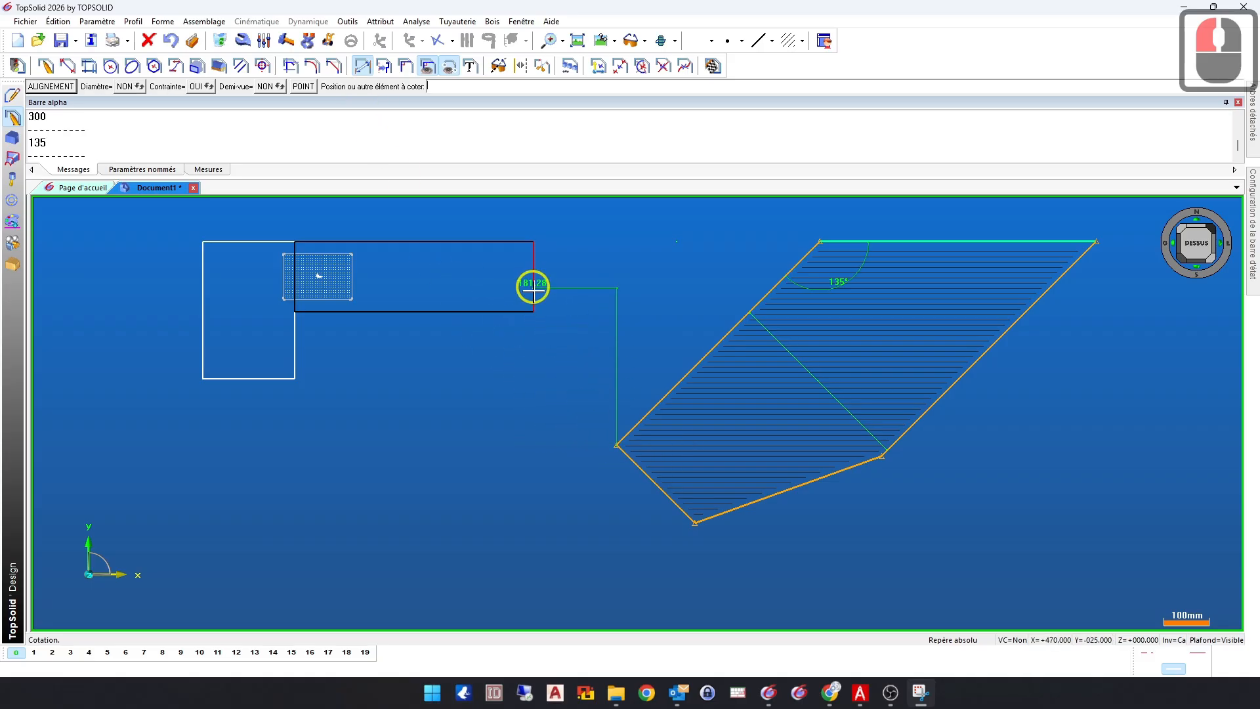
click(562, 455)
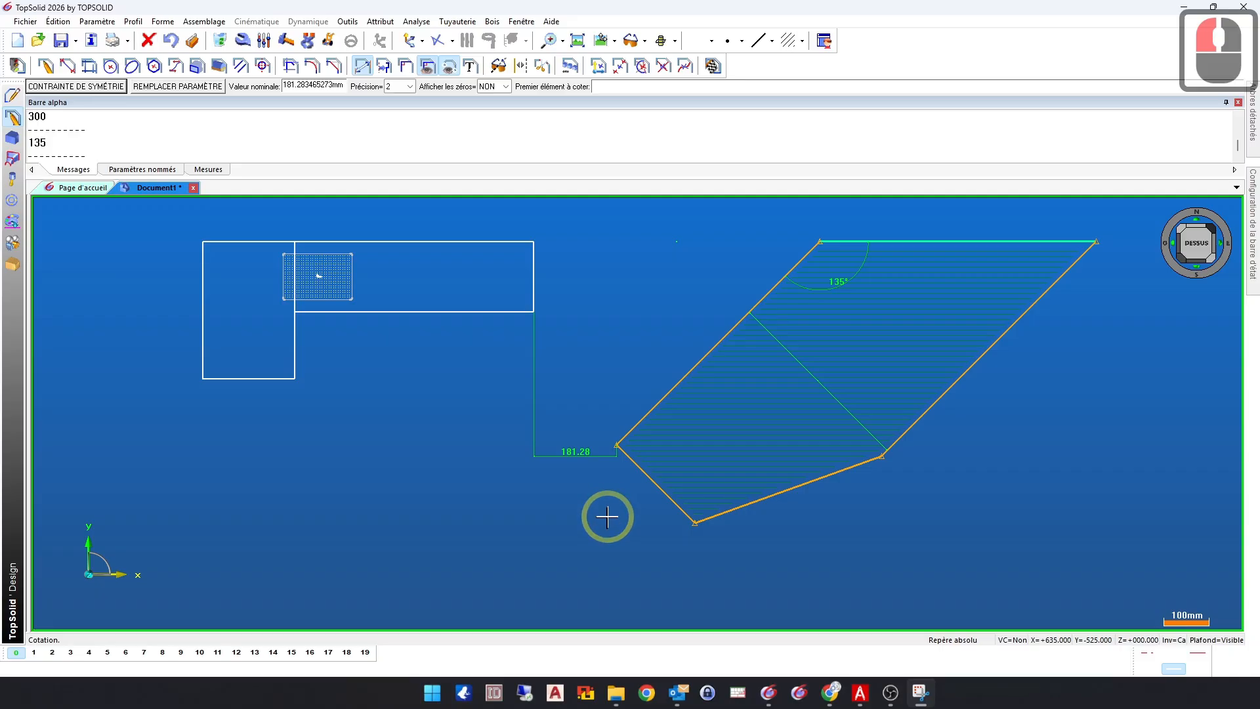
text(50)
key(Return)
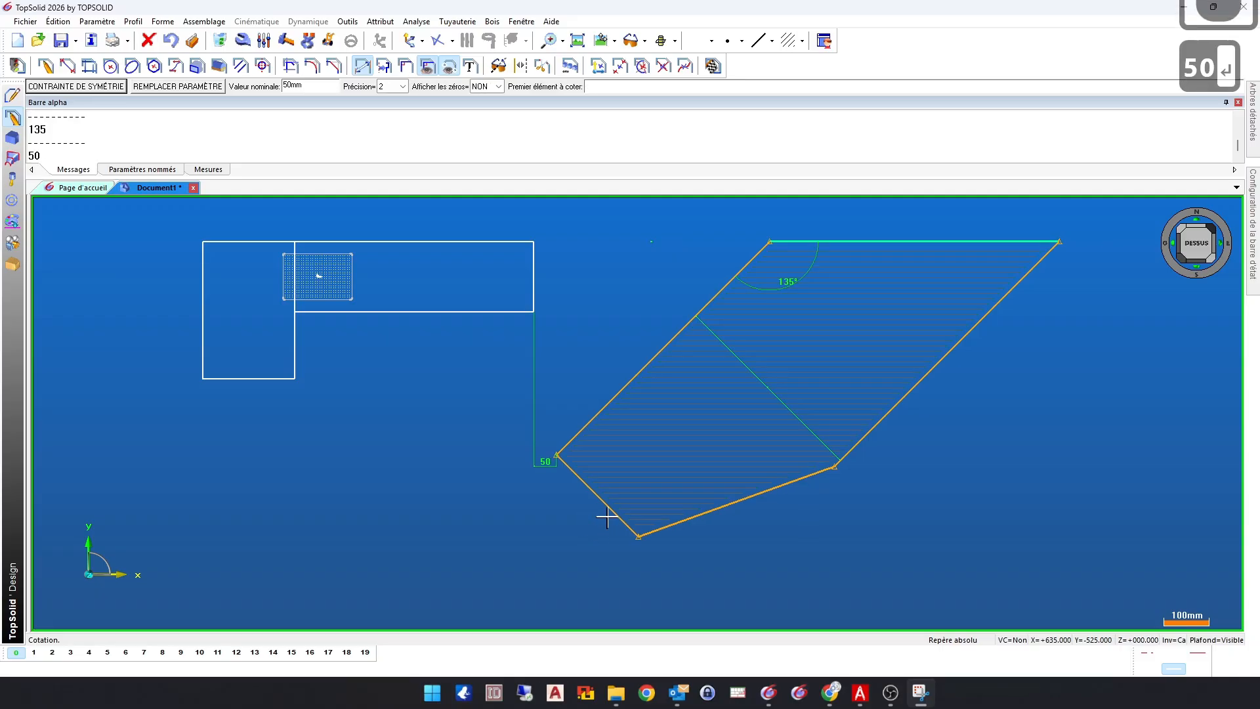
Step: Dimension the angle between the contour's bottom edge and its long right edge and set it to 135°
click(809, 473)
click(853, 442)
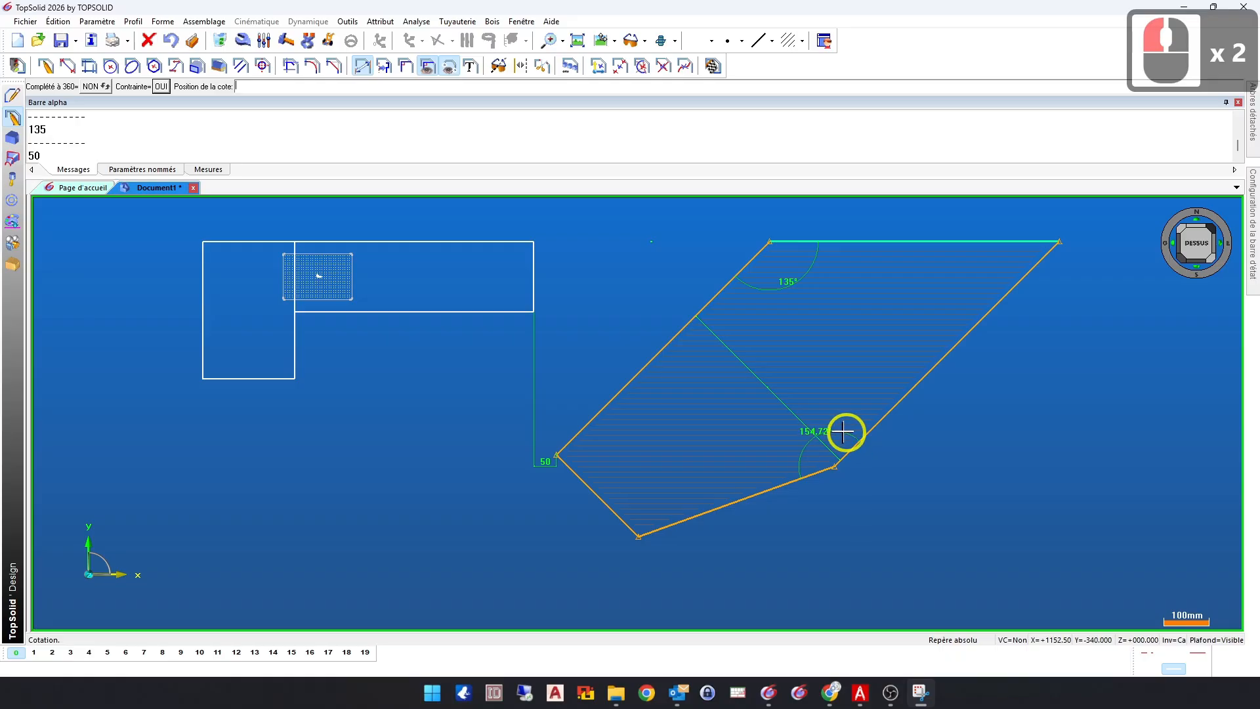
click(835, 424)
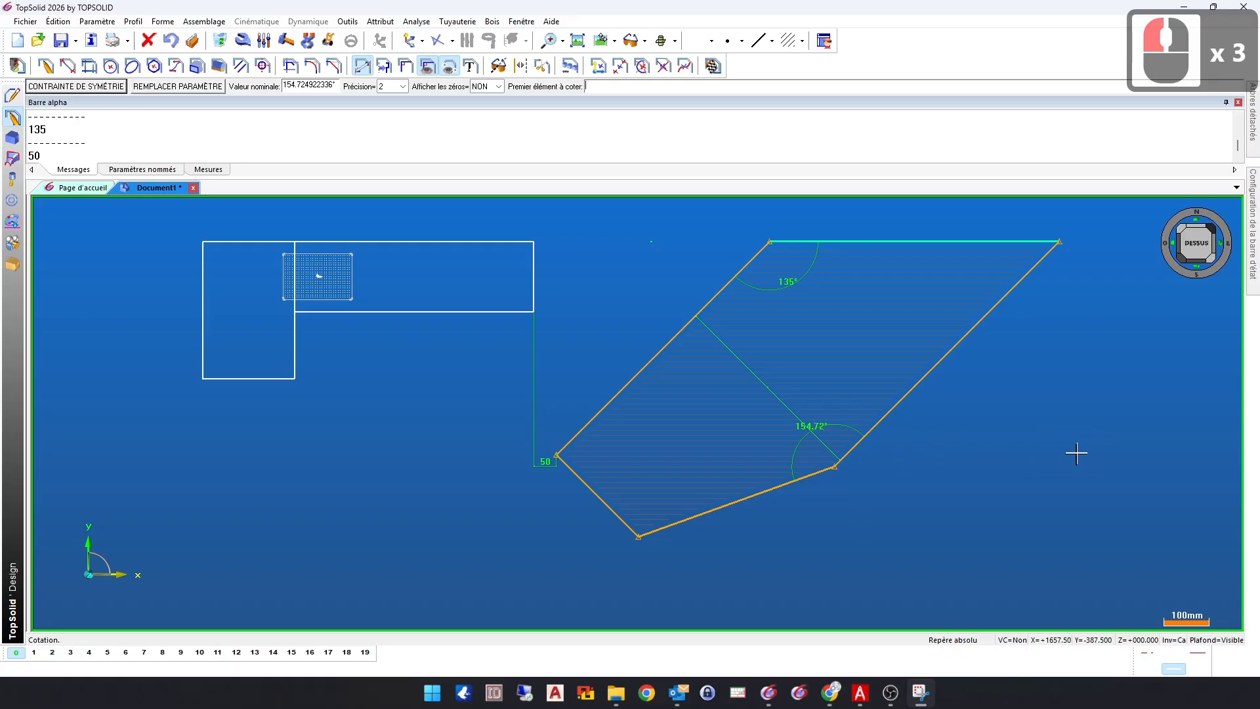
text(135)
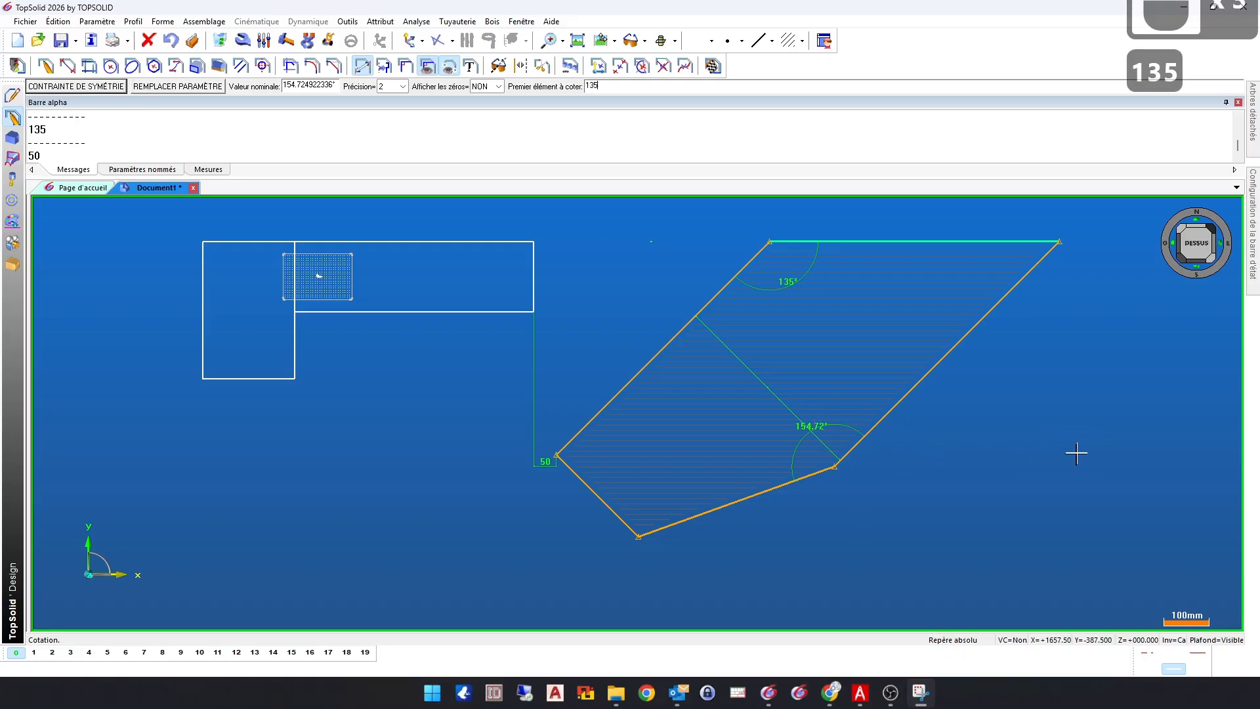
key(Return)
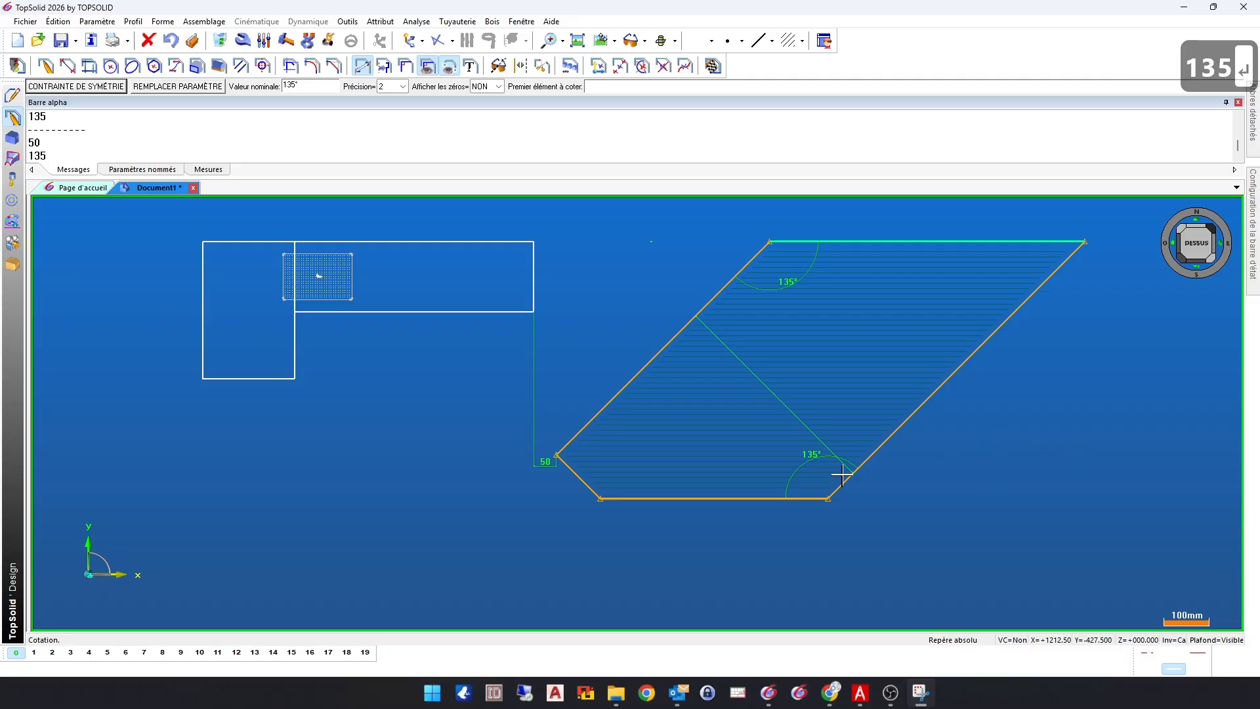
Step: Dimension the height between the contour's bottom edge and its top edge and set it to 500 mm
click(733, 497)
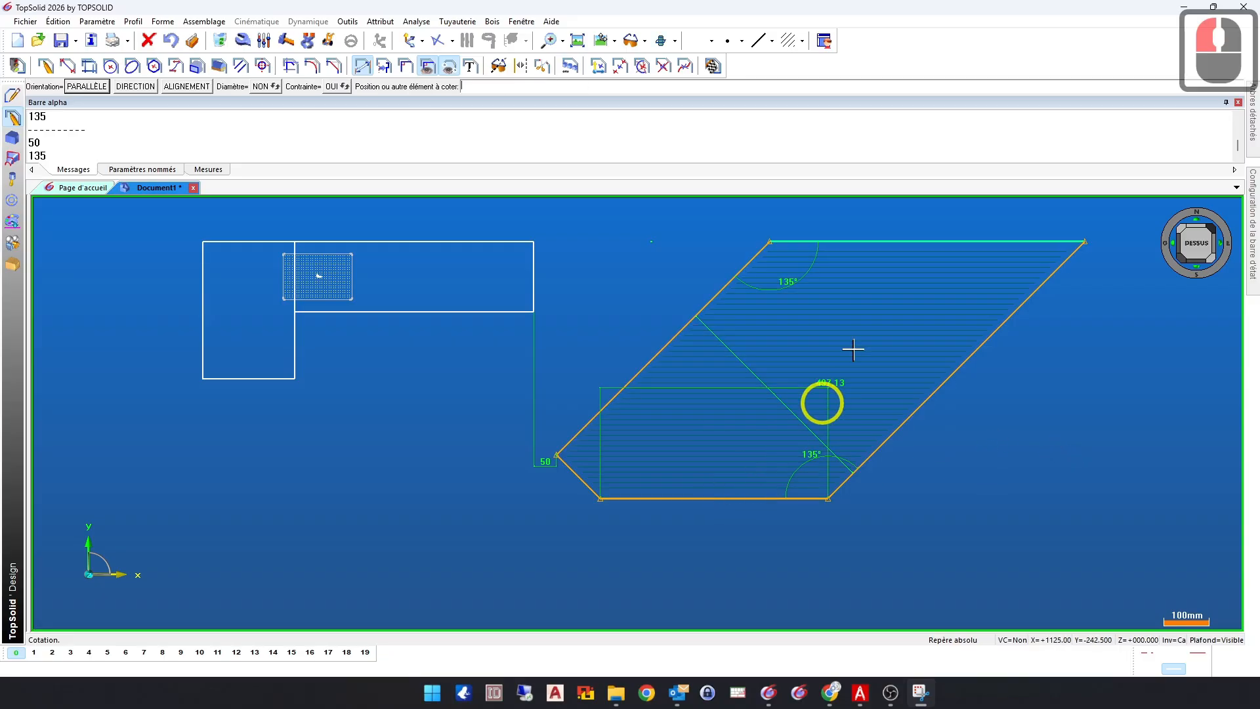
click(866, 242)
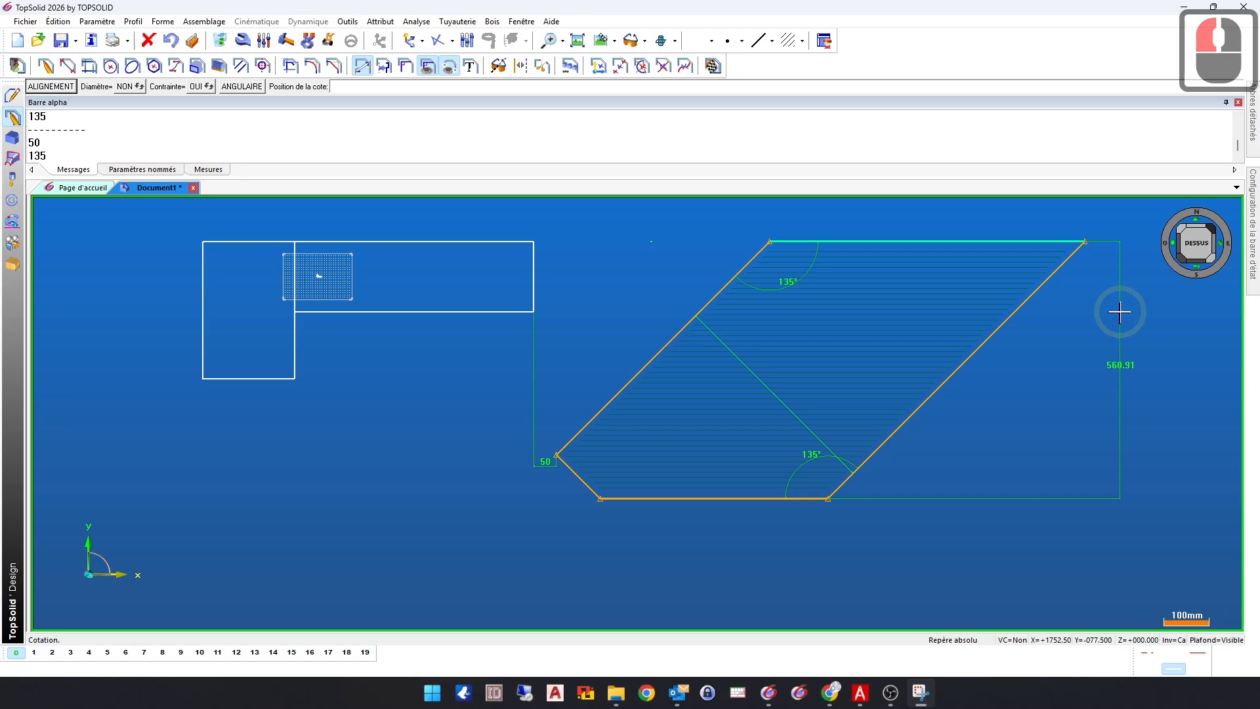
click(1105, 380)
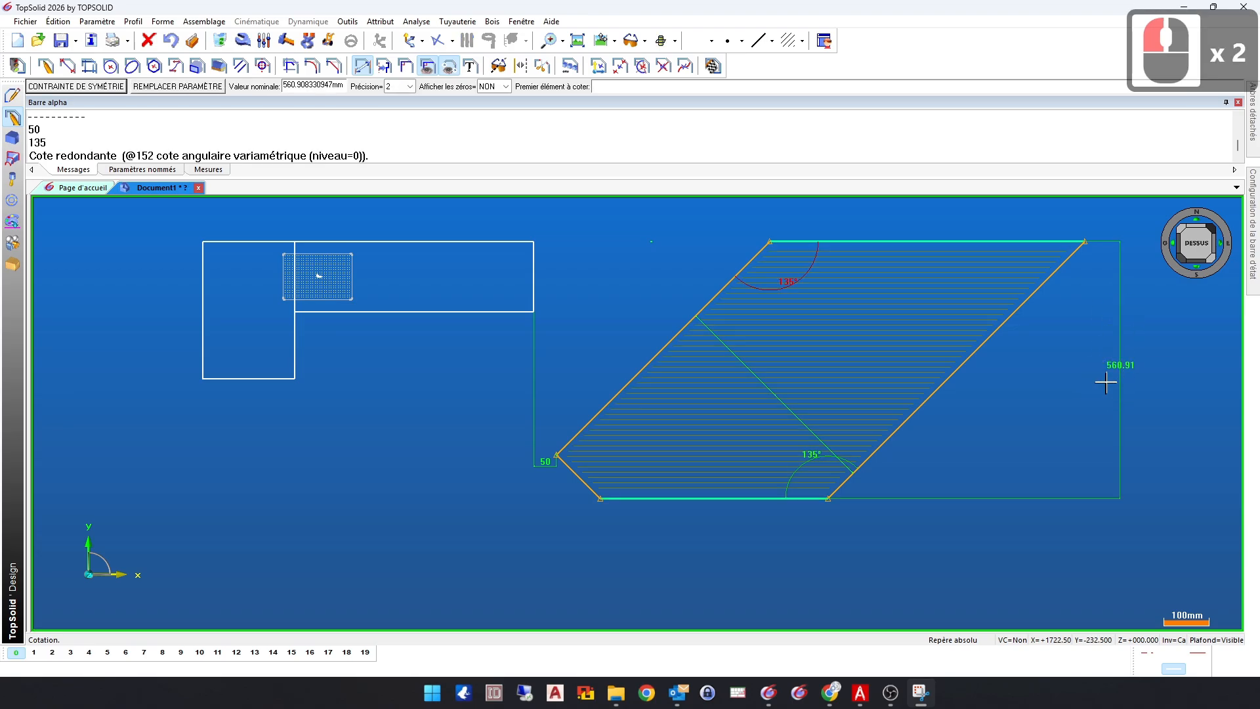
text(500)
key(Return)
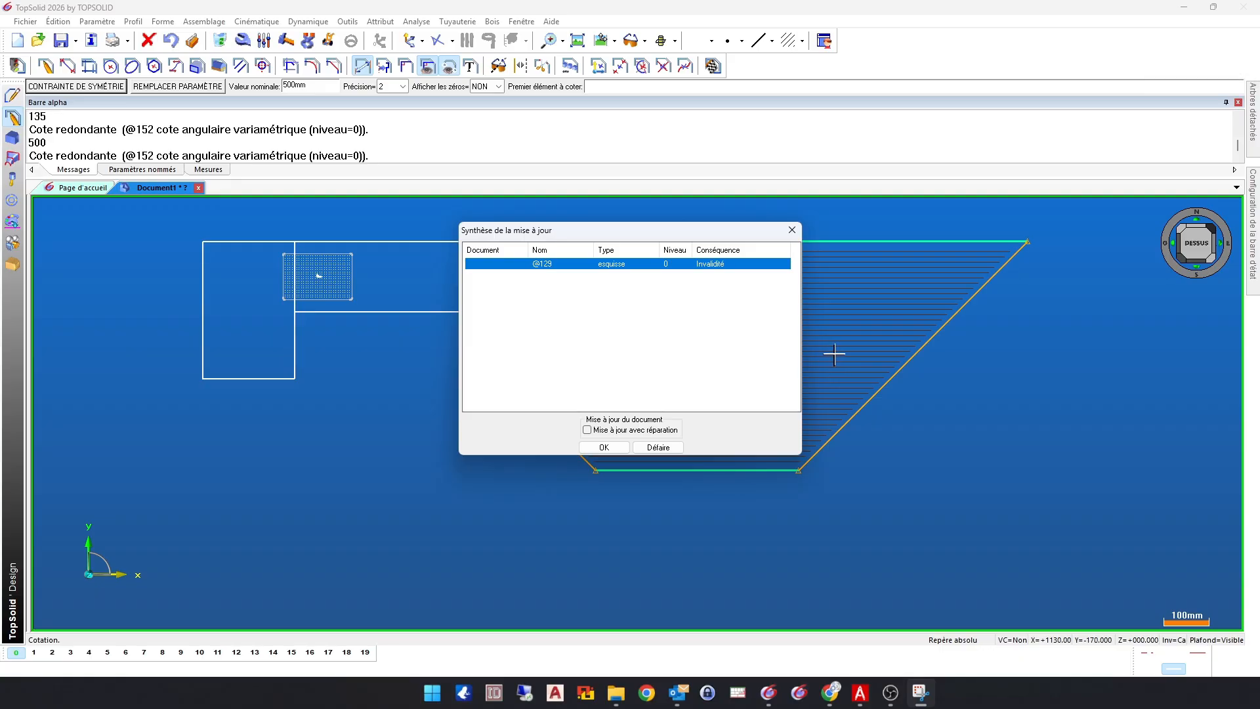
Step: Move the update summary clear of the sketch, enable Mise à jour avec réparation and accept the update
drag(659, 233, 395, 244)
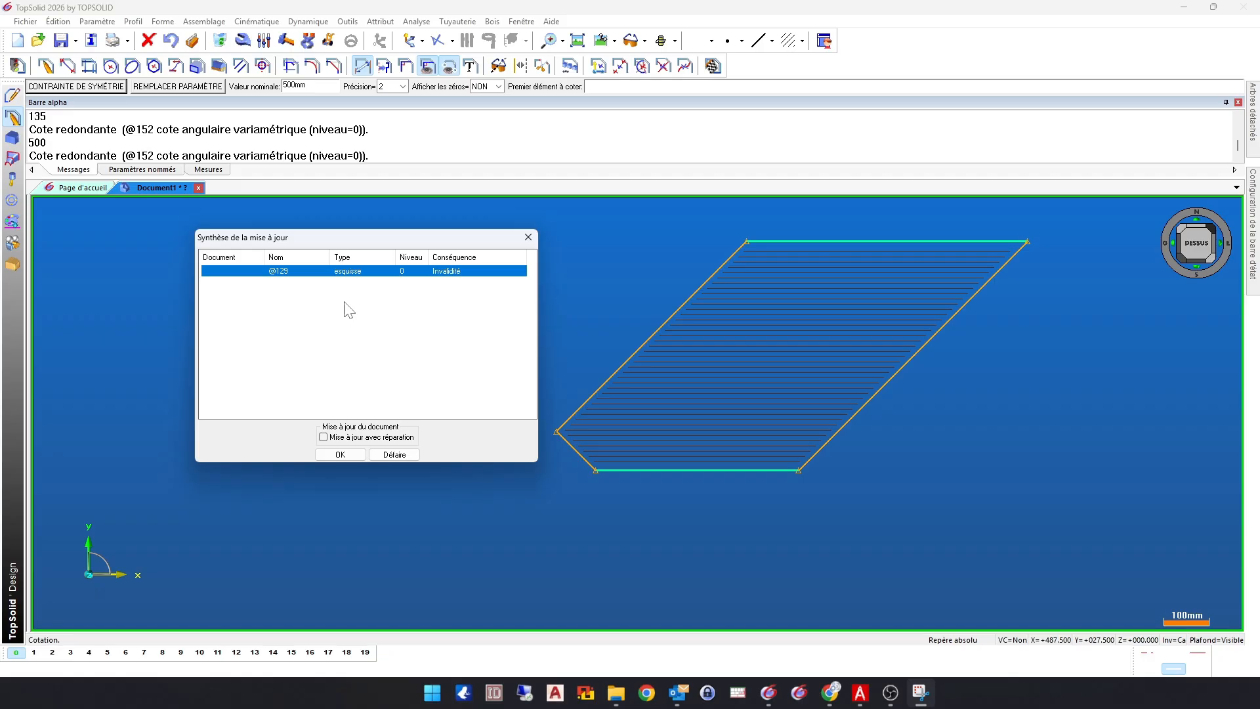
click(323, 438)
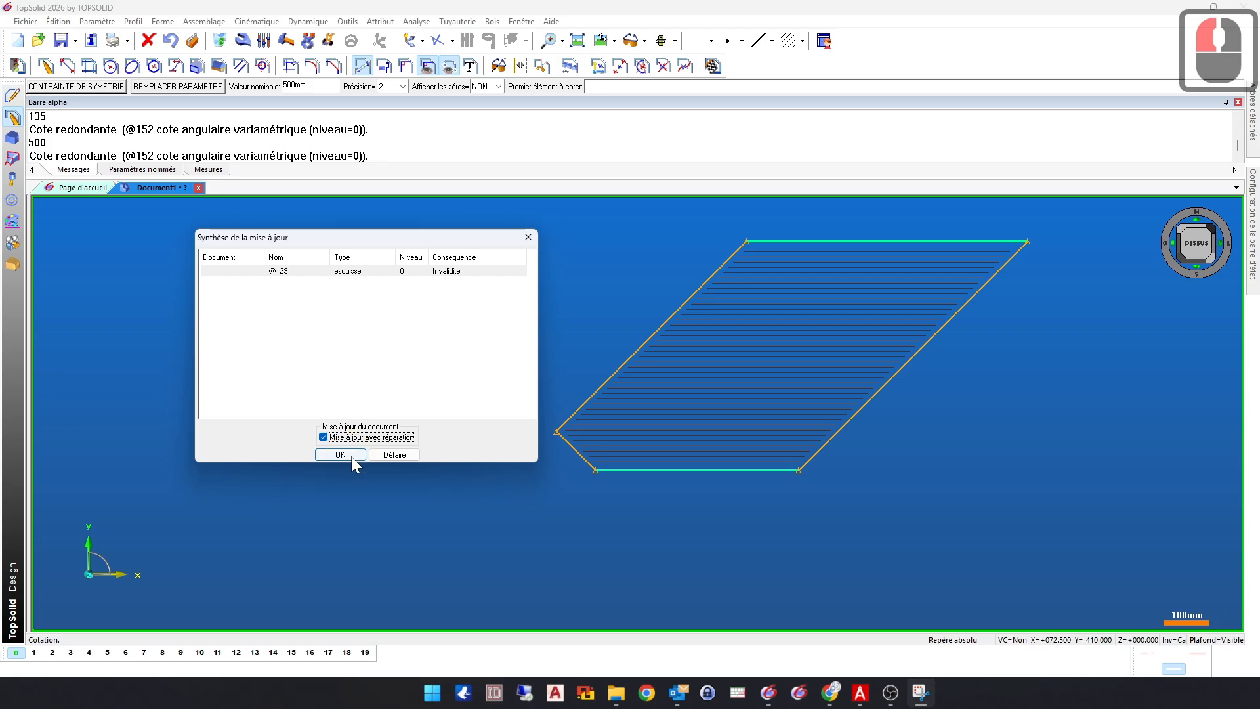
click(341, 454)
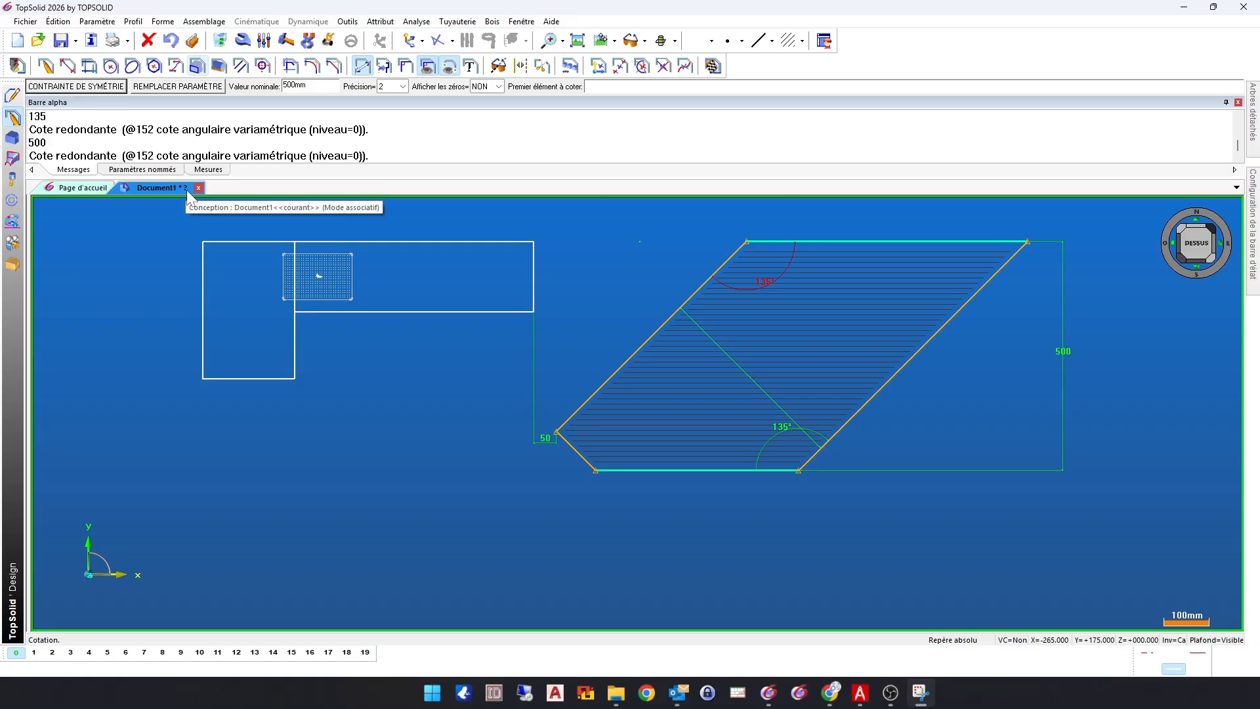
Step: Delete the redundant 135° angle dimension at the contour's upper-left corner, continuing through and accepting the update
click(220, 40)
click(765, 282)
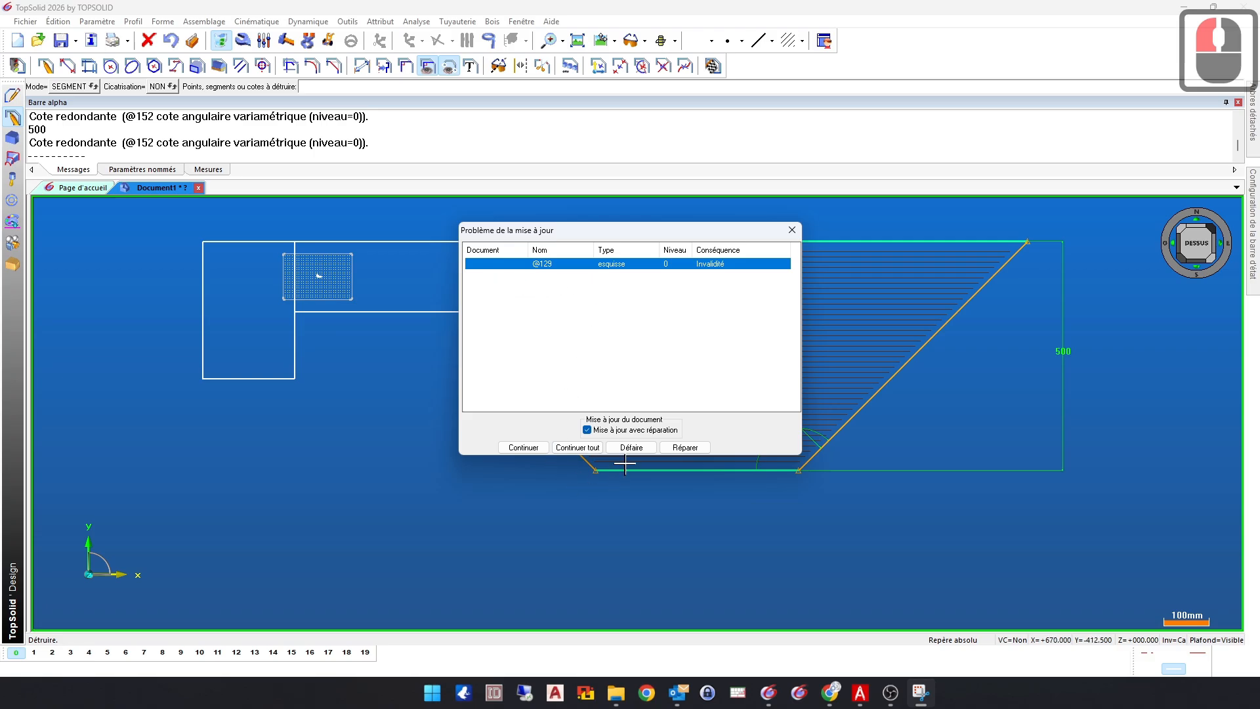
click(577, 447)
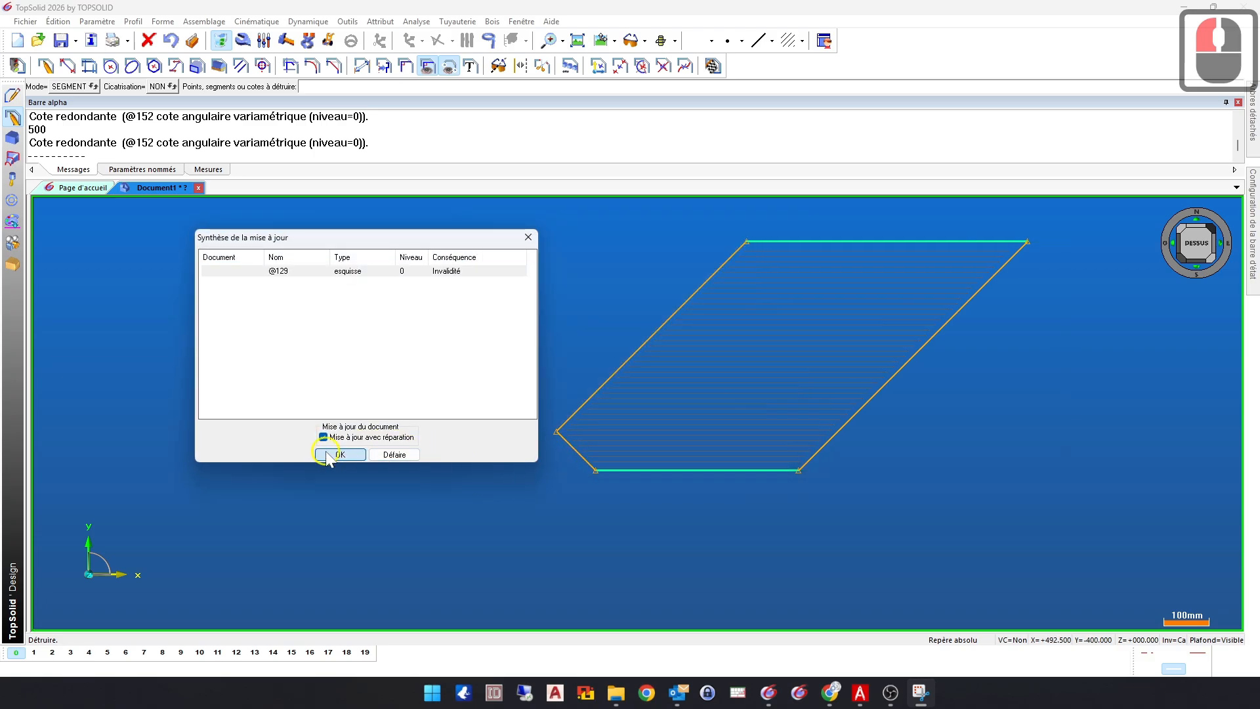
click(325, 452)
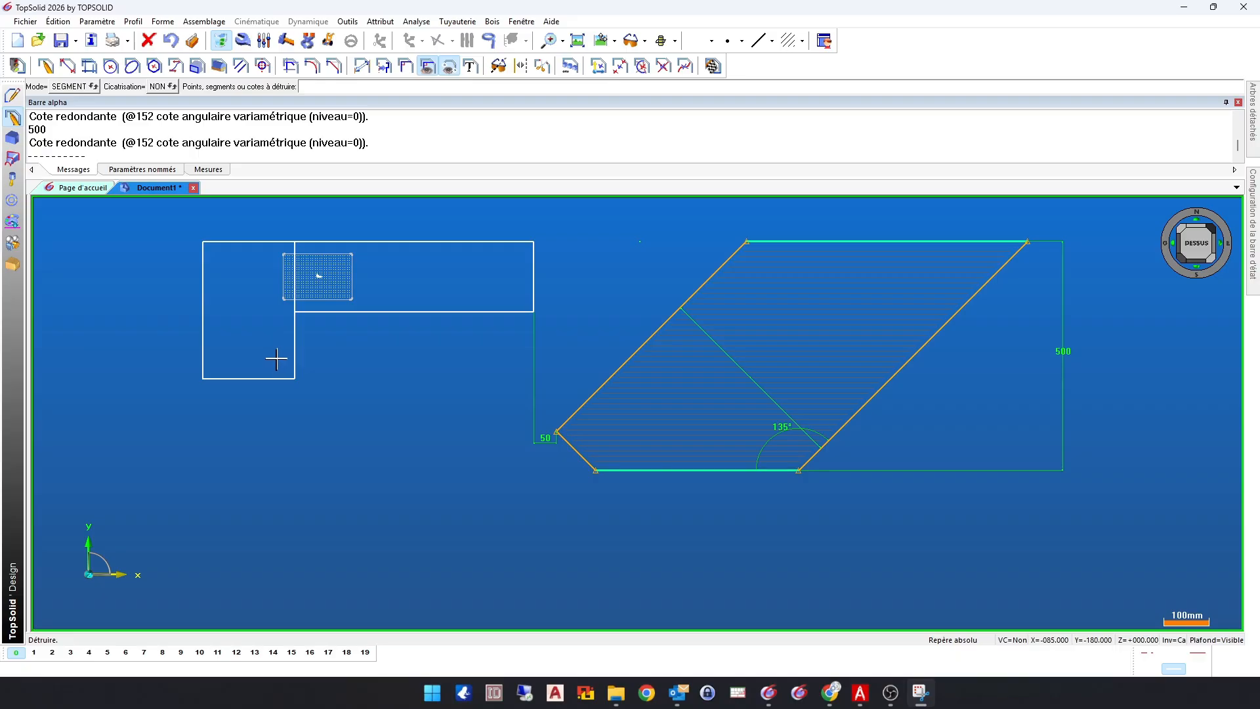
Step: Dimension the vertical distance between the existing rectangle's lower edge and the contour's leftmost corner and set it to 200 mm
click(363, 66)
click(469, 313)
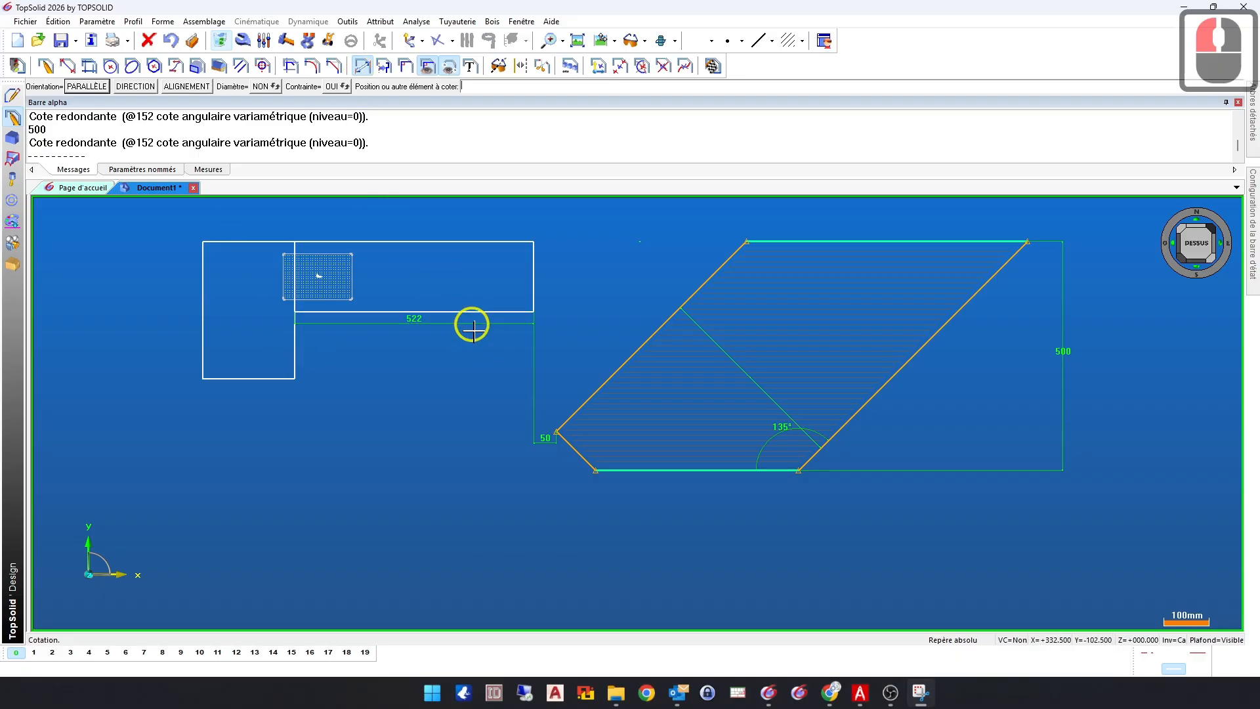
click(553, 431)
click(478, 464)
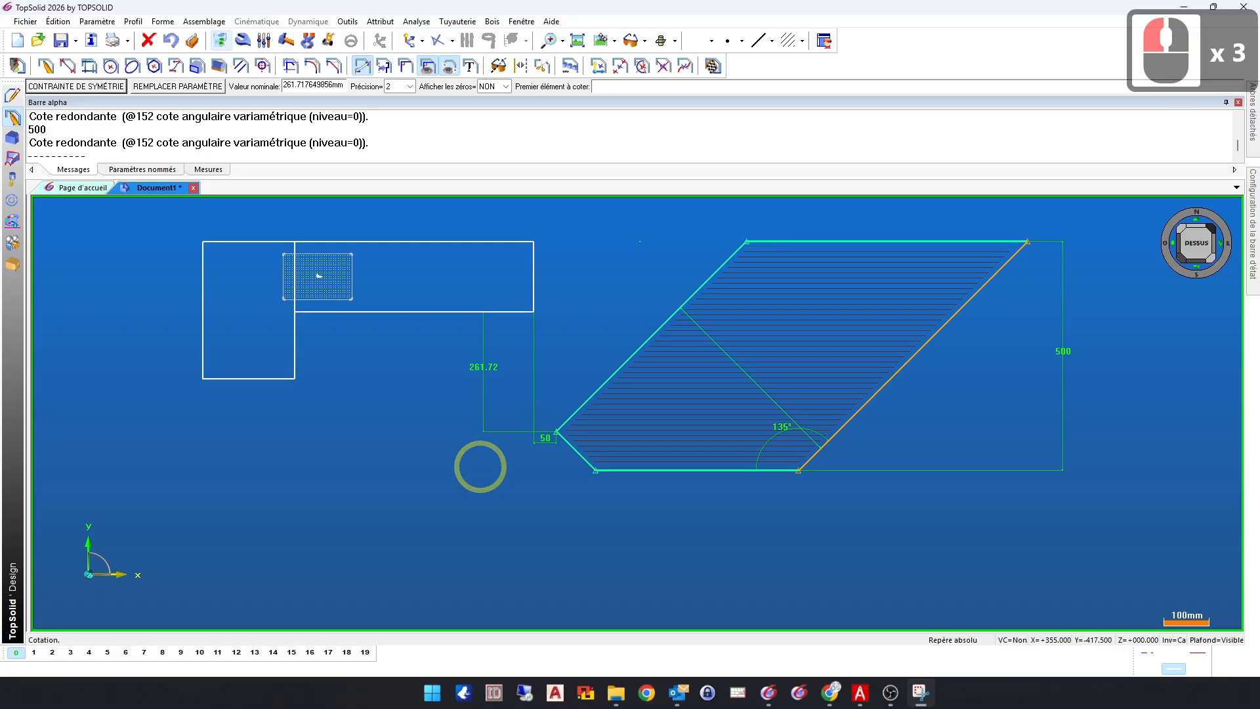
text(200)
key(Return)
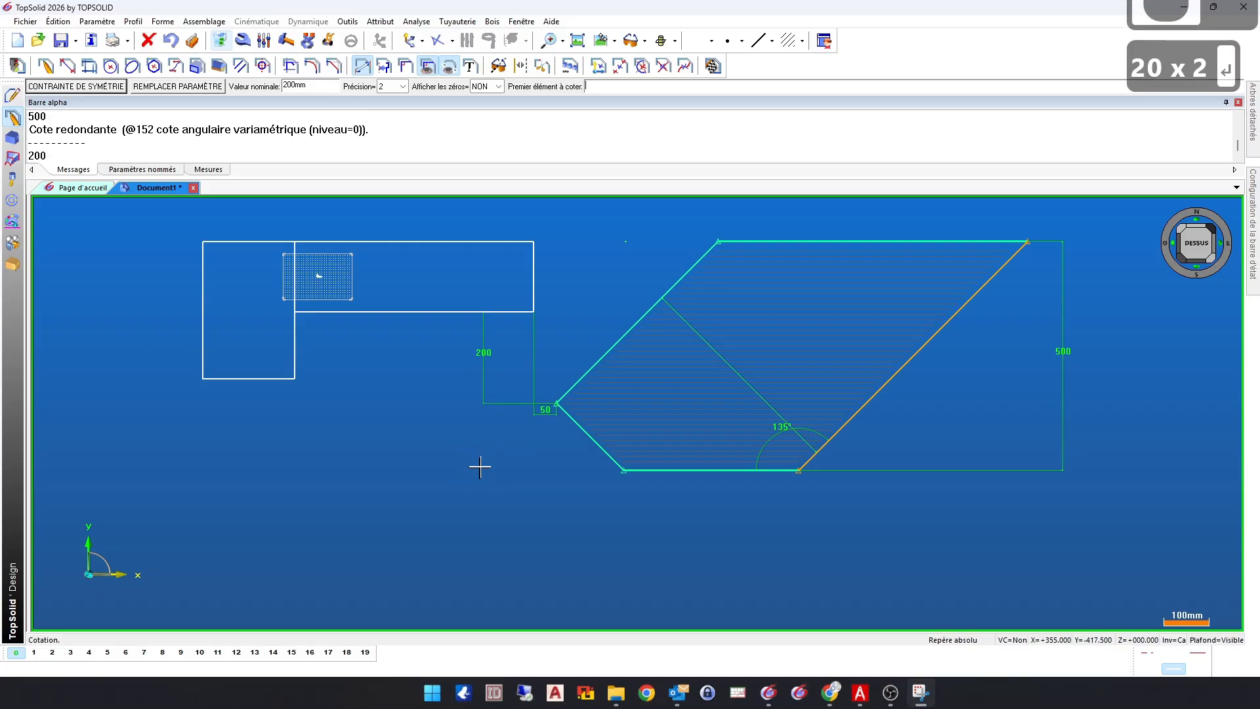
Step: Dimension the contour's top edge, set its length to 600 mm and end the sketch
click(778, 241)
click(783, 221)
click(985, 377)
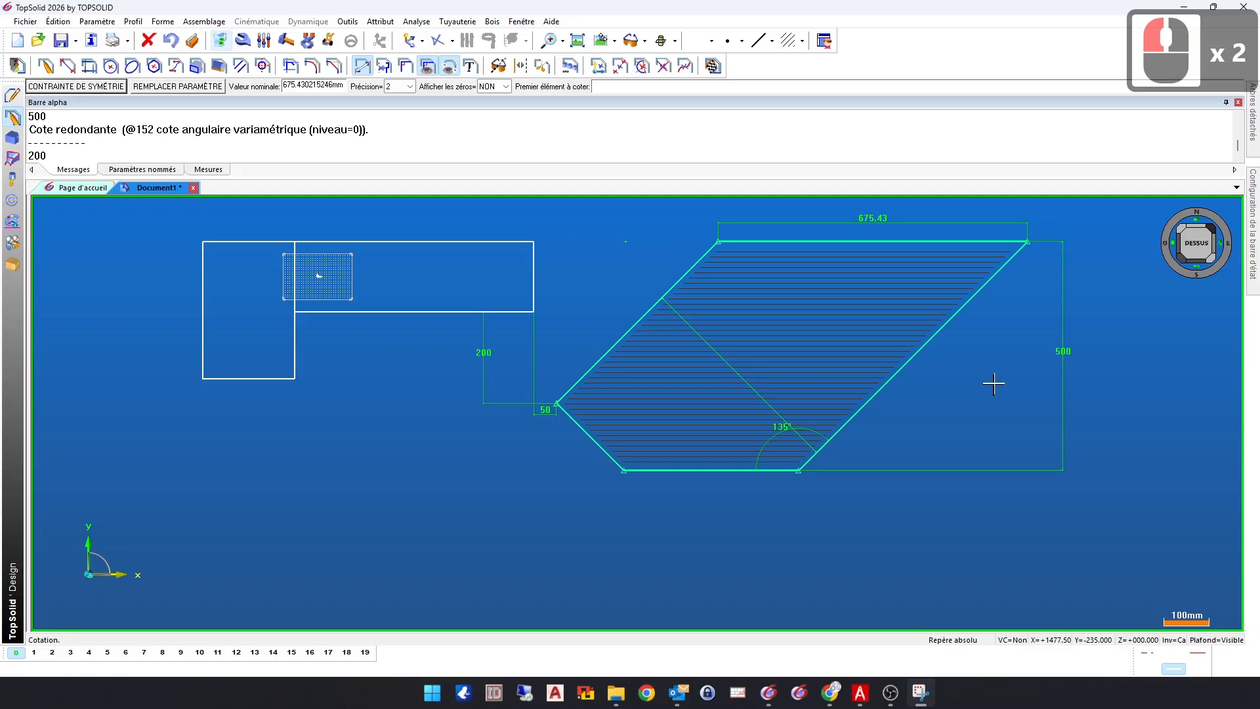
text(600)
key(Return)
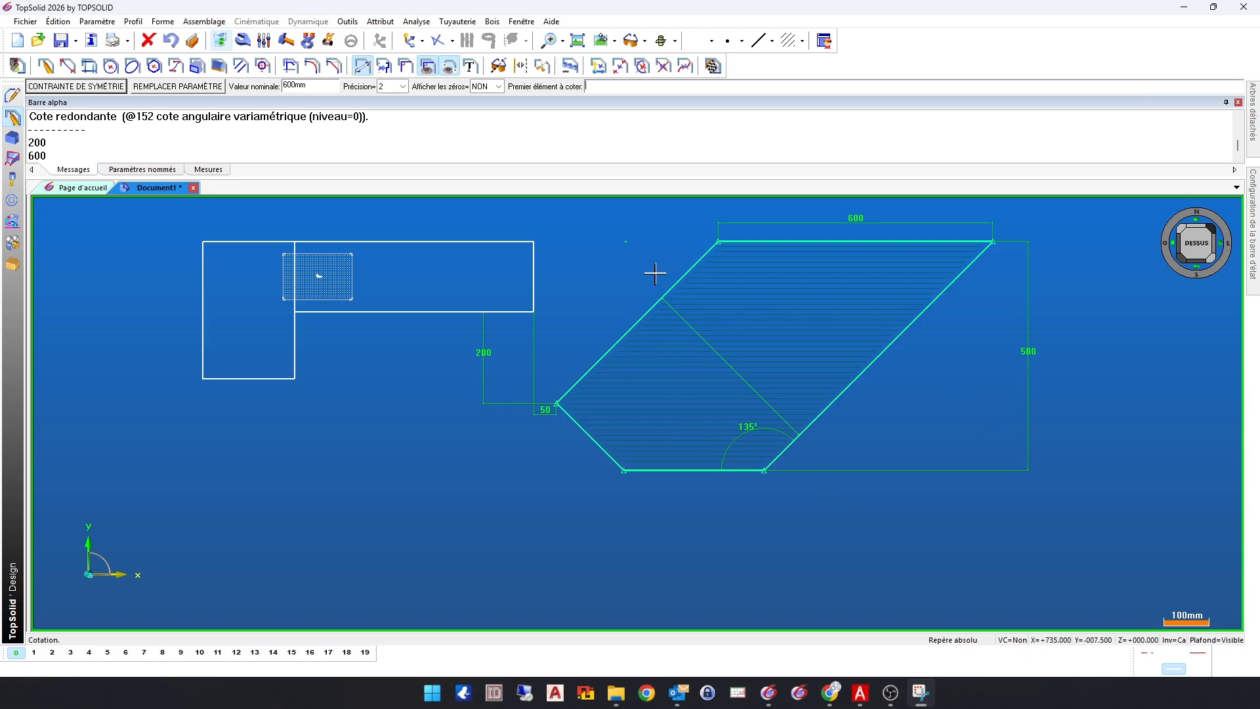
click(713, 67)
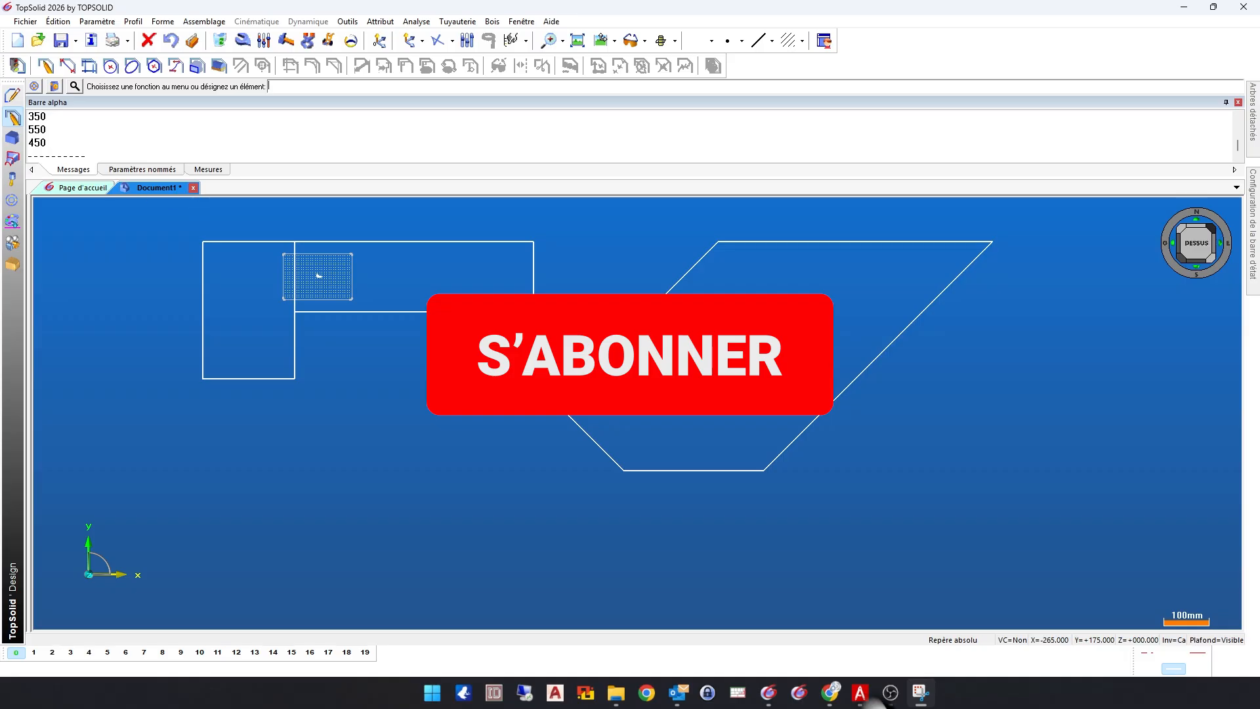
Step: Create a new document and start a new sketch in it on the current coordinate system (REPÈRE COURANT)
click(17, 41)
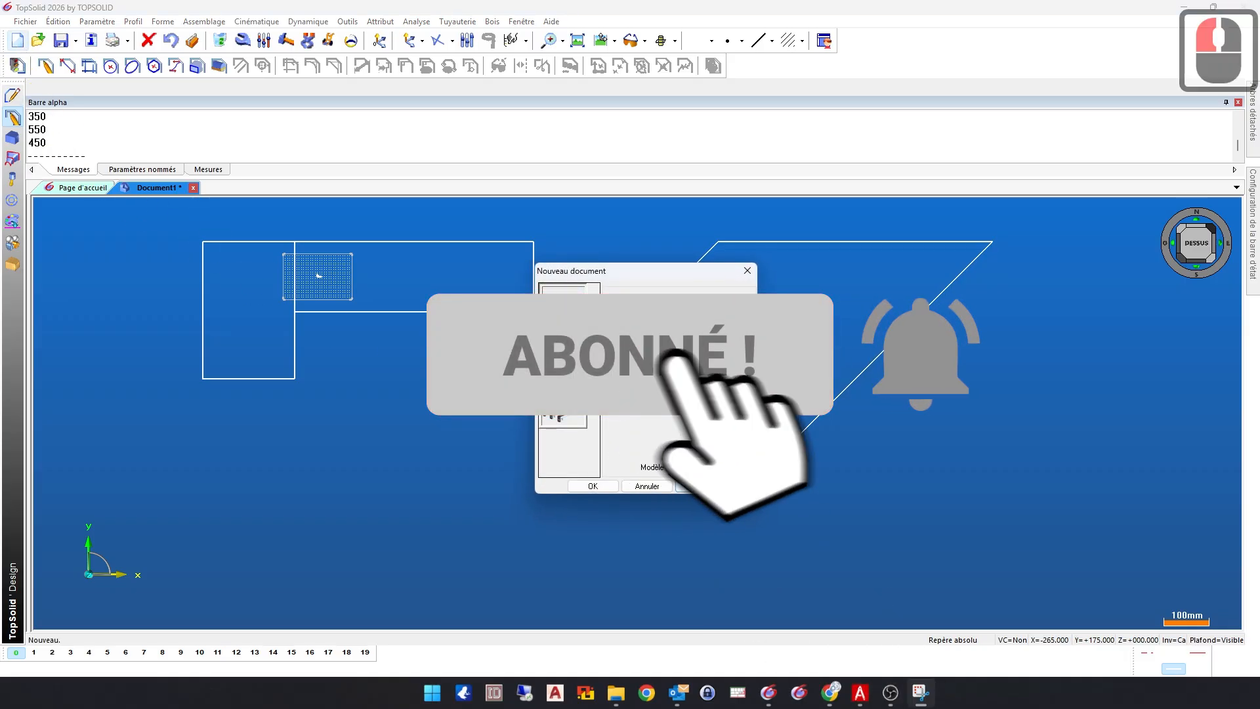
click(701, 486)
right_click(683, 400)
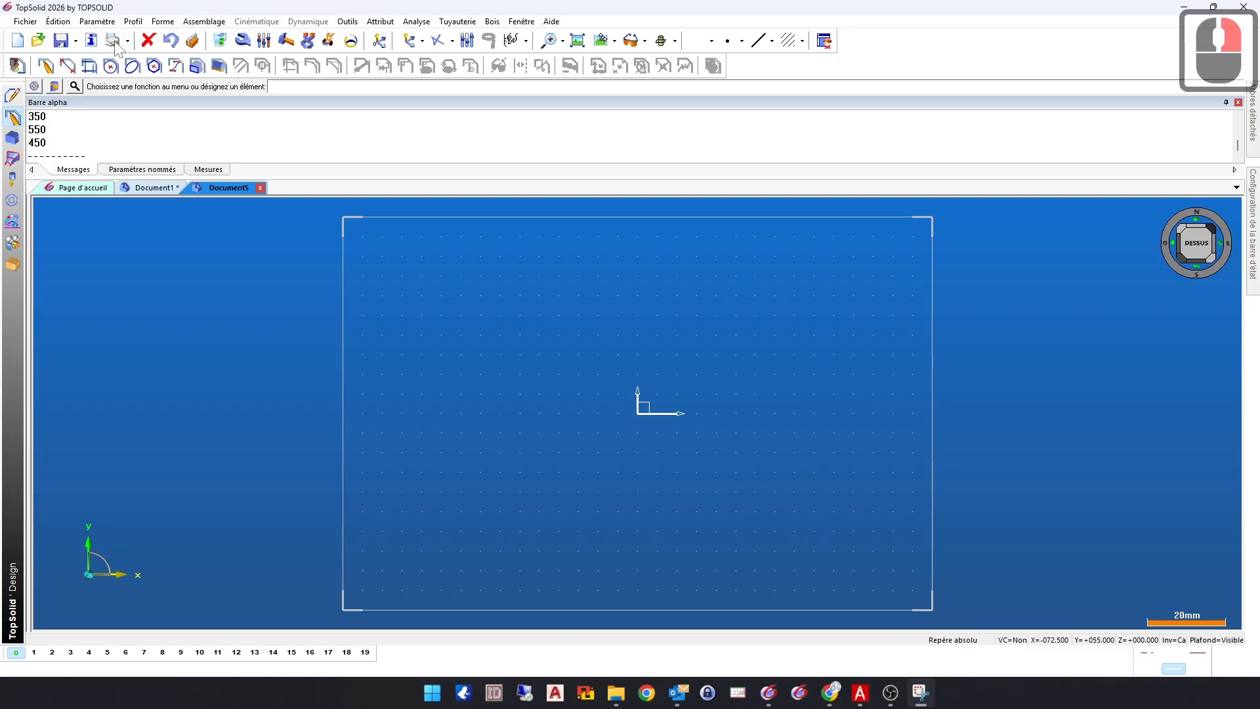
click(17, 66)
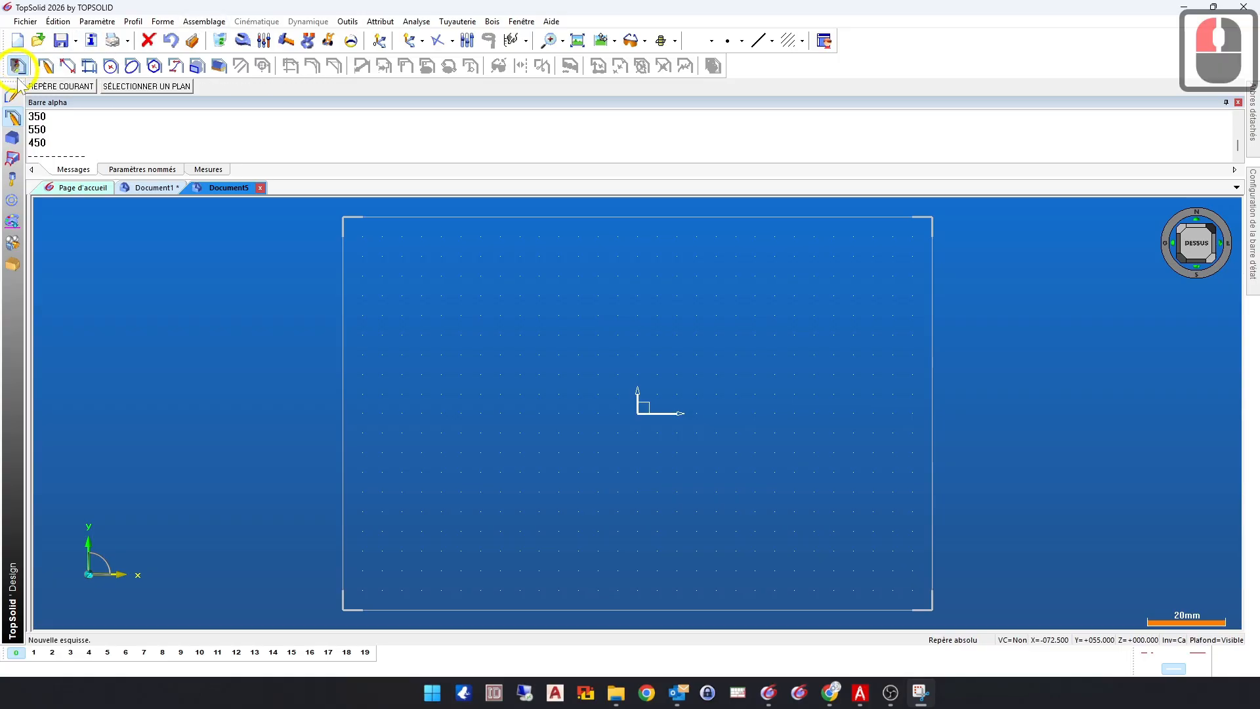
click(60, 86)
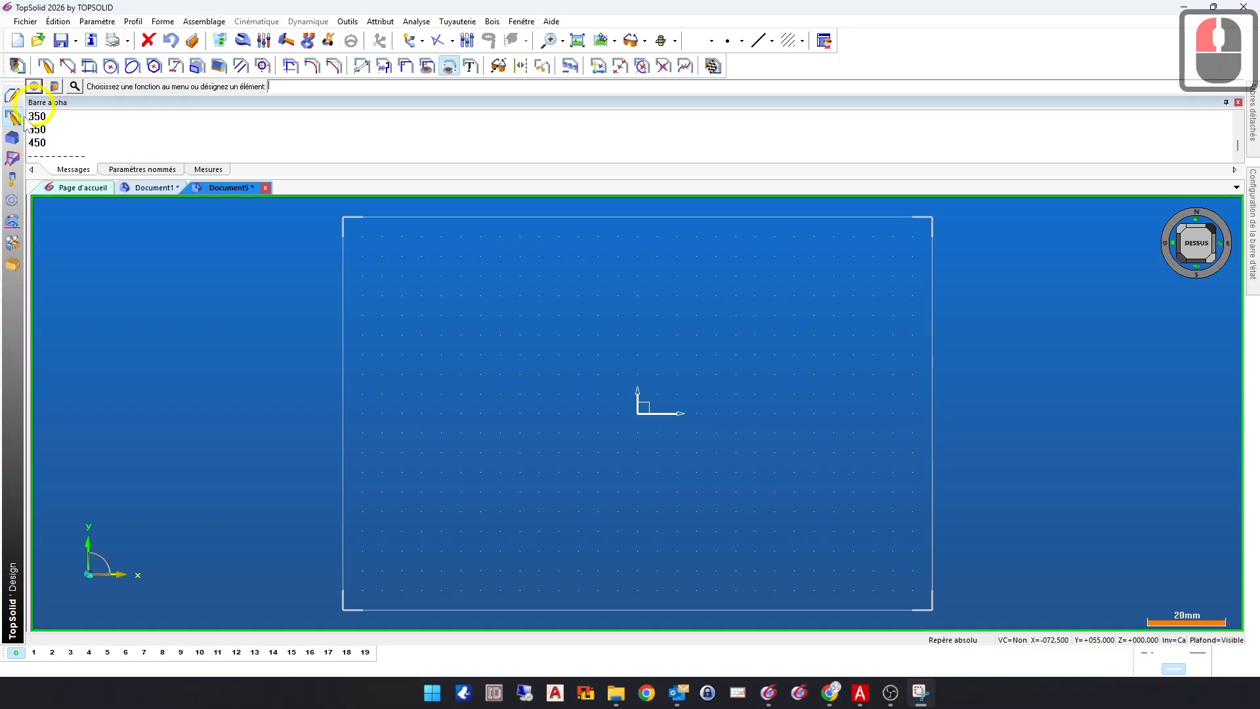
Step: Draw a closed, slightly skewed six-sided L-shaped contour around the origin, about 710 mm wide, with a notch at its lower-left corner
click(45, 65)
scroll(605, 383, down, 17)
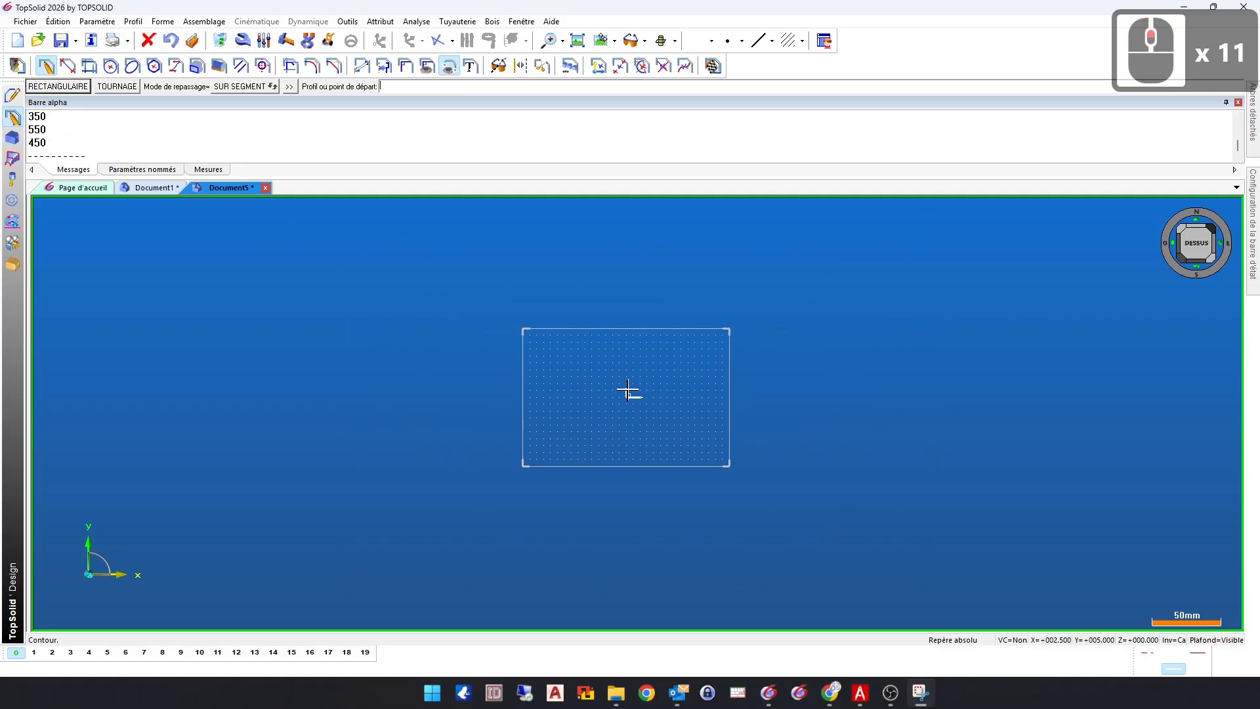
click(307, 322)
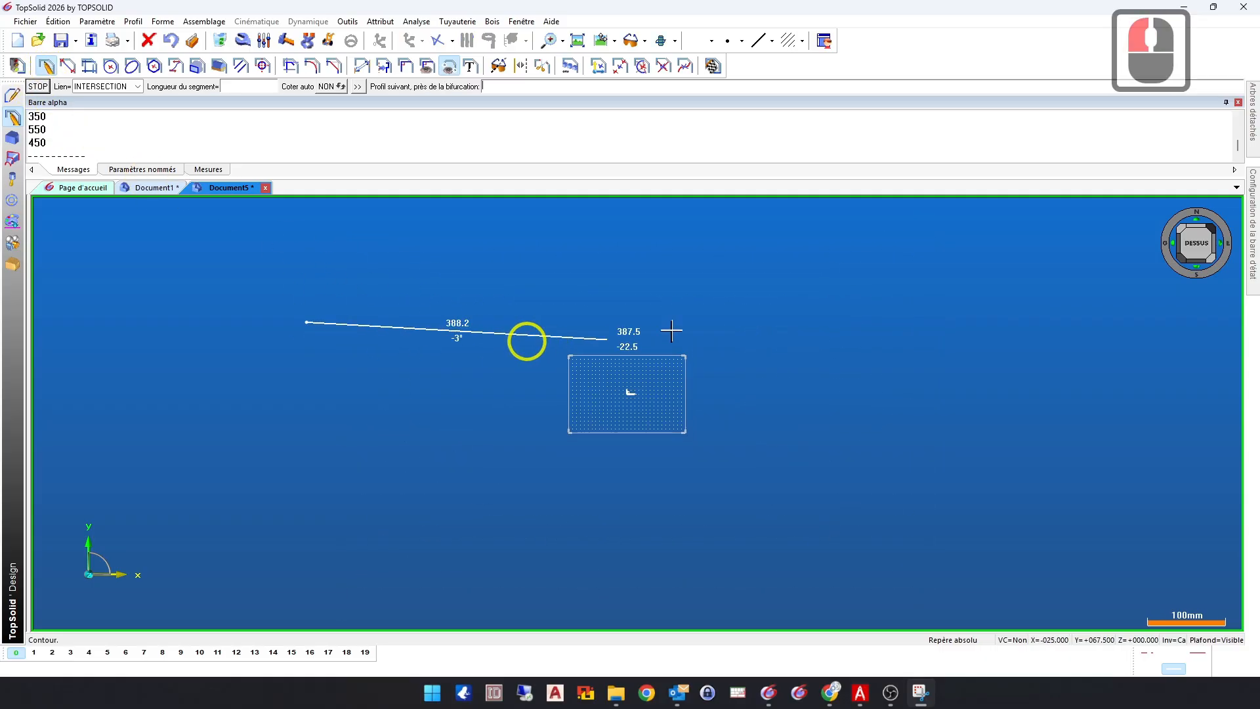
click(859, 288)
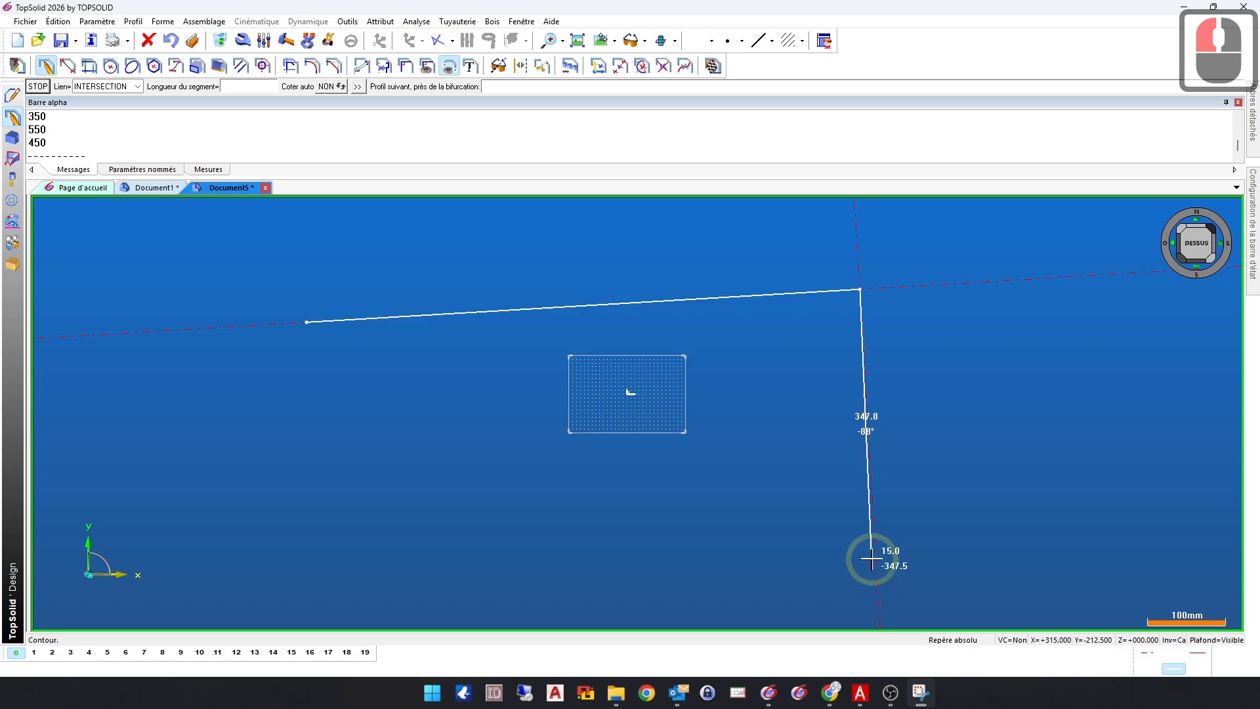
click(852, 551)
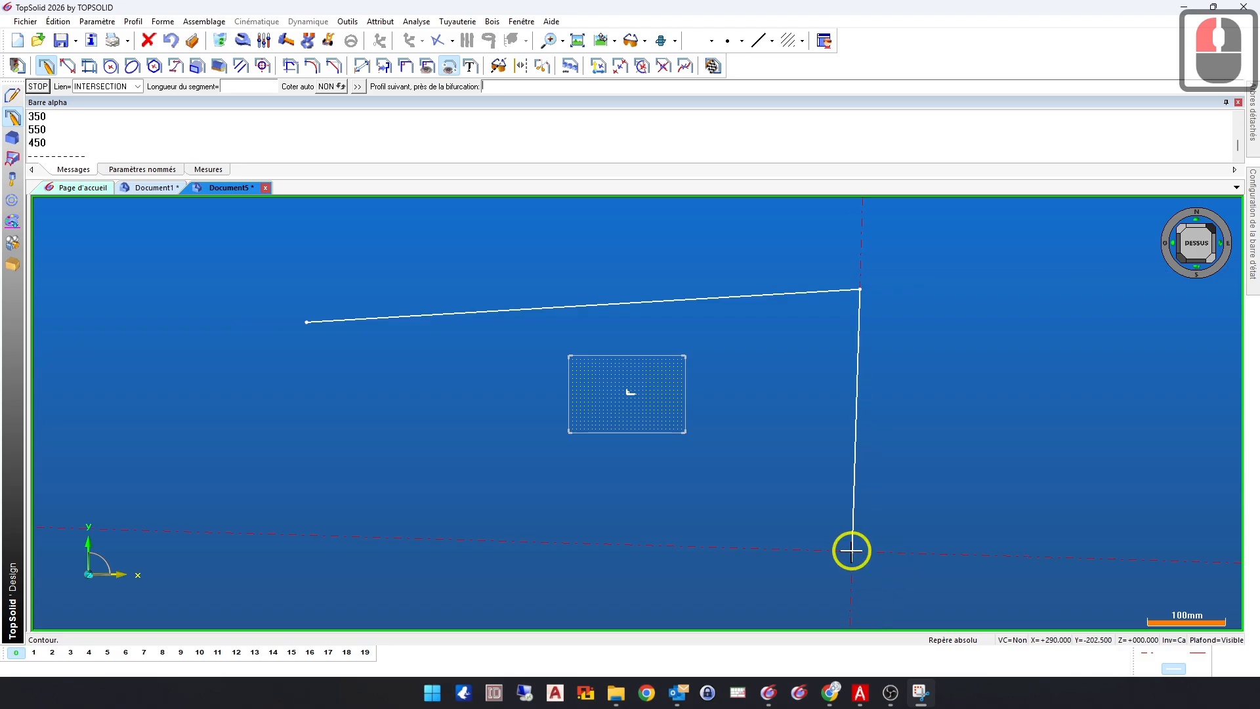
click(489, 536)
click(495, 399)
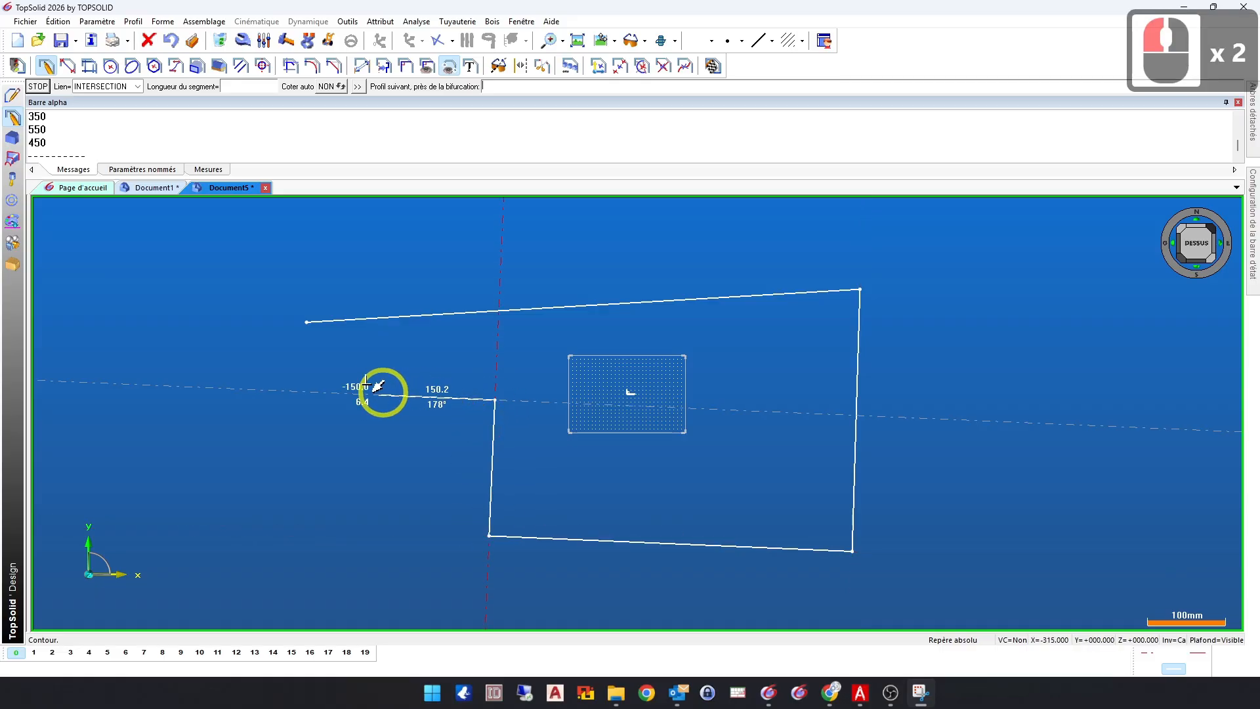
click(328, 391)
click(306, 324)
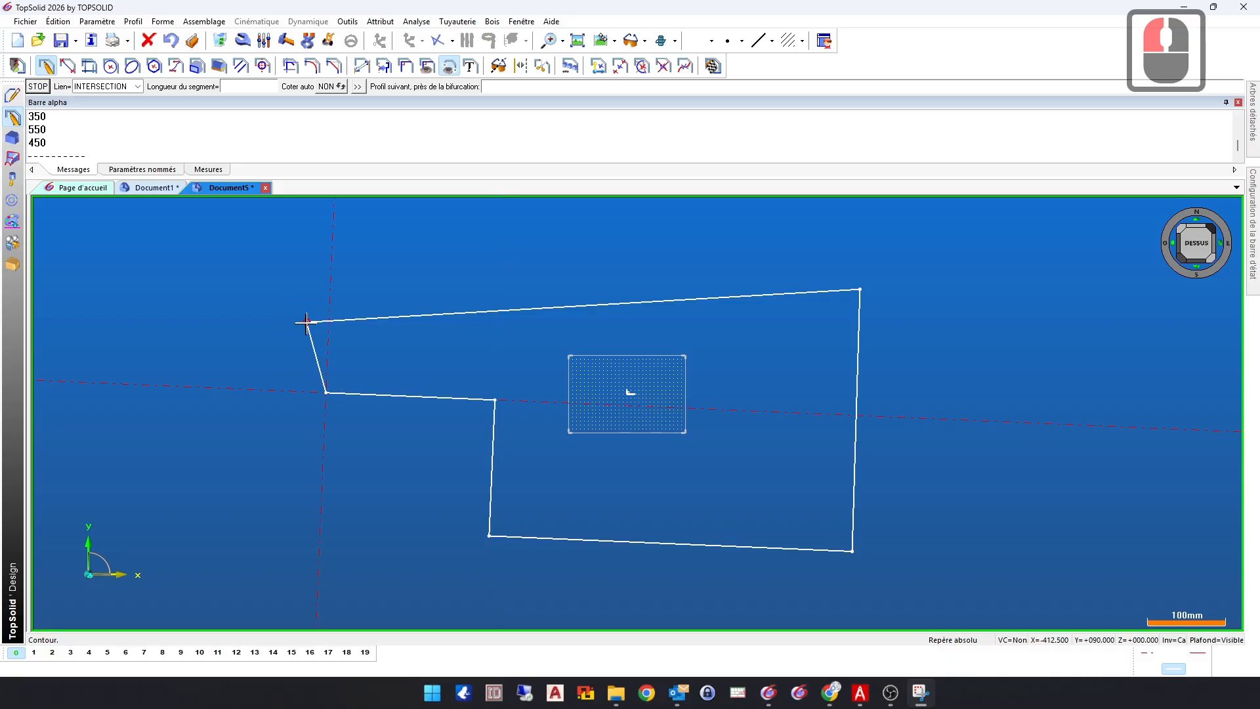
click(313, 336)
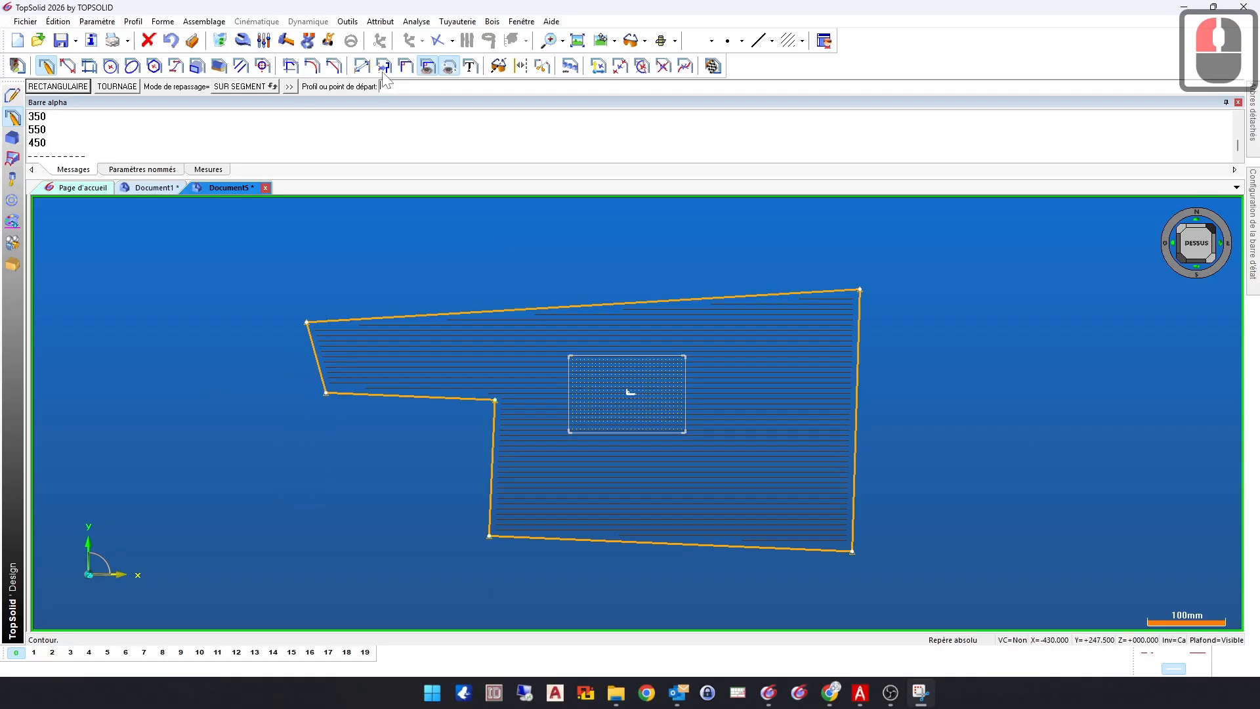
Step: Constrain the contour's top edge and right edge by alignment with the X and Y axes of the coordinate system at the origin
click(405, 67)
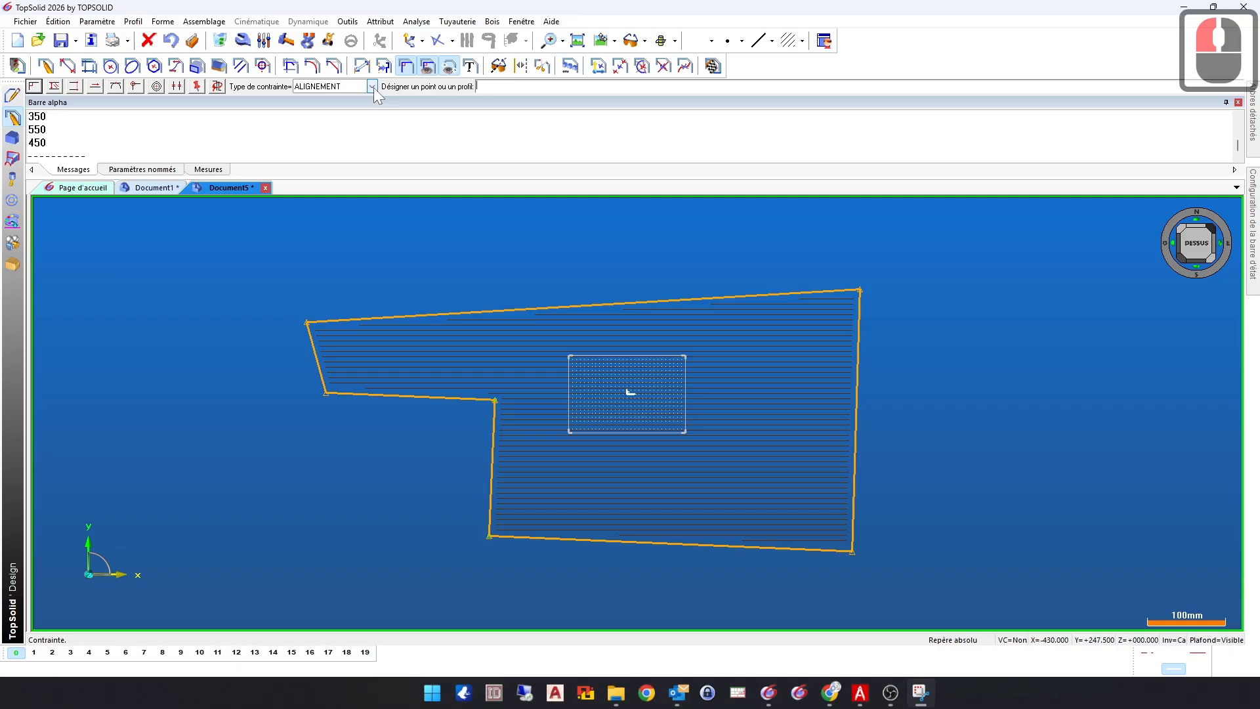
click(834, 289)
scroll(647, 373, up, 9)
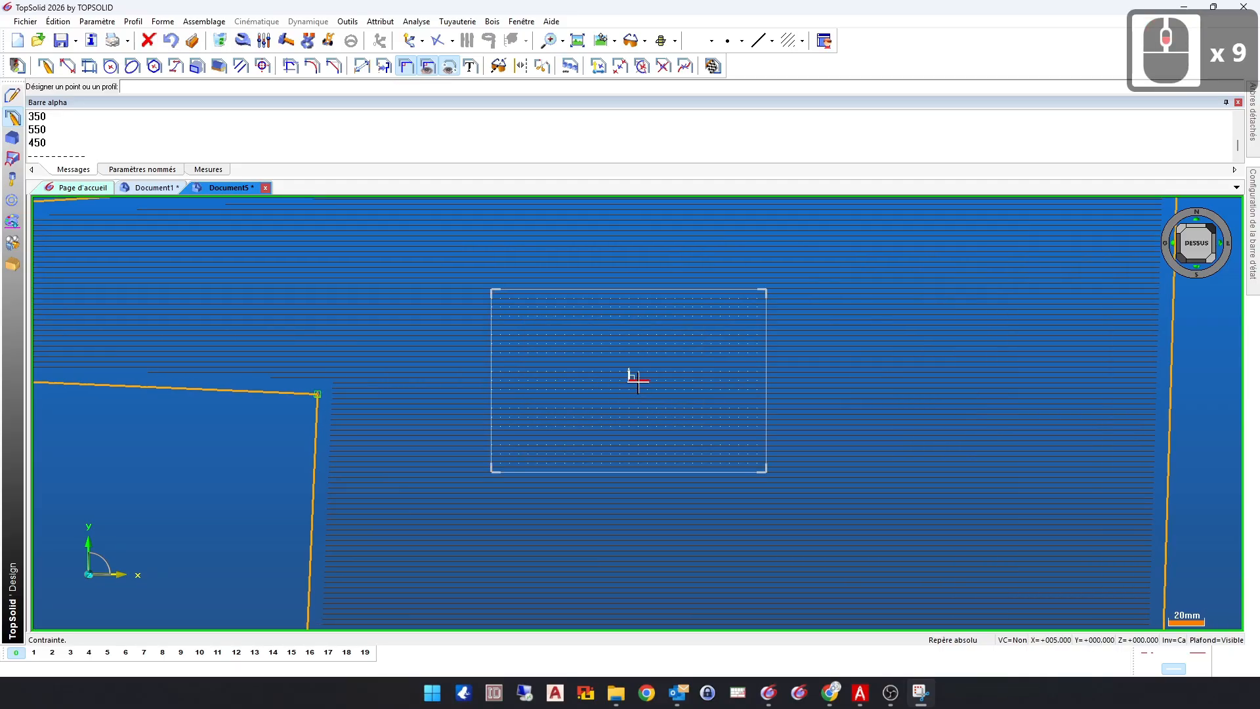
click(638, 381)
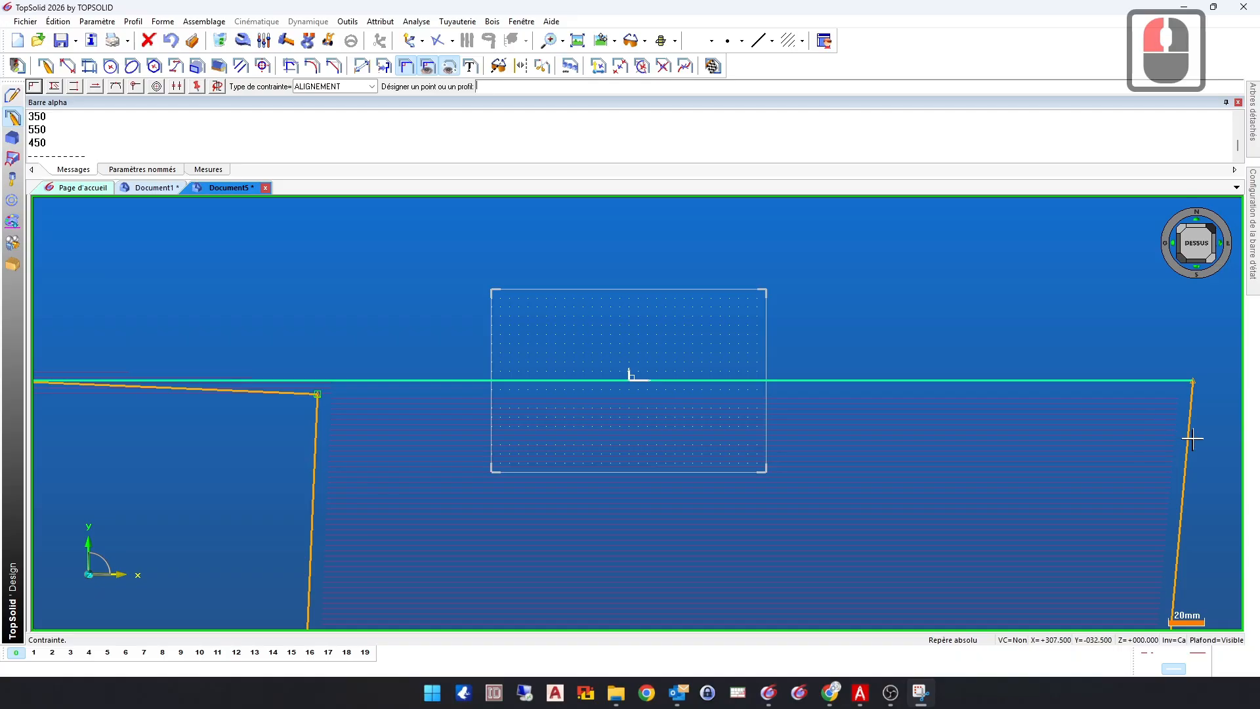
click(1186, 439)
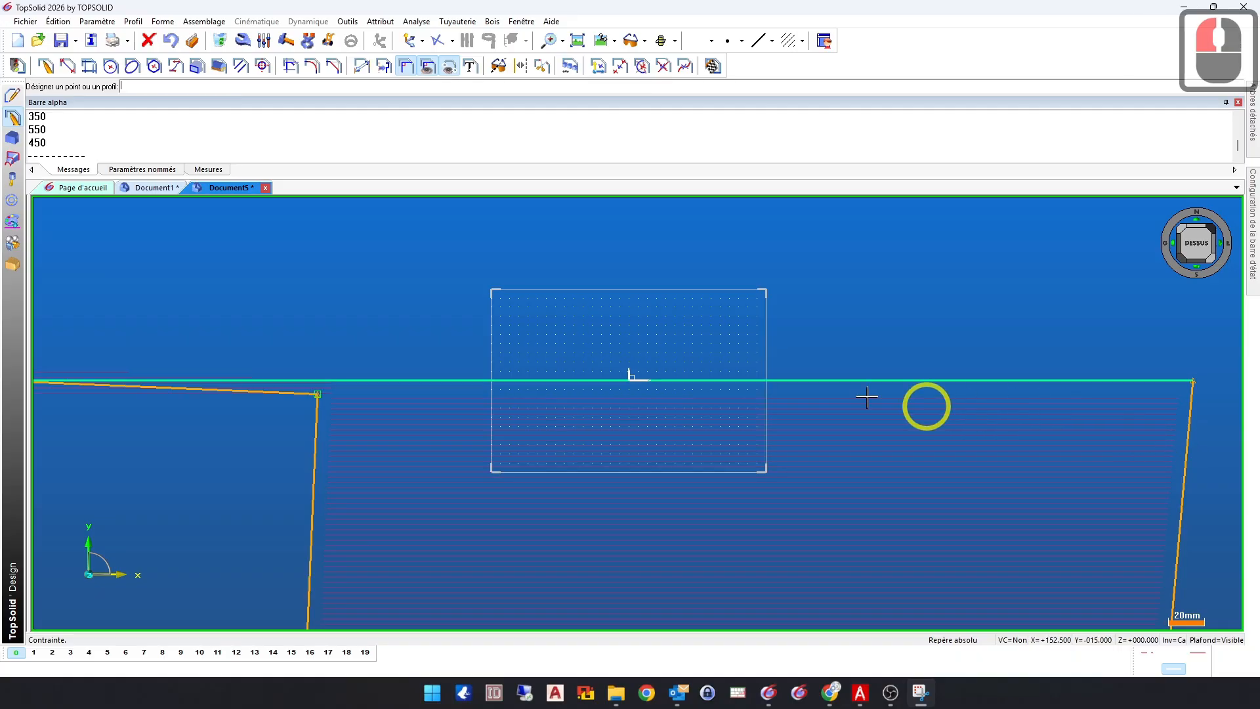
click(627, 373)
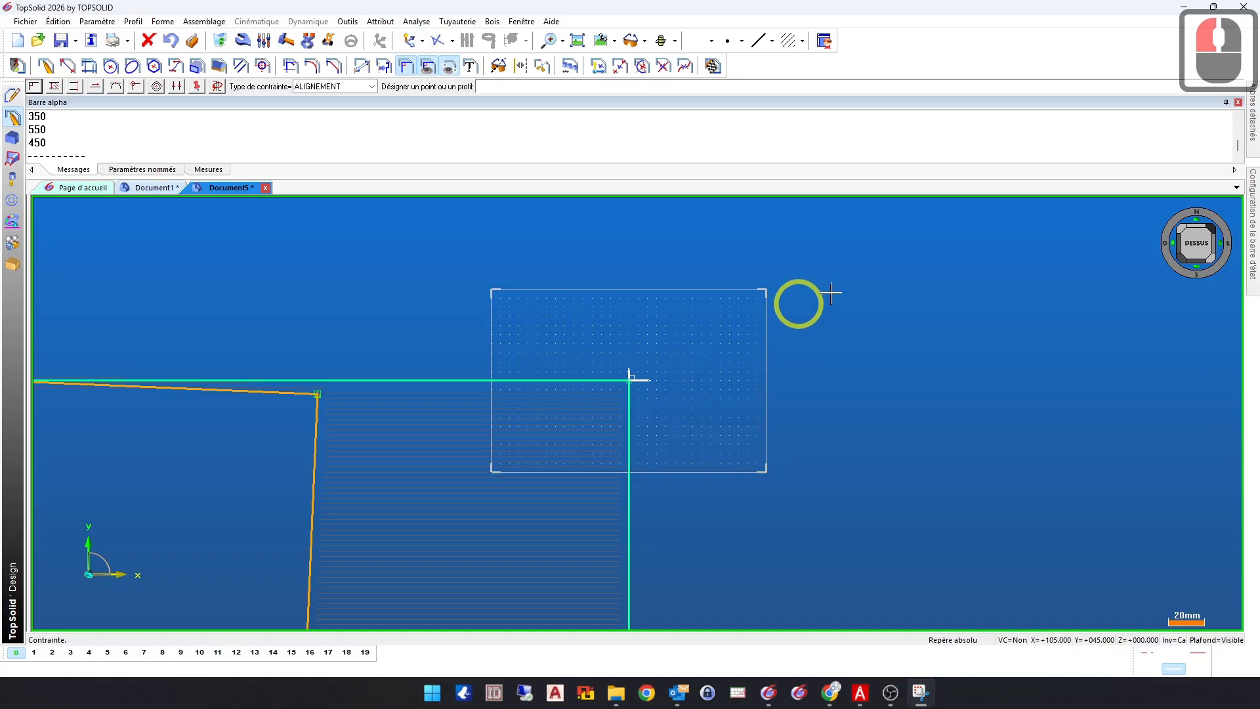
scroll(801, 302, down, 7)
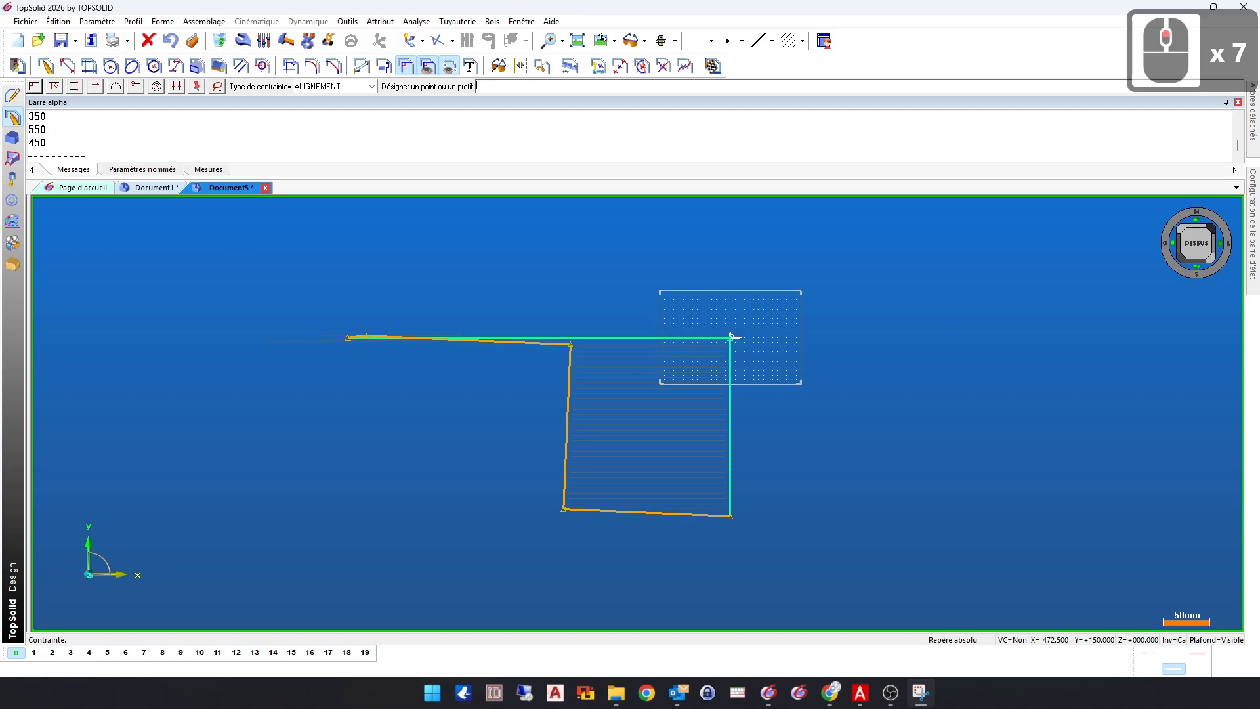
Step: Move the contour's lower-left corner to about X -410, Y -105 to unfold the shape and bring the left edge close to vertical
click(330, 45)
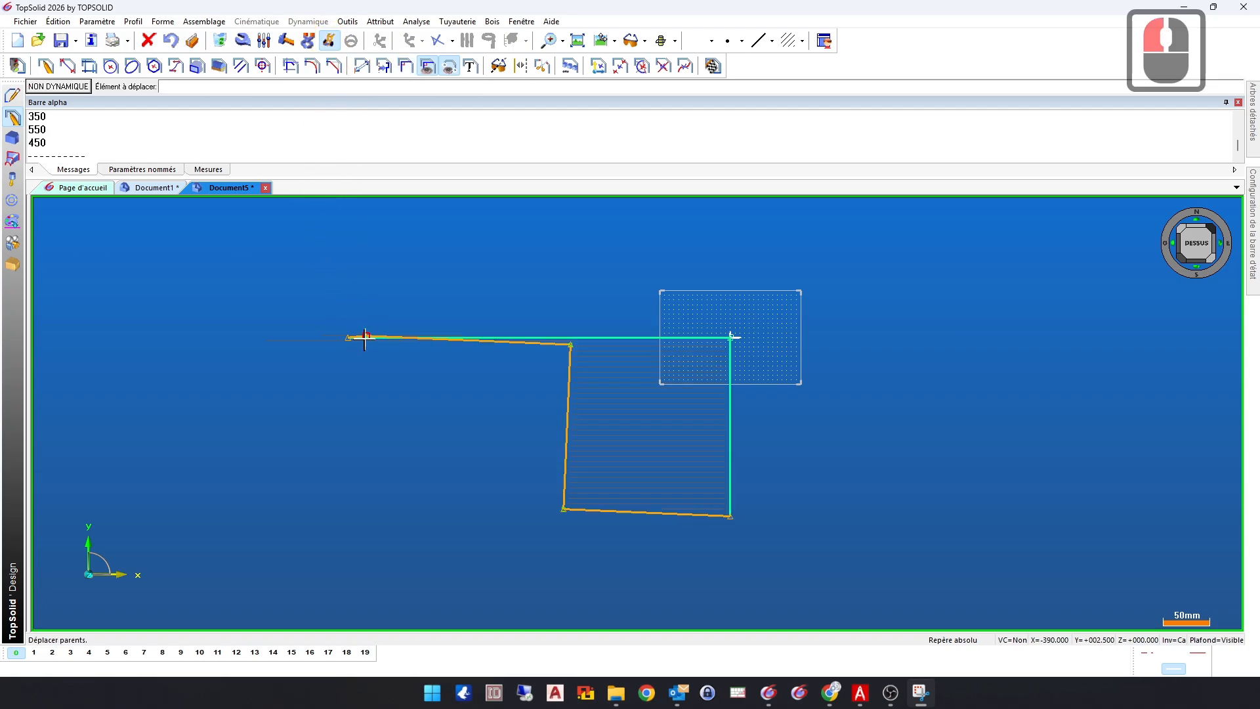
scroll(363, 338, up, 5)
scroll(365, 332, up, 11)
click(369, 316)
scroll(371, 317, down, 5)
scroll(372, 317, down, 5)
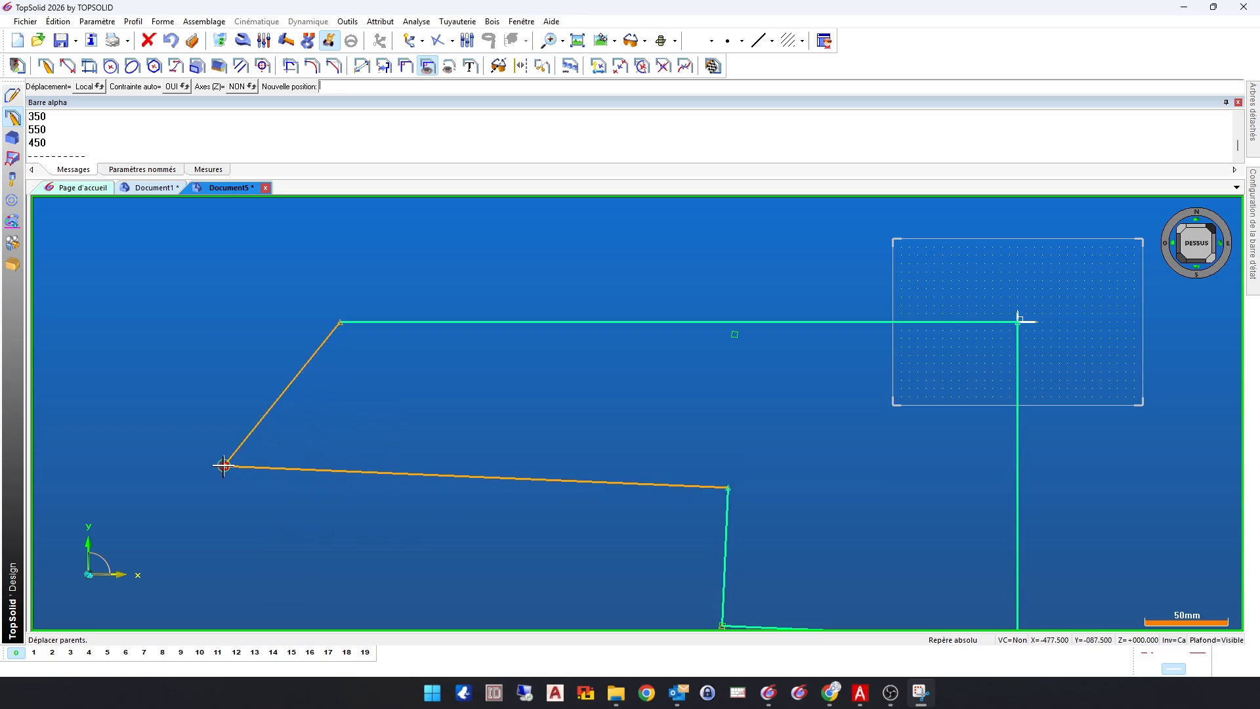
click(224, 464)
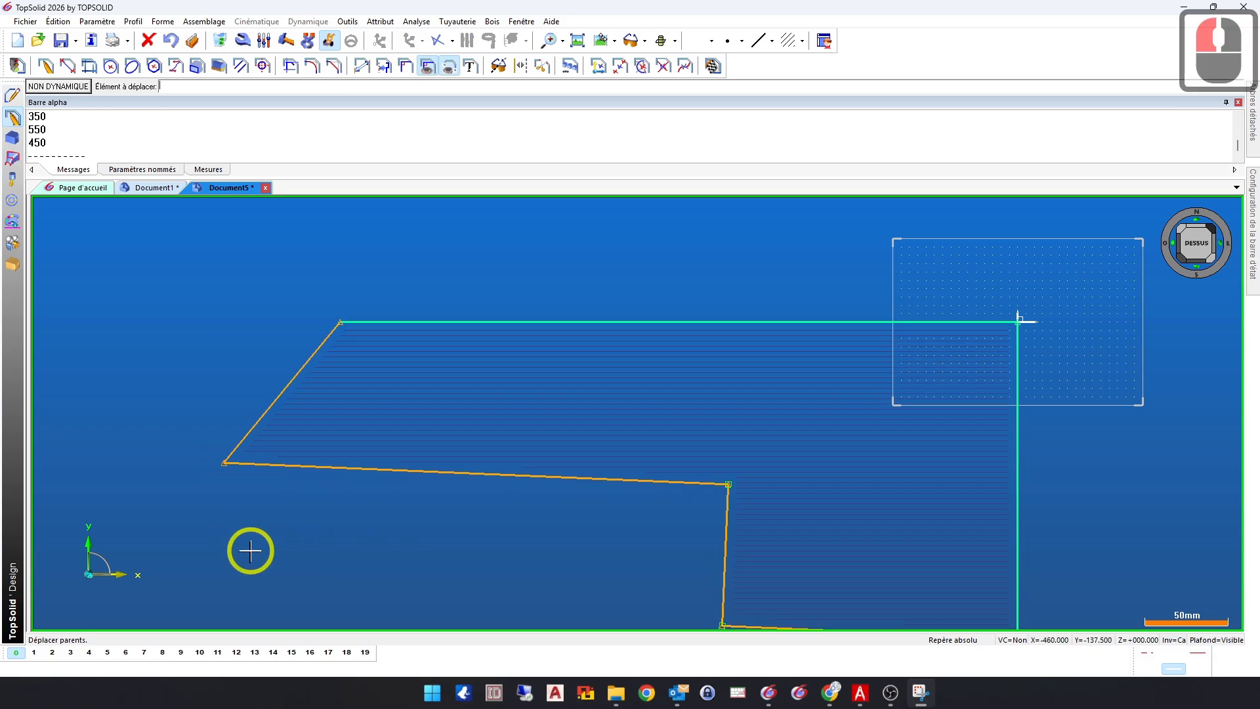
click(172, 43)
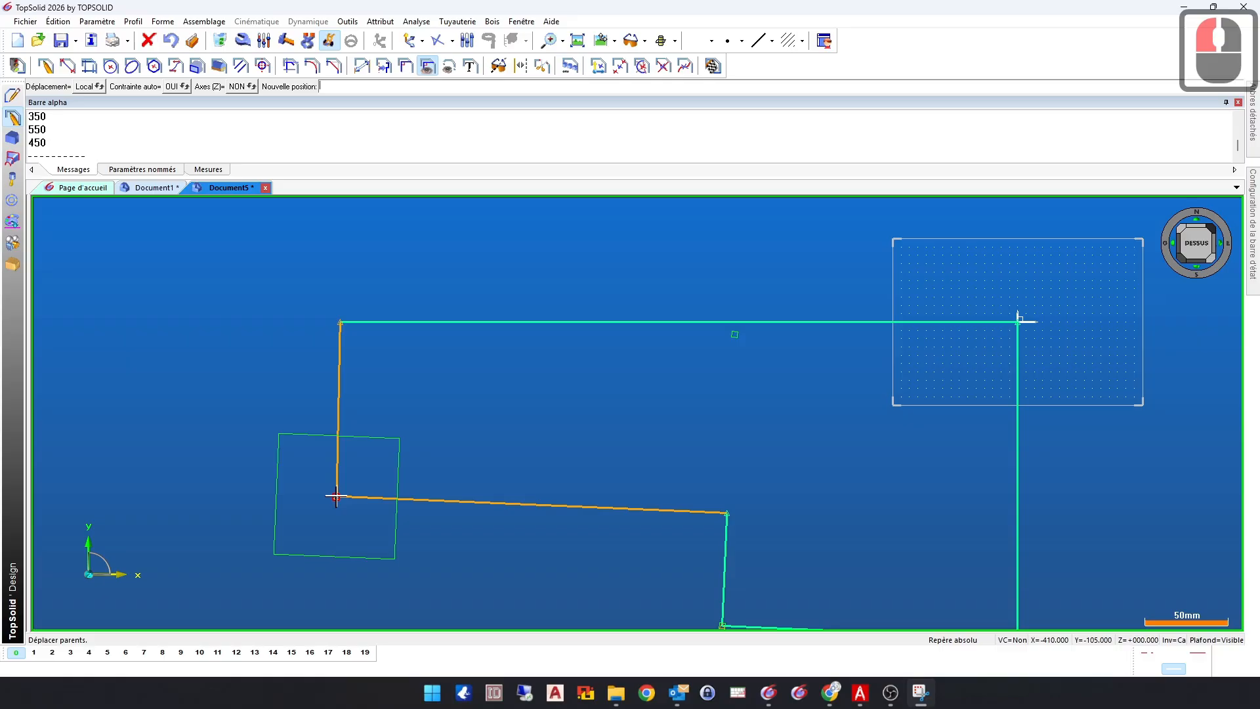
click(336, 497)
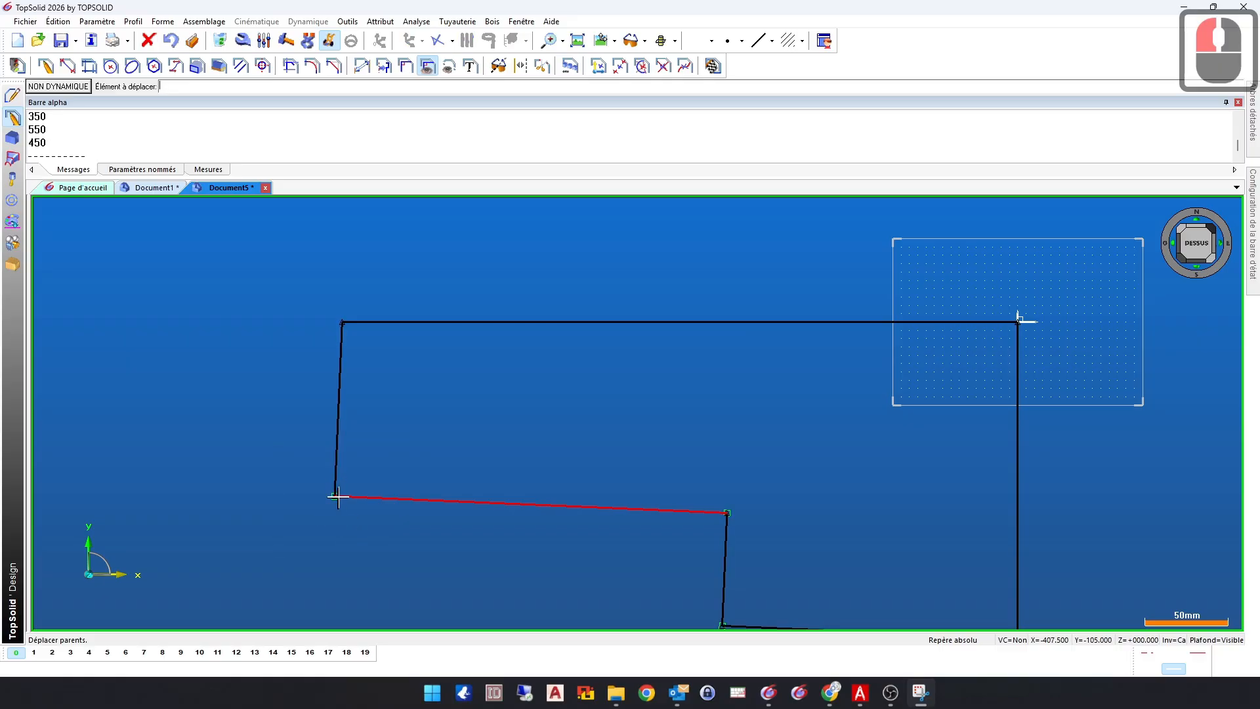
Step: Dimension the angle between the contour's left and top edges and set it to 100°
scroll(339, 492, up, 4)
scroll(338, 496, up, 6)
scroll(345, 480, down, 6)
scroll(347, 474, down, 6)
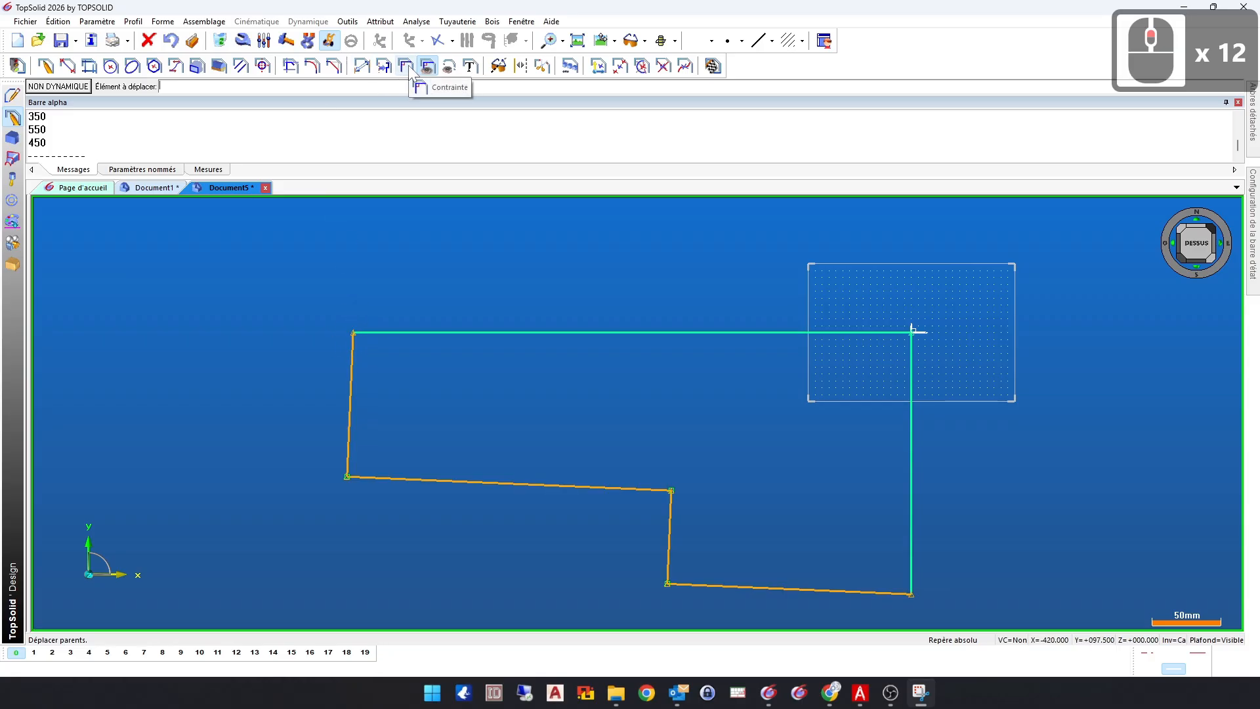
click(361, 66)
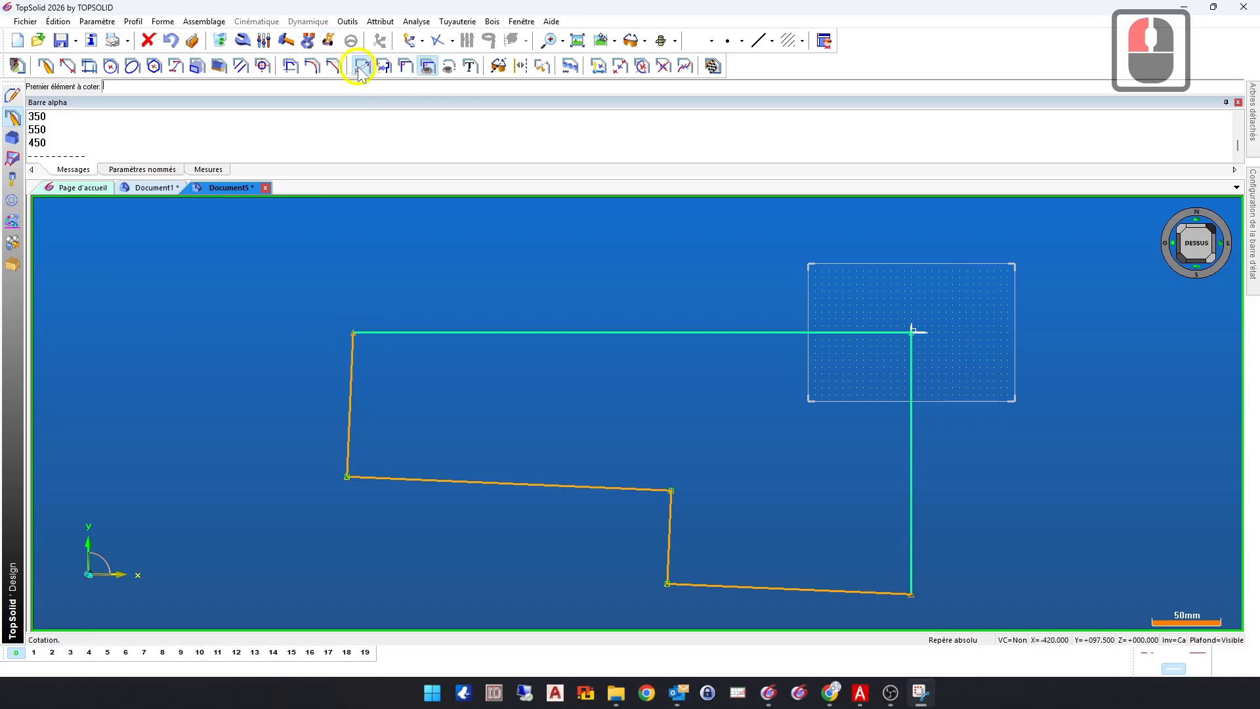
click(350, 368)
click(451, 333)
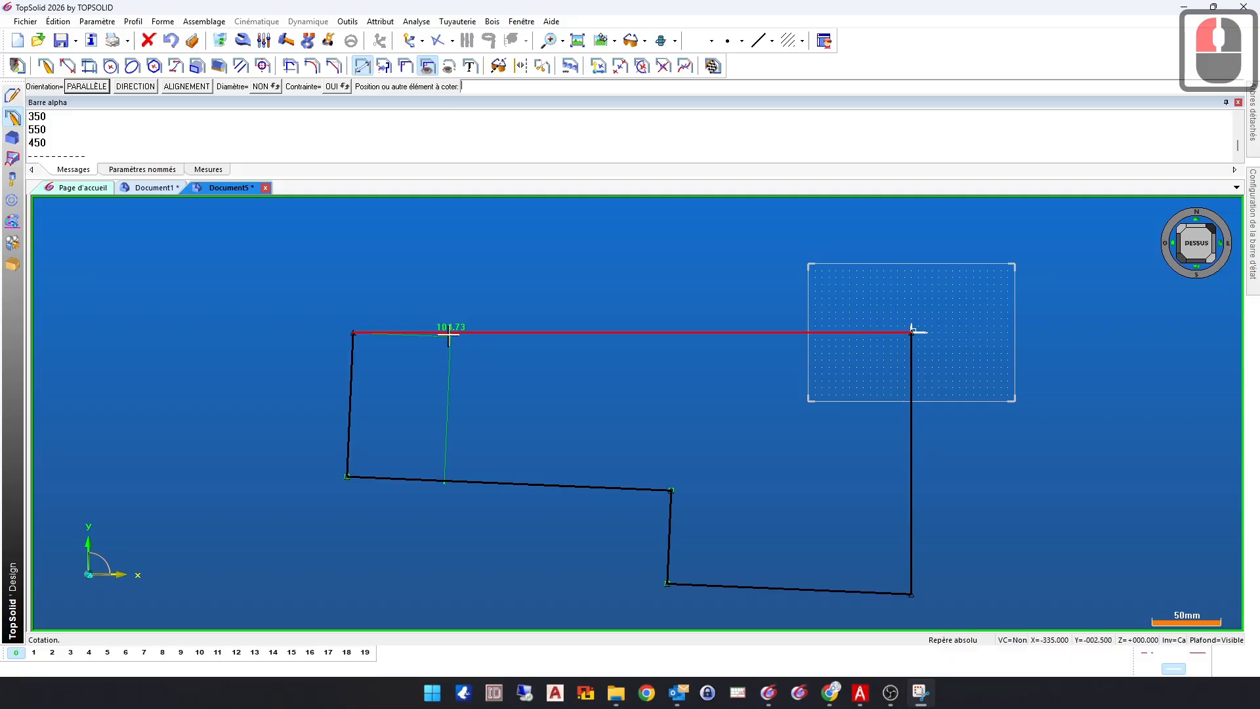
click(403, 355)
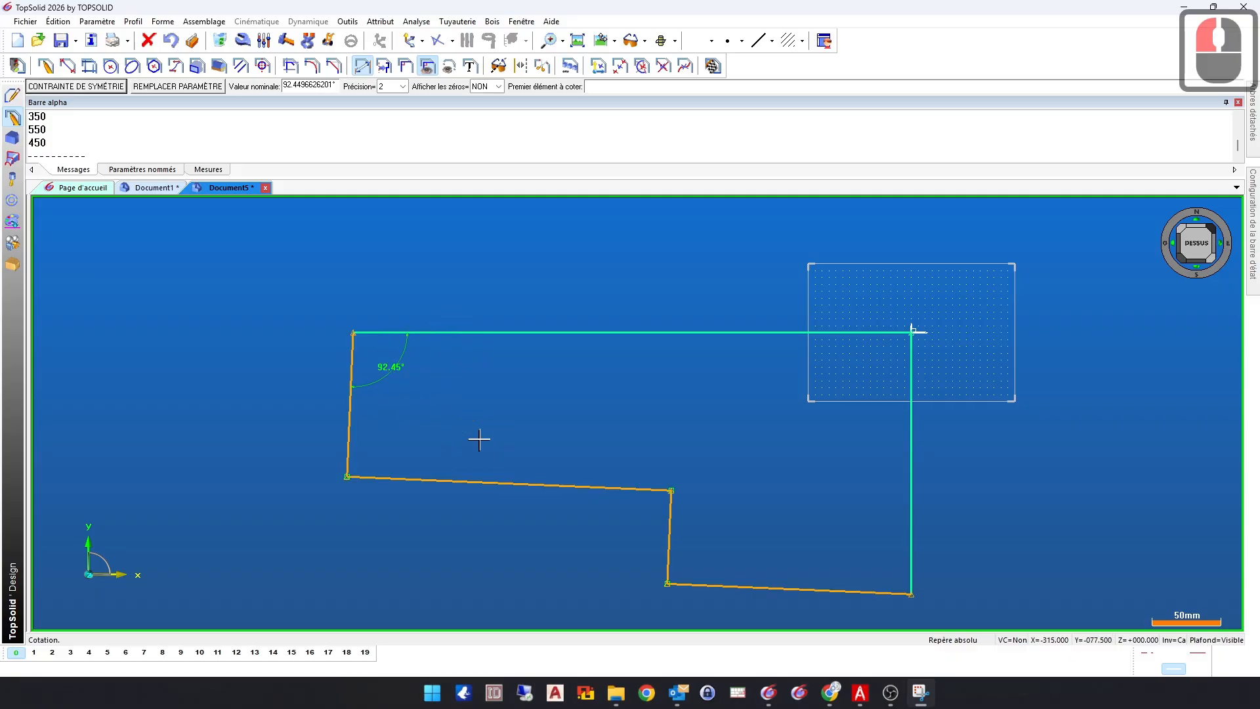
text(100)
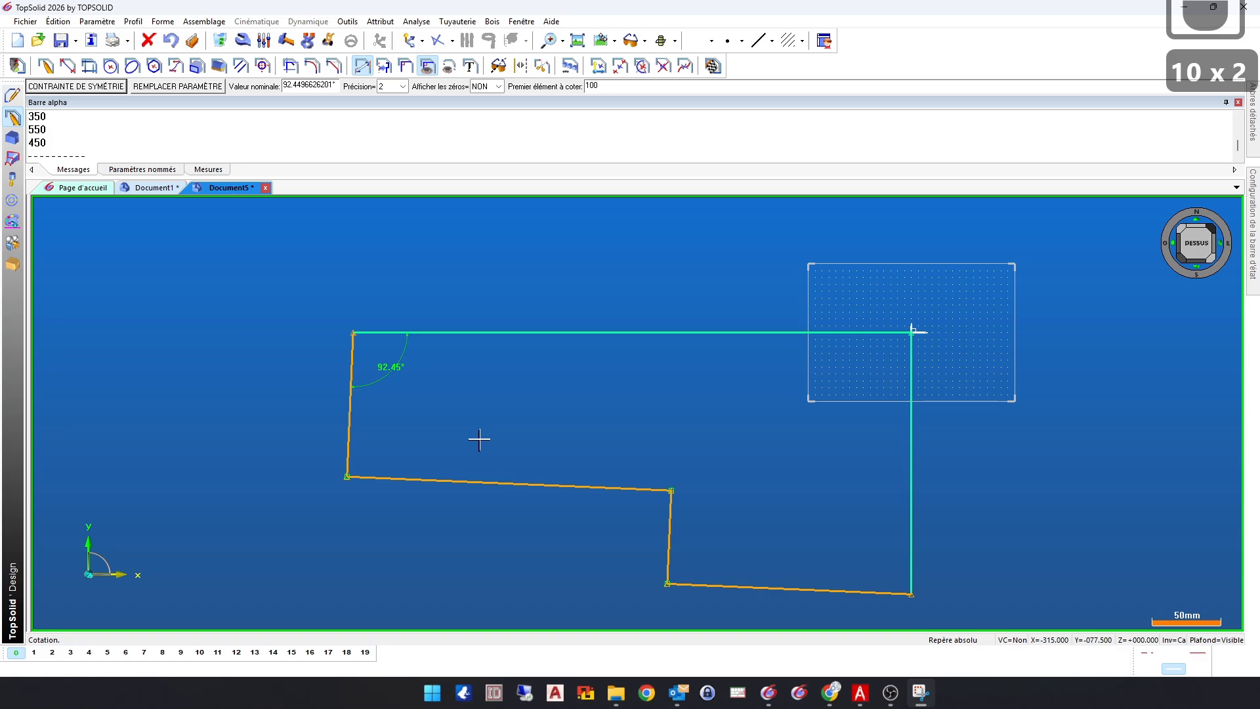
key(Return)
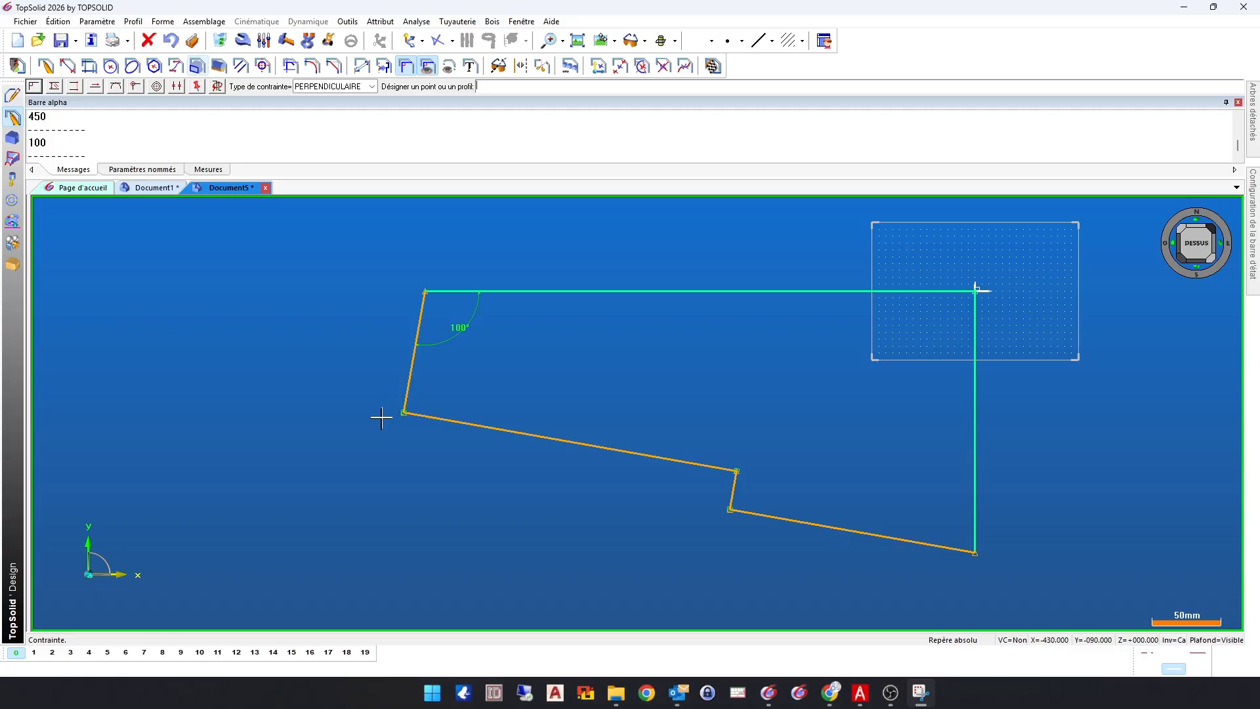
Step: Delete the perpendicular constraint at the contour's lower-left corner, between the left edge and the notch's horizontal edge
click(220, 40)
scroll(394, 423, up, 6)
scroll(400, 421, up, 7)
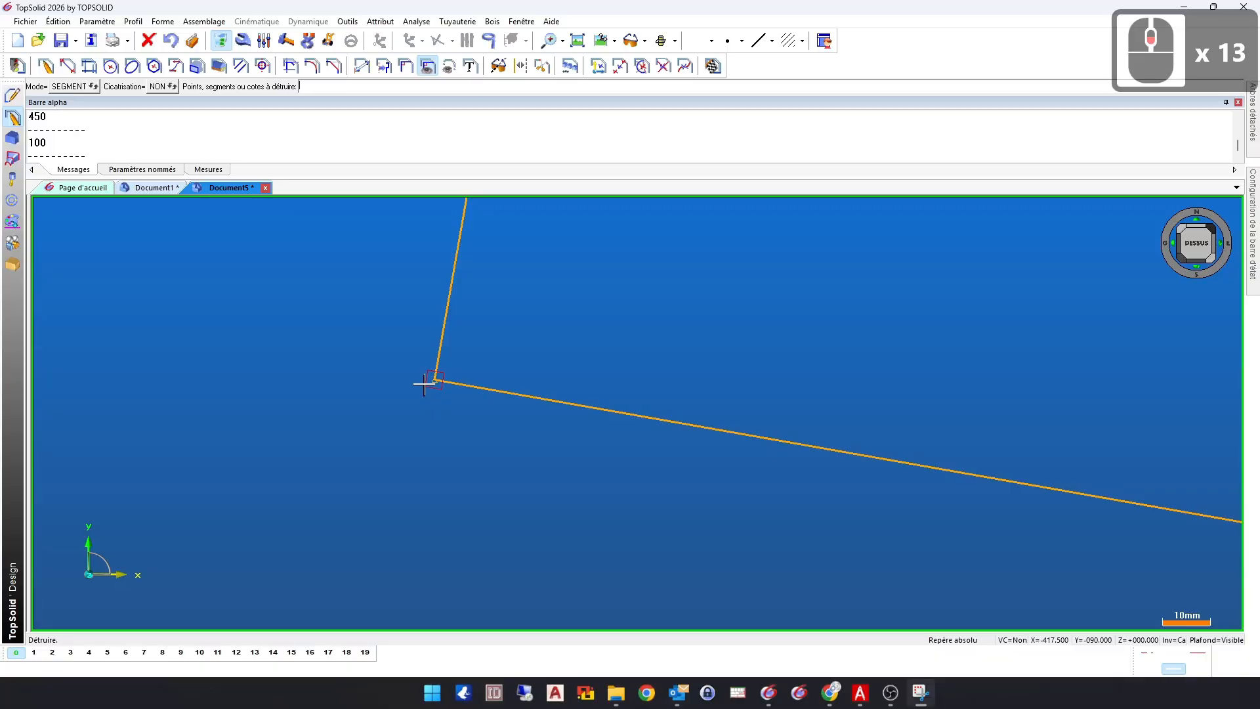
click(424, 384)
click(340, 424)
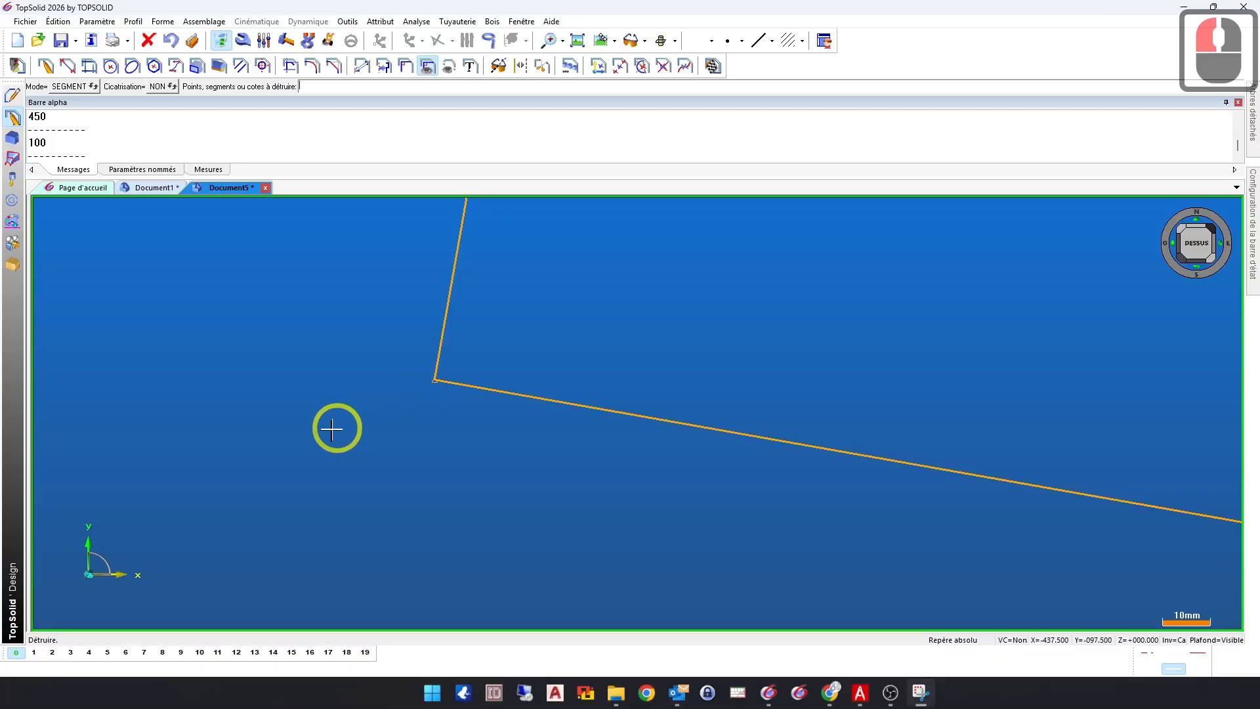
scroll(368, 367, down, 12)
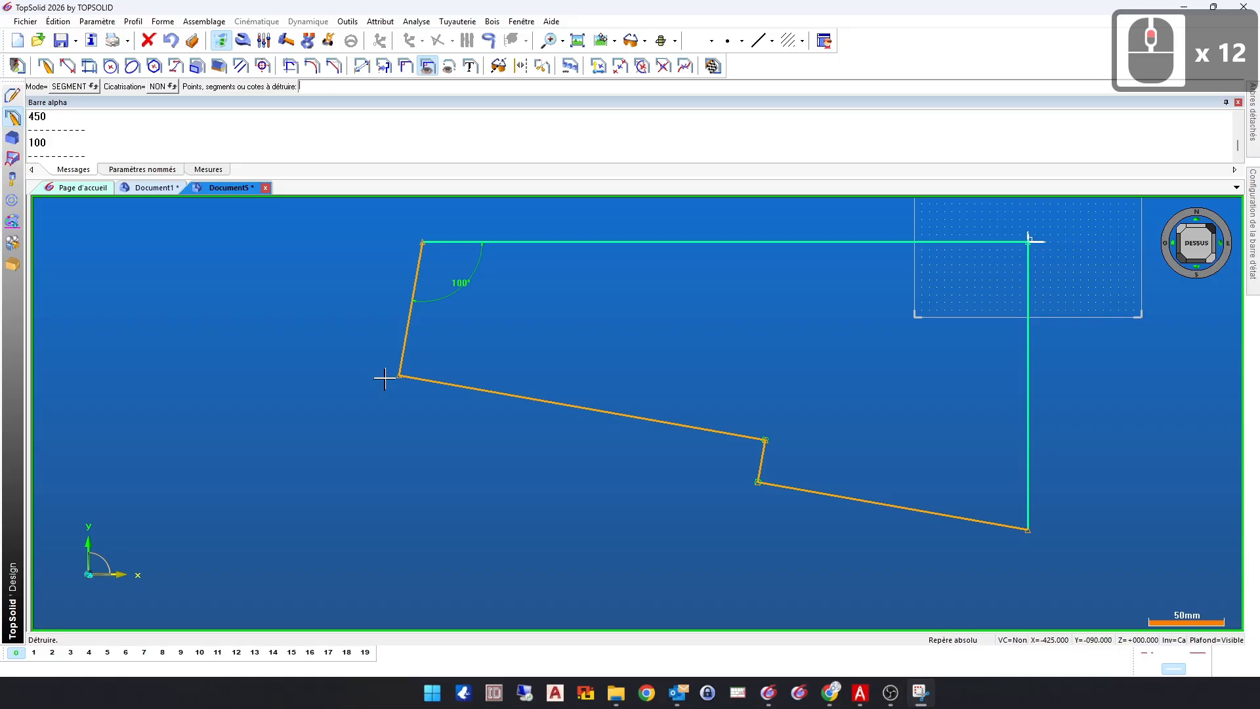
Step: Apply a perpendicular constraint (PERPENDICULAIRE) between the contour's bottom edge and its right edge
click(405, 65)
click(371, 87)
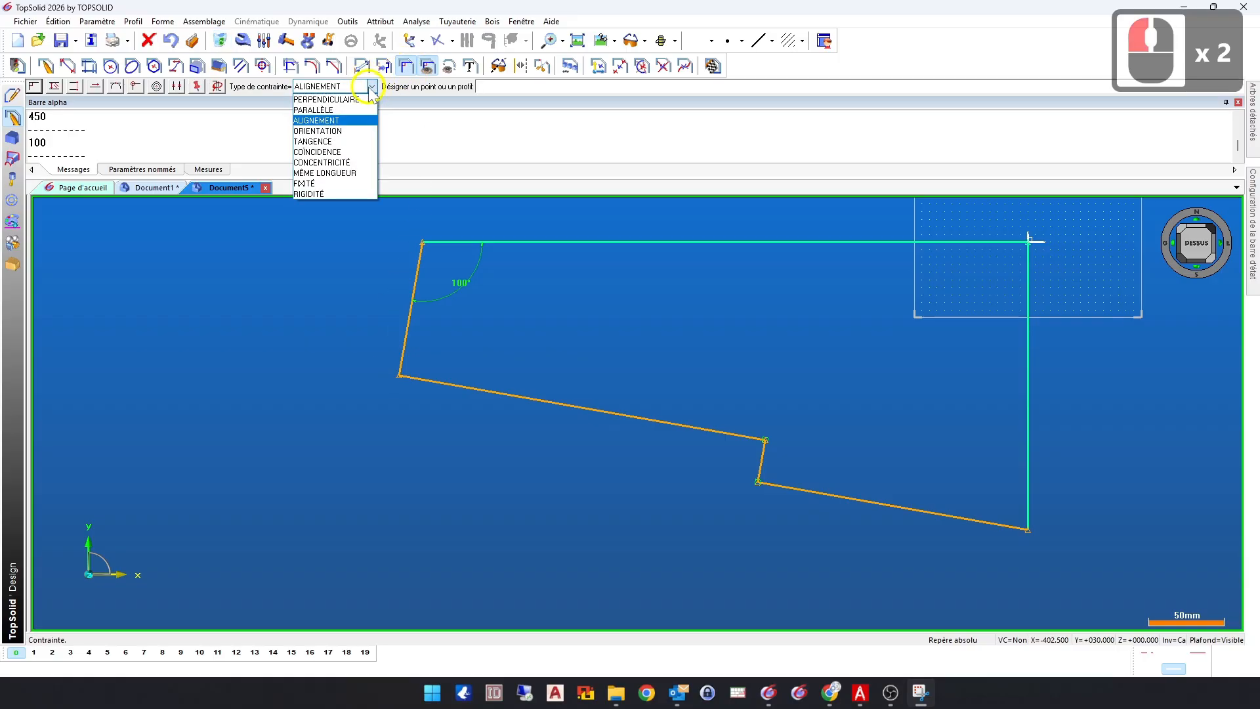
click(326, 99)
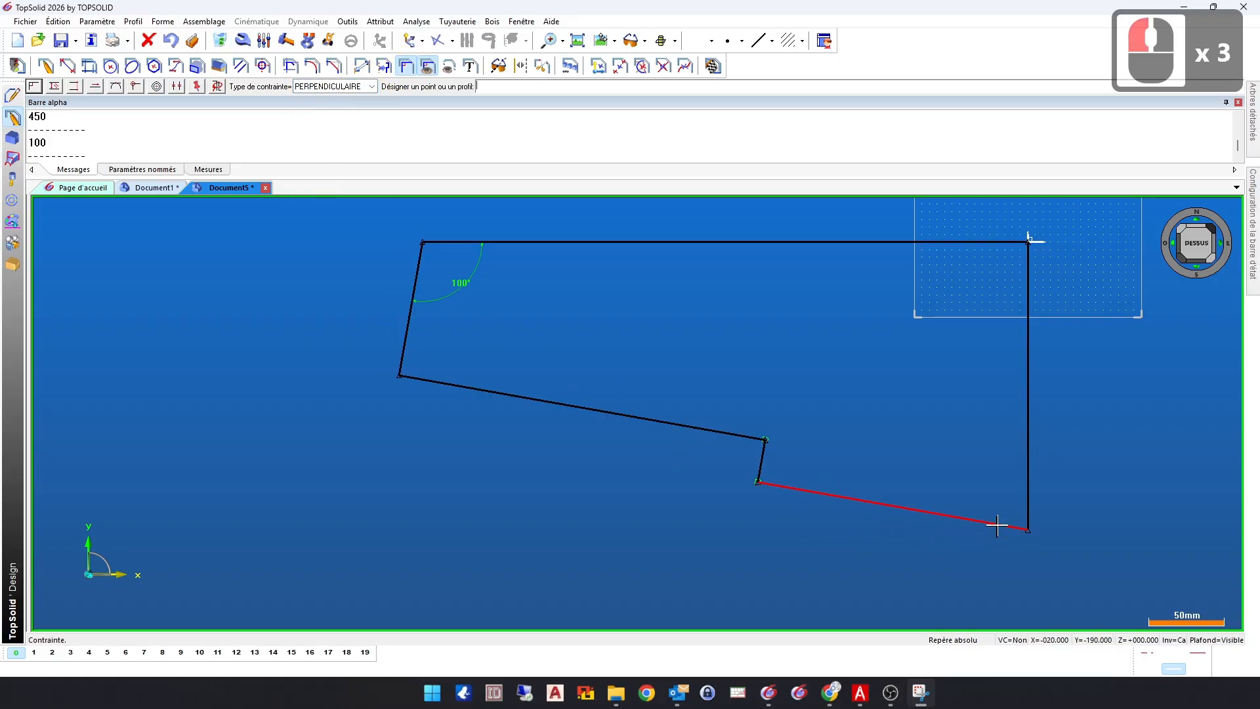
click(997, 525)
click(1027, 495)
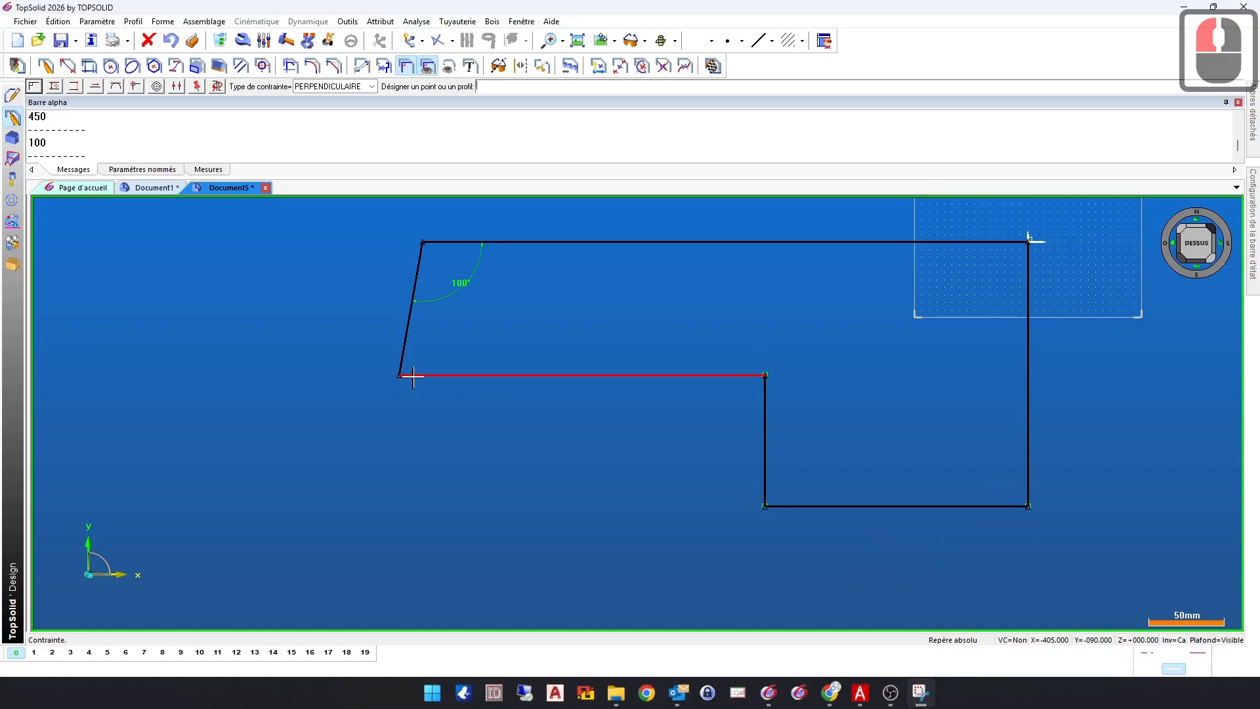
Step: Dimension the length of the contour's top edge, placing the dimension above it
scroll(405, 358, down, 4)
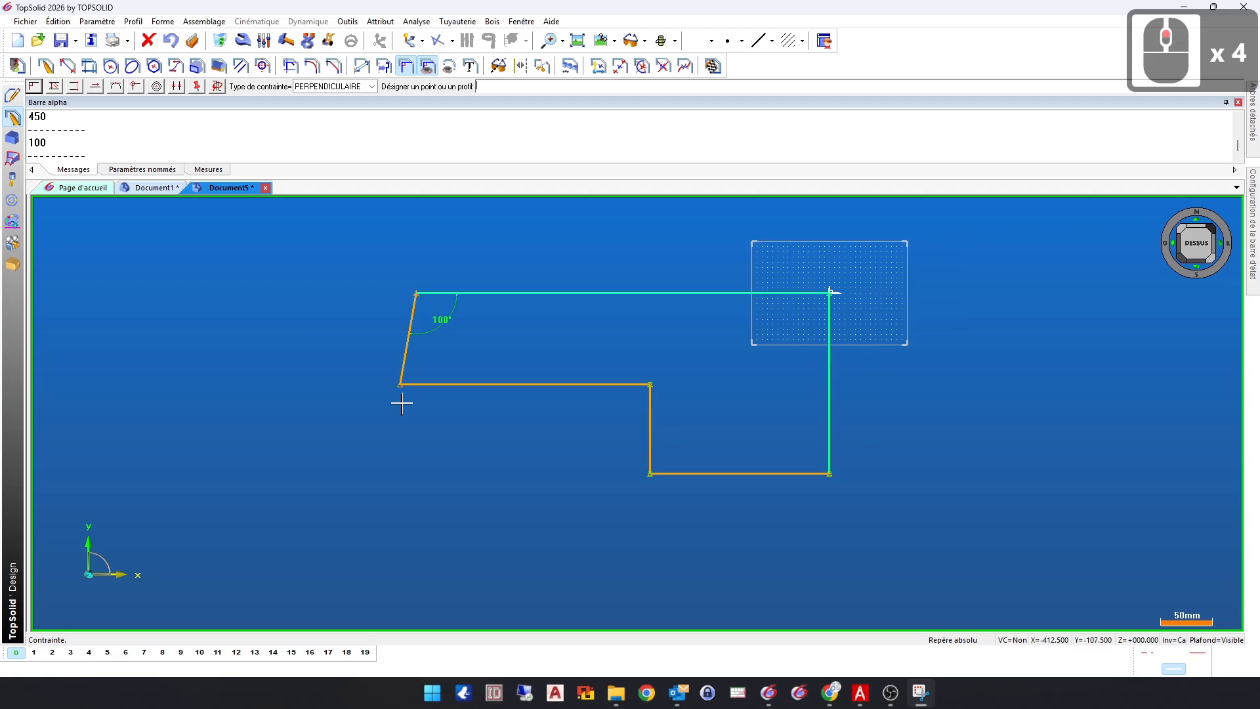
click(361, 65)
click(558, 292)
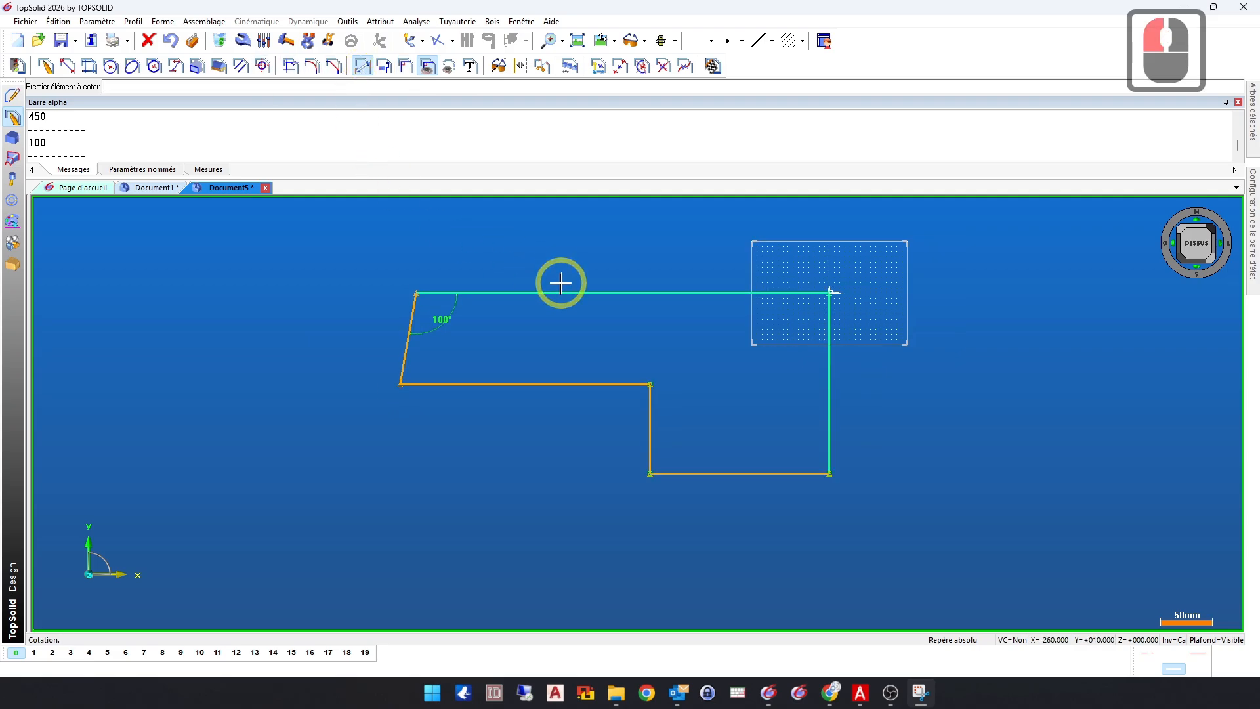
click(552, 247)
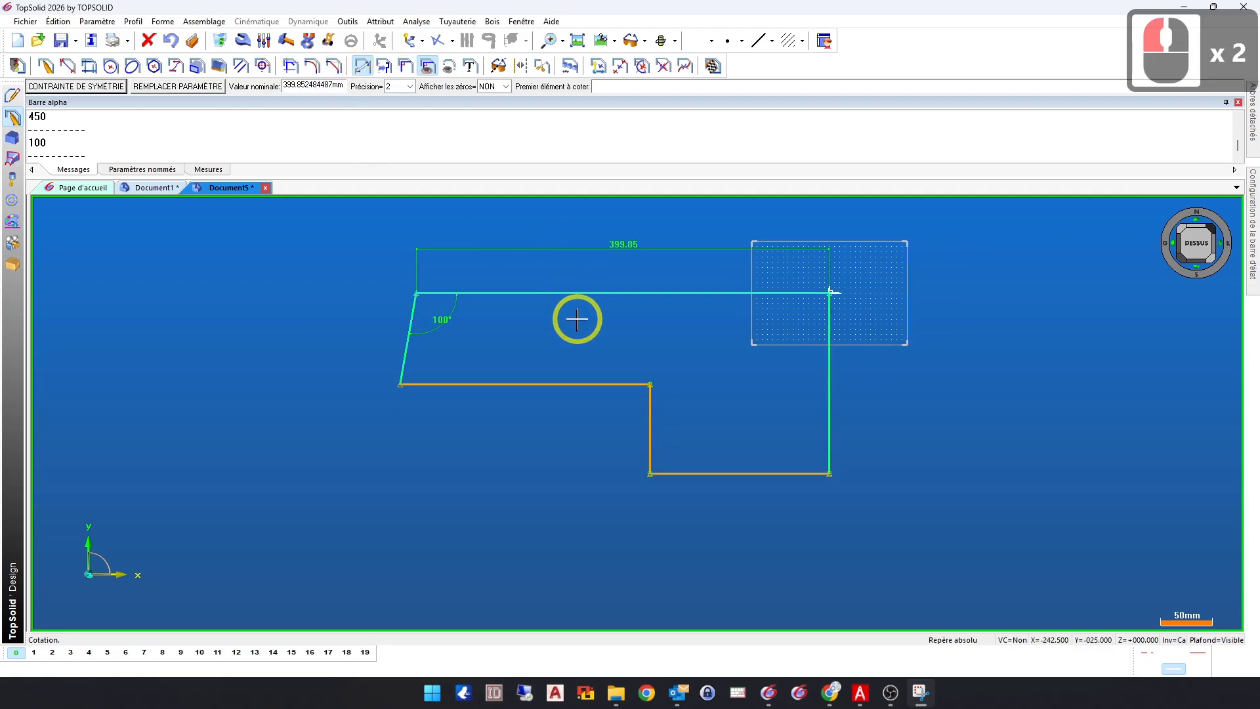
Step: Set the profile's upper horizontal edge to 600 mm and dimension its long vertical right edge to 350 mm
text(600)
key(Return)
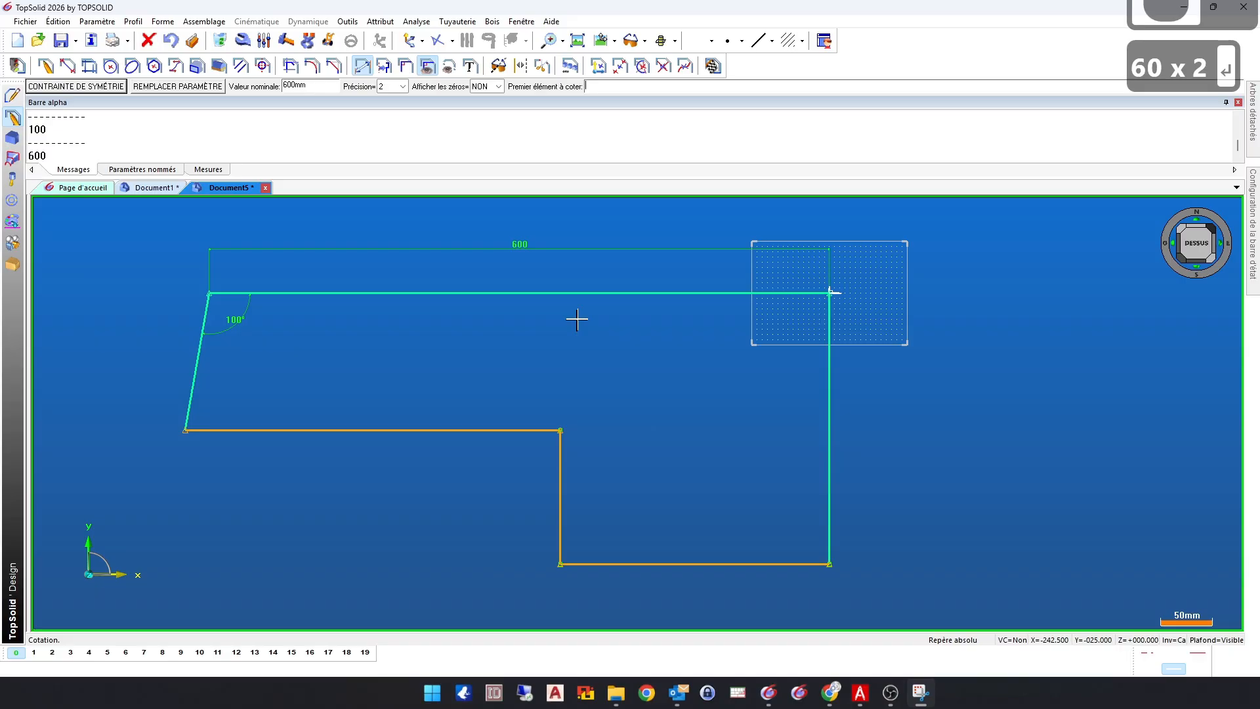
click(830, 451)
click(876, 451)
text(350)
key(Return)
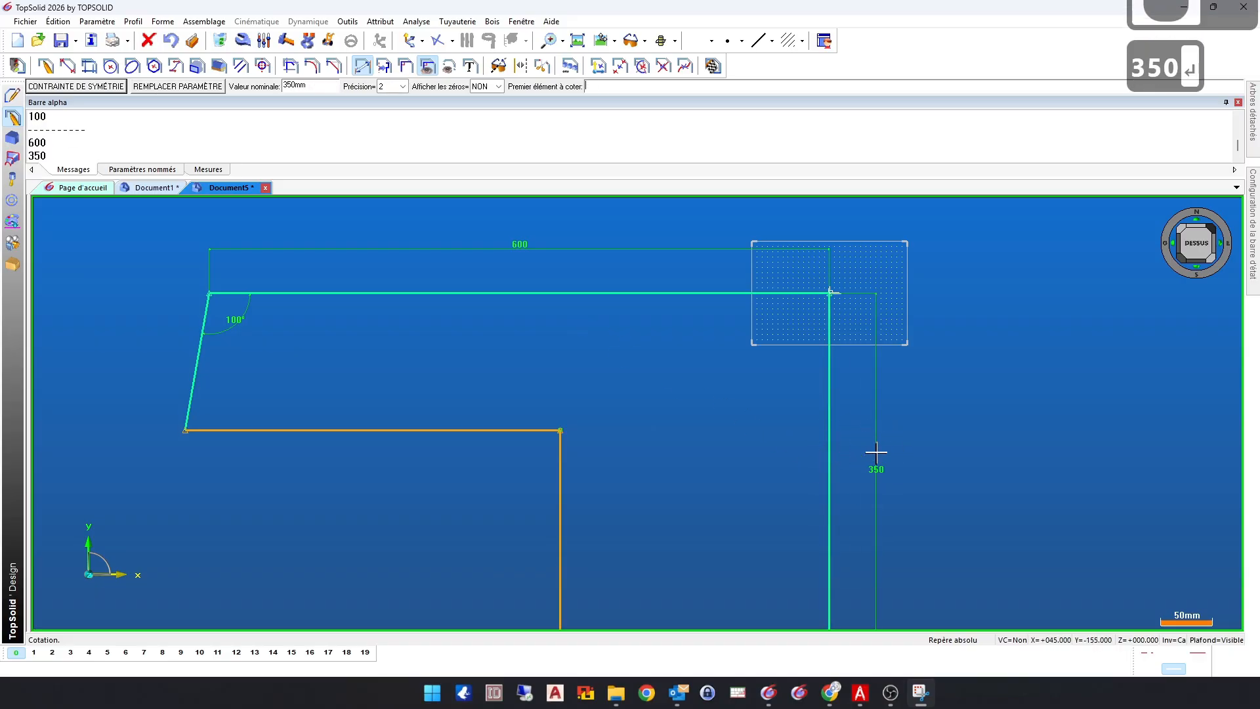
scroll(751, 354, down, 5)
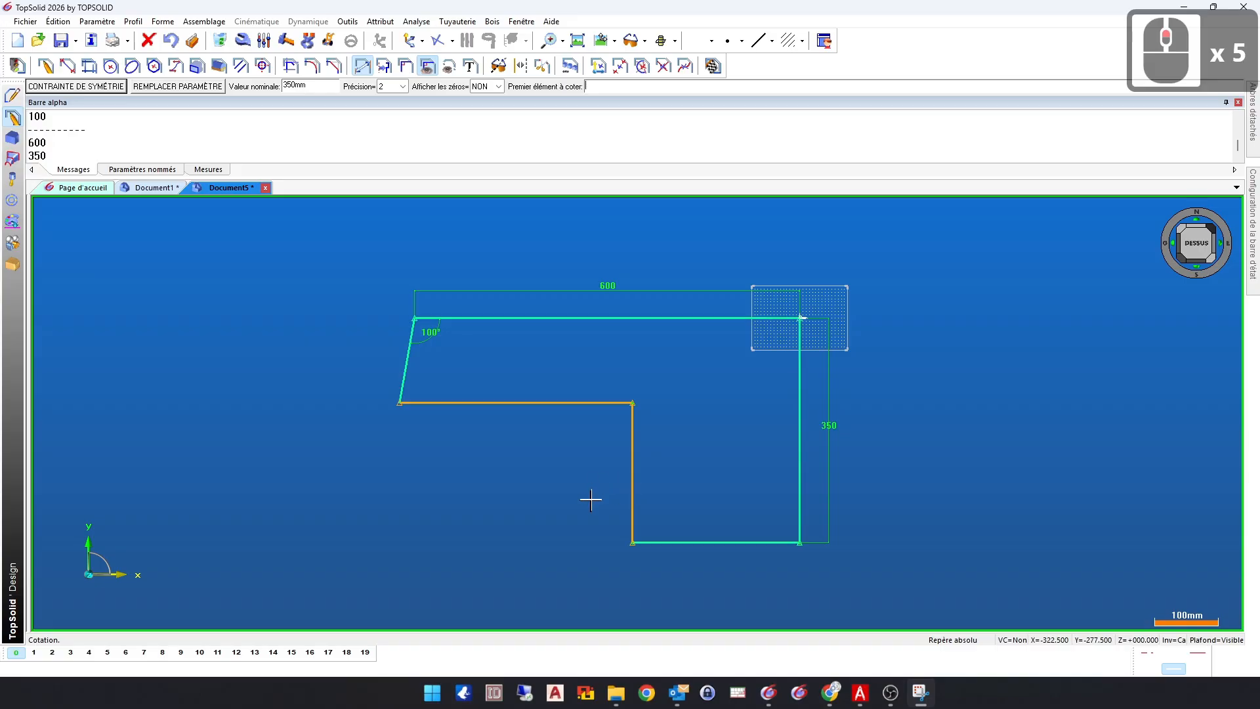
Step: Dimension the horizontal edge of the profile's step and set its length to 120 mm
click(448, 403)
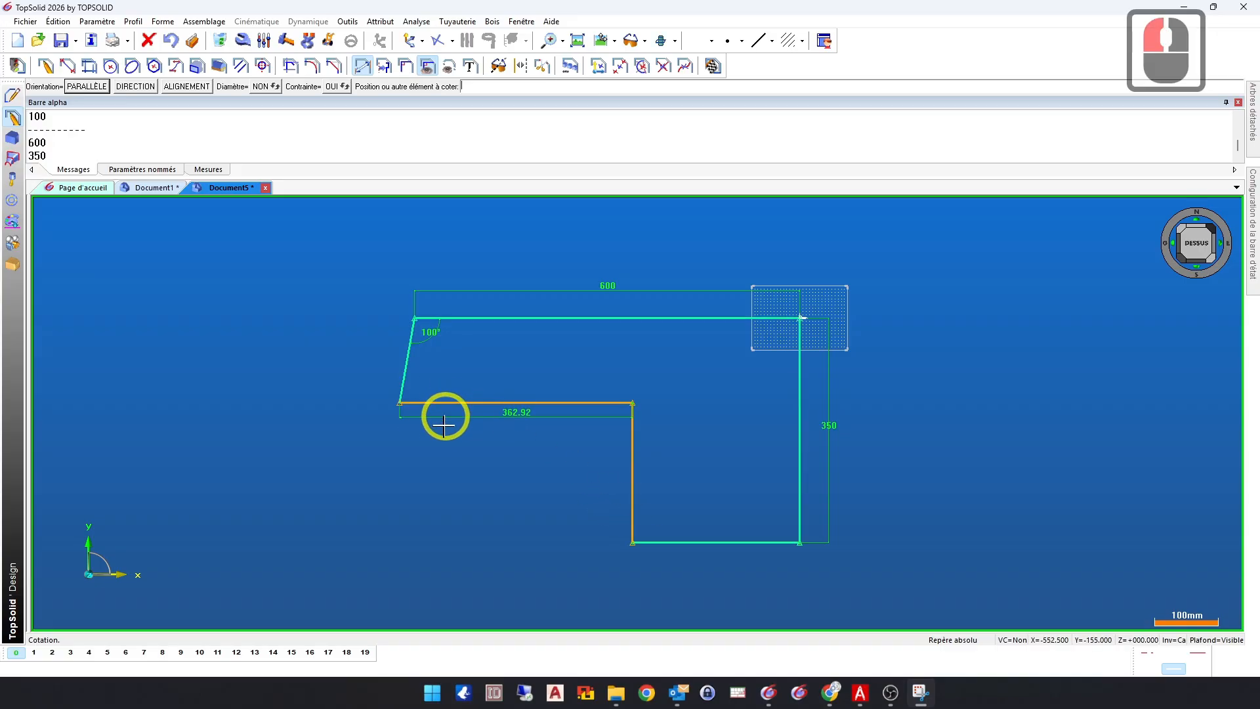
click(442, 436)
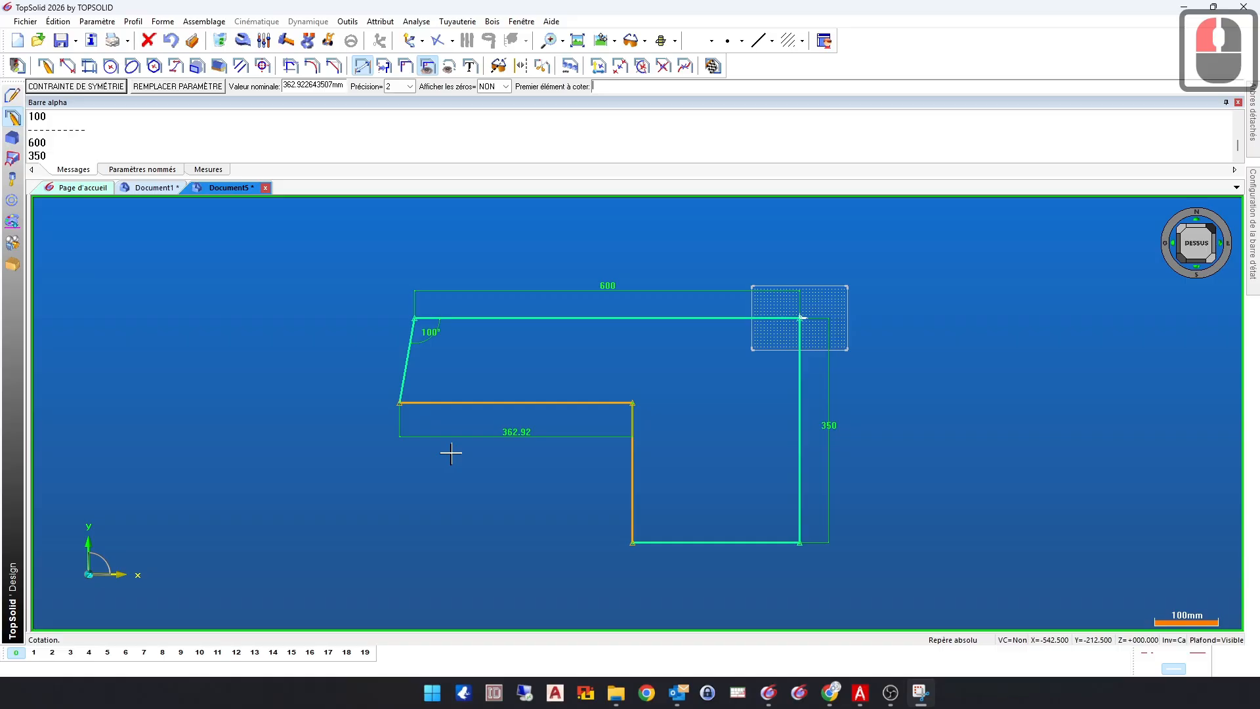
text(120)
key(Return)
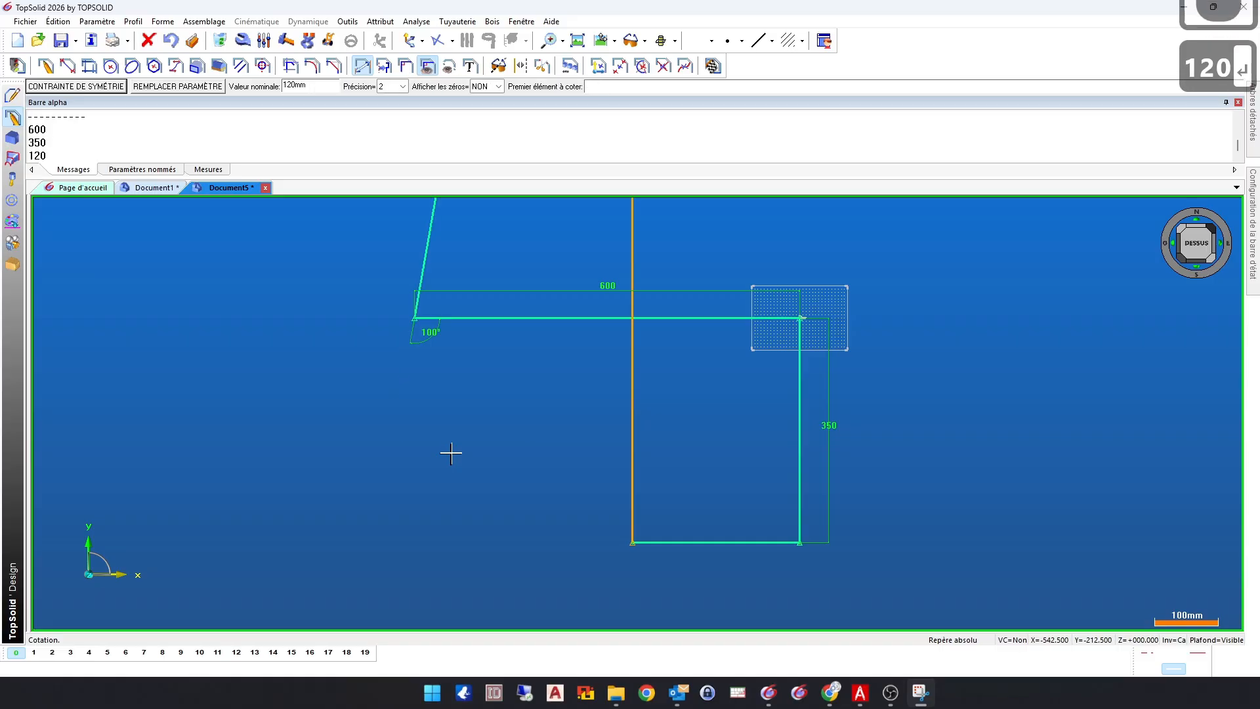
Step: Move the 120 mm edge back below the 600 mm edge so the outline no longer crosses itself
scroll(451, 453, down, 17)
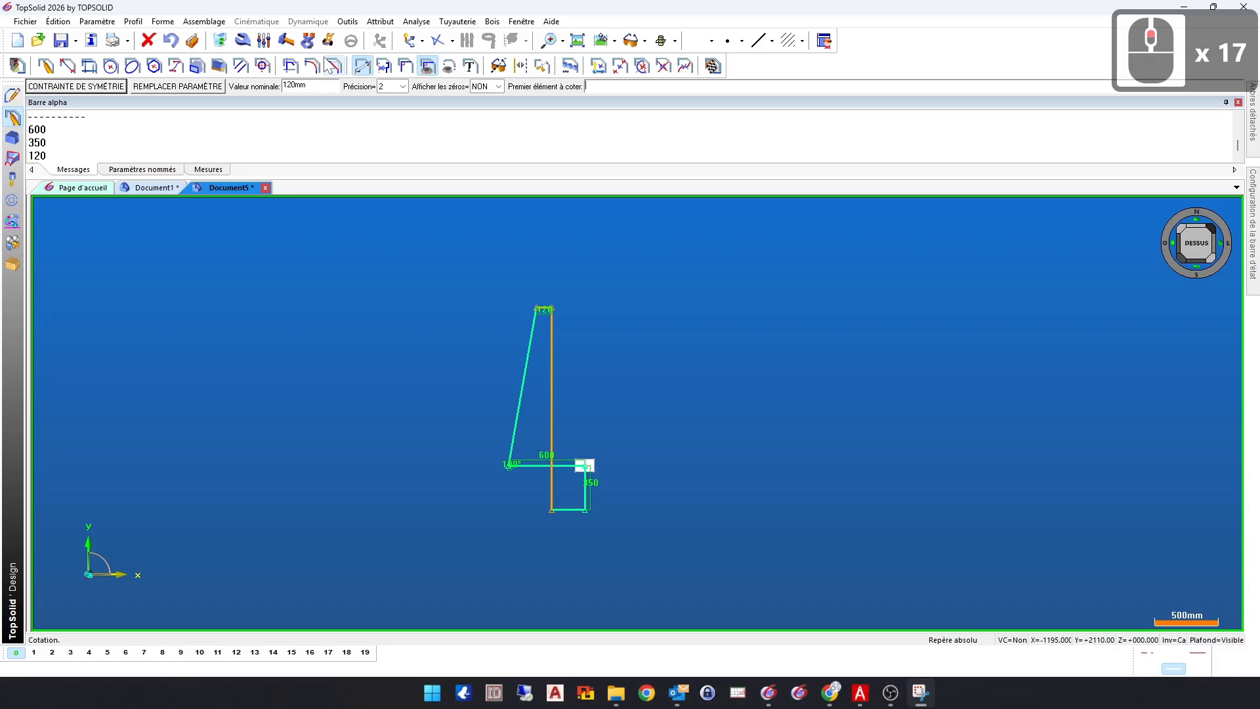
click(328, 40)
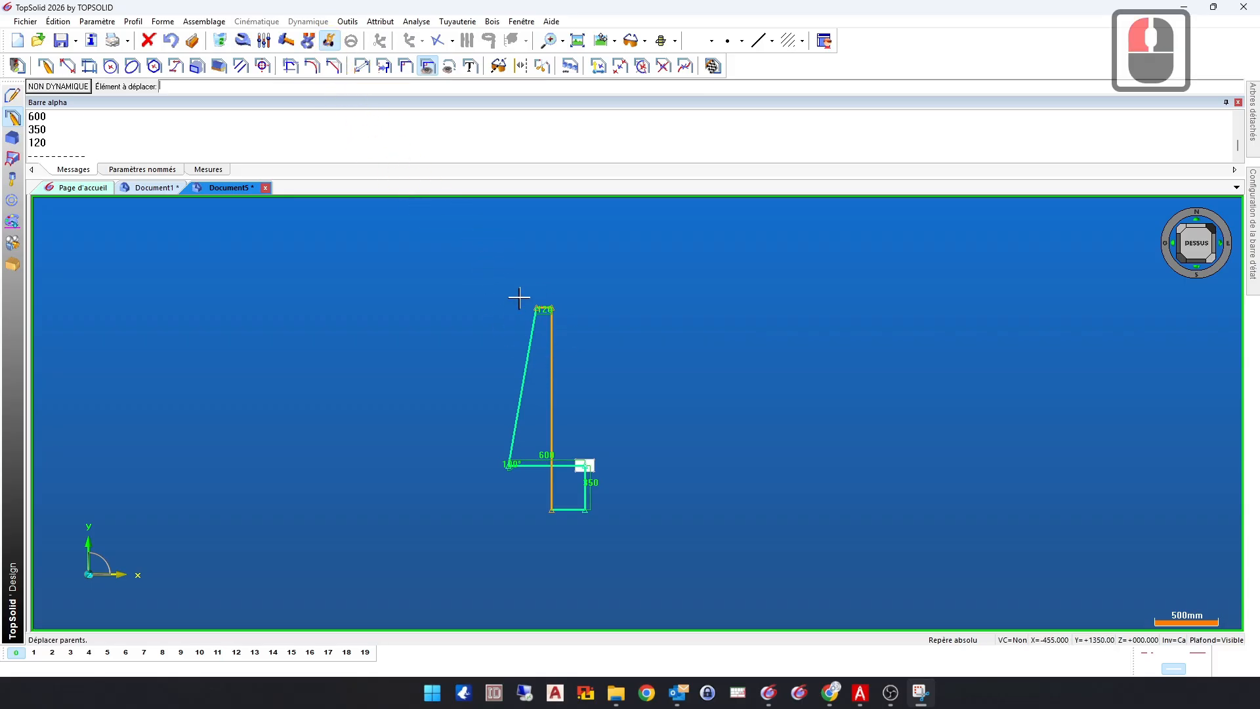
click(541, 308)
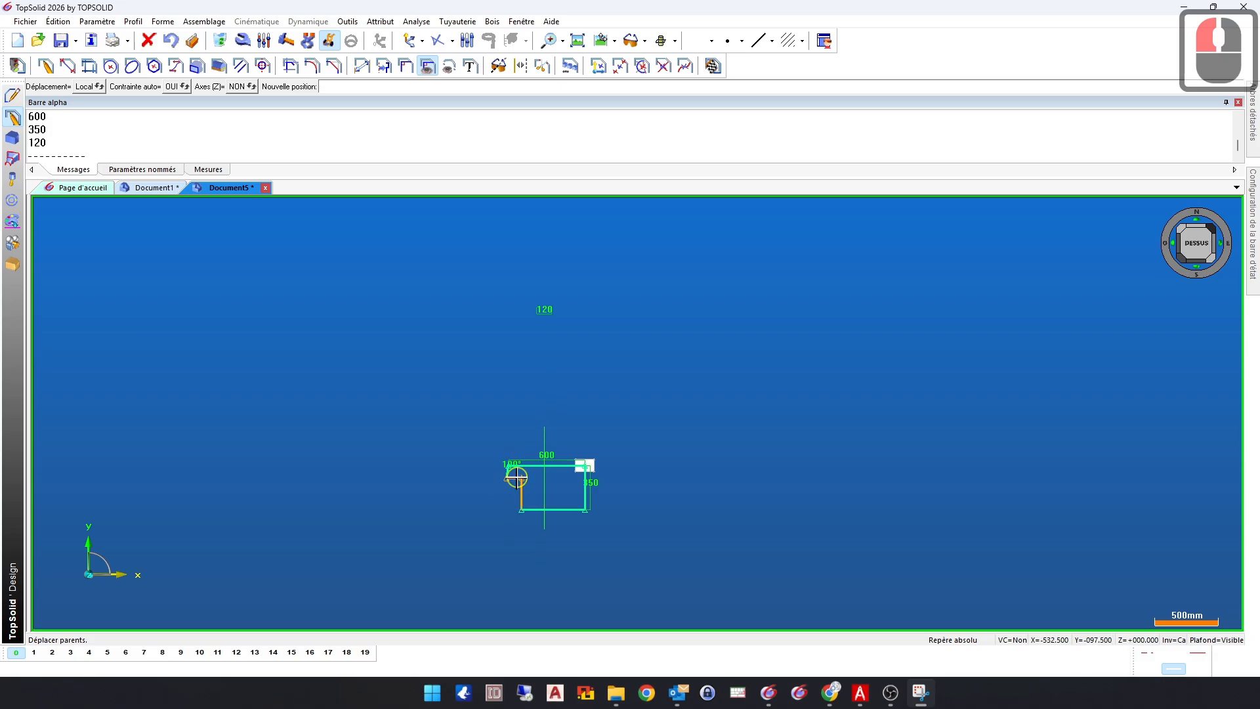
click(517, 477)
scroll(519, 468, up, 17)
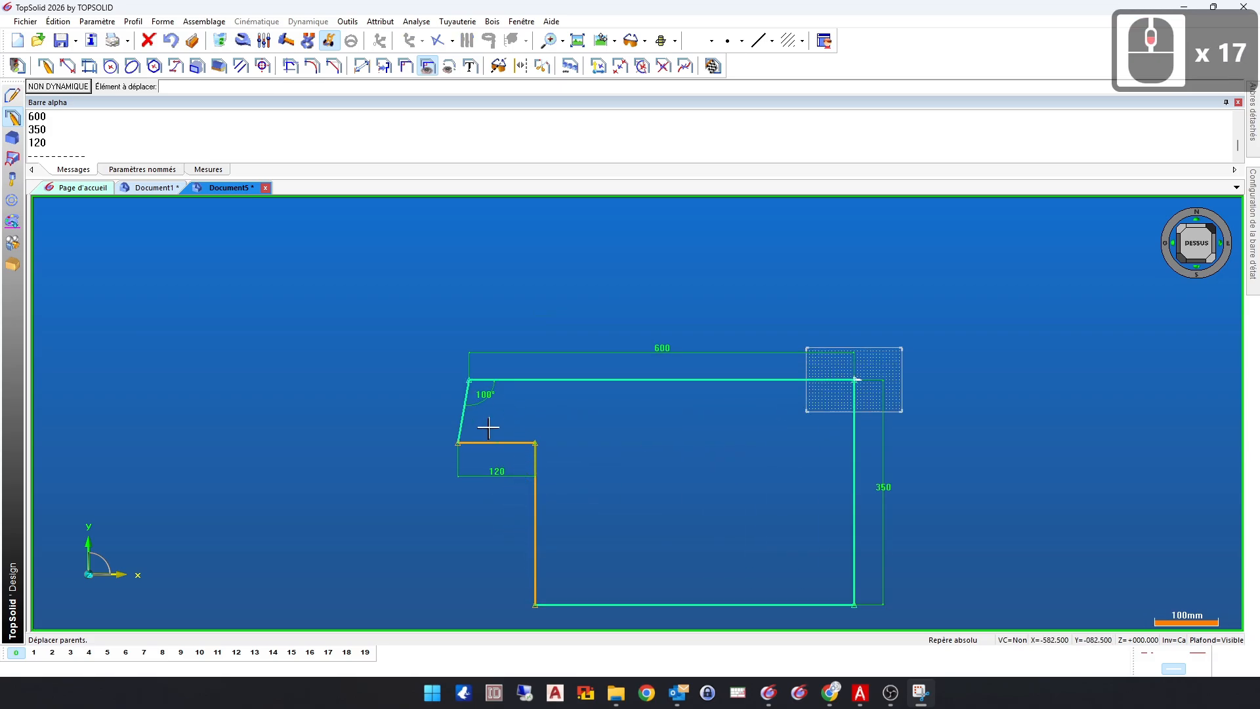
Step: Dimension the vertical distance between the 120 mm edge and the upper 600 mm edge, setting it to 55 mm
scroll(502, 410, down, 8)
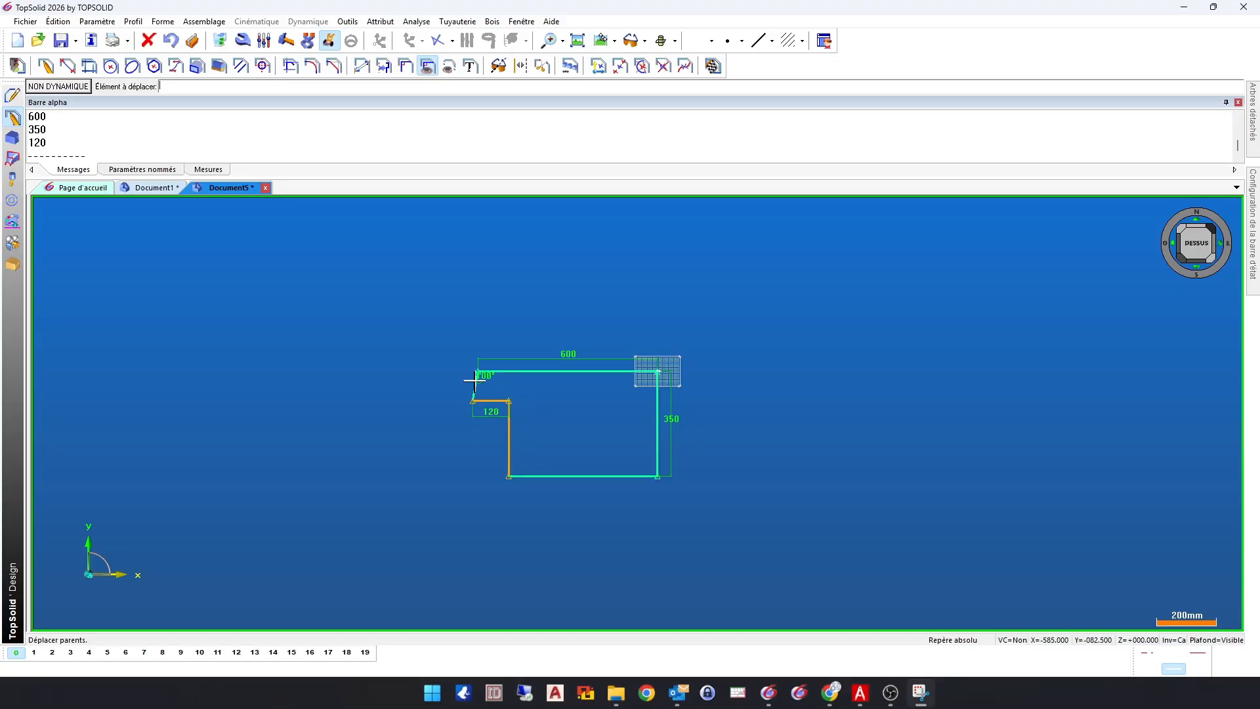
click(361, 65)
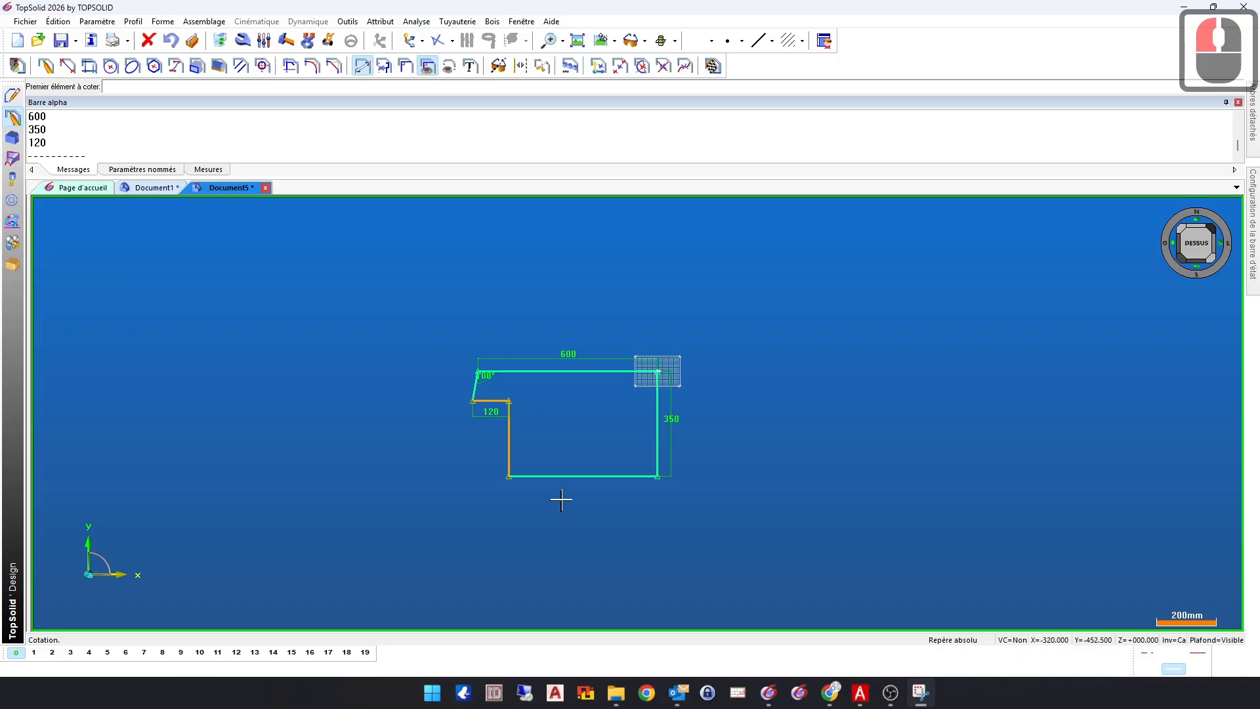
click(490, 399)
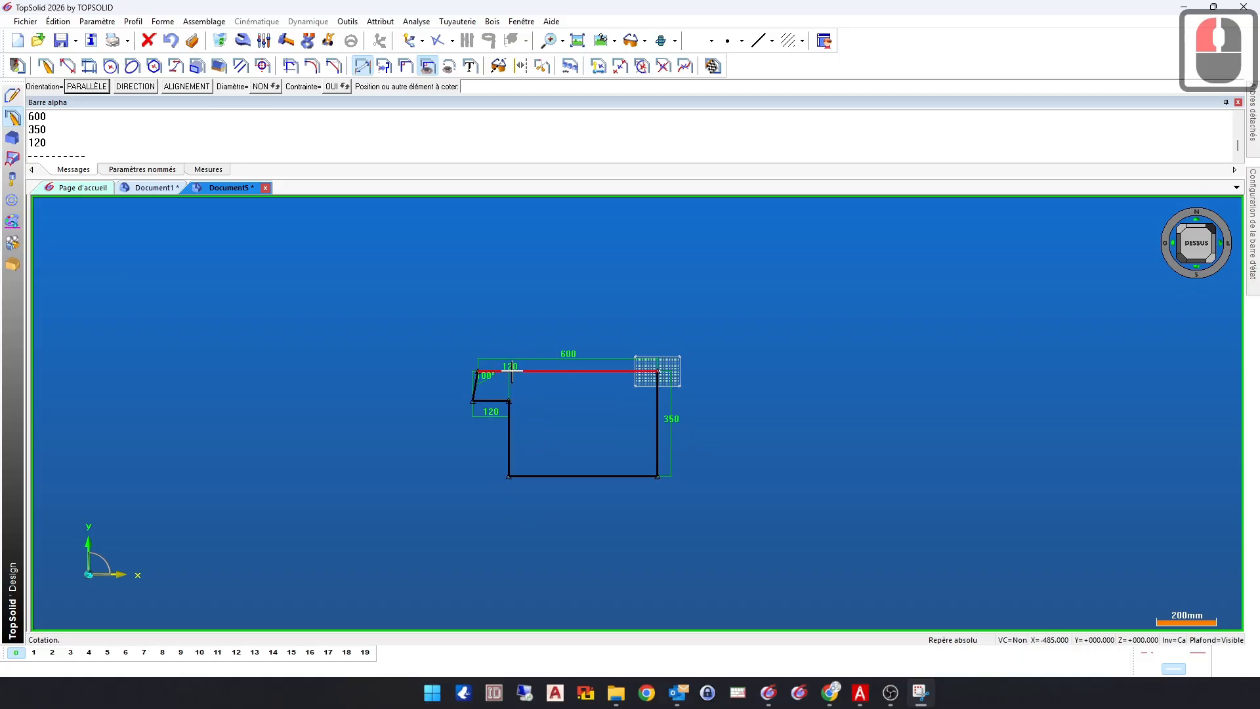
click(510, 371)
click(416, 392)
click(578, 617)
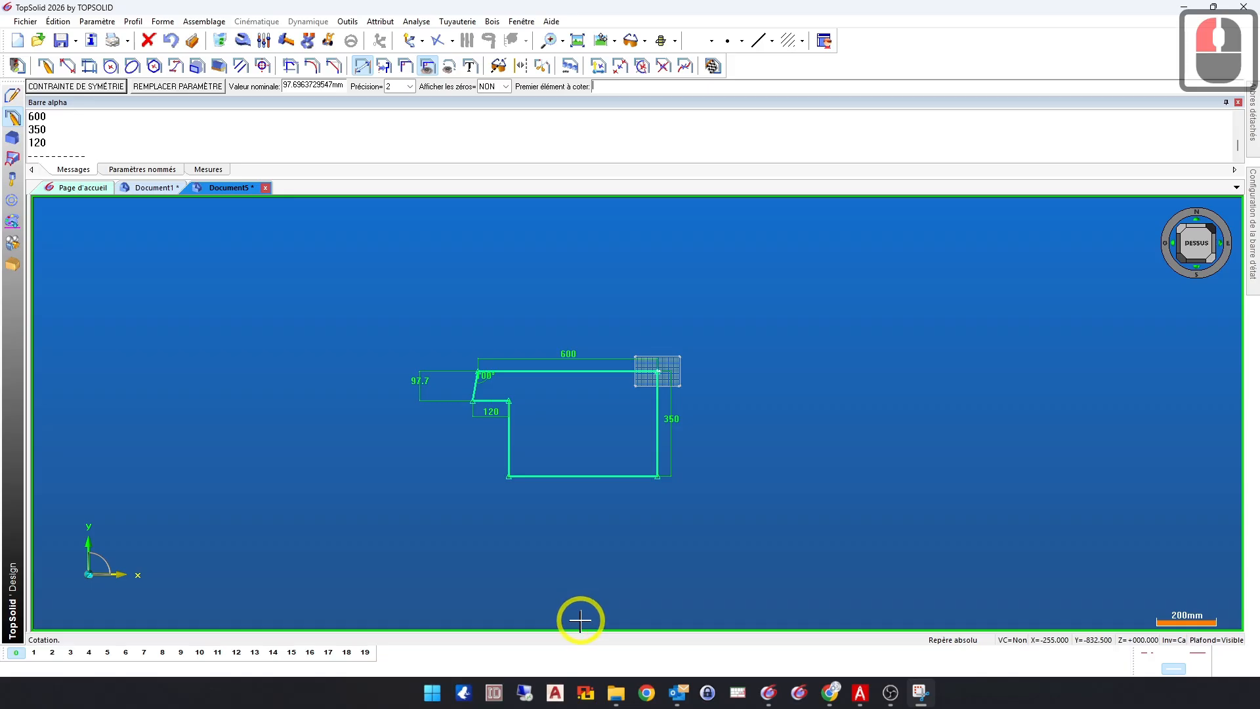
text(55)
key(Return)
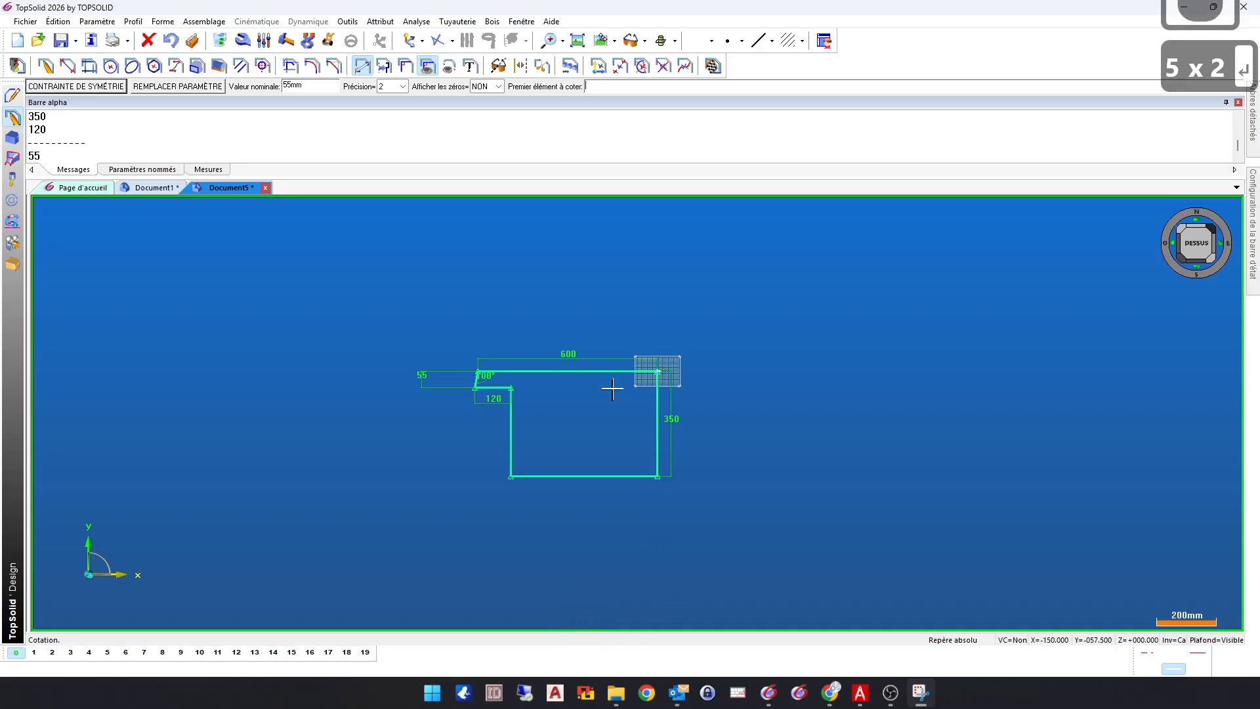
Step: Fillet both lower corners of the profile with a 35 mm radius
scroll(514, 452, up, 7)
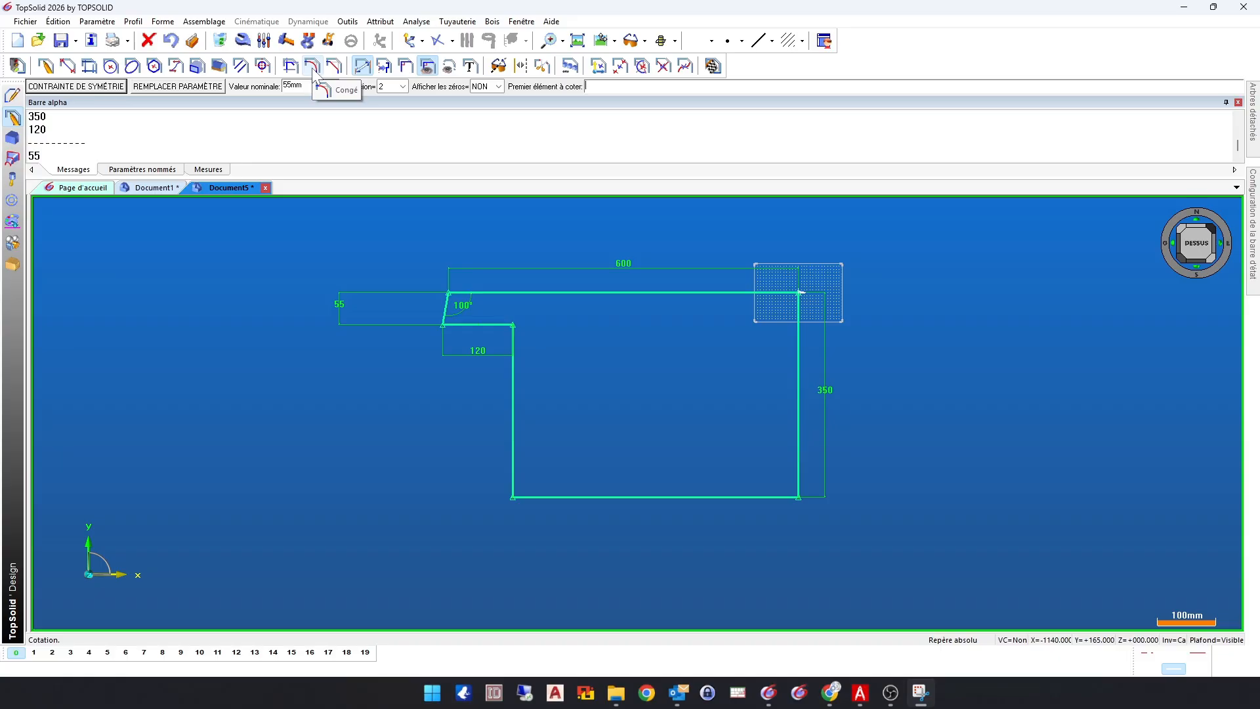
click(313, 67)
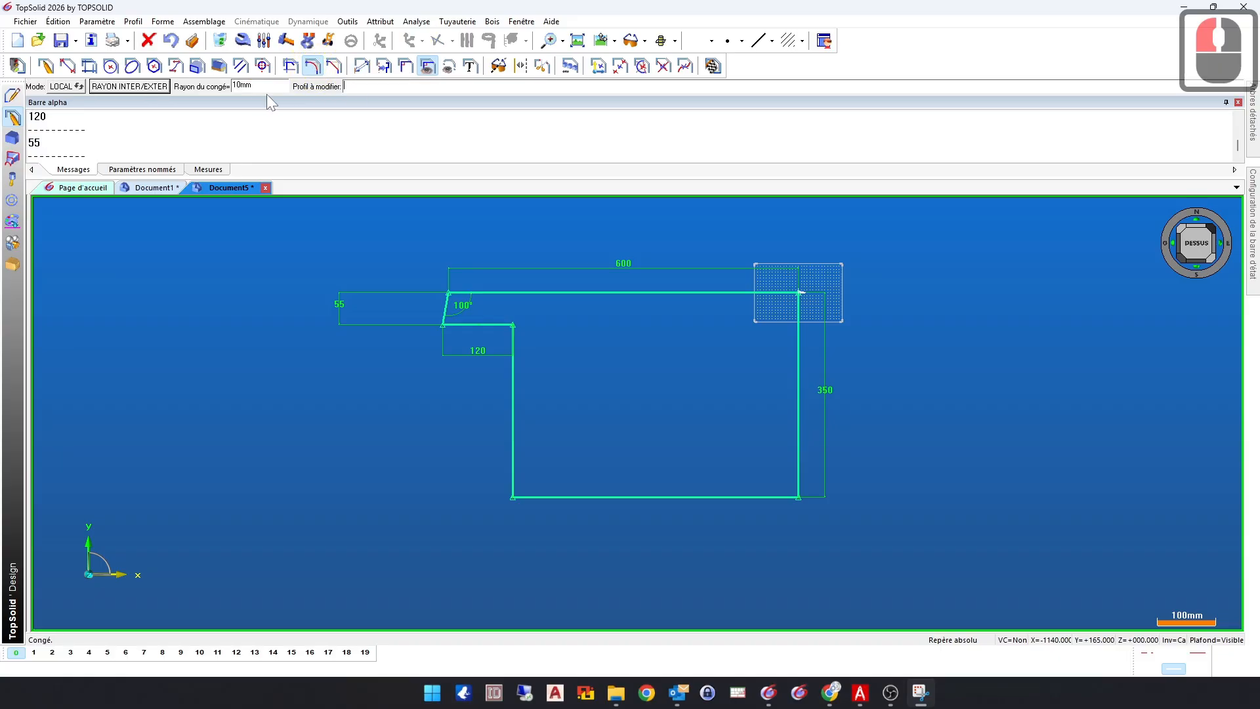
click(248, 85)
text(35)
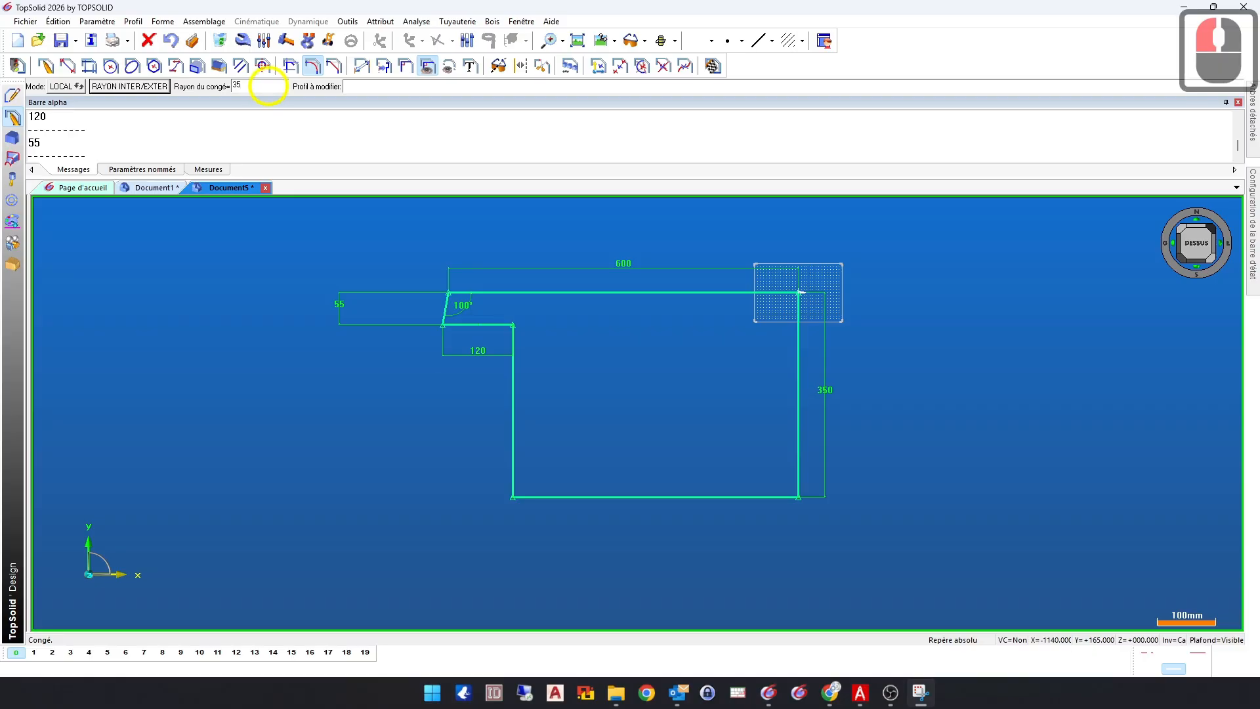
click(348, 87)
key(Return)
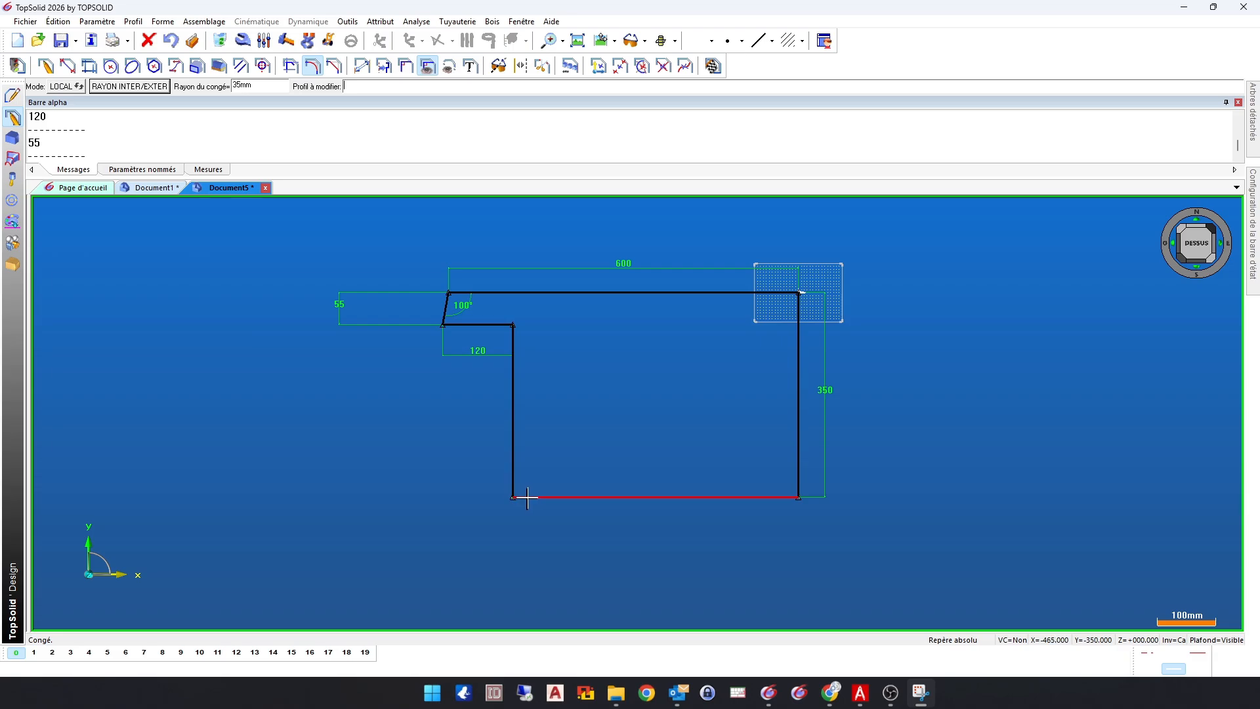
click(776, 497)
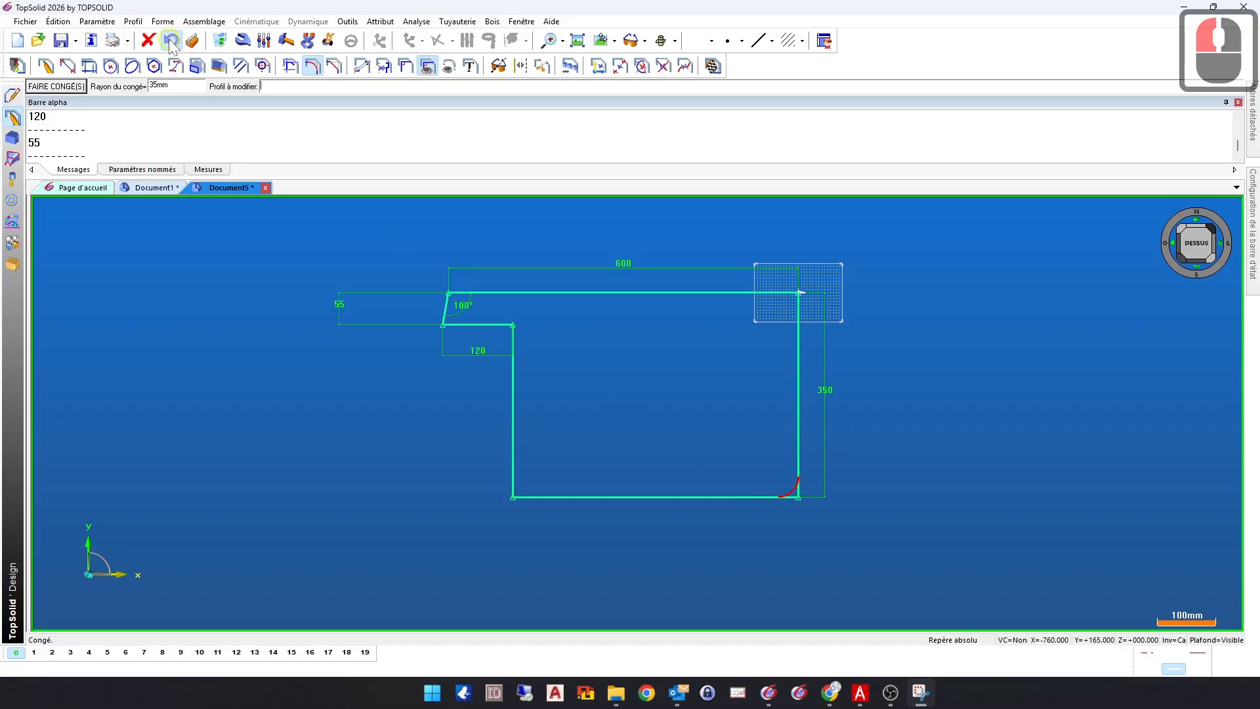
click(534, 497)
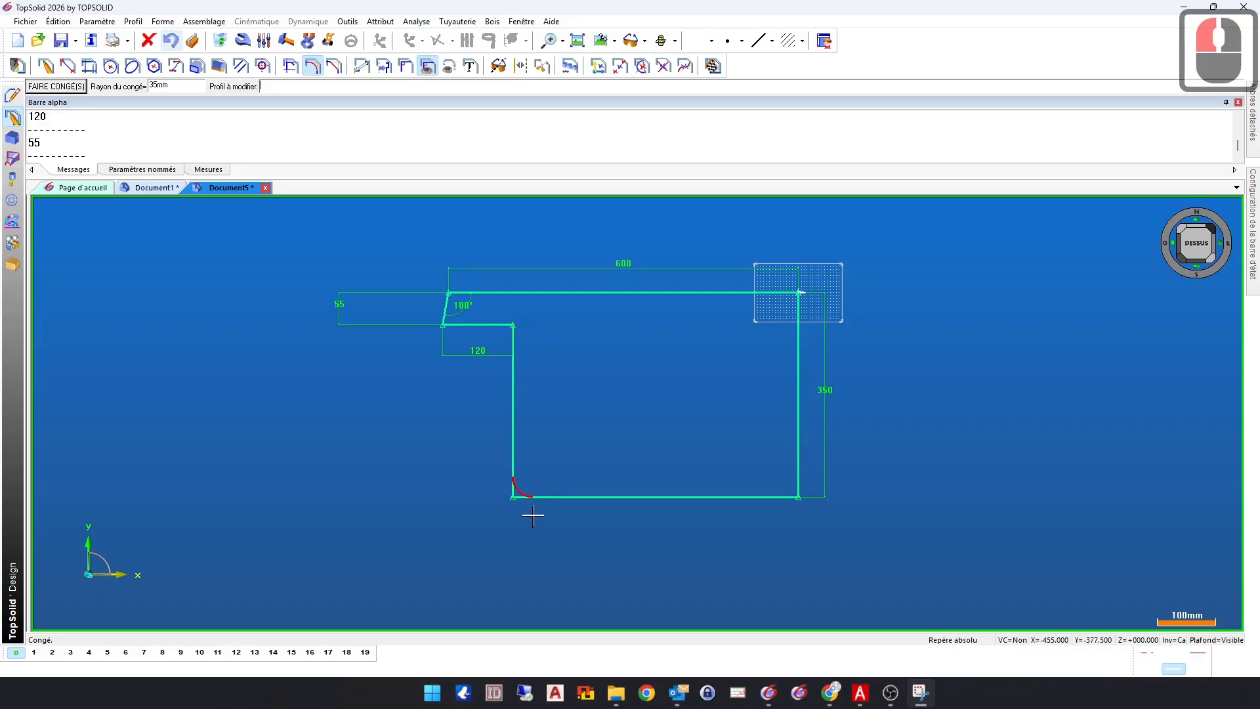
scroll(533, 502, up, 5)
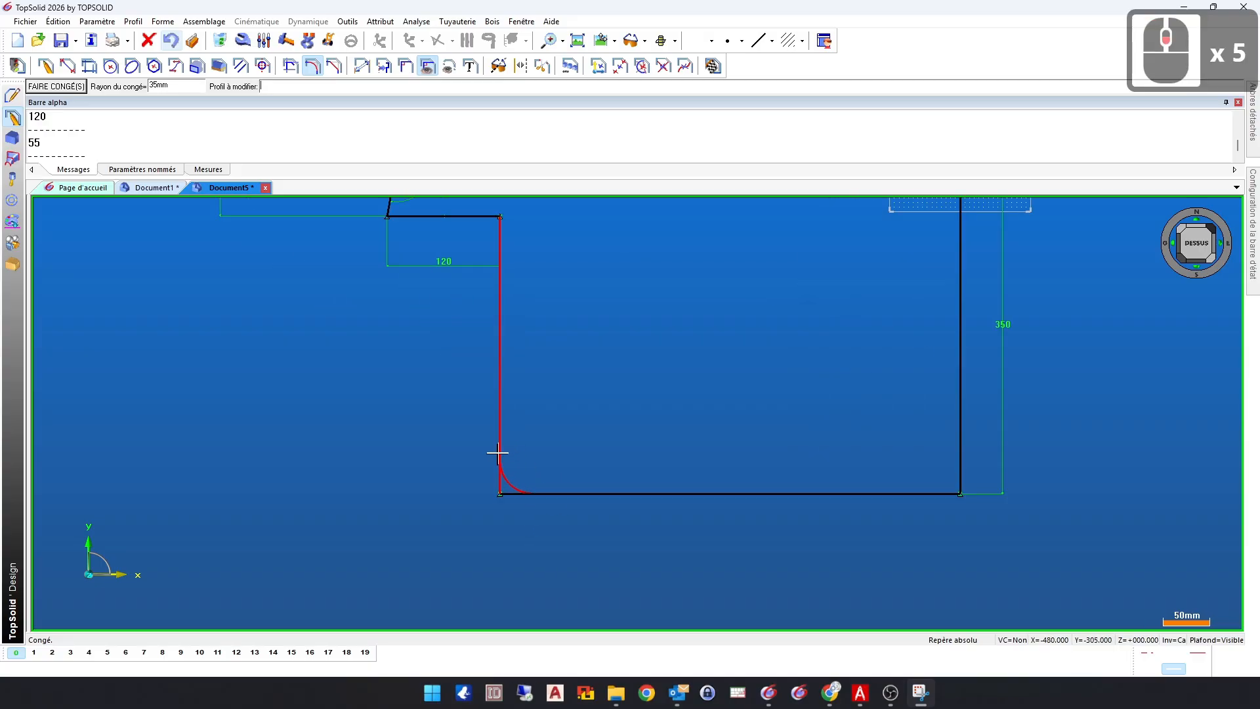
scroll(525, 486, down, 3)
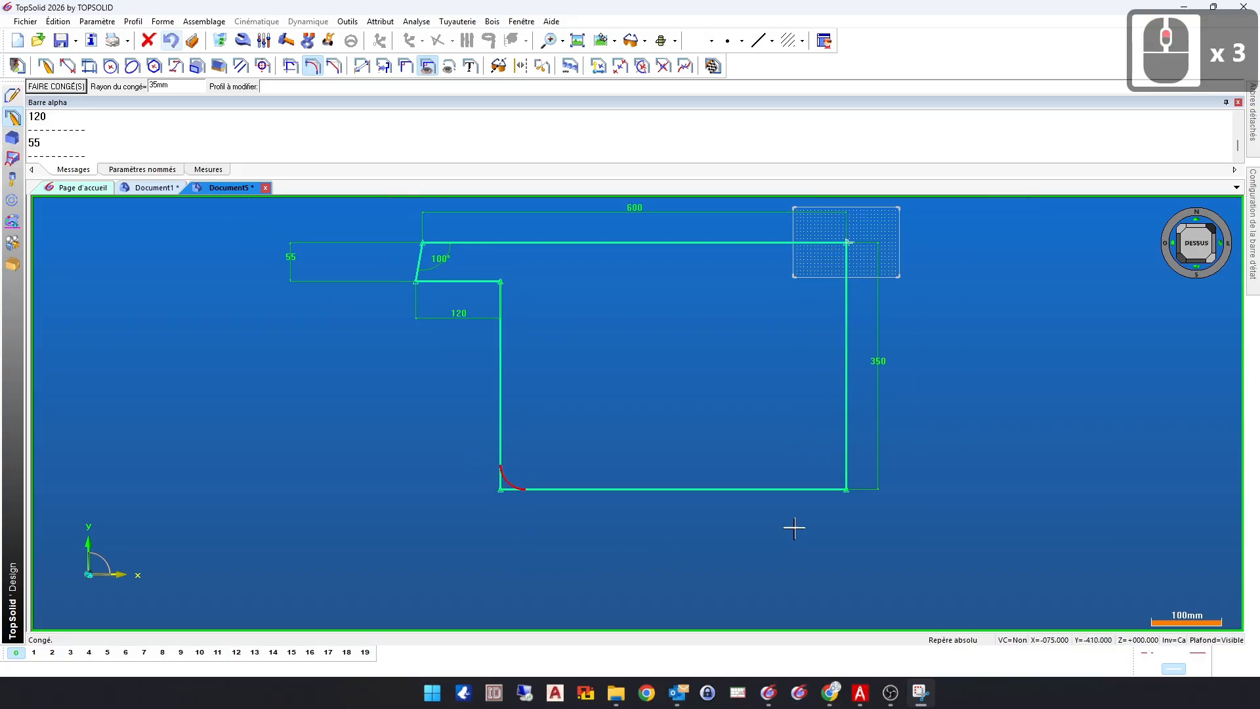
click(829, 490)
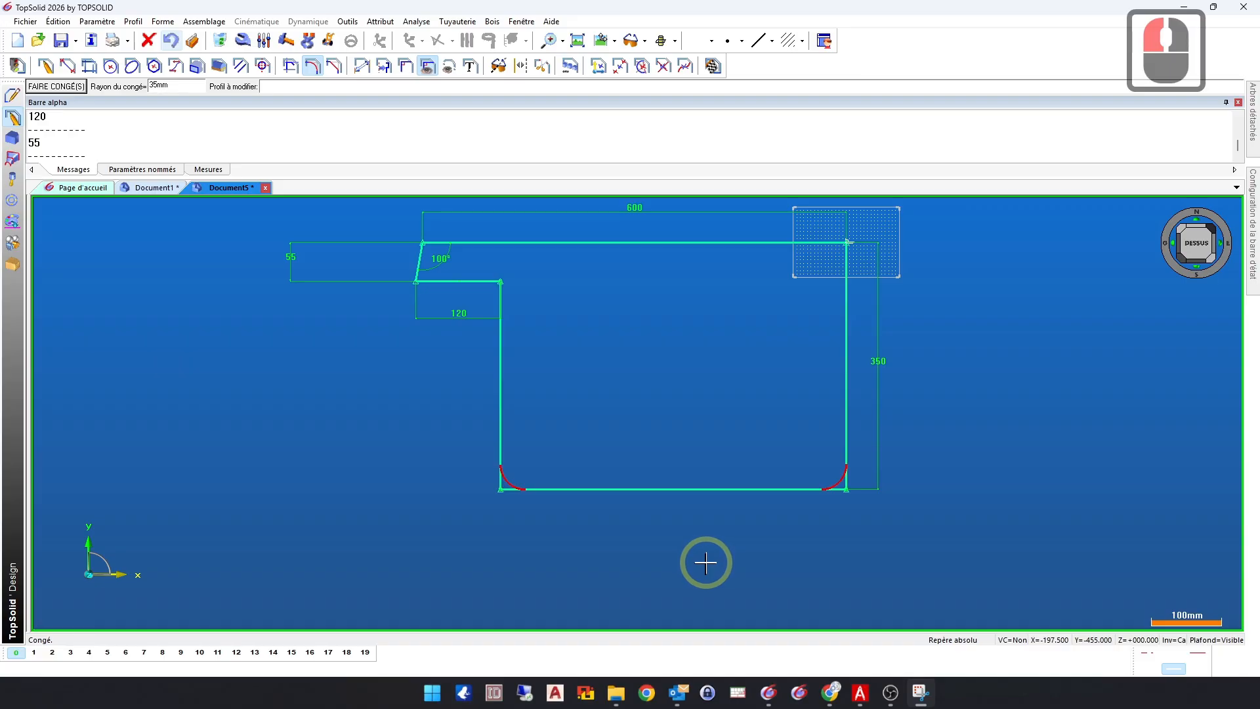
click(836, 482)
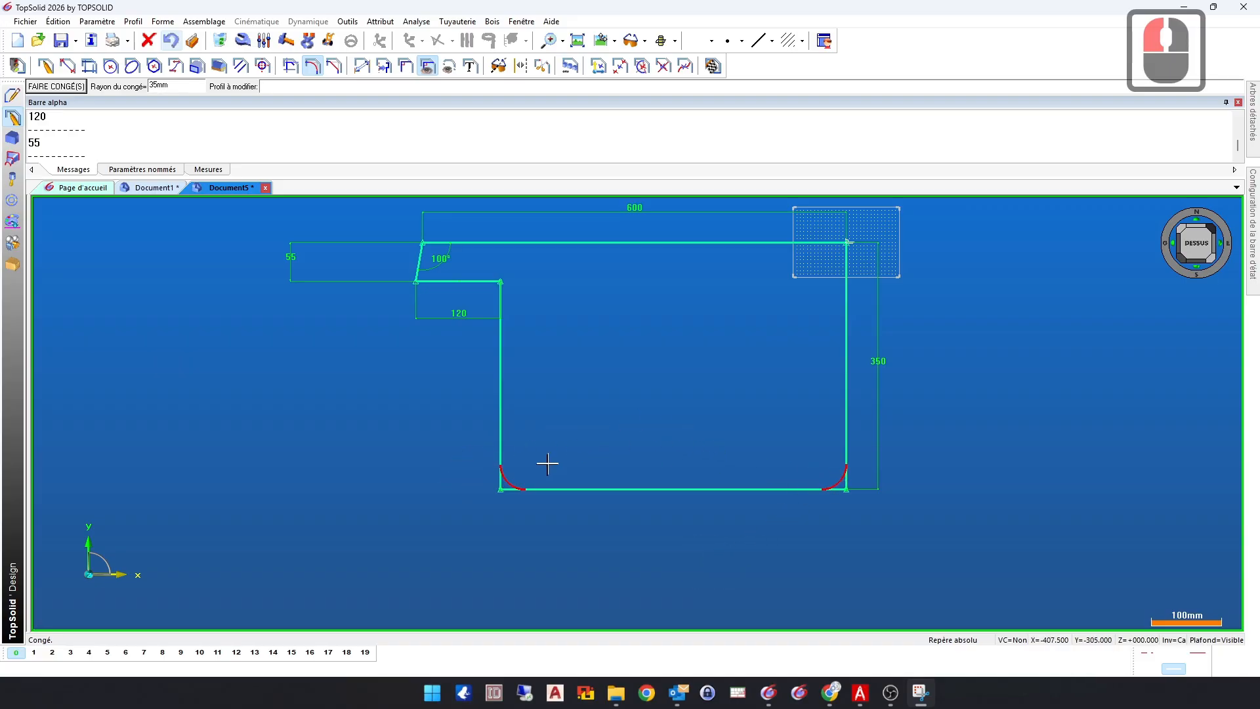
click(519, 487)
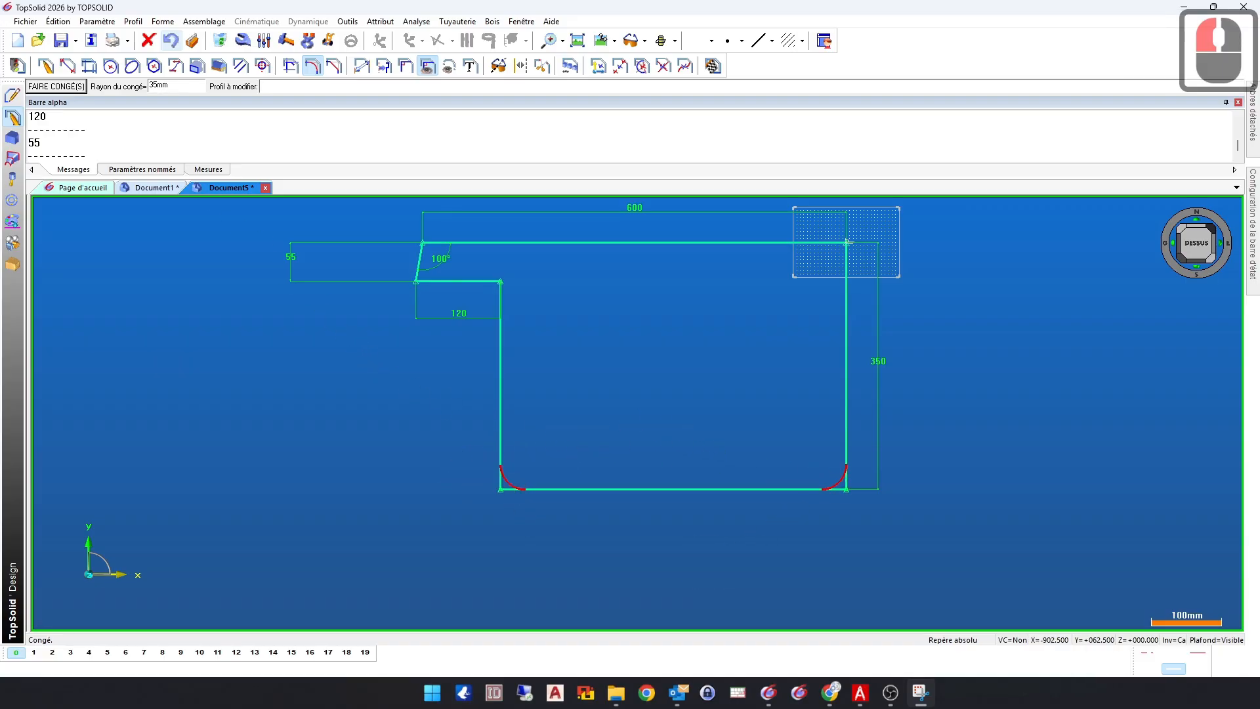
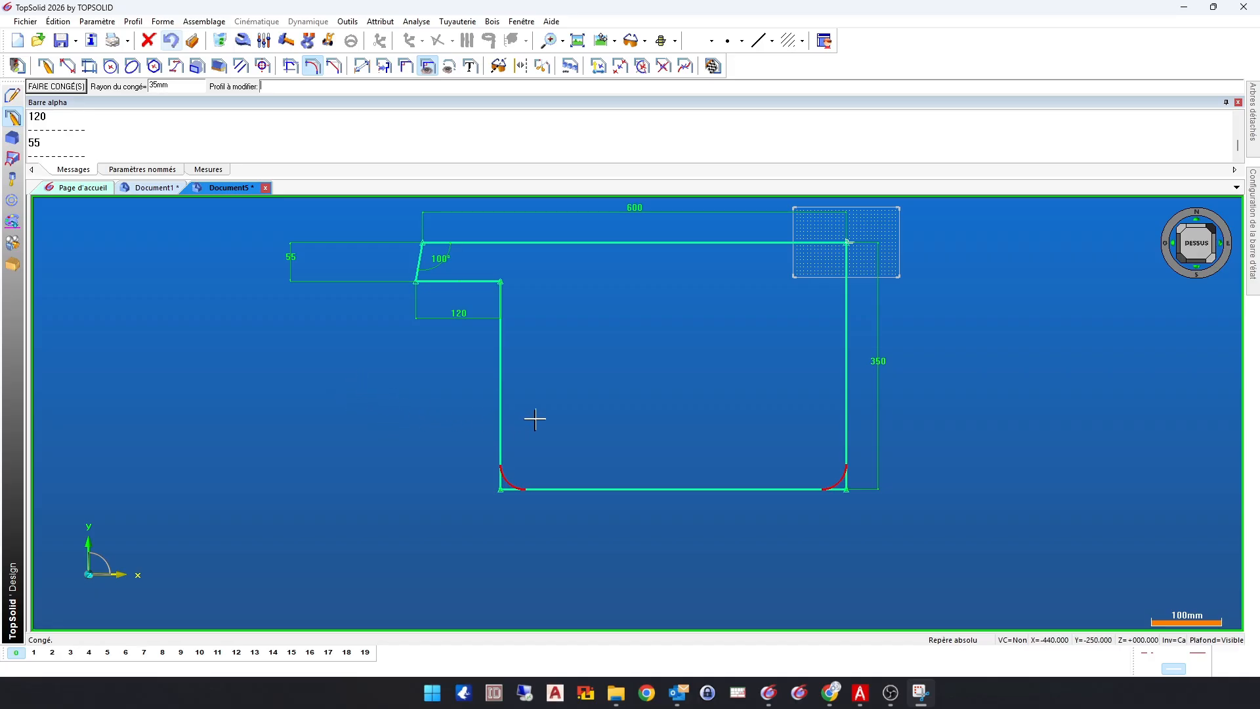
right_click(554, 402)
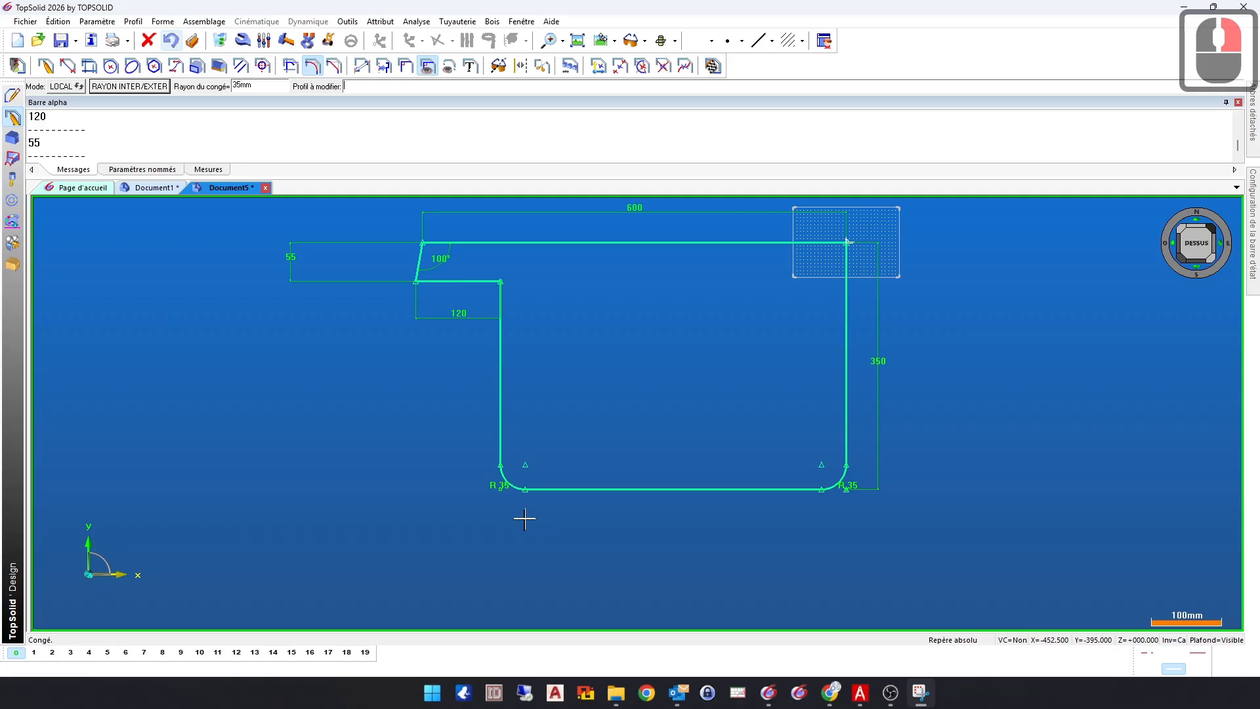
click(508, 489)
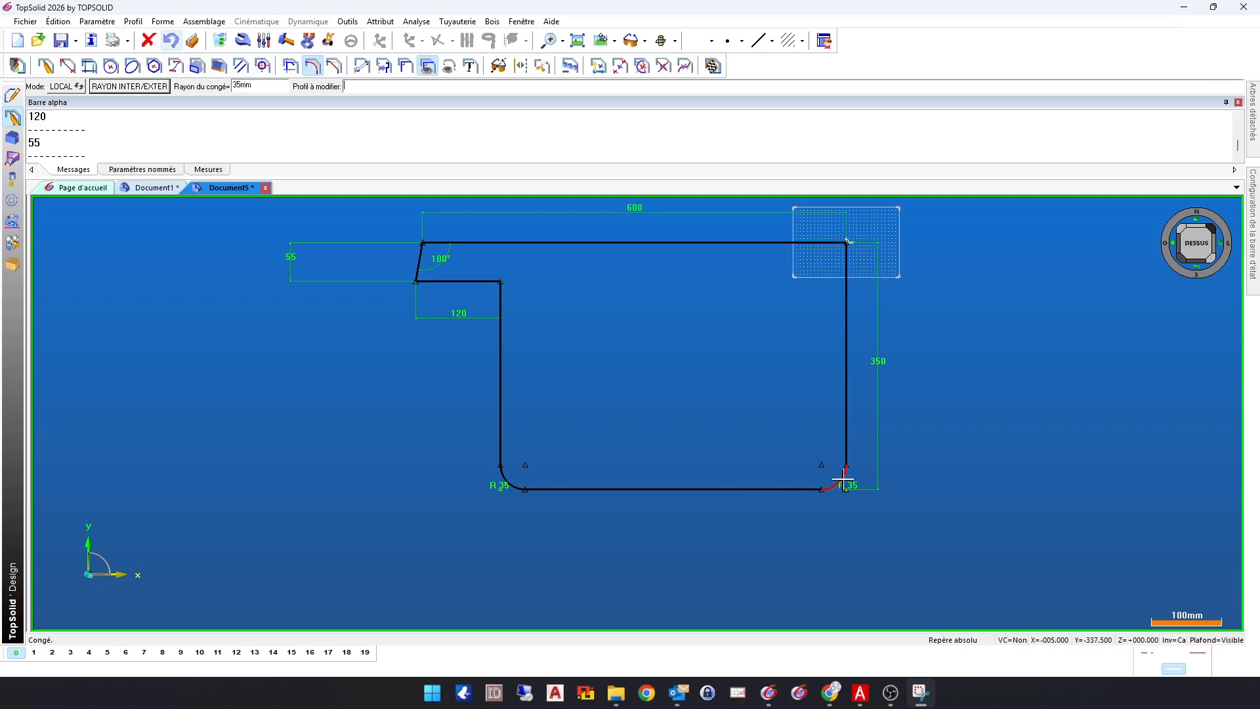
click(845, 481)
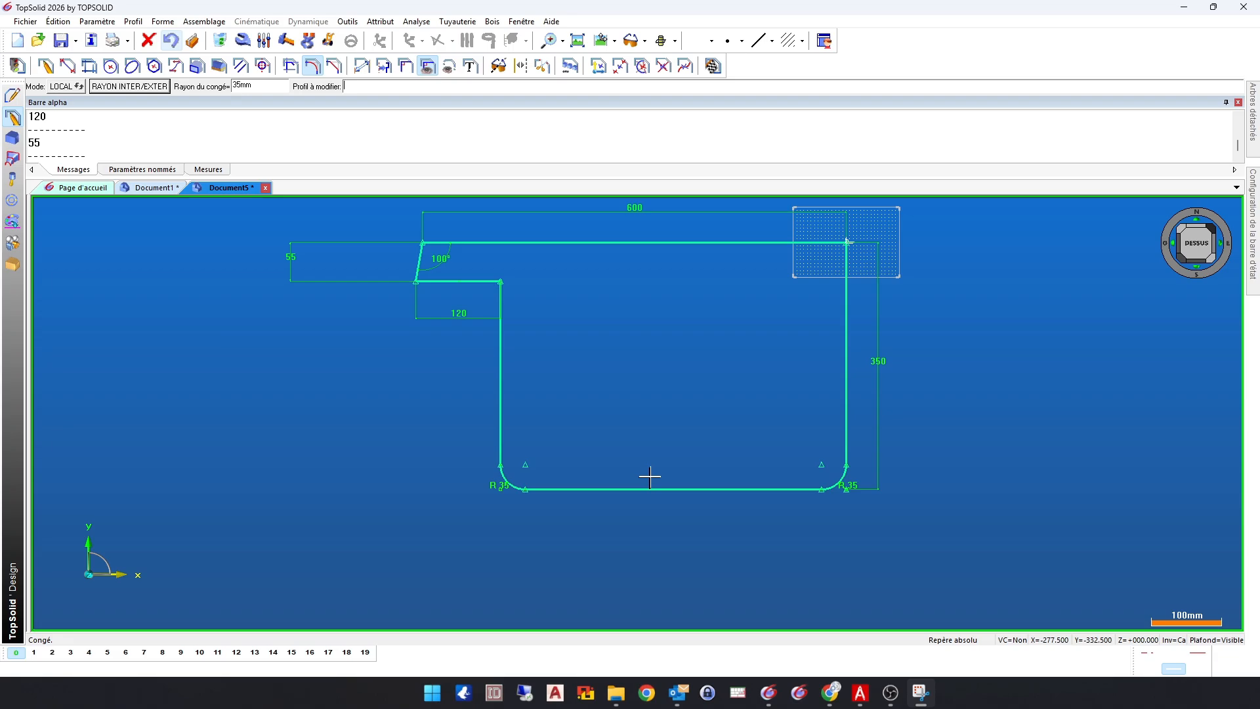
Step: Draw two separate rectangular contours outside the profile beyond its 350 mm edge, one above the other
click(45, 71)
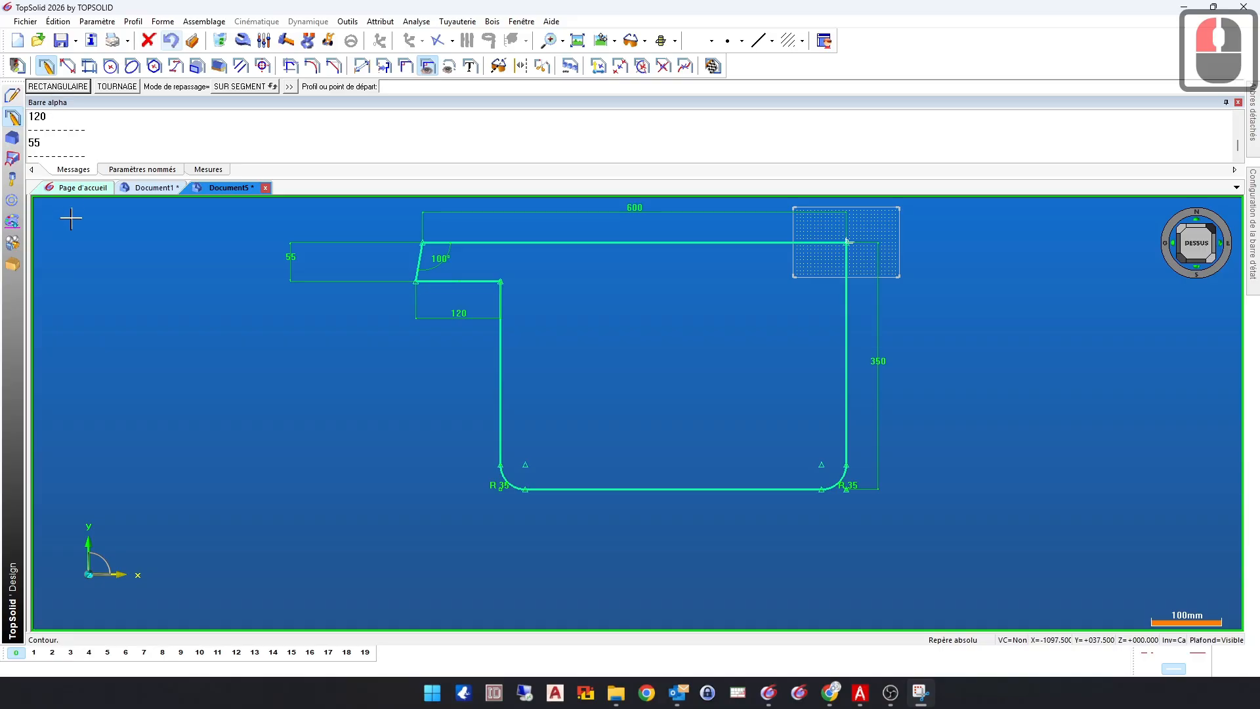
right_click(685, 385)
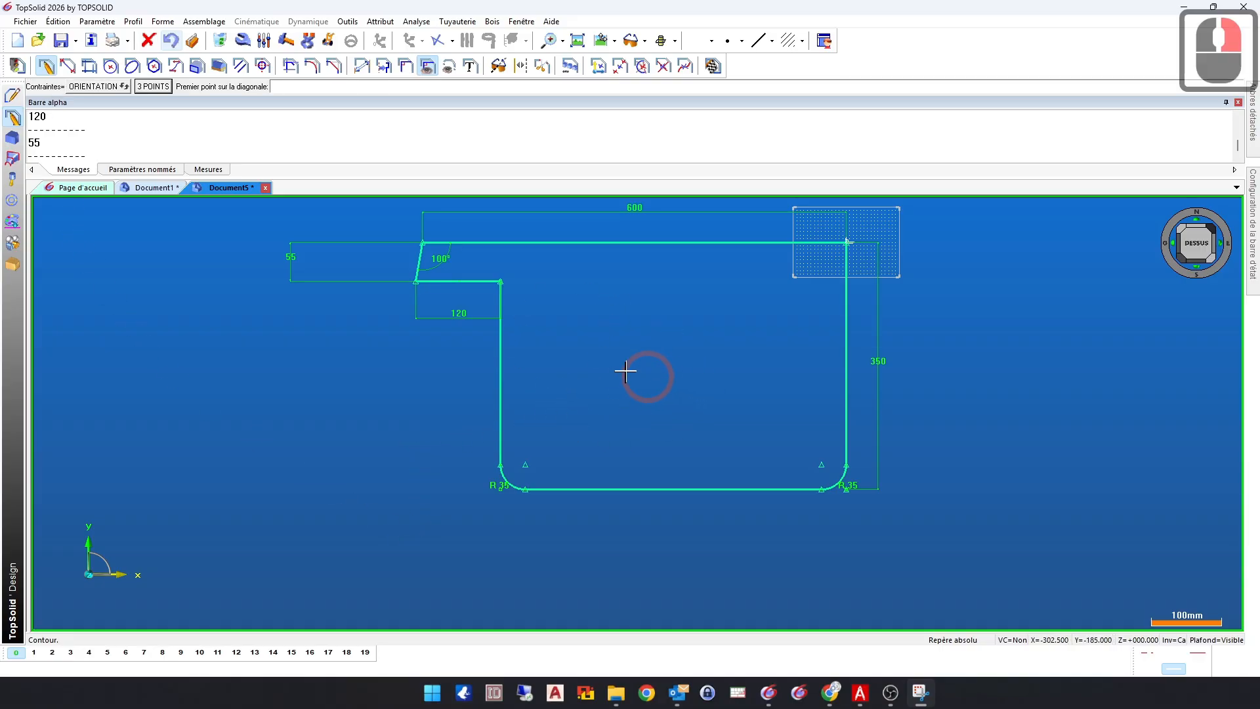
click(976, 346)
double_click(1089, 416)
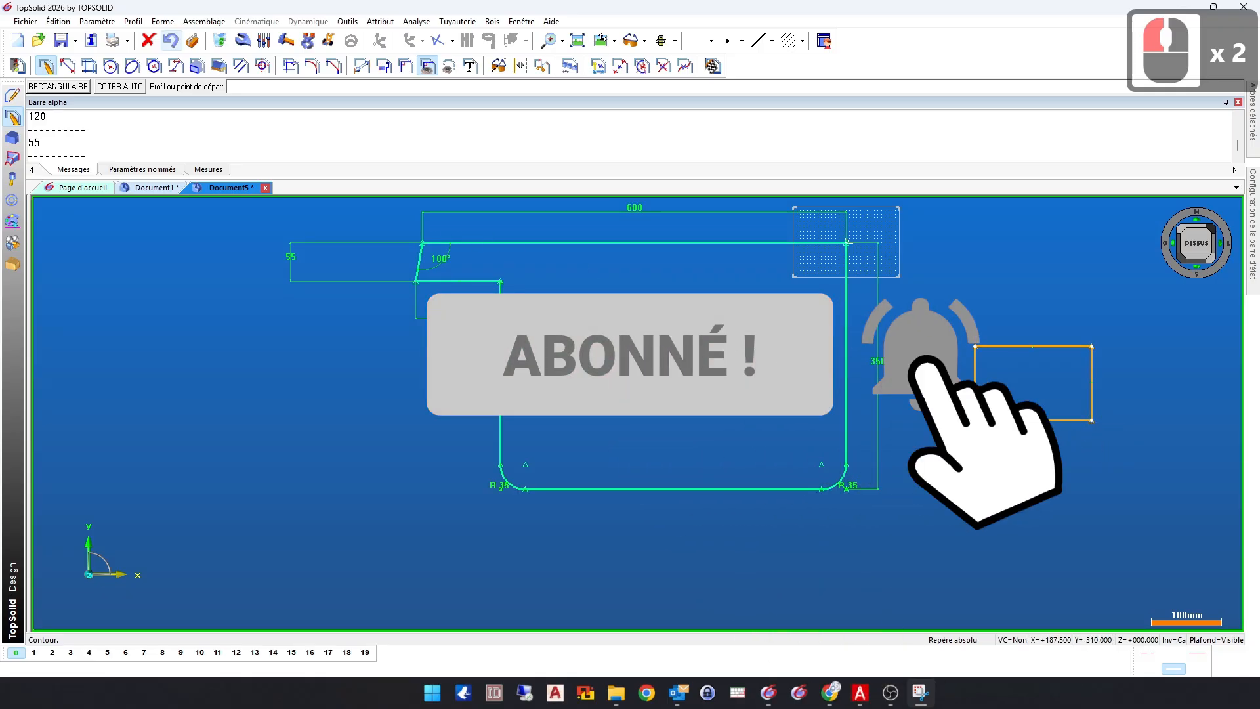
right_click(981, 457)
click(974, 451)
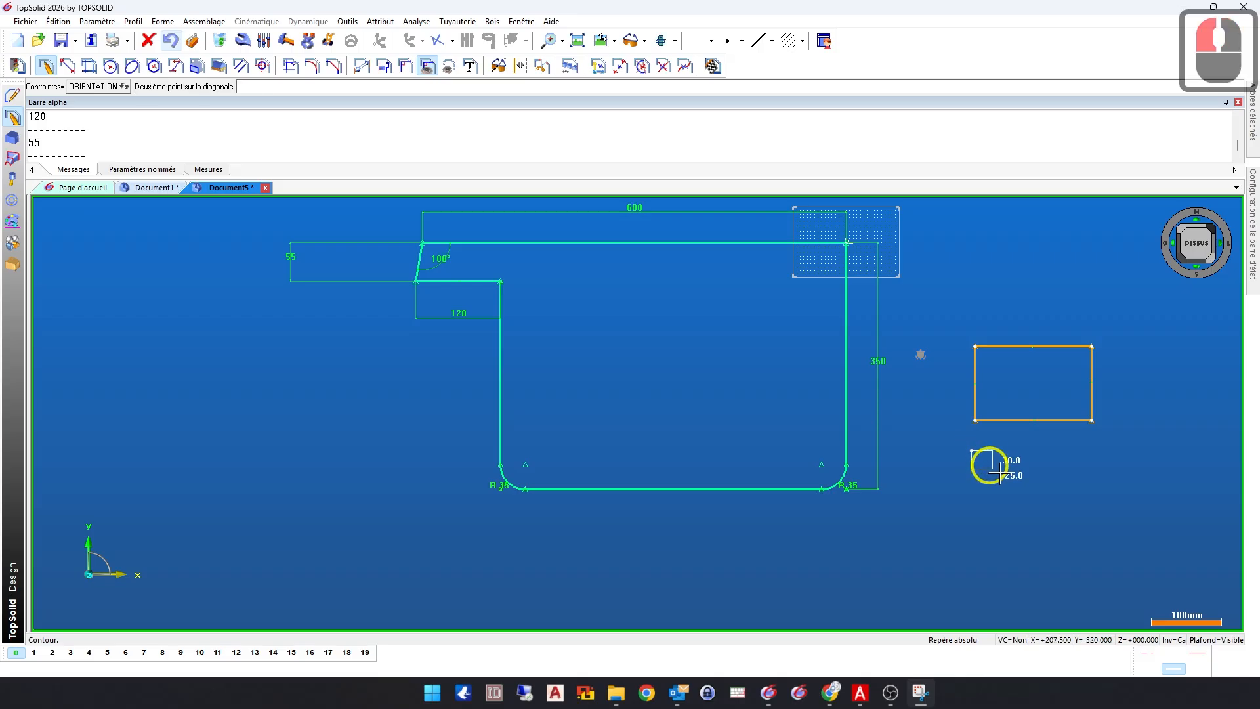
double_click(1106, 505)
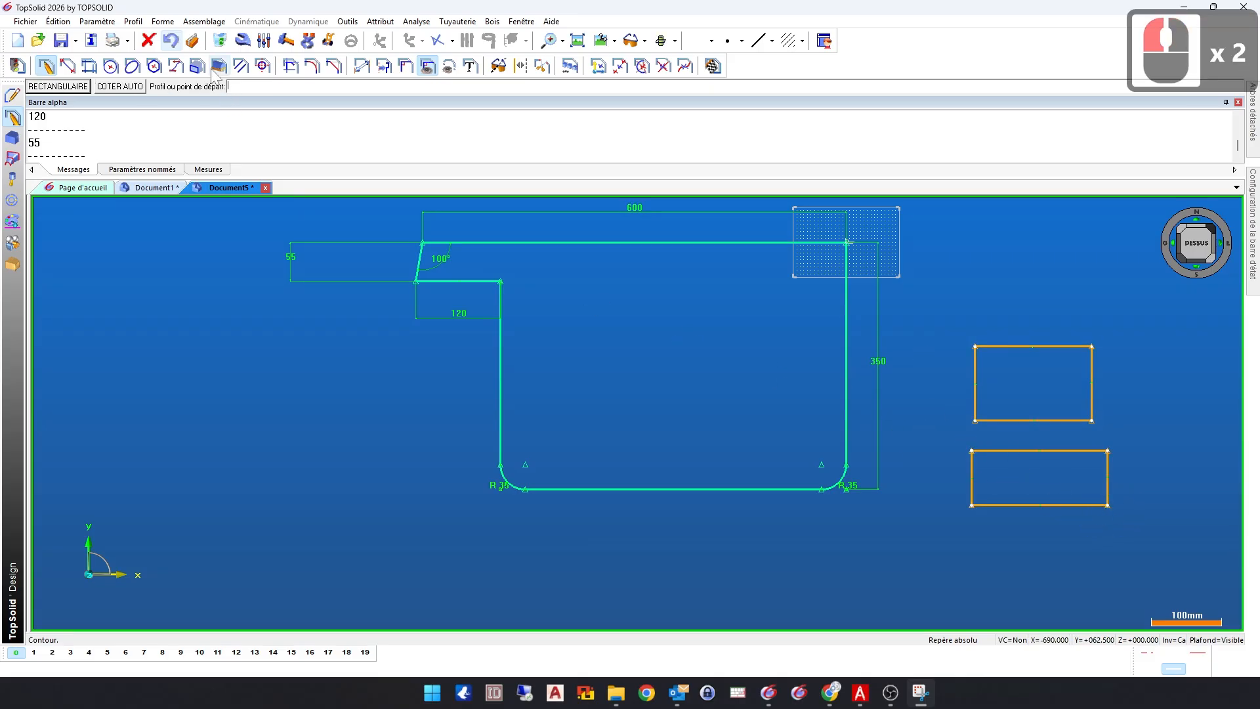
Step: Undo the lower of the two rectangular contours outside the profile
click(171, 41)
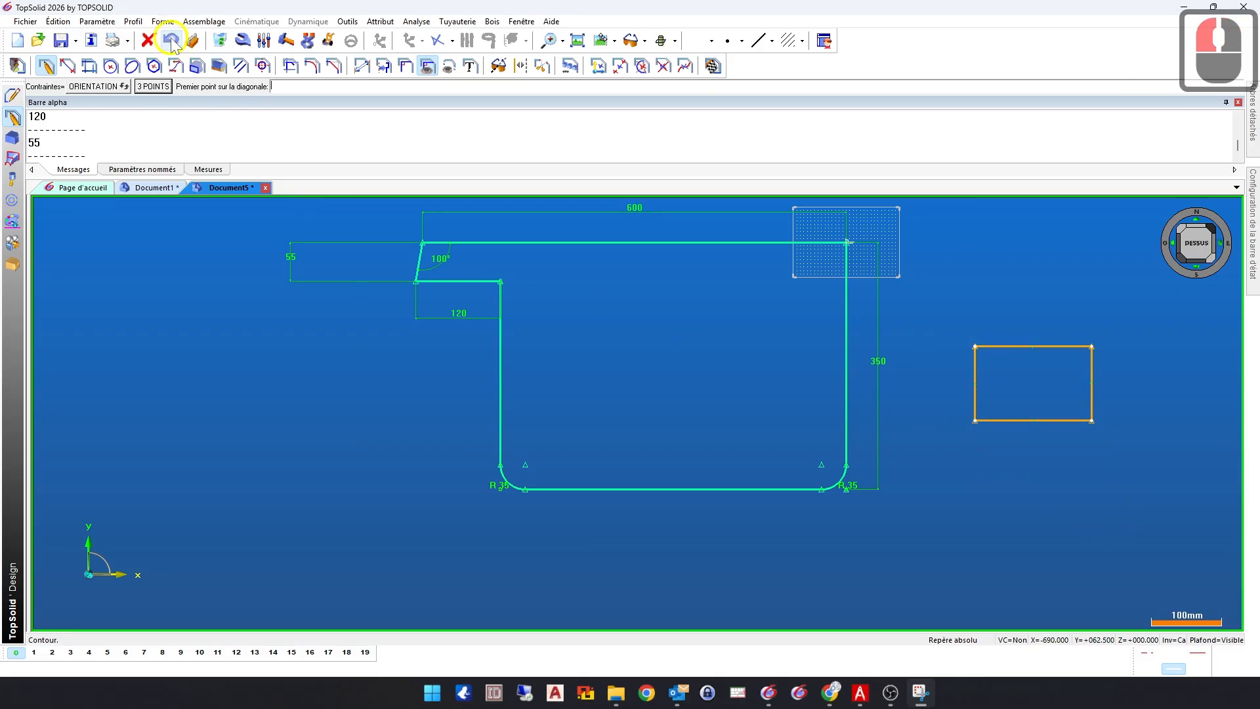
click(172, 44)
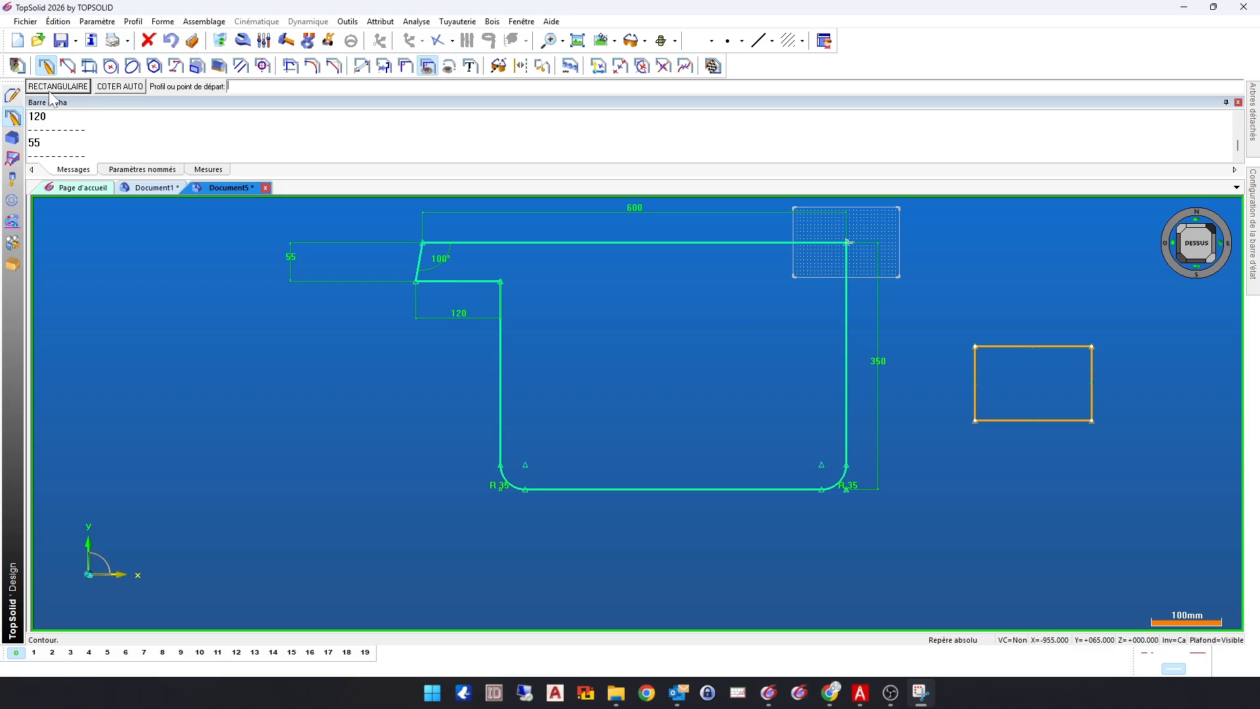
right_click(1006, 454)
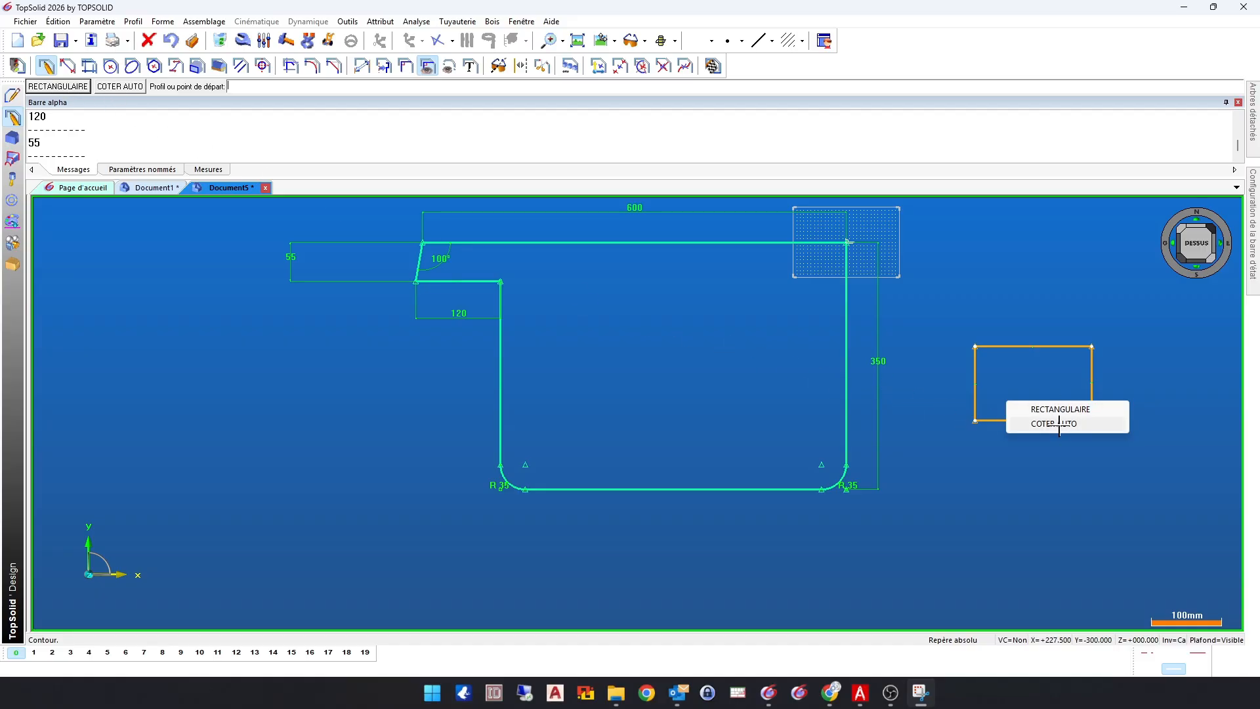
click(975, 458)
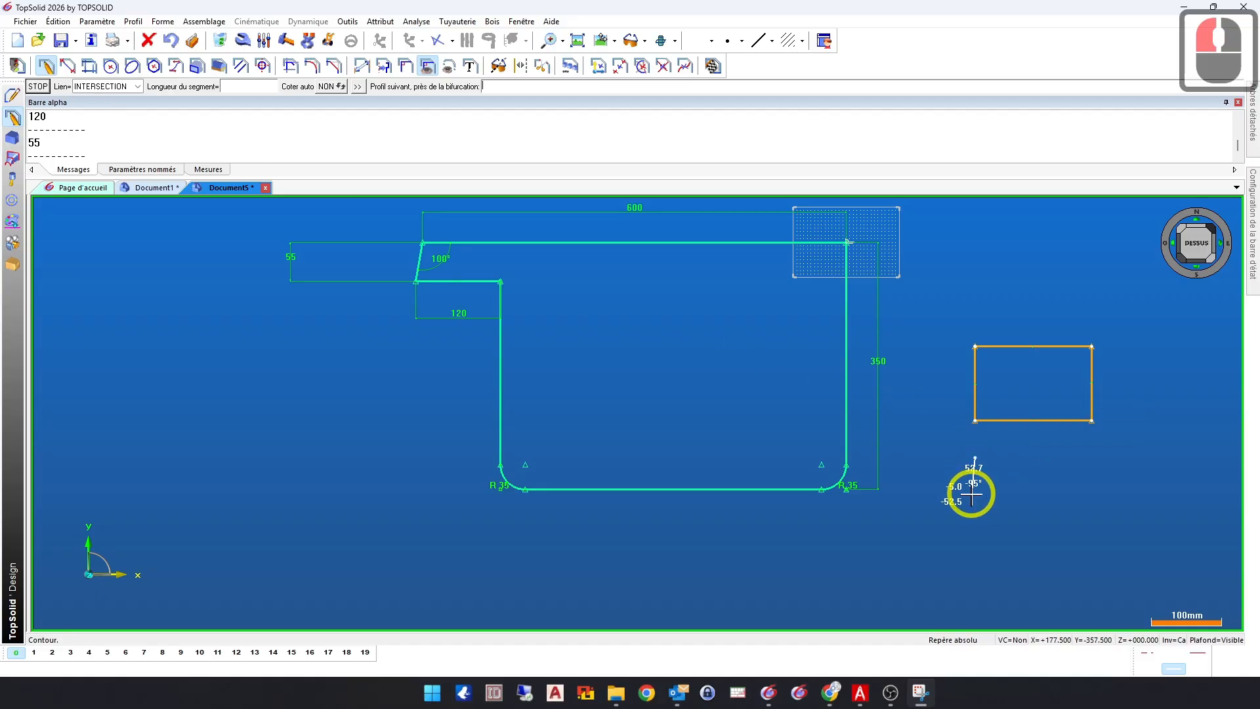
click(172, 42)
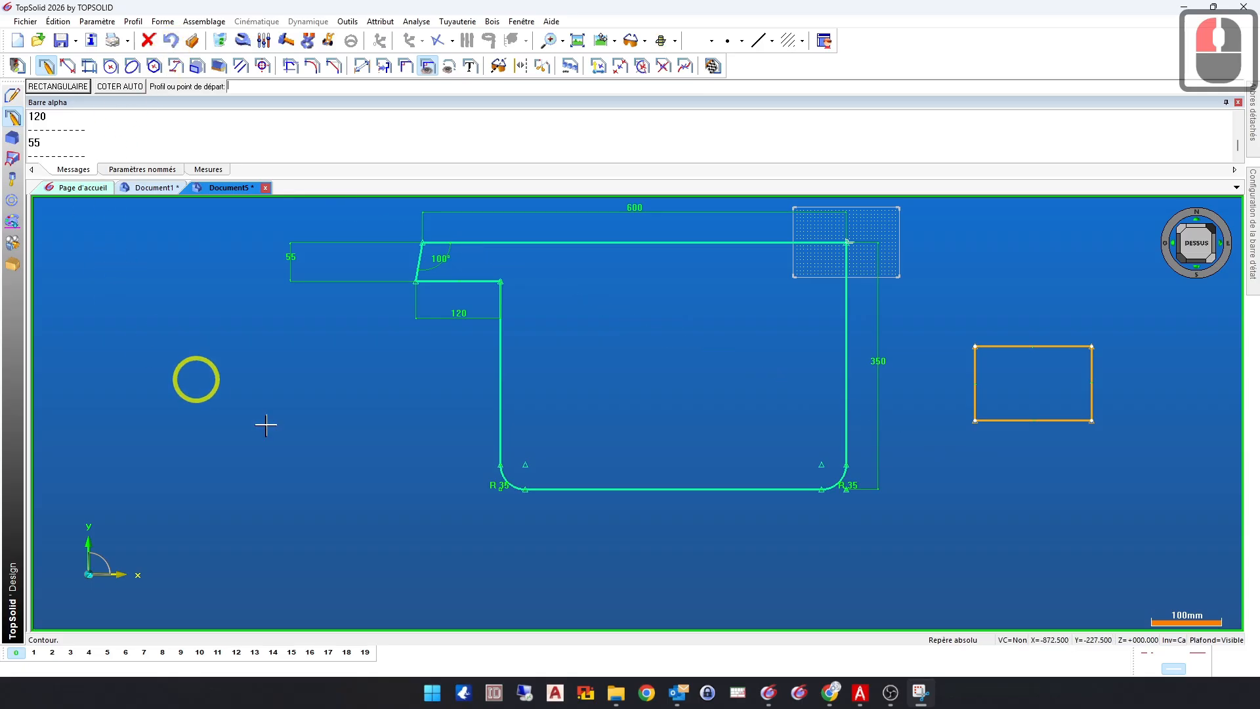
Step: Apply automatic dimensioning to the remaining rectangle outside the profile and accept the result
right_click(984, 453)
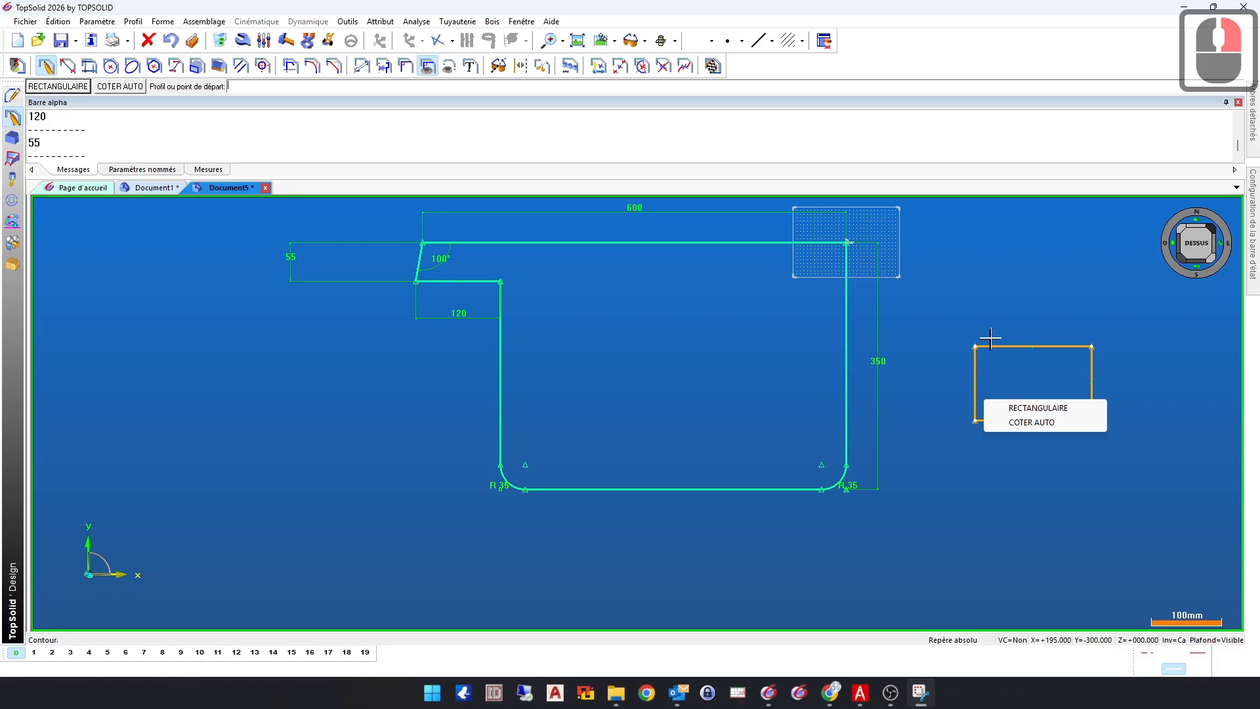
click(1069, 423)
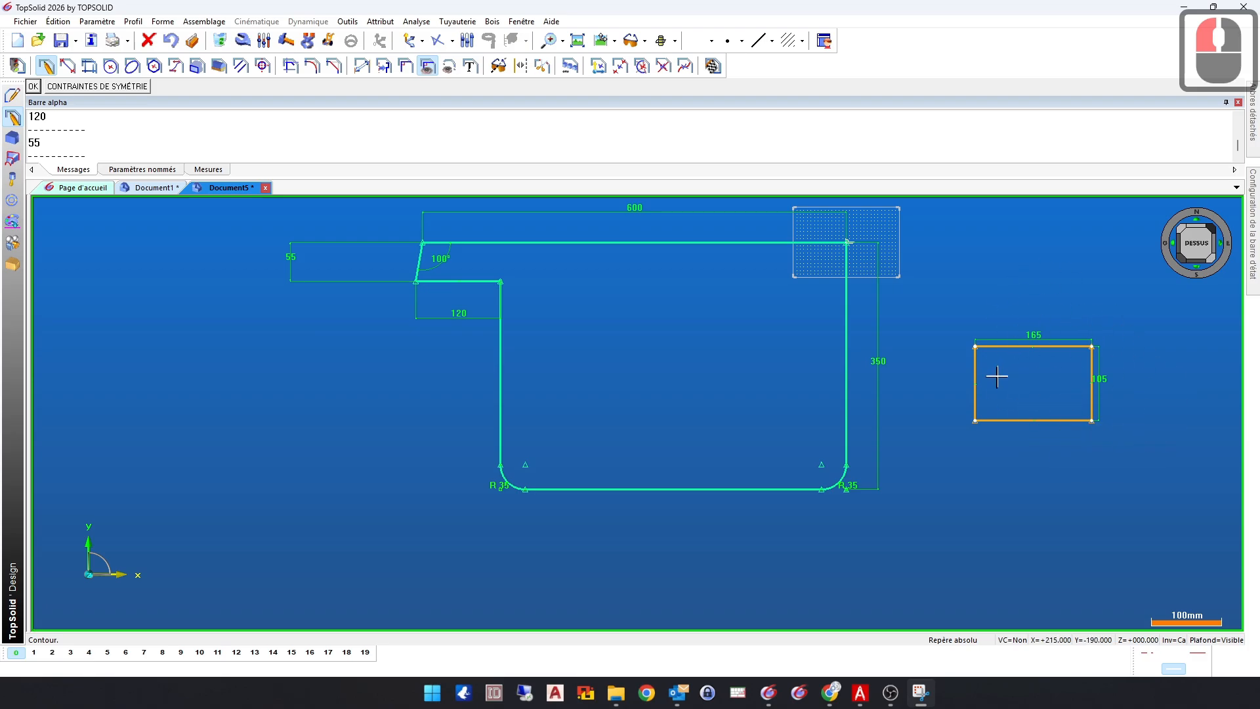
click(33, 86)
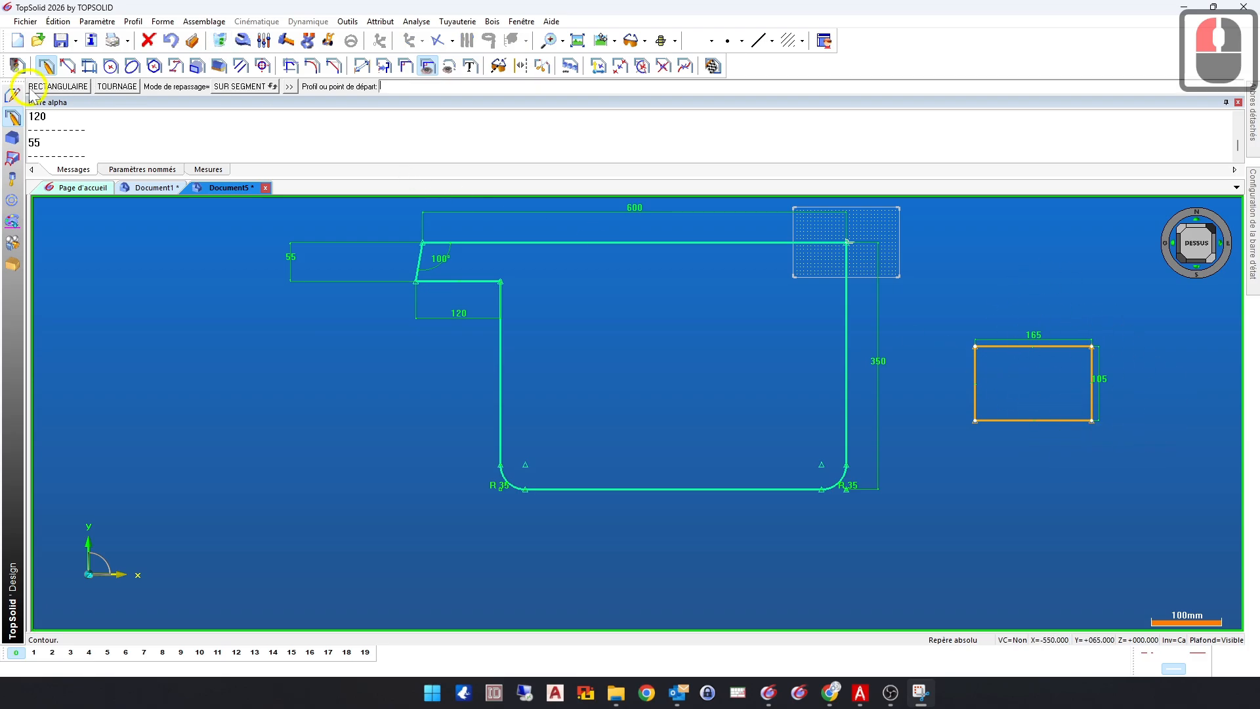
Step: Delete all four segments of the separate rectangle outside the profile
double_click(220, 40)
click(1017, 345)
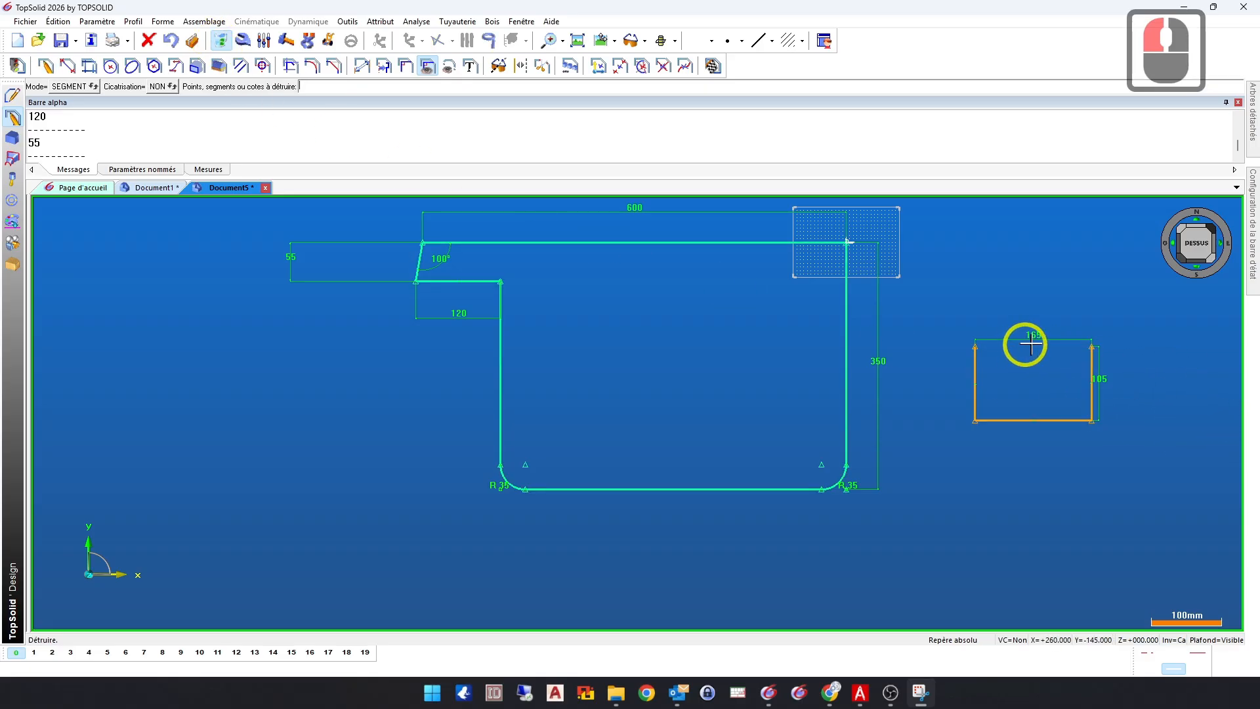
click(1092, 361)
click(1094, 365)
click(1046, 423)
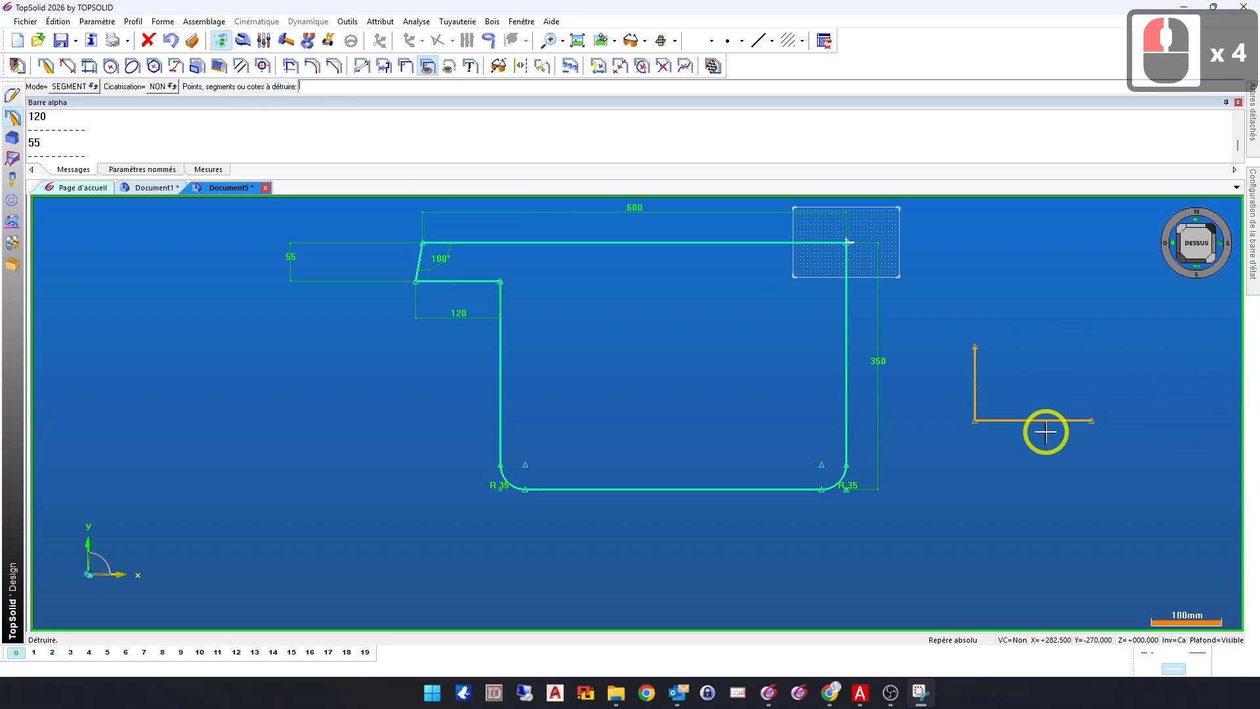
click(973, 368)
click(978, 394)
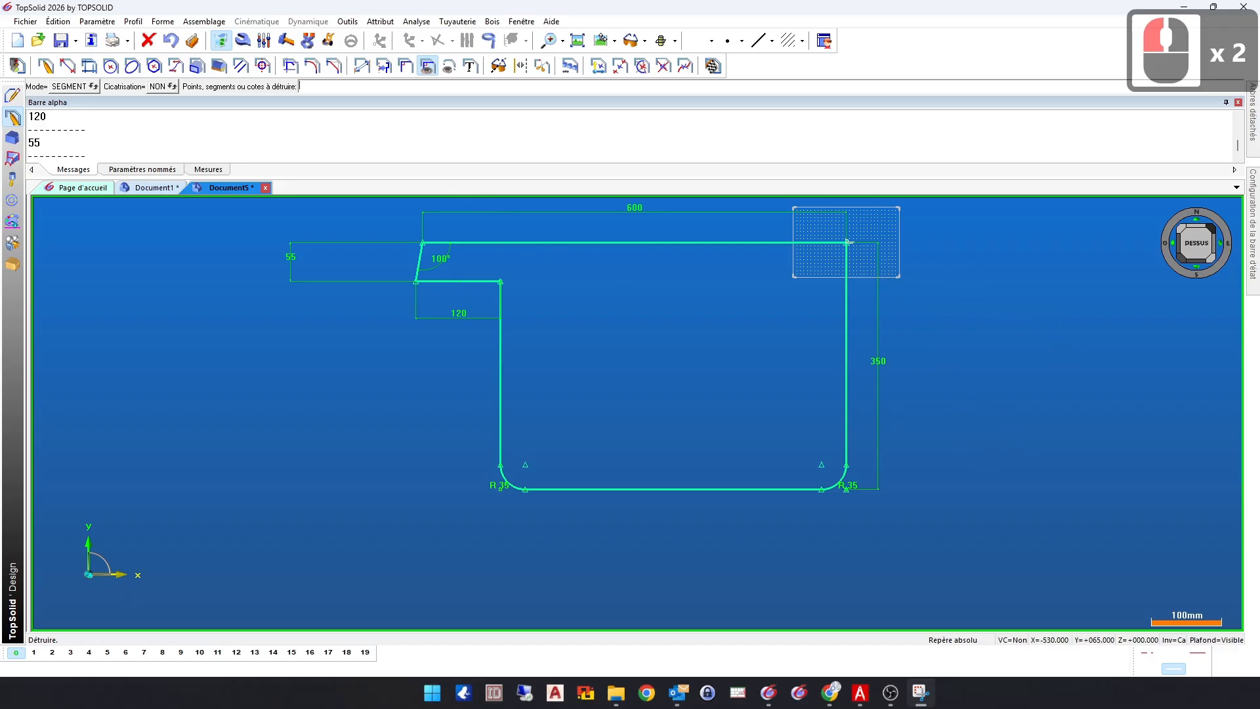
Step: Chamfer the profile's corner between the 600 mm and 350 mm edges with a 35 mm length at 45°
click(334, 67)
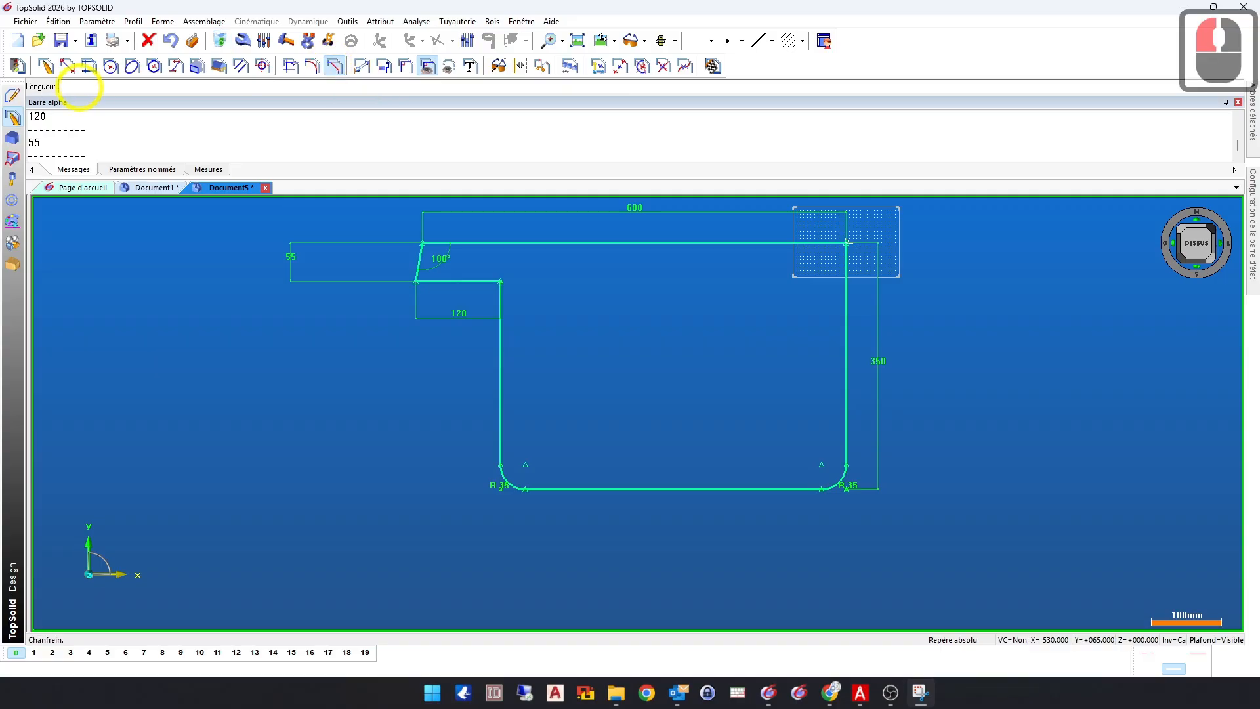
text(35)
key(Return)
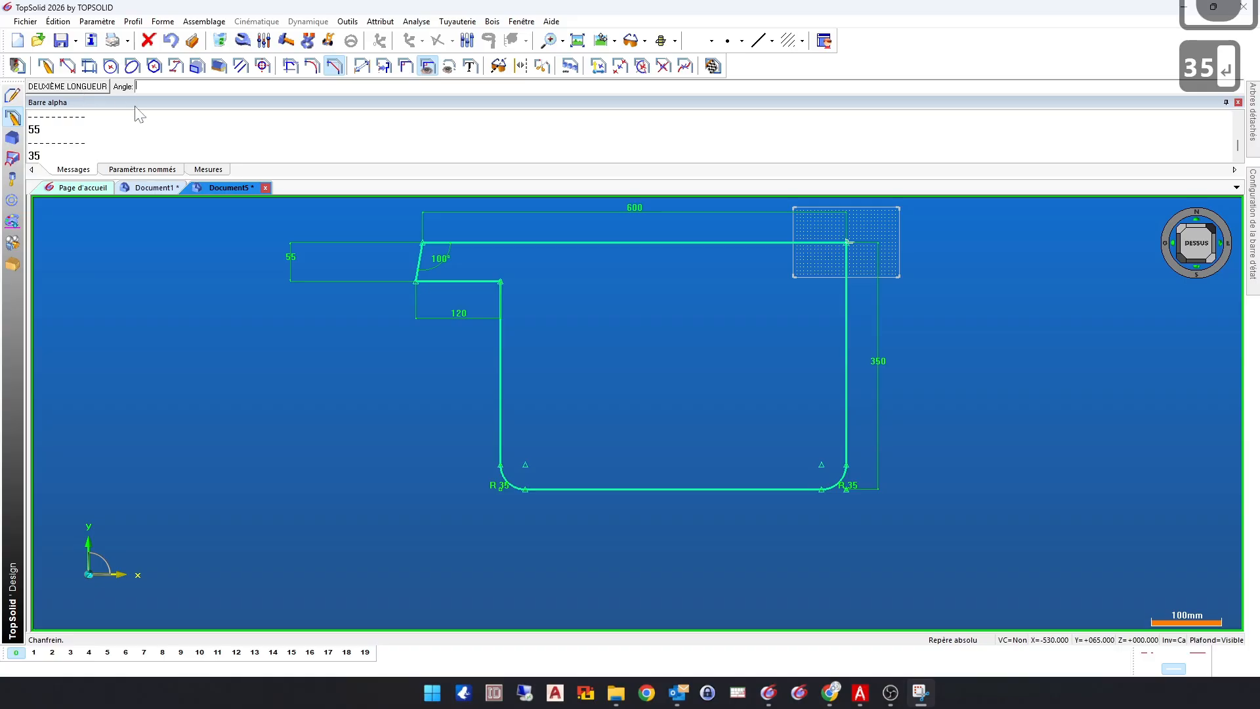
text(45)
key(Return)
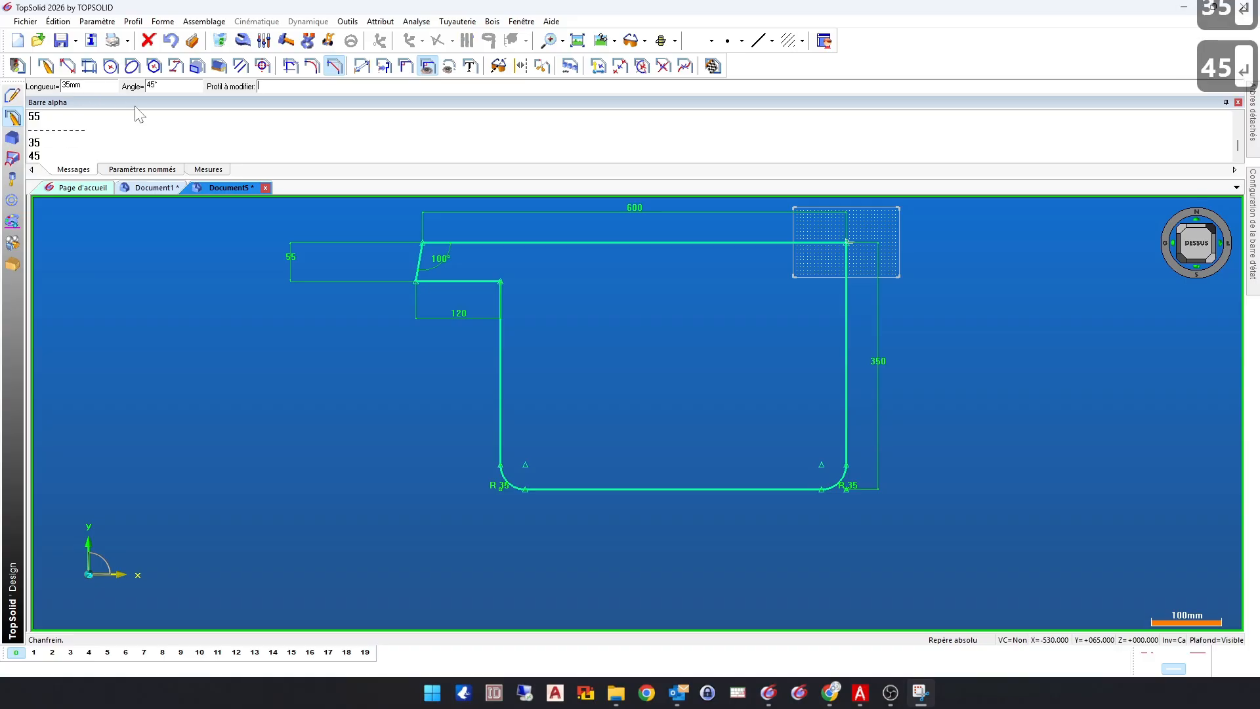
click(844, 284)
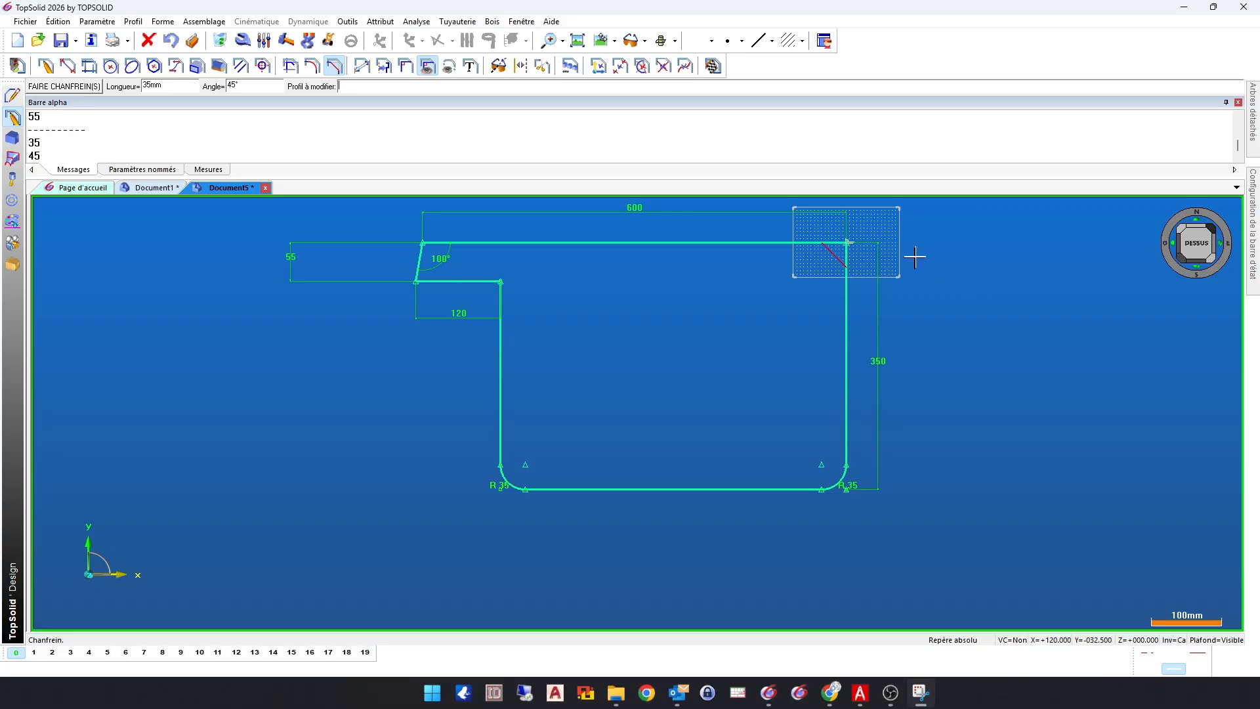
click(845, 242)
scroll(854, 235, up, 18)
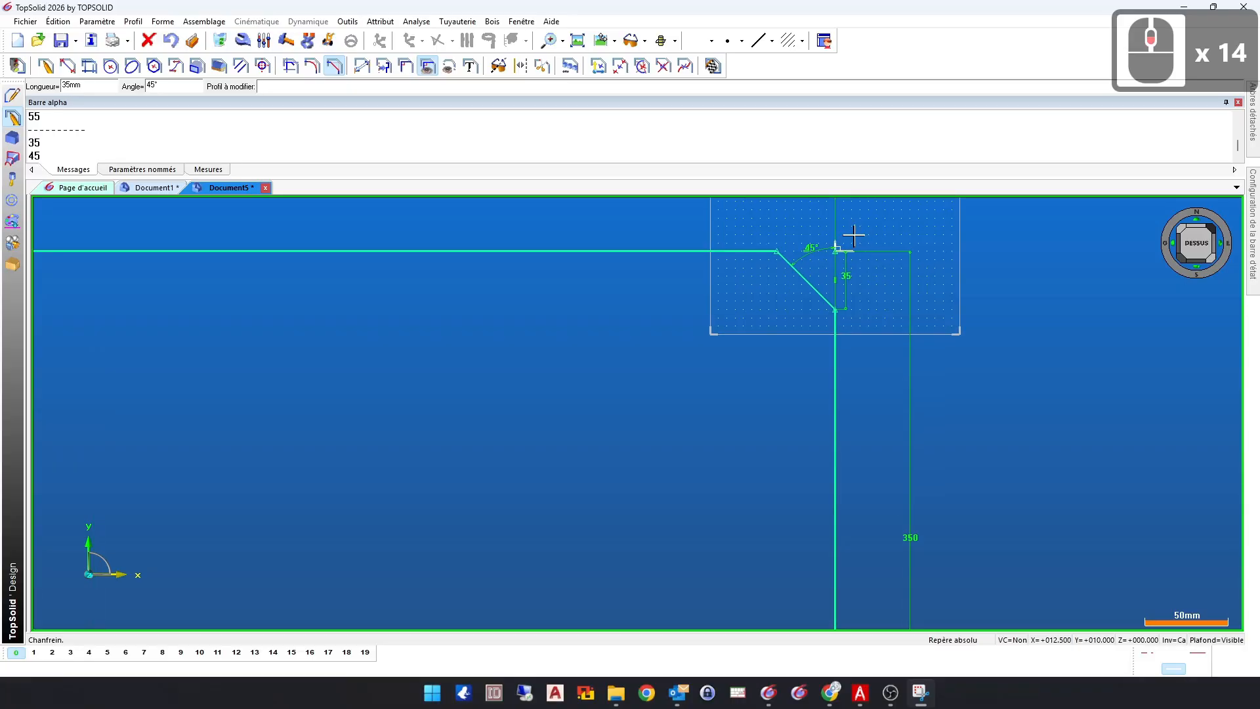
scroll(942, 262, down, 13)
scroll(801, 273, down, 1)
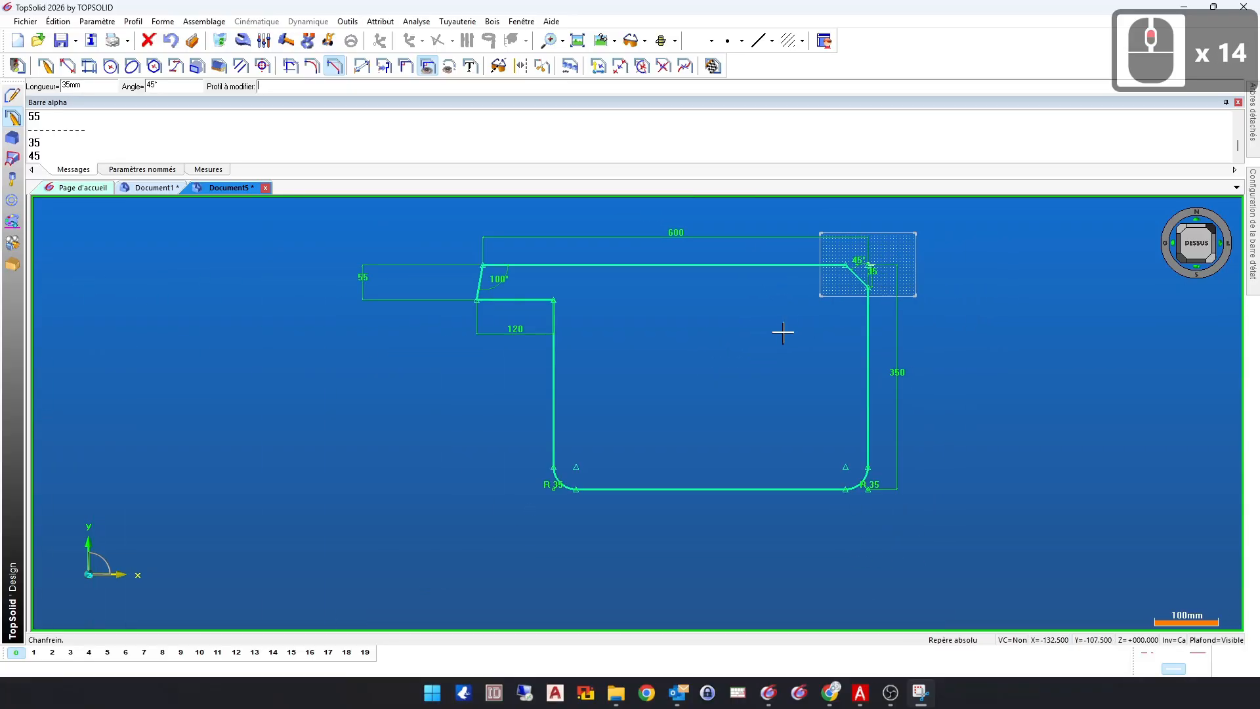
Step: Fillet the inner corner at the end of the 120 mm edge with a 30 mm radius and finish the sketch
click(312, 65)
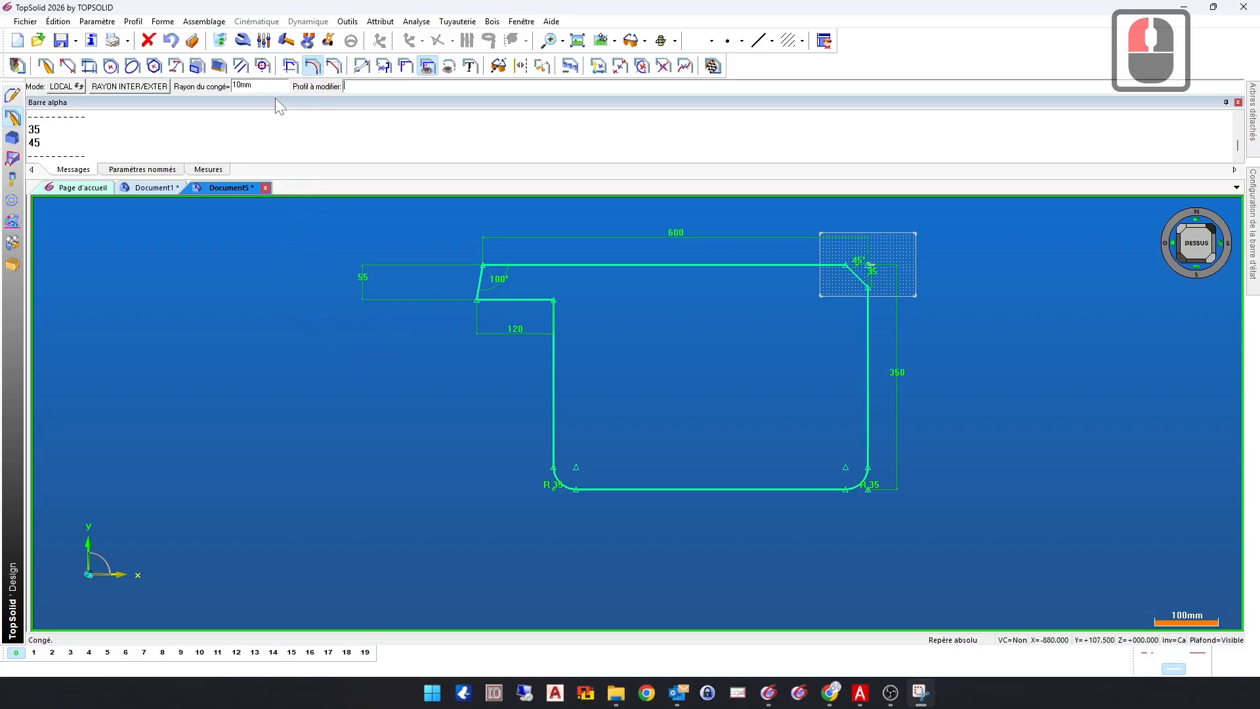
double_click(259, 86)
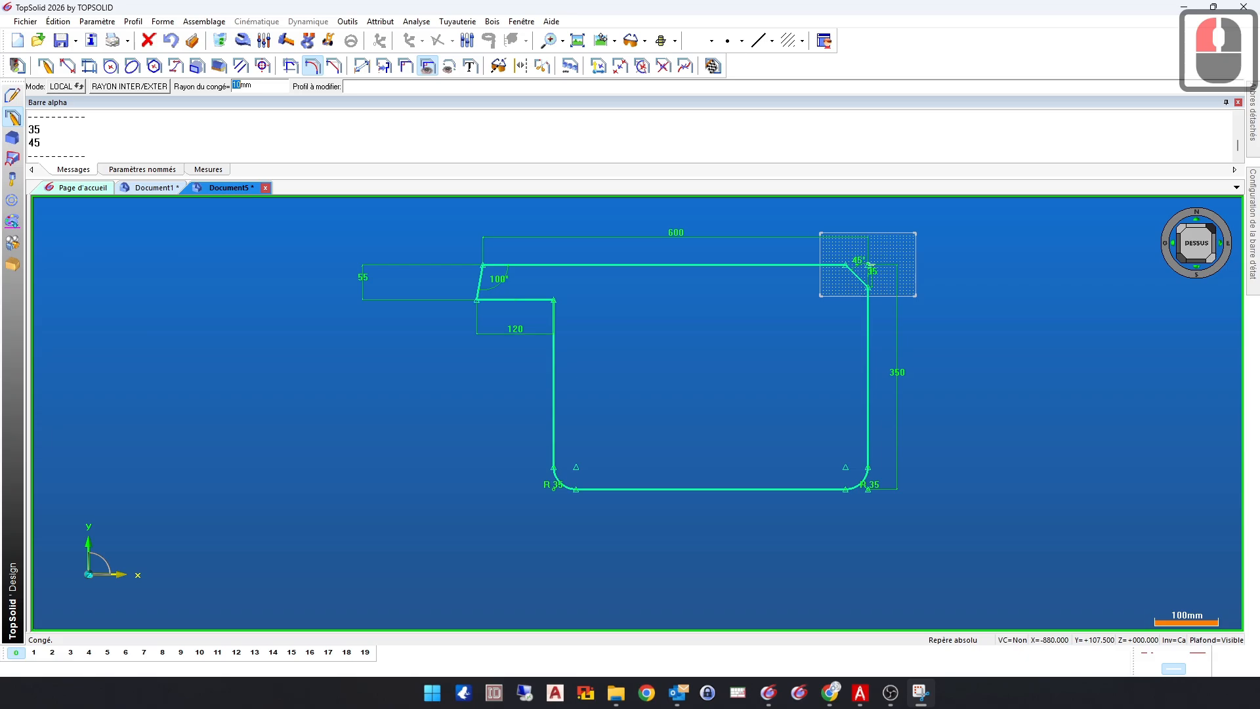
text(30)
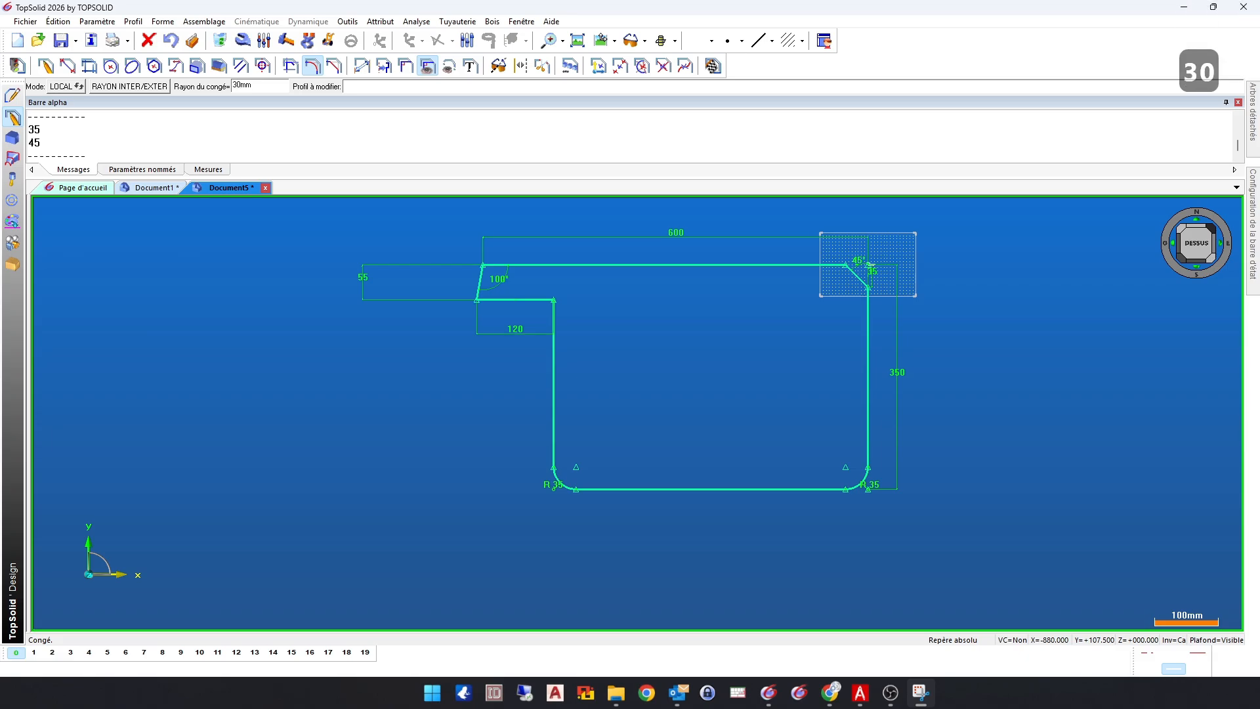
key(Return)
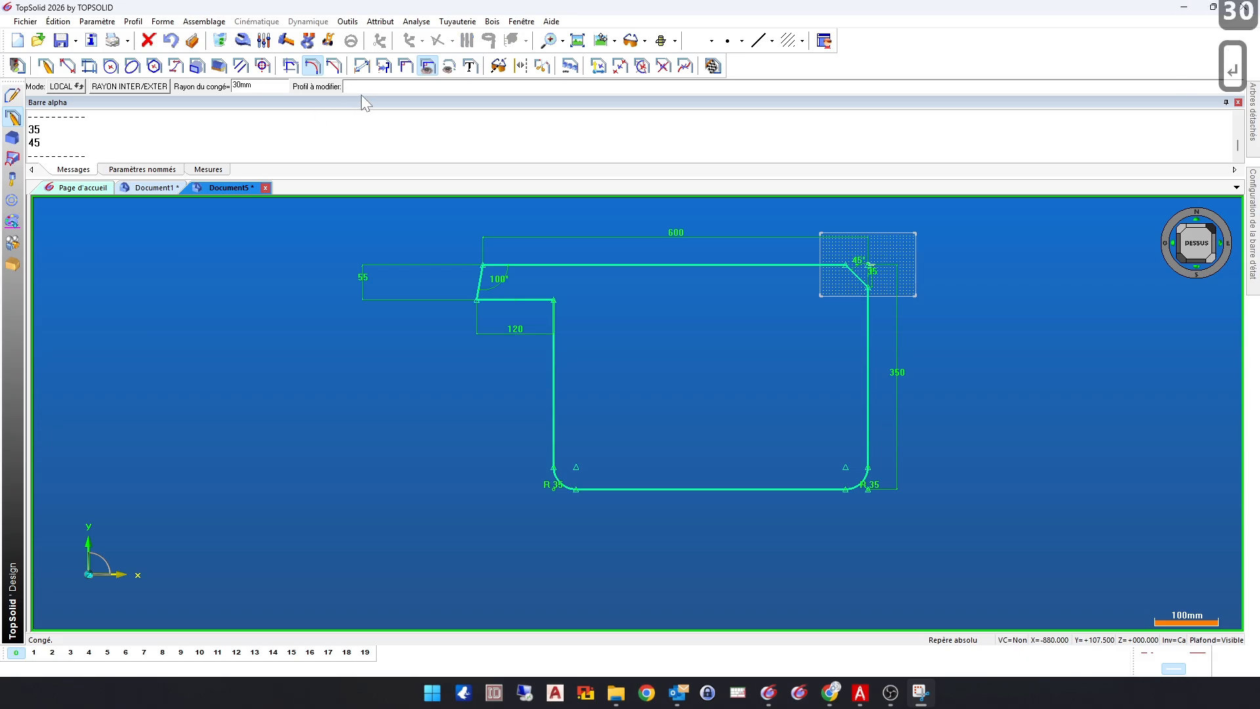
click(533, 313)
click(508, 380)
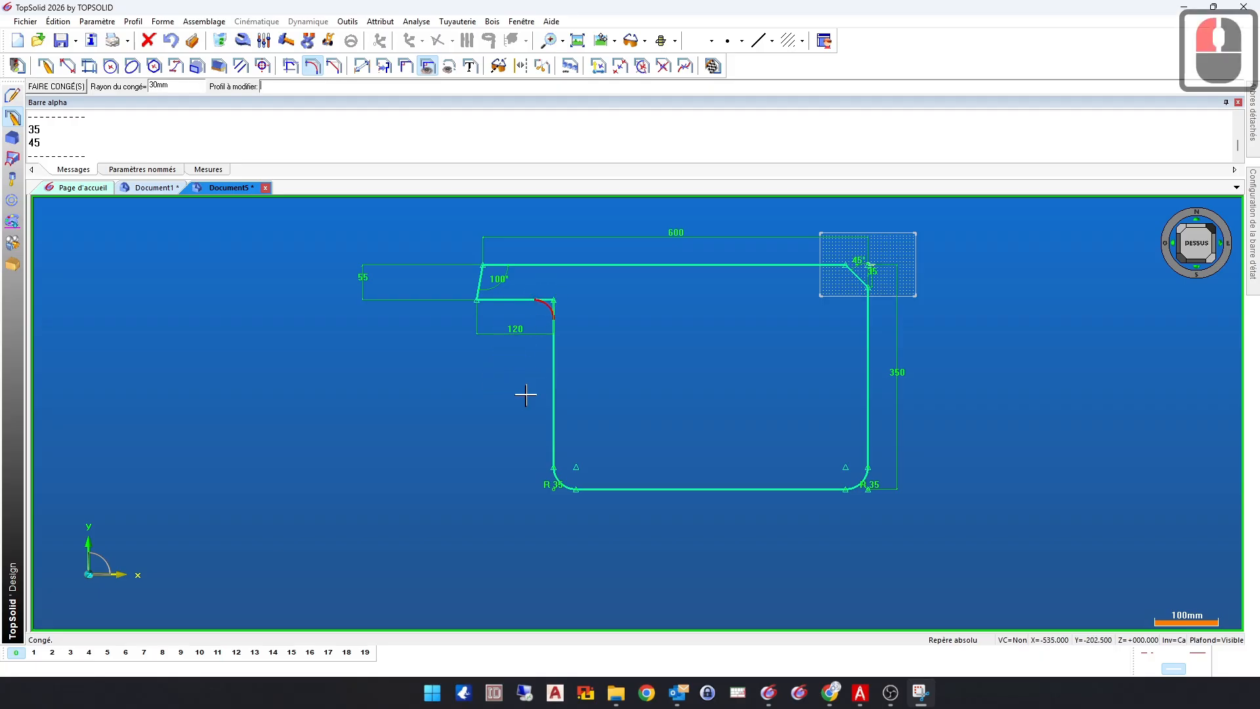
right_click(621, 359)
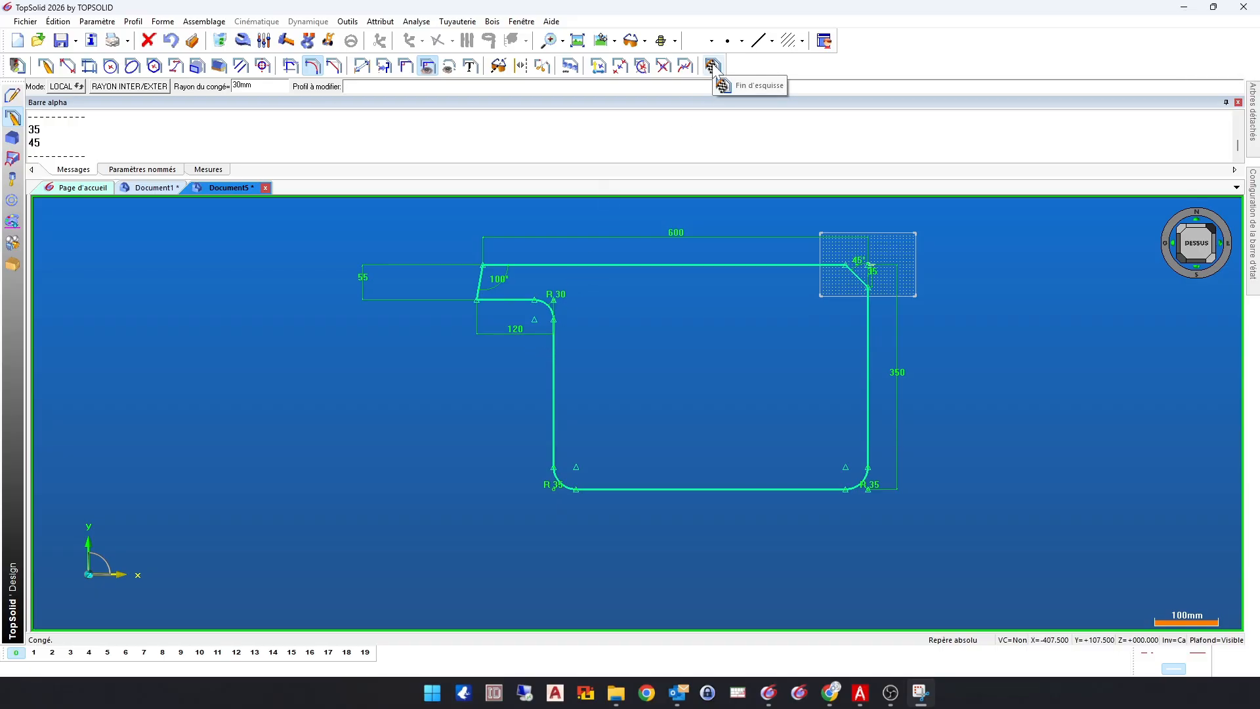
click(713, 66)
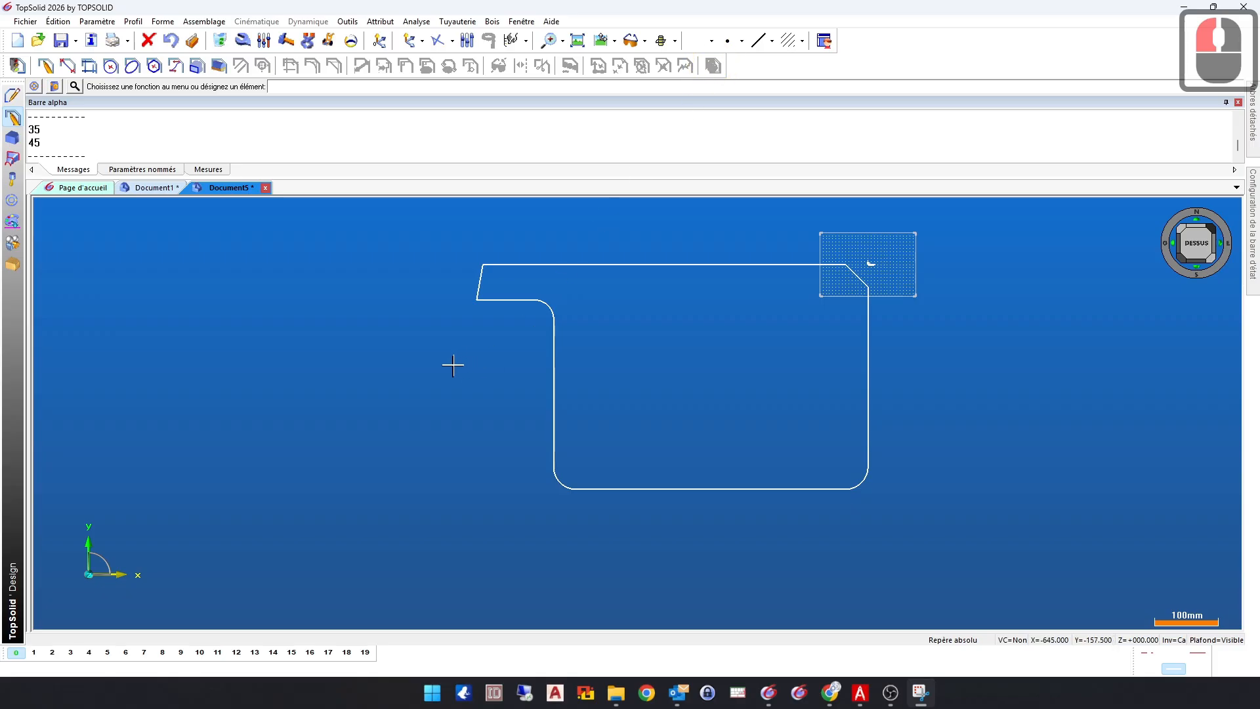
Step: Reopen the sketch to set the upper 600 mm dimension to 700 mm, and finish the sketch again
click(242, 42)
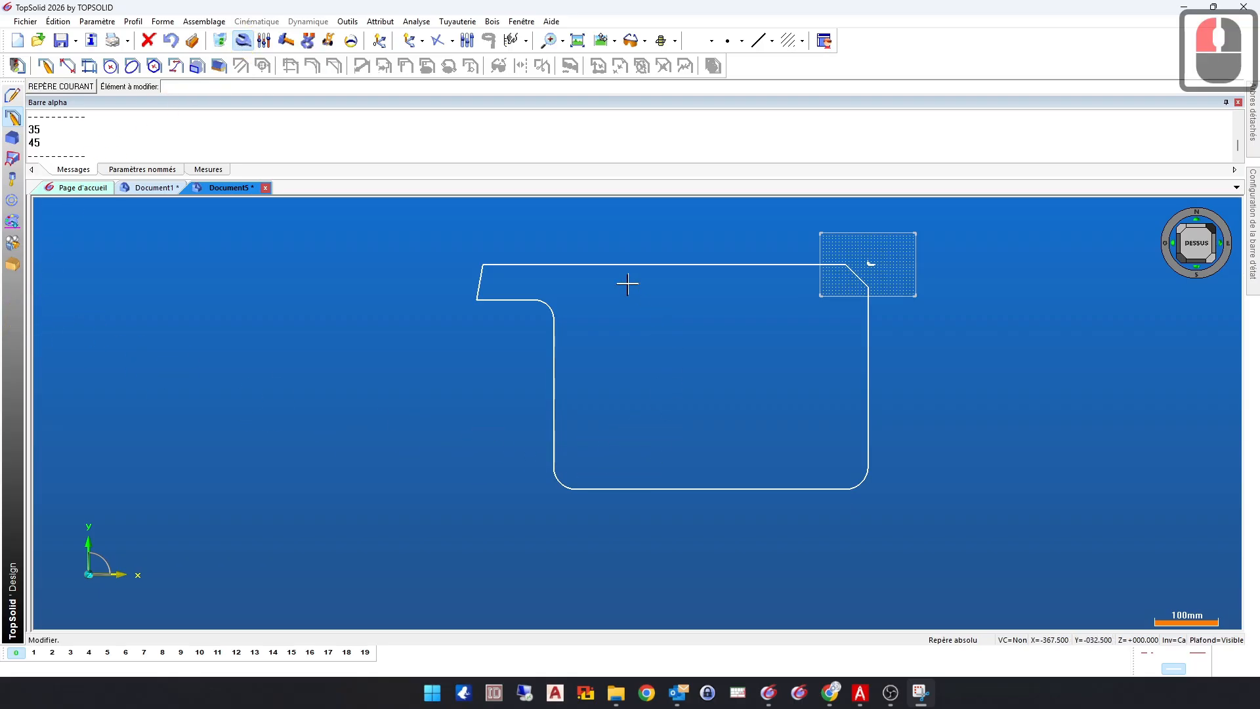
click(593, 266)
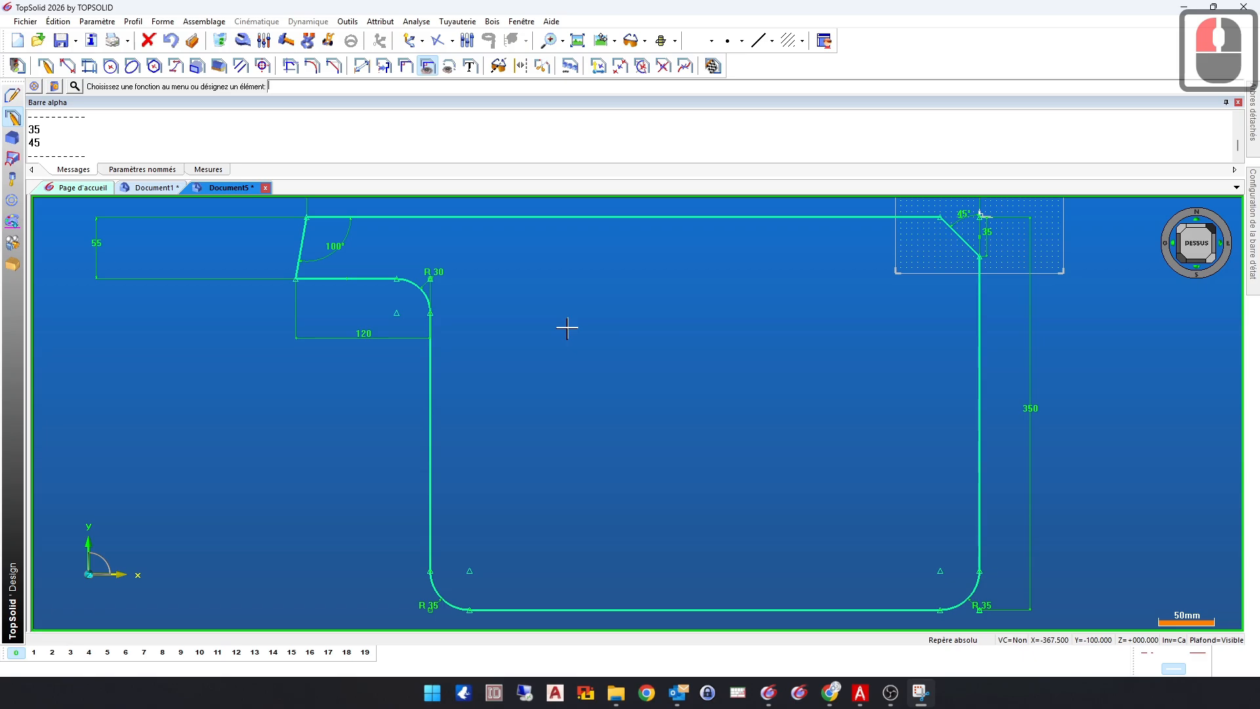
scroll(586, 343, down, 5)
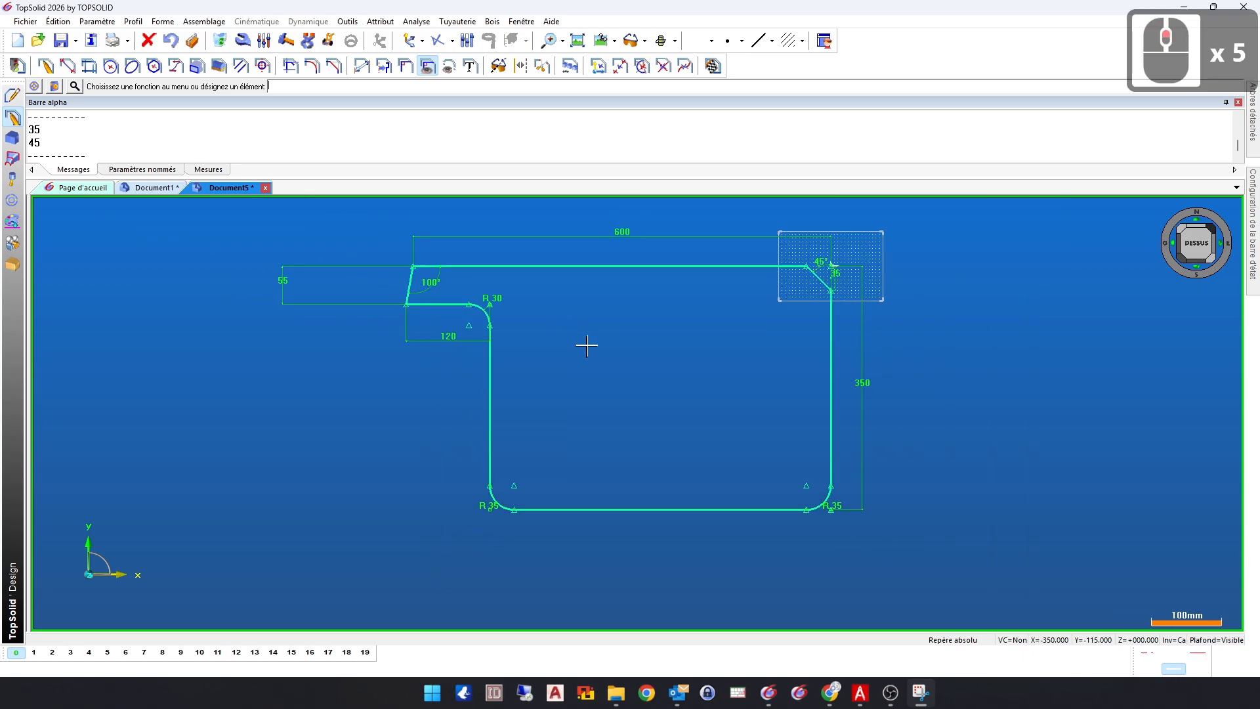
click(243, 40)
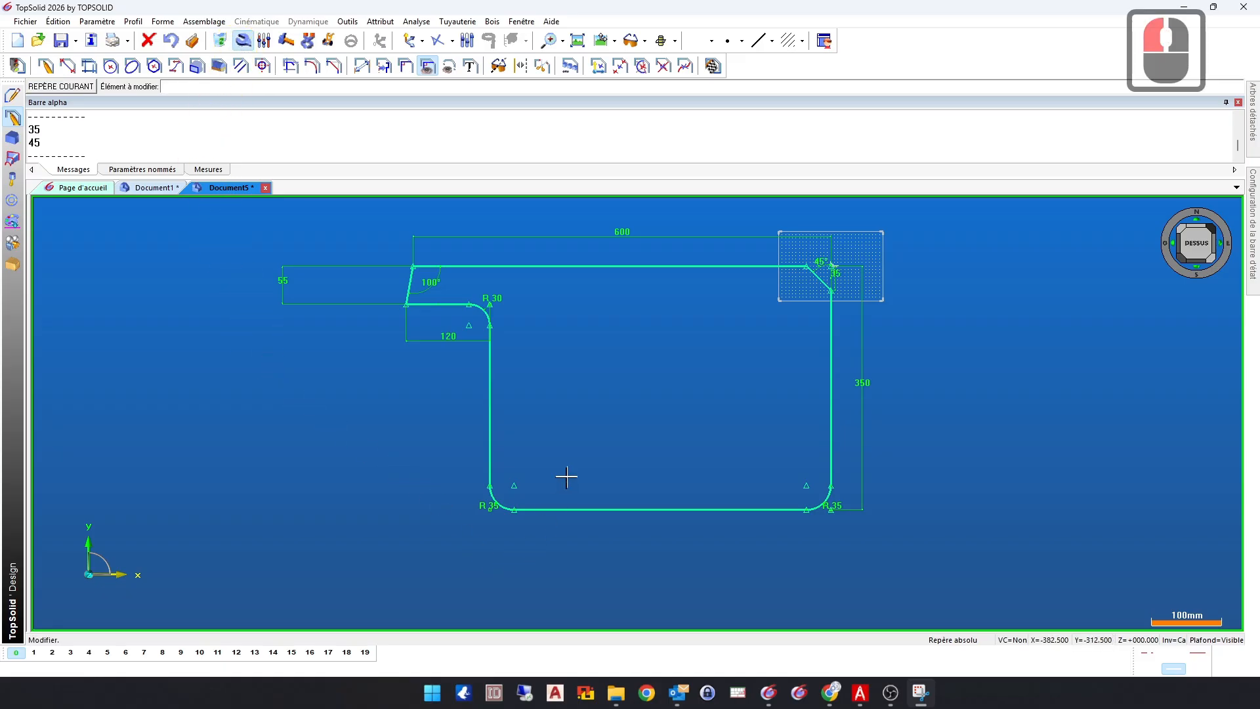
click(619, 233)
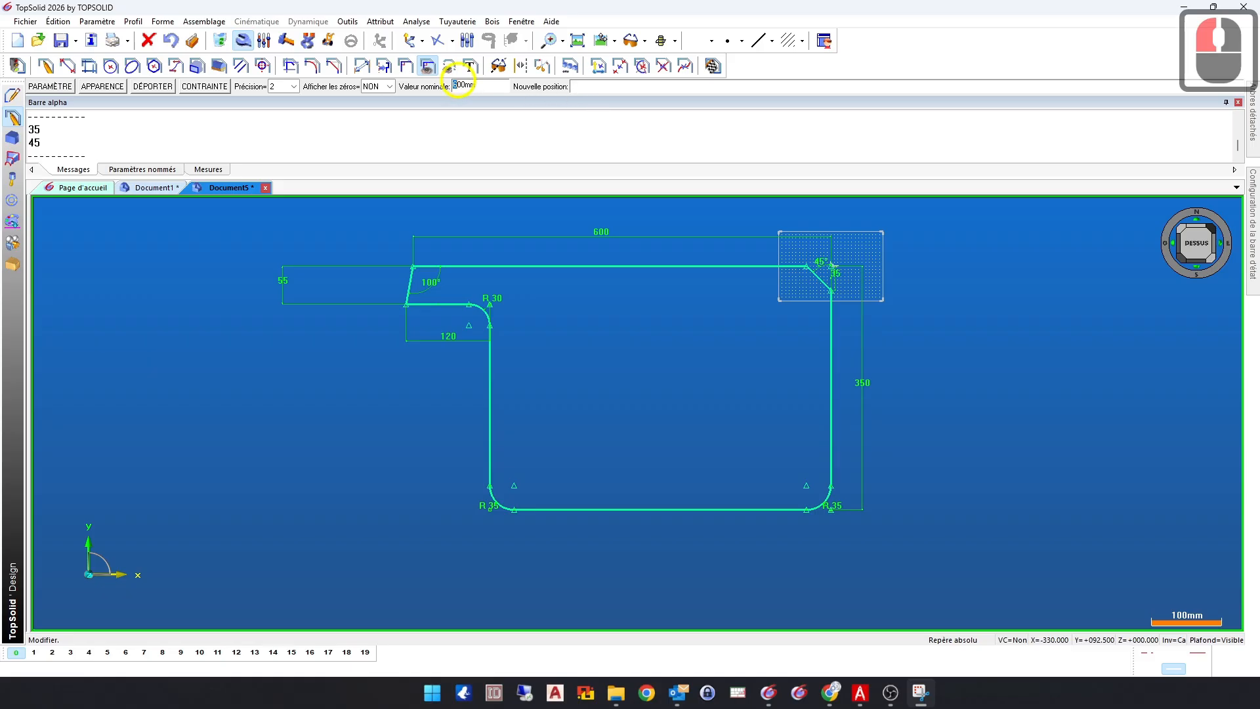
text(7)
key(Return)
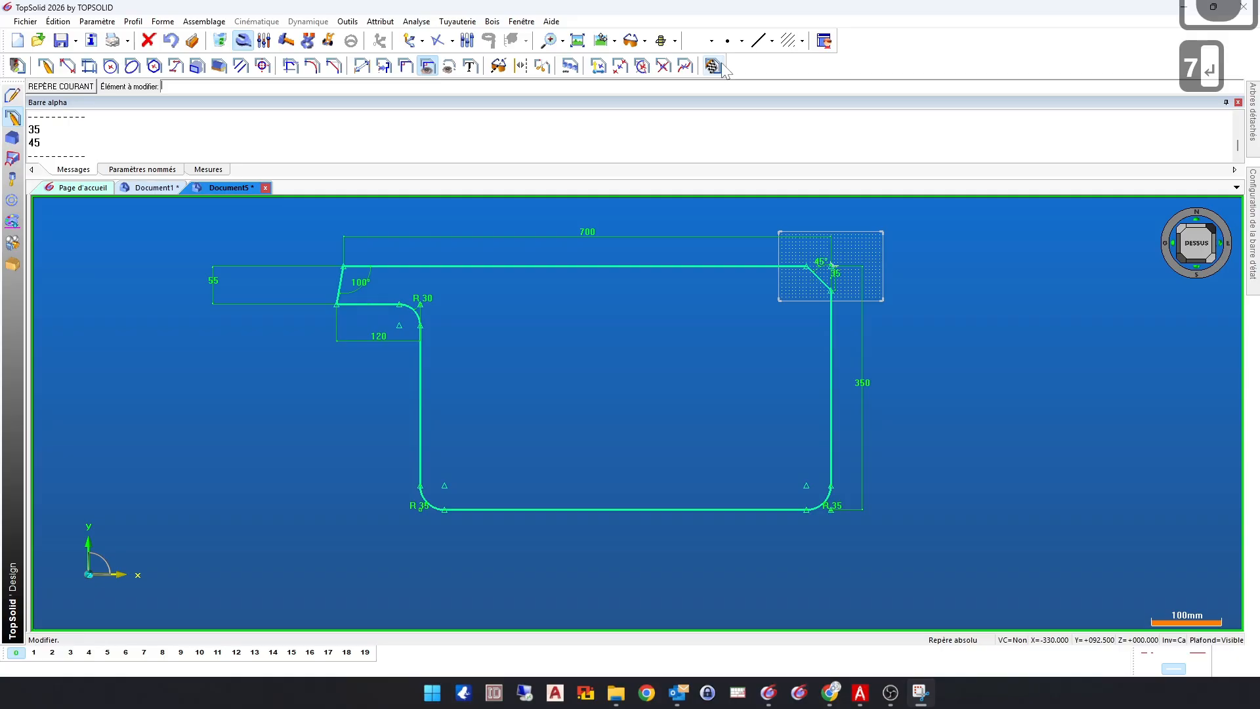
click(718, 66)
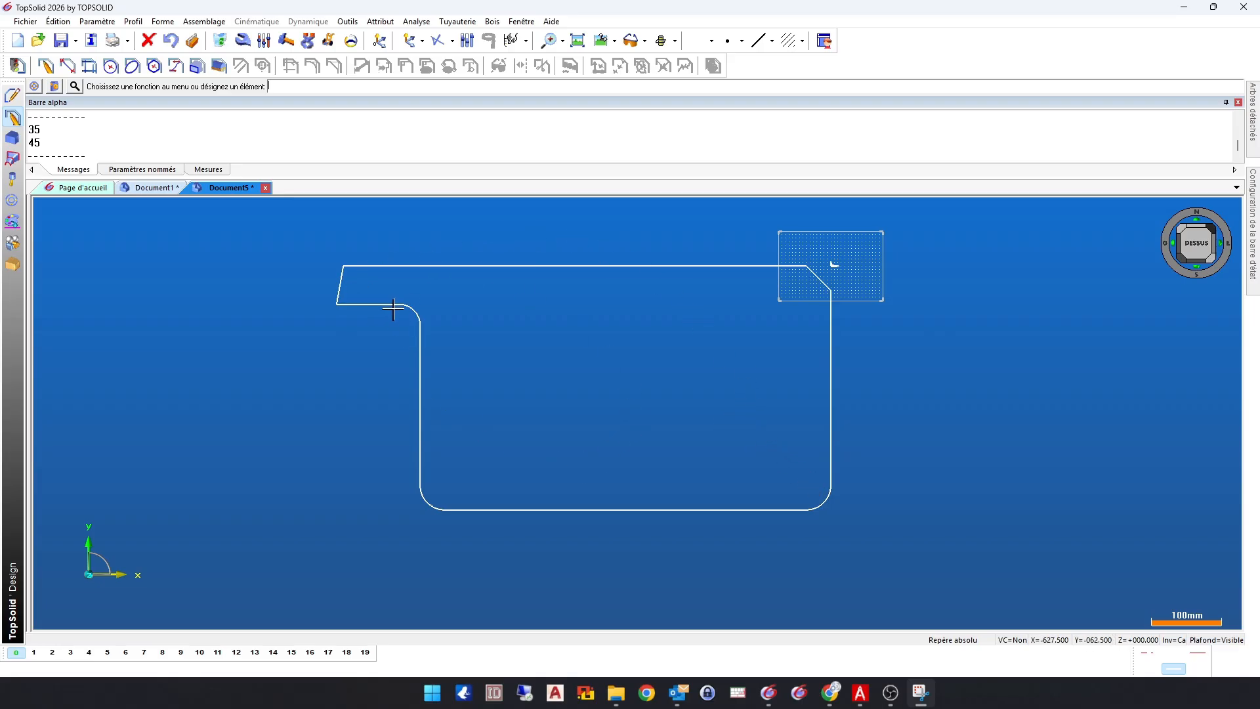
Step: Extrude the closed profile into a solid with normal alignment and a height of 30 mm
click(170, 21)
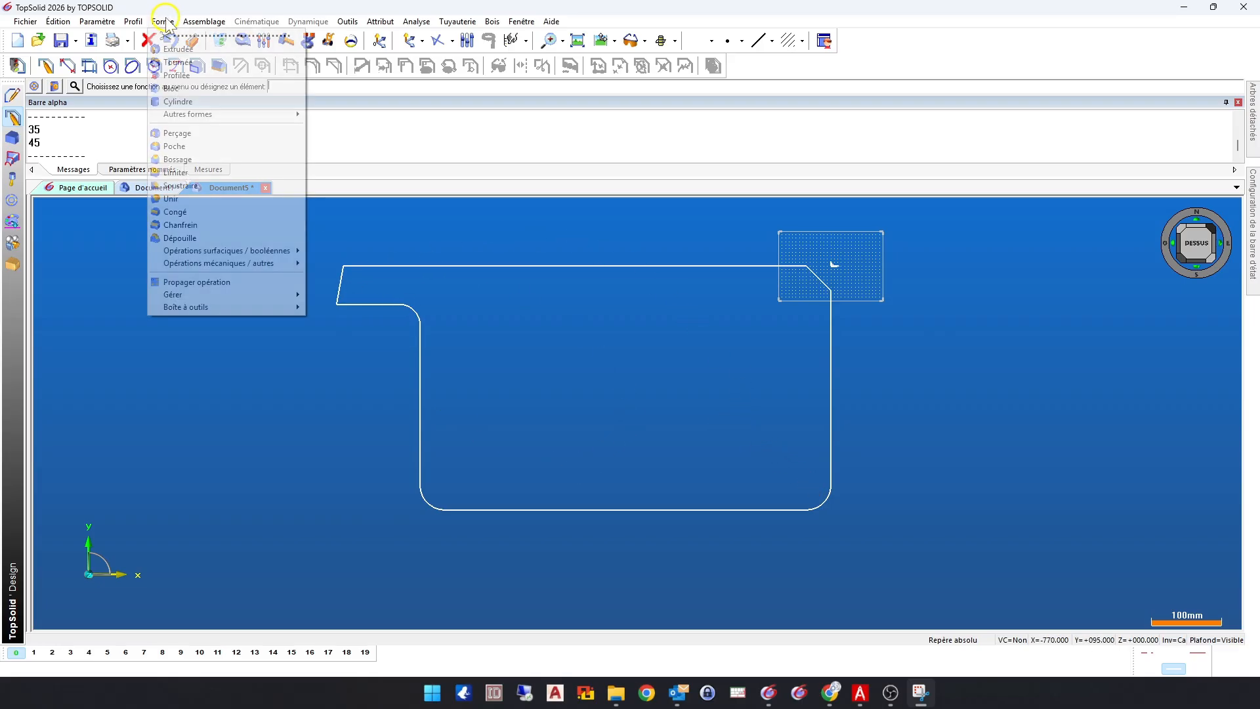
click(176, 50)
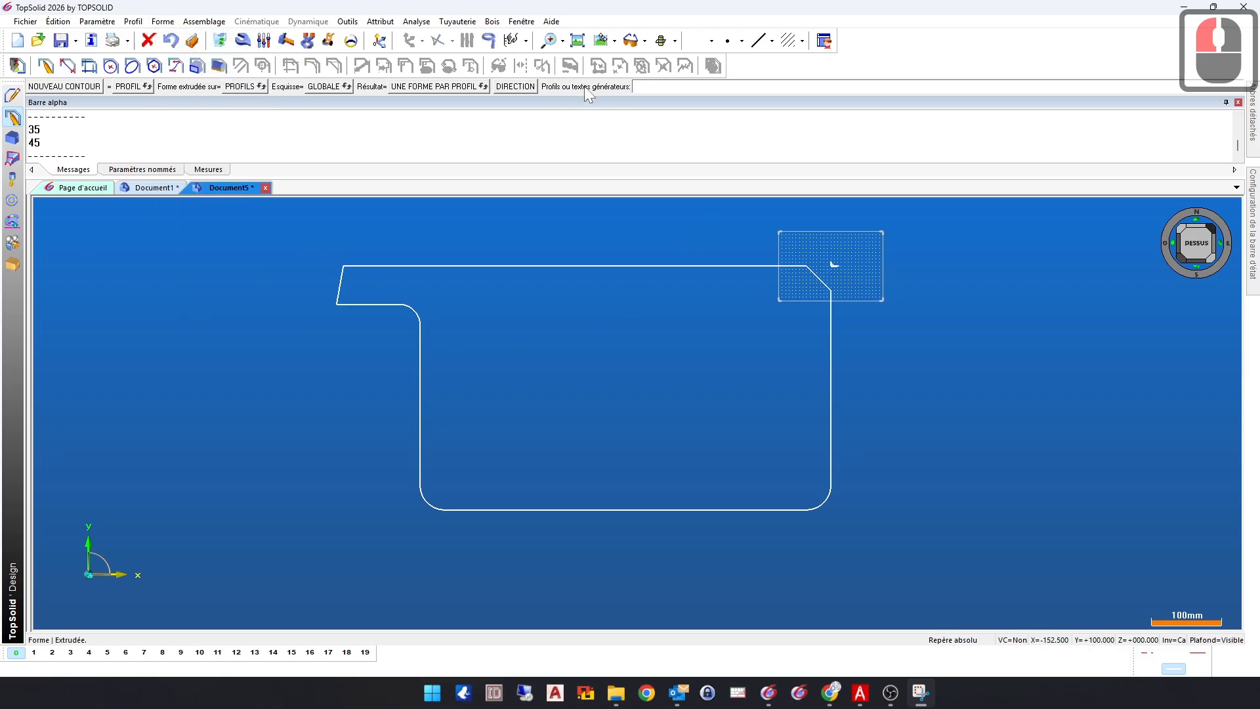
click(370, 304)
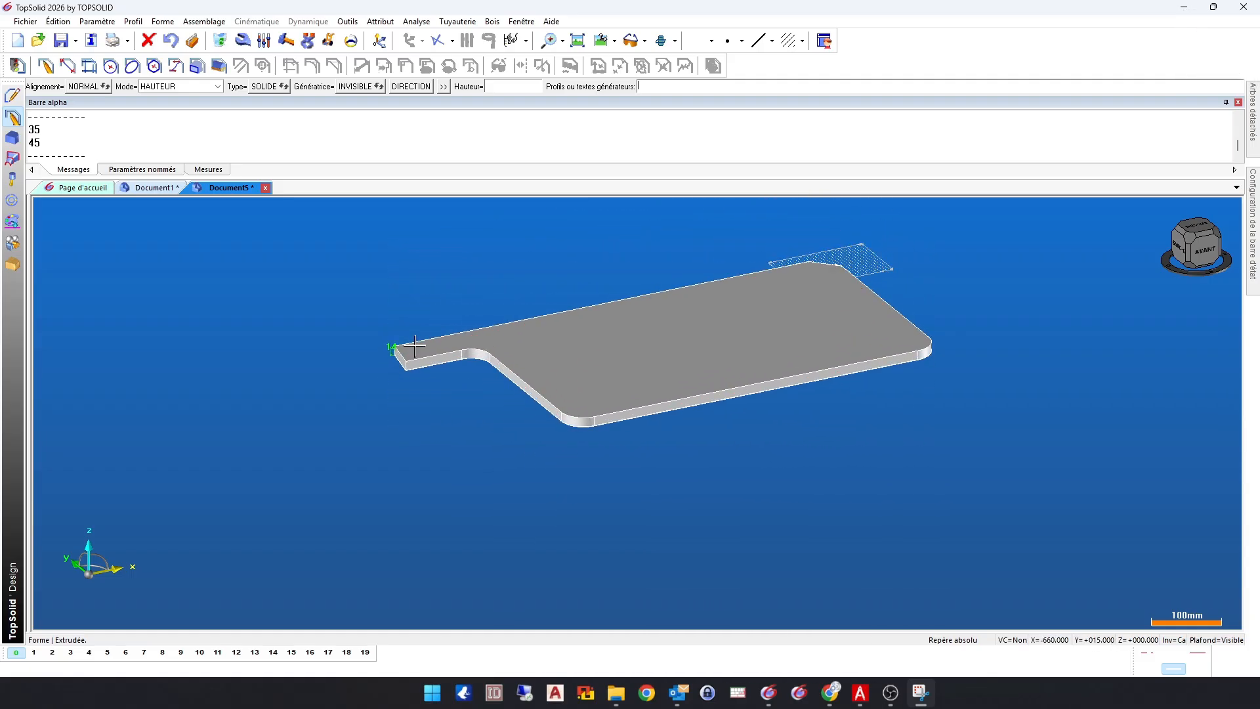
click(502, 87)
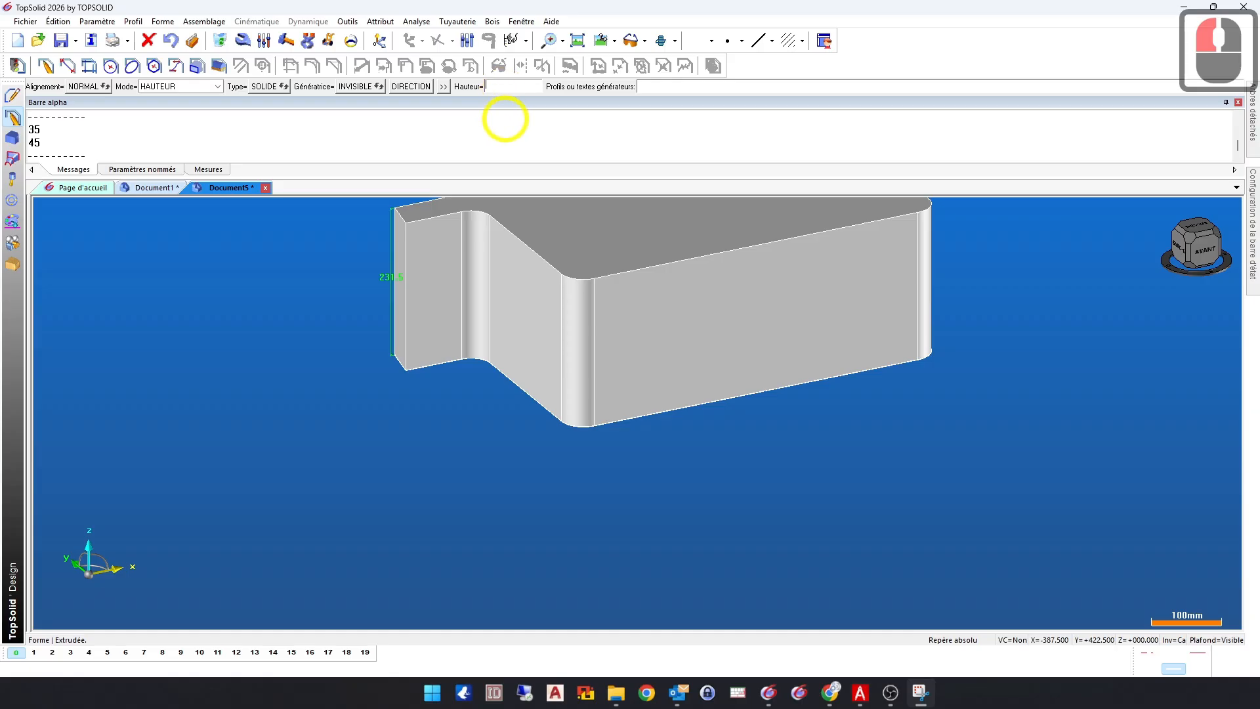
text(30)
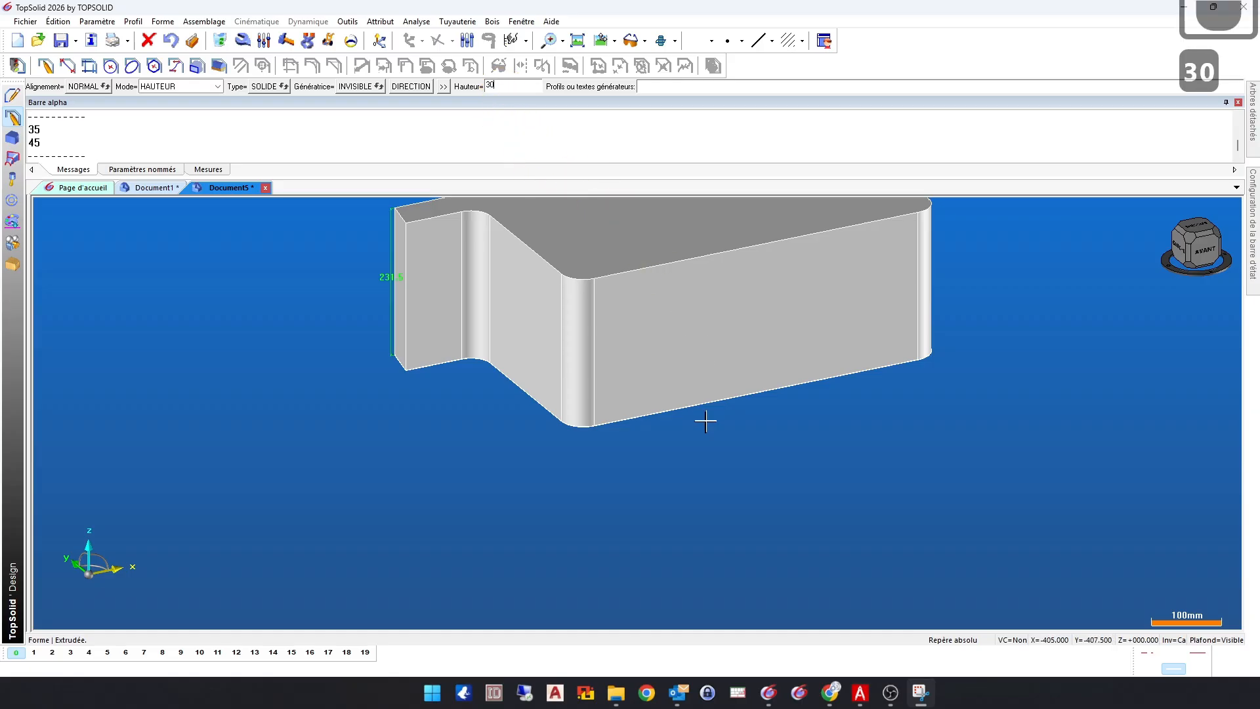
key(Return)
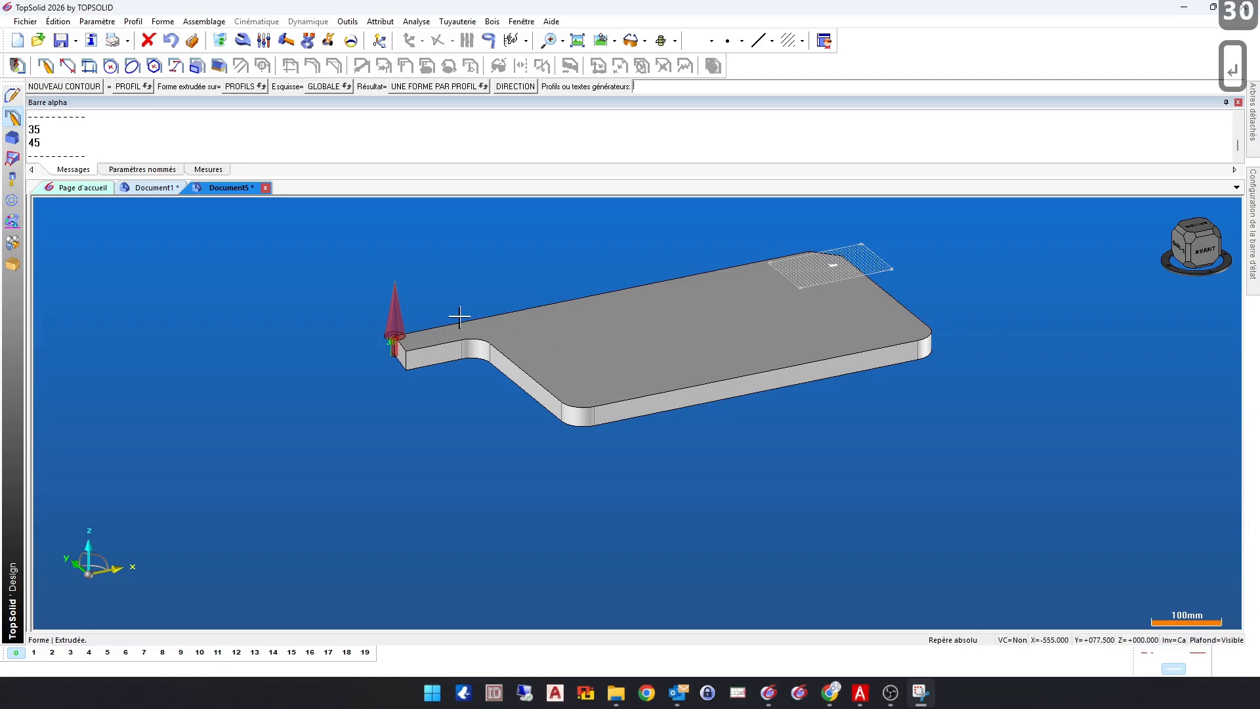
click(392, 307)
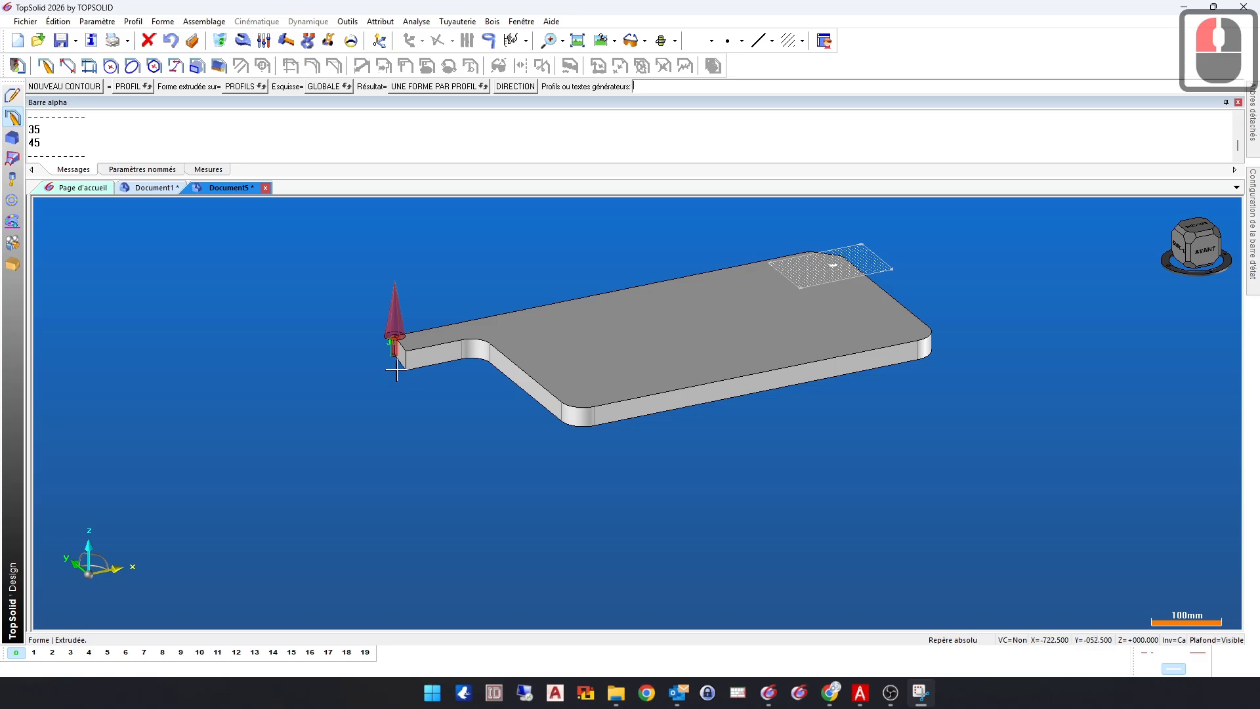
Step: Undo the normal extrusion and extrude the profile again with centred alignment (CENTRÉ) and a height of 30 mm
click(171, 41)
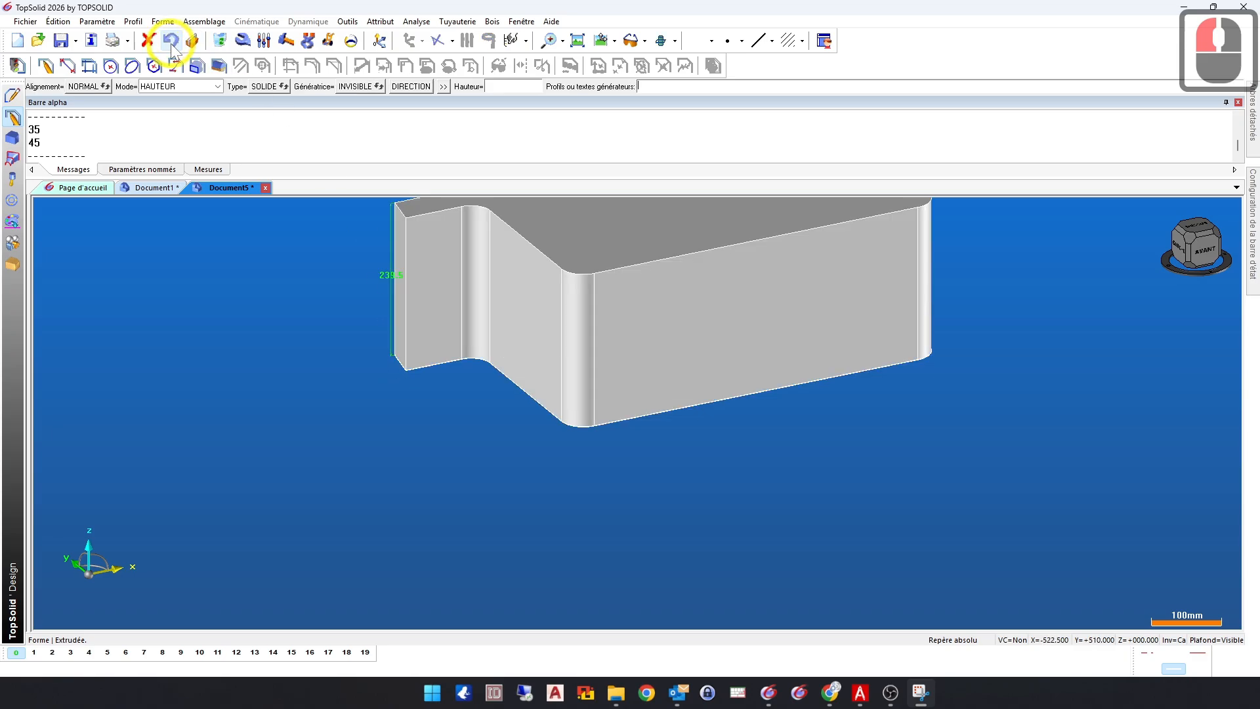
click(87, 88)
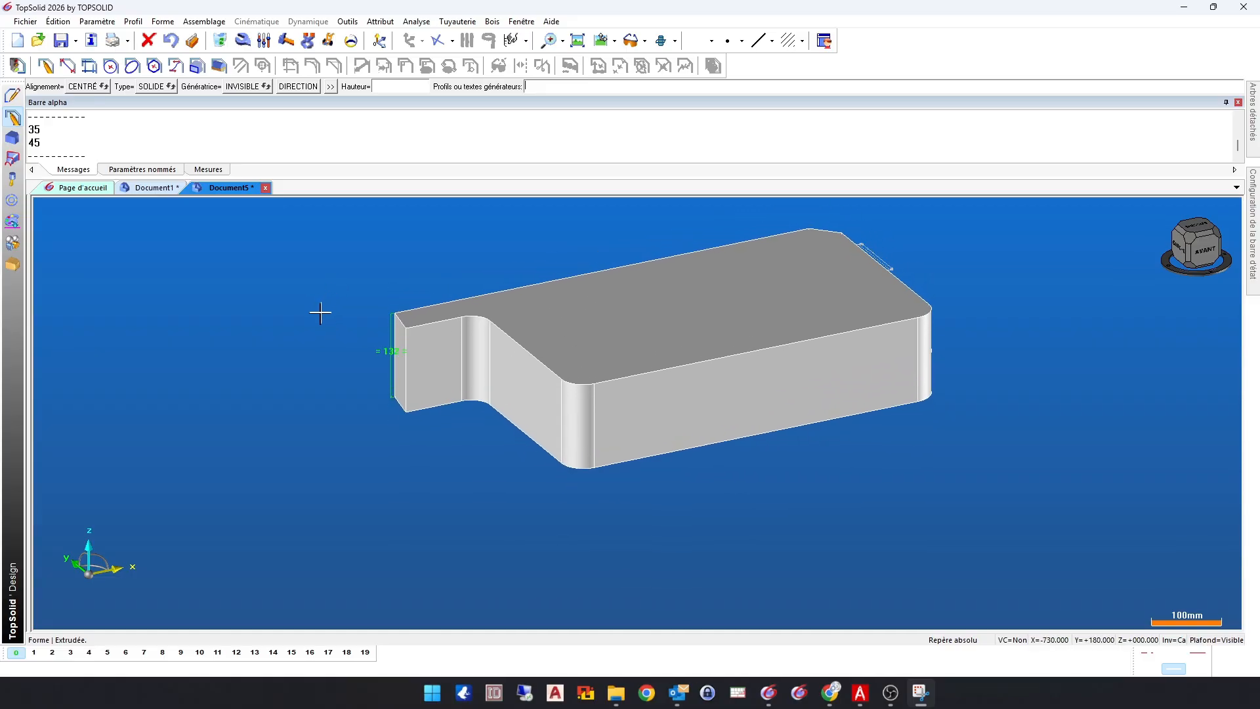
click(393, 84)
text(30)
key(Return)
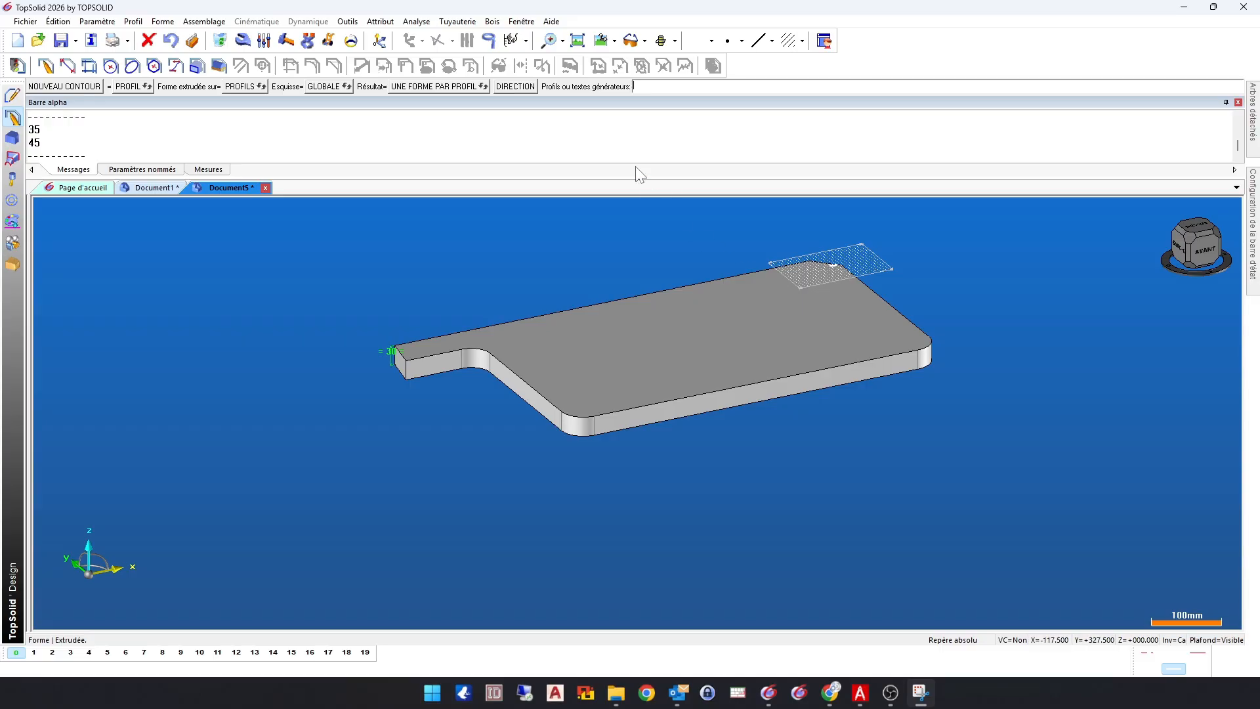
Step: Examine the extruded plate from the top and from several oblique angles
click(603, 41)
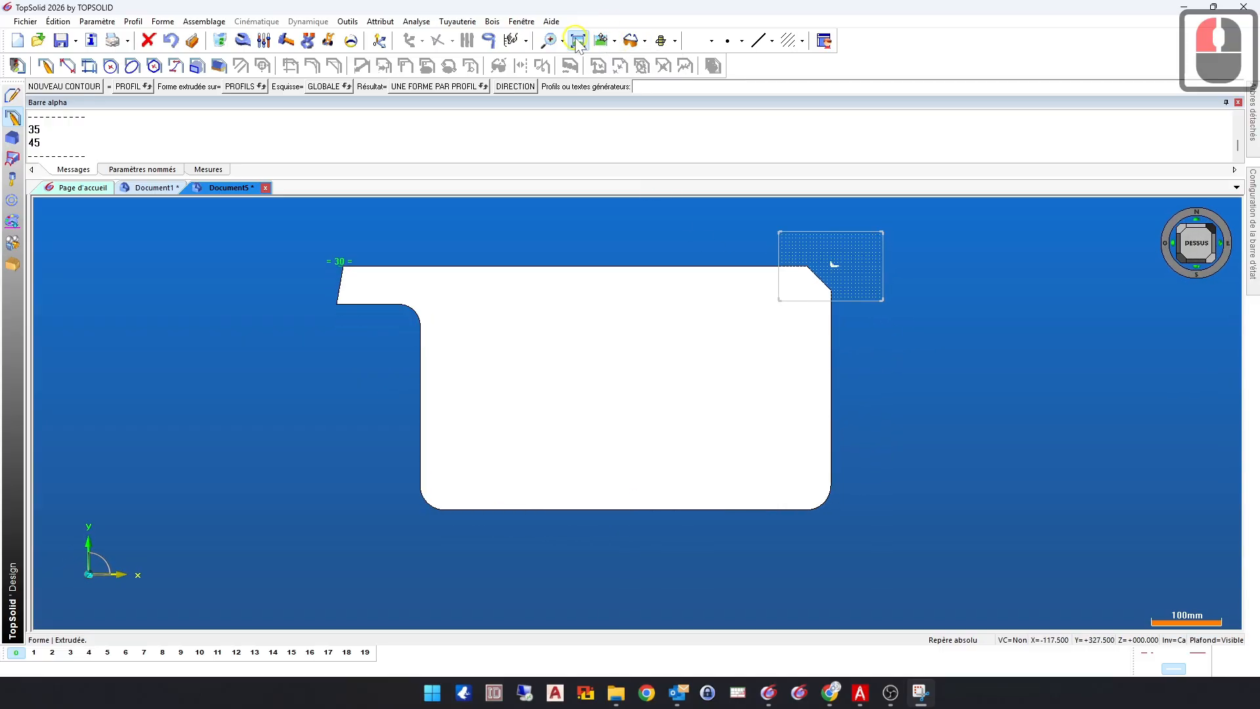
click(578, 41)
click(577, 41)
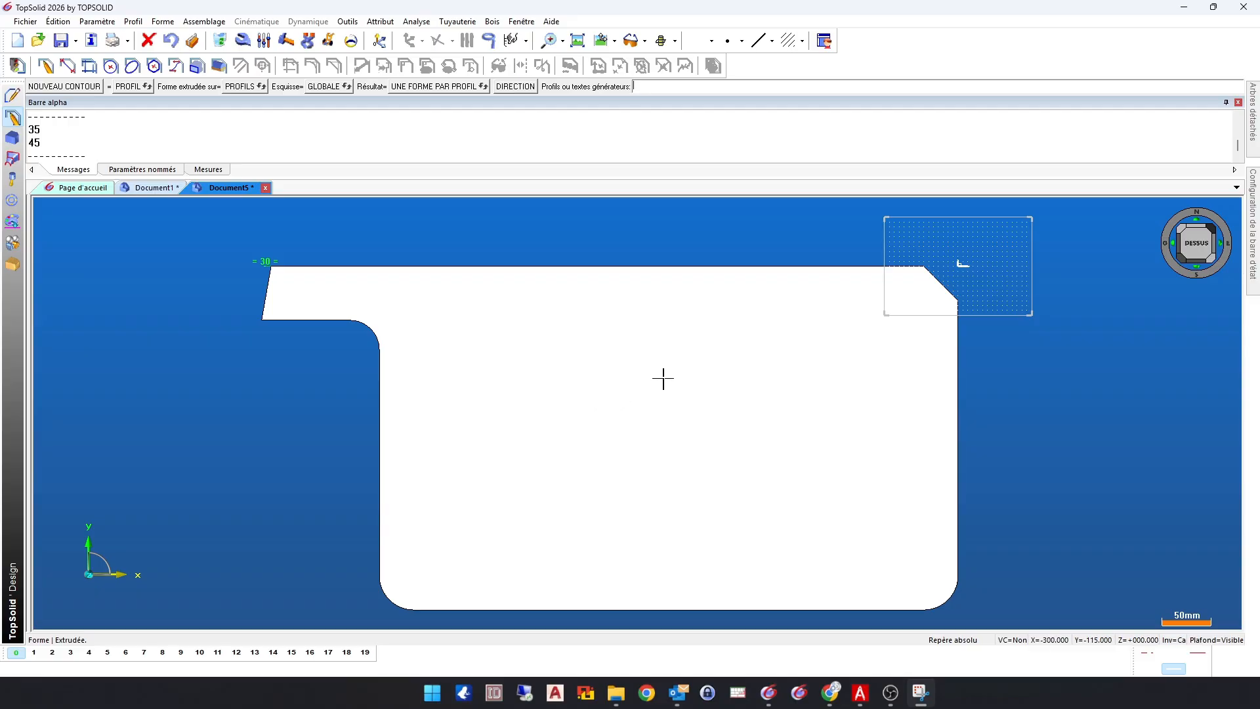
middle_drag(663, 379, 569, 389)
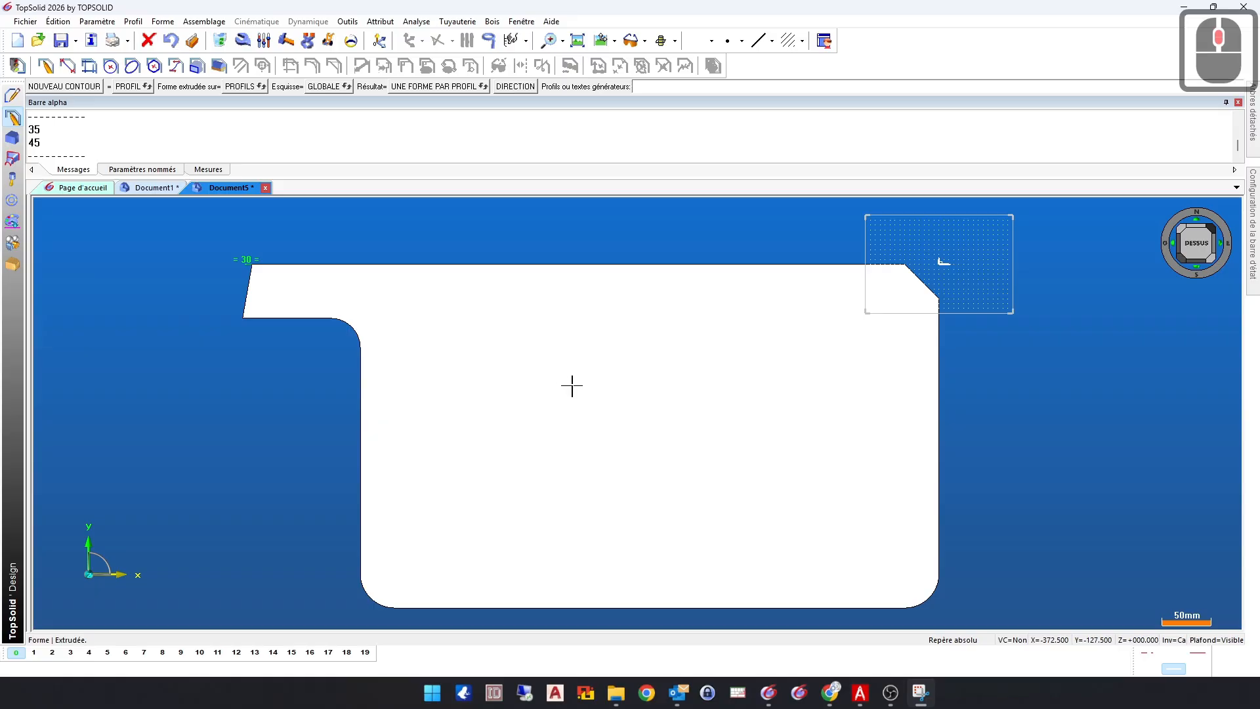
scroll(541, 356, down, 7)
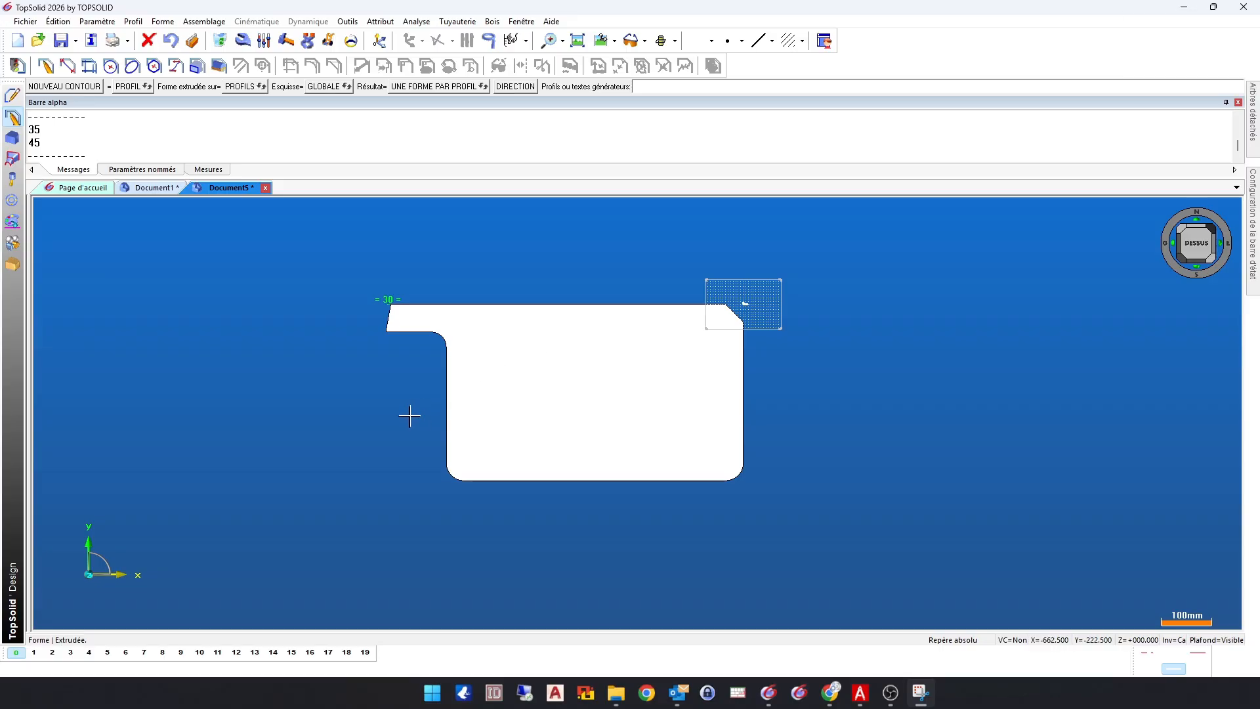
middle_drag(383, 424, 576, 442)
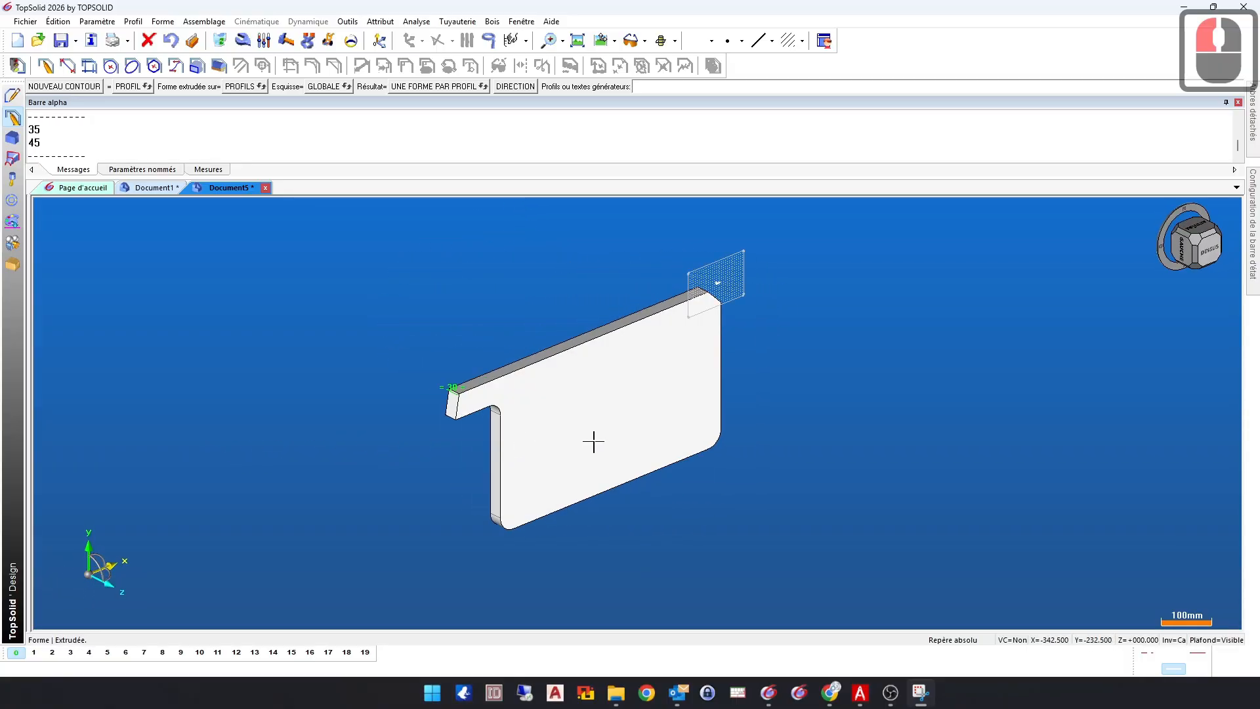
middle_drag(849, 443, 799, 439)
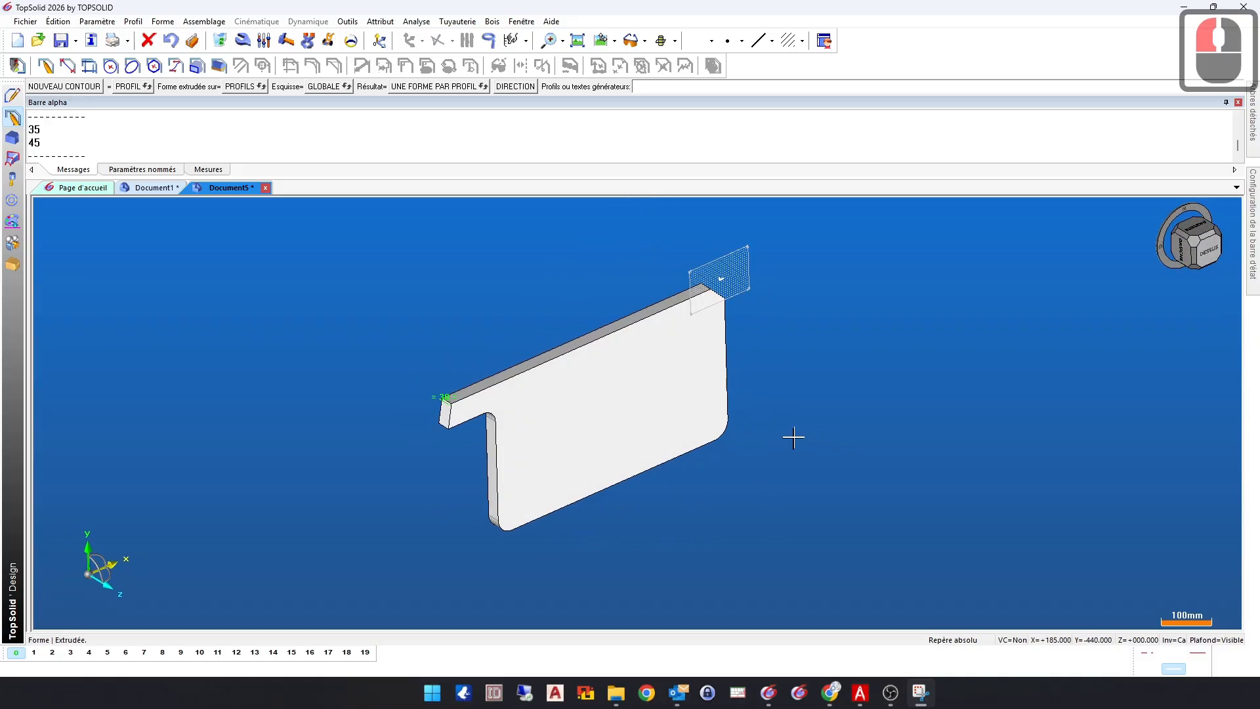
middle_drag(724, 431, 774, 413)
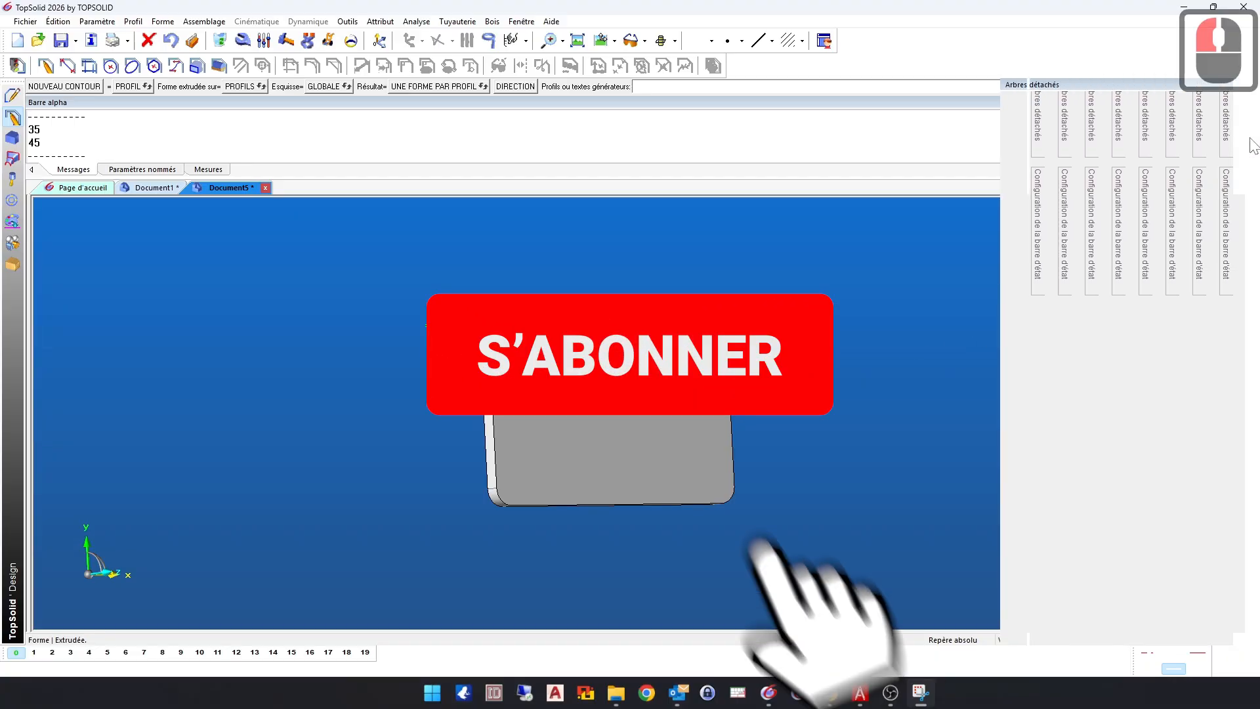
Step: Pin the status bar configuration open, set the dynamic rotation to Orbital Z, and try it on the plate
mouse_move(1255, 190)
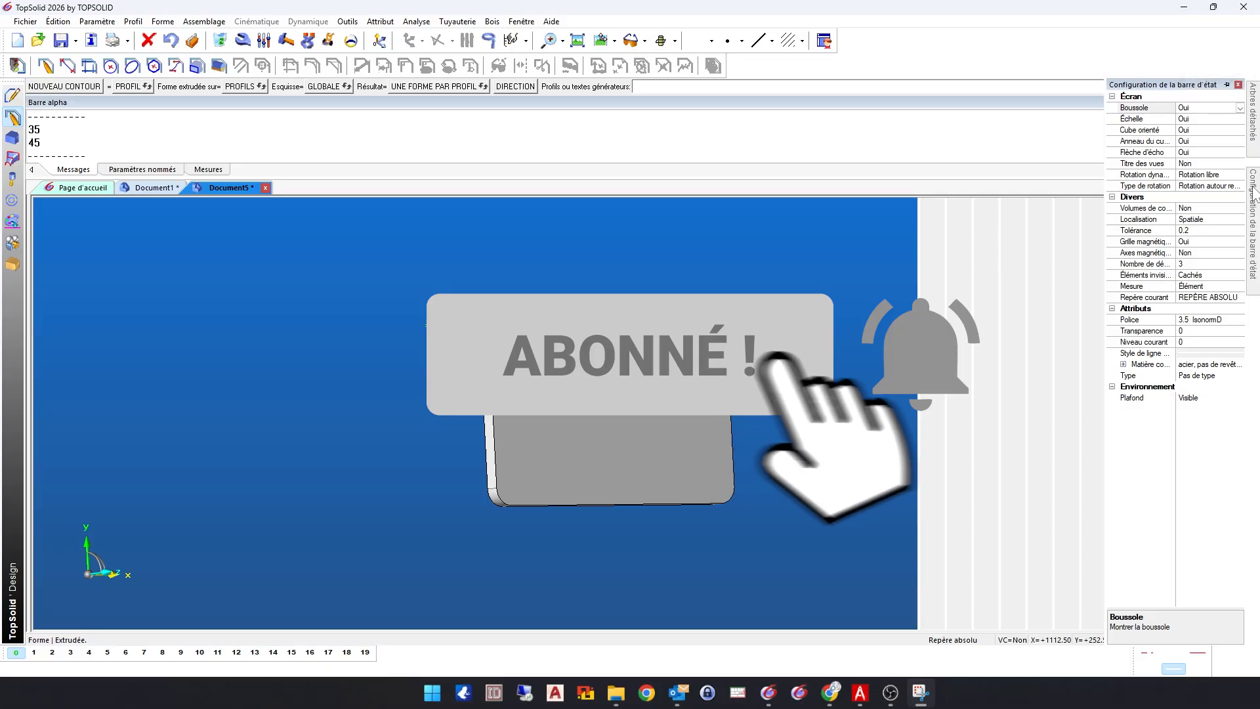
click(1226, 85)
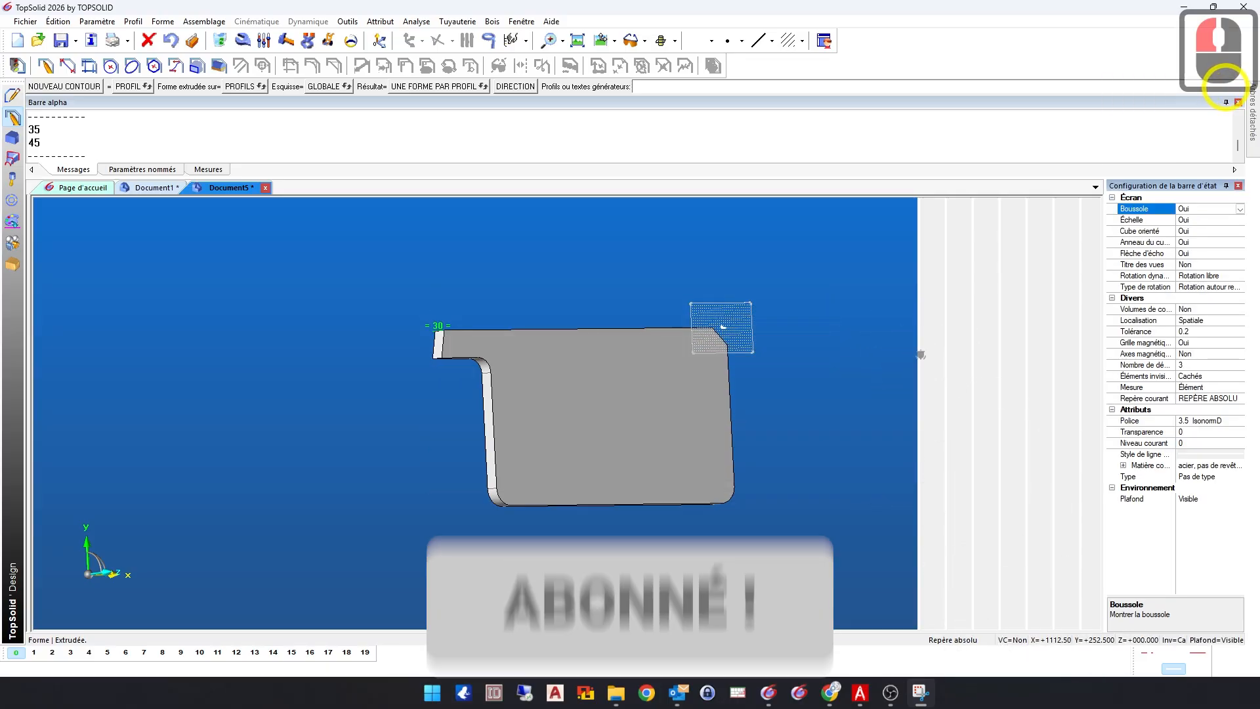
click(1225, 276)
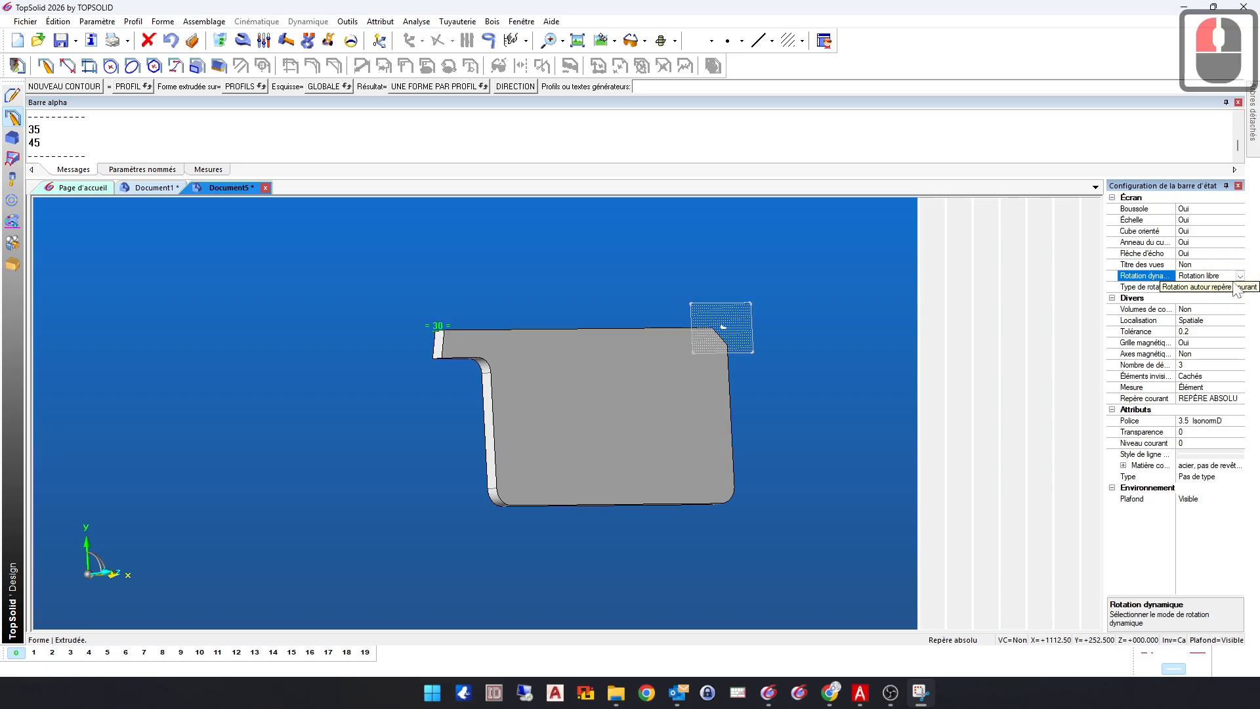
click(1240, 276)
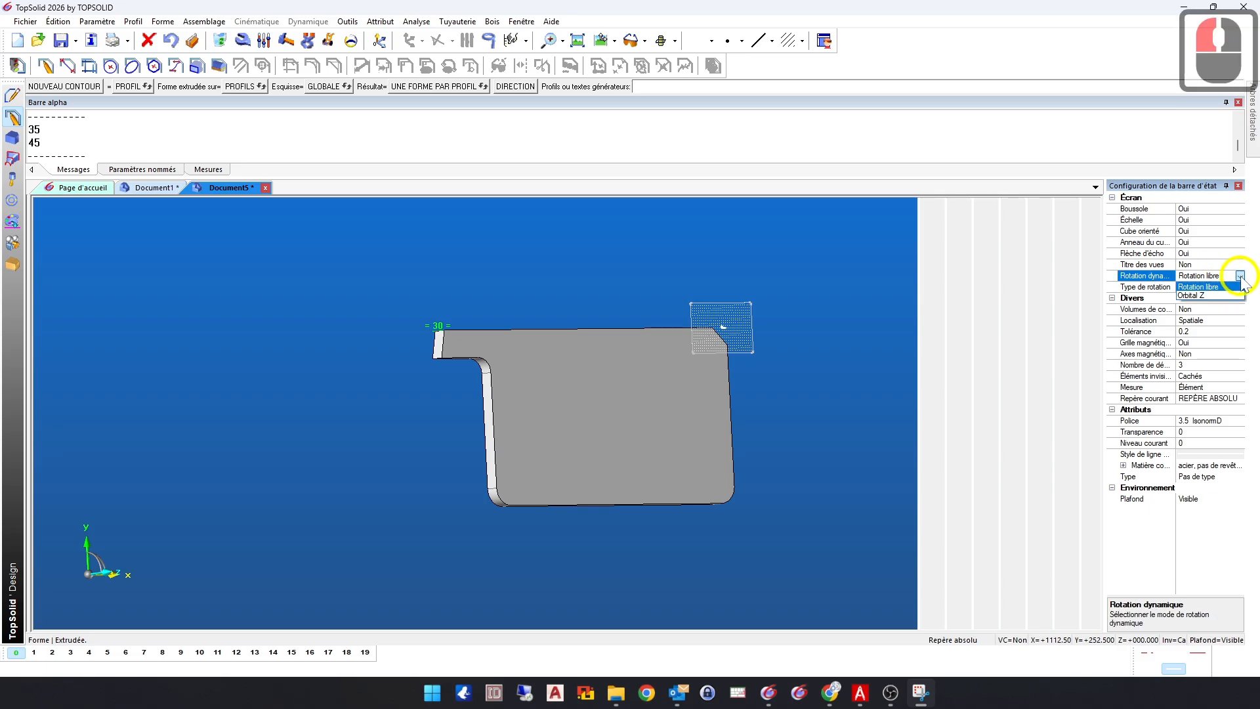
click(1205, 302)
middle_drag(844, 340, 633, 384)
ctrl+middle_drag(853, 426, 900, 450)
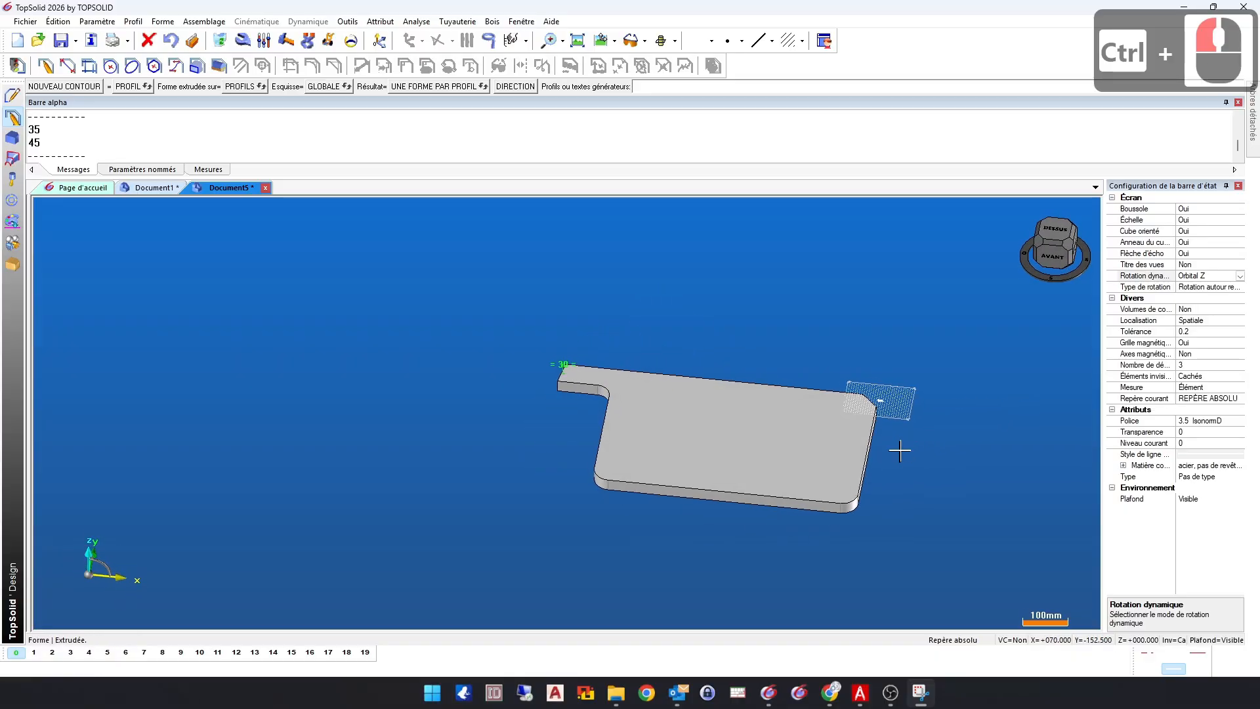
scroll(946, 449, up, 4)
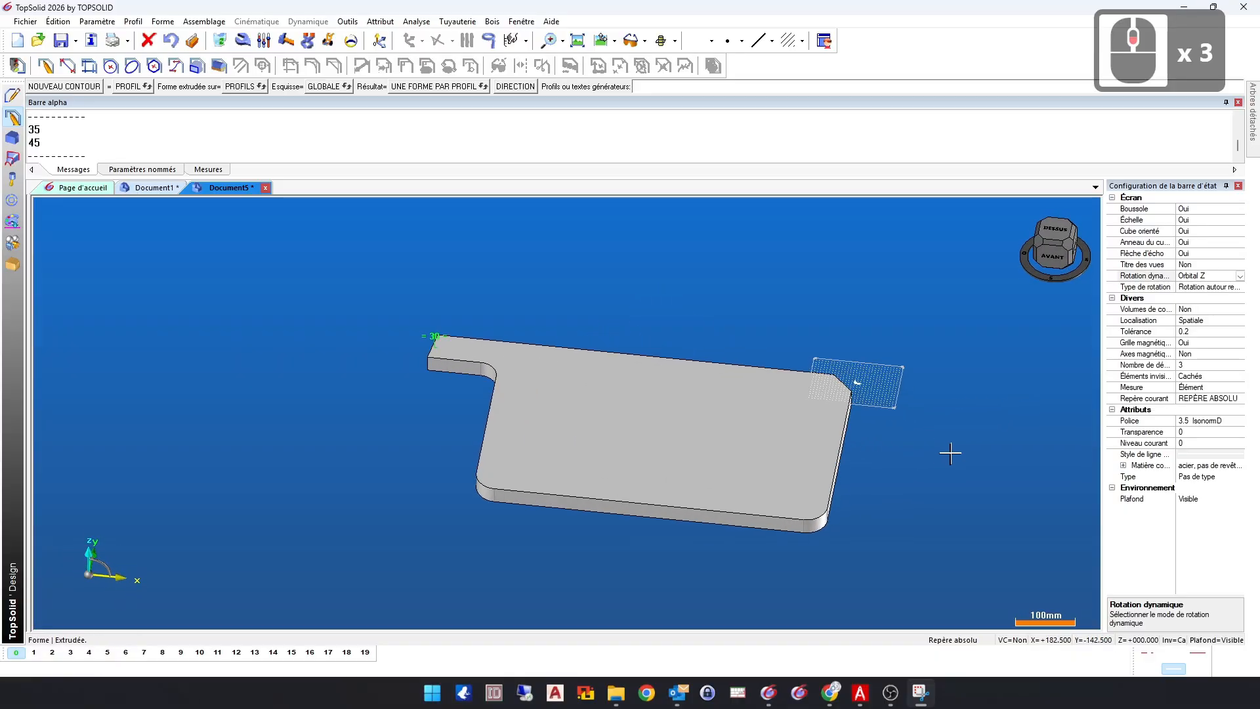
Step: Set the dynamic rotation to Rotation libre and try free rotation on the plate
click(1240, 277)
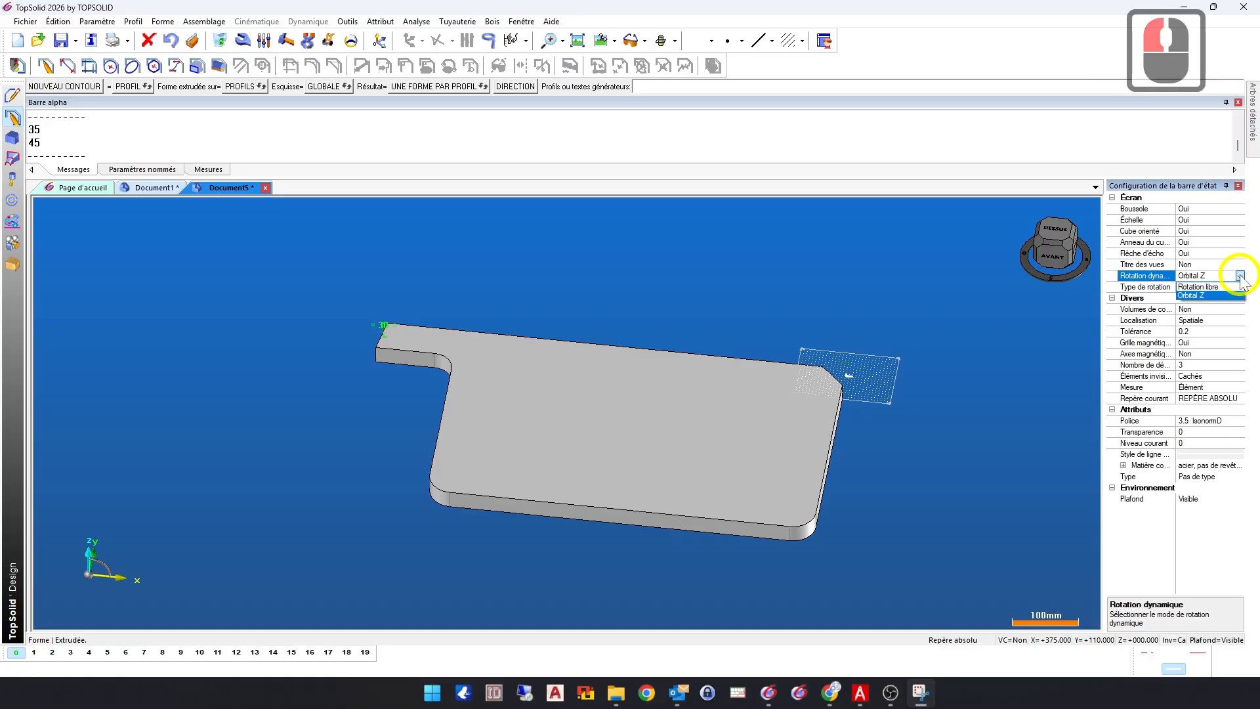
click(1211, 287)
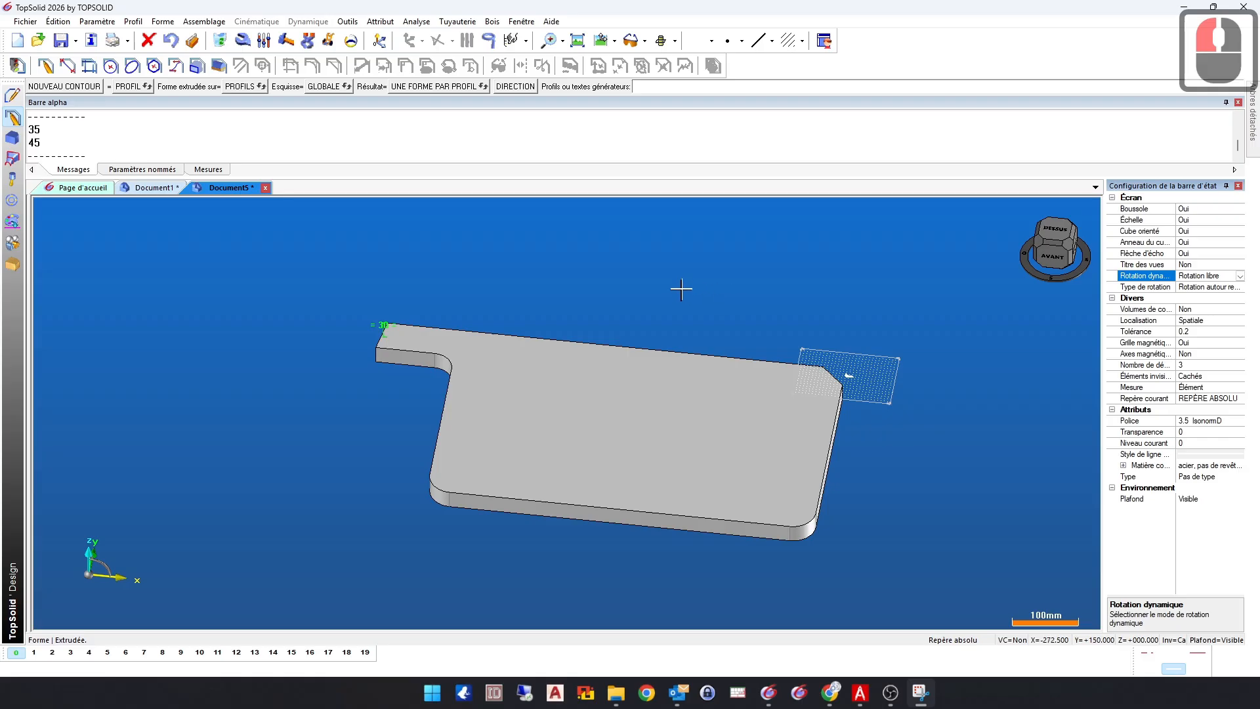
click(661, 289)
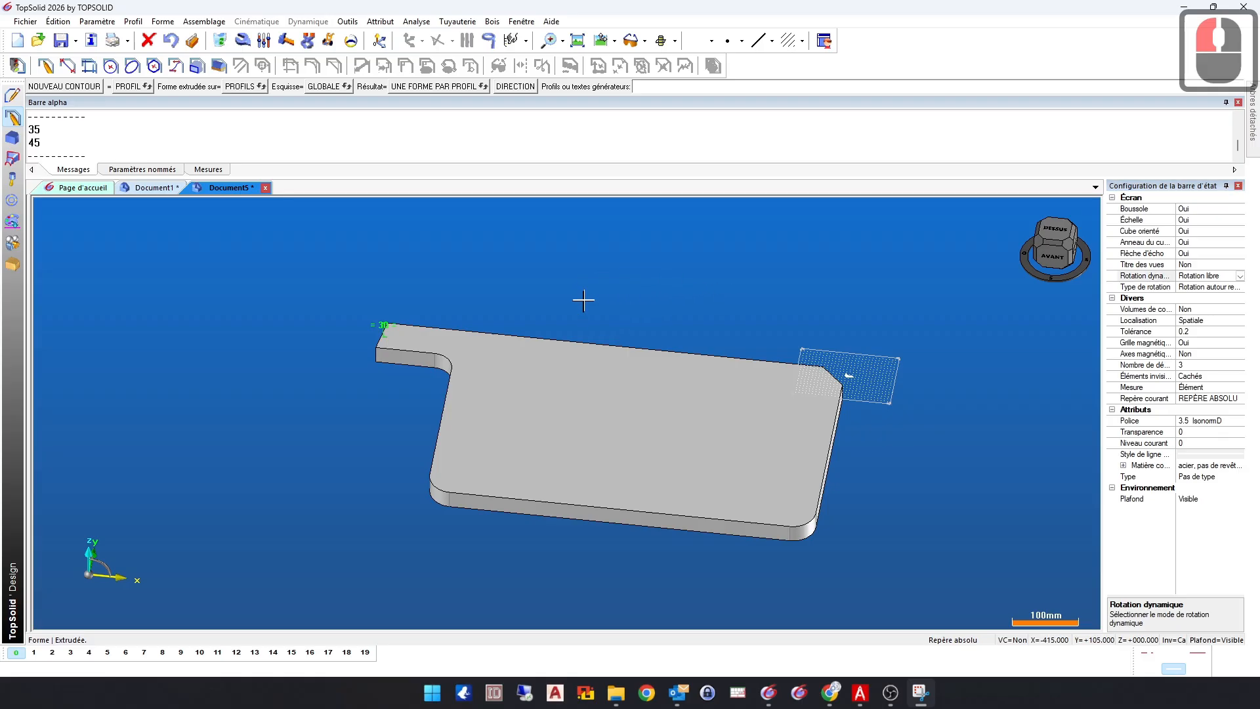
drag(580, 316, 686, 370)
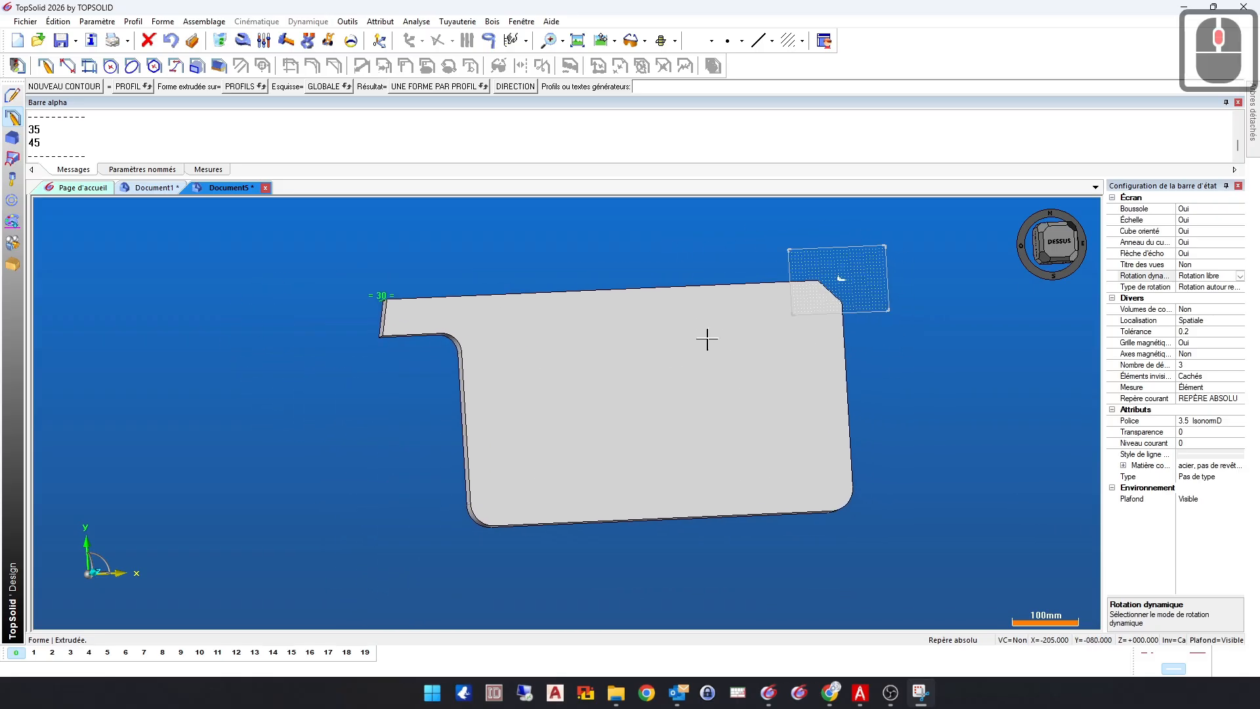
drag(727, 378, 903, 393)
middle_drag(642, 393, 740, 380)
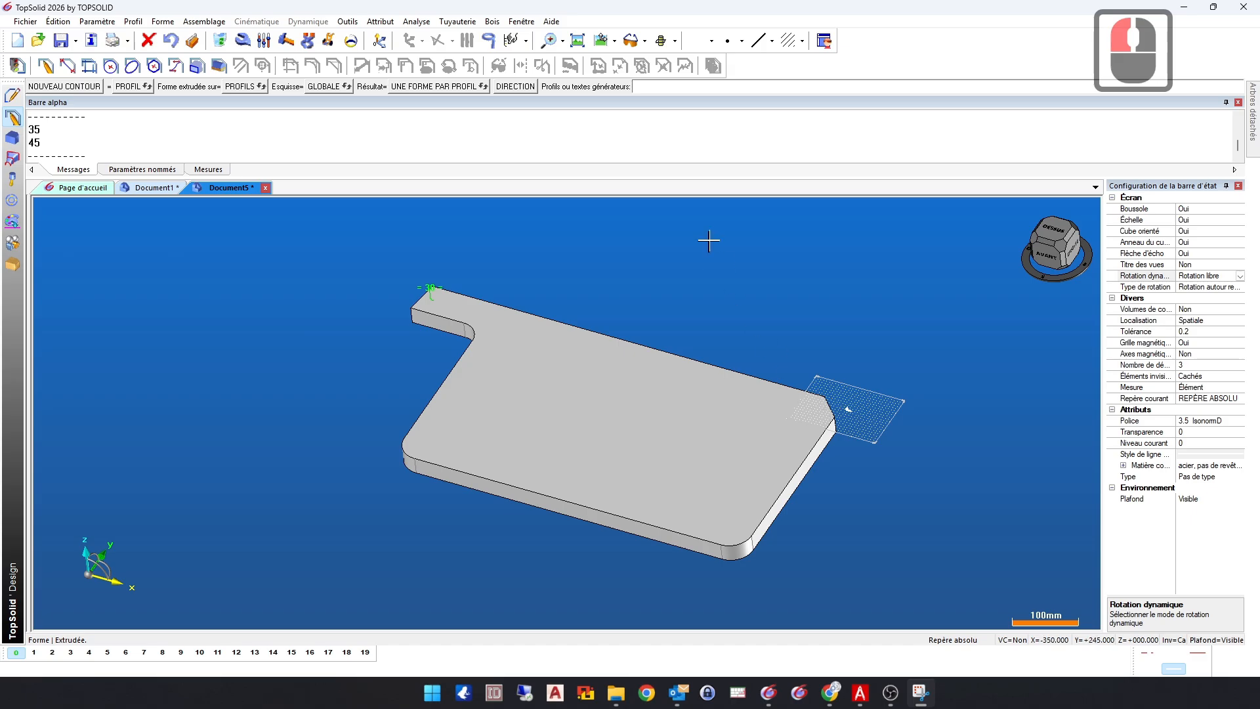
Step: Choose the light spring green colour and apply it to the extruded plate
click(599, 44)
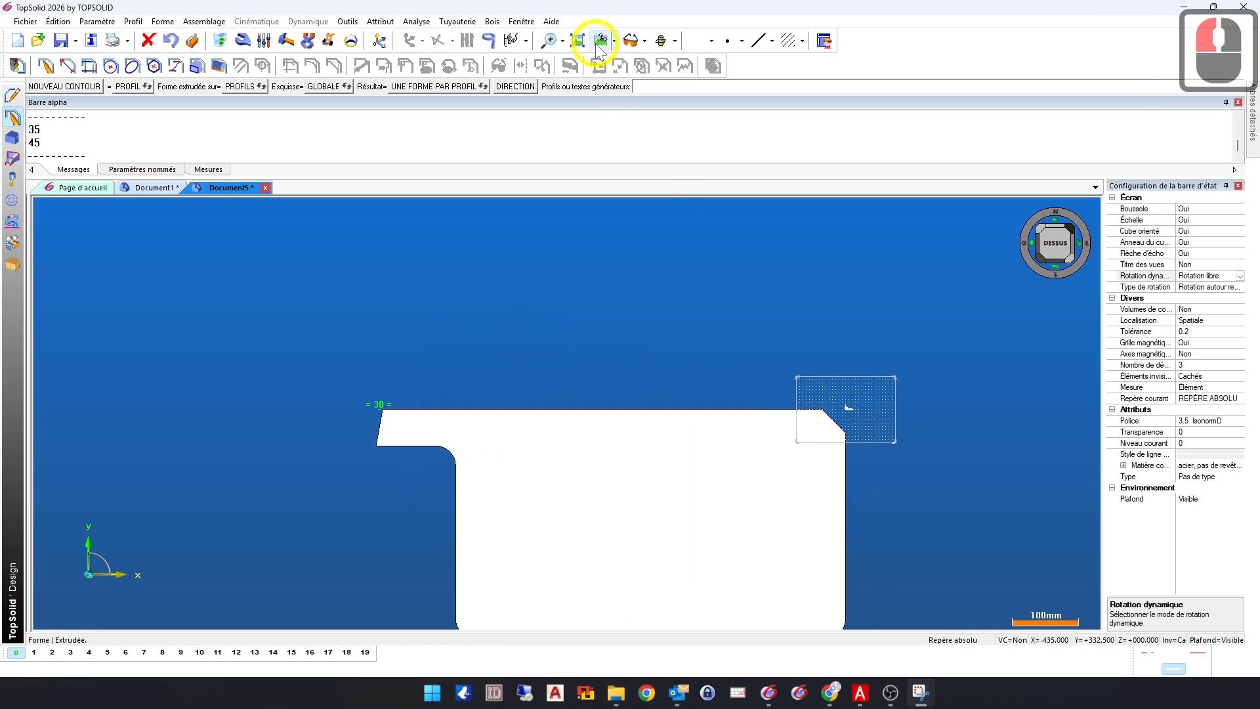
click(578, 39)
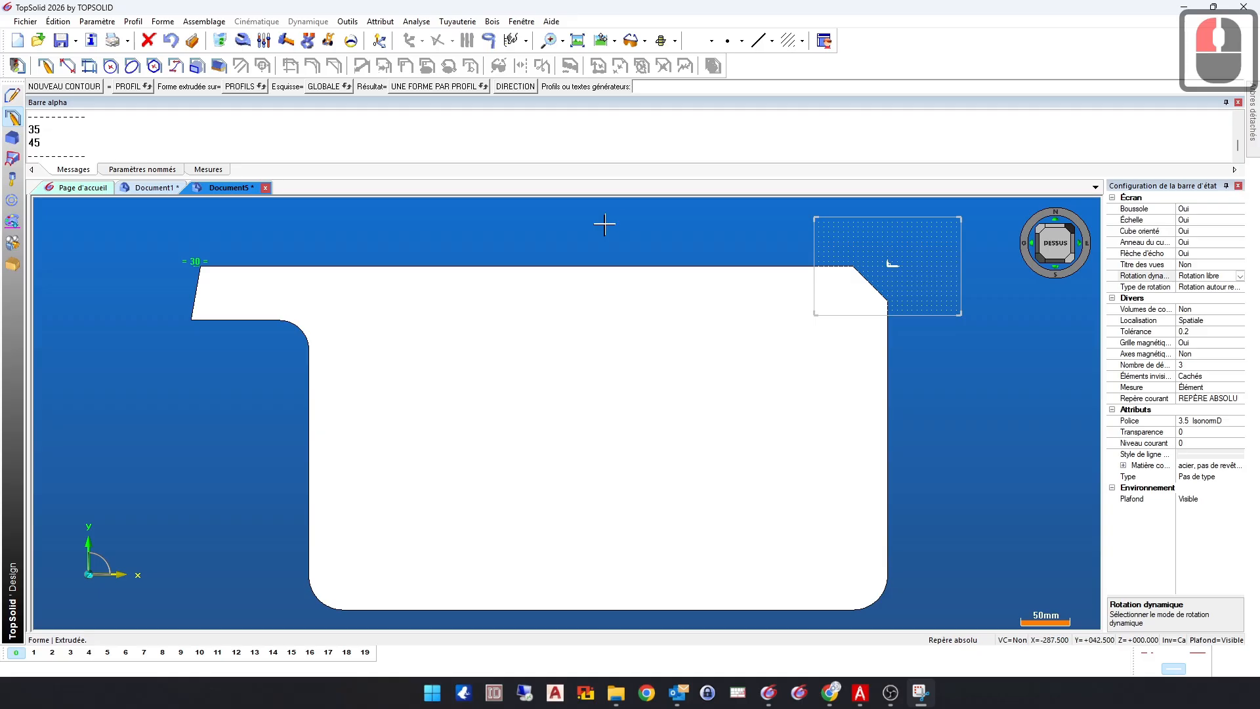
click(711, 42)
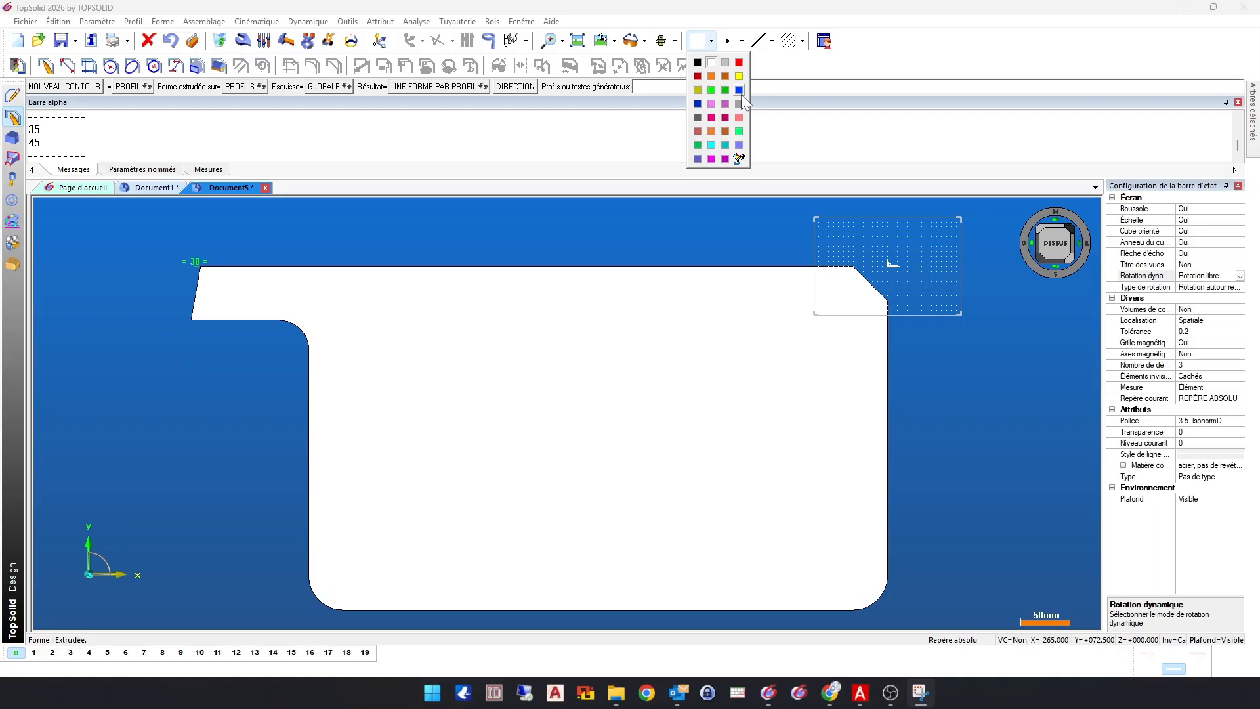
click(738, 131)
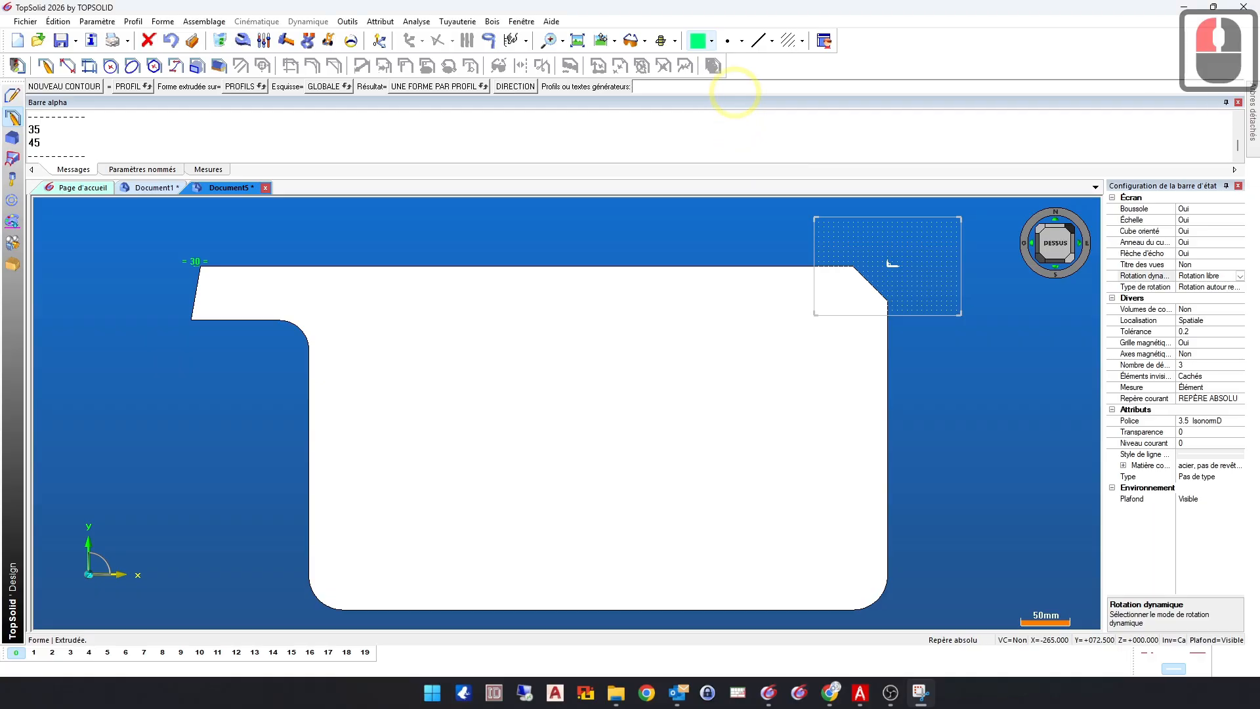
click(698, 41)
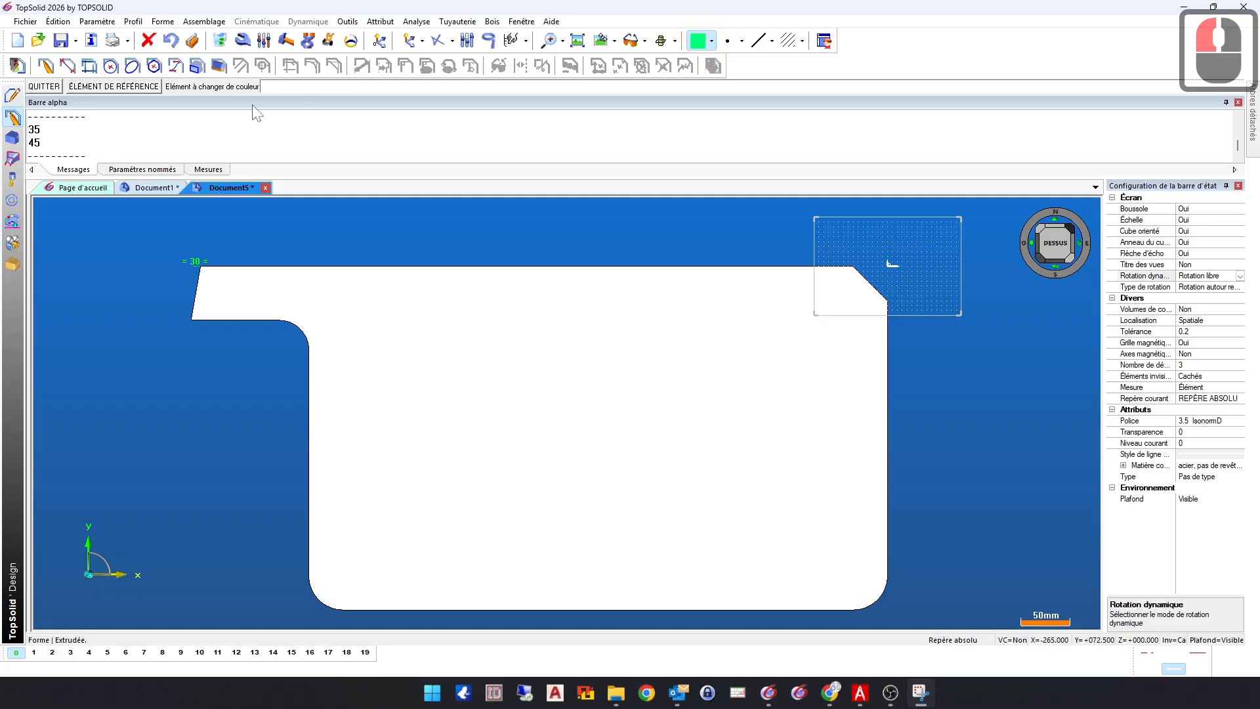
click(524, 308)
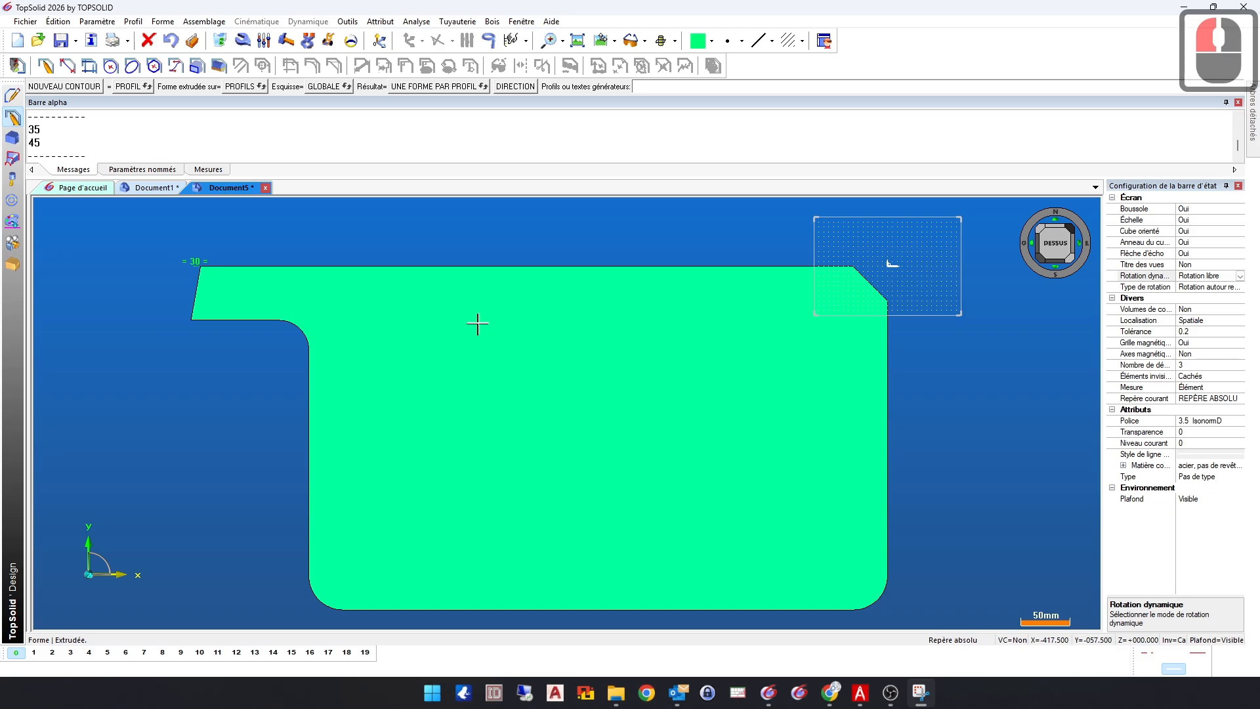
Step: Choose the light pink colour and apply it to the extruded plate
click(712, 41)
click(712, 103)
click(697, 41)
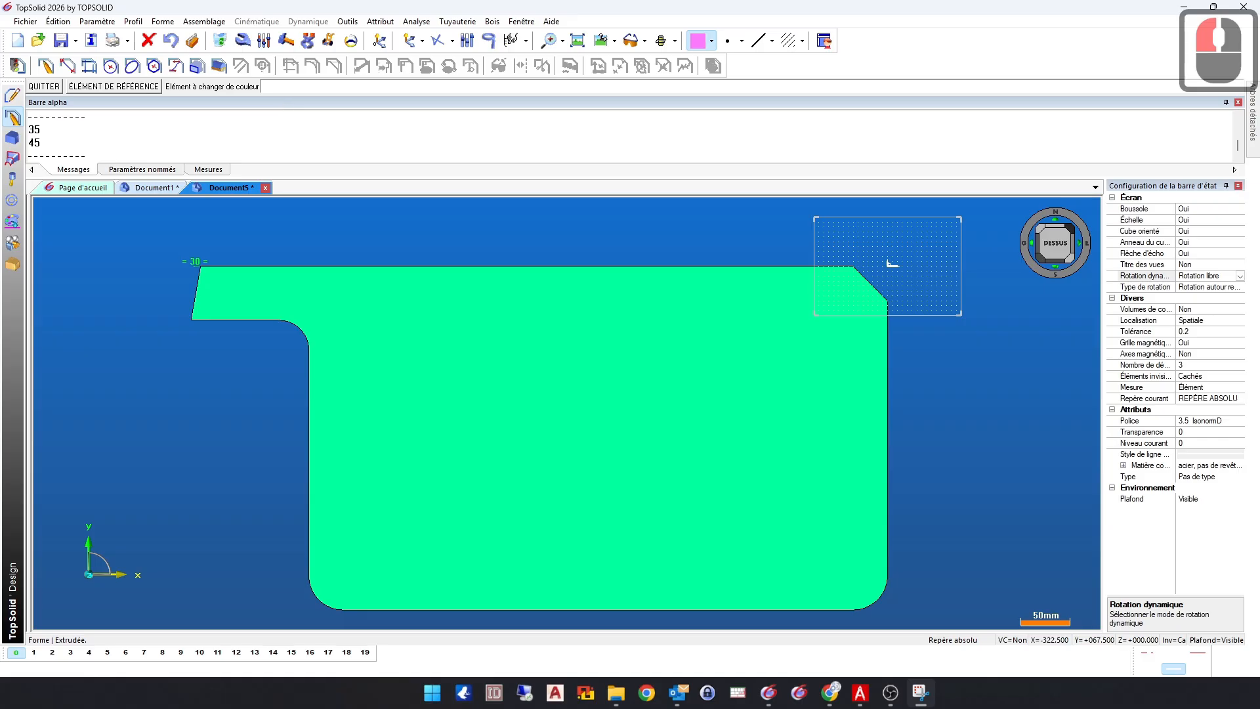
click(516, 292)
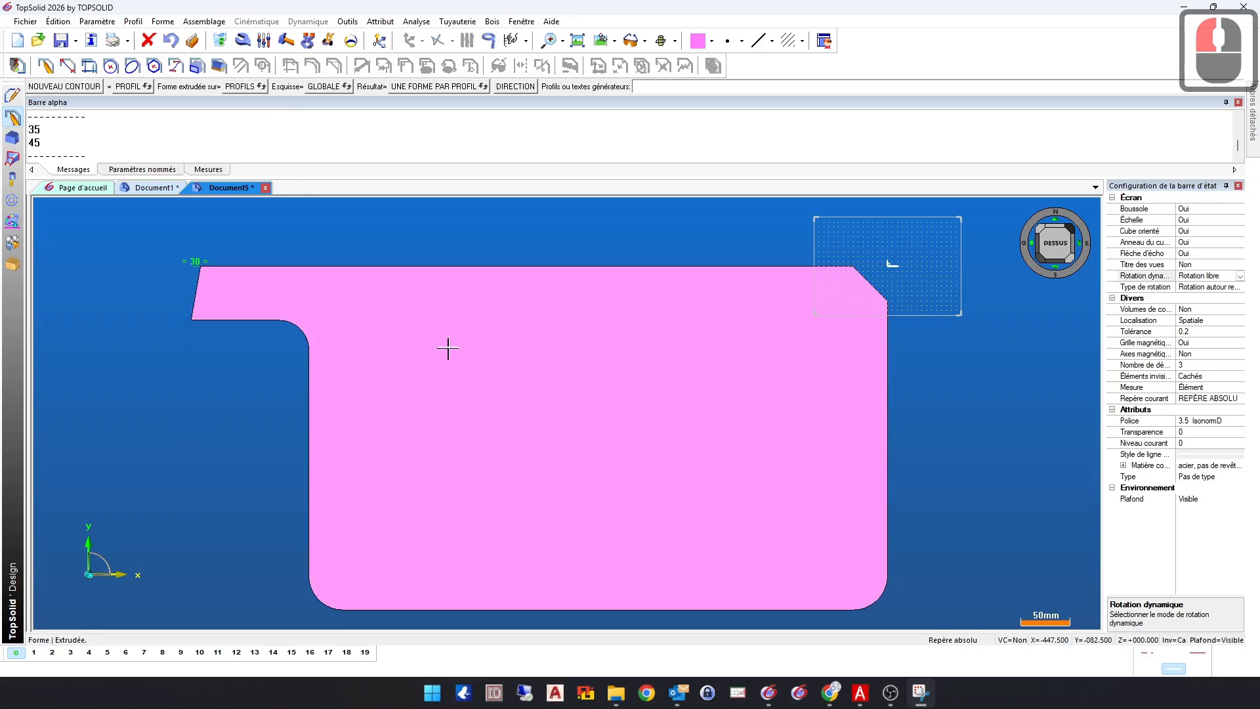
Step: Set the current drawing colour to white and start a new sketch on the current coordinate system (Repère courant)
click(712, 43)
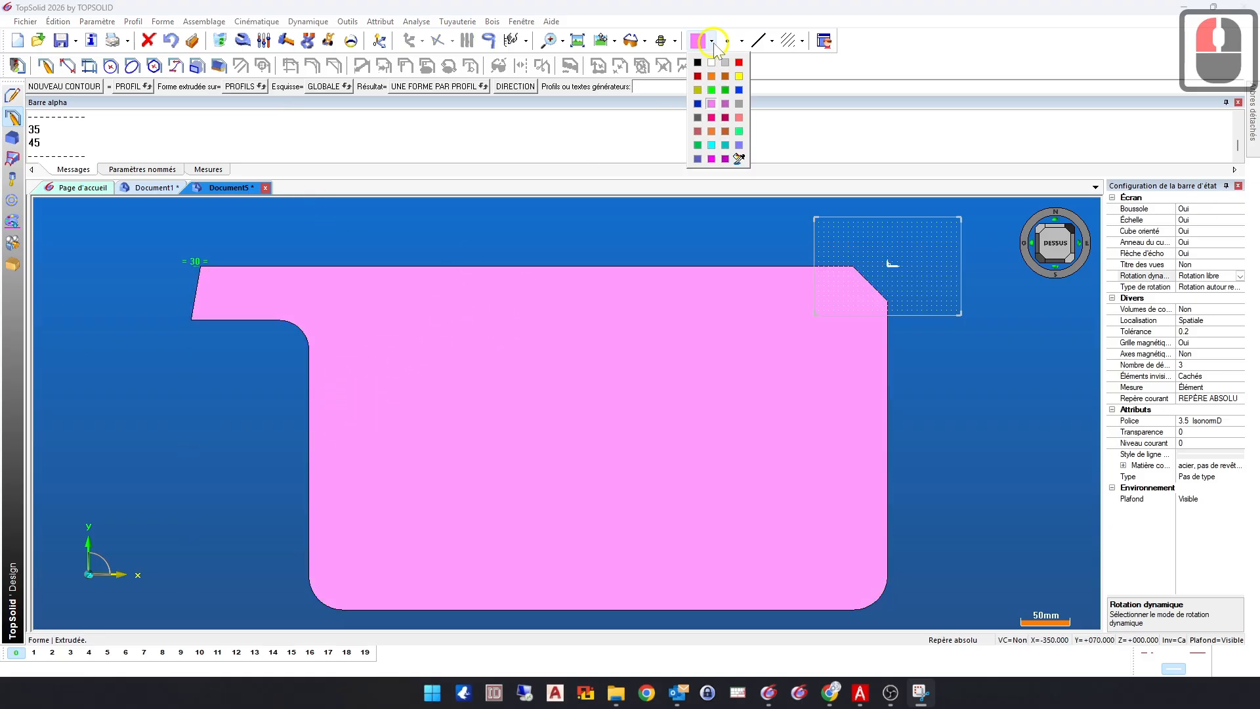
click(712, 64)
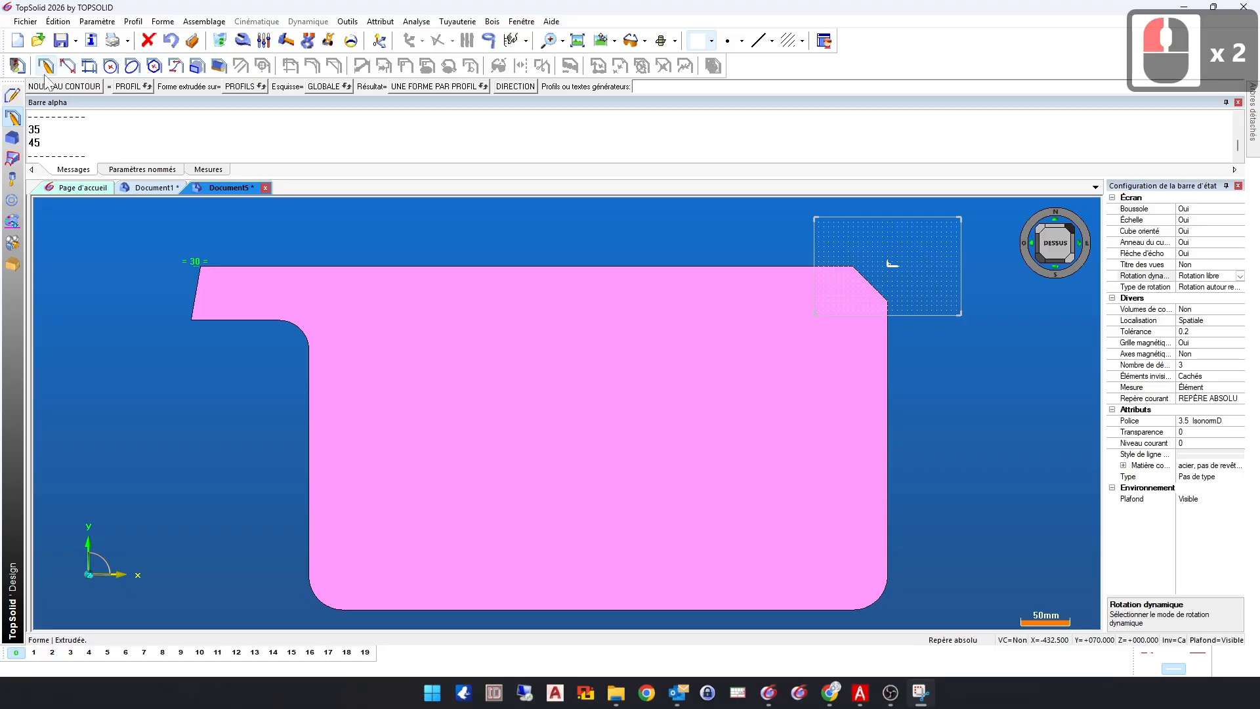
click(21, 68)
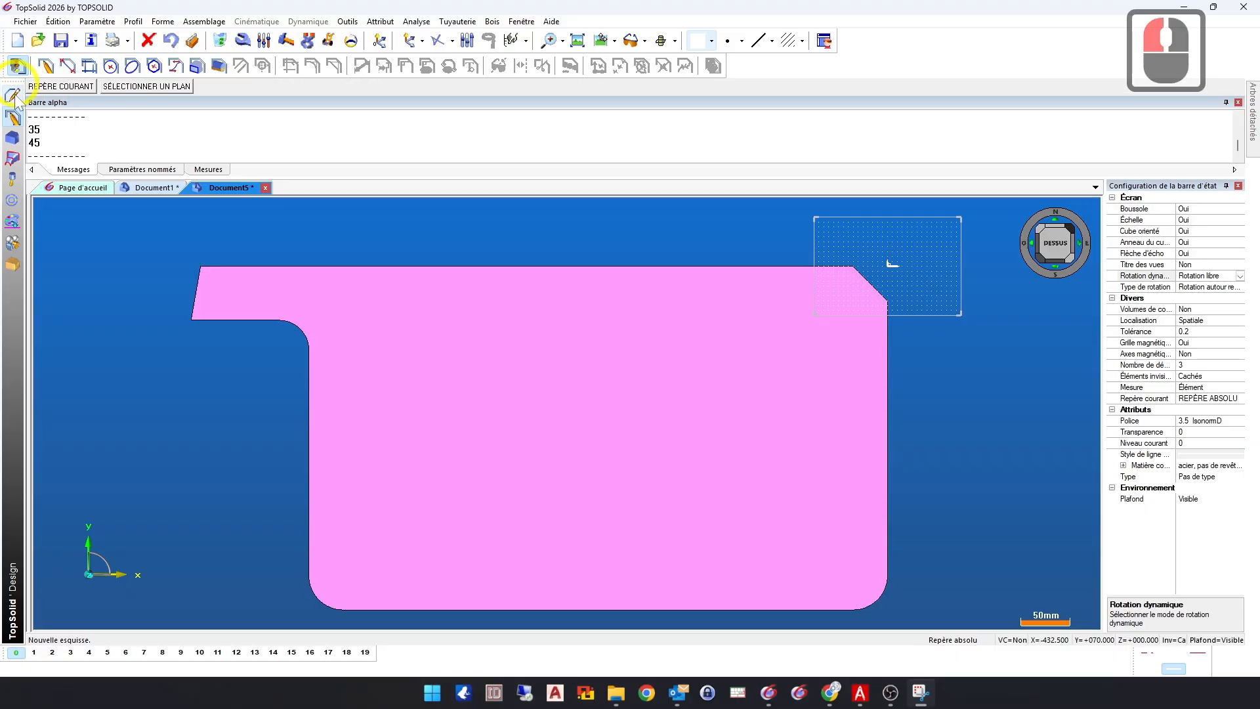
click(74, 88)
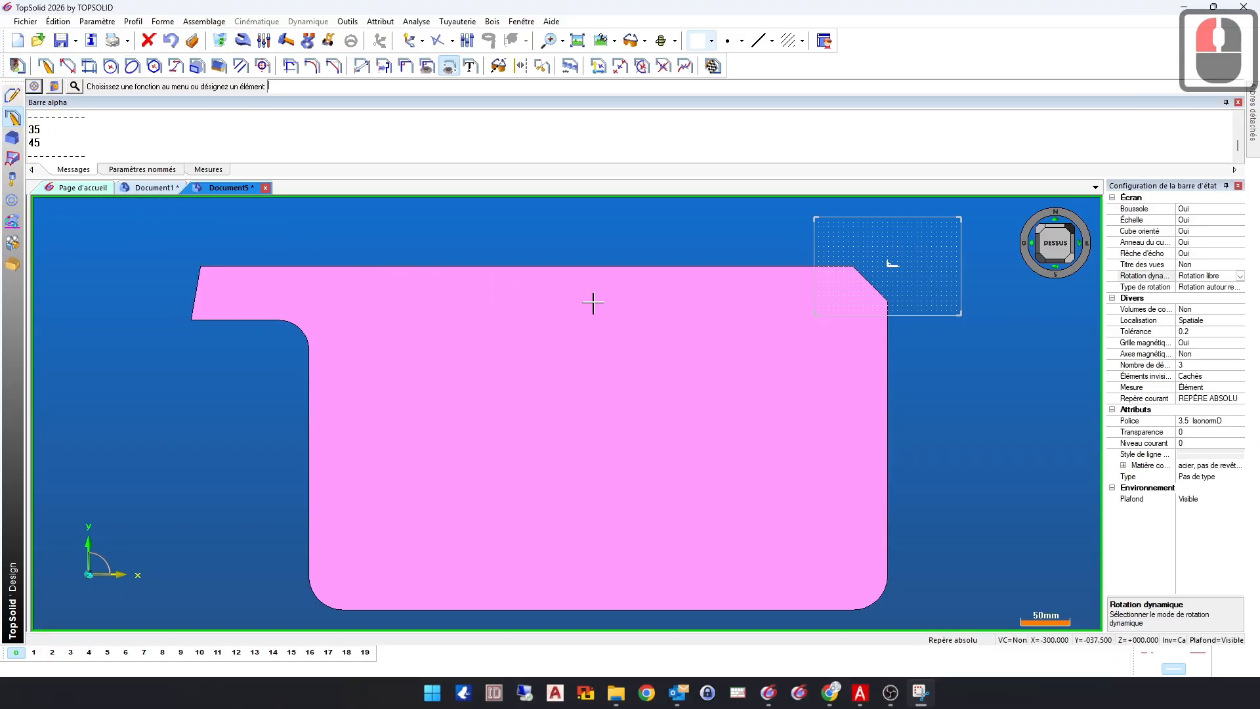
Step: Draw a circle defined by a 35 mm diameter on the plate near its chamfered upper-right corner
click(110, 67)
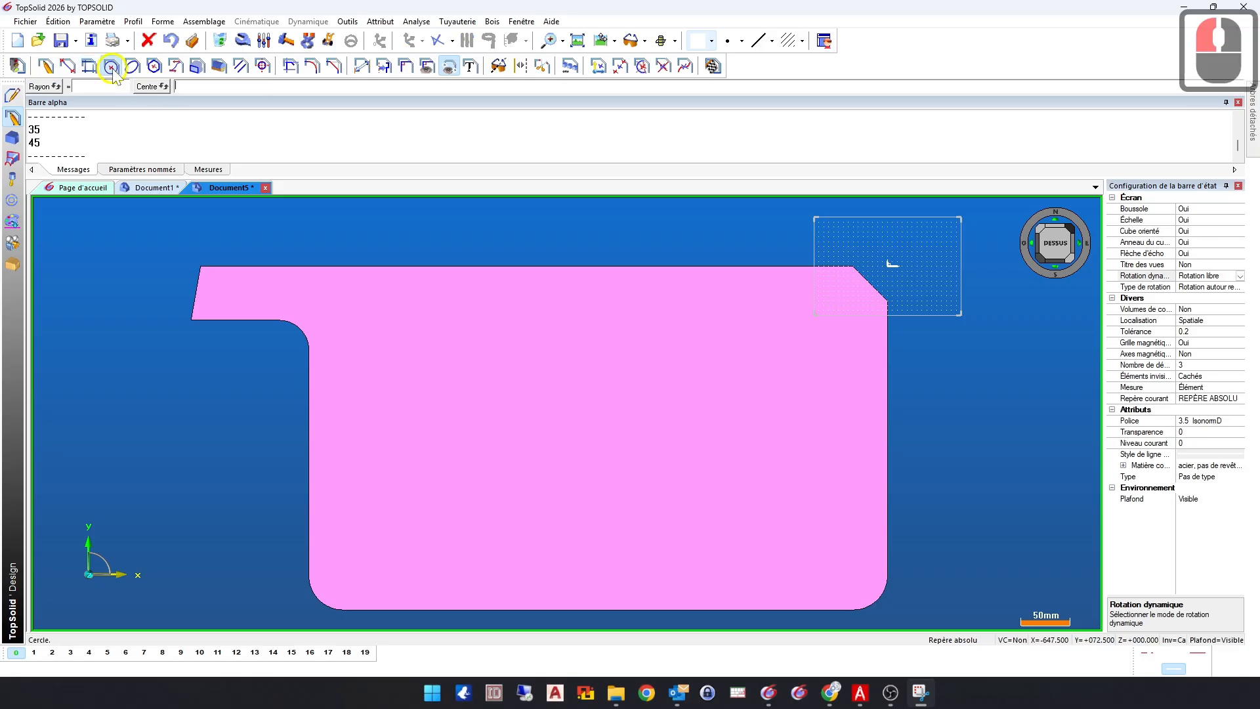
click(47, 87)
click(47, 89)
click(46, 88)
click(103, 85)
double_click(102, 87)
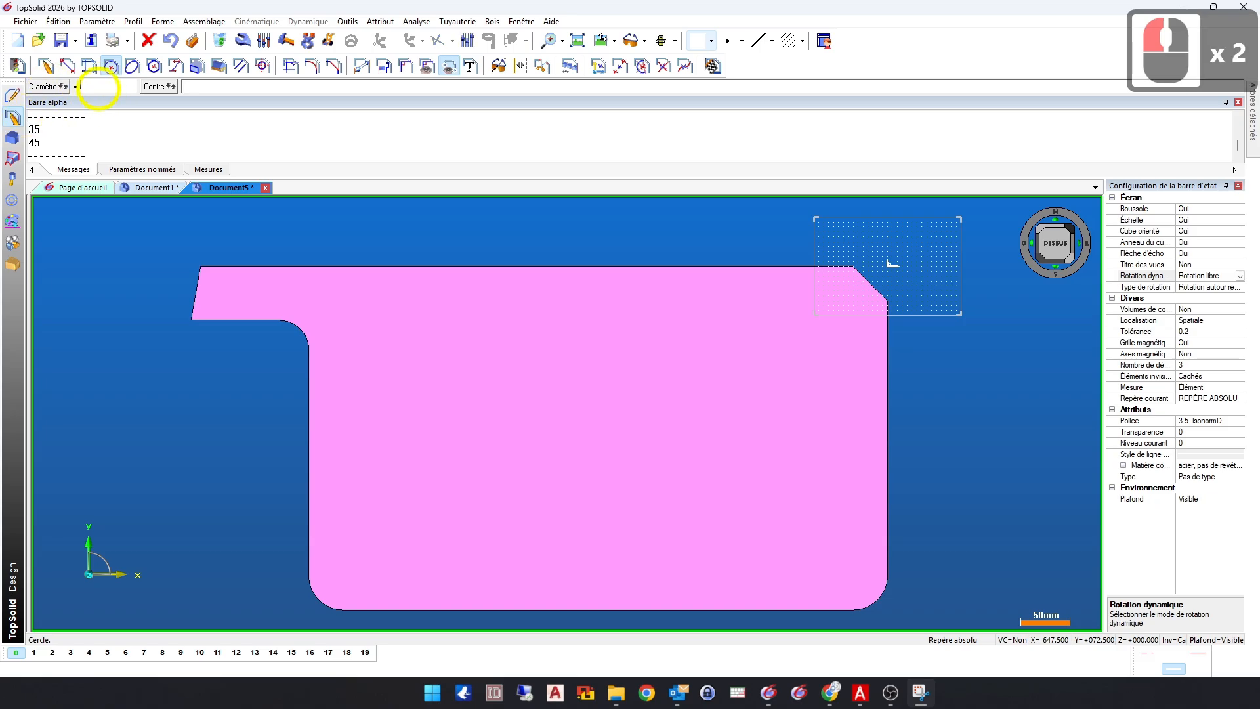
text(35)
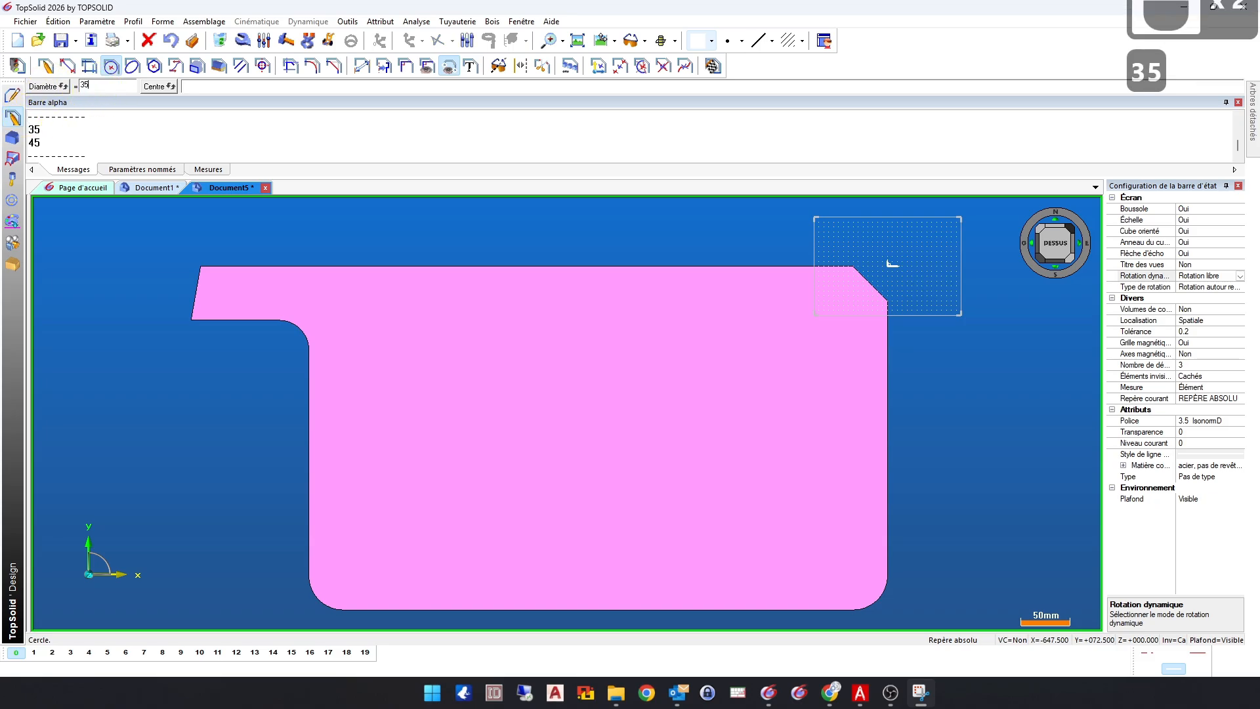
key(Return)
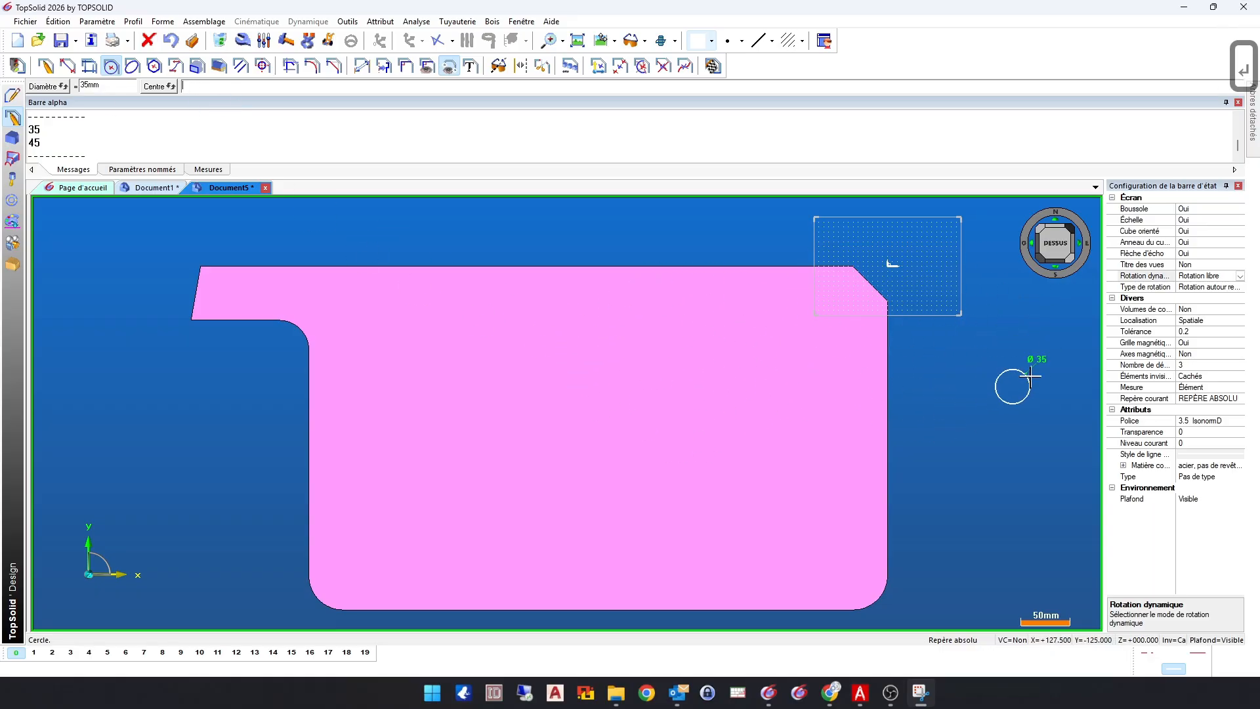
click(789, 342)
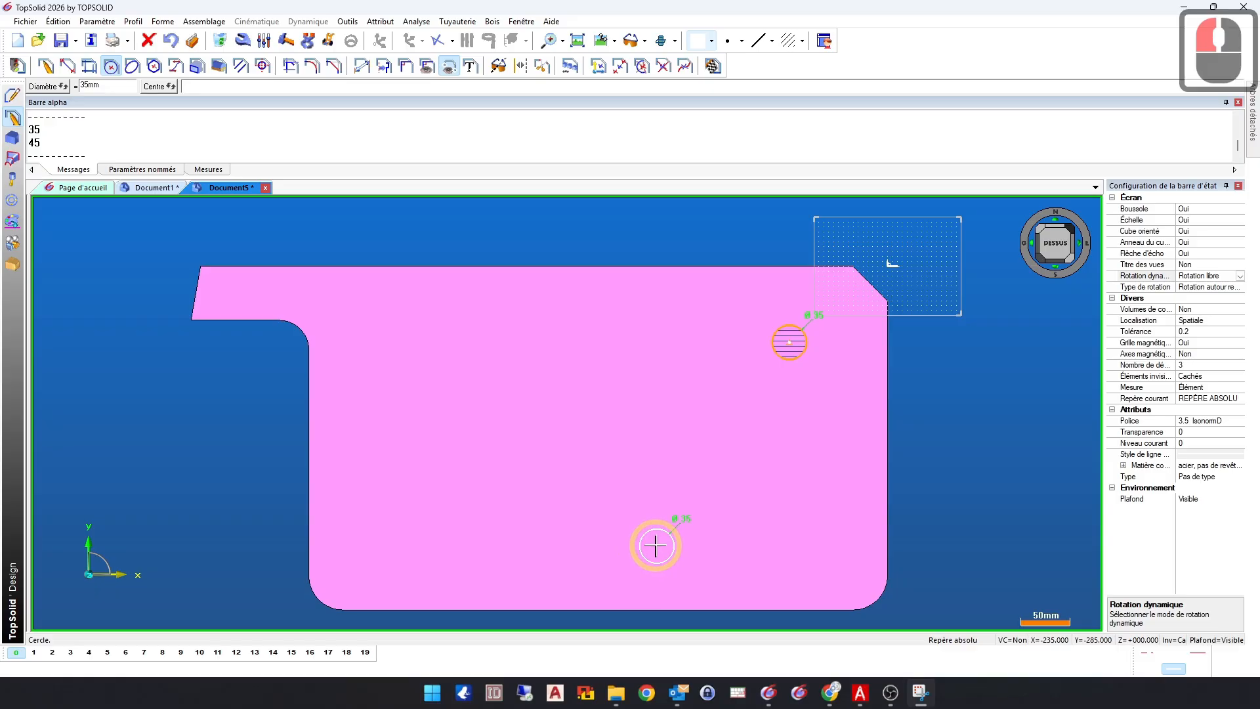
Step: Dimension the circle's centre 35 mm from the plate's upper edge
click(362, 66)
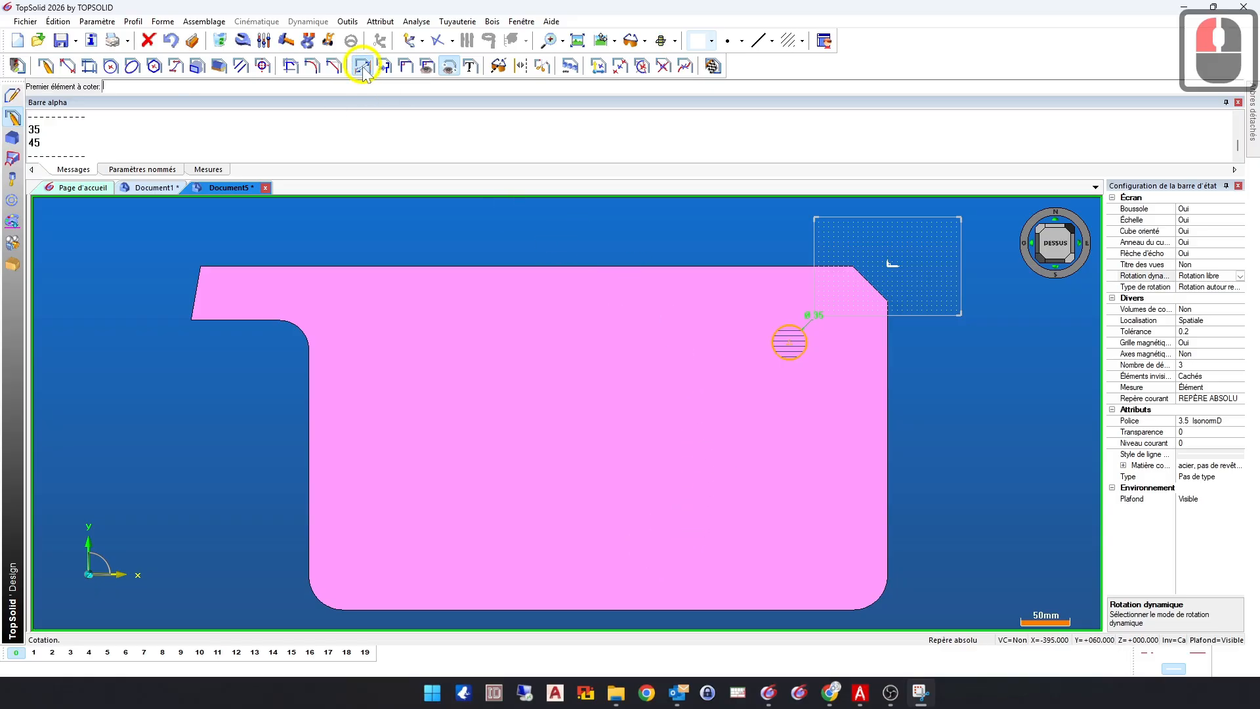
click(789, 342)
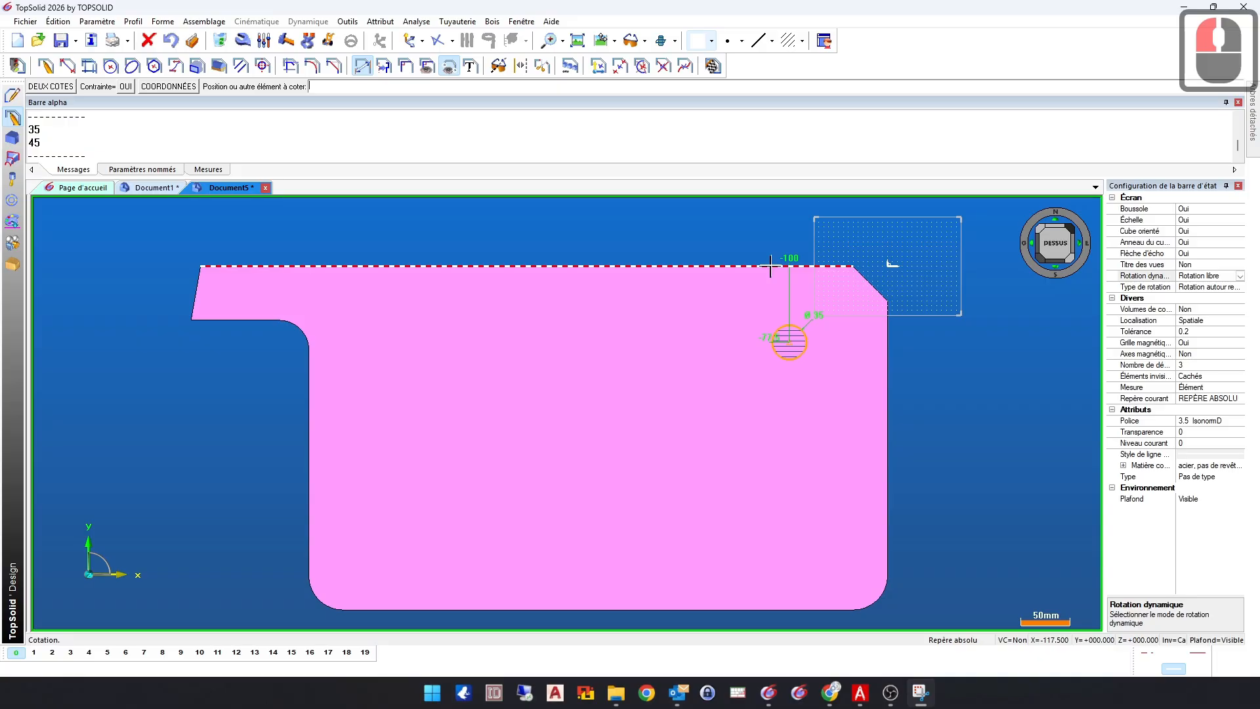
click(985, 318)
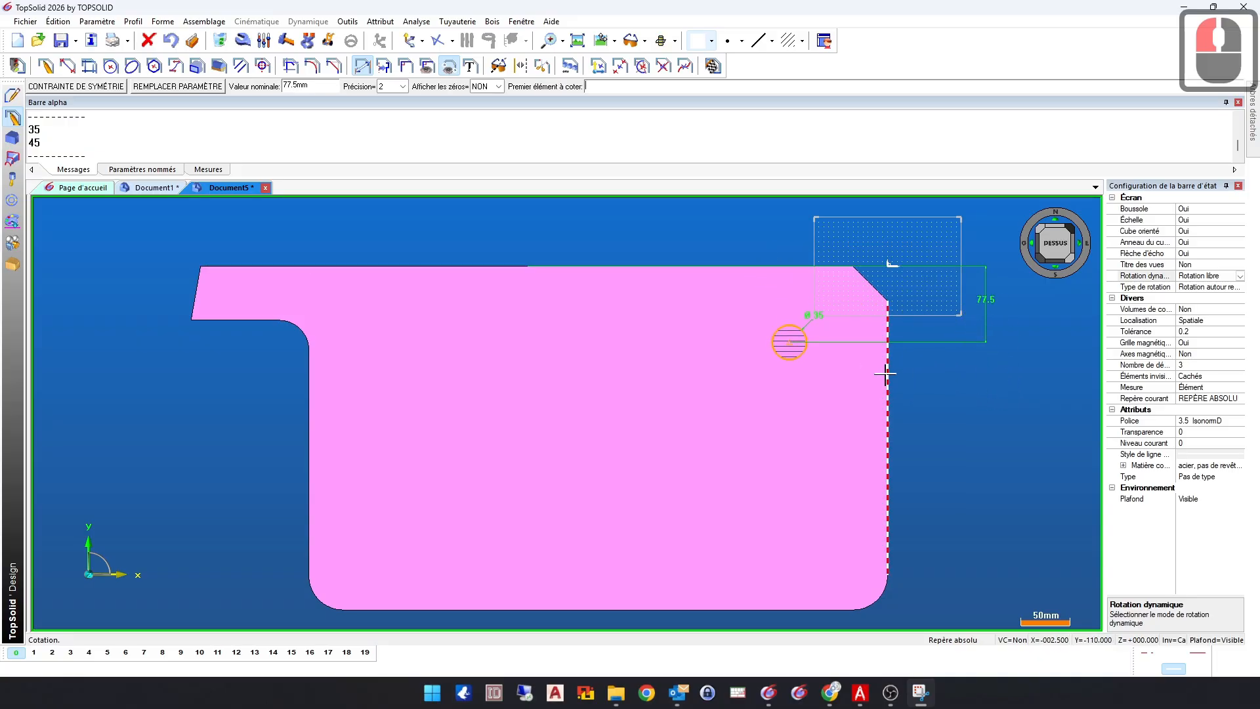
text(35)
key(Return)
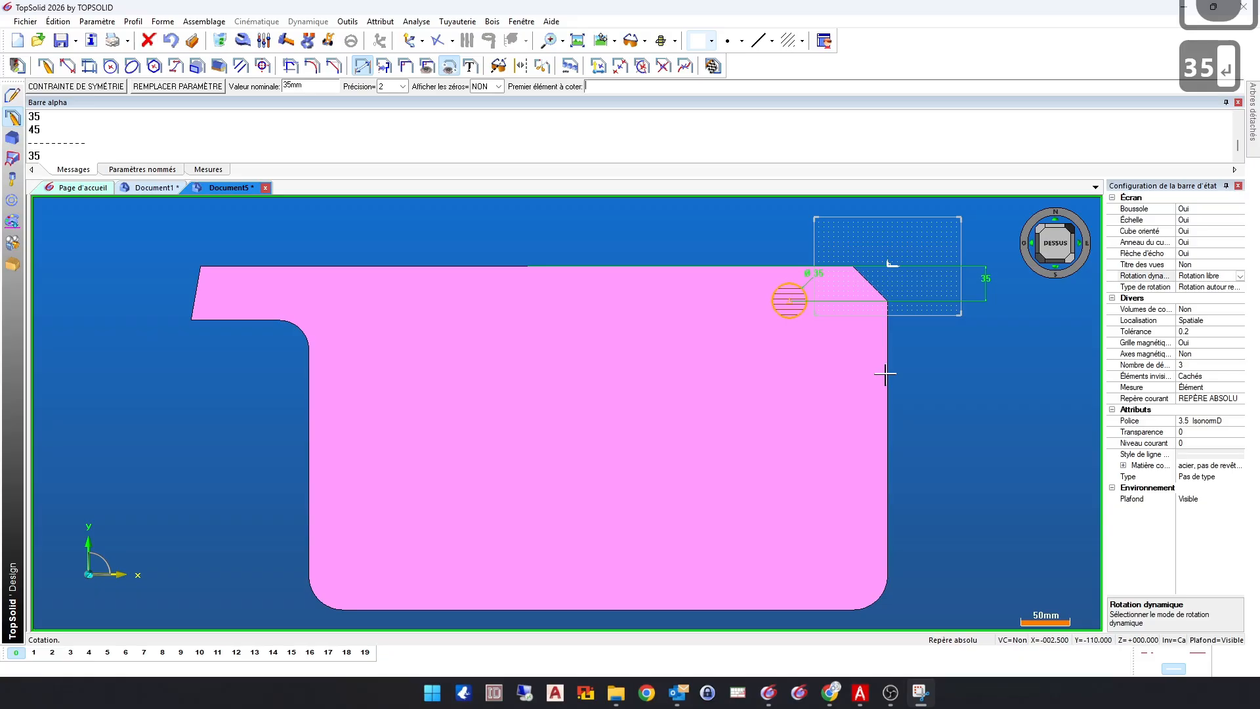
Step: Dimension the circle's centre 55 mm from the plate's right edge and finish the sketch
click(789, 301)
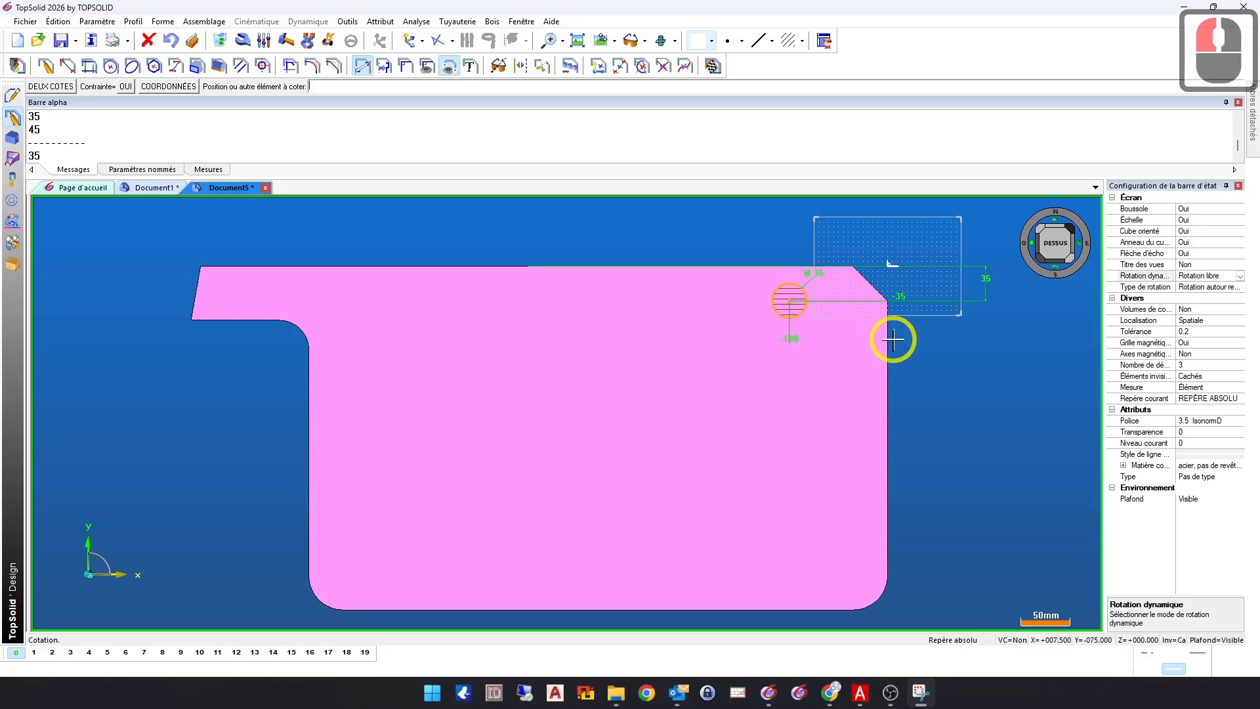
click(889, 338)
click(848, 243)
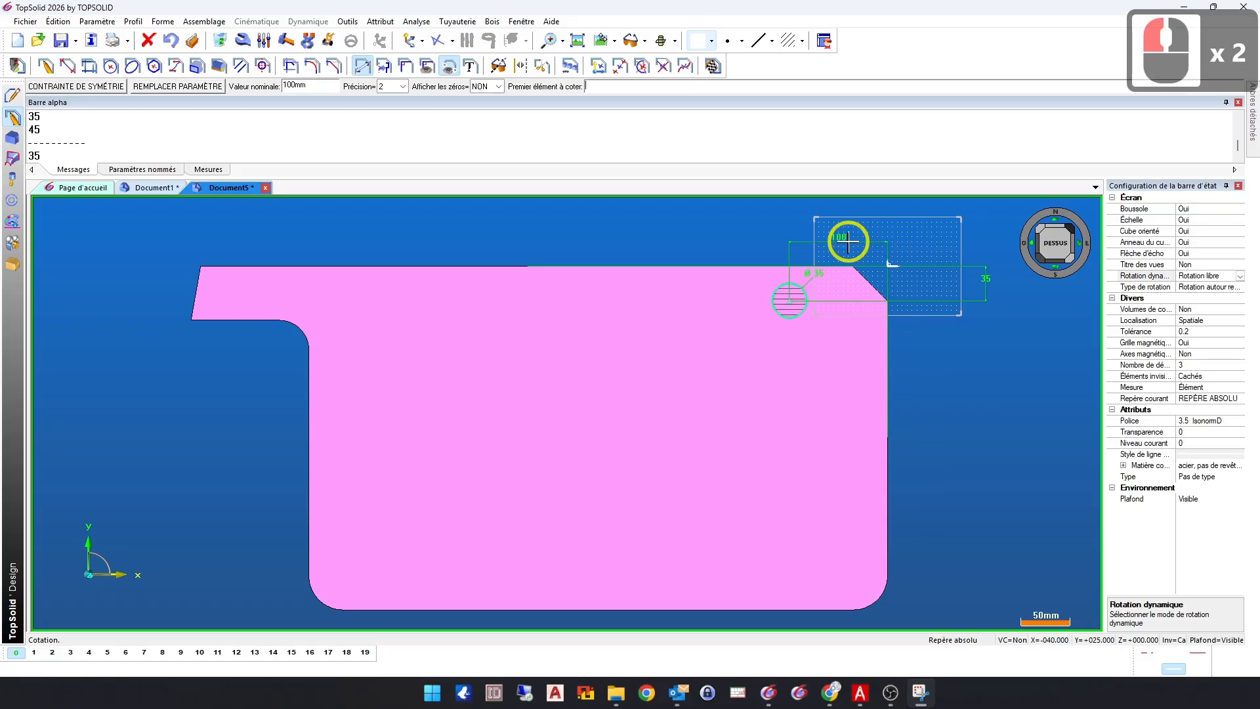
text(55)
key(Return)
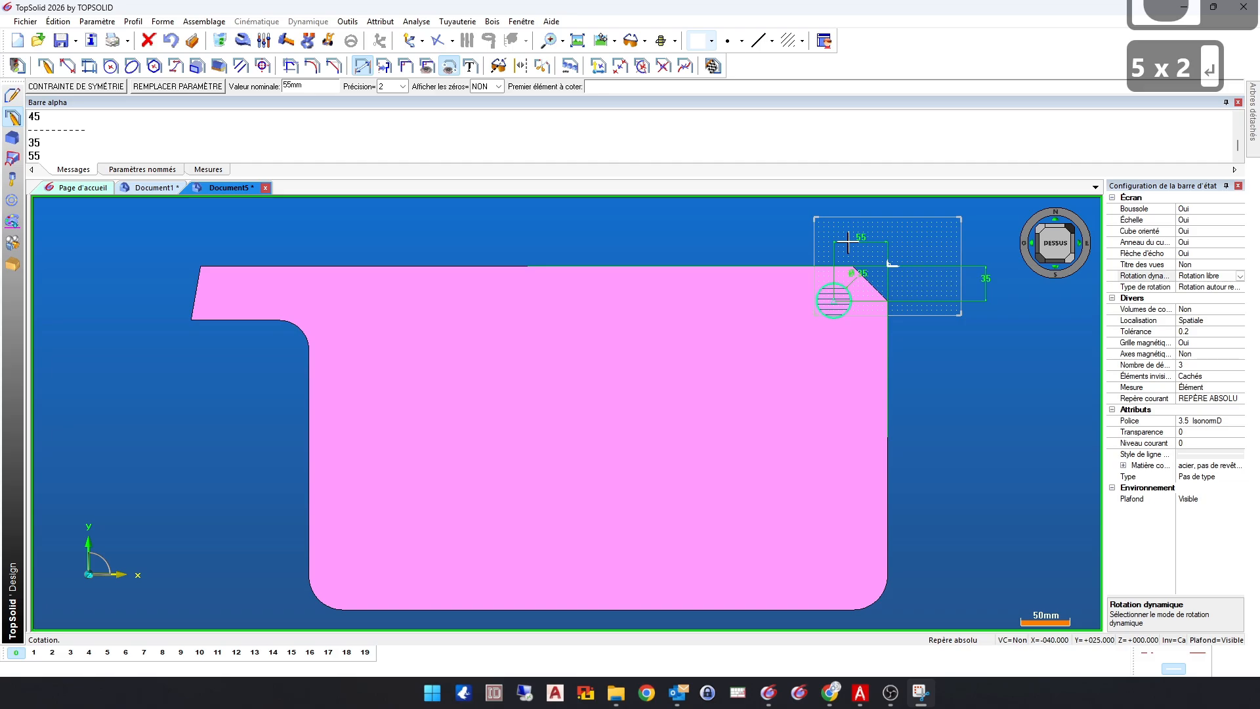
scroll(881, 299, up, 9)
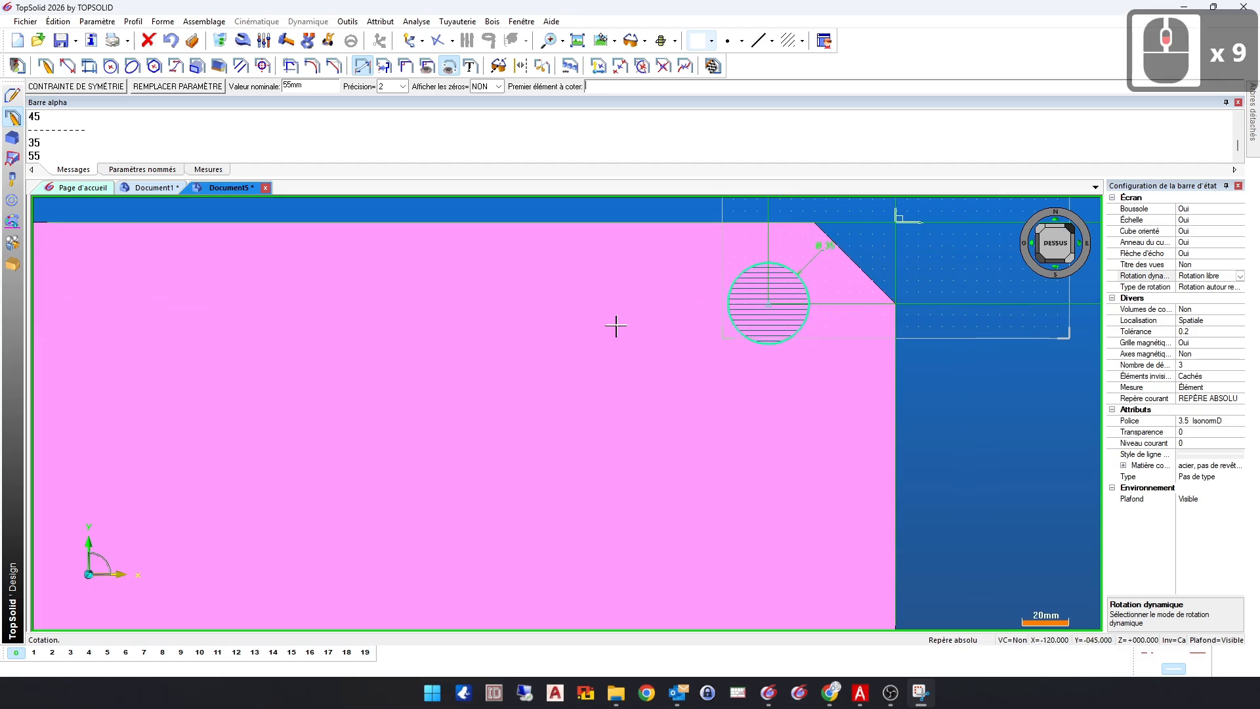
scroll(616, 300, down, 3)
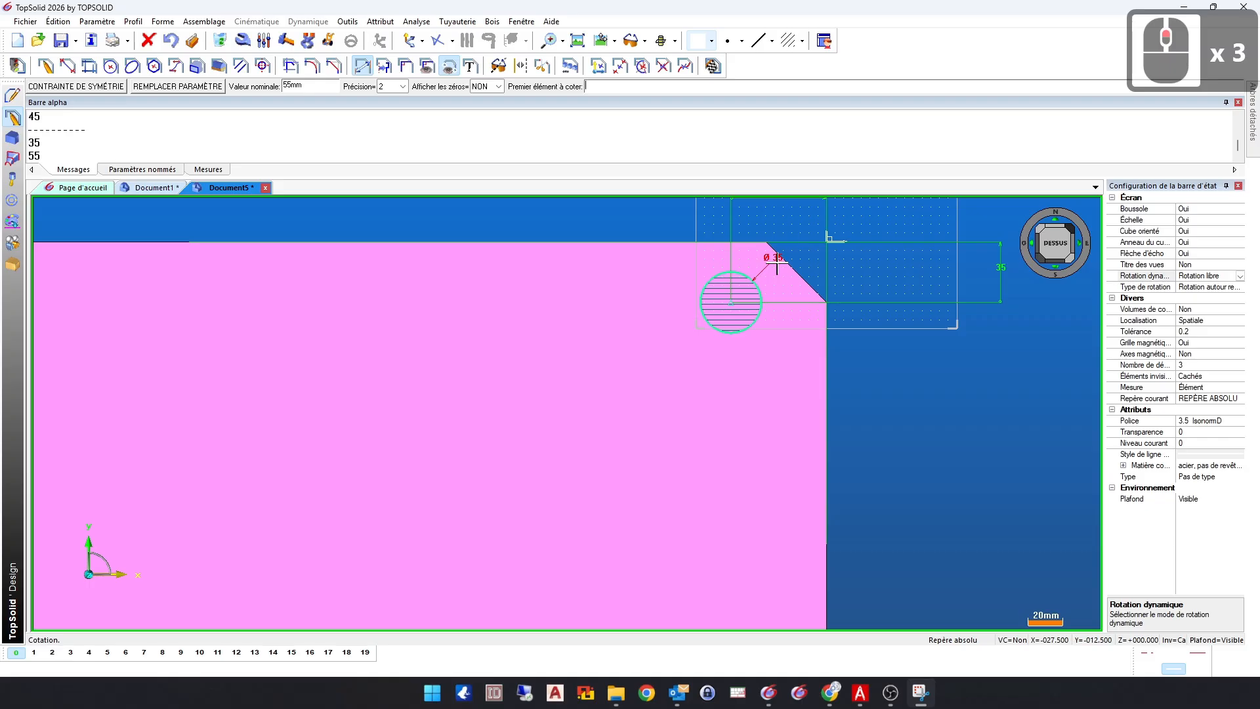
scroll(700, 366, down, 1)
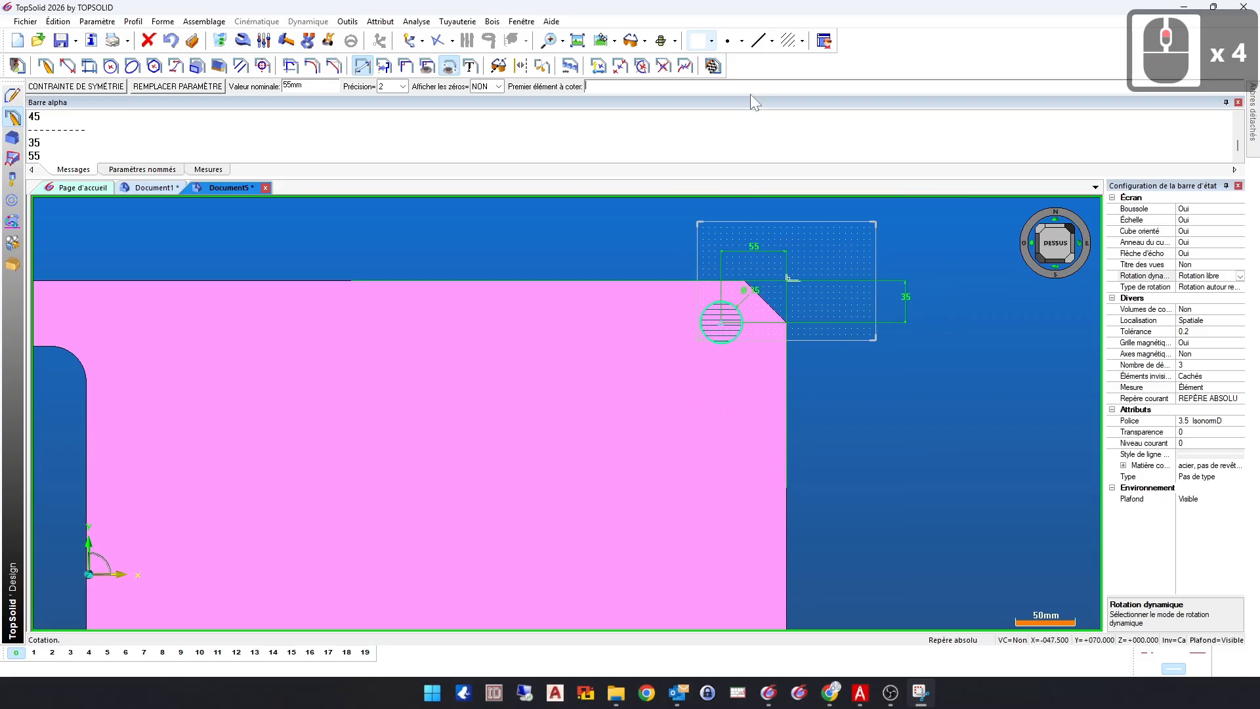
click(713, 66)
scroll(937, 318, down, 3)
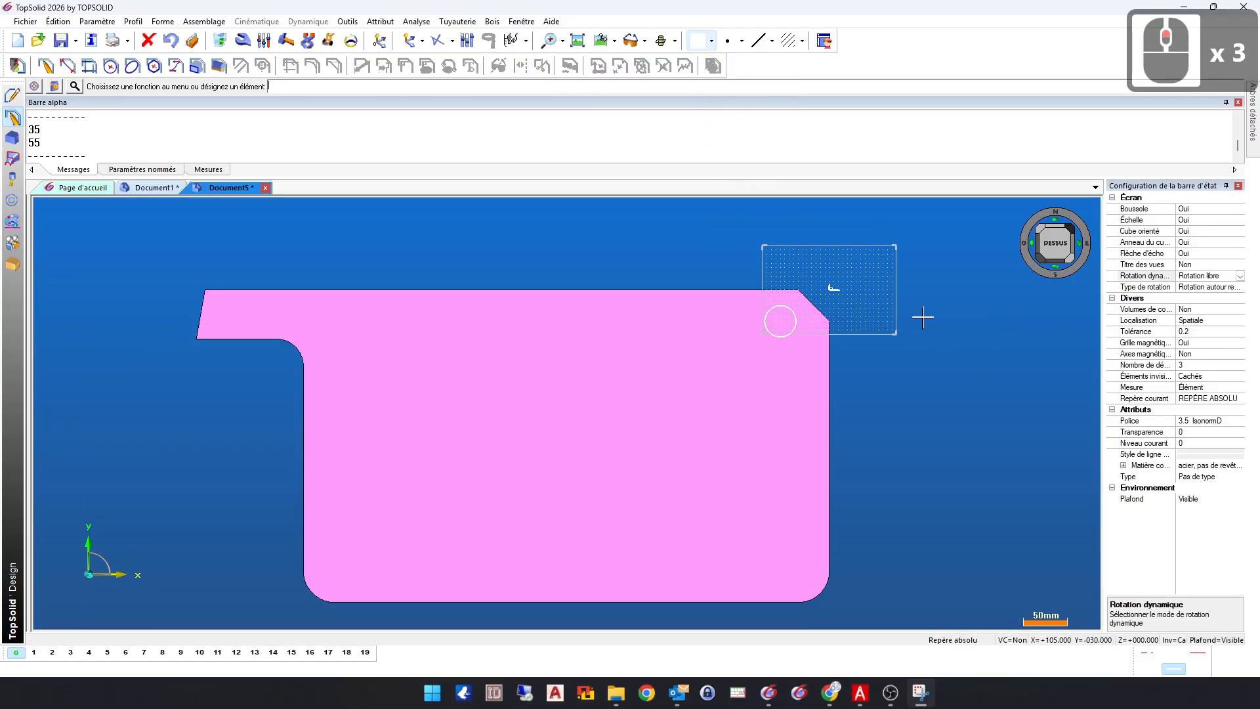
Step: Start a wood pocket (Poche) with the plate's top face as reference and the 35 mm circle as its profile
click(494, 21)
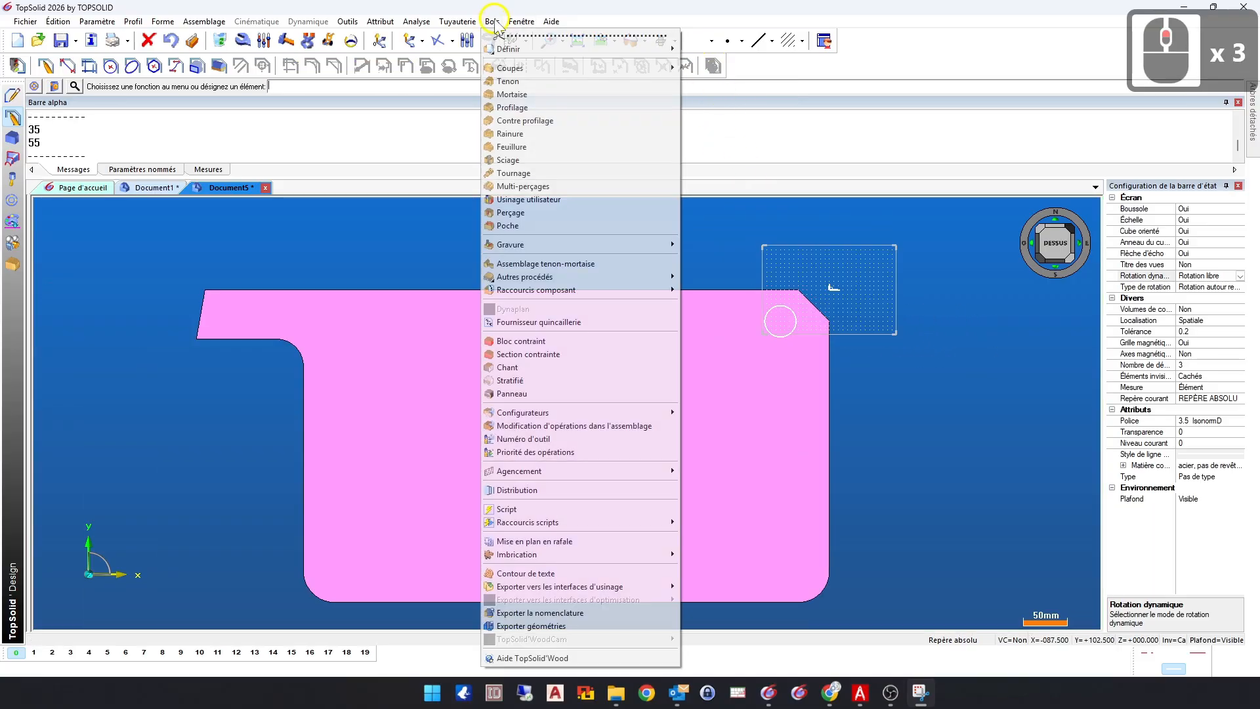
click(548, 224)
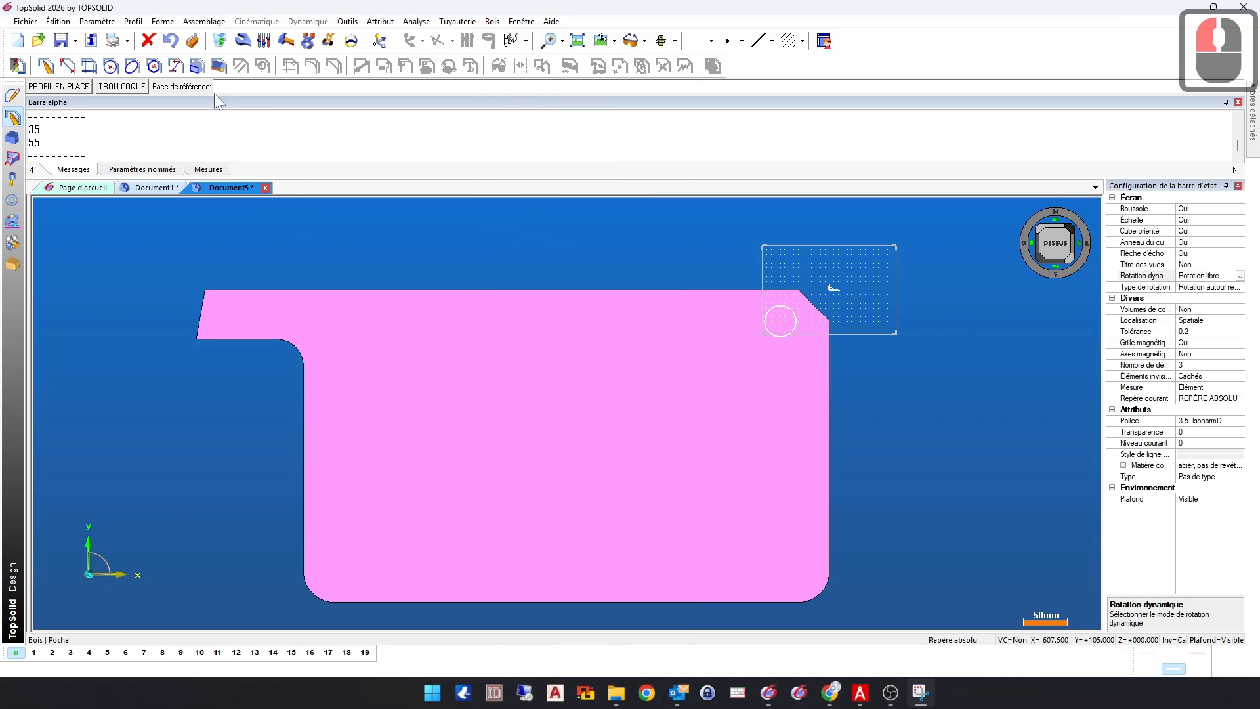
ctrl+drag(503, 413, 507, 337)
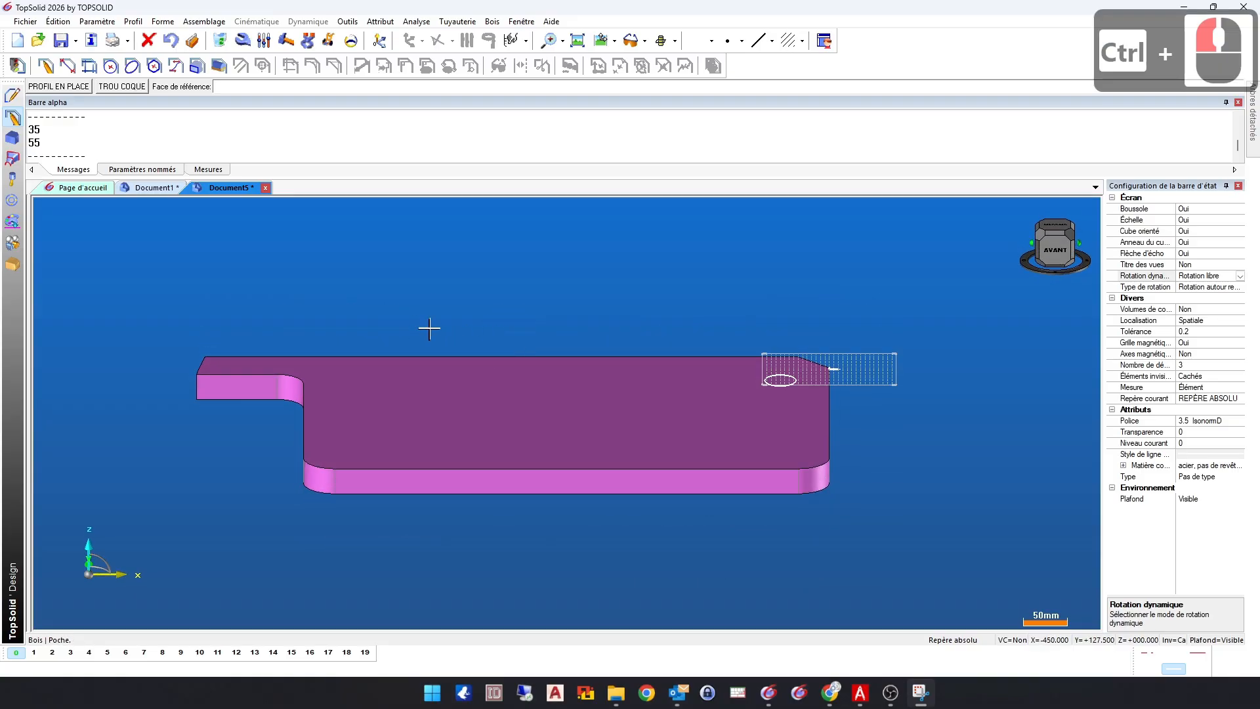
click(671, 399)
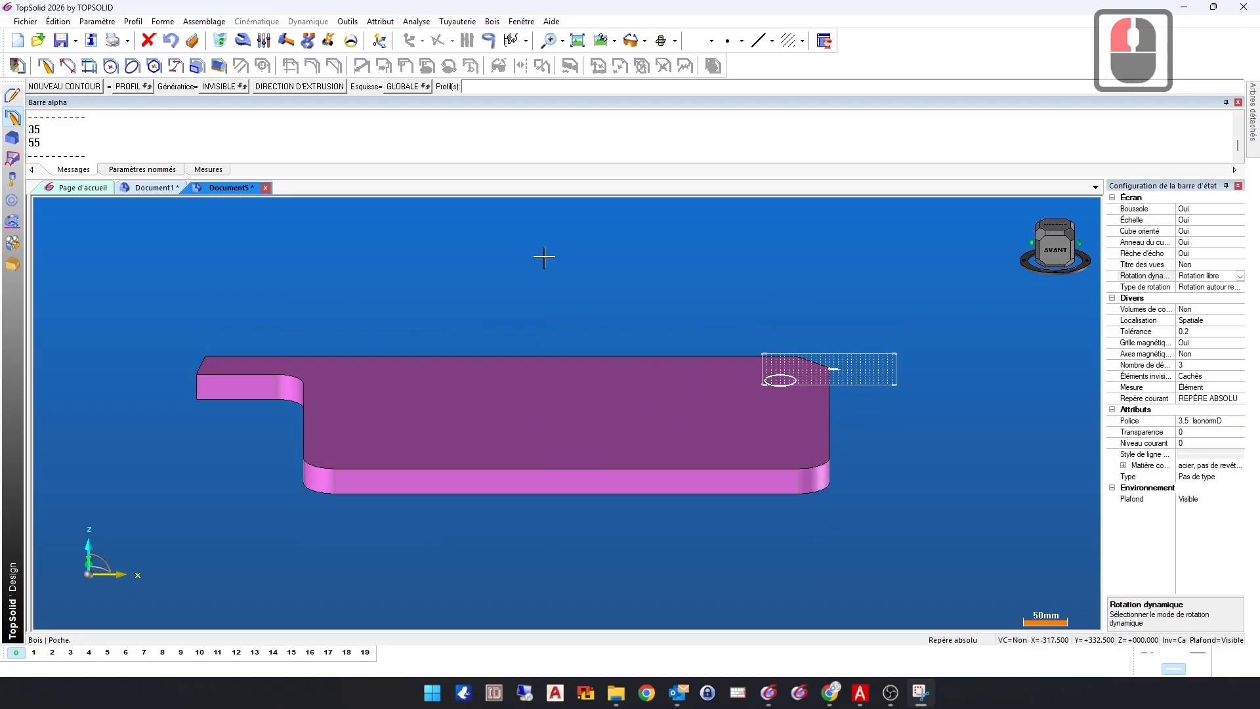
click(783, 387)
click(783, 387)
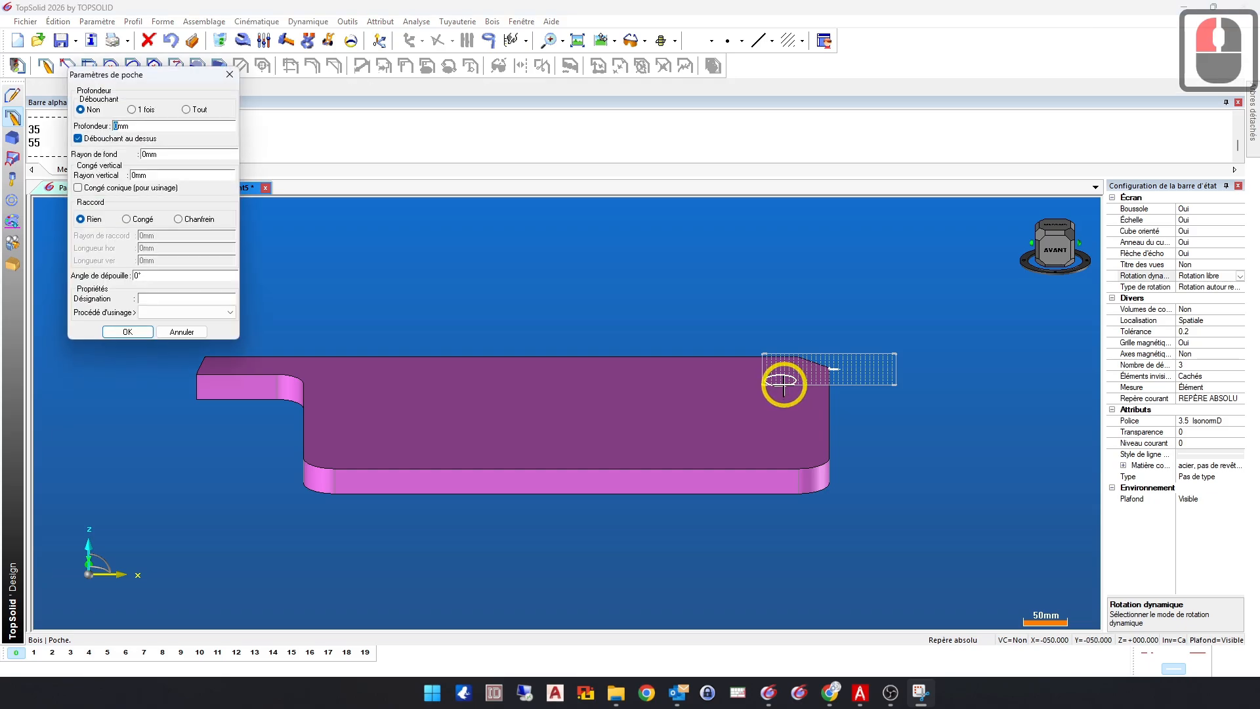
drag(135, 85, 691, 90)
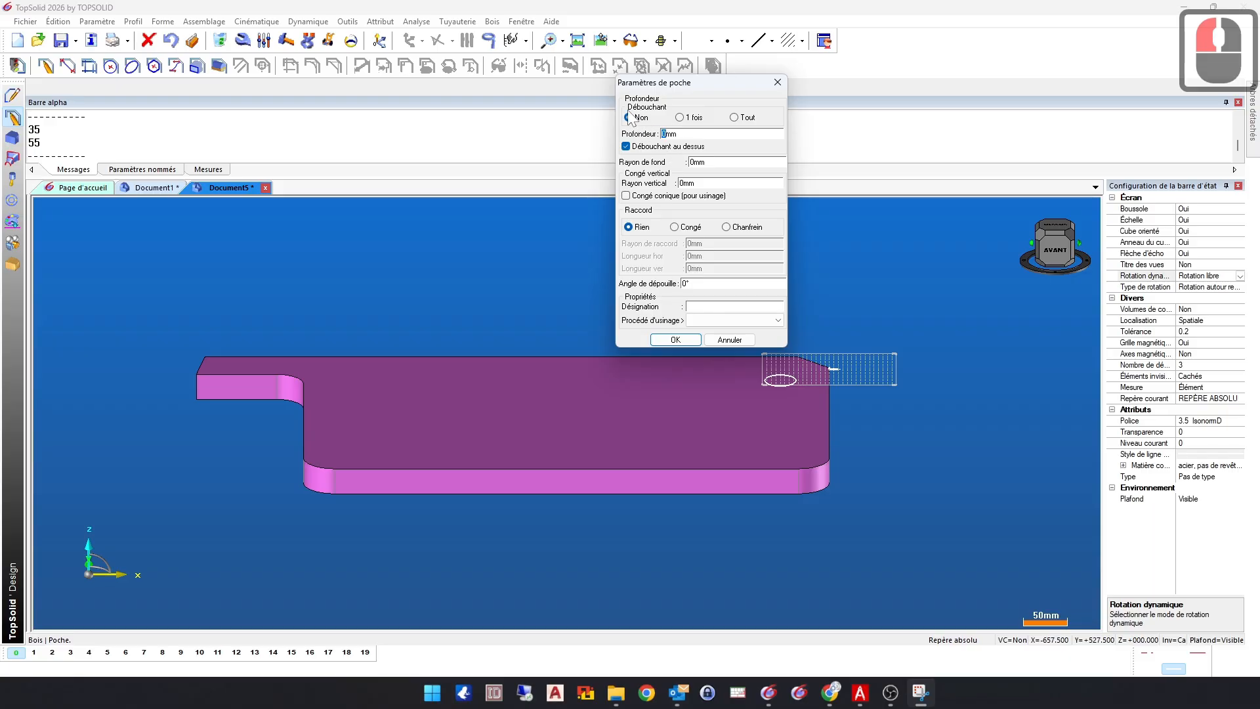
Step: Try the pocket as a through cut with the 1 fois option, inspect the hole, and undo the cut
click(680, 116)
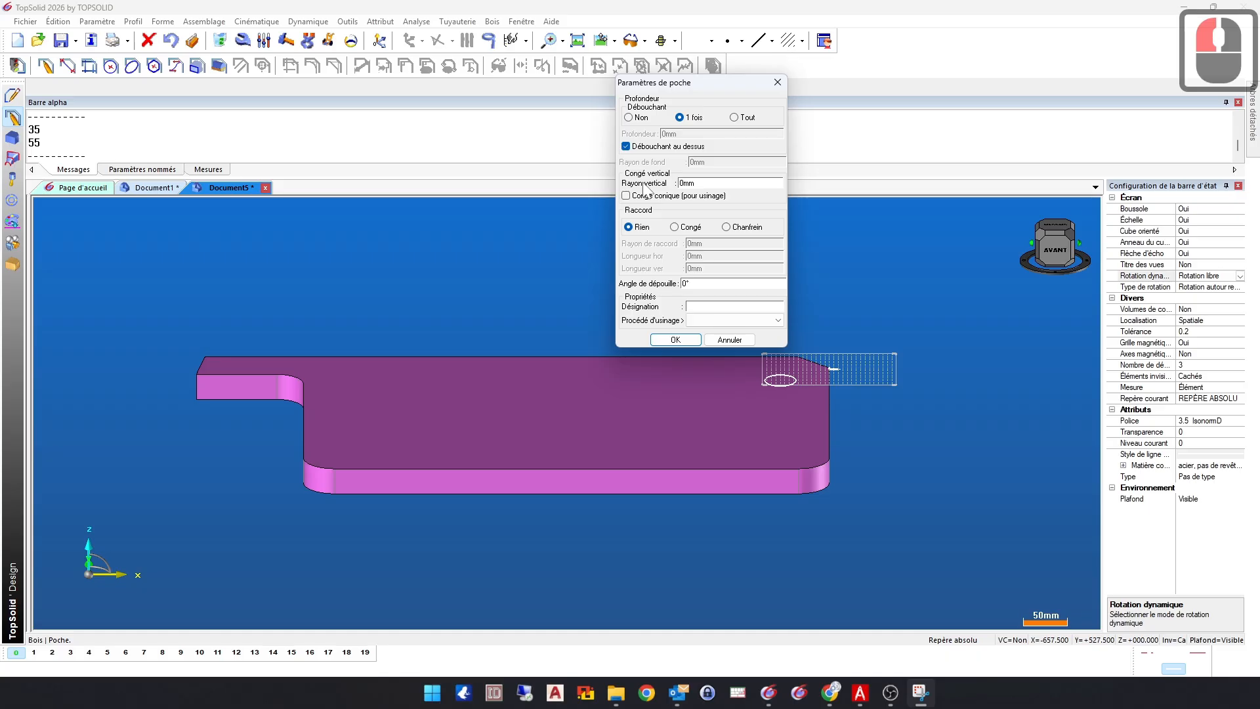
click(671, 340)
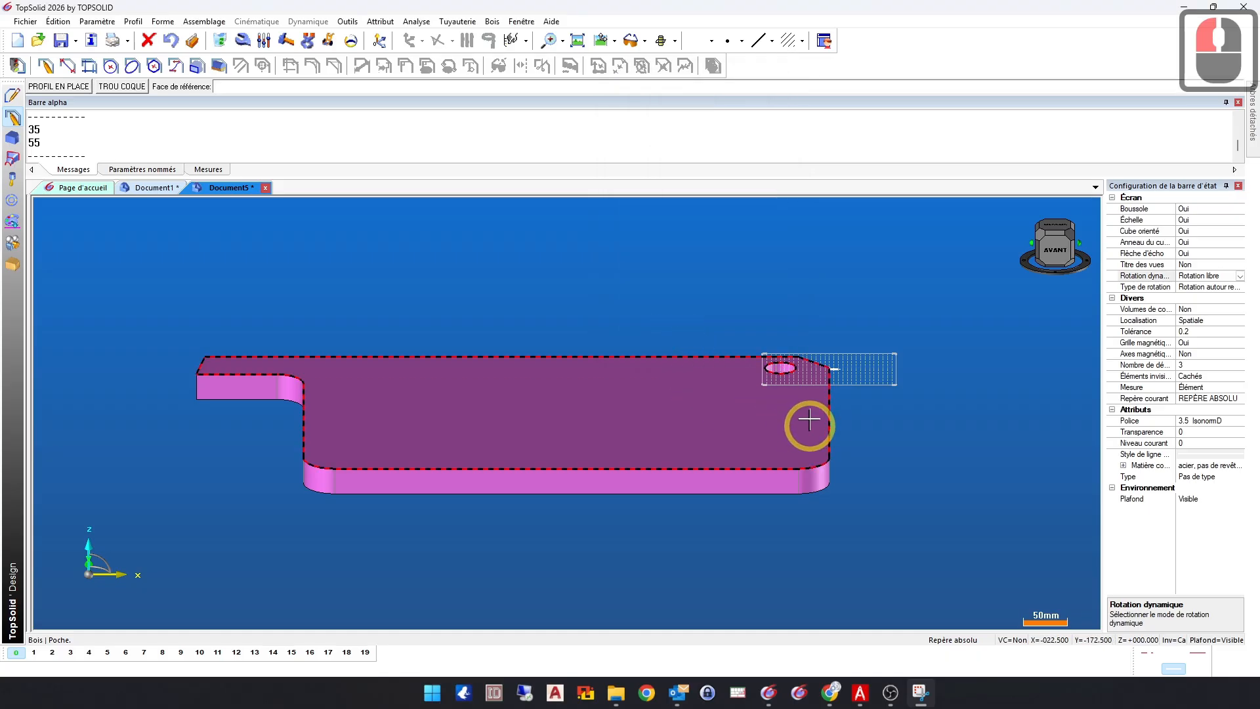
middle_drag(815, 318, 807, 348)
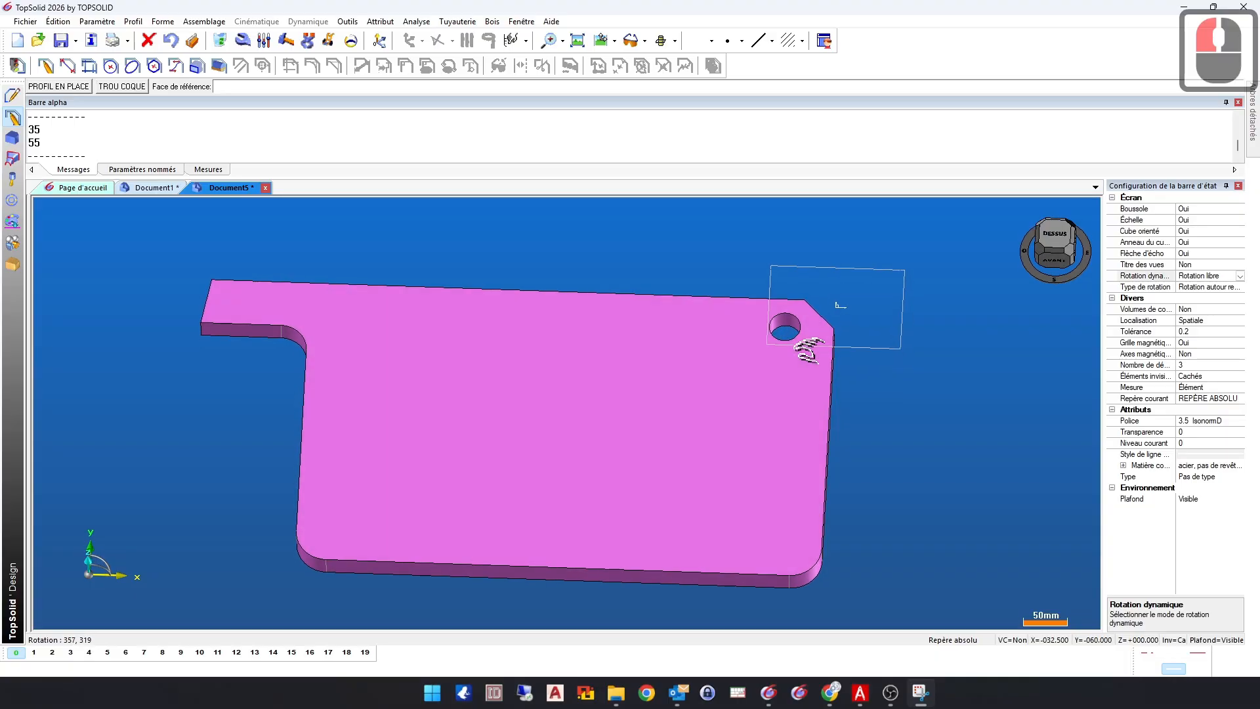
ctrl+click(691, 320)
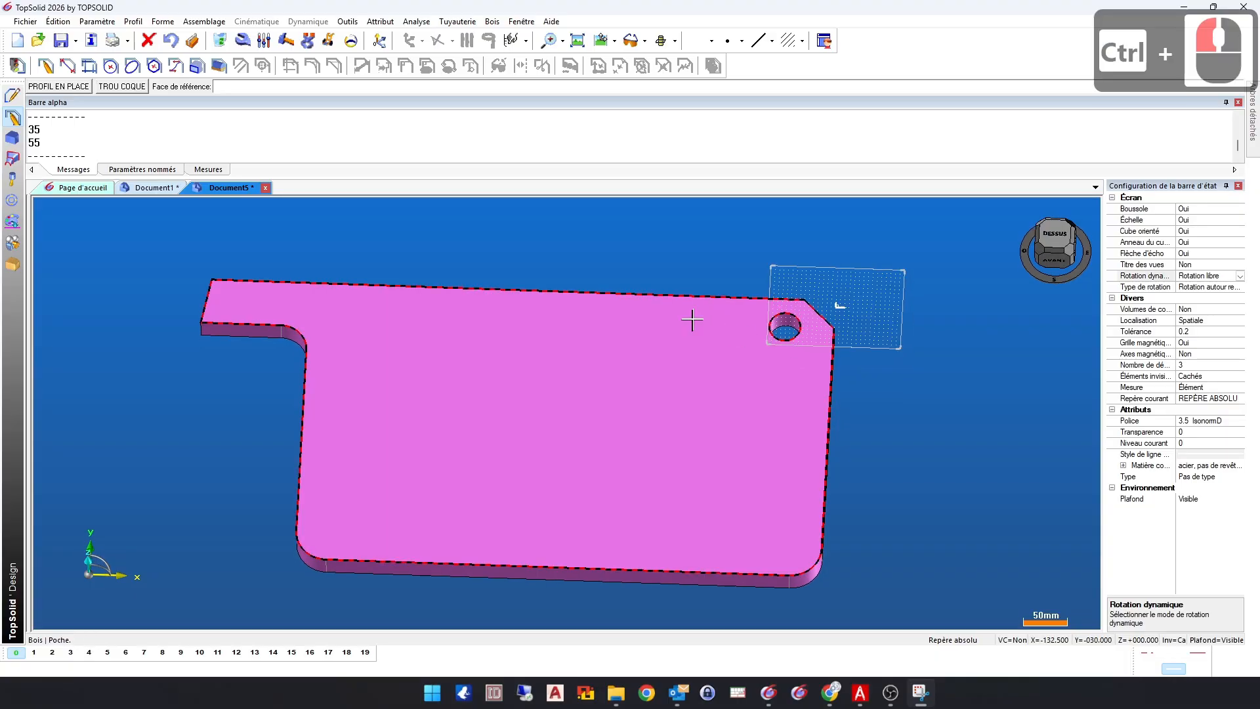
click(176, 42)
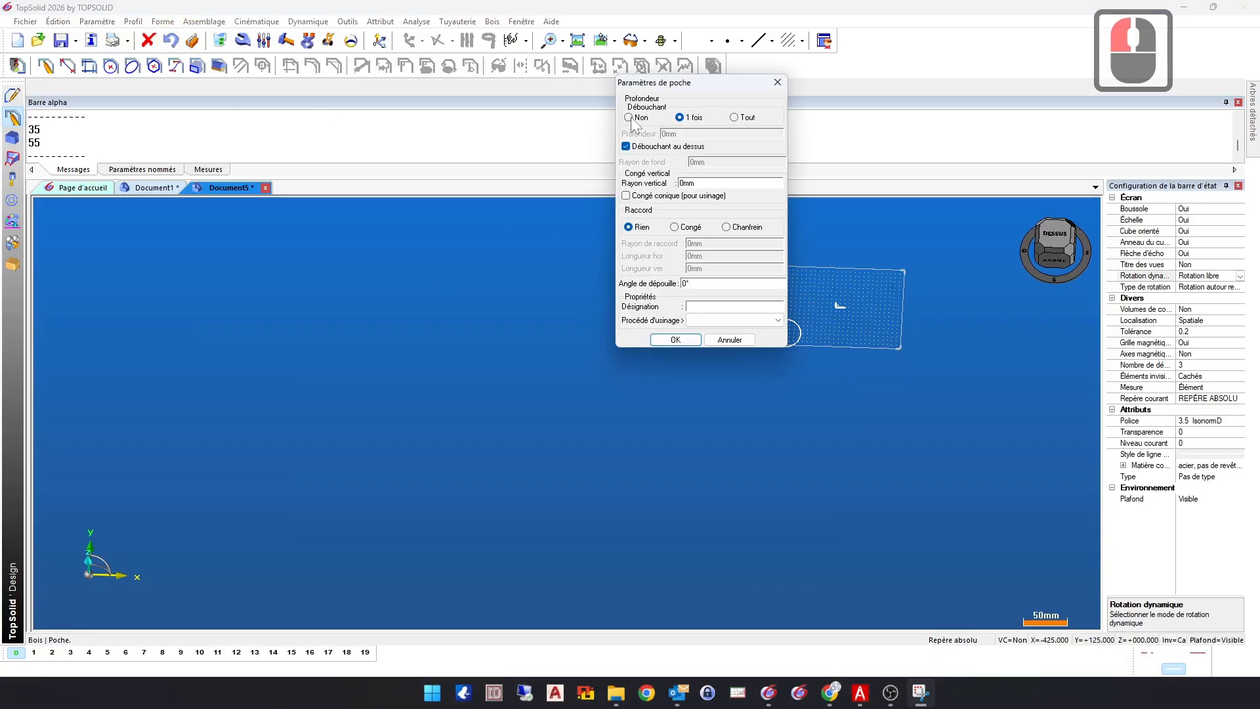
Step: Make the pocket non-through (Débouchant: Non) with a depth of 12 mm
click(630, 118)
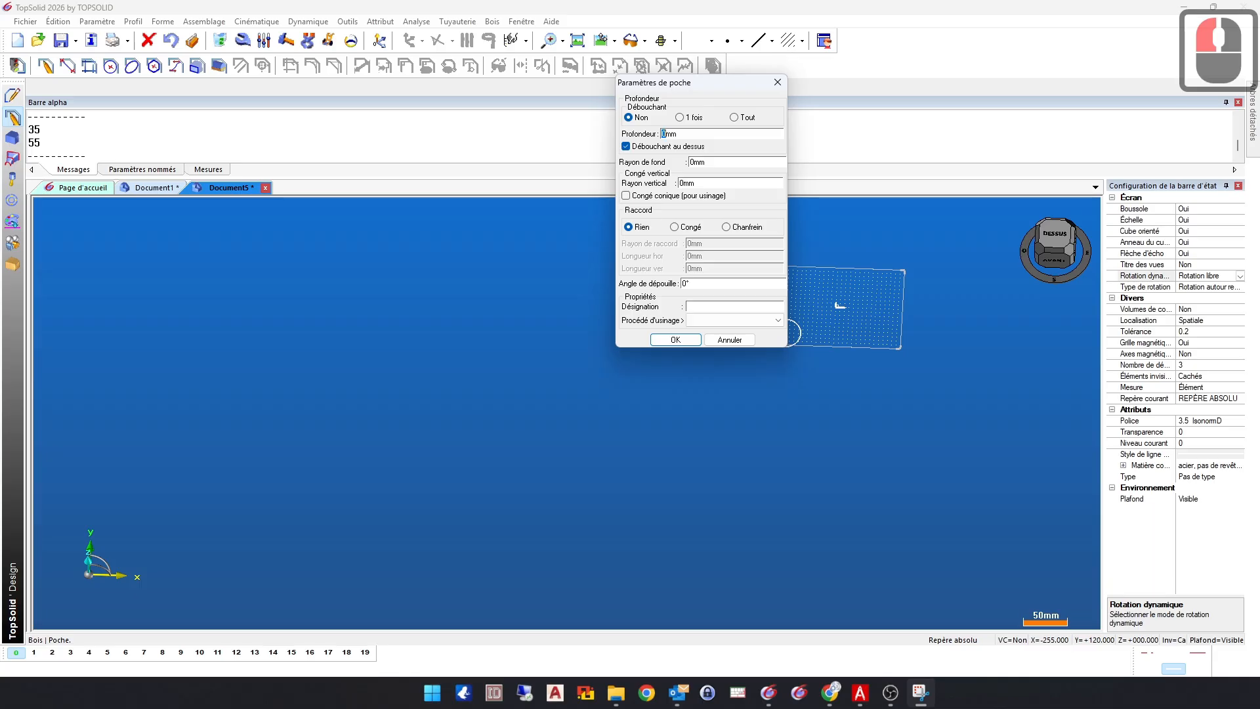
text(12)
key(Return)
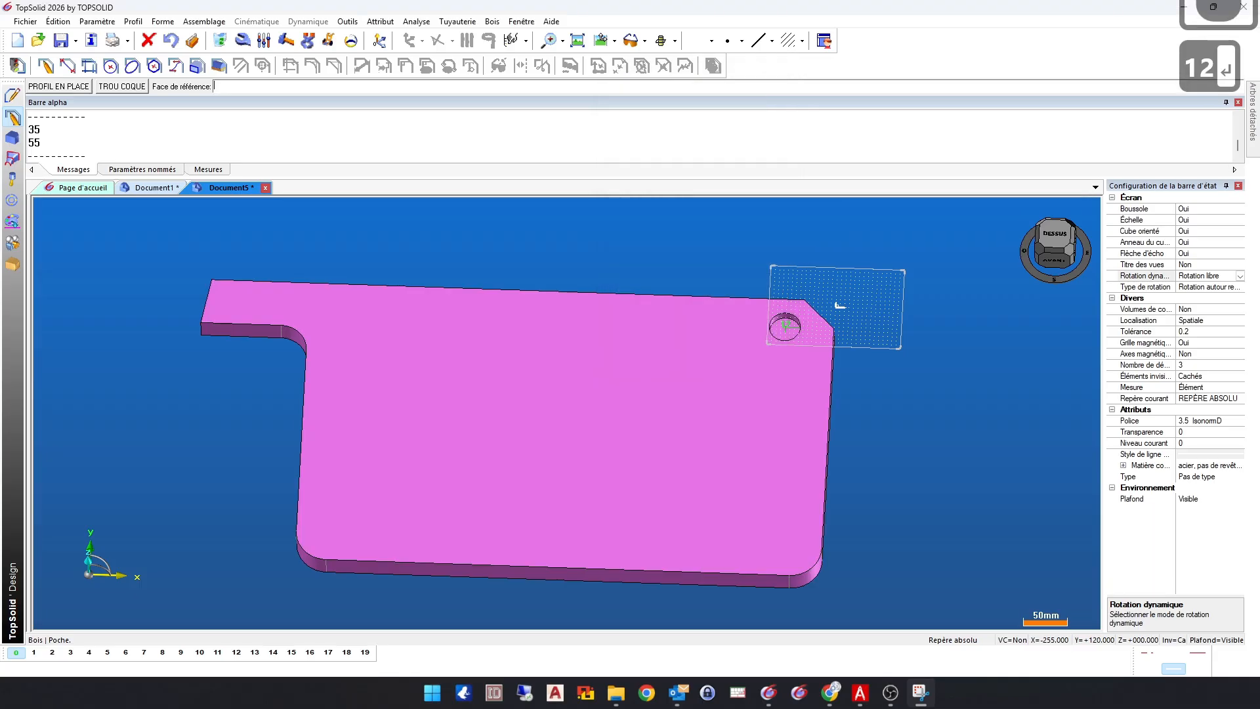
Step: Inspect the non-through pocket near the plate's chamfered corner from an oblique angle
ctrl+right_drag(876, 378, 872, 358)
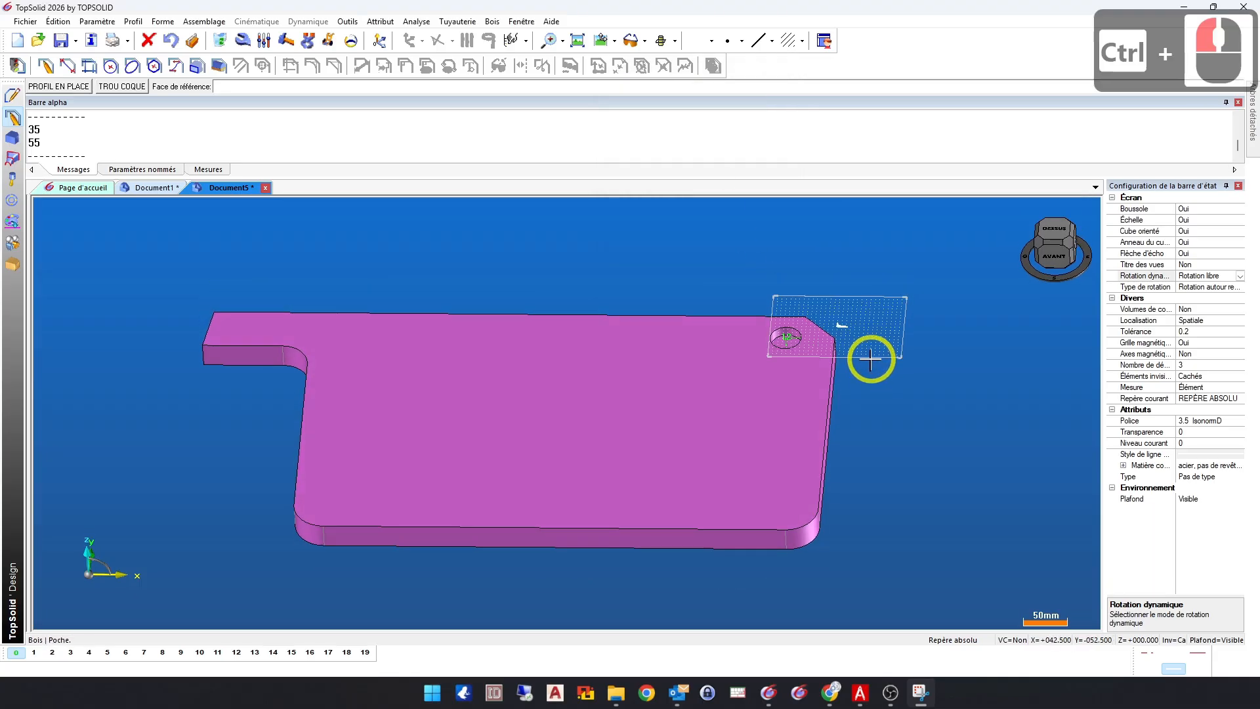
scroll(819, 342, down, 2)
scroll(819, 342, down, 13)
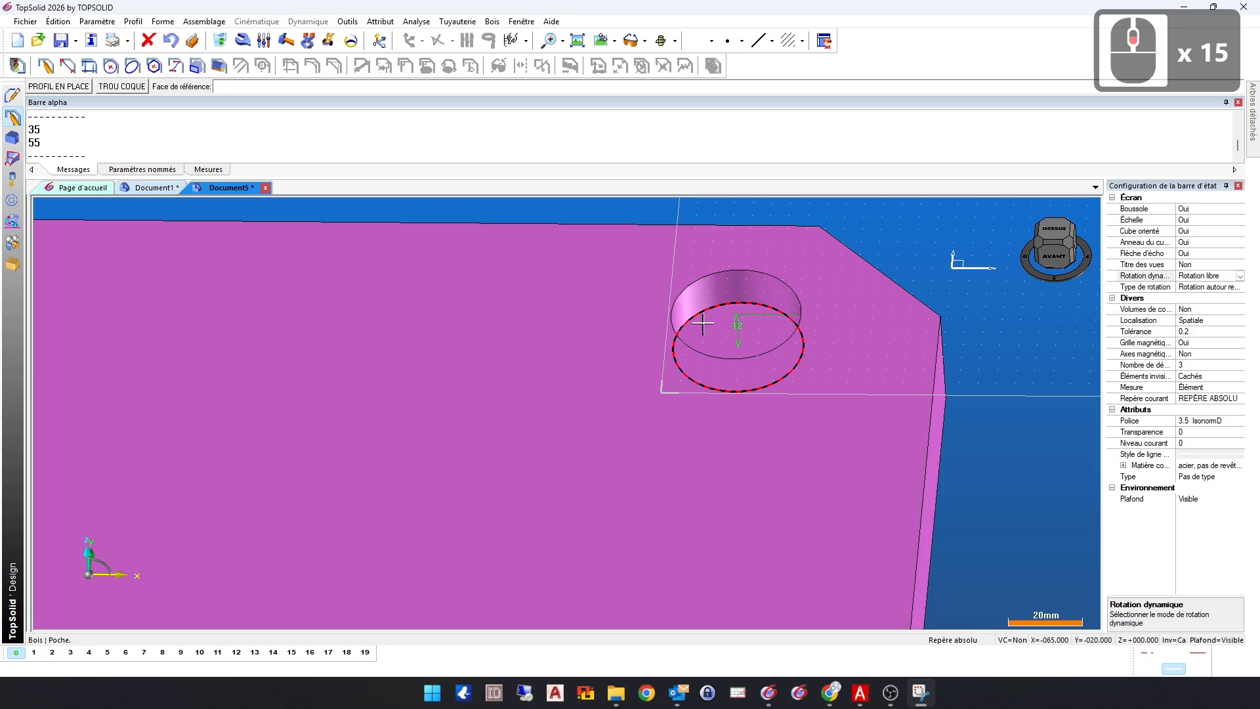
scroll(835, 304, up, 15)
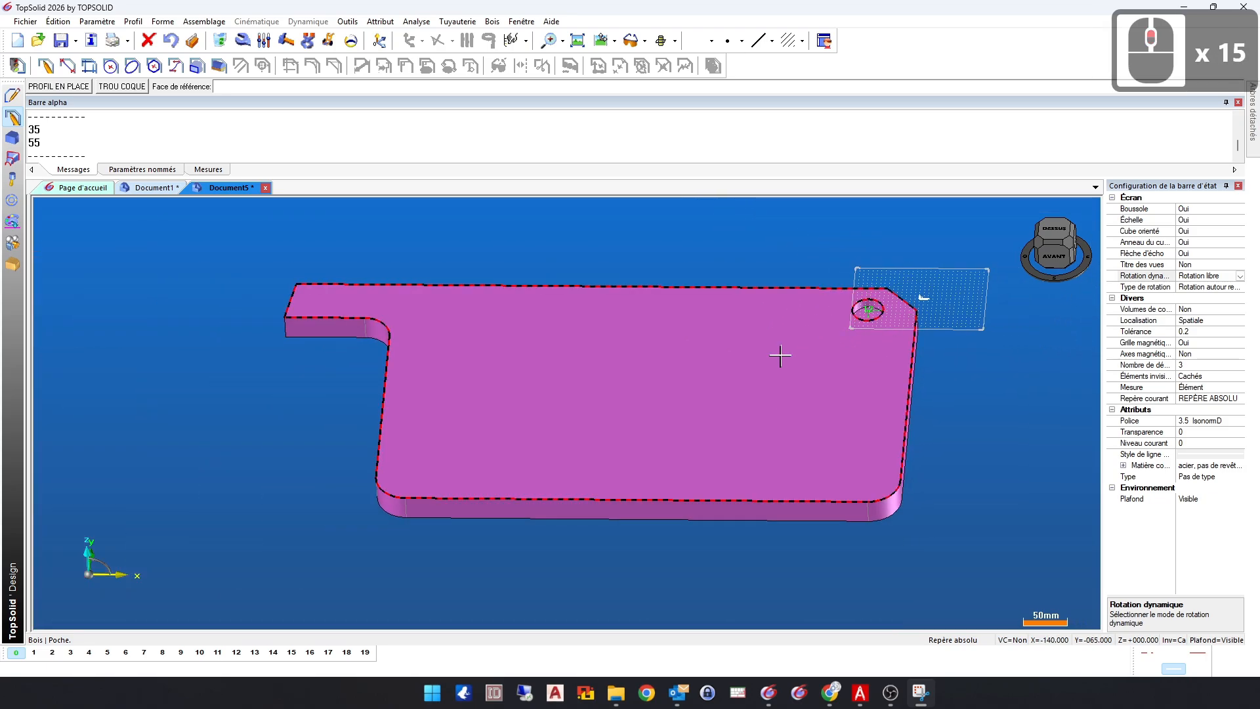
Step: Create a new Design document without a model, in associative mode and millimetres, and start a sketch on its current coordinate system
click(18, 41)
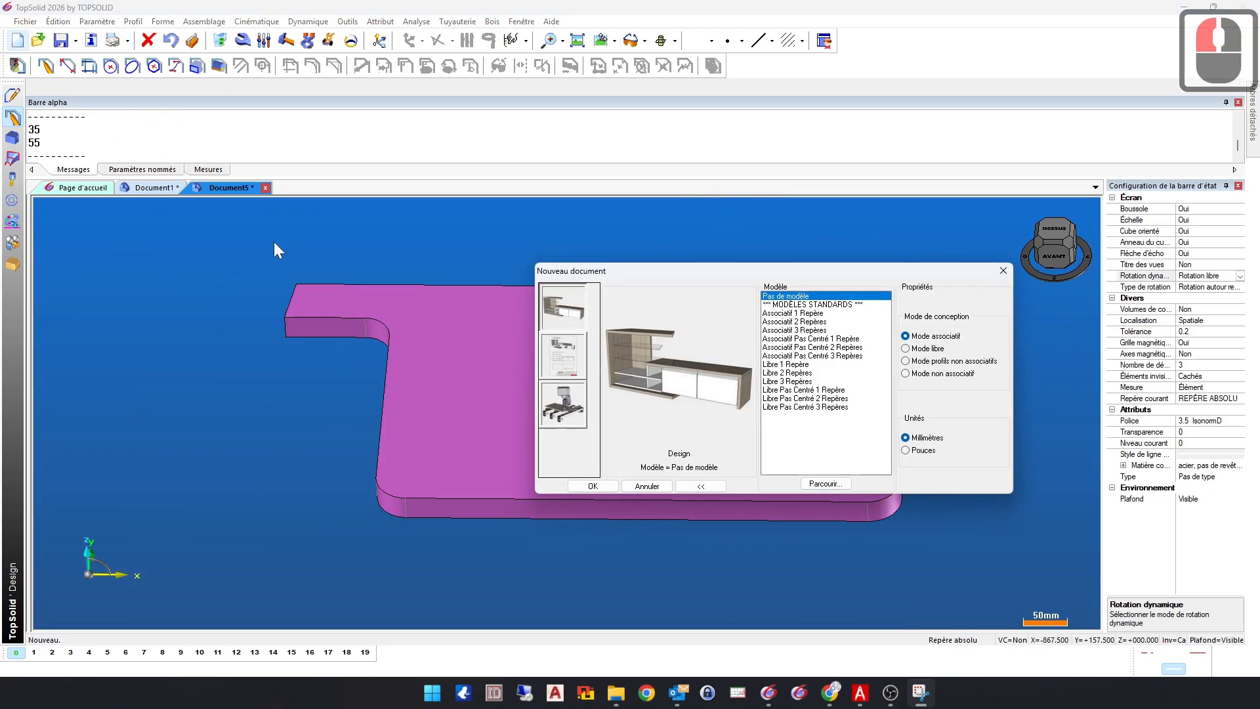
click(590, 487)
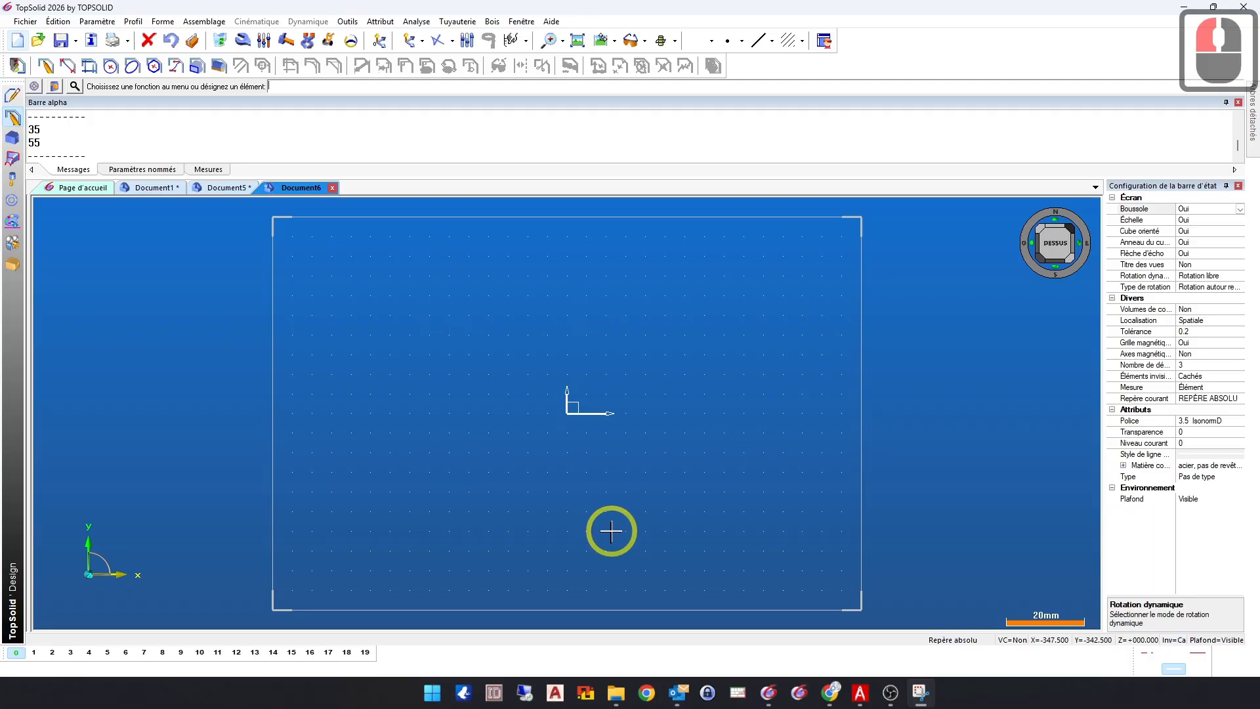
click(17, 67)
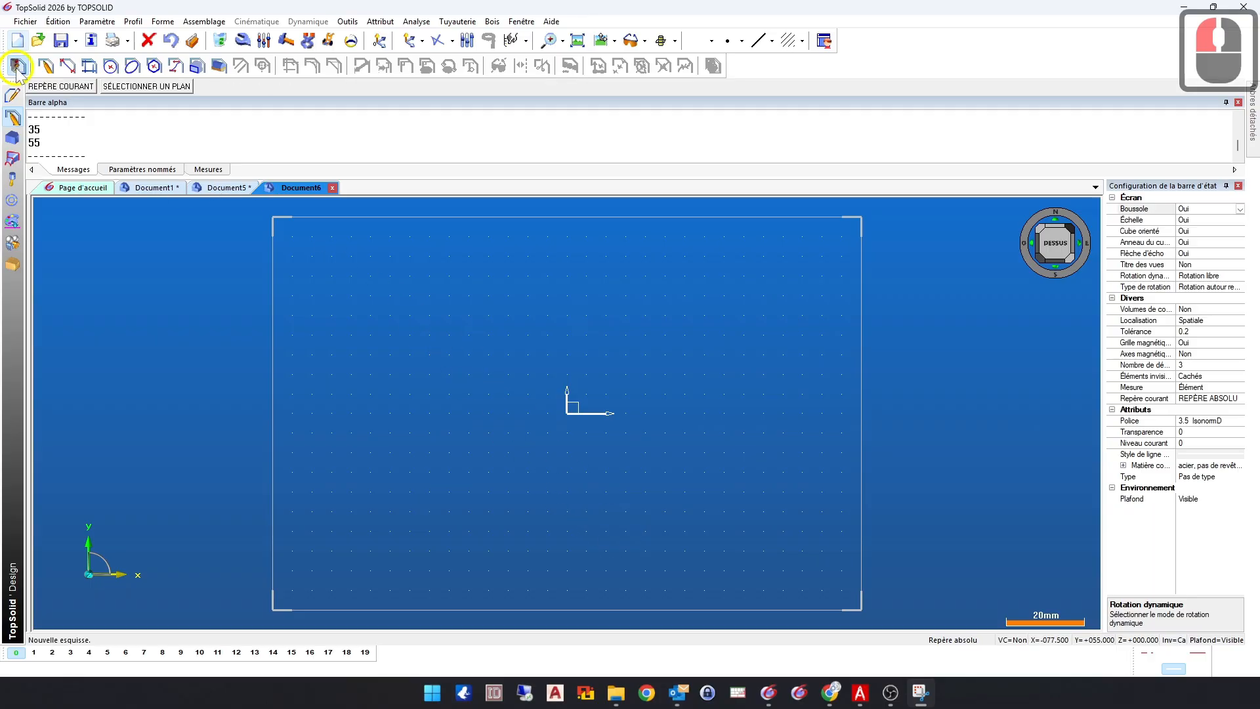
click(55, 88)
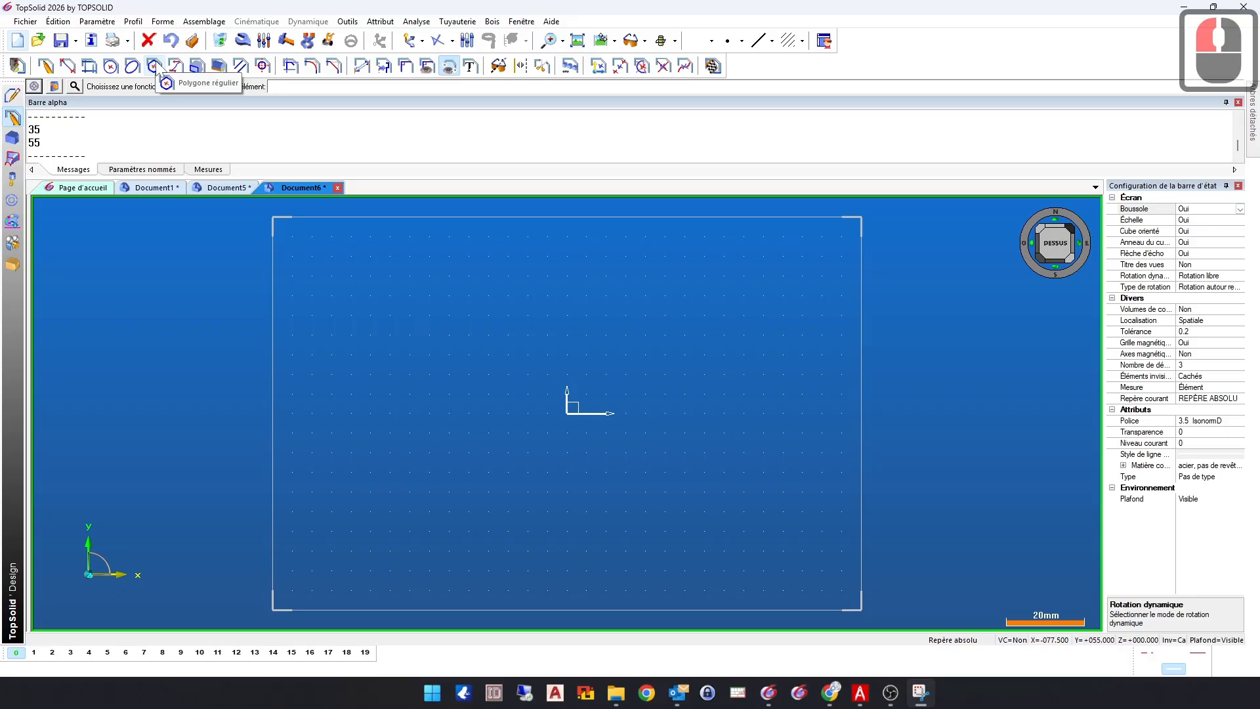
Step: Draw a regular polygon with 10 vertices and a 300 mm outer diameter centred on the origin, and finish the sketch
scroll(650, 327, down, 9)
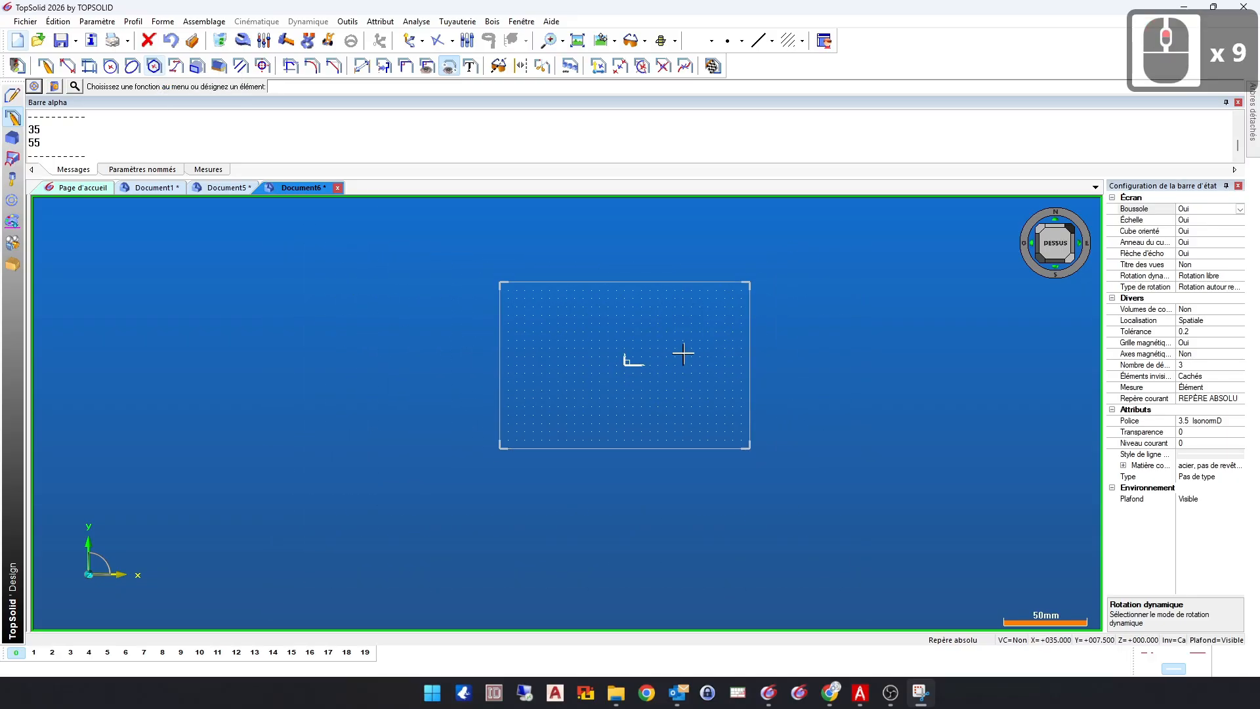
click(153, 67)
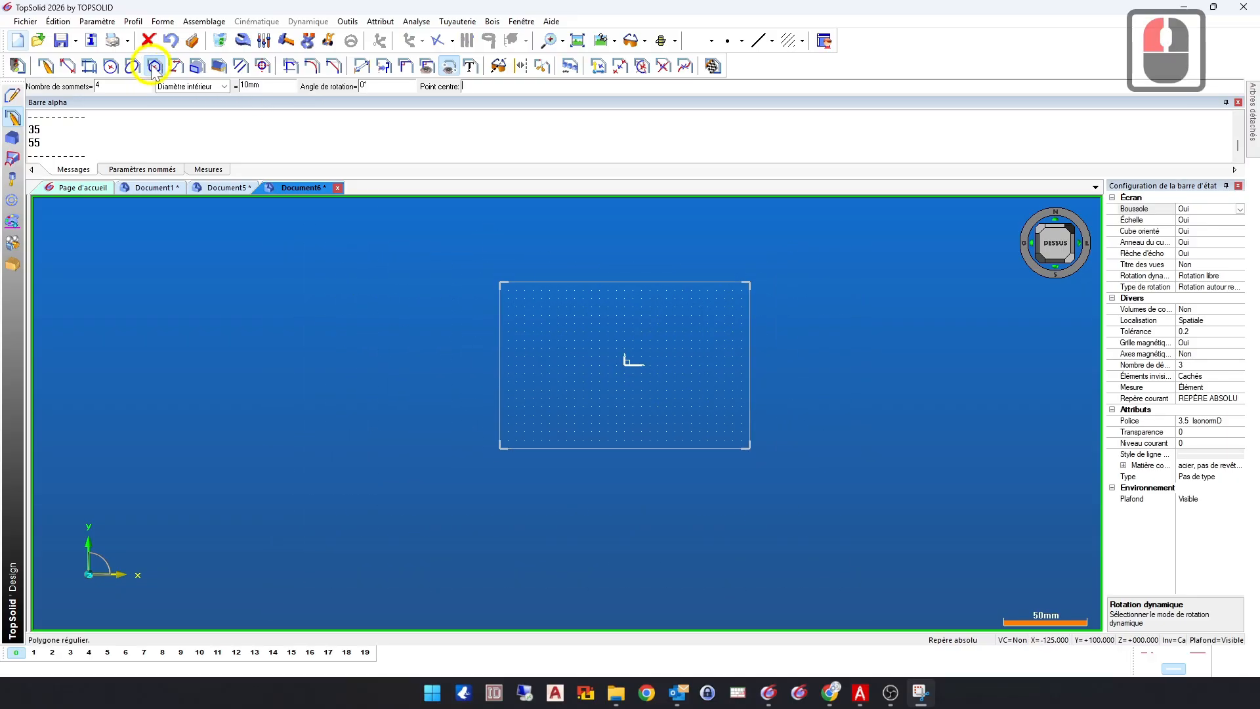
click(105, 86)
text(10)
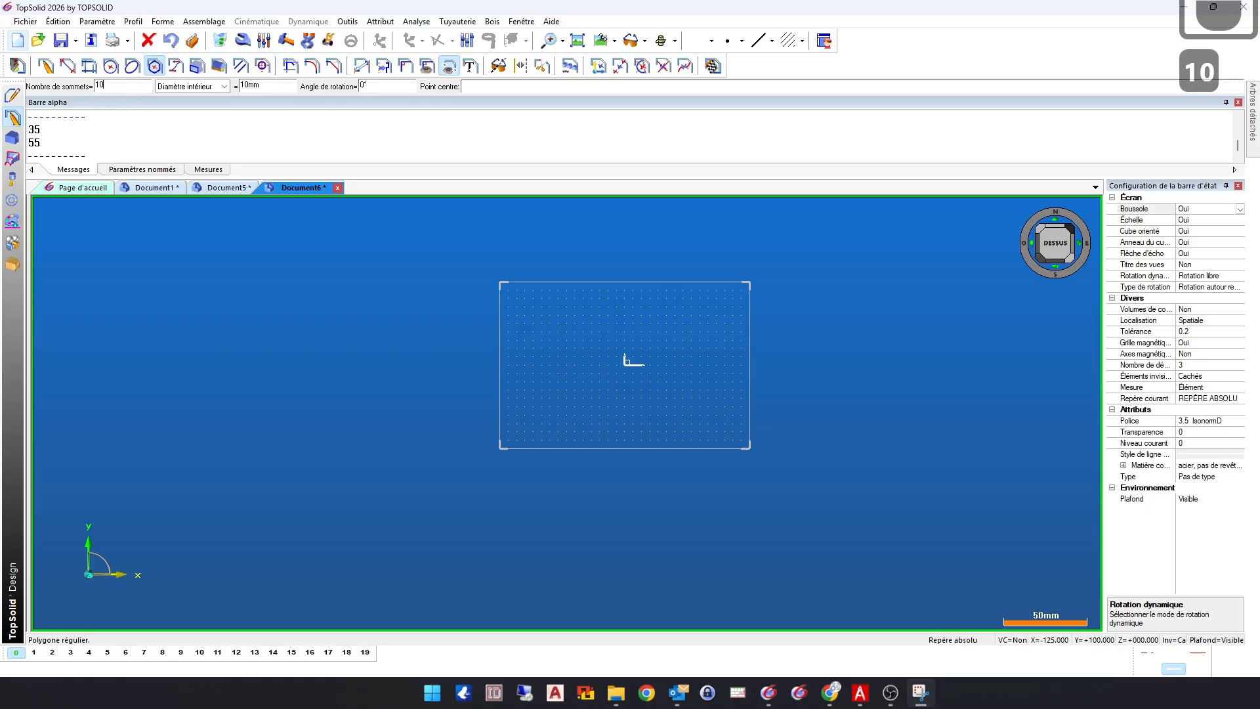
click(188, 88)
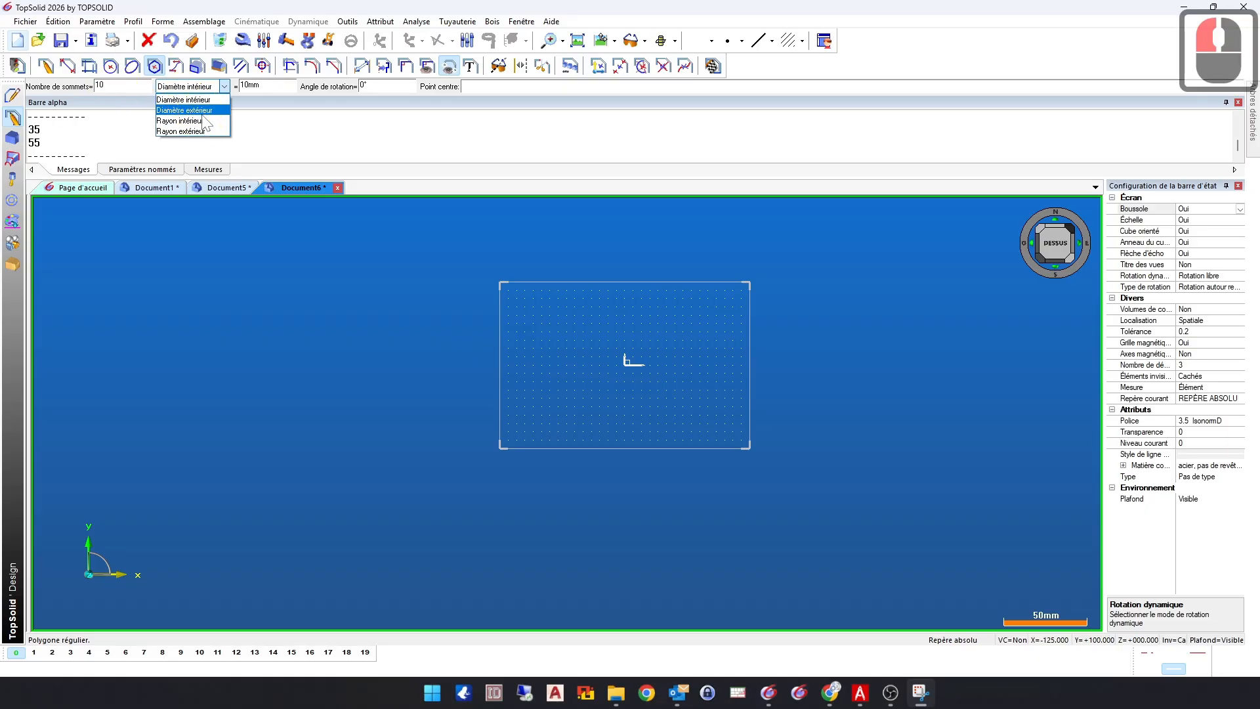
click(204, 112)
double_click(253, 86)
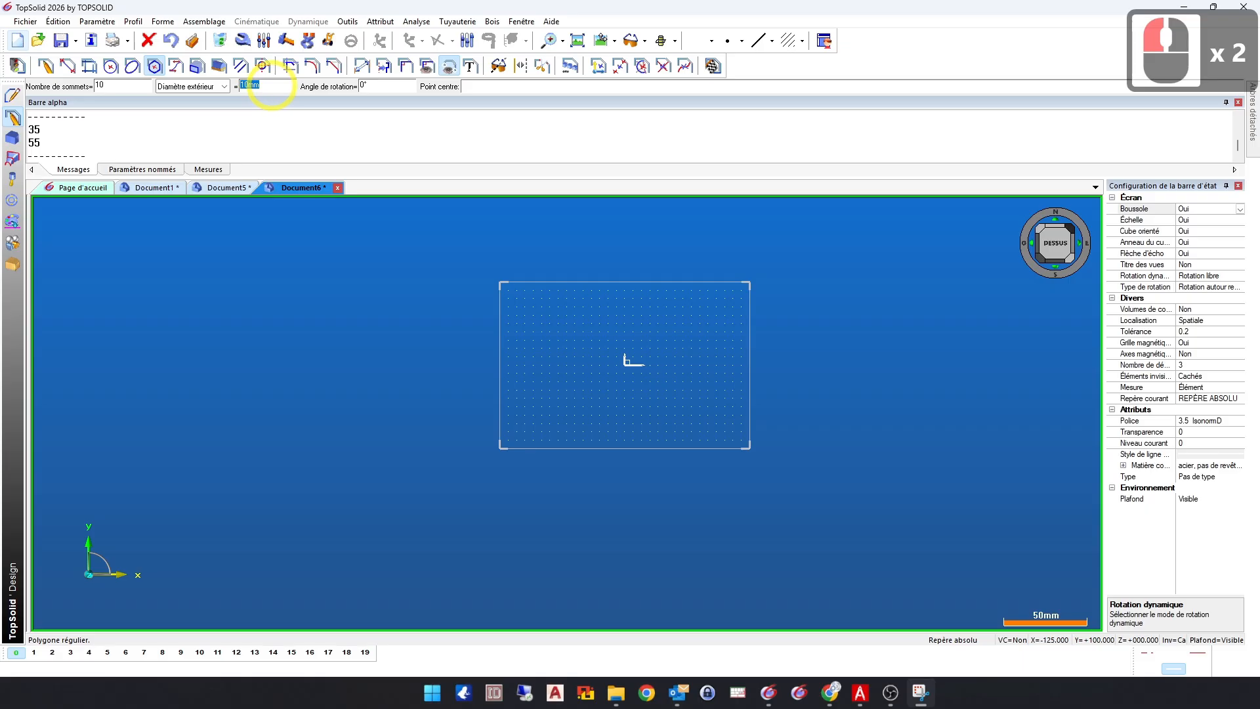
text(300)
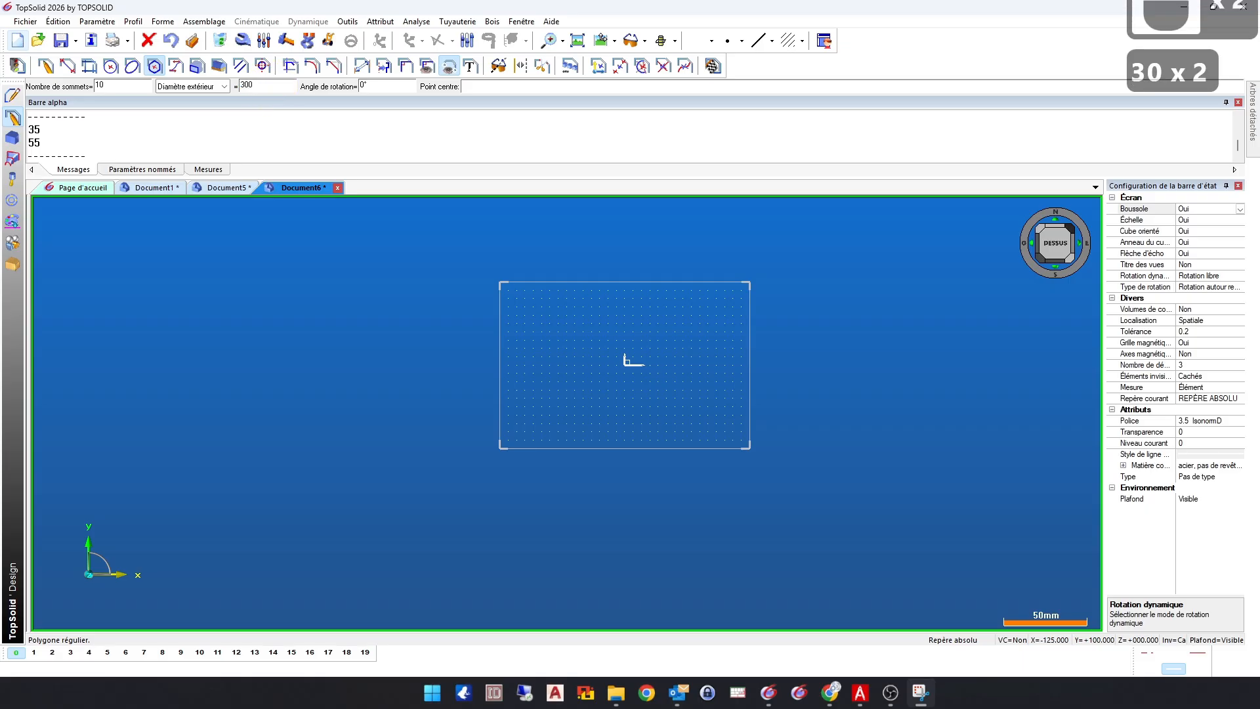
click(625, 366)
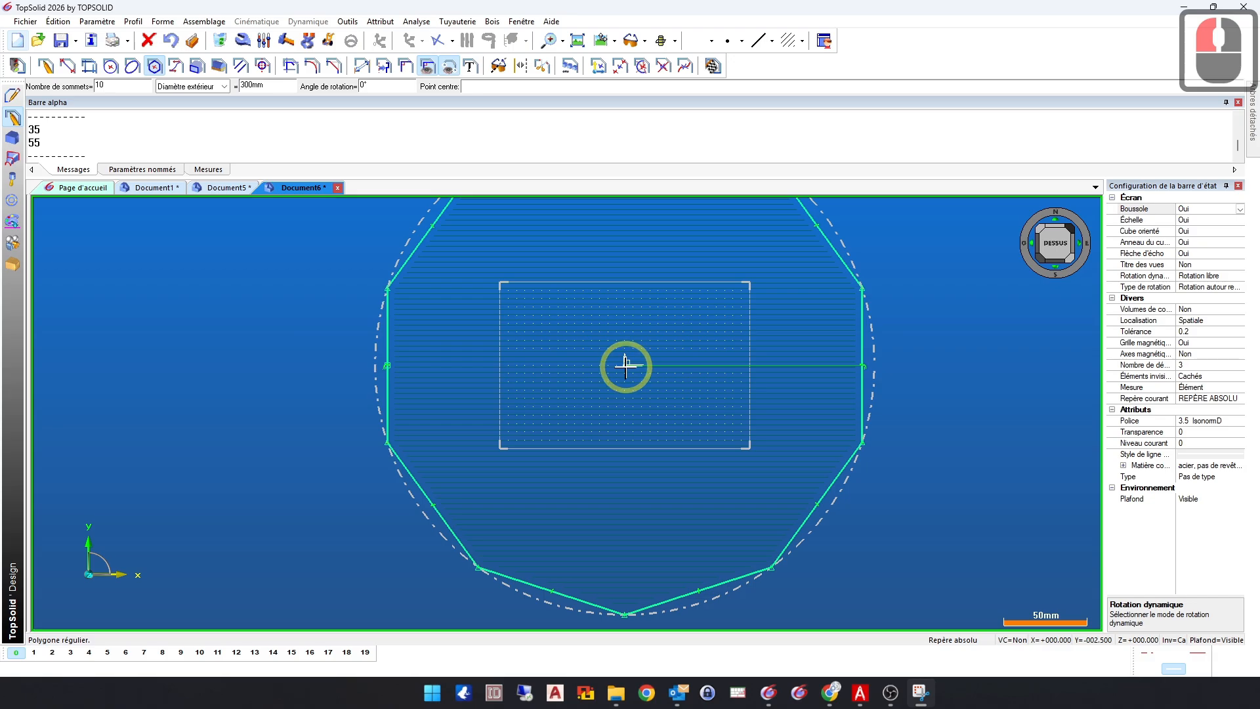
scroll(693, 412, down, 4)
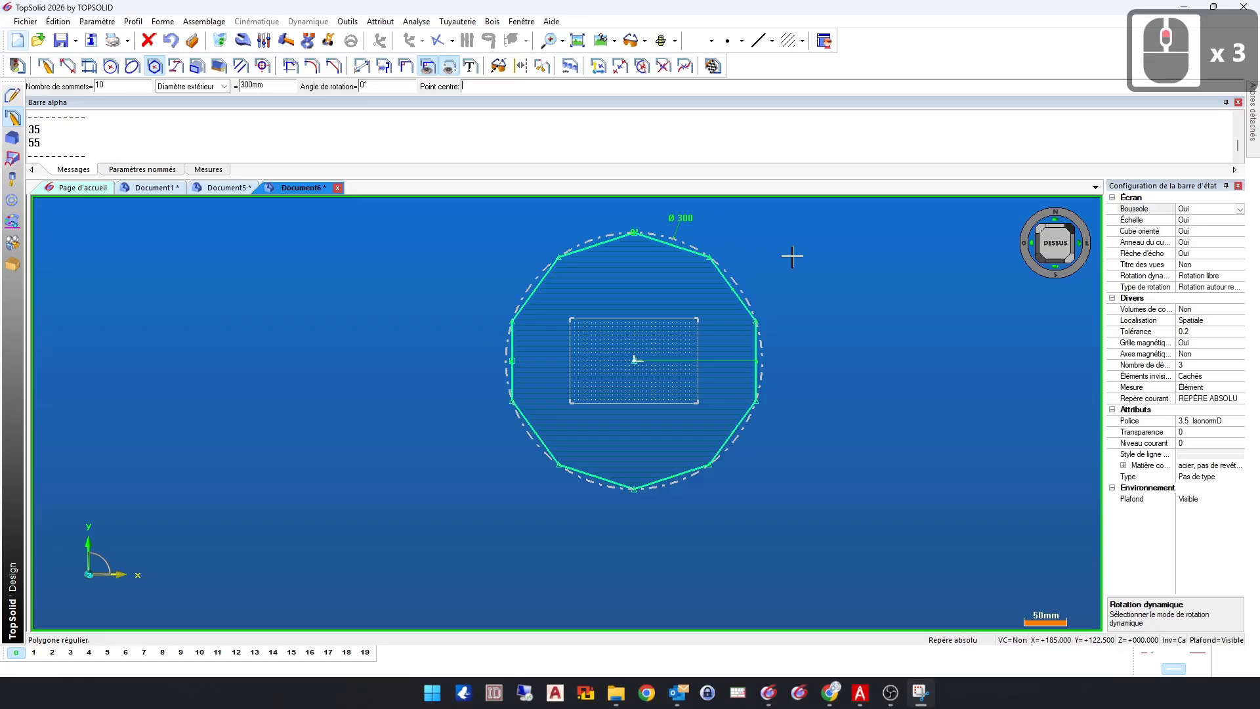
click(715, 70)
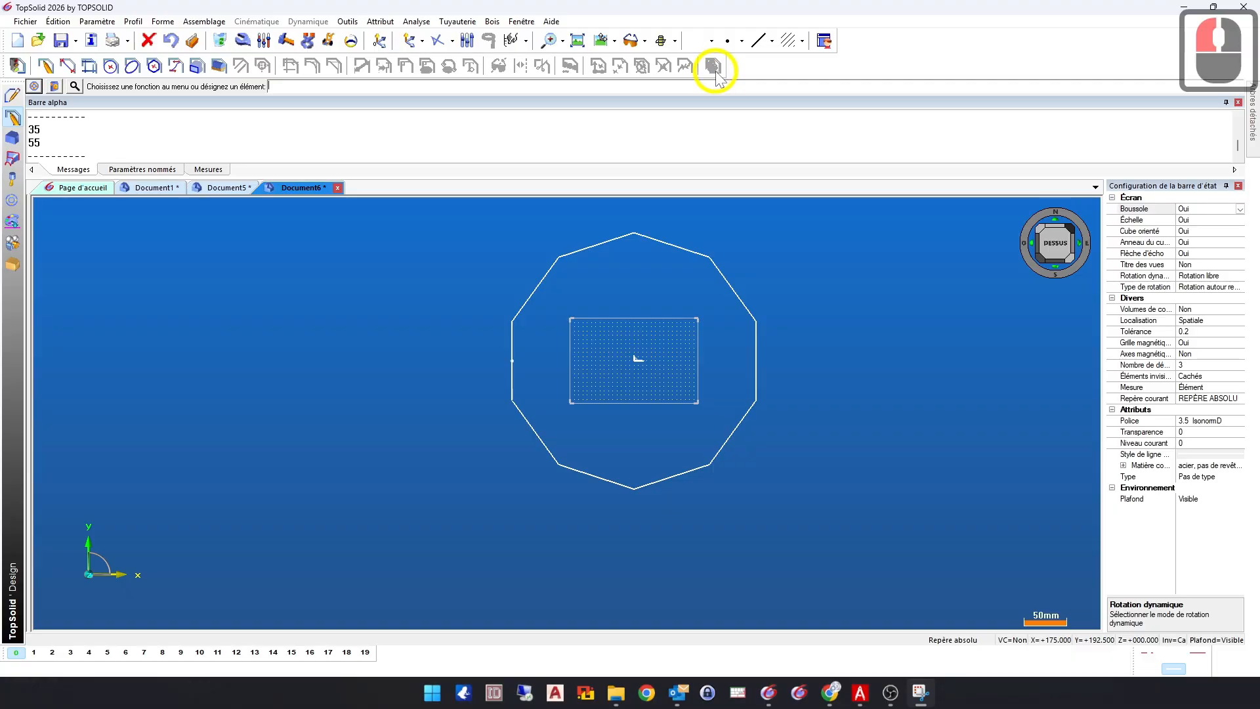
Step: Extrude the ten-sided profile as a solid with a height of 19 mm
click(163, 22)
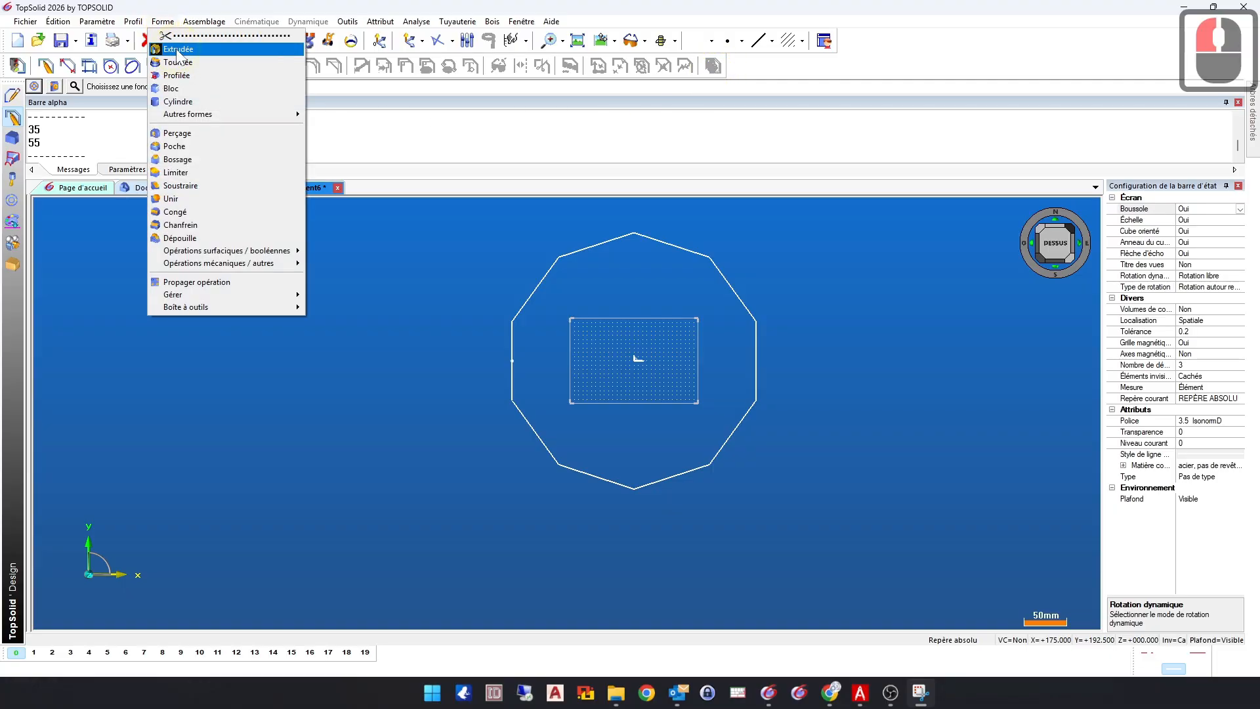
click(177, 49)
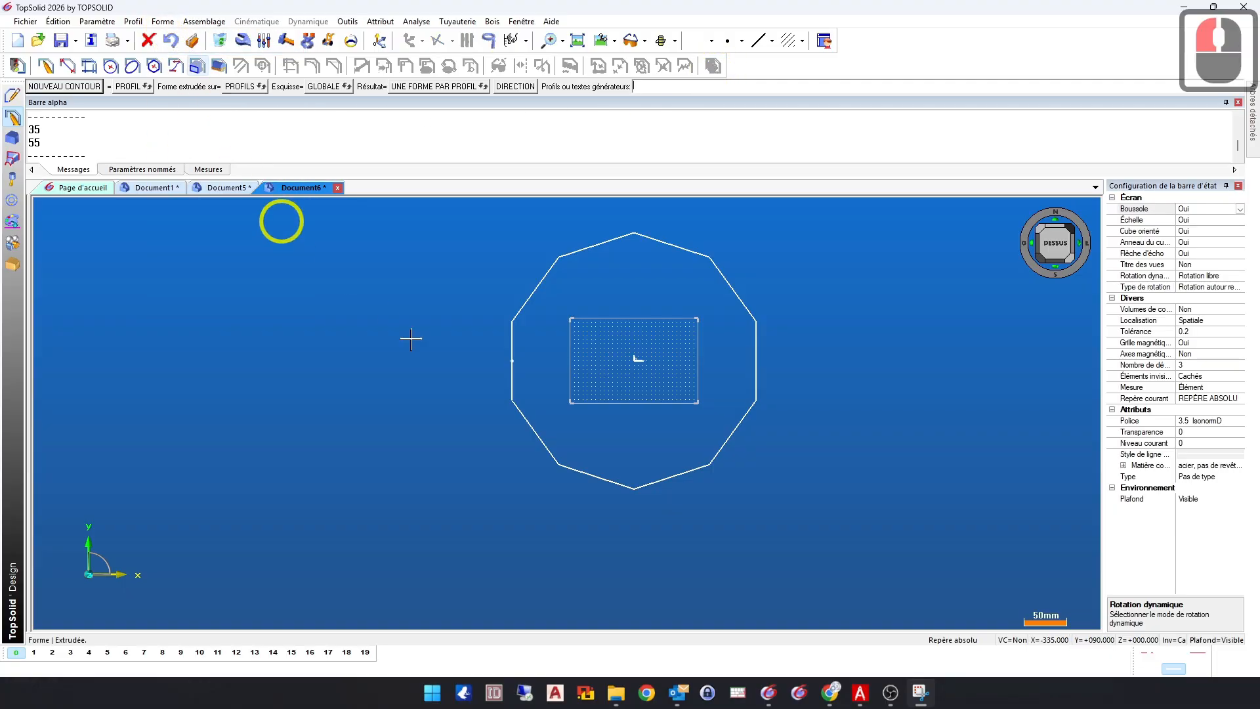
click(510, 342)
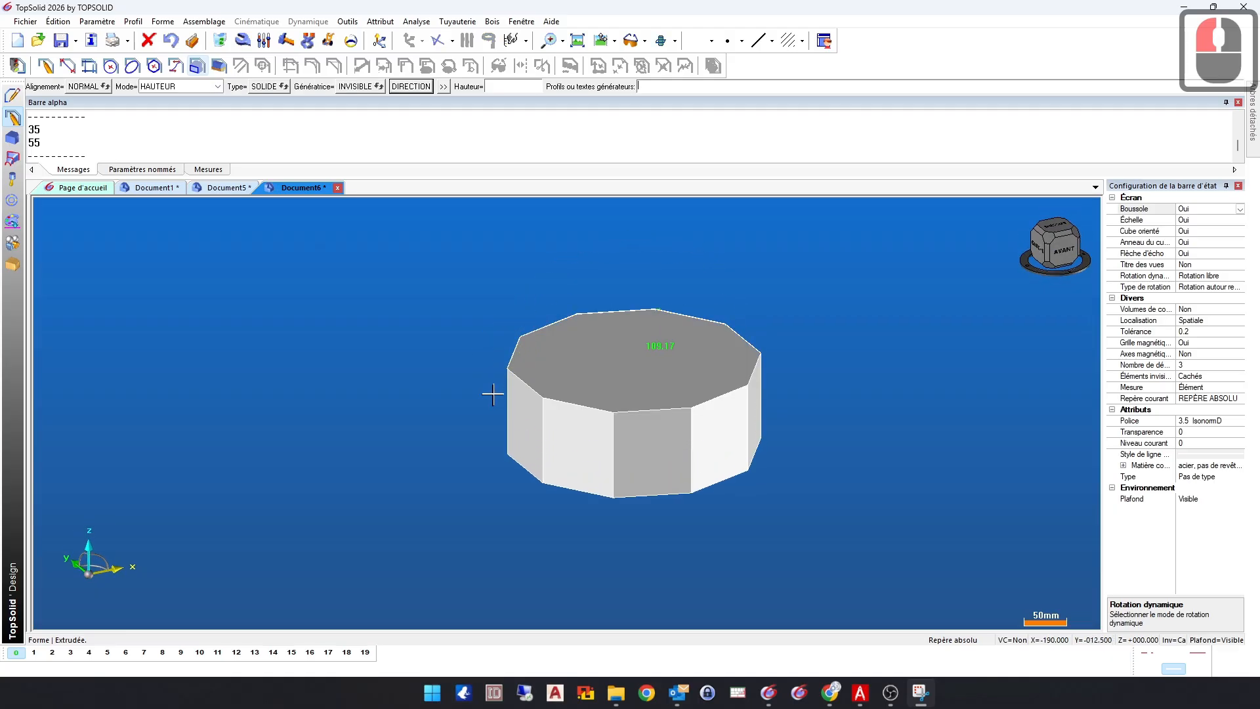
text(19)
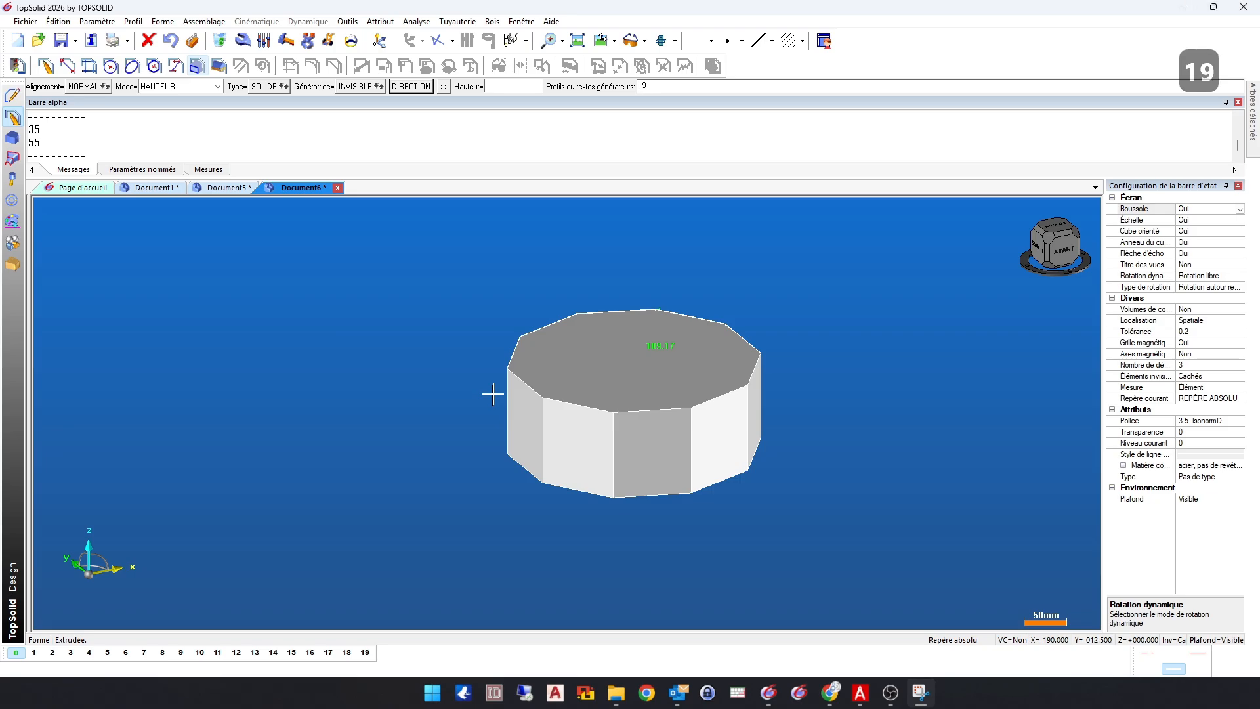
key(Return)
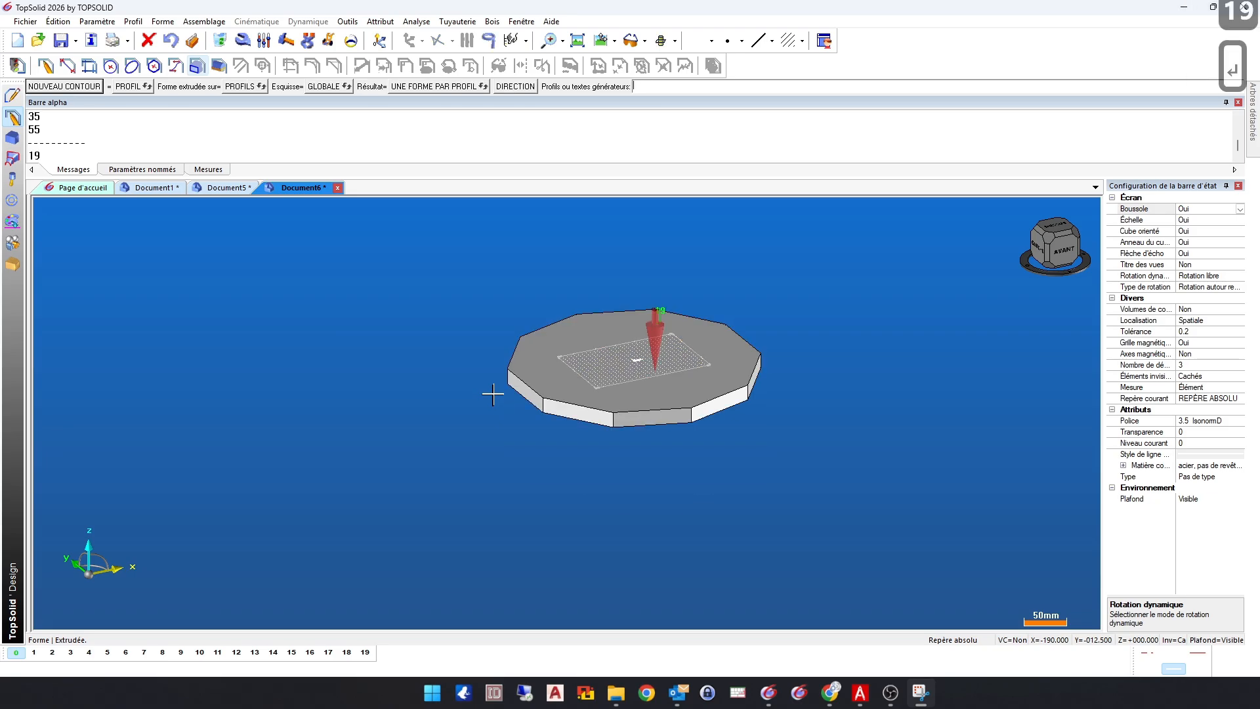
Step: Colour the ten-sided plate green and reset the current colour to white
click(712, 46)
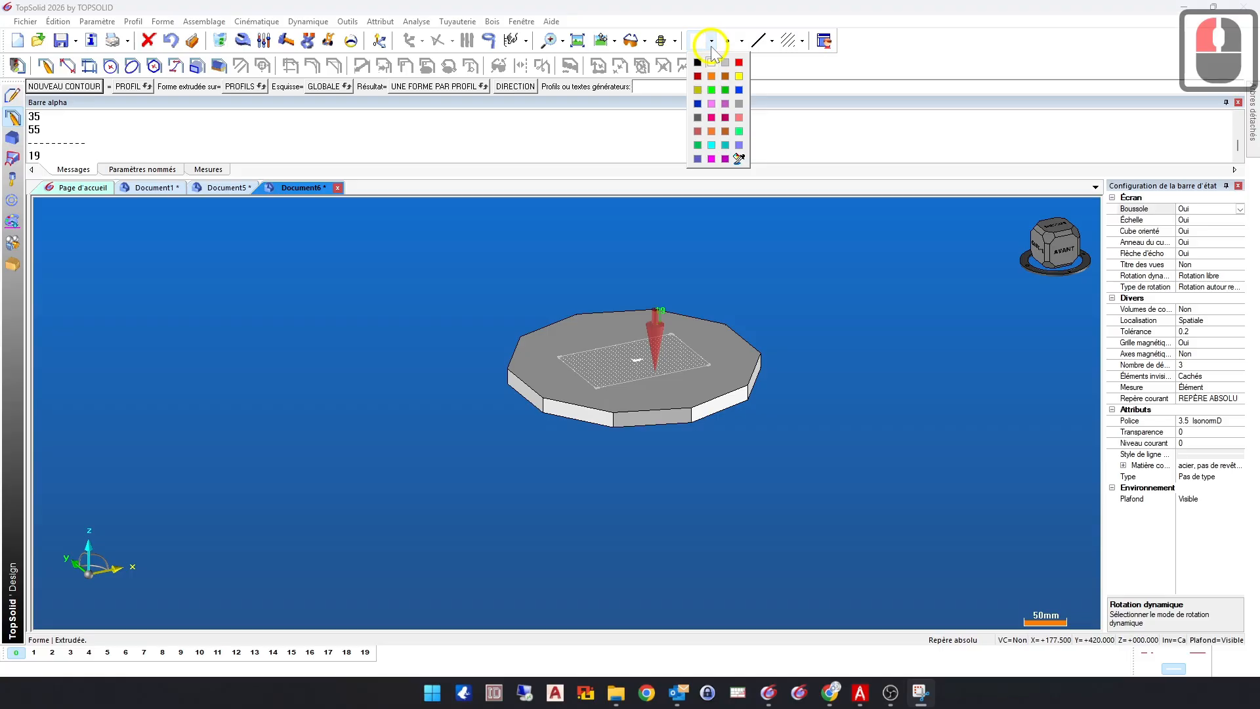
click(711, 92)
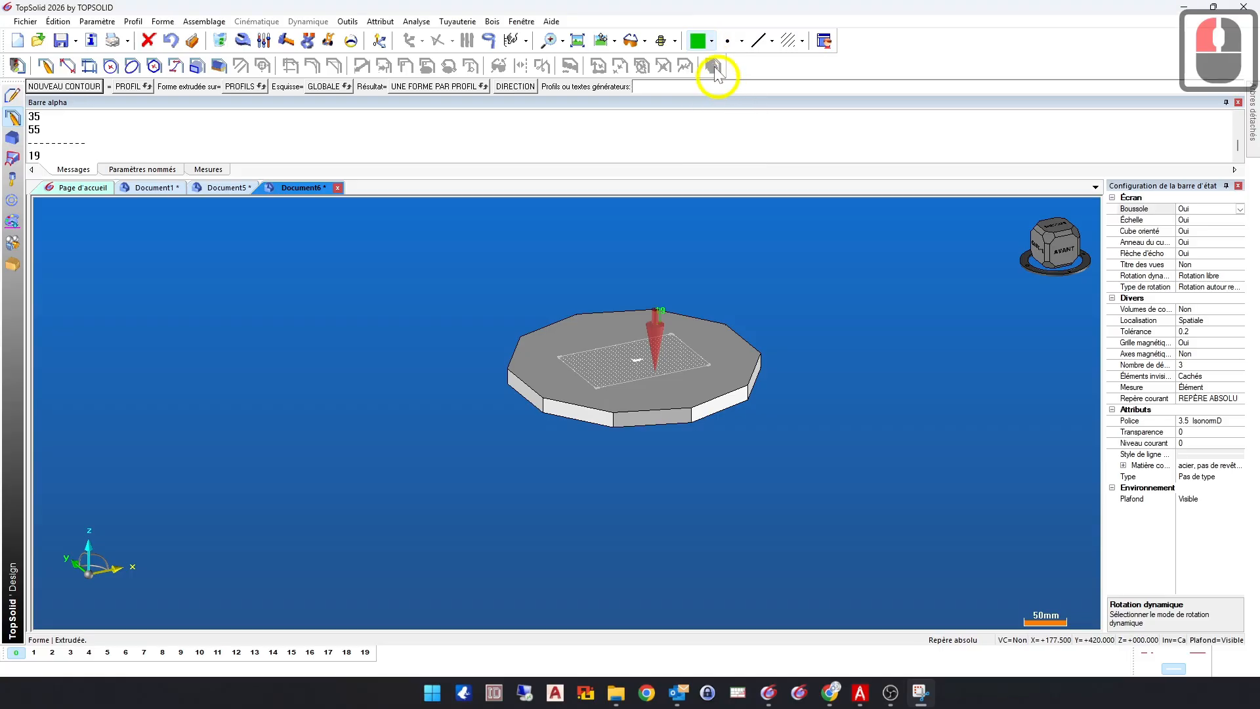
click(698, 40)
click(723, 334)
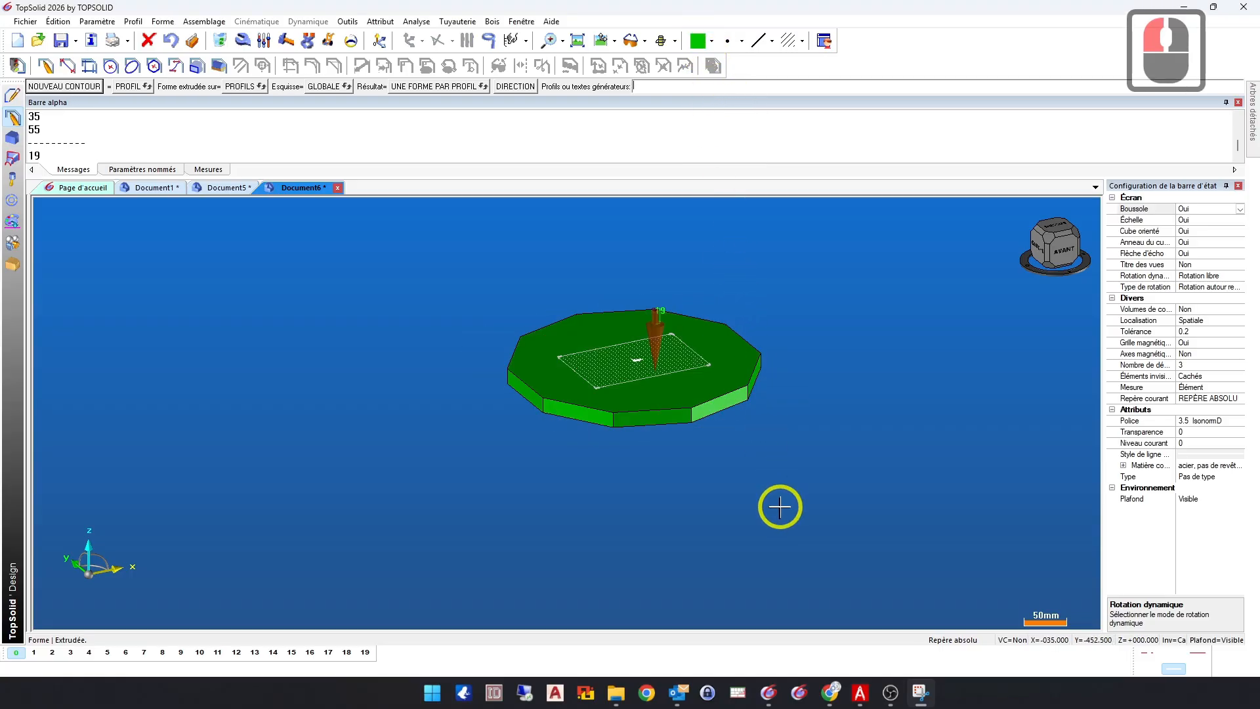
click(712, 42)
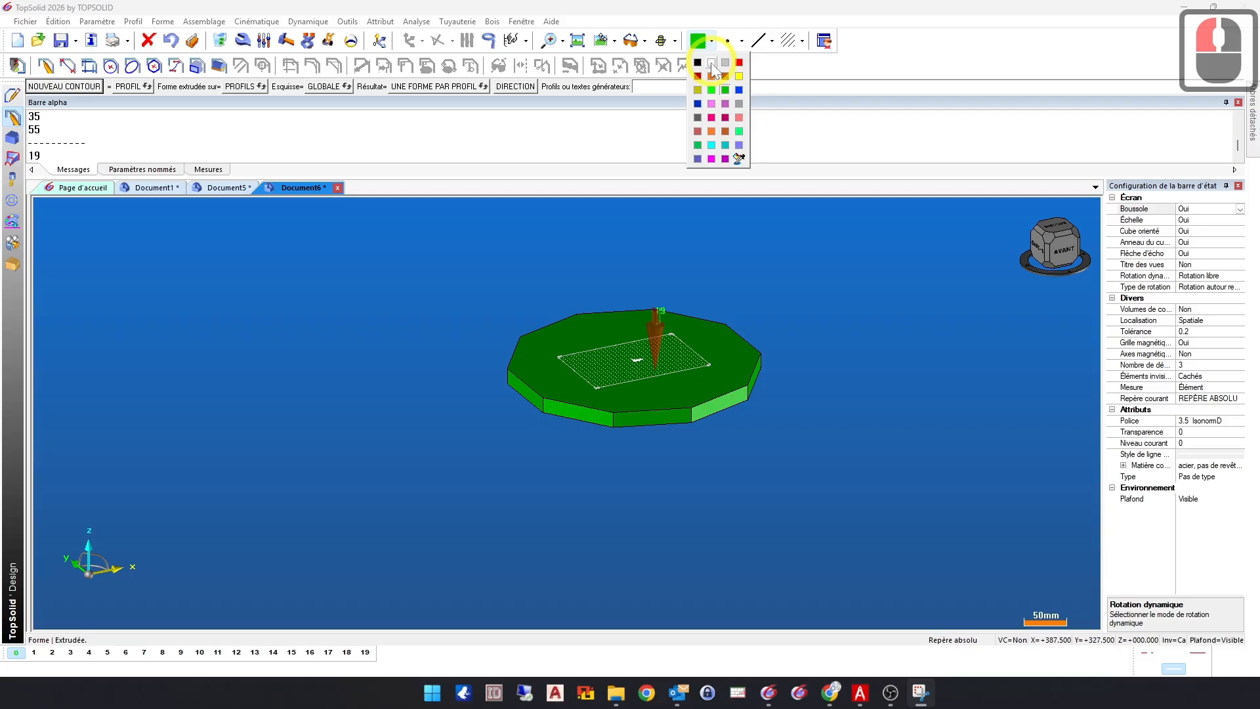
double_click(708, 62)
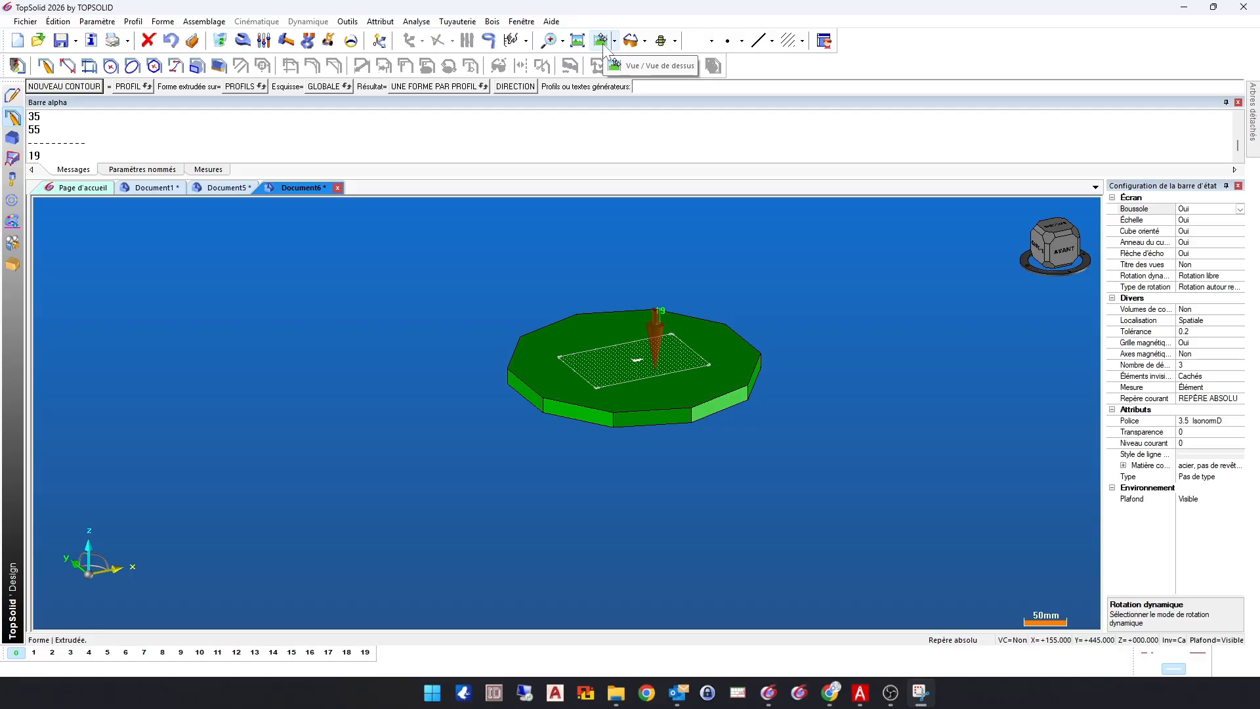
Step: View the plate from the front, at an angle and from above, and end the Extrude command
double_click(1061, 252)
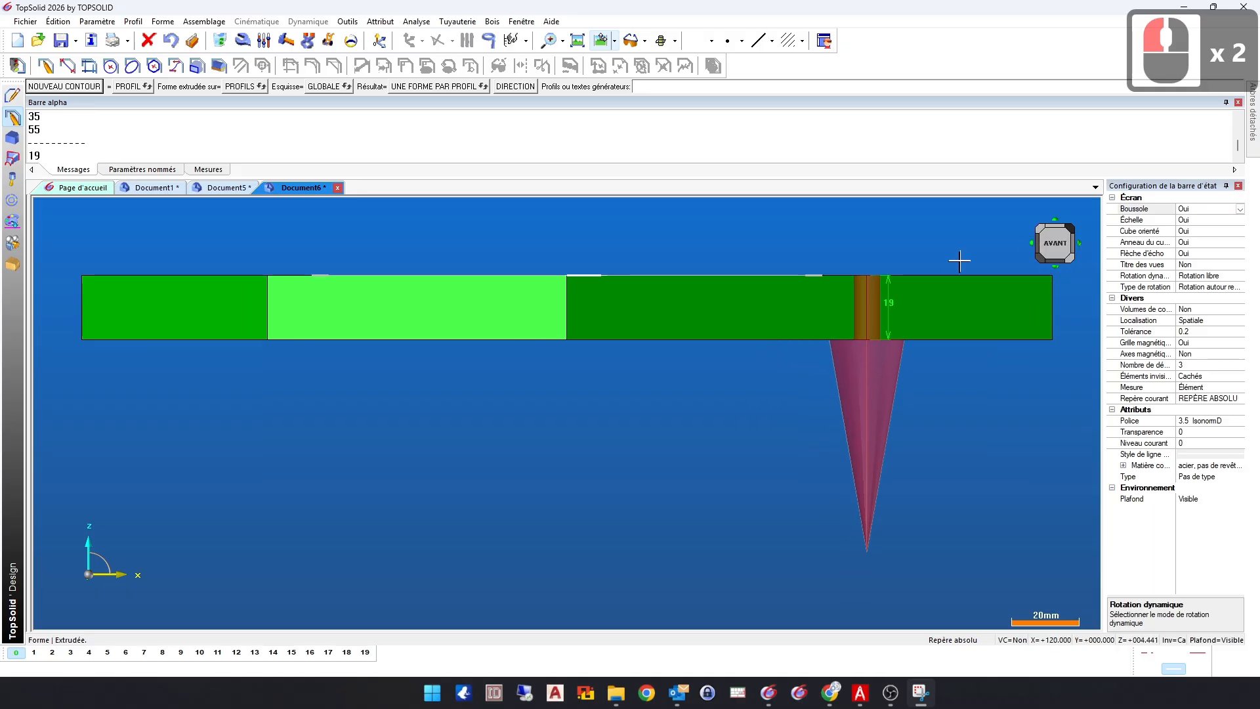
ctrl+drag(844, 242, 873, 266)
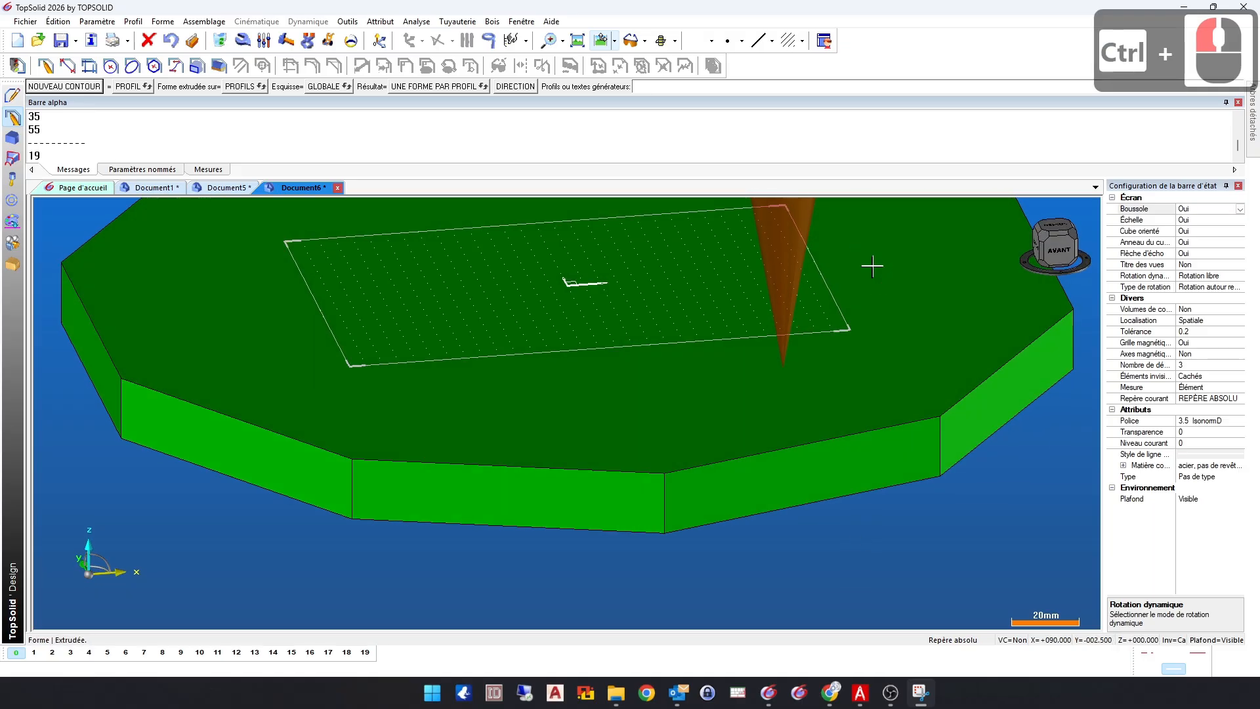
double_click(1056, 224)
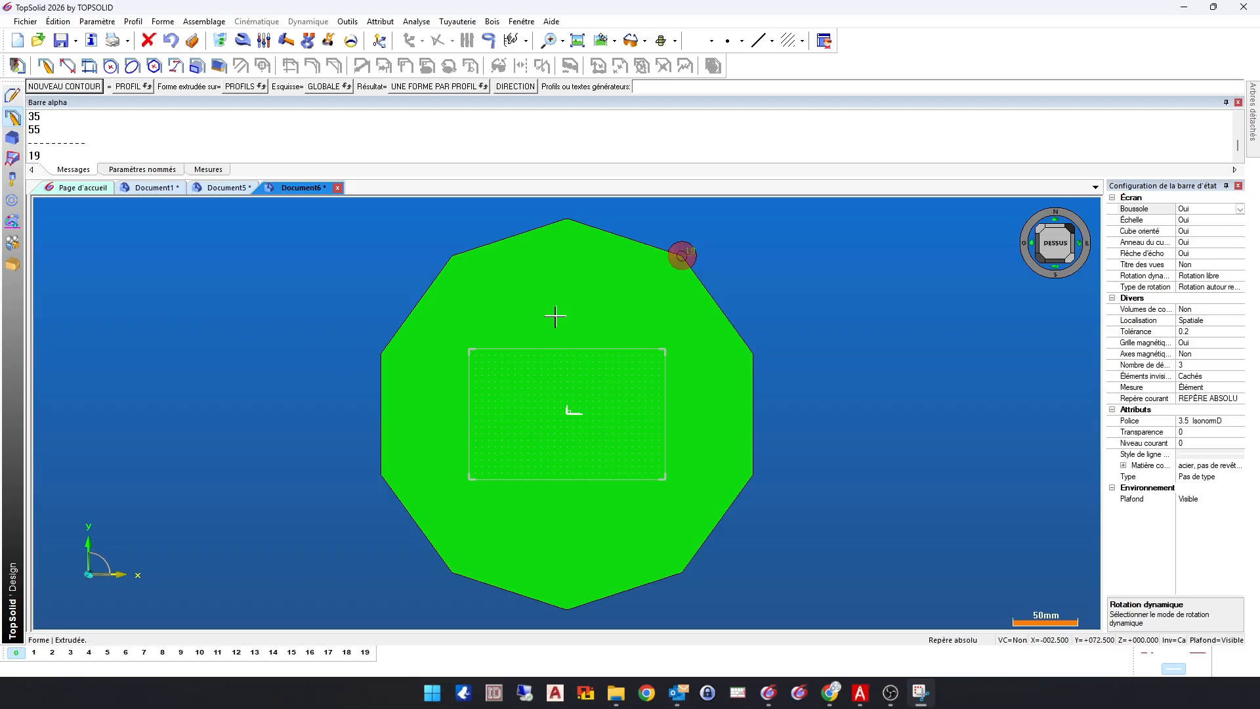
click(503, 209)
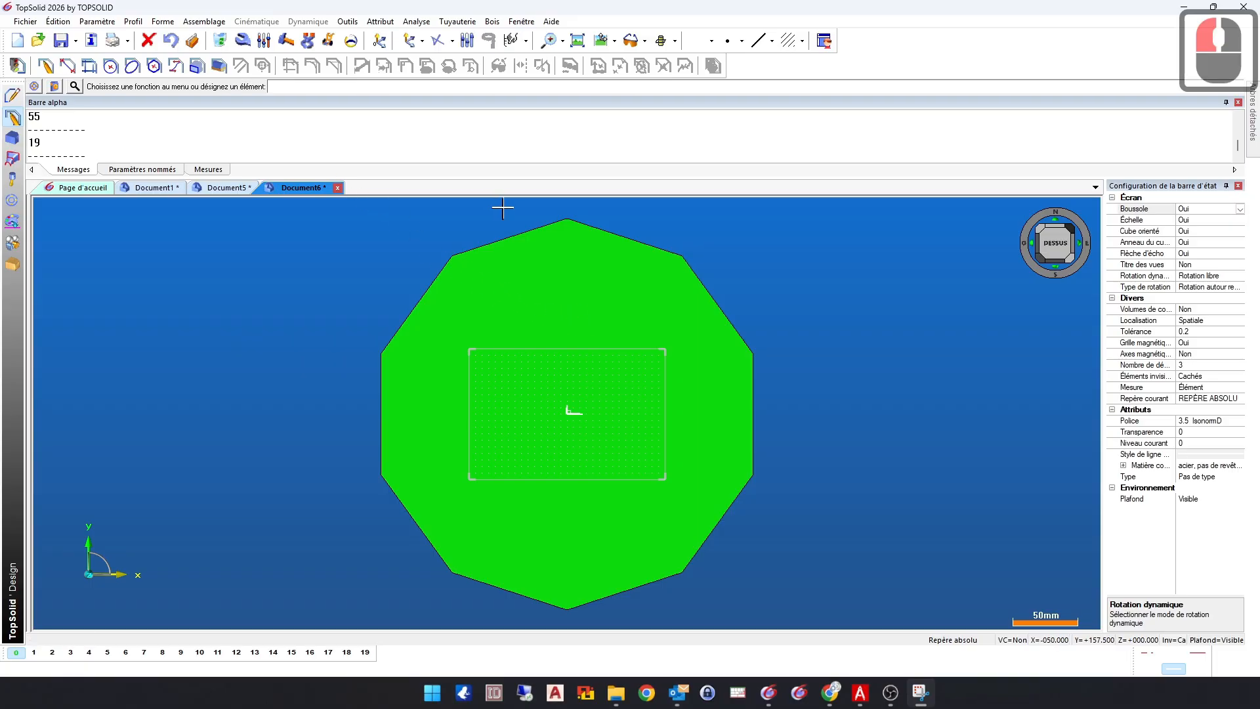
Step: Show the driving dimensions of the ten-sided plate with the Controls command (Contrôles), using local driving, and quit the command
click(352, 42)
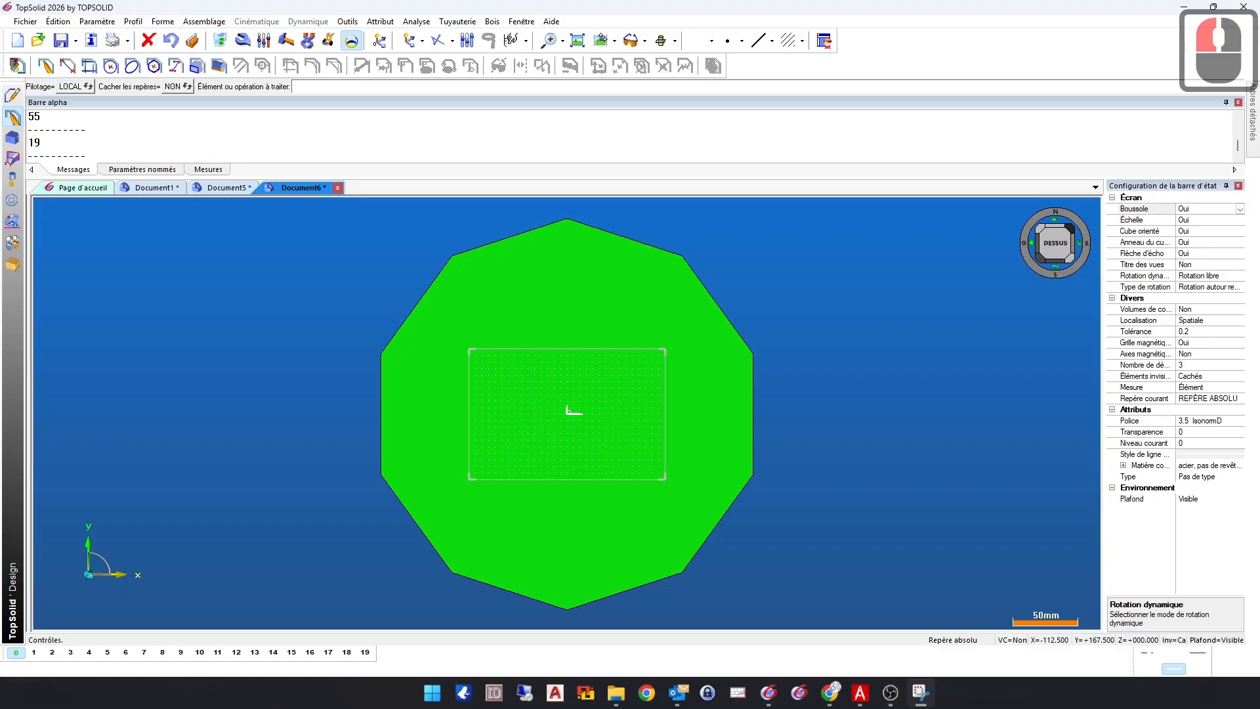
click(581, 266)
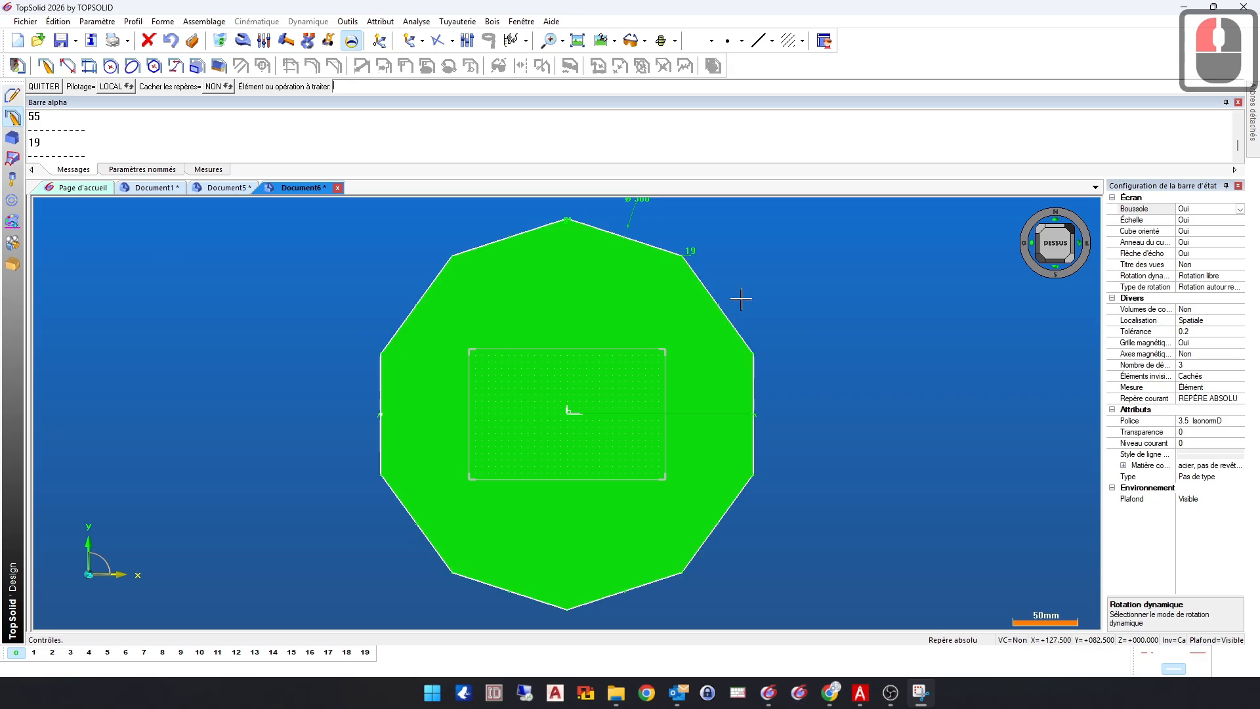
middle_drag(841, 427, 833, 357)
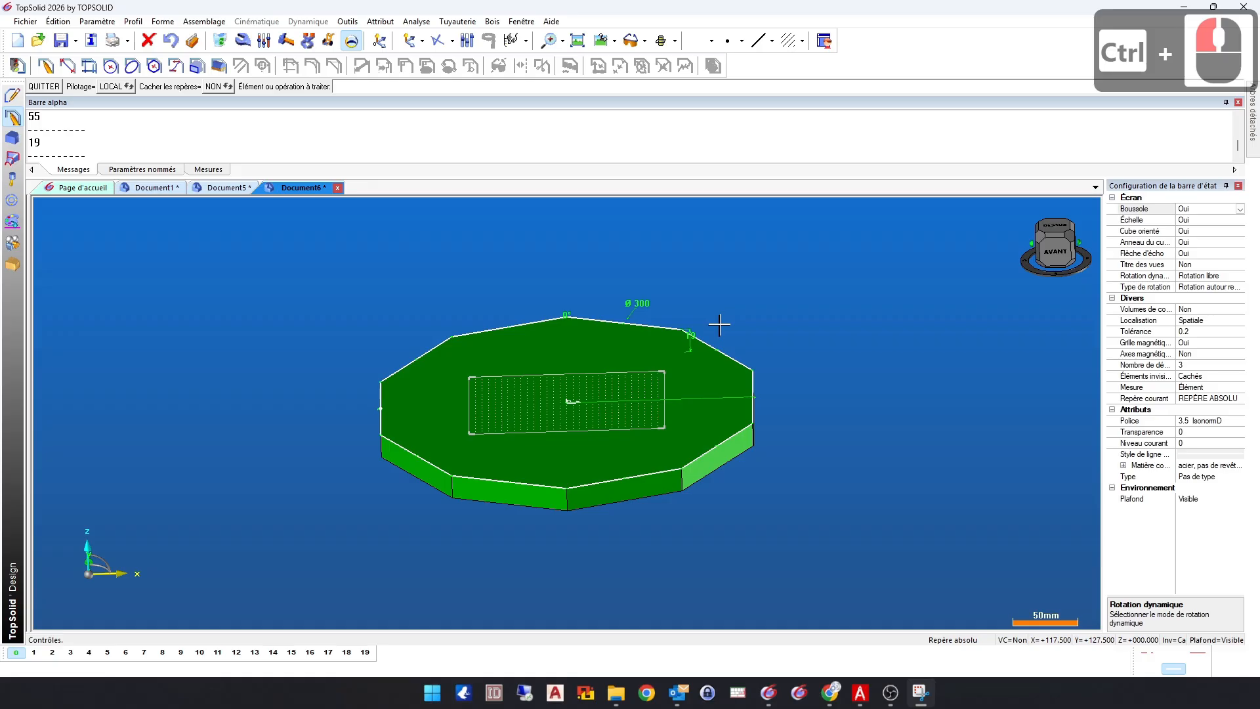
click(46, 87)
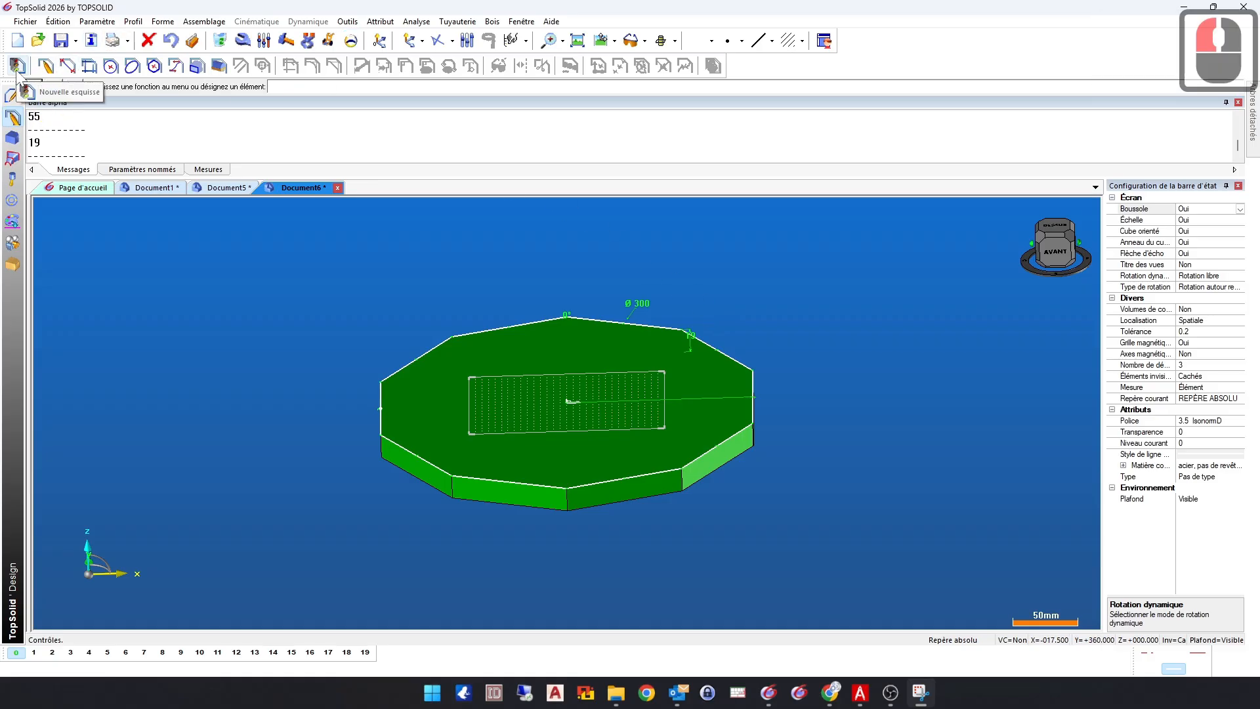
Step: Start a new sketch on the ten-sided plate and begin a parallel profile from its outer outline
click(18, 67)
click(51, 89)
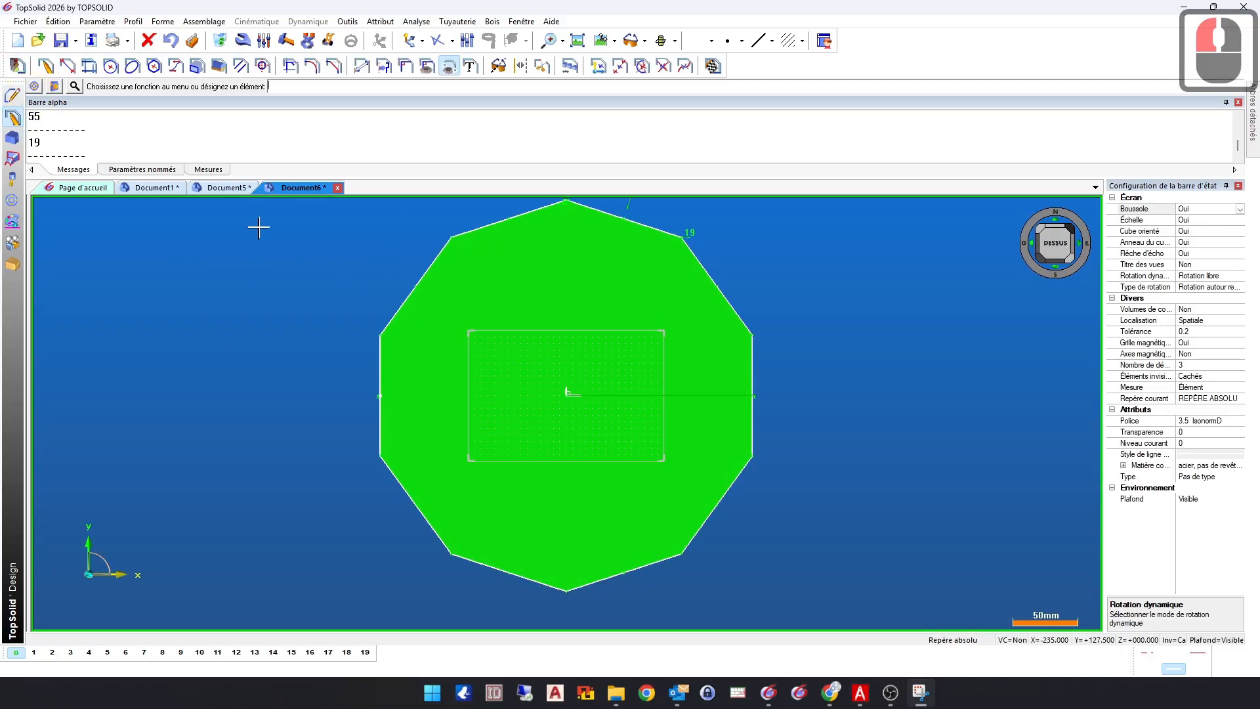
click(241, 66)
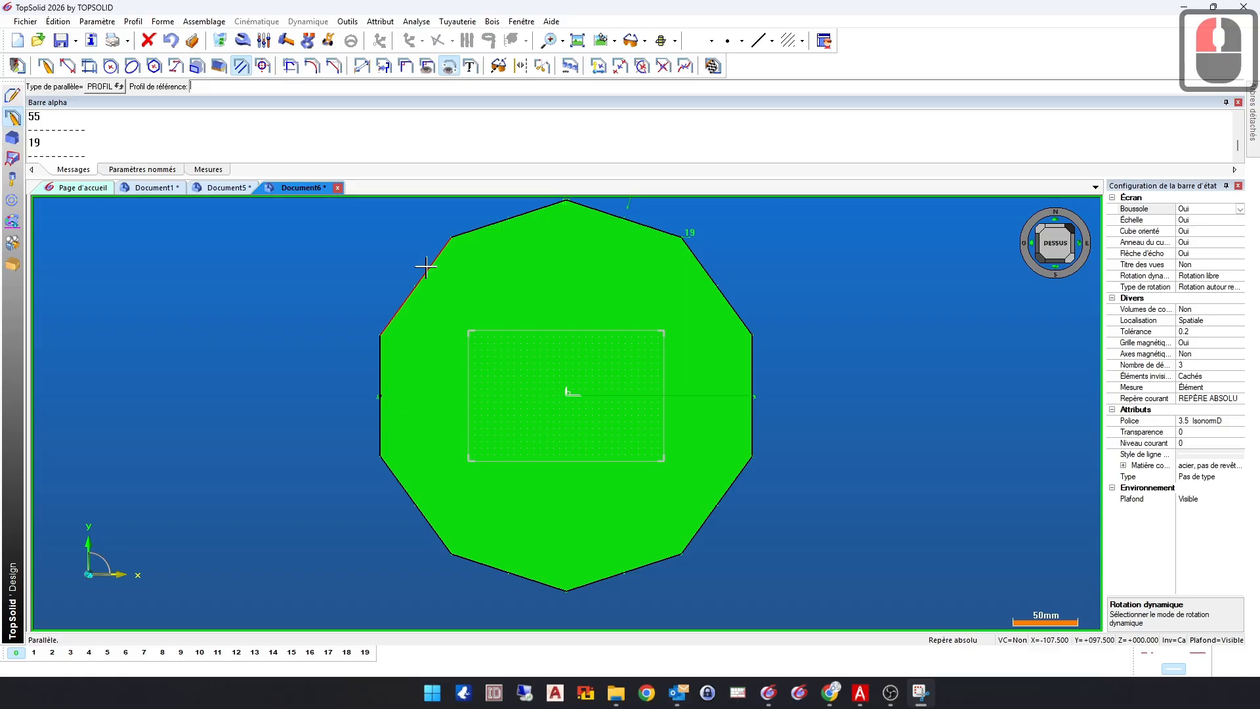
click(426, 266)
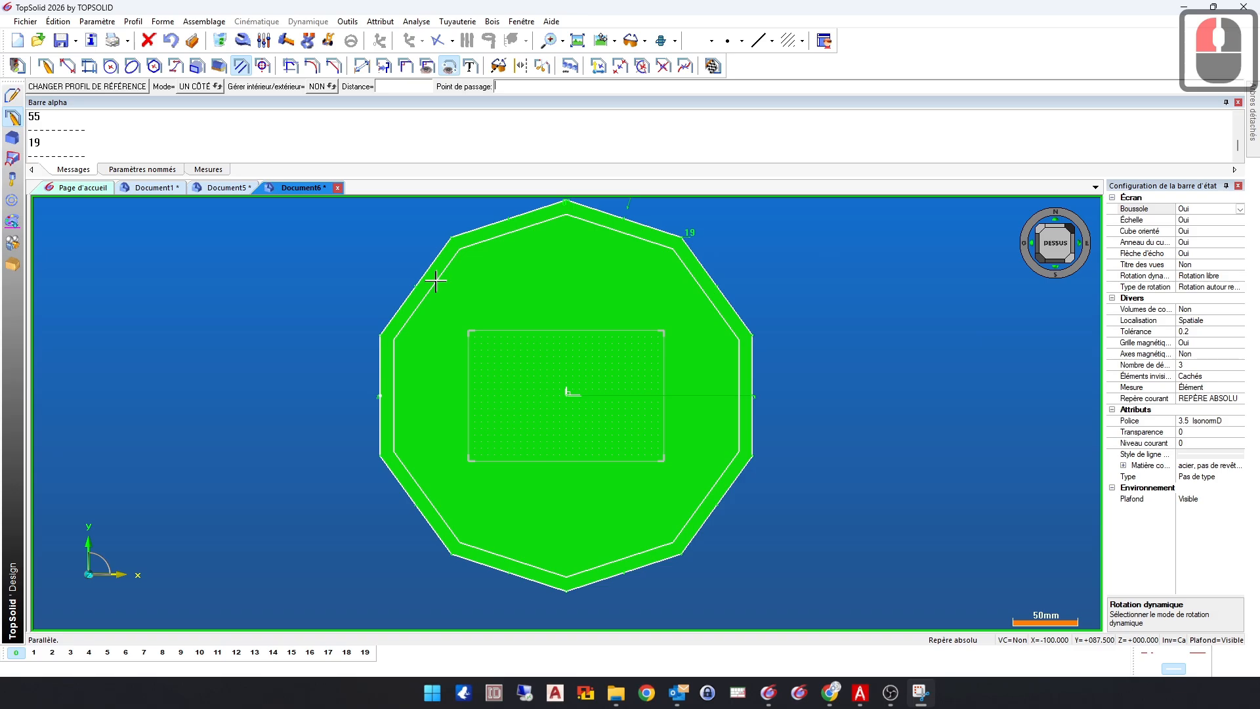
Step: Try the parallel's two-sided mode and its interior/exterior handling, returning to one-sided mode with that handling off
click(196, 87)
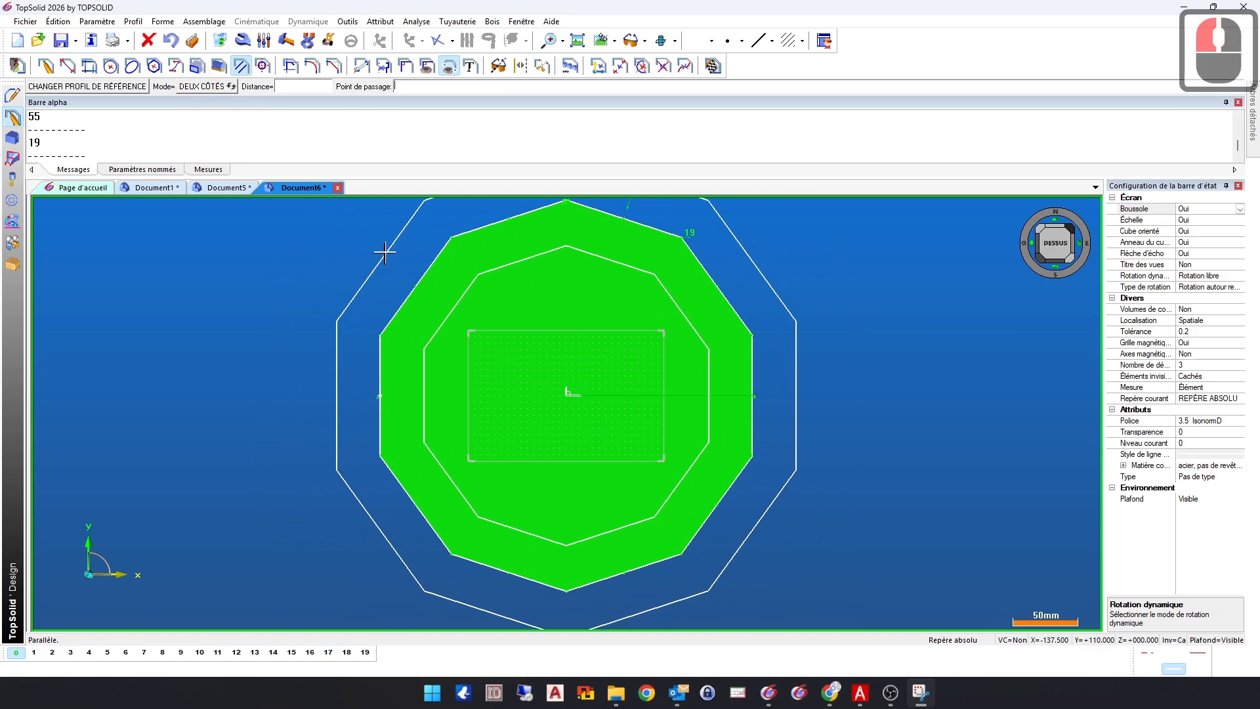
click(212, 87)
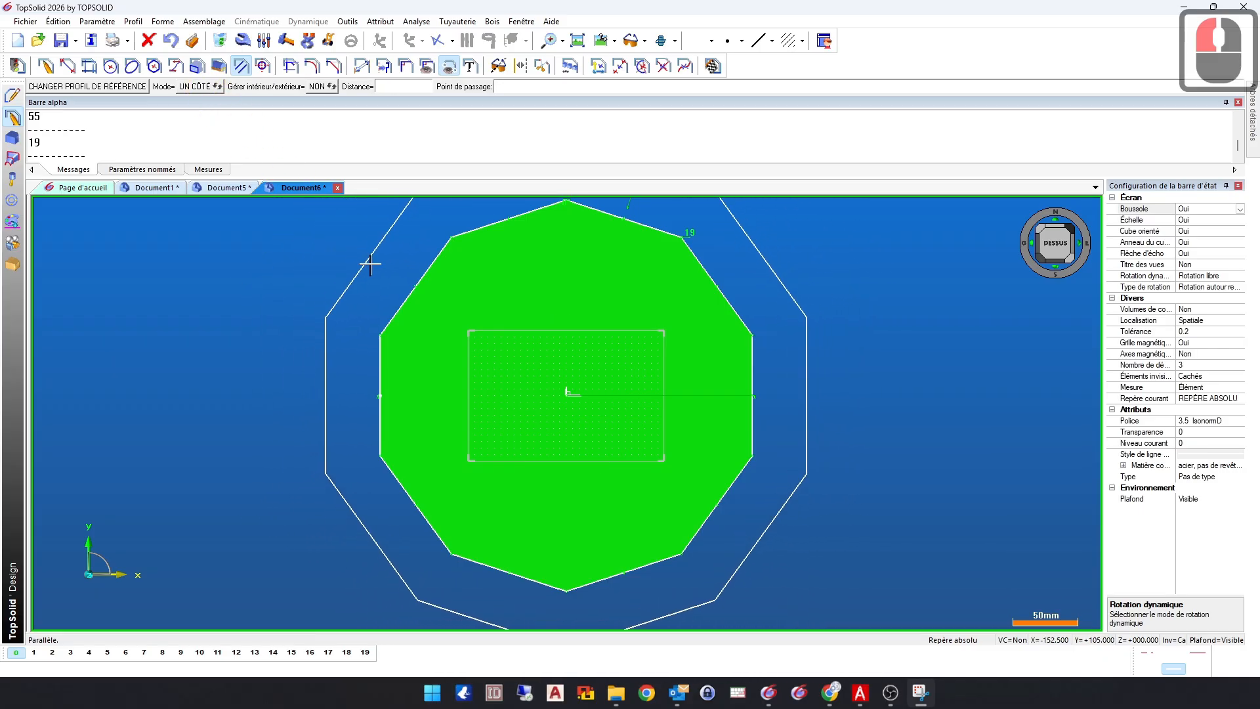
click(320, 88)
click(318, 90)
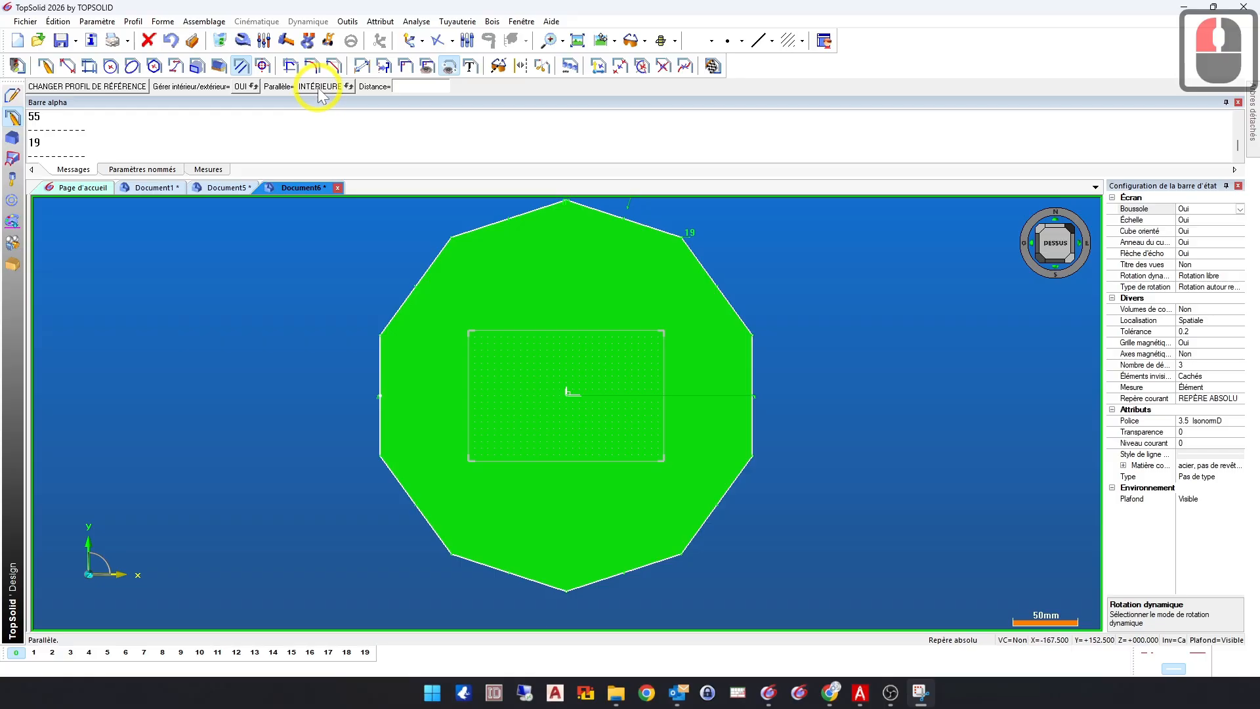
click(318, 89)
click(255, 90)
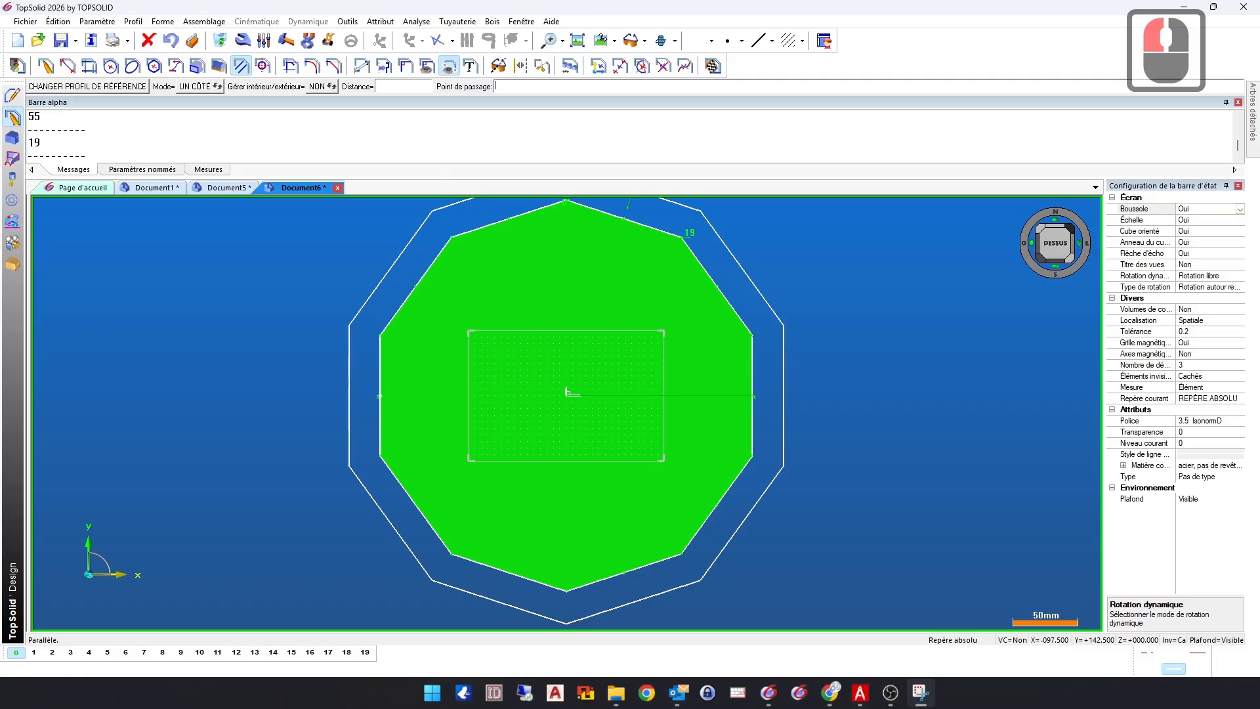
Step: Offset the plate outline 20 mm inward using interior/exterior handling, place its dimension and finish the sketch
click(398, 86)
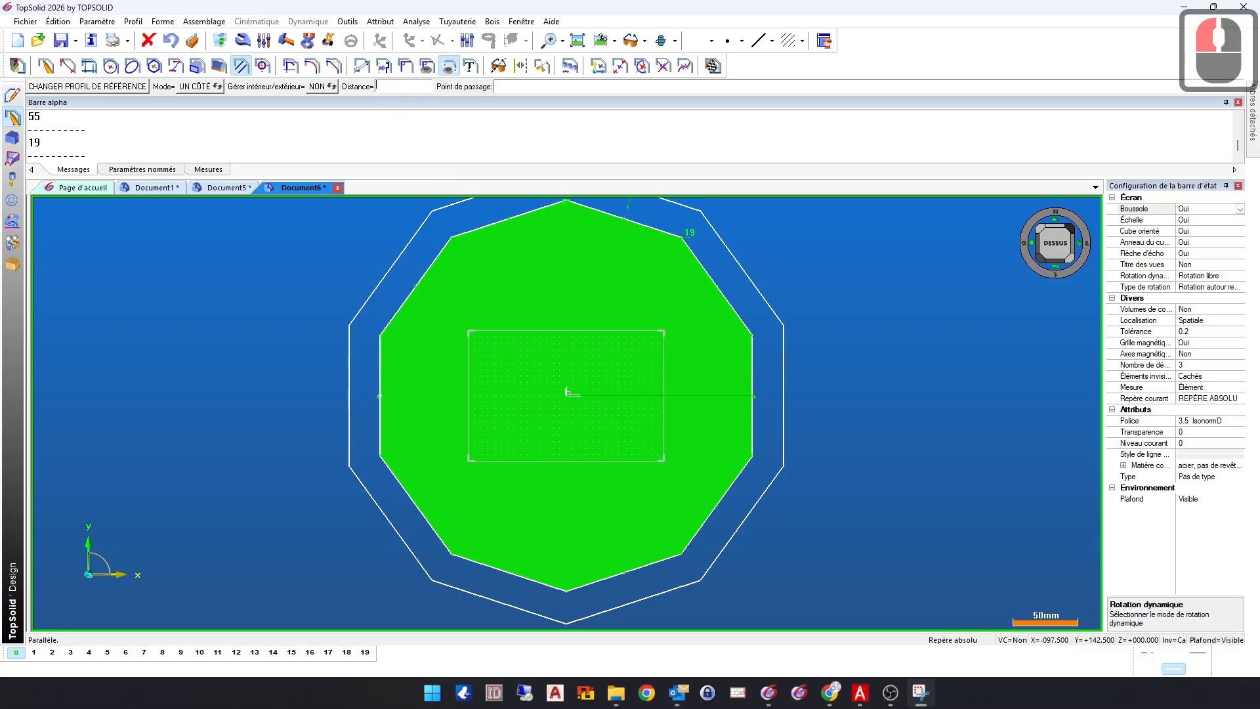
text(20)
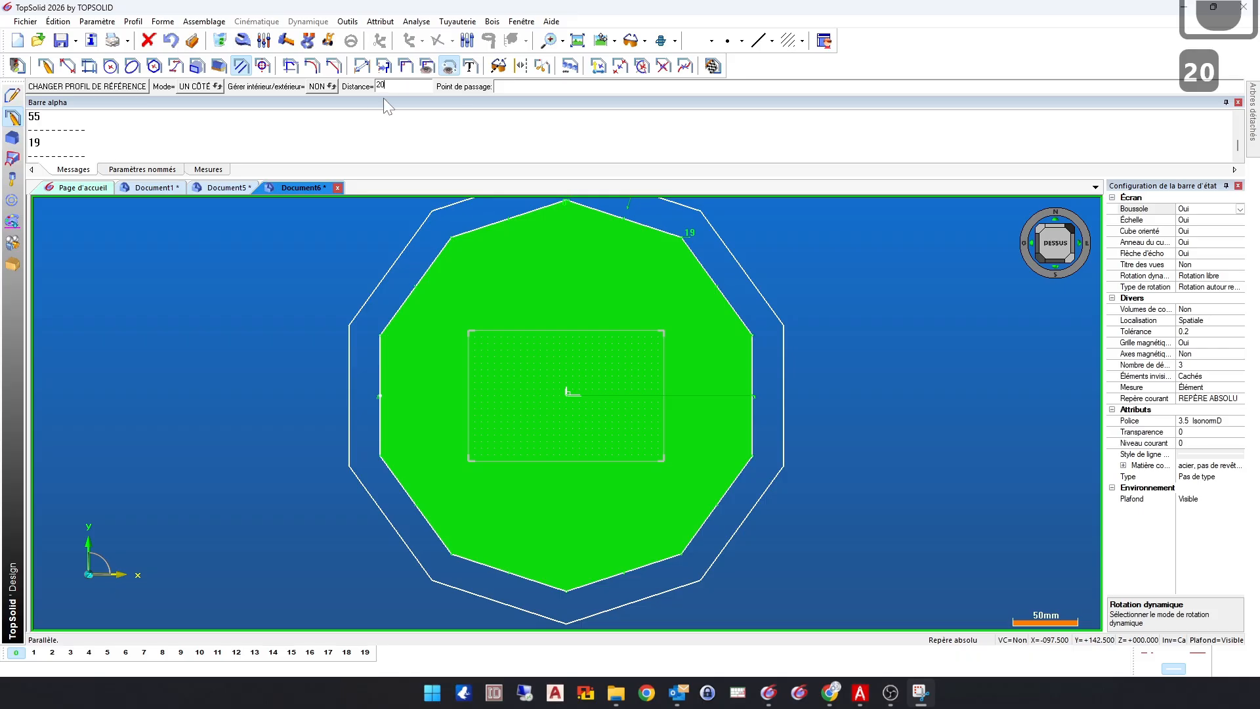
click(321, 92)
click(322, 92)
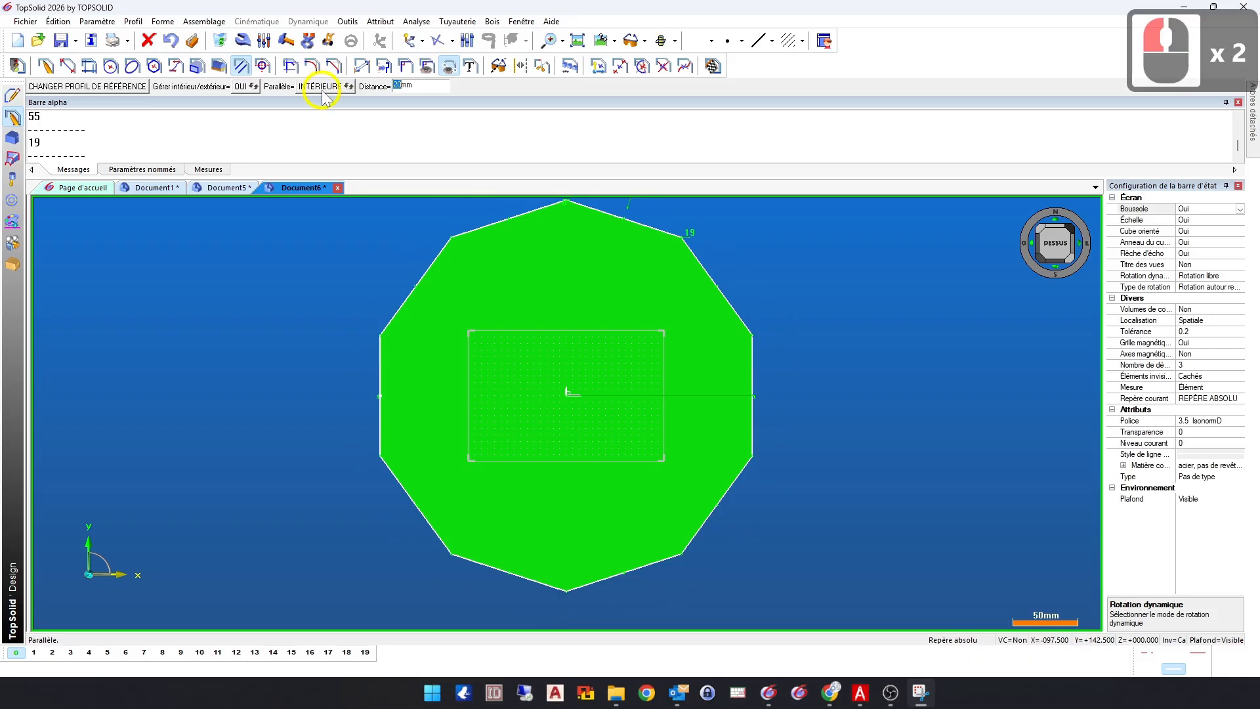
click(423, 87)
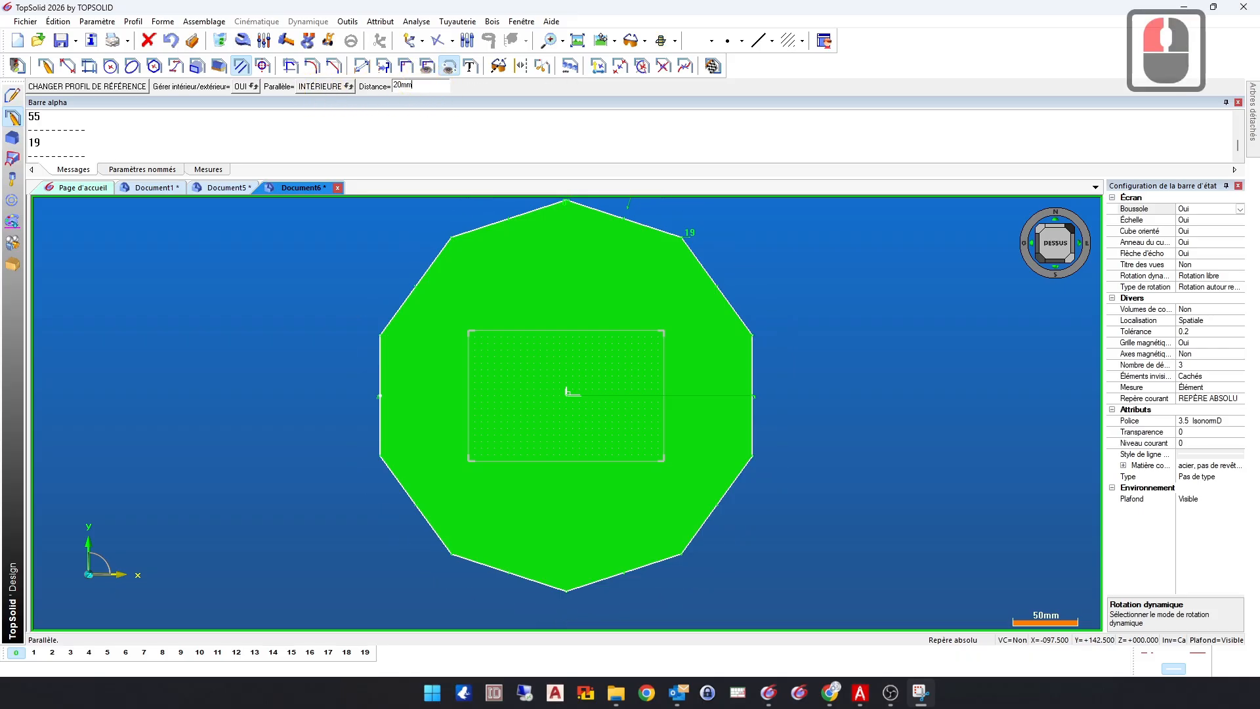
key(Return)
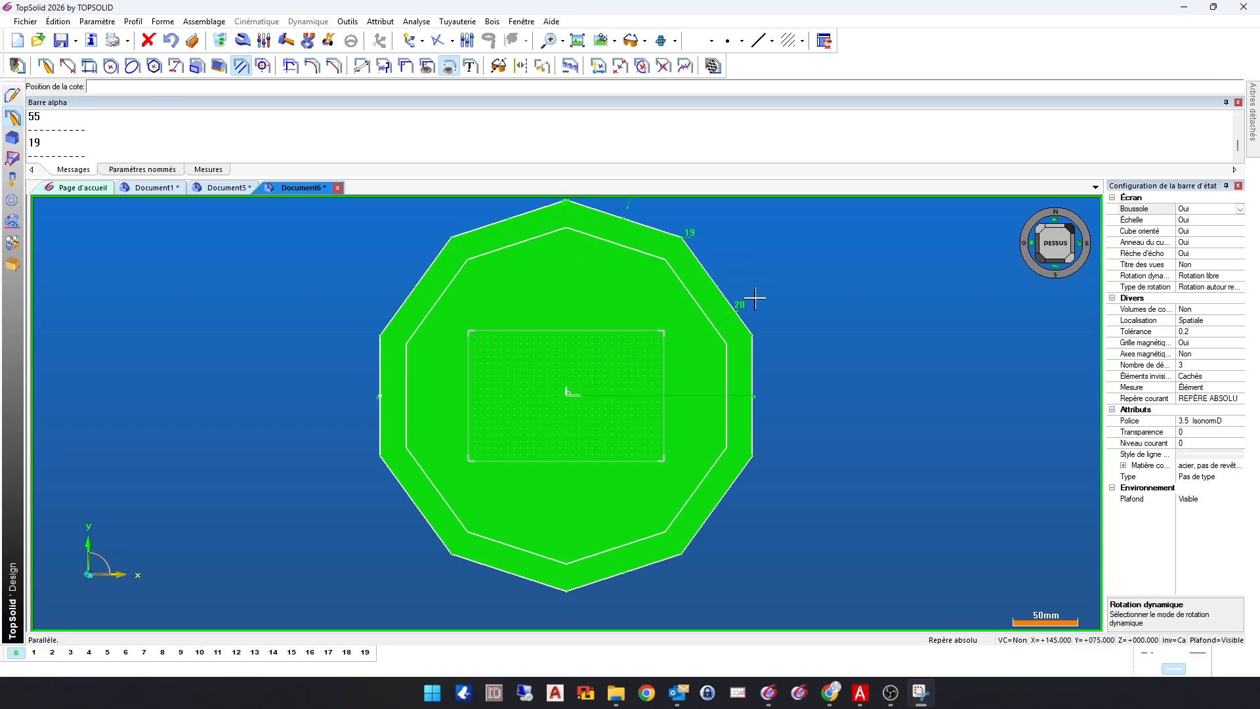
right_click(774, 276)
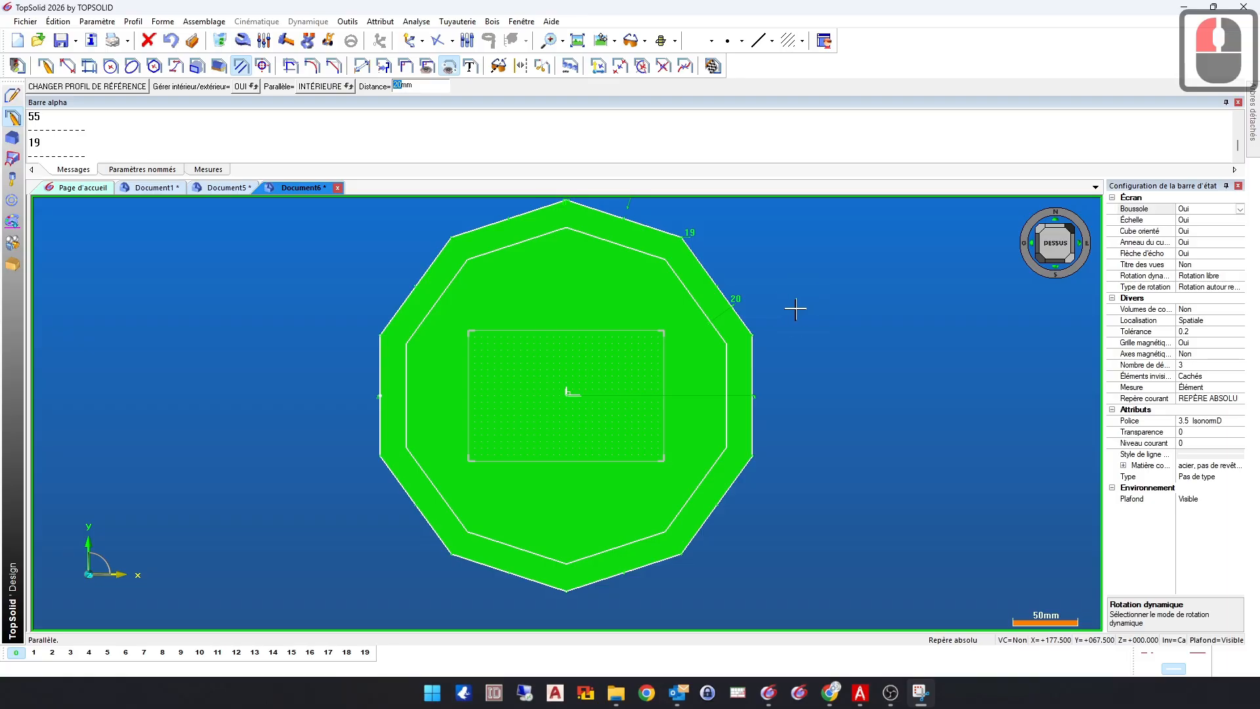
click(714, 67)
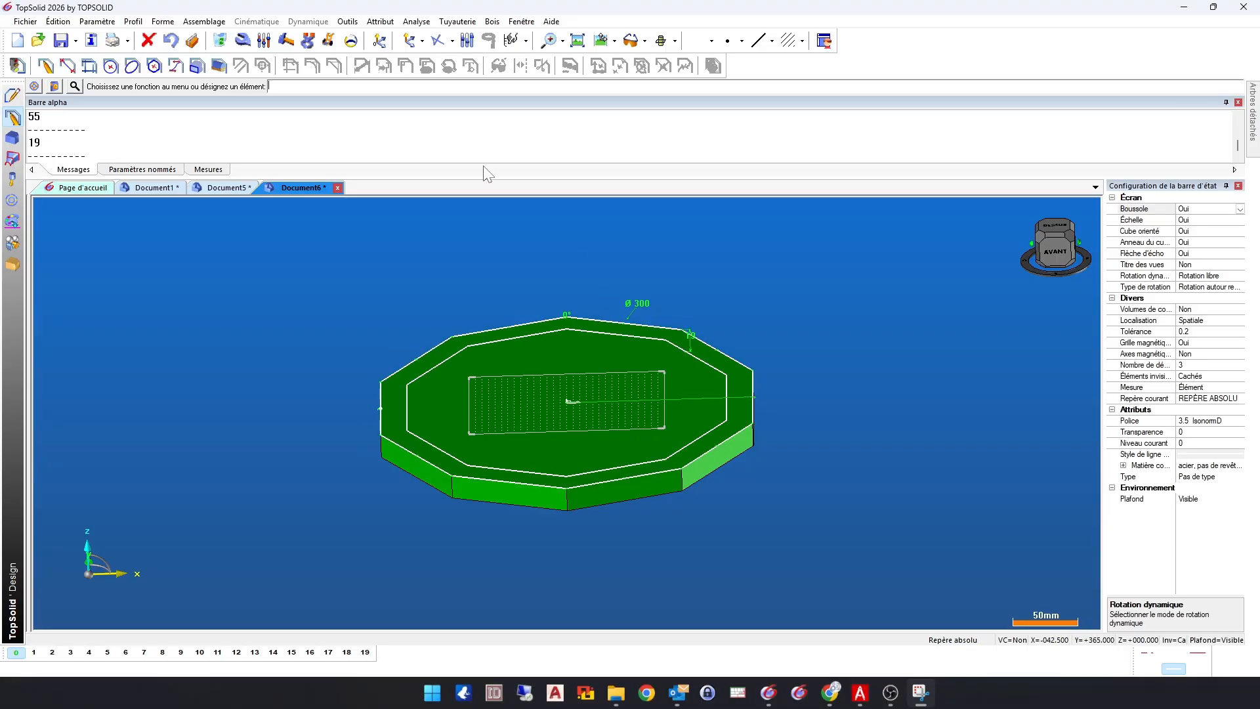
Step: Hide the ten-sided plate's driving dimensions with the Controls command, using local driving, and show them again
click(350, 42)
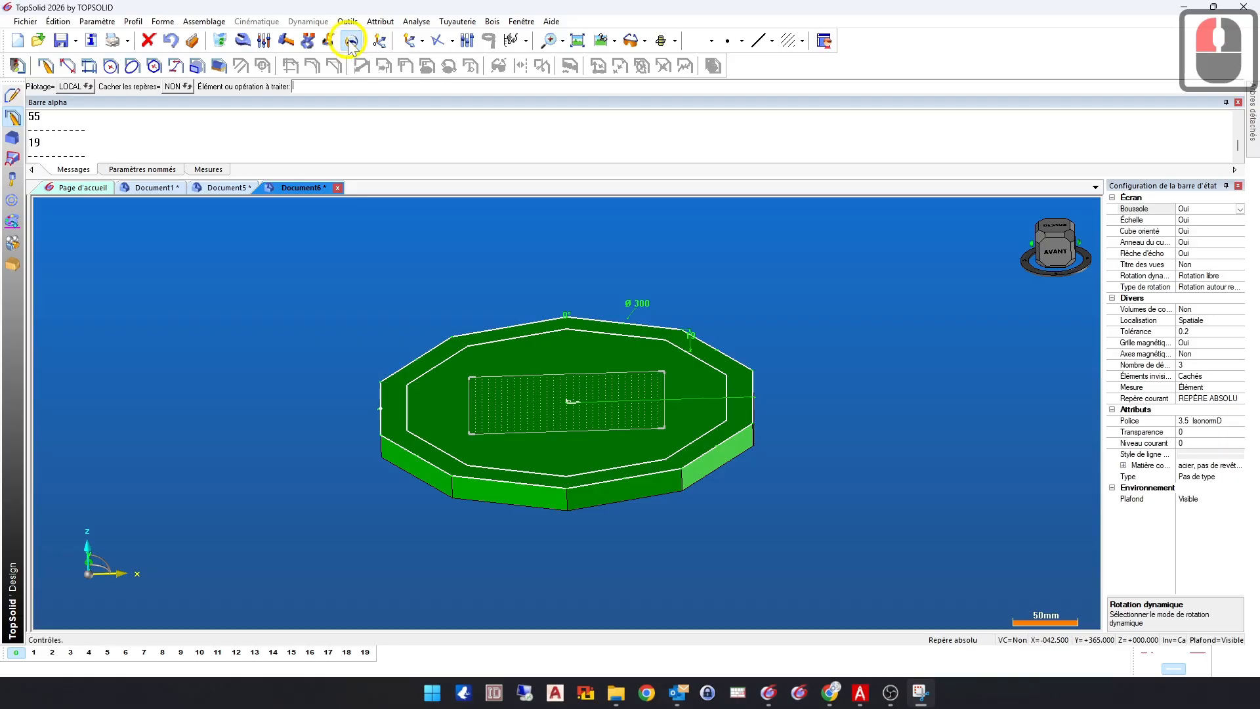
click(435, 396)
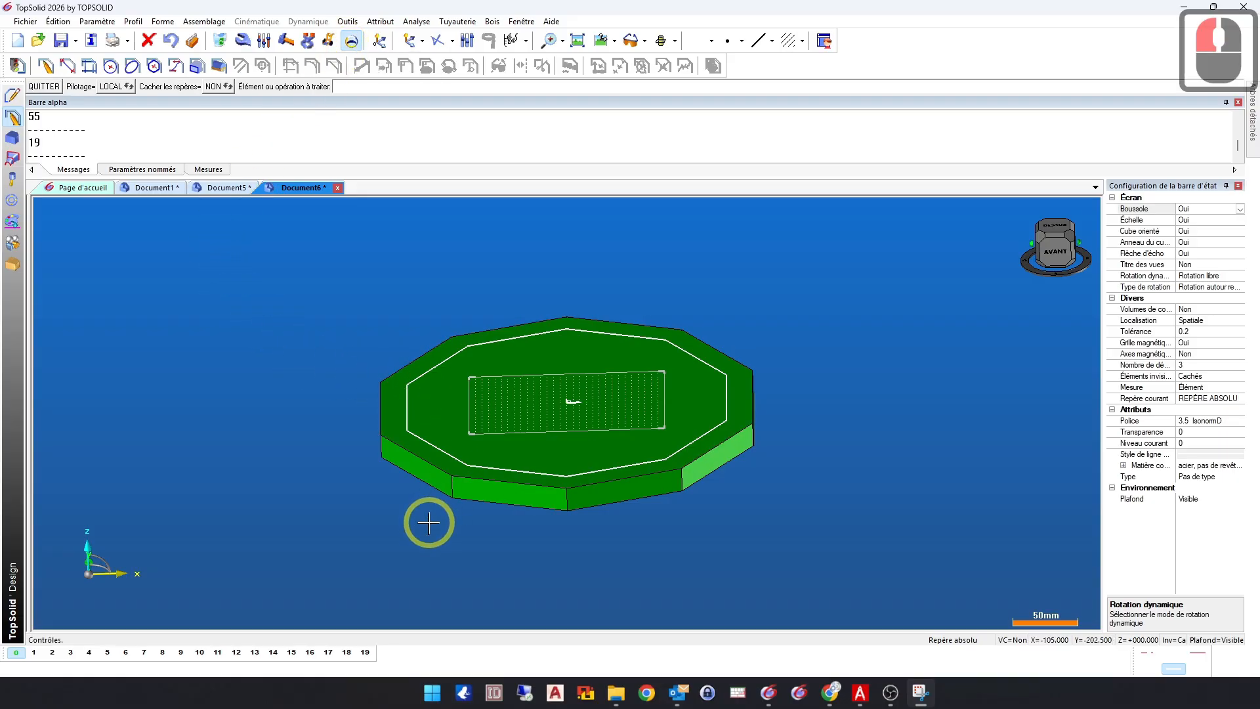
click(440, 406)
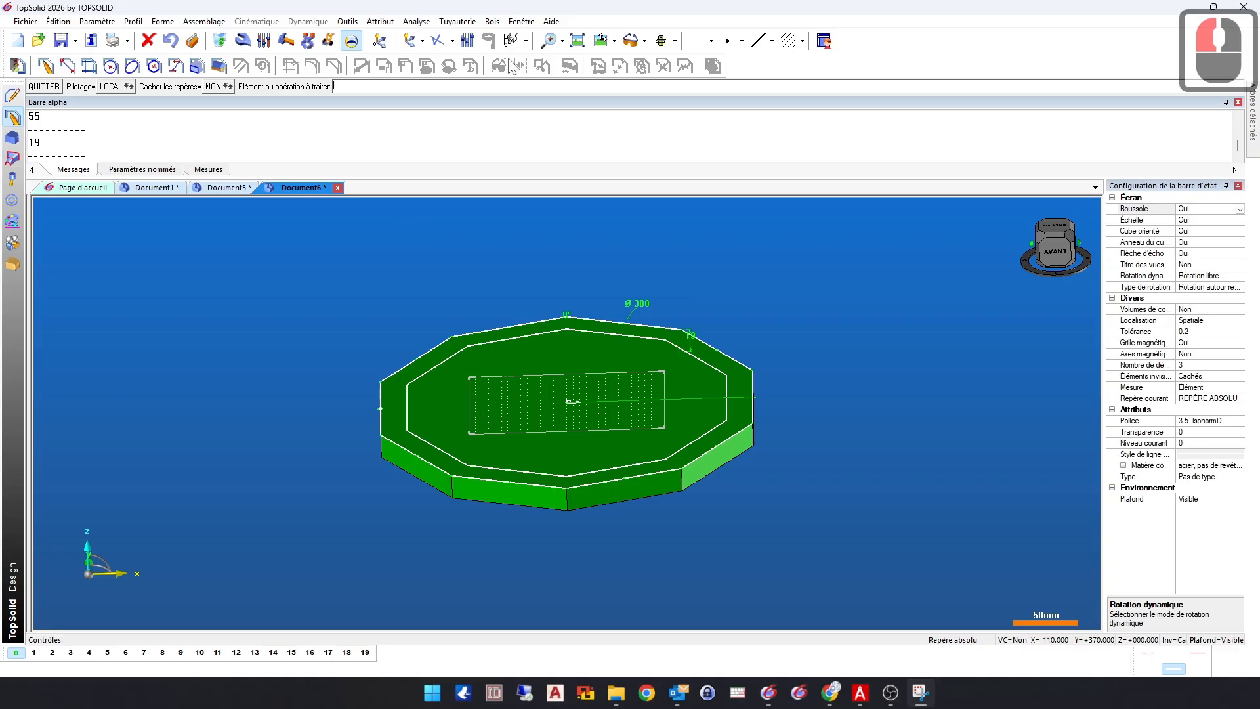
Step: Try making the plate's outer outline invisible with the Visibility mode, and undo the change
click(631, 42)
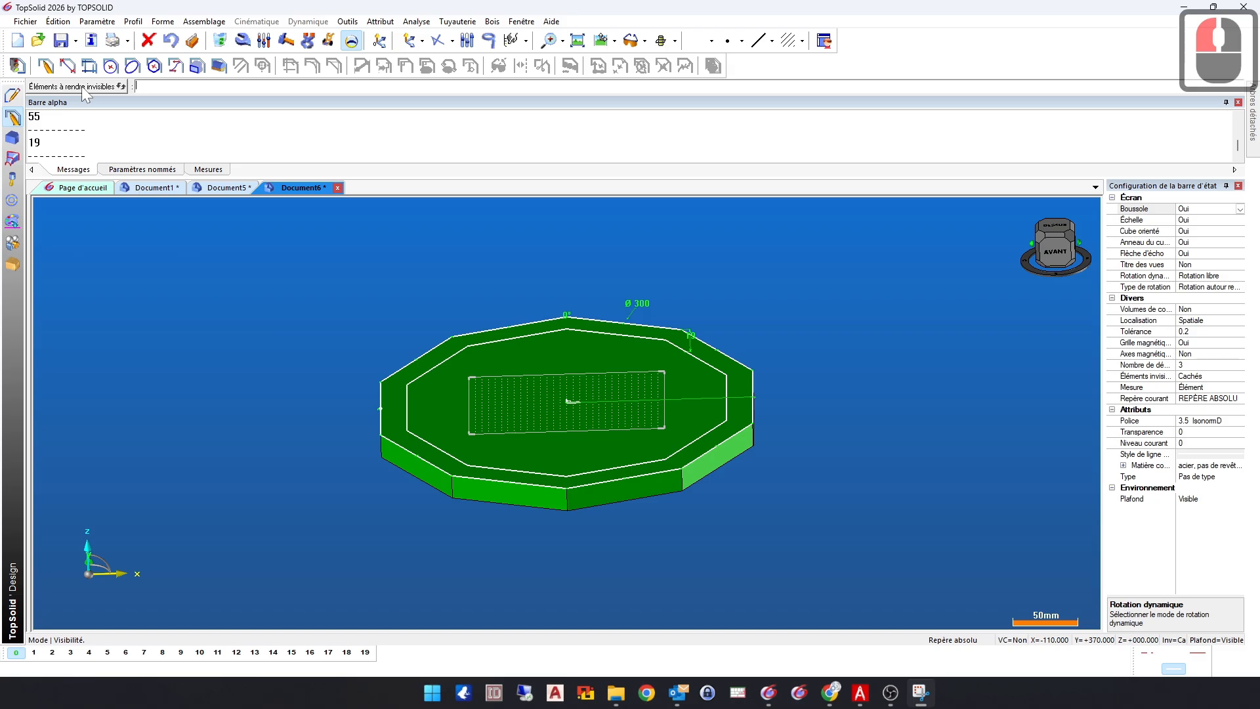
click(388, 373)
click(180, 430)
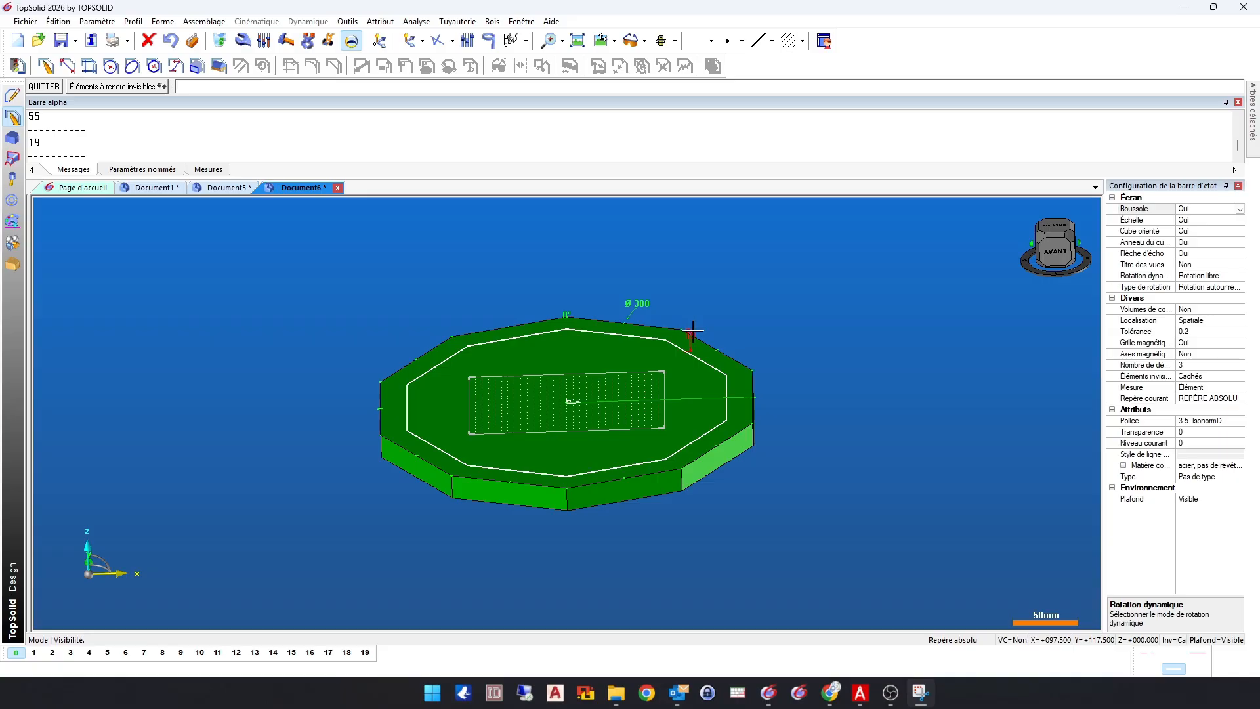
click(172, 42)
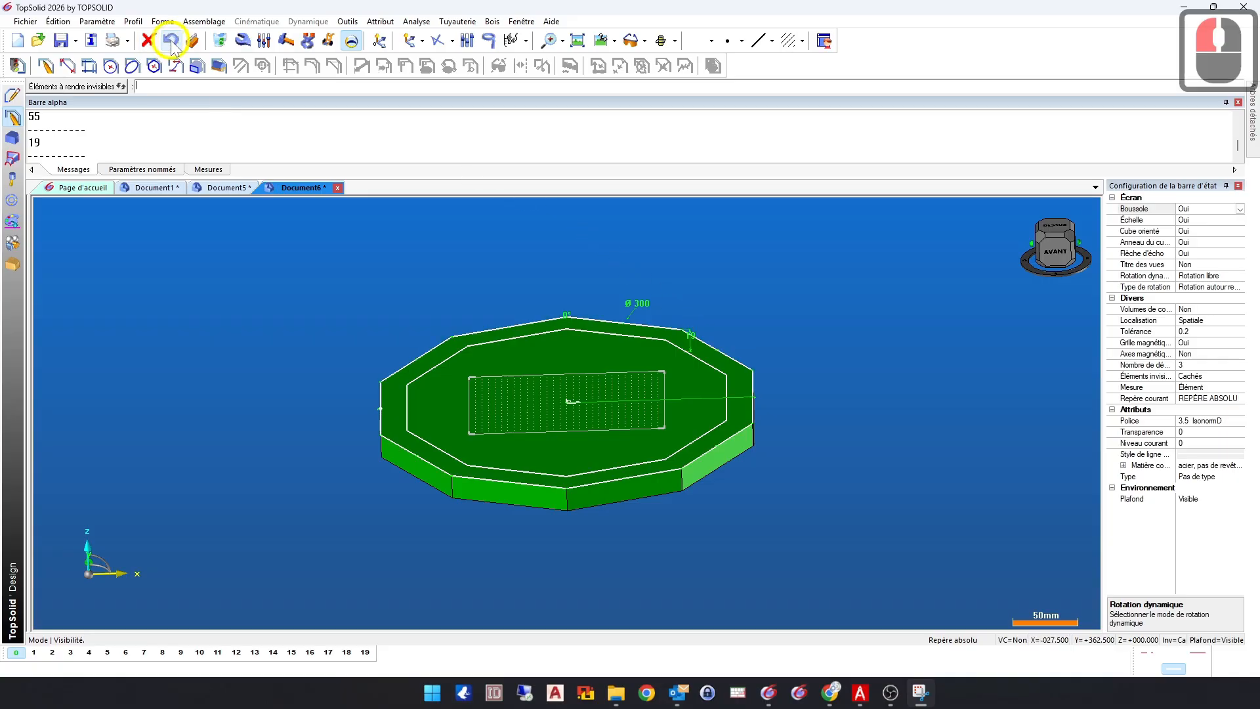
Step: Hide the ten-sided plate's driving dimensions with the Controls command and tilt the view to show its top face
click(351, 42)
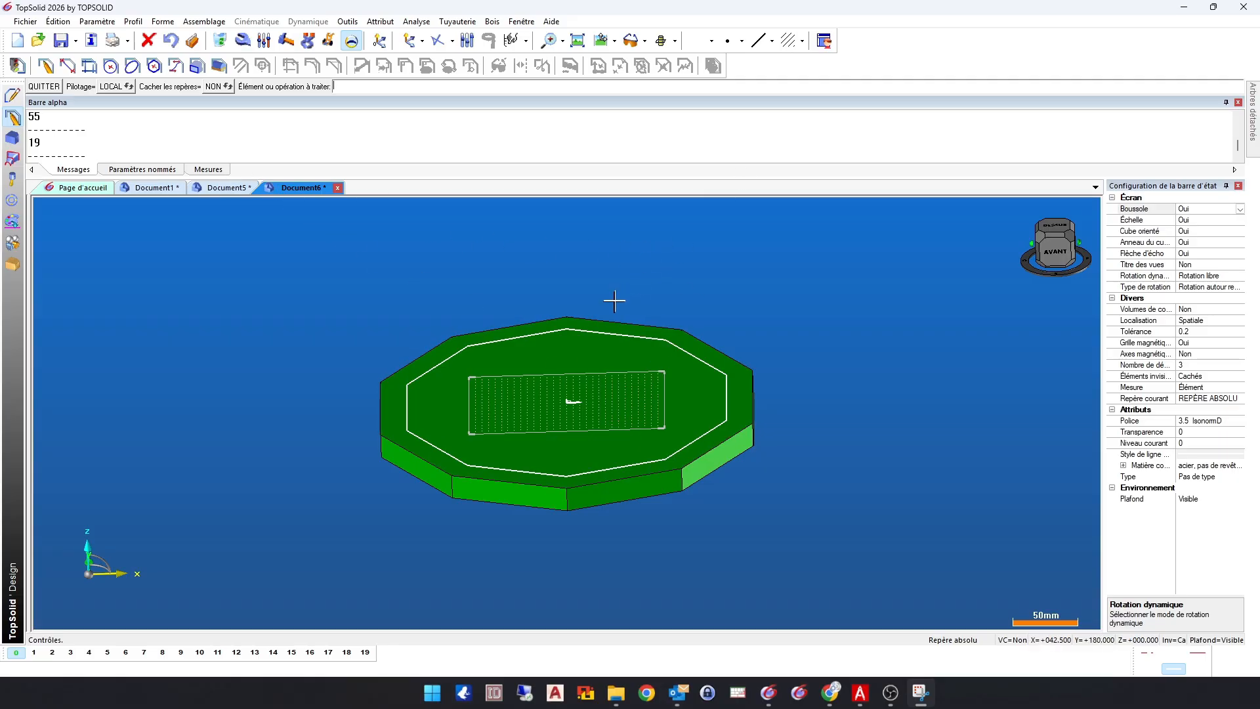
mouse_move(483, 314)
mouse_down()
mouse_move(576, 412)
mouse_move(470, 317)
mouse_up()
ctrl+click(468, 316)
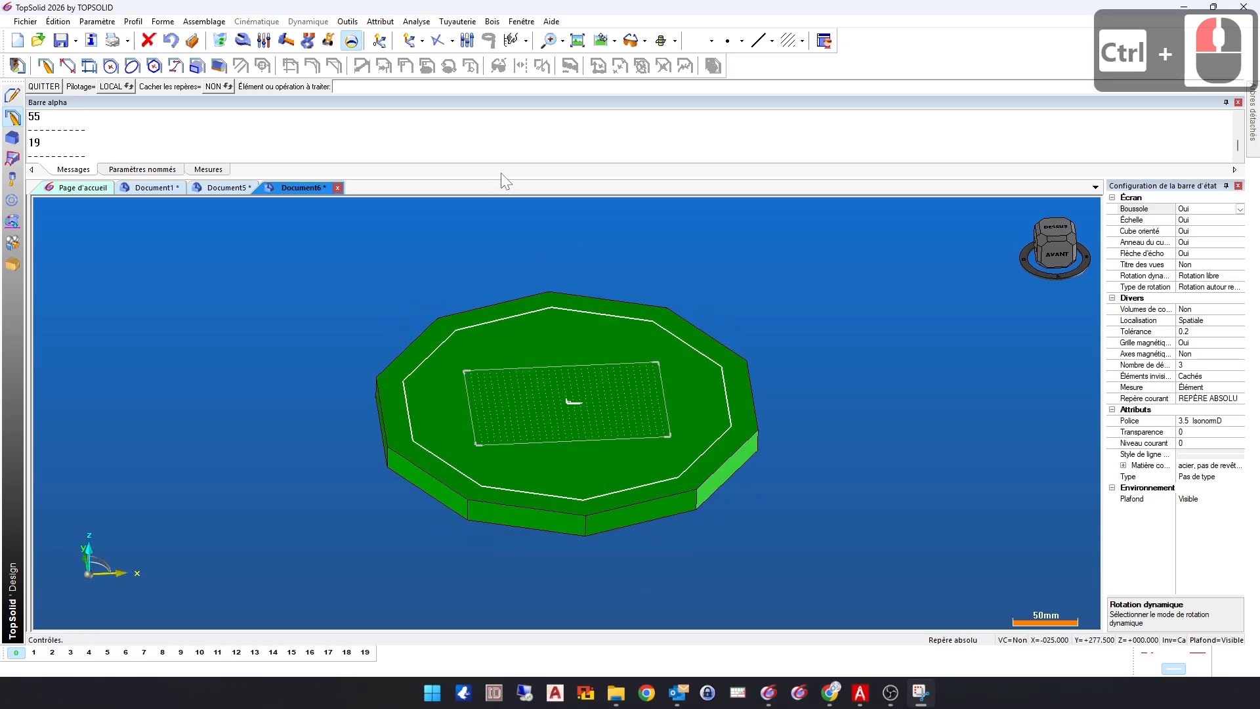
Step: Define a wood groove (Rainure) on the plate's top face along the inner ten-sided profile, with the plate as the part to machine
click(492, 22)
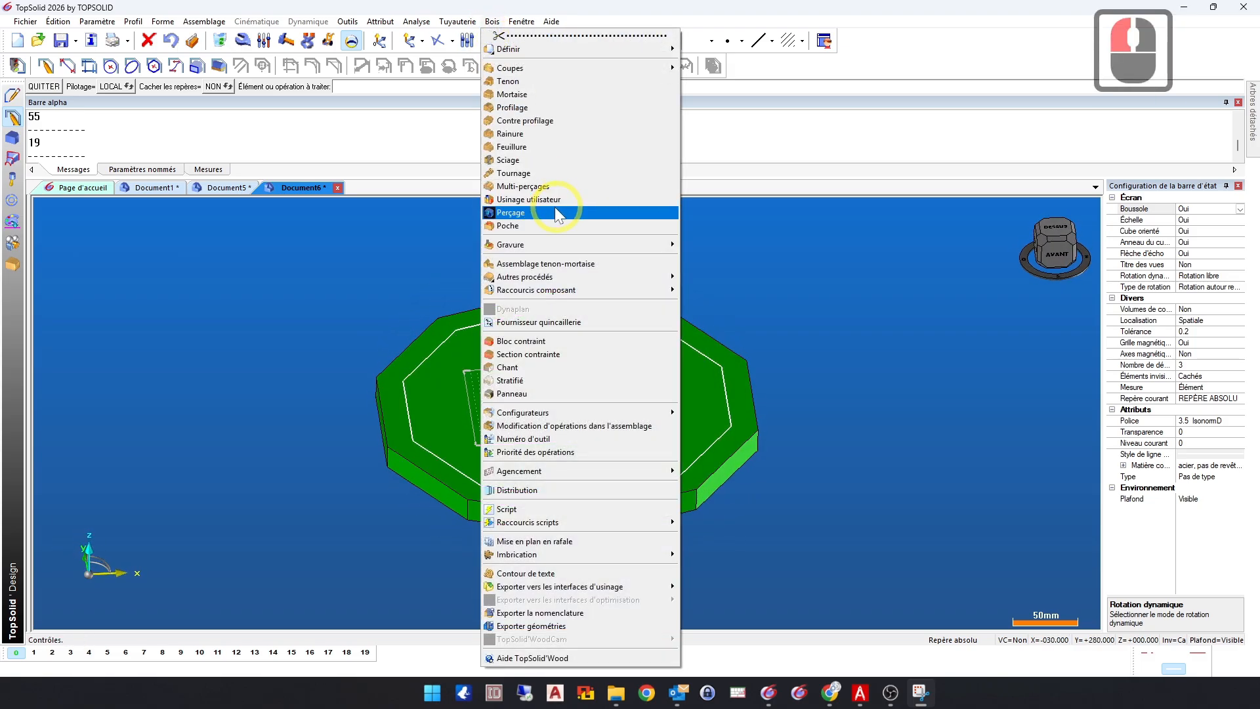
click(518, 133)
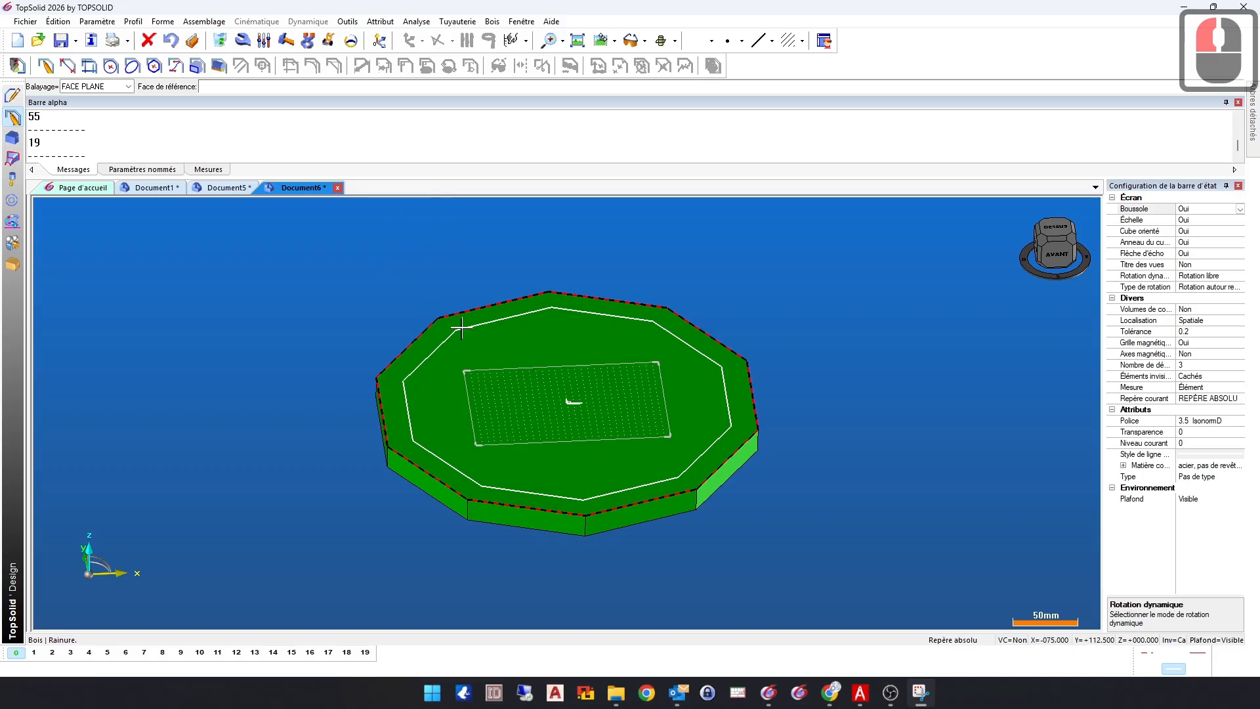
click(521, 343)
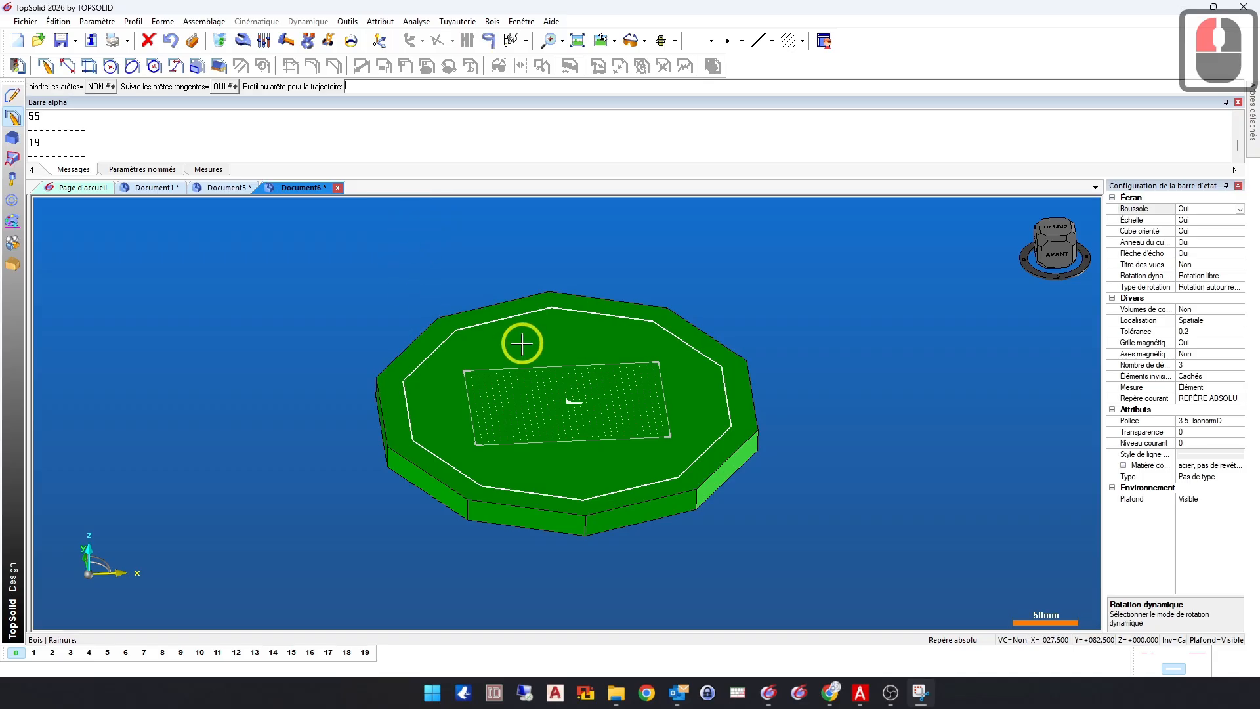
click(440, 347)
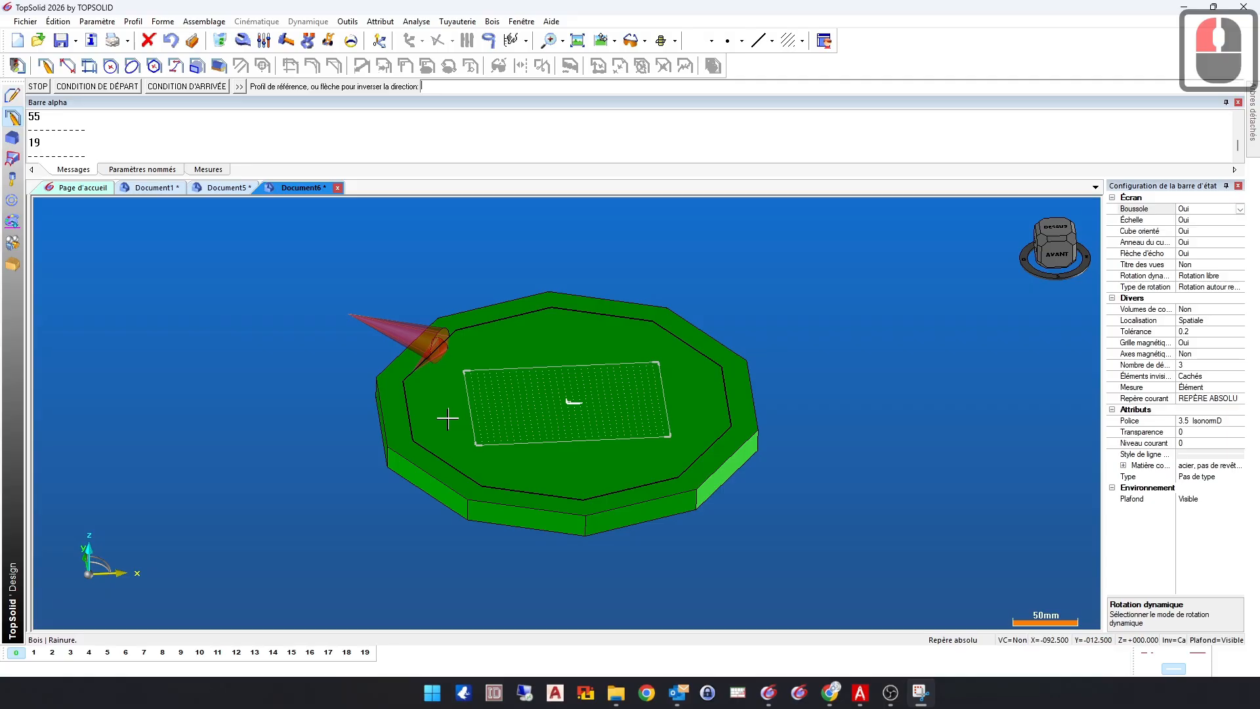
click(38, 86)
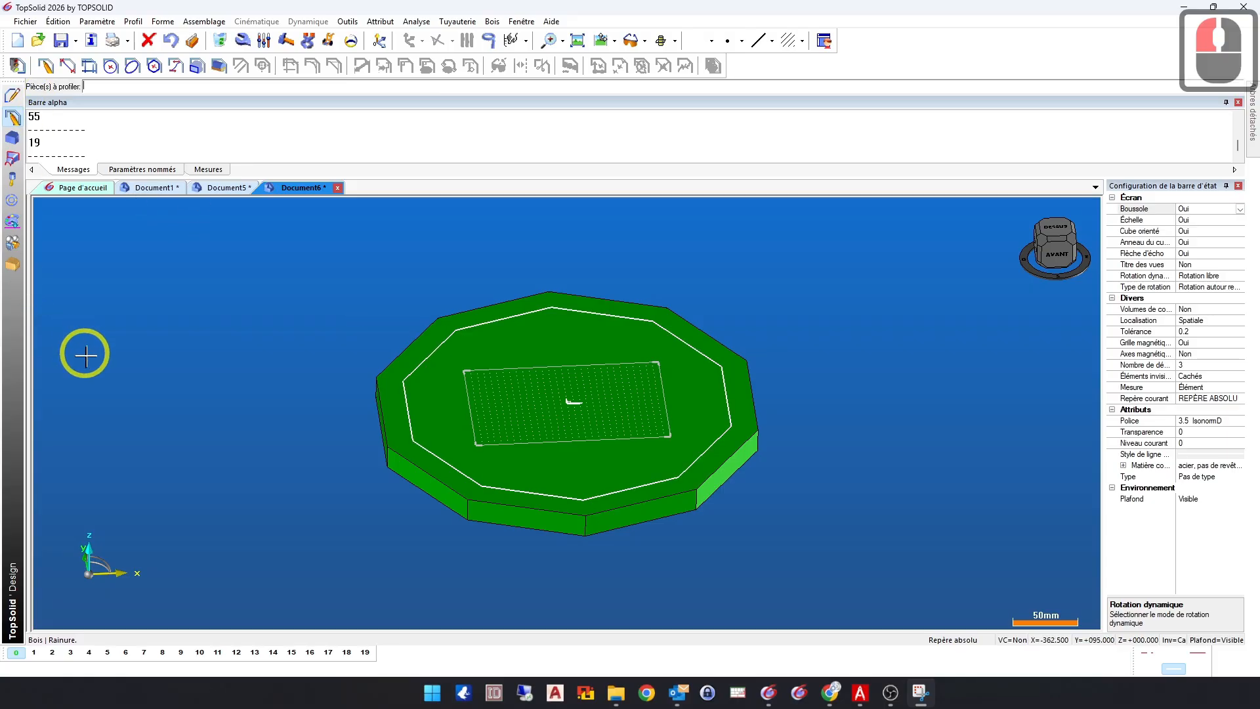
click(453, 398)
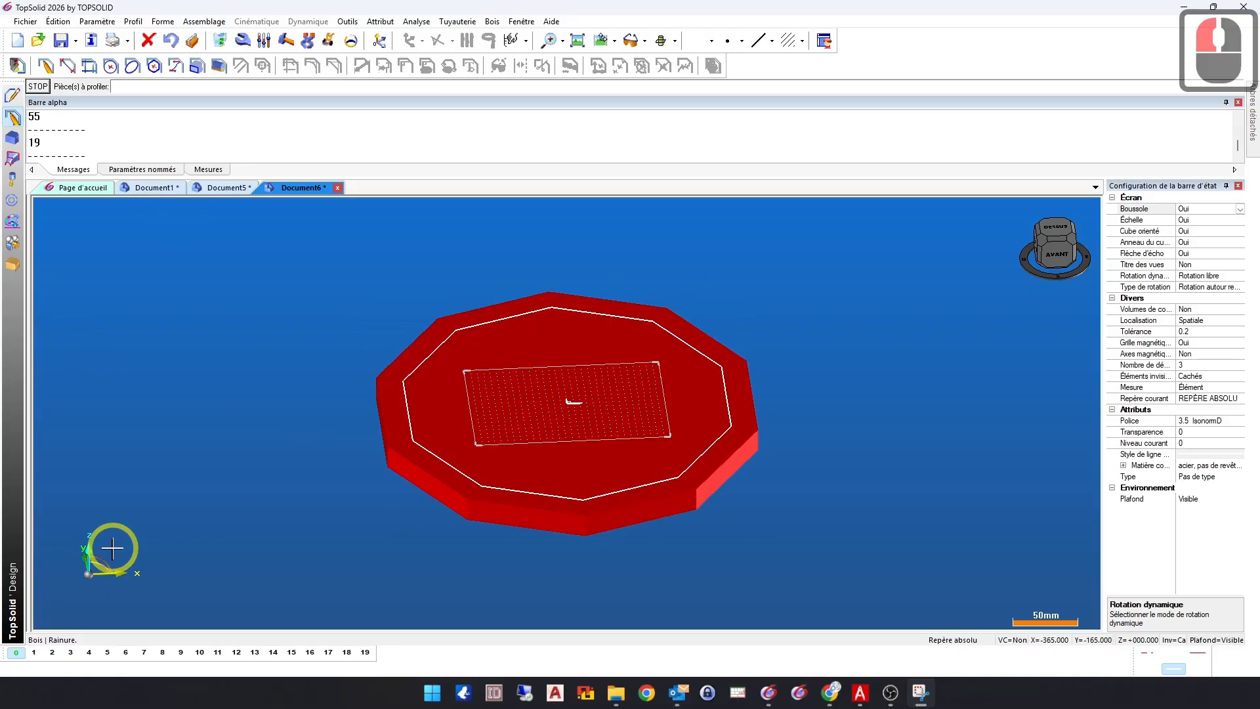
click(40, 91)
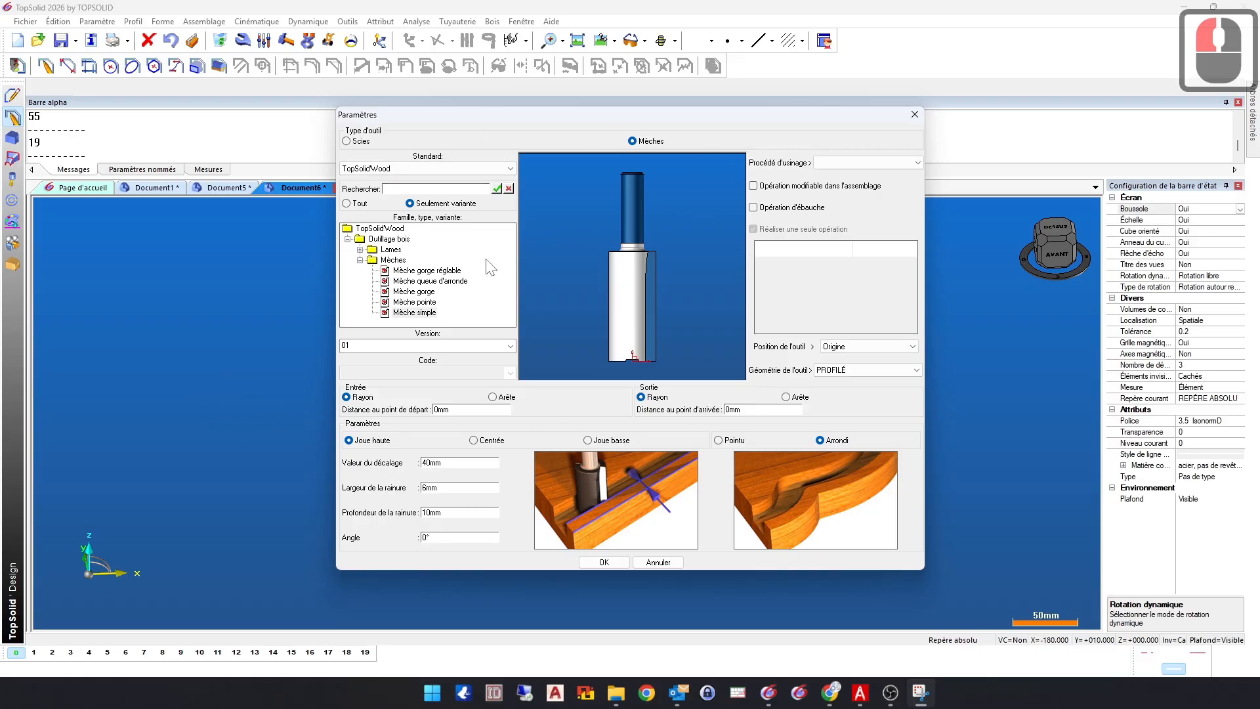
Step: Choose the simple router bit (Mèche simple) as the groove's tool and set the offset value to 0 mm
click(425, 314)
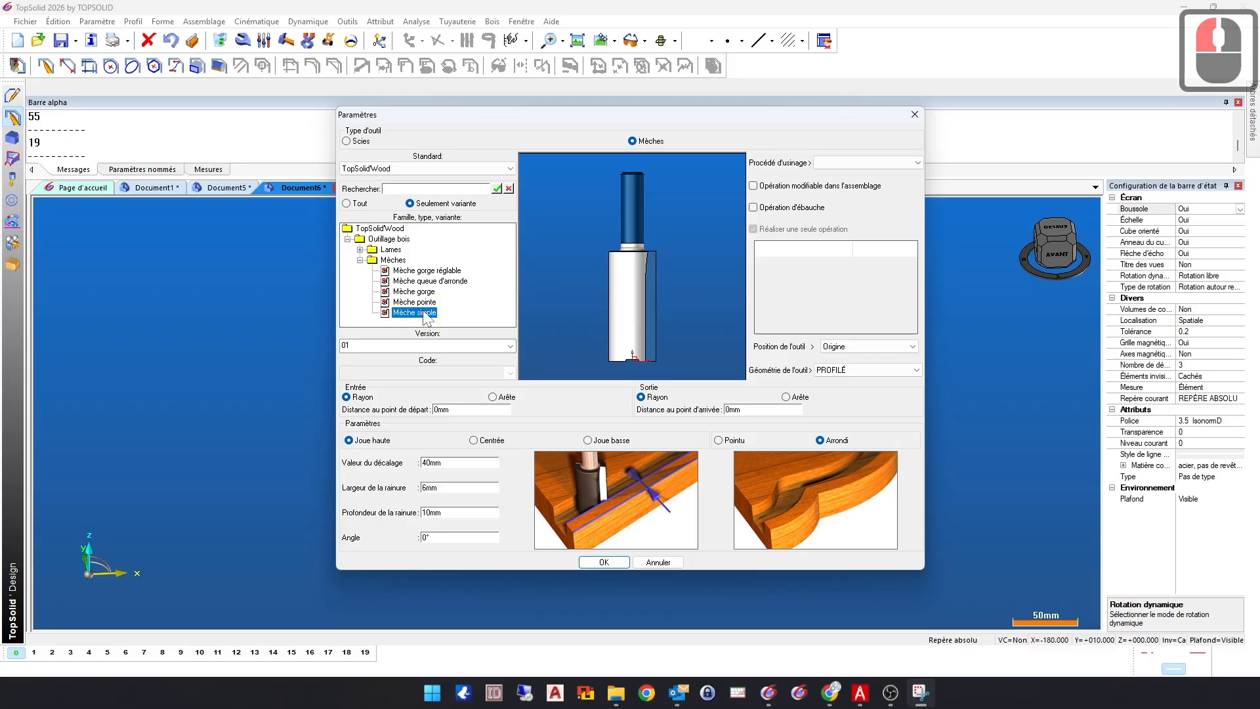
click(346, 141)
click(633, 146)
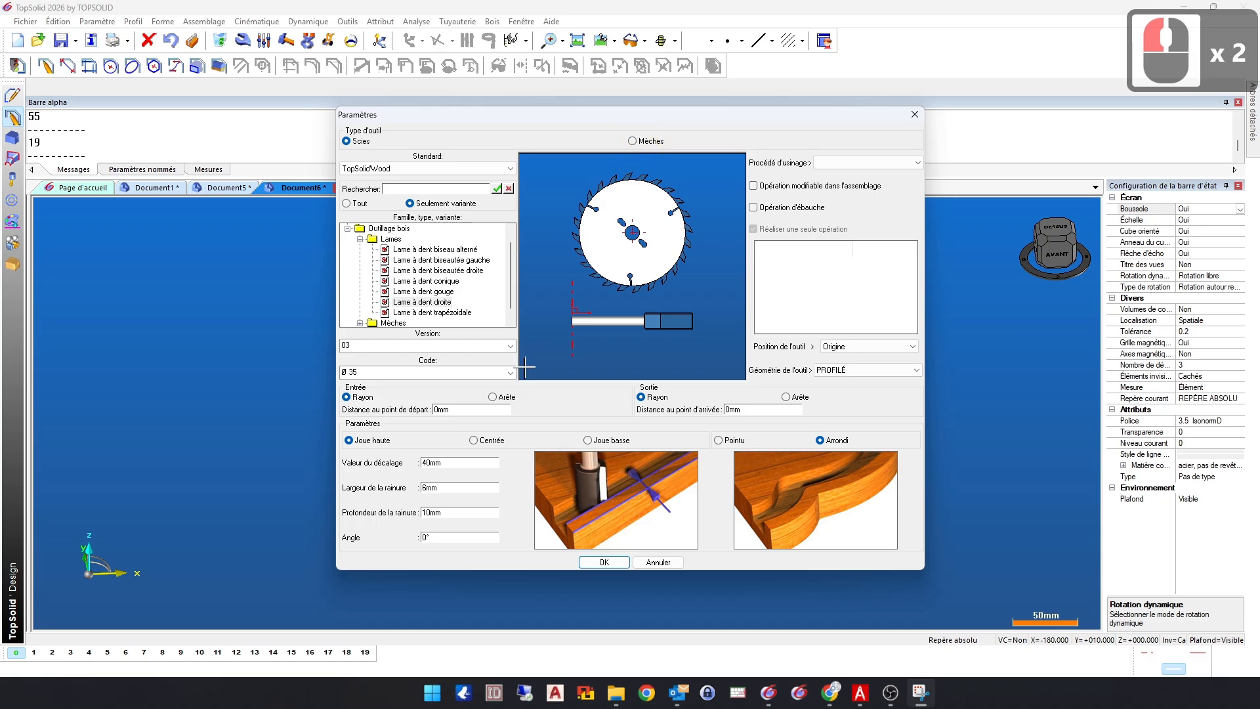
double_click(432, 462)
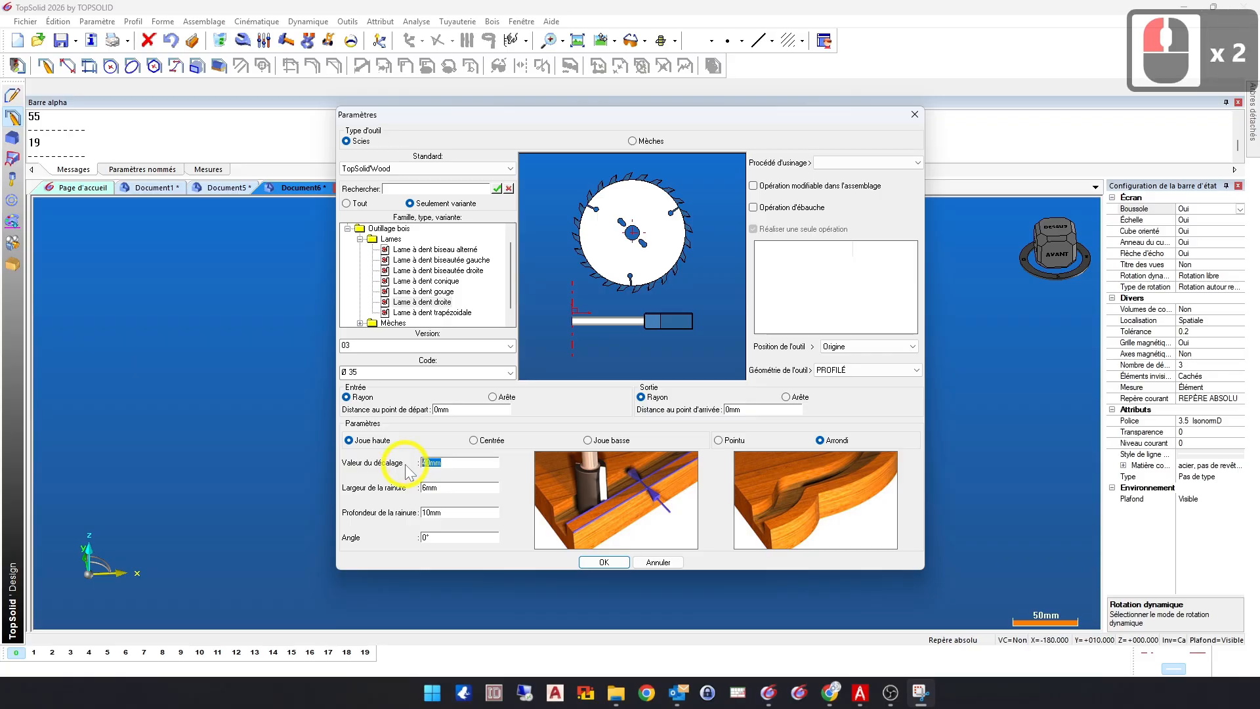
text(0)
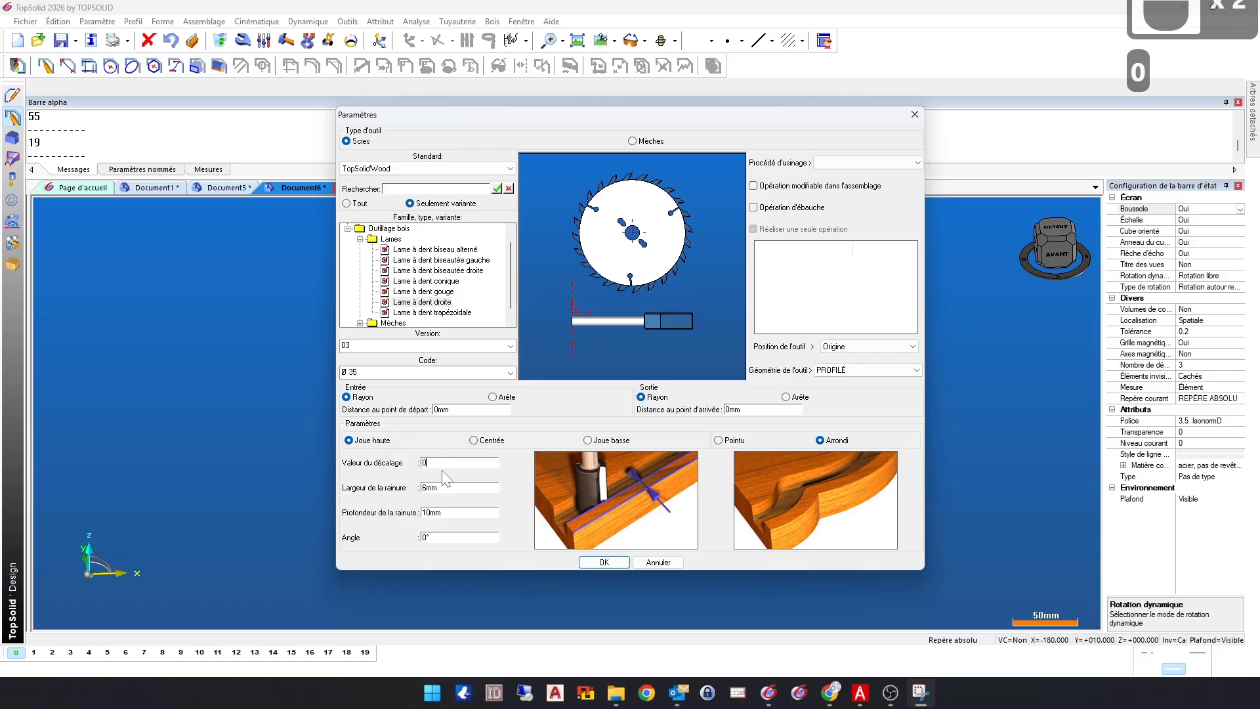
click(632, 141)
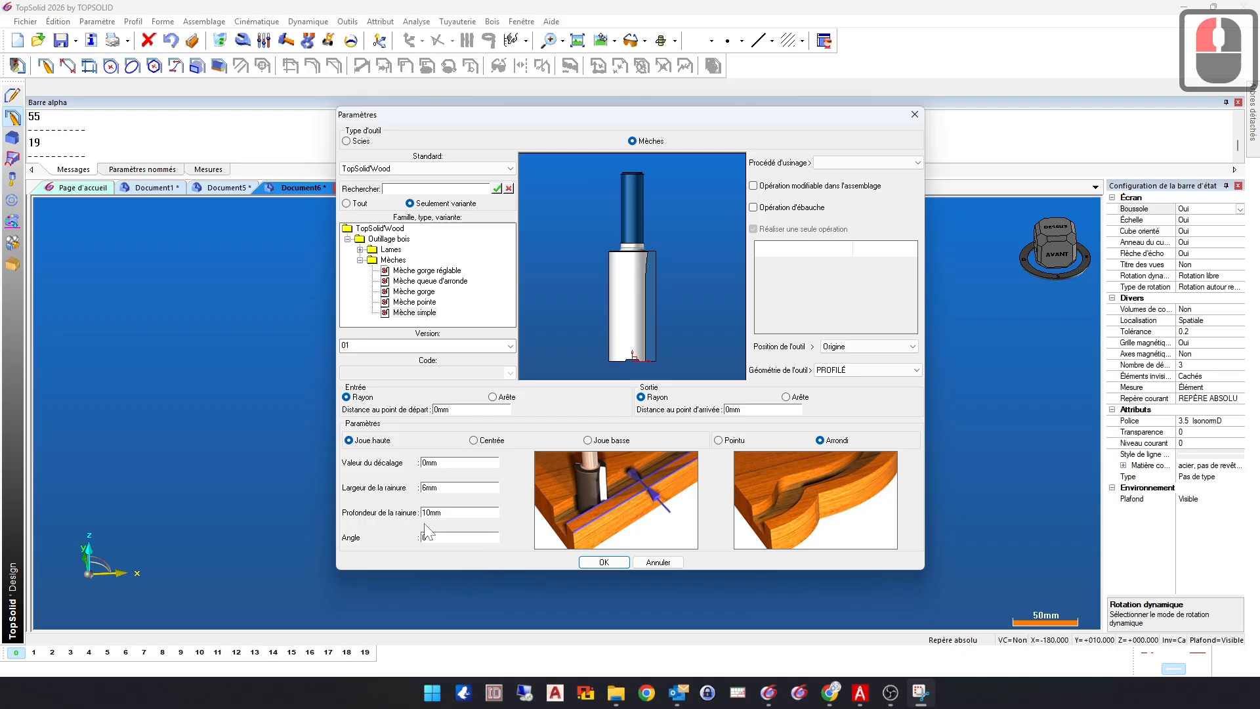
Step: Set the groove's width to 10 mm and depth to 5 mm, and create it on the plate
double_click(430, 487)
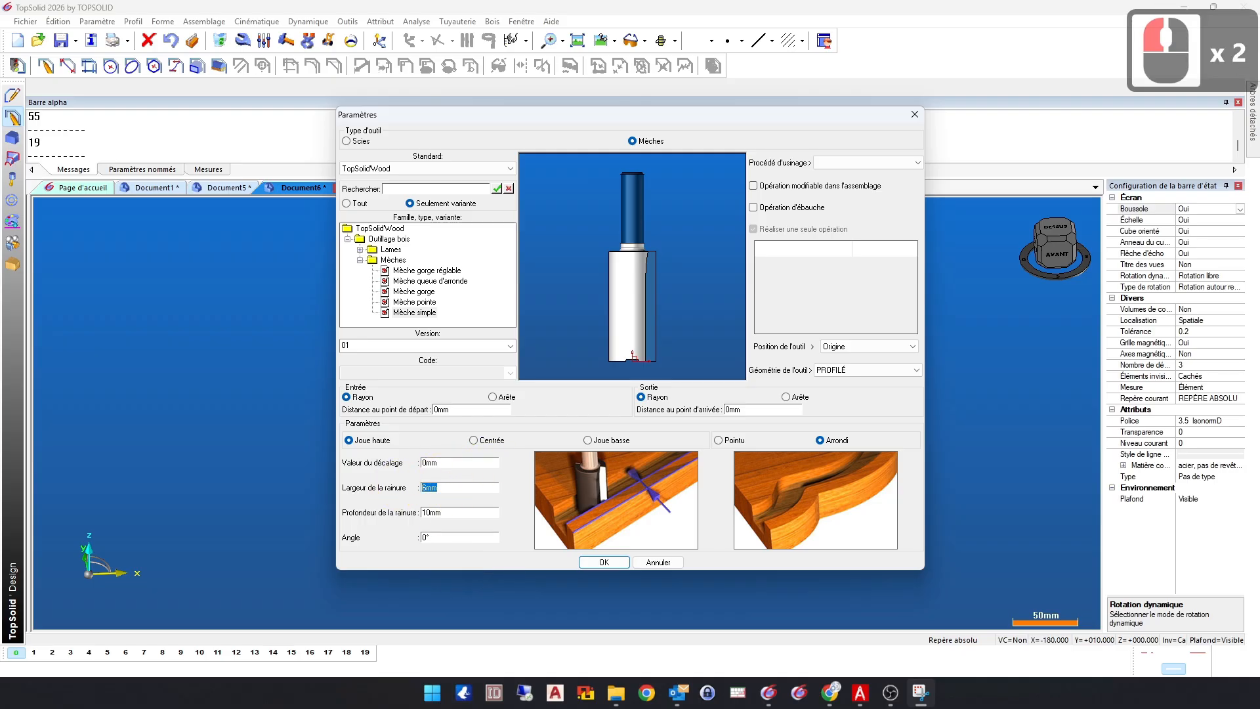
text(10)
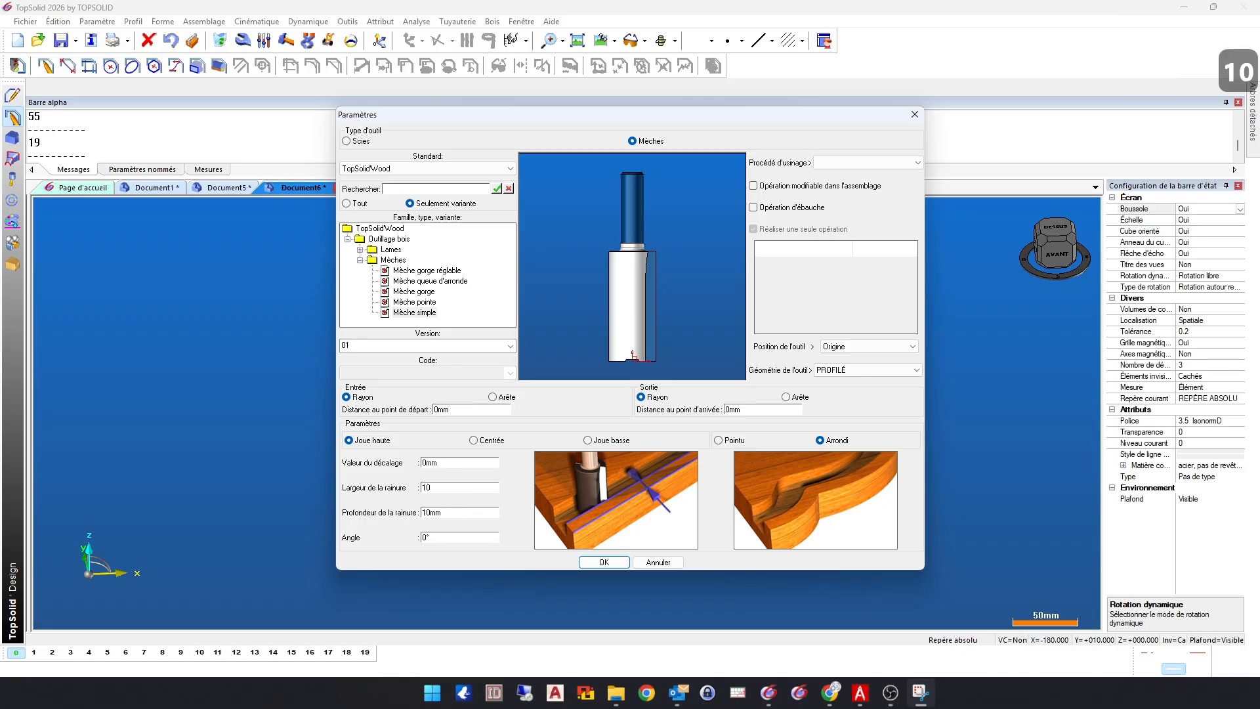
click(392, 517)
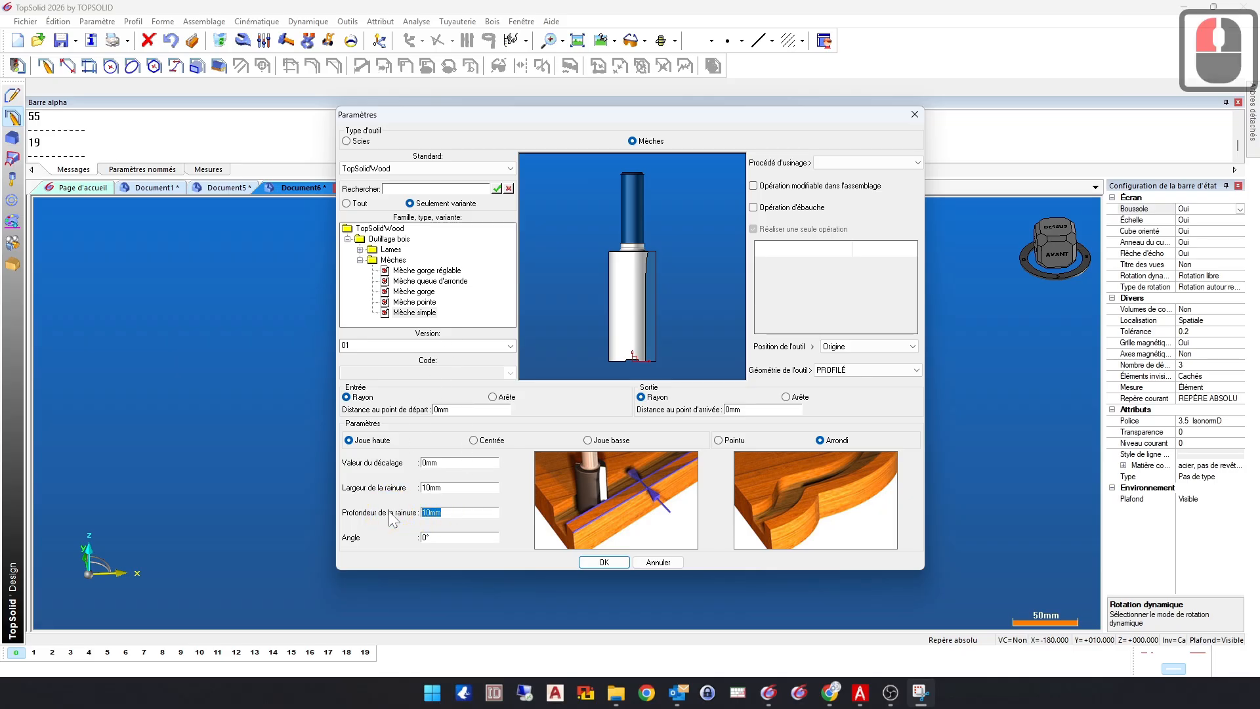
text(5)
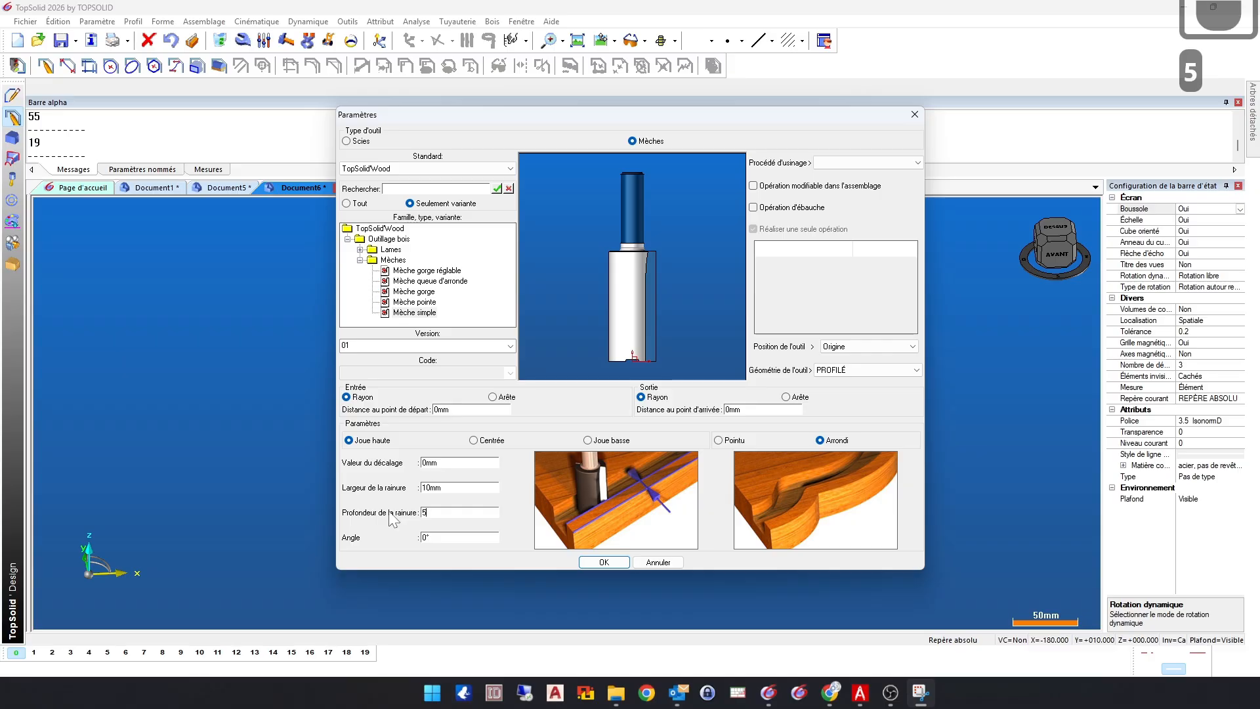
click(600, 564)
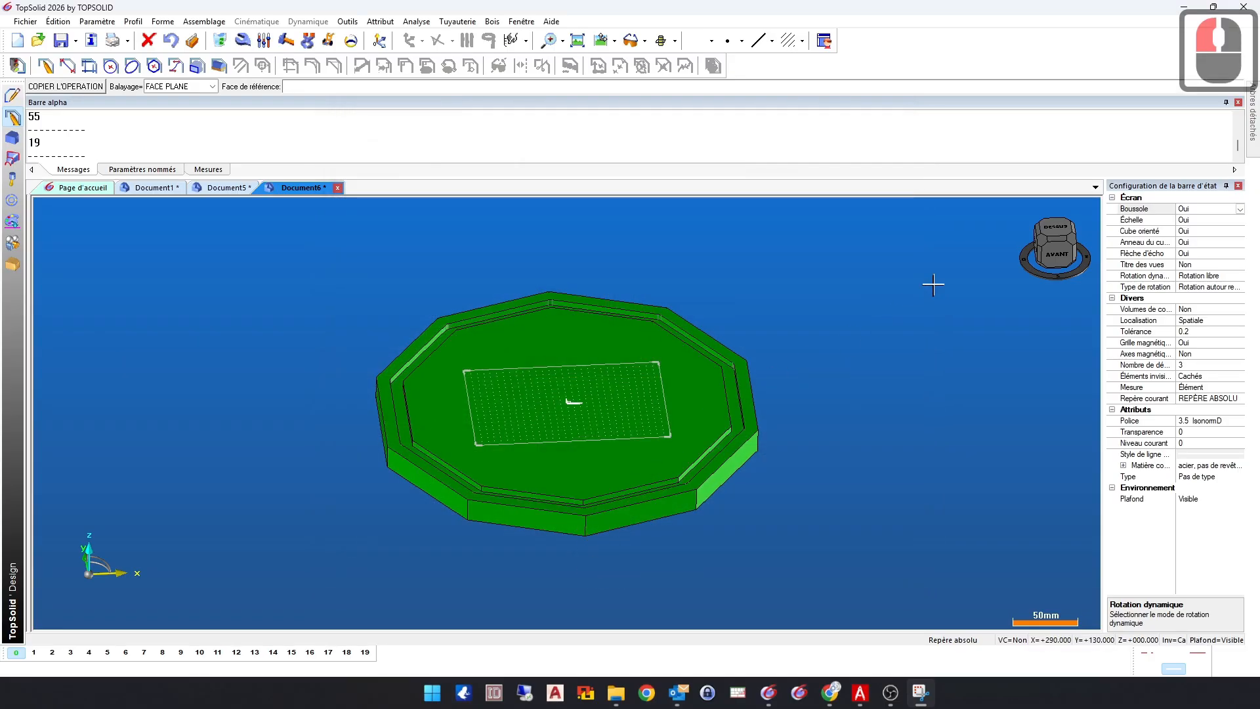
Step: Change the colour of the grooved ten-sided plate to dark blue
double_click(1055, 226)
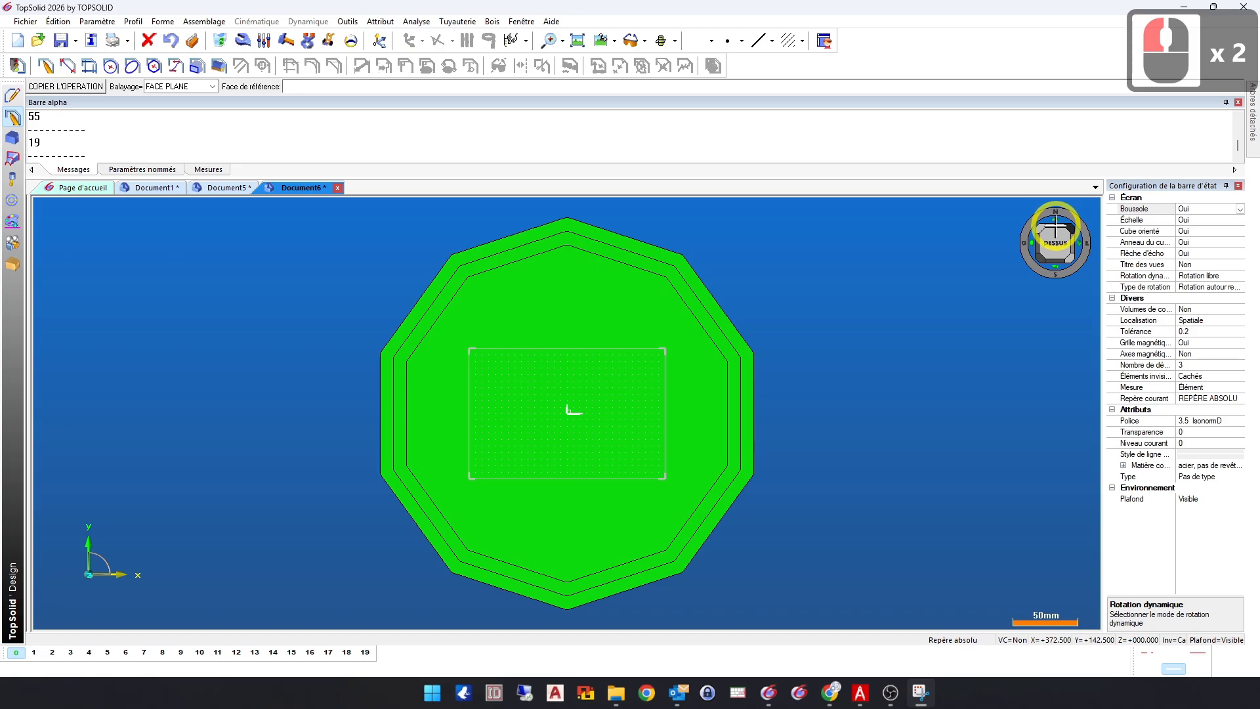
middle_drag(881, 501, 877, 433)
middle_drag(807, 355, 978, 348)
drag(978, 348, 1052, 349)
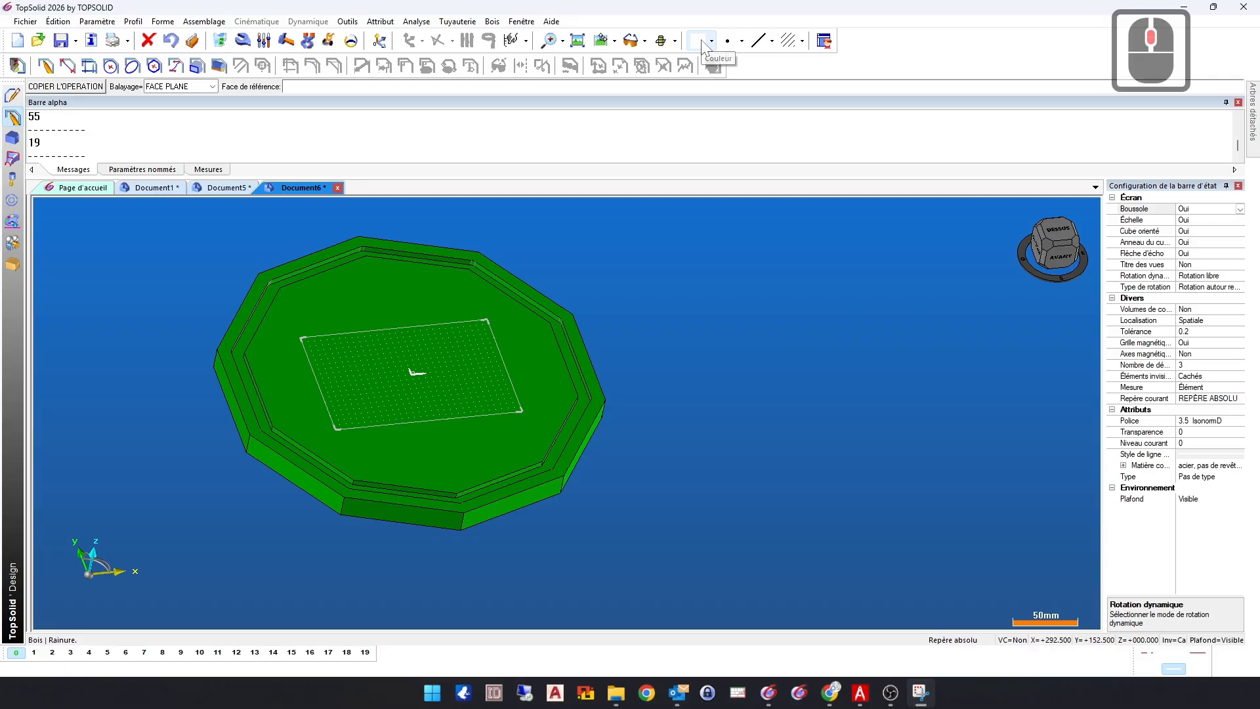
click(706, 43)
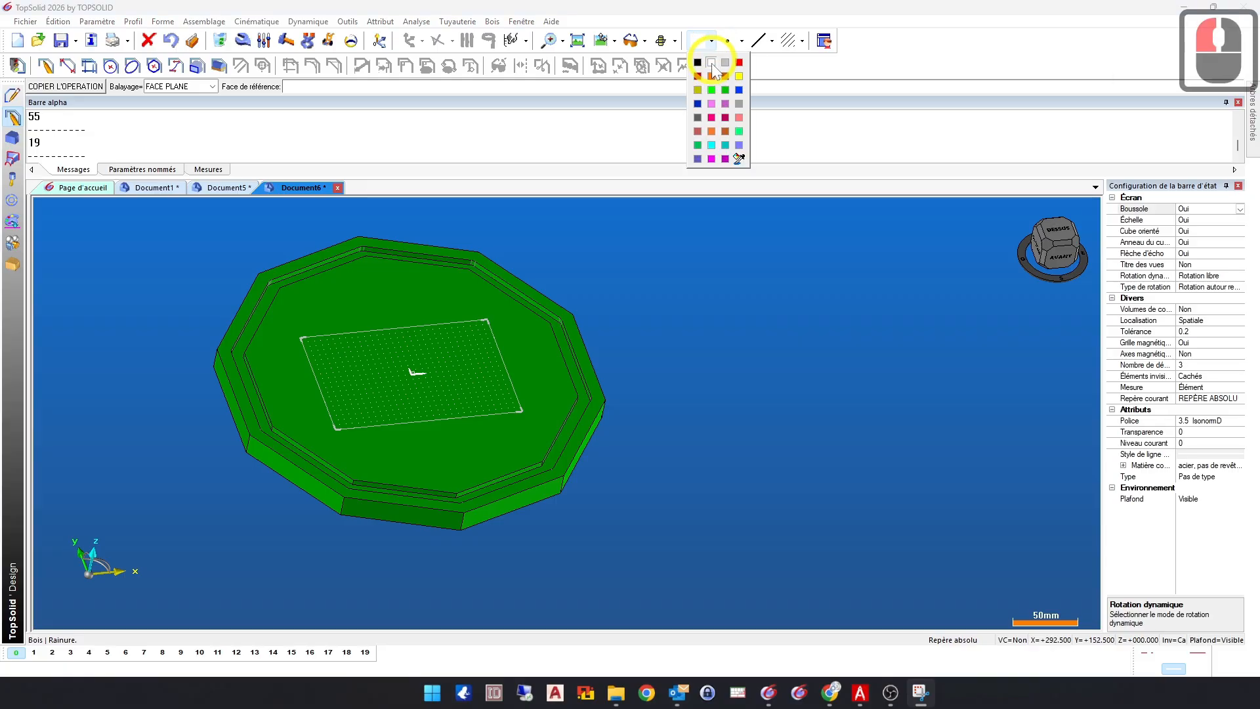
click(698, 103)
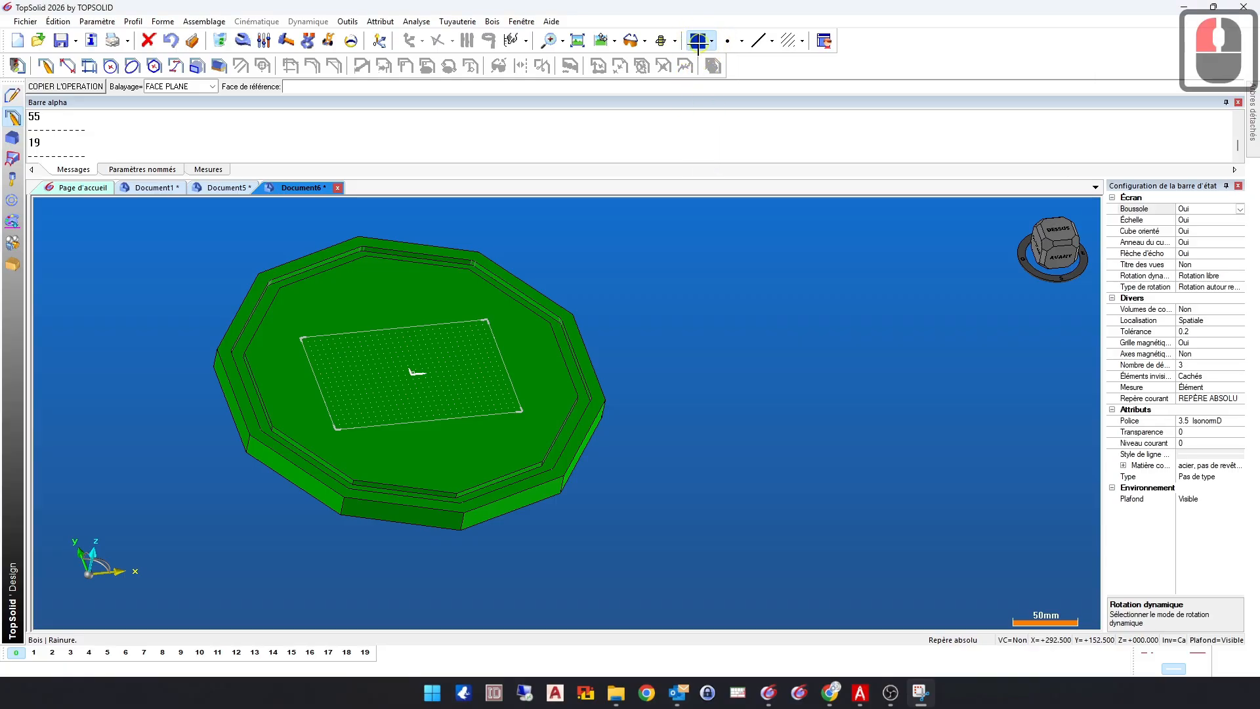
double_click(502, 228)
click(418, 273)
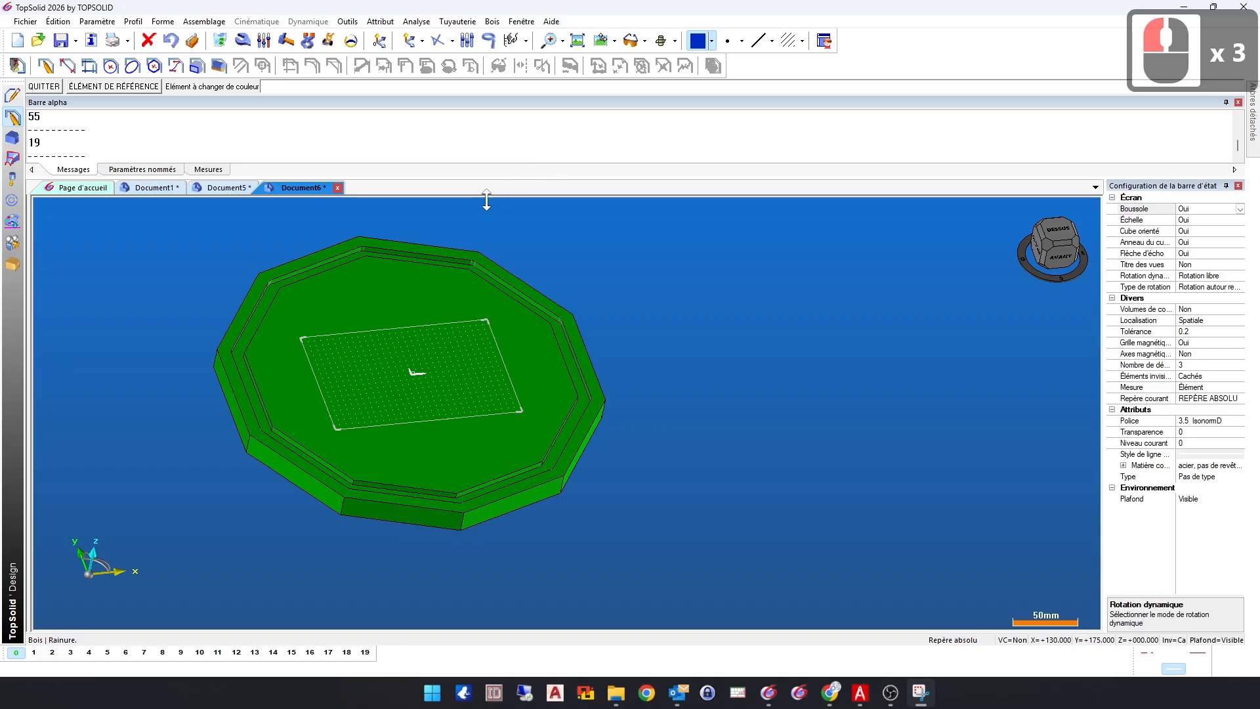
click(369, 294)
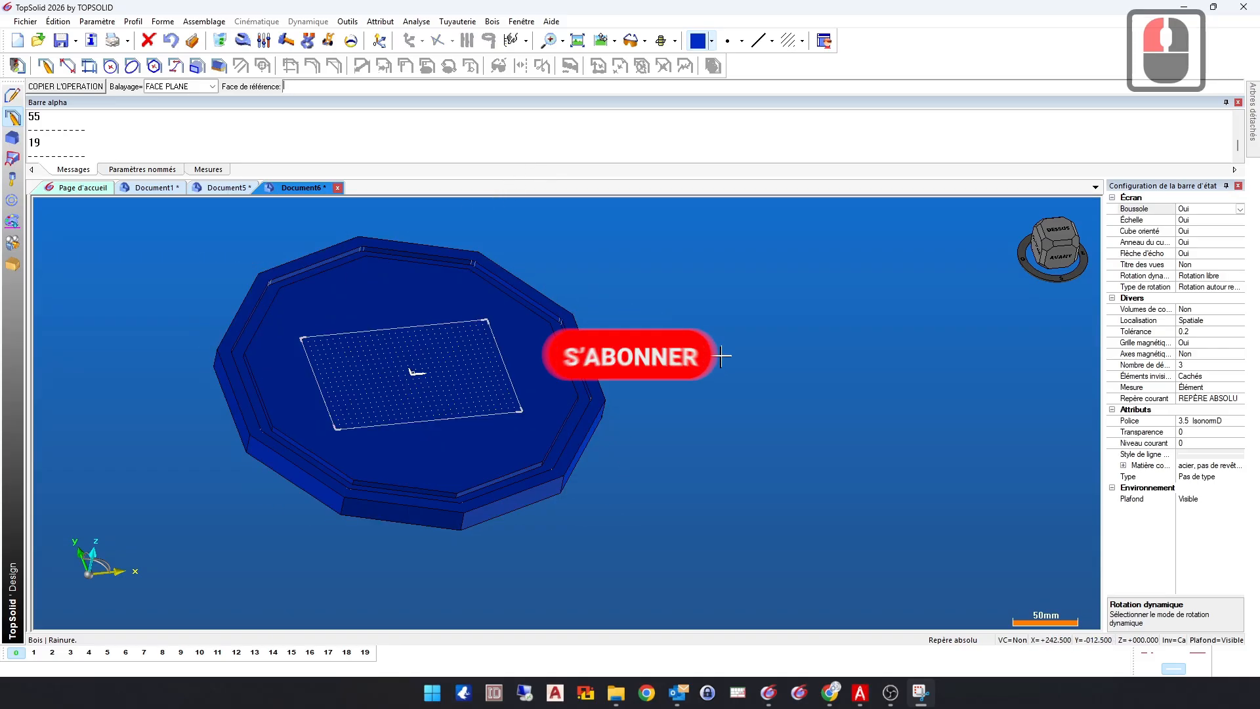
Step: Modify the plate's extrusion and set its height to 25 mm
scroll(647, 343, down, 2)
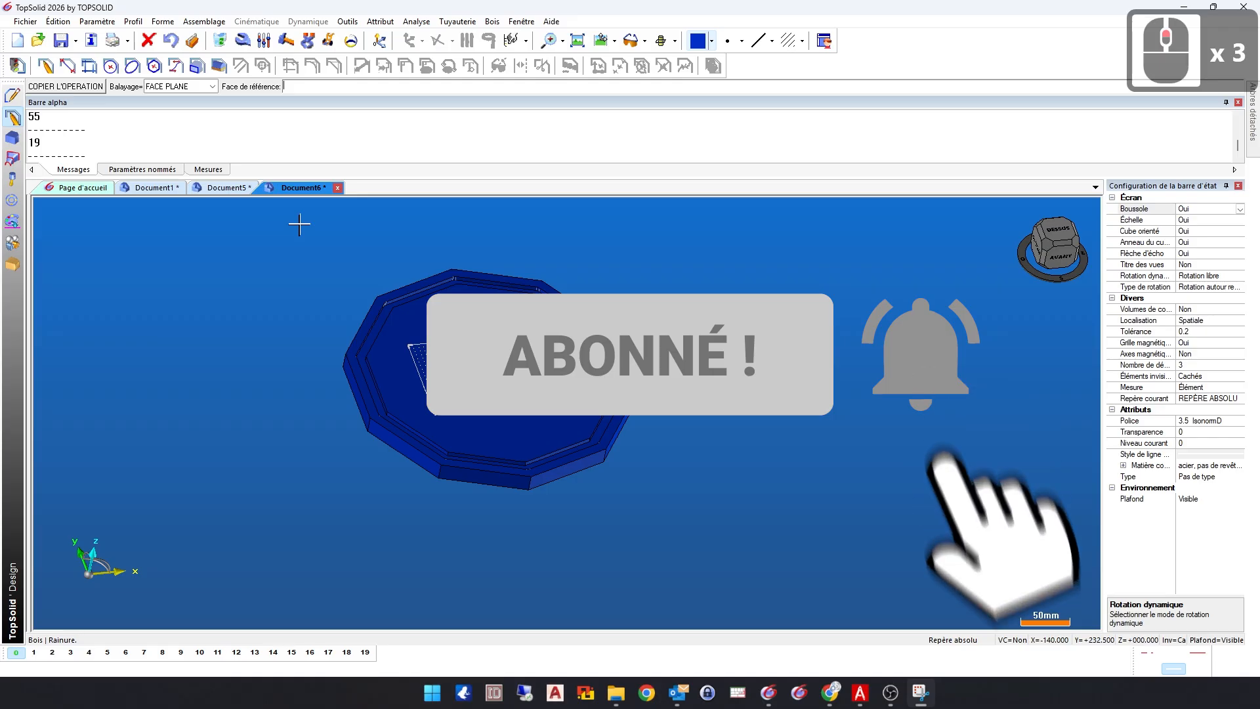
click(243, 42)
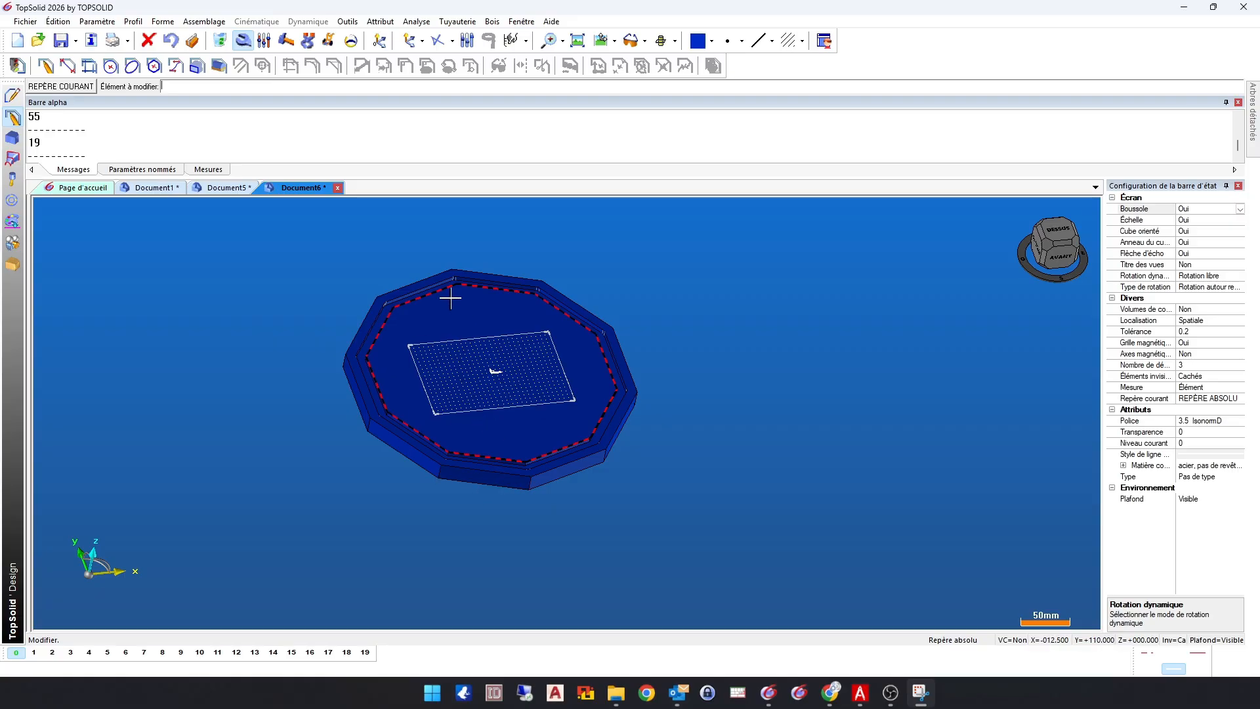
click(482, 308)
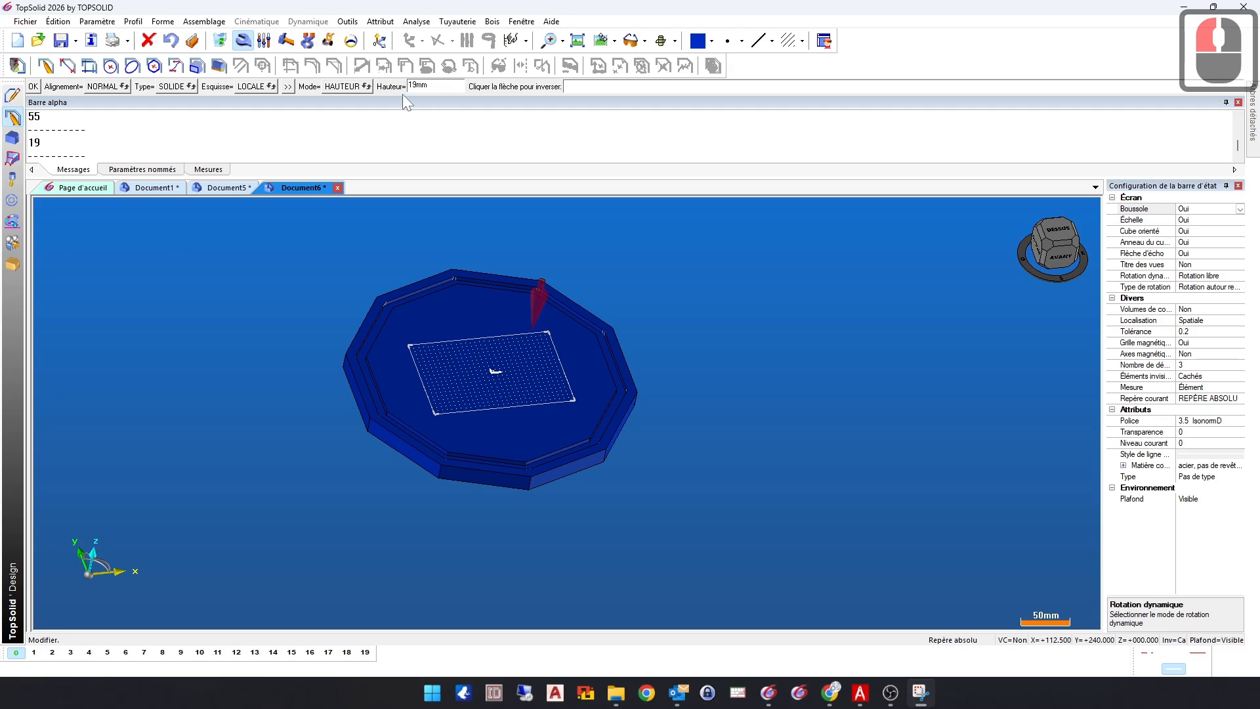
double_click(430, 86)
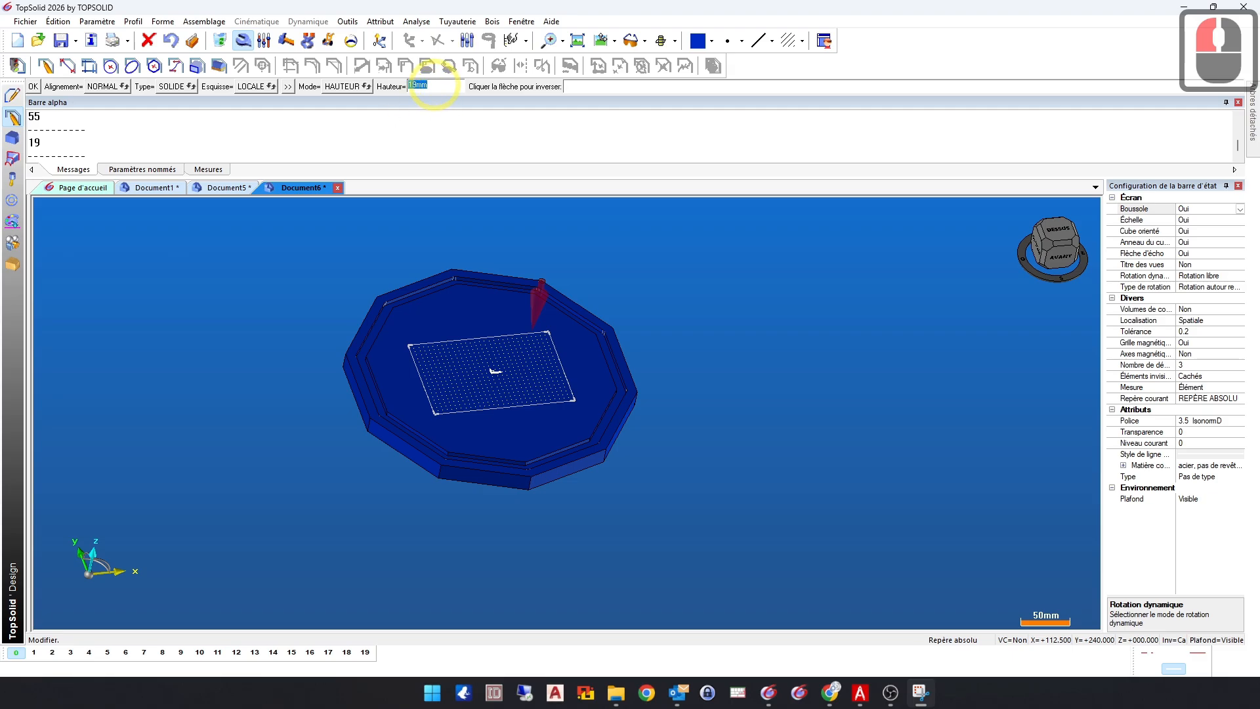
text(25)
key(Return)
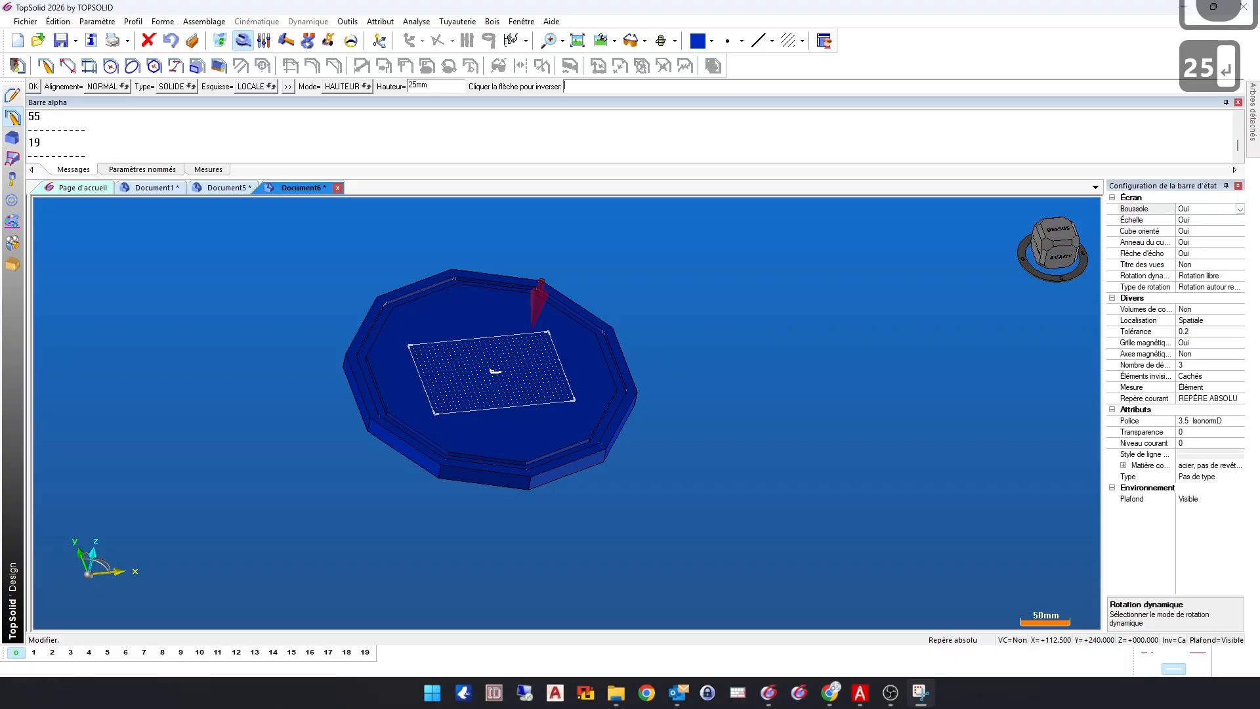
click(33, 86)
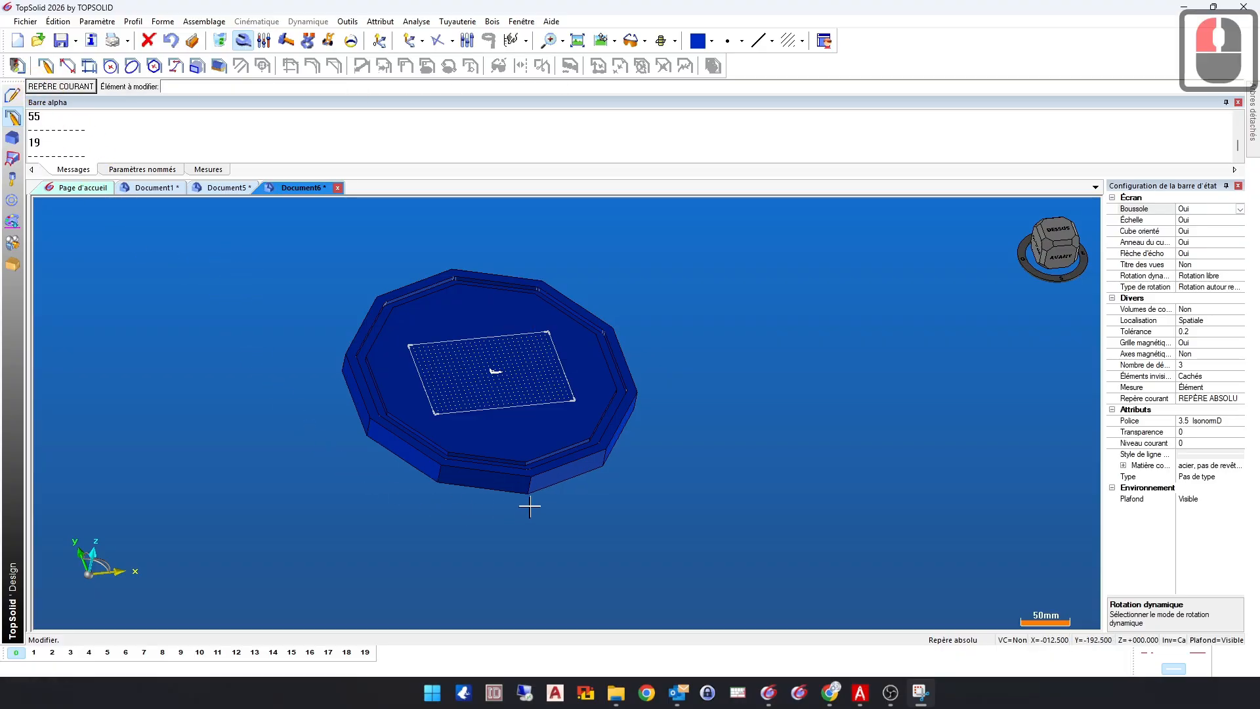
Step: Edit the plate's base sketch, set the decagon's circumscribed circle diameter to 500 mm, and finish the sketch
click(558, 473)
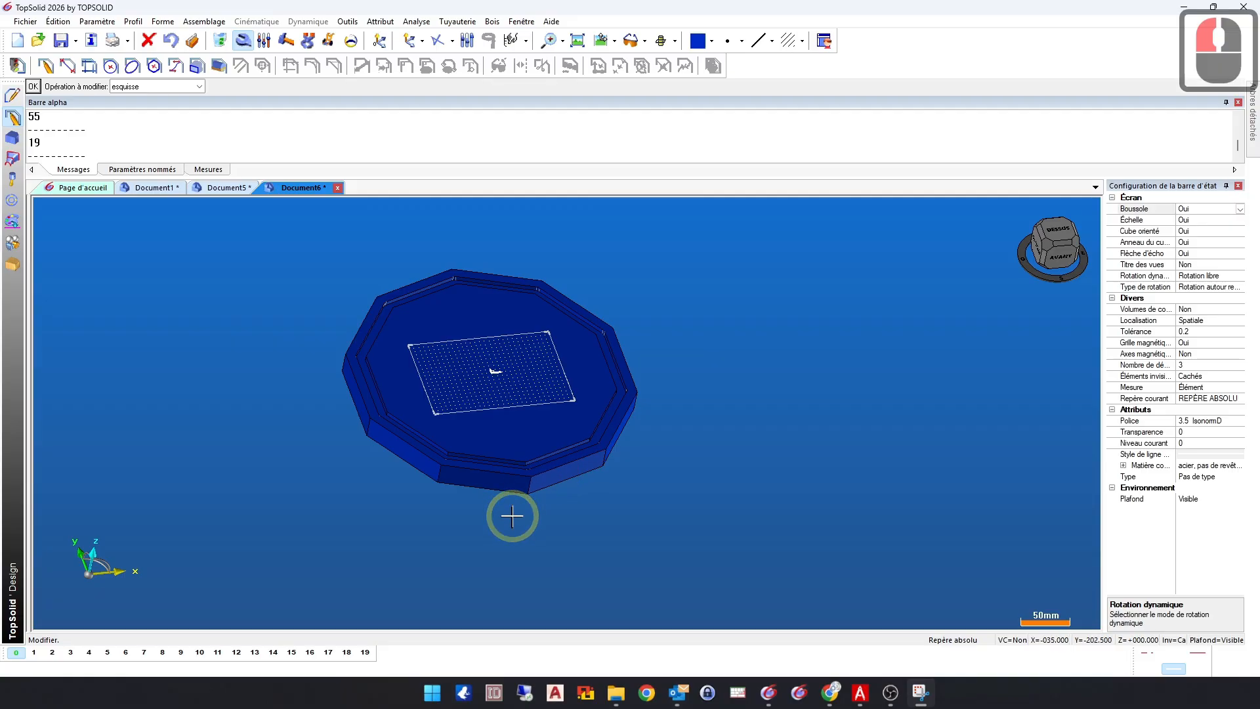
click(199, 86)
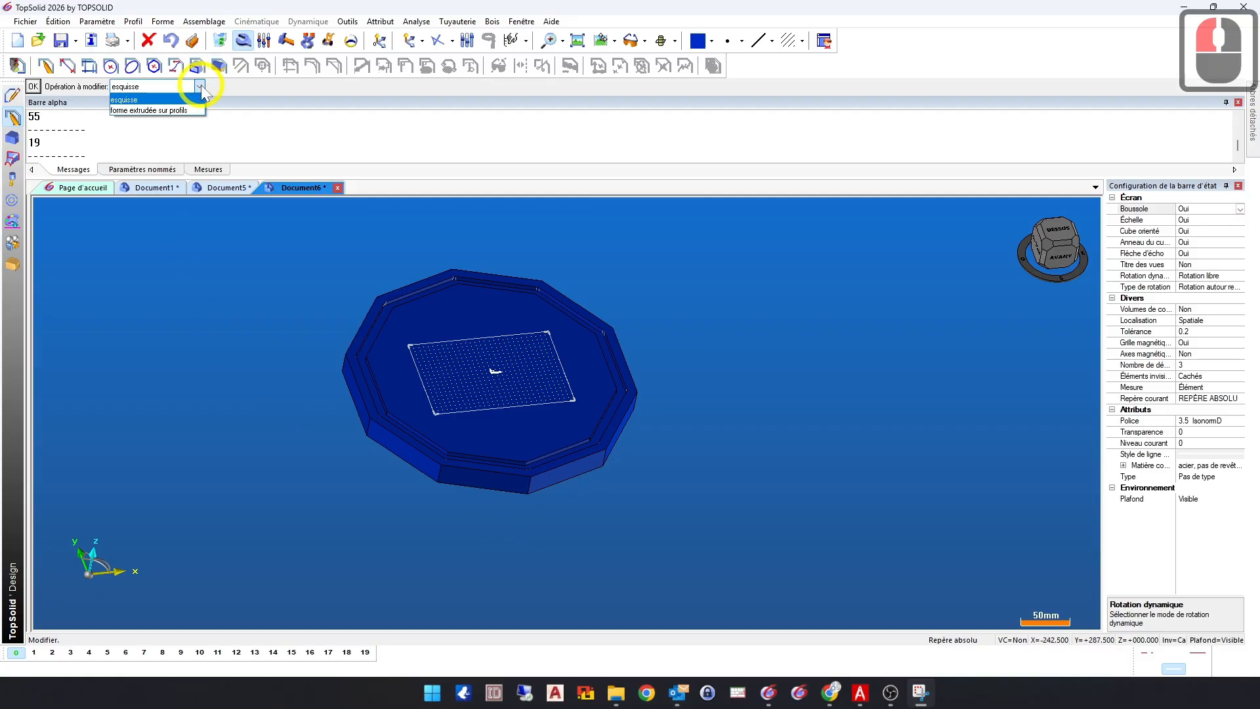
click(161, 101)
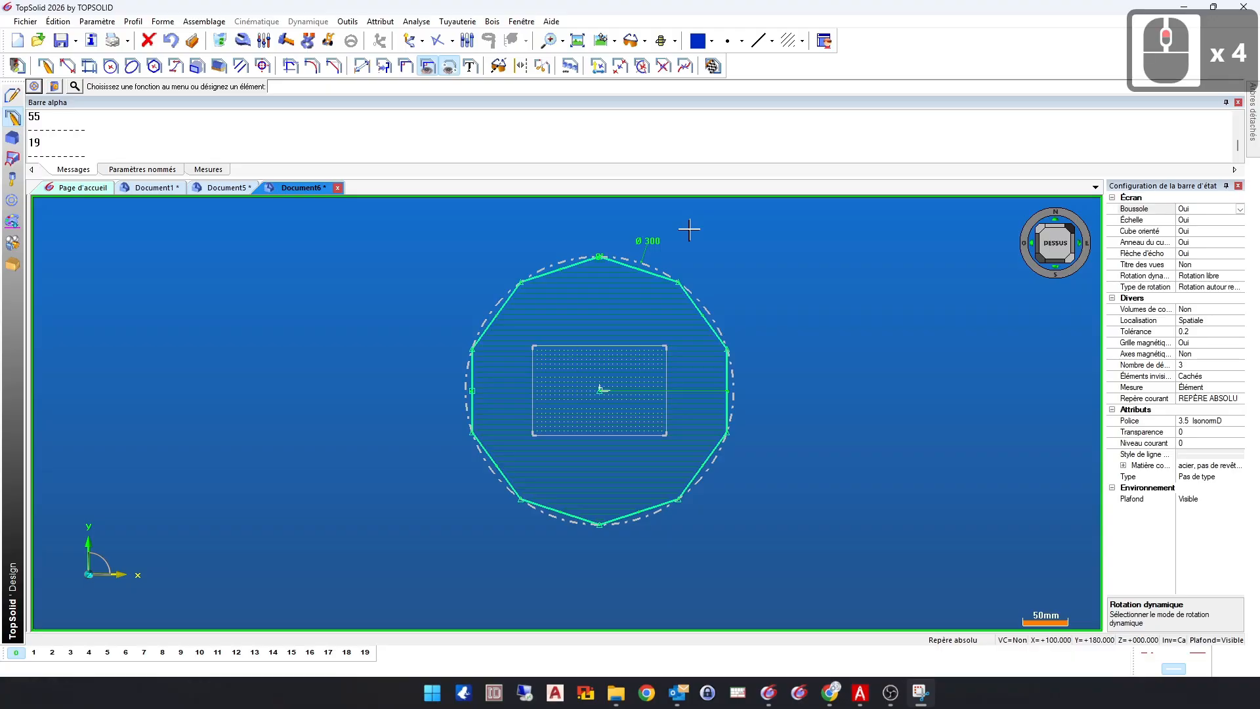
click(264, 41)
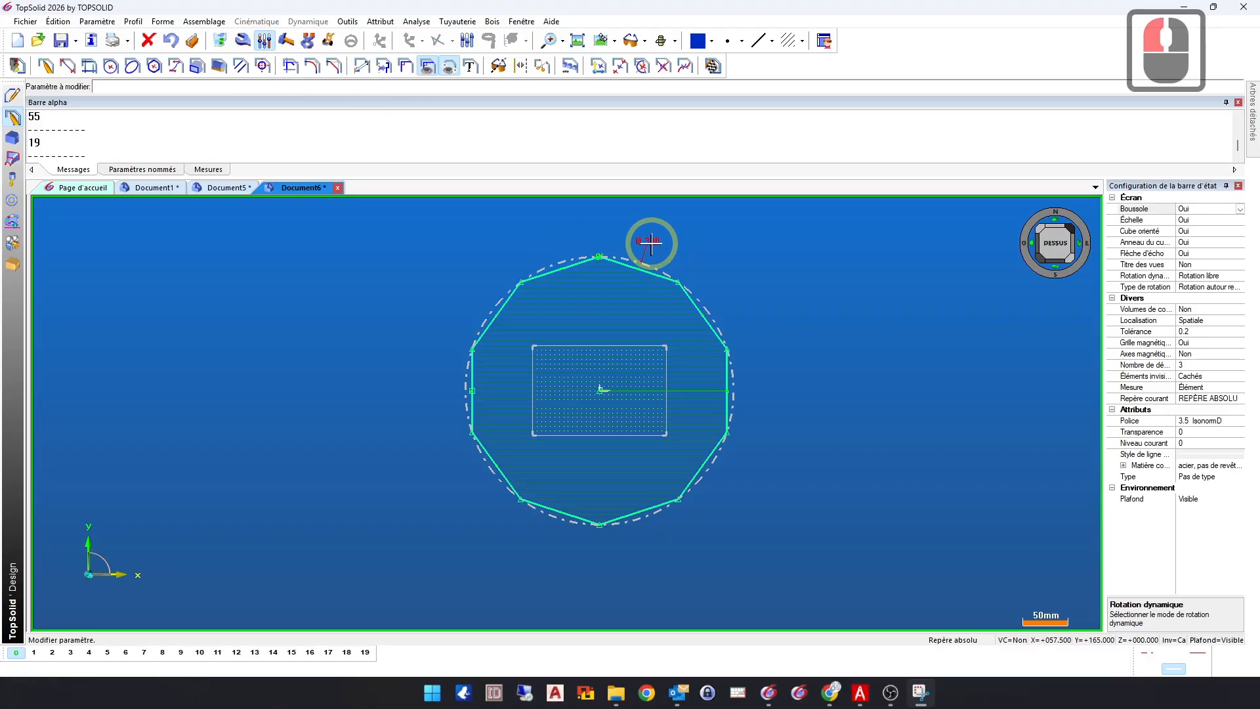
click(652, 243)
text(500mm)
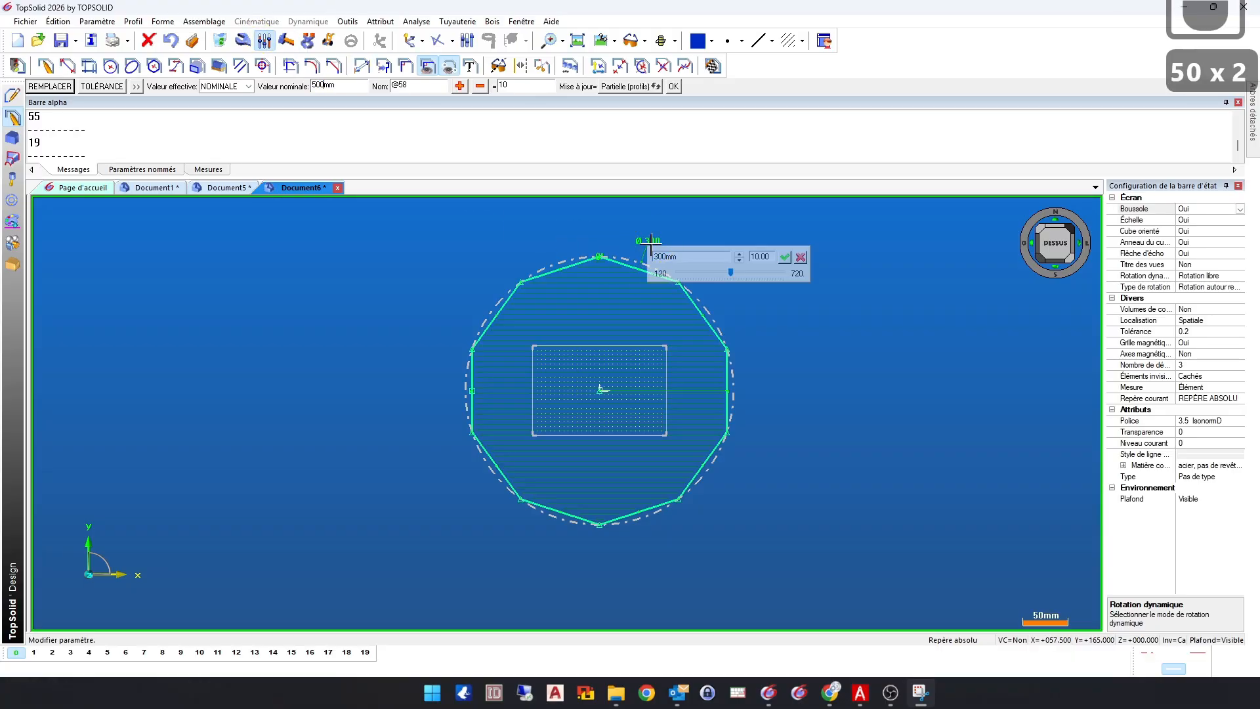
key(Return)
scroll(660, 395, down, 4)
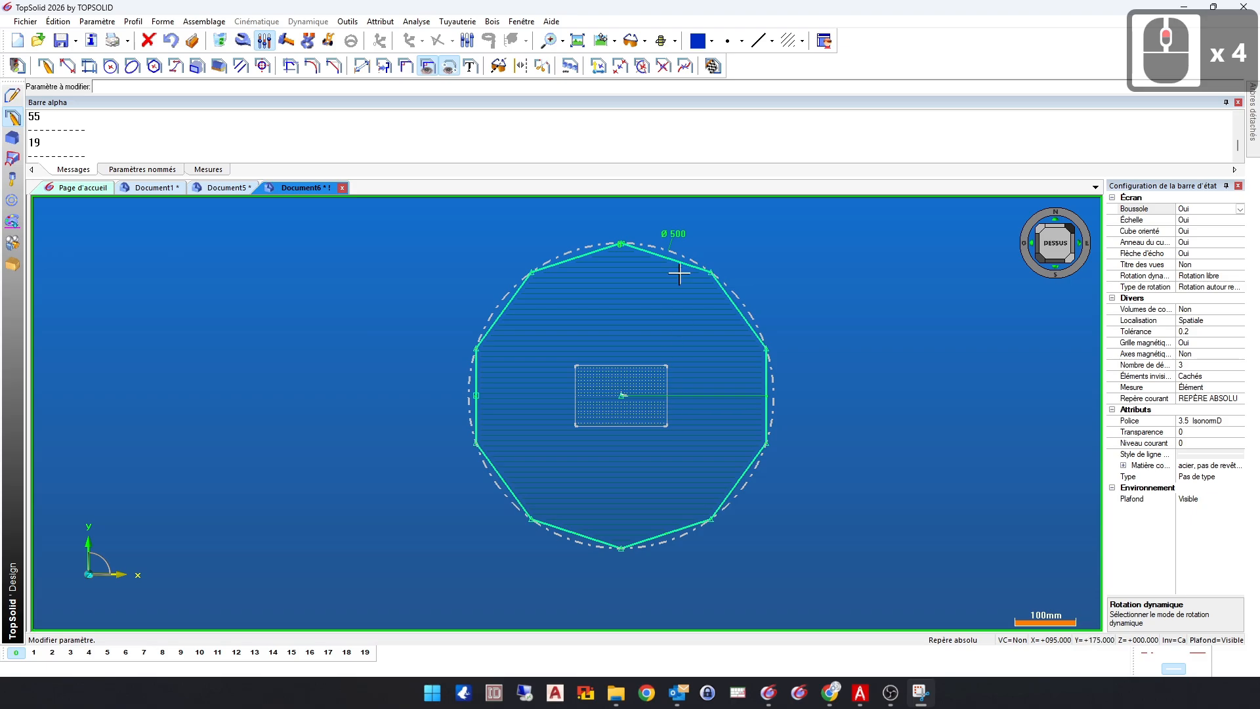
double_click(713, 66)
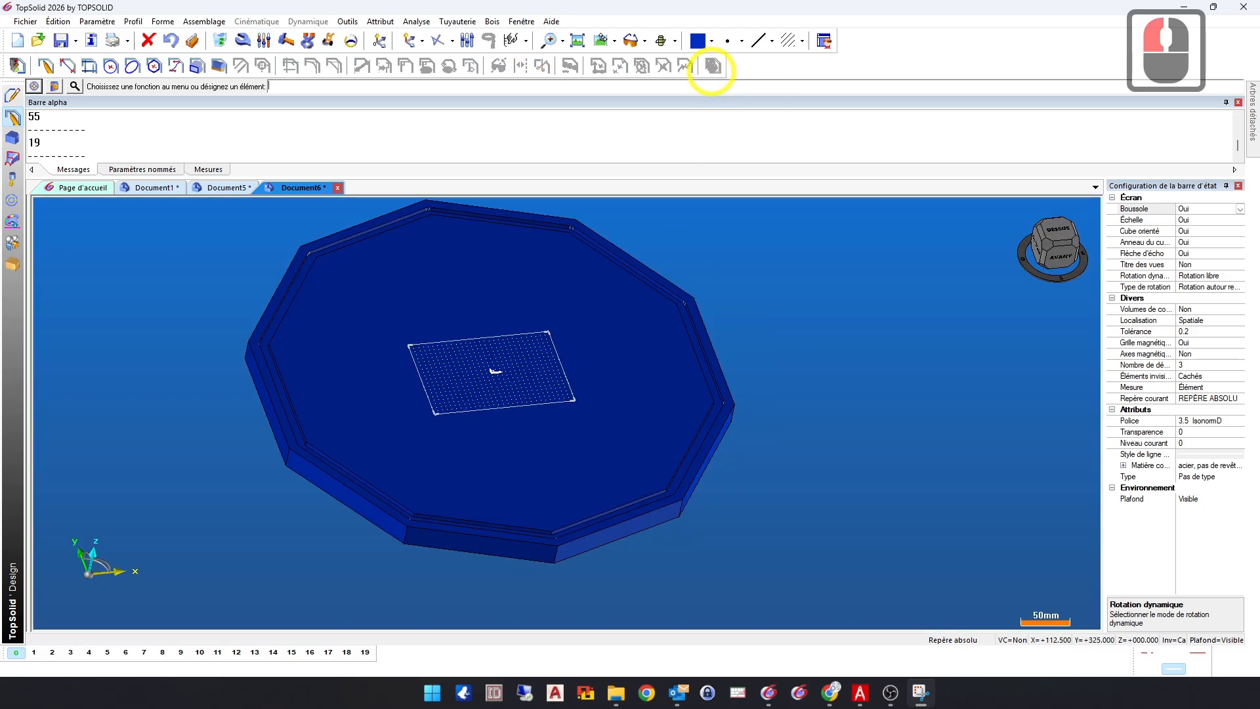
middle_drag(786, 464, 707, 445)
click(624, 408)
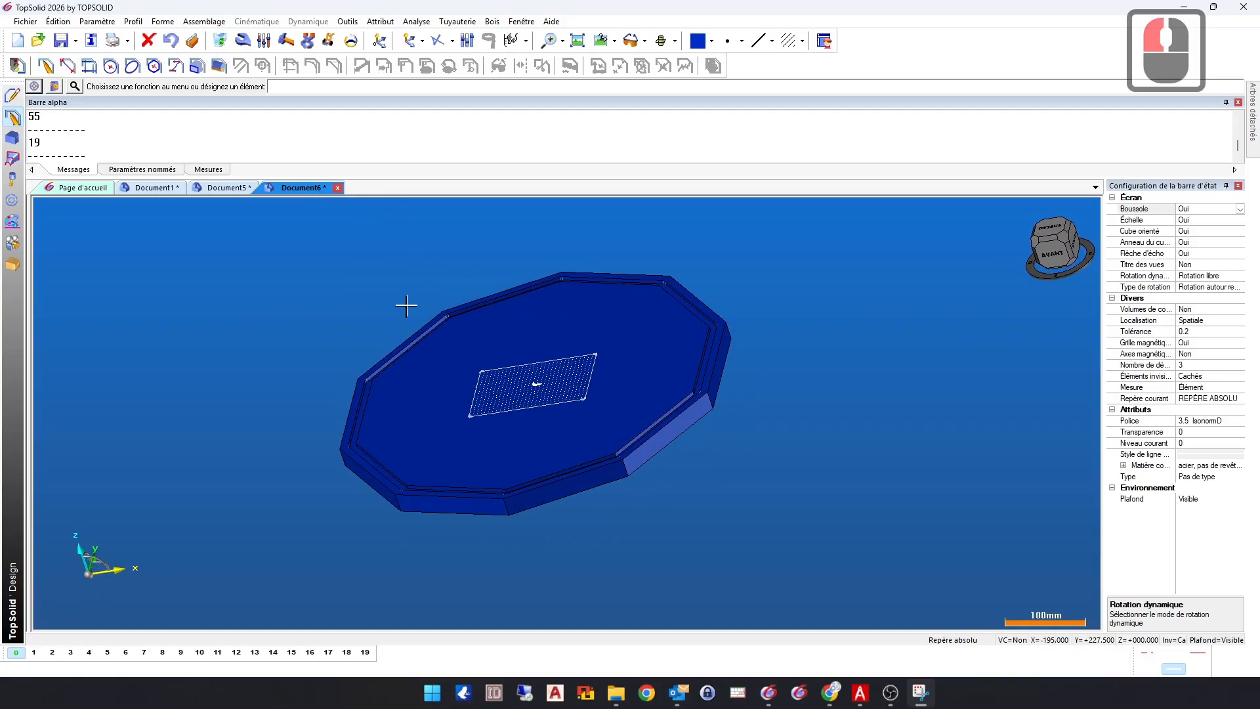
middle_drag(331, 345, 436, 348)
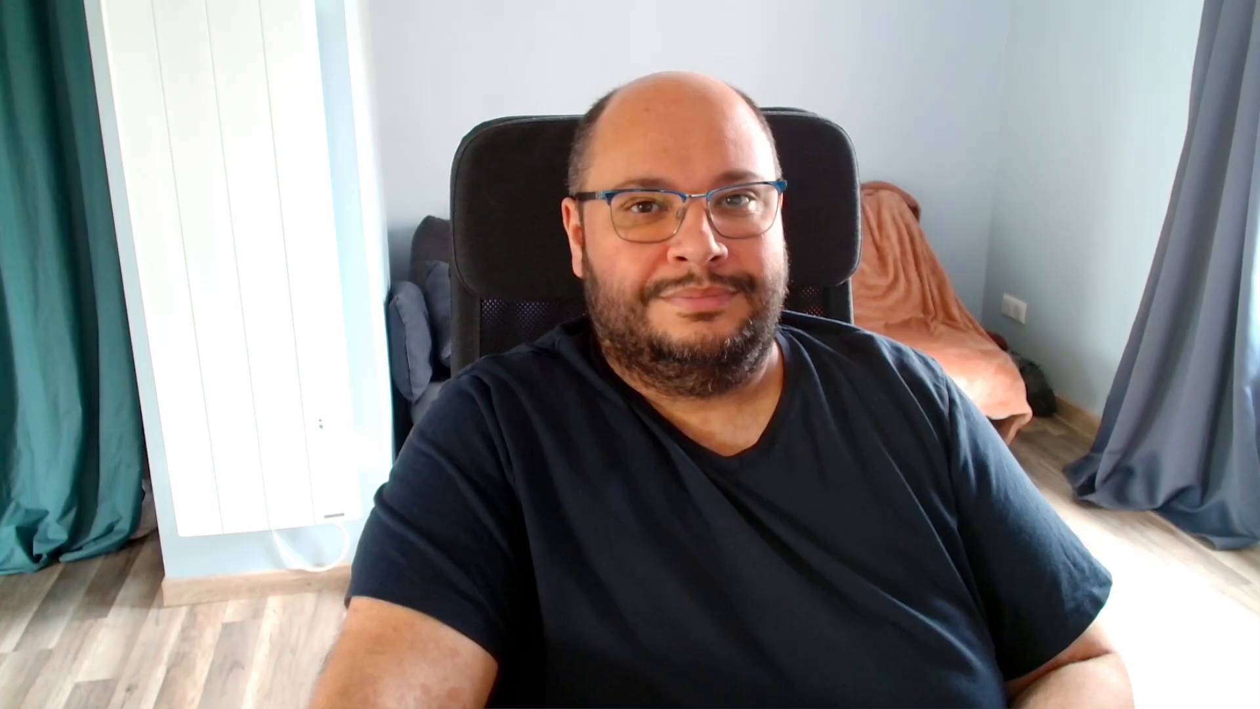